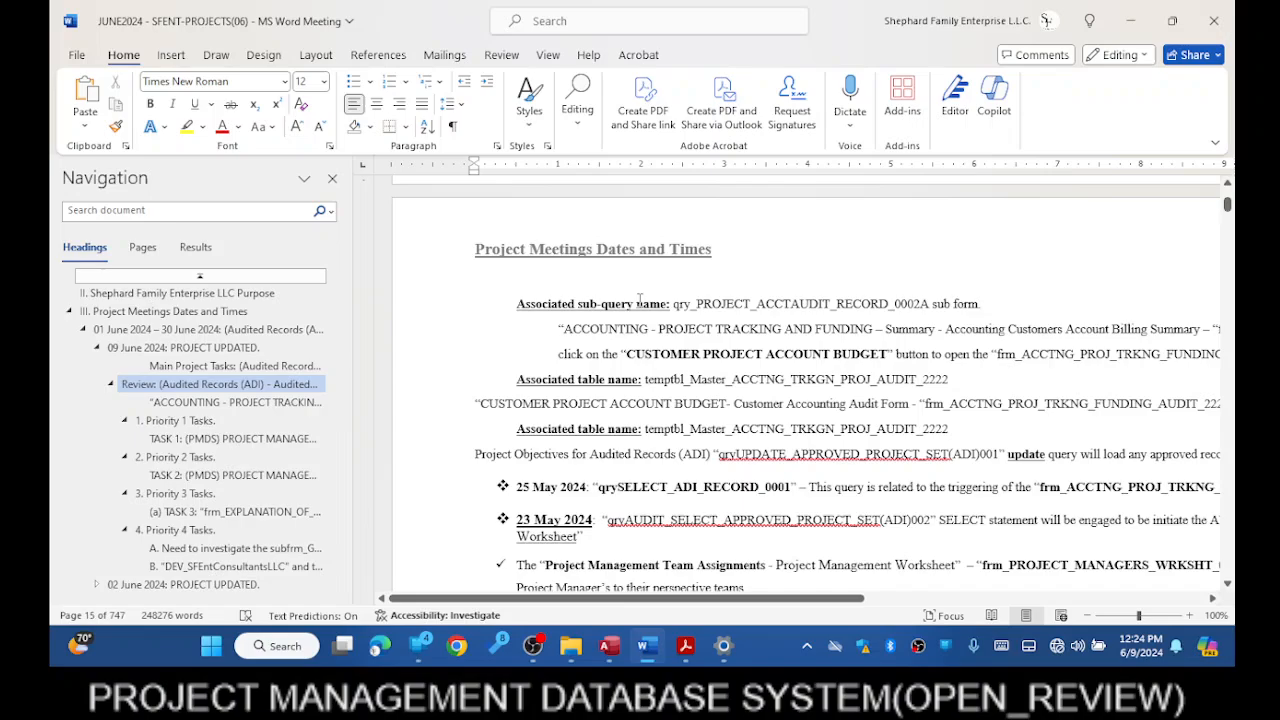
- Review the Project Meetings Dates and Times section and select the associated sub-query name qry_PROJECT_ACCTAUDIT_RECORD_0002A
{"action": "scroll", "coordinate": [639, 299], "scroll_direction": "down", "scroll_amount": 5}
{"action": "scroll", "coordinate": [639, 299], "scroll_direction": "up", "scroll_amount": 4}
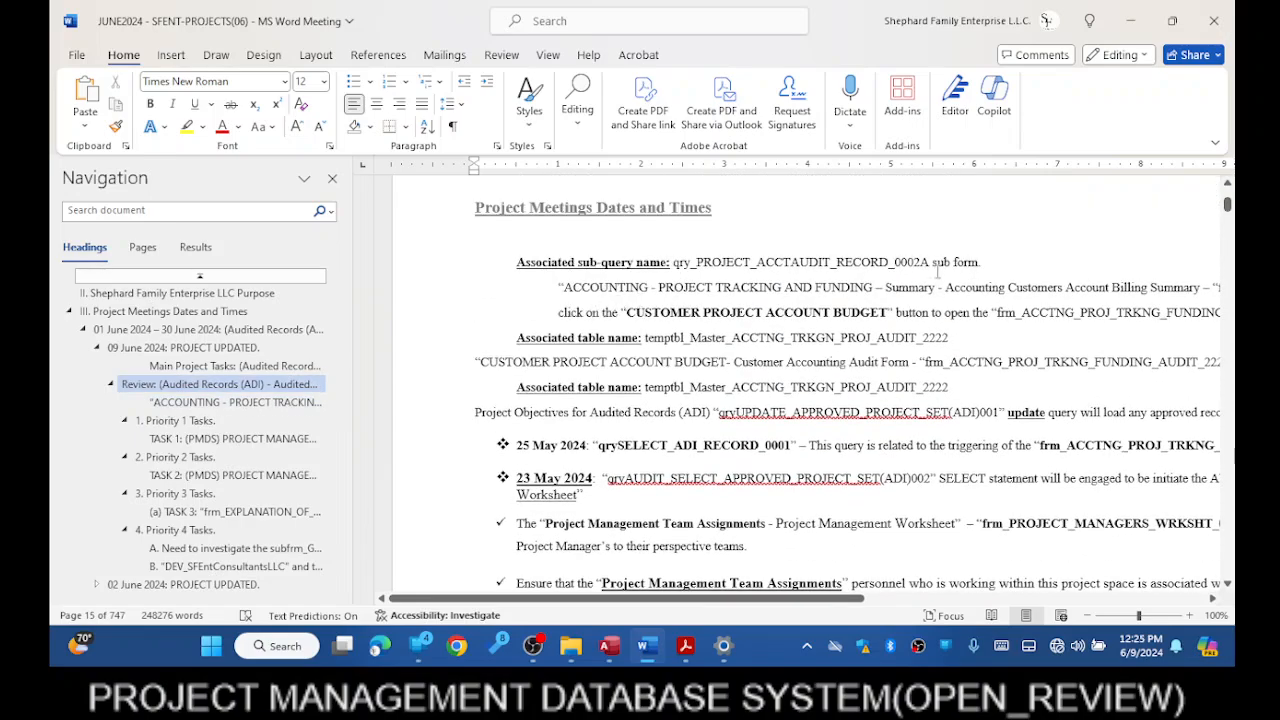
{"action": "left_click_drag", "start_coordinate": [931, 261], "coordinate": [675, 261]}
{"action": "scroll", "coordinate": [665, 300], "scroll_direction": "up", "scroll_amount": 9}
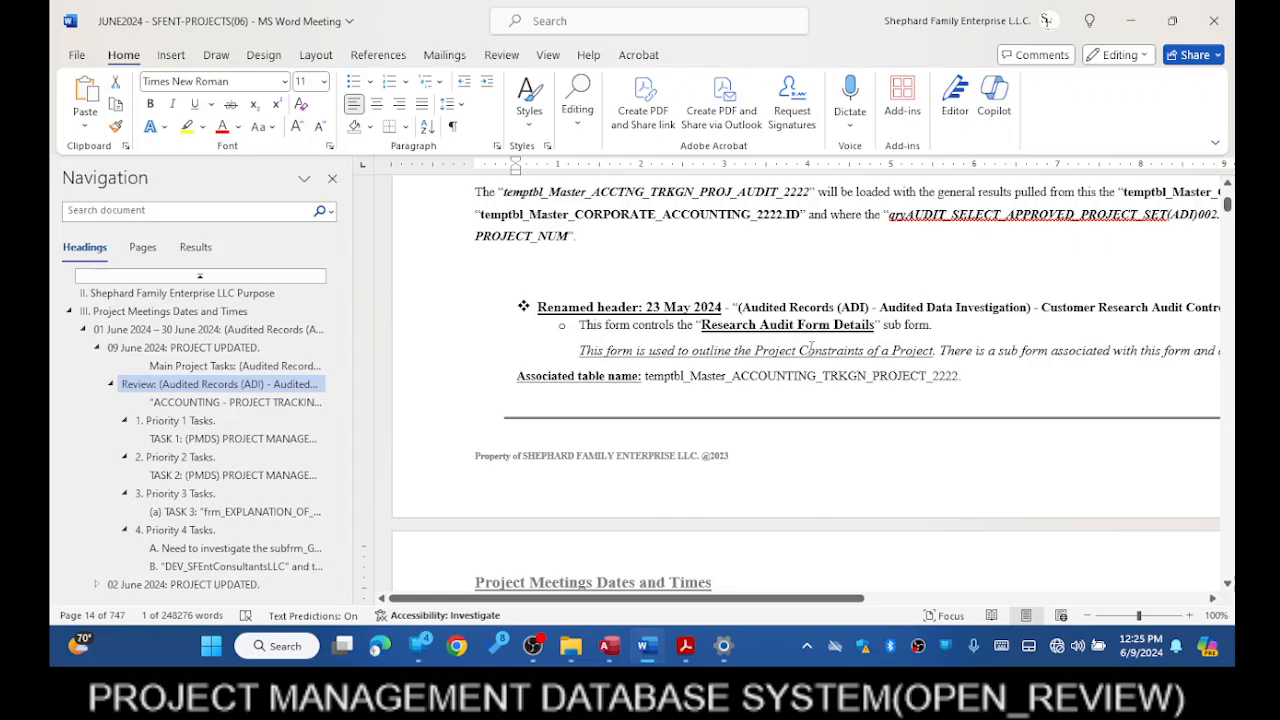
{"action": "scroll", "coordinate": [811, 348], "scroll_direction": "down", "scroll_amount": 1}
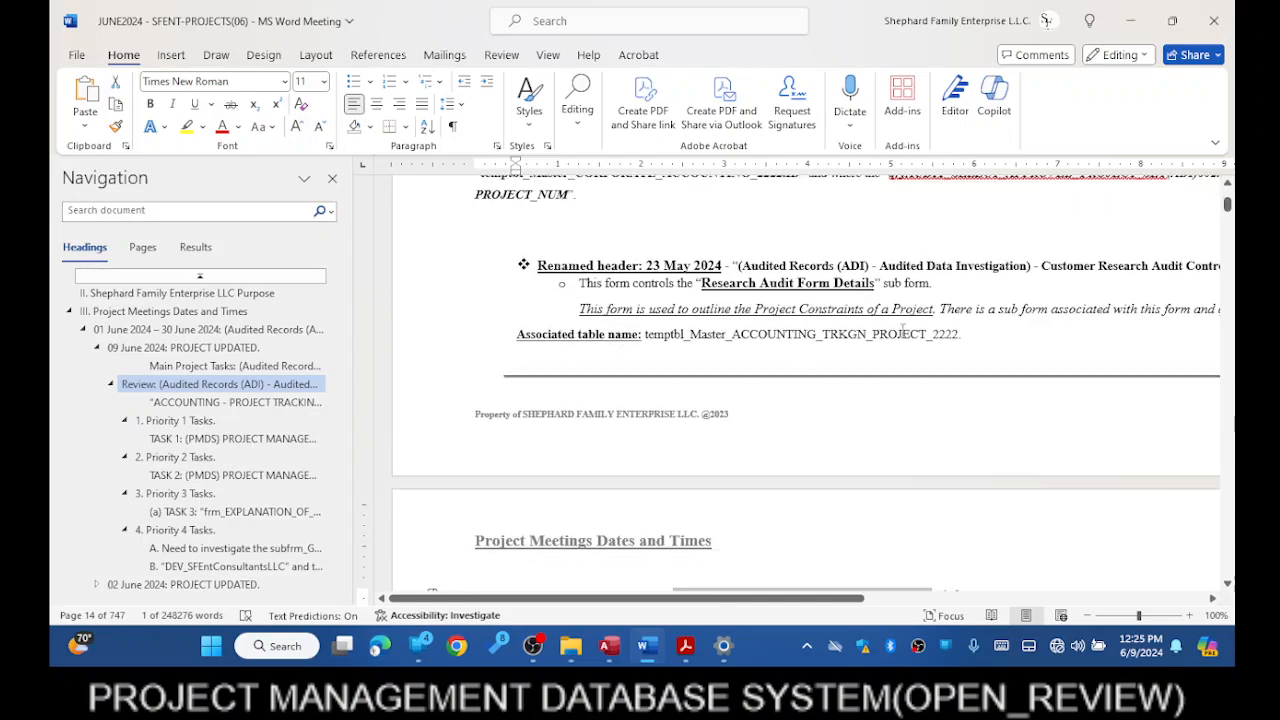
{"action": "scroll", "coordinate": [820, 480], "scroll_direction": "down", "scroll_amount": 5}
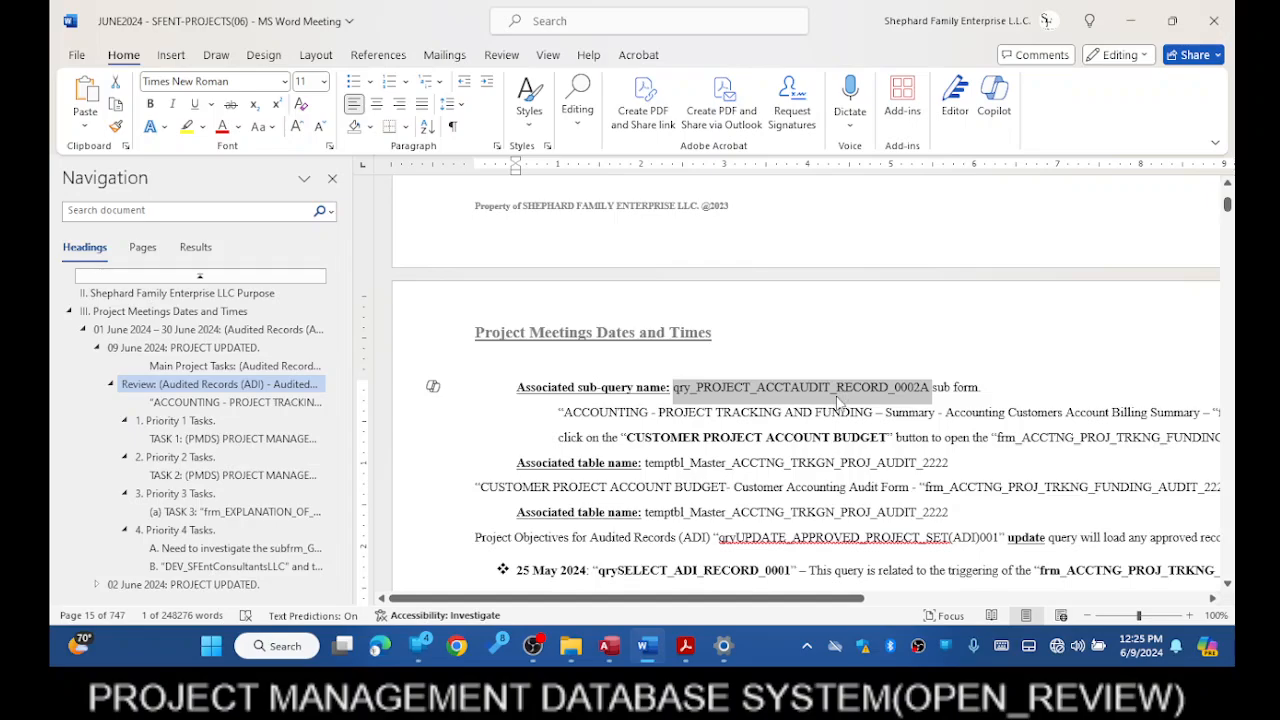
{"action": "right_click", "coordinate": [840, 389]}
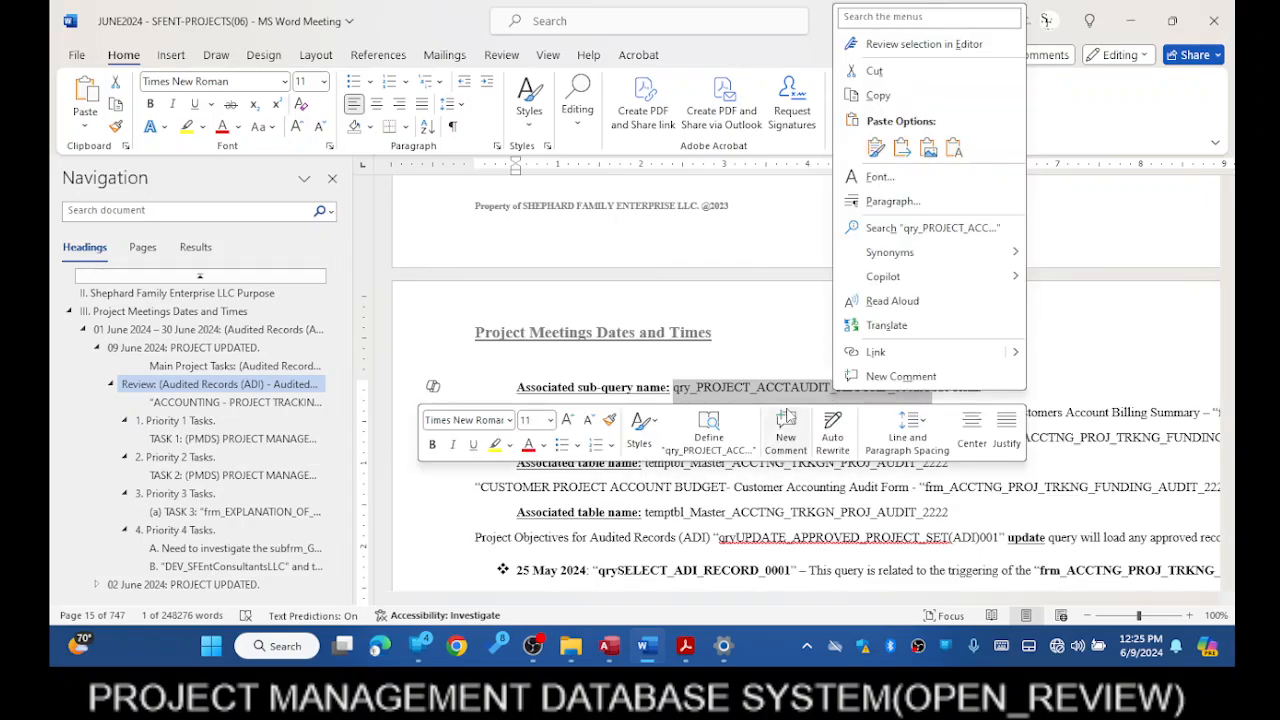
{"action": "left_click", "coordinate": [612, 305]}
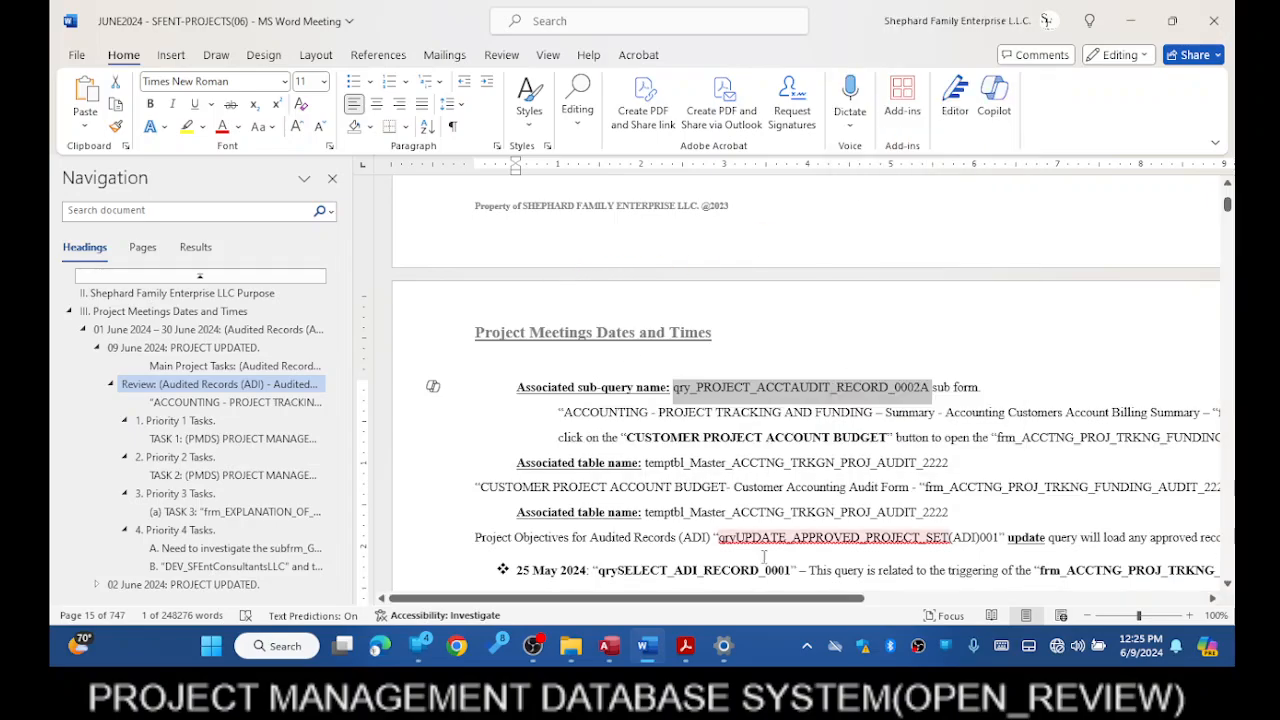
- Switch to the Access database and show frm_PROJECT_ACCTAUDIT_CONTROL_0002 in Form View to examine its fields and Research Audit Form Details area
{"action": "left_click", "coordinate": [608, 648]}
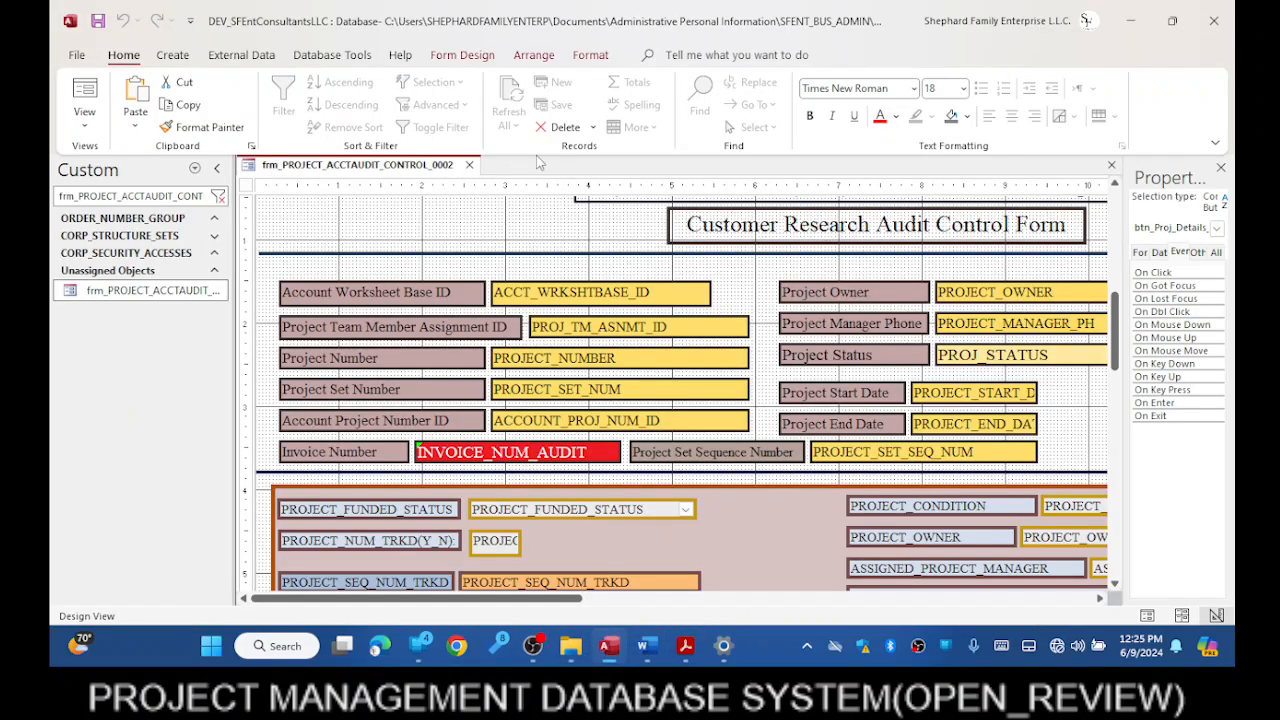
{"action": "right_click", "coordinate": [406, 166]}
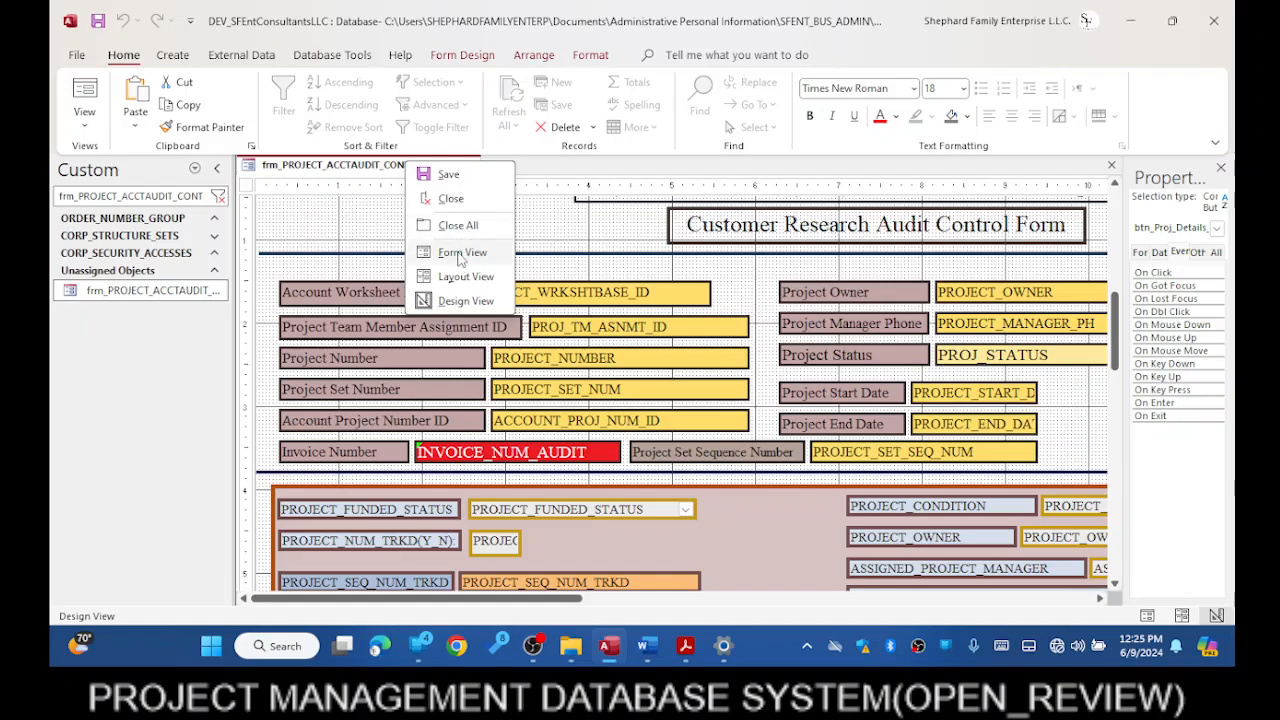
{"action": "left_click", "coordinate": [462, 252]}
{"action": "double_click", "coordinate": [502, 189]}
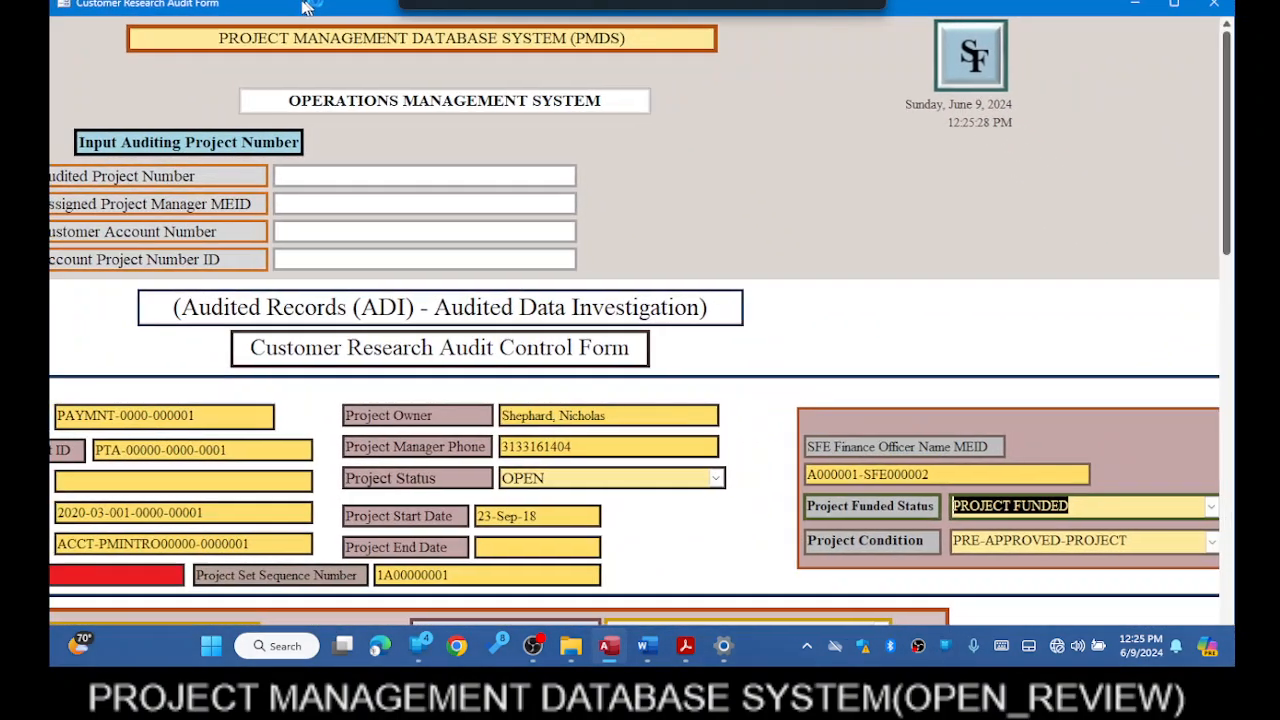
{"action": "scroll", "coordinate": [492, 477], "scroll_direction": "down", "scroll_amount": 5}
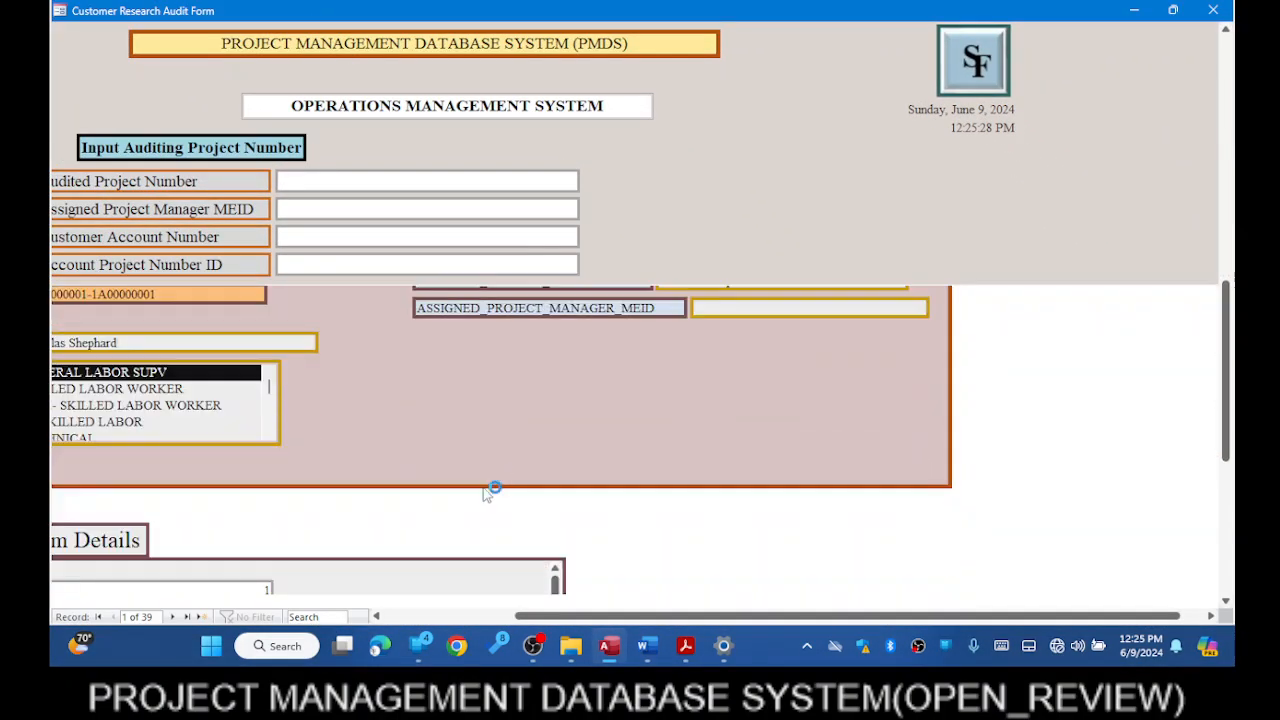
{"action": "left_click_drag", "start_coordinate": [563, 612], "coordinate": [310, 612]}
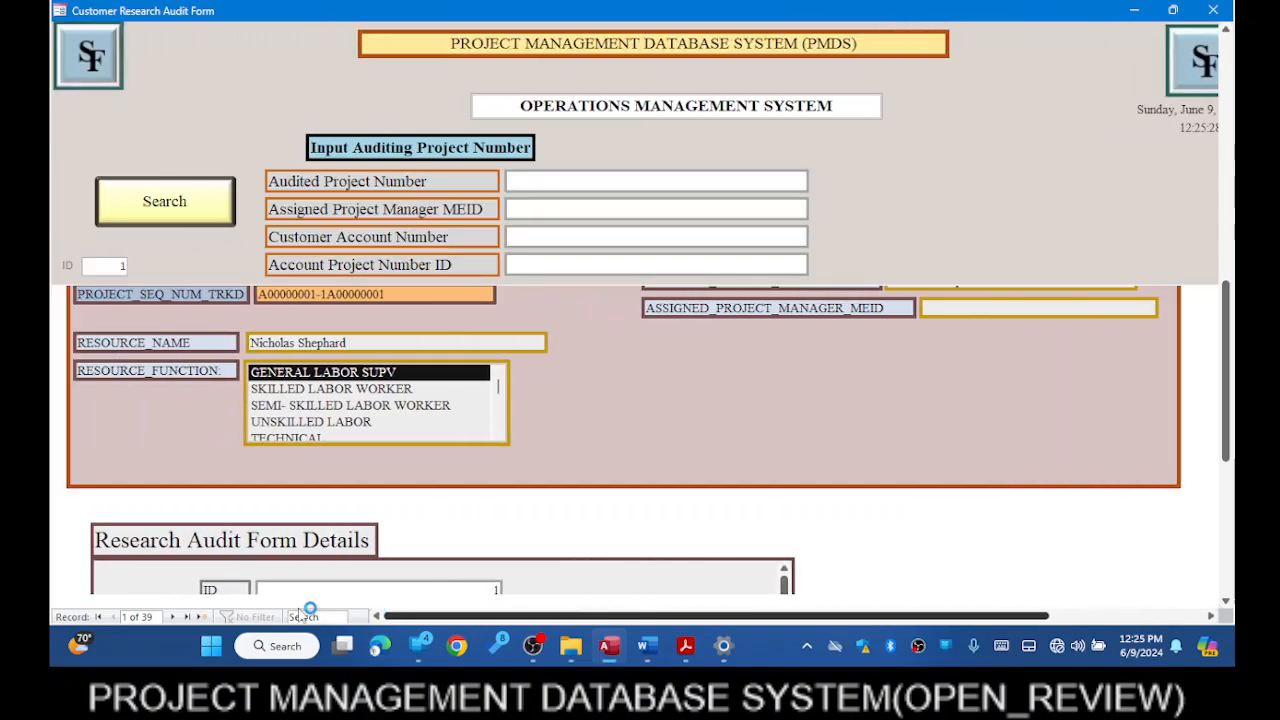
- Put the Customer Research Audit Form in Design View and inspect its Record Source in a widened property sheet
{"action": "right_click", "coordinate": [510, 12]}
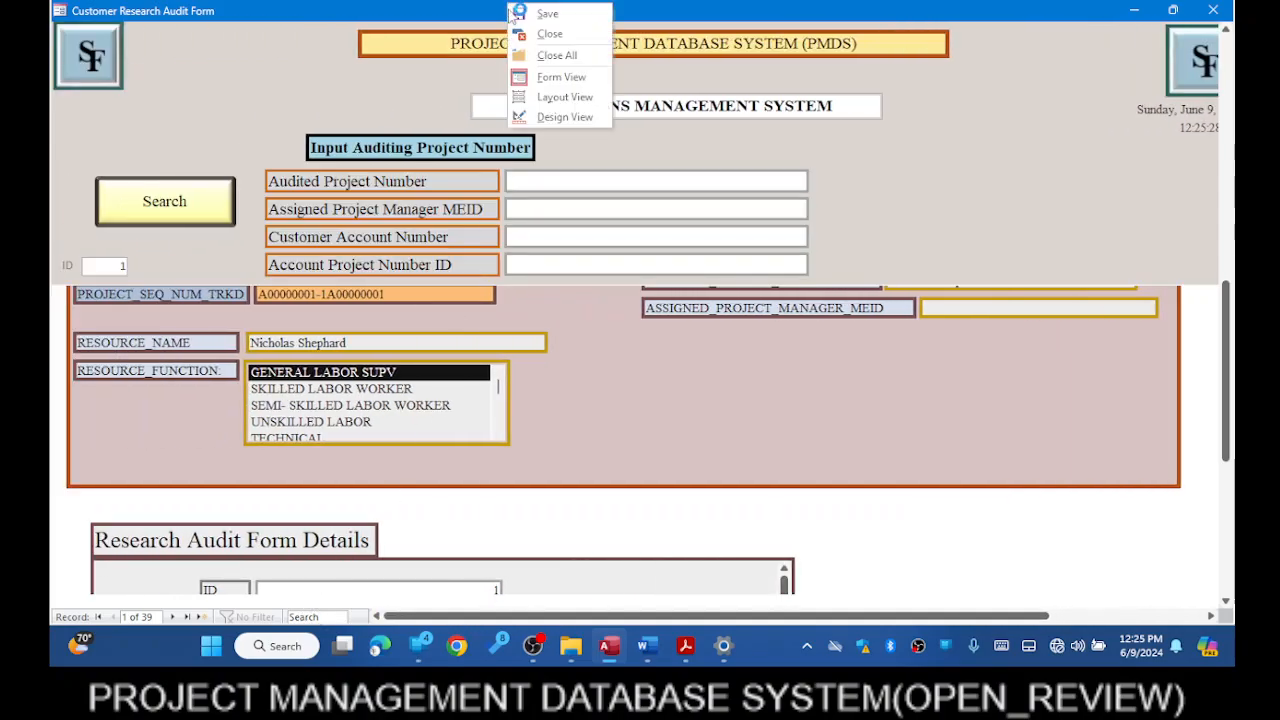
{"action": "left_click", "coordinate": [551, 80]}
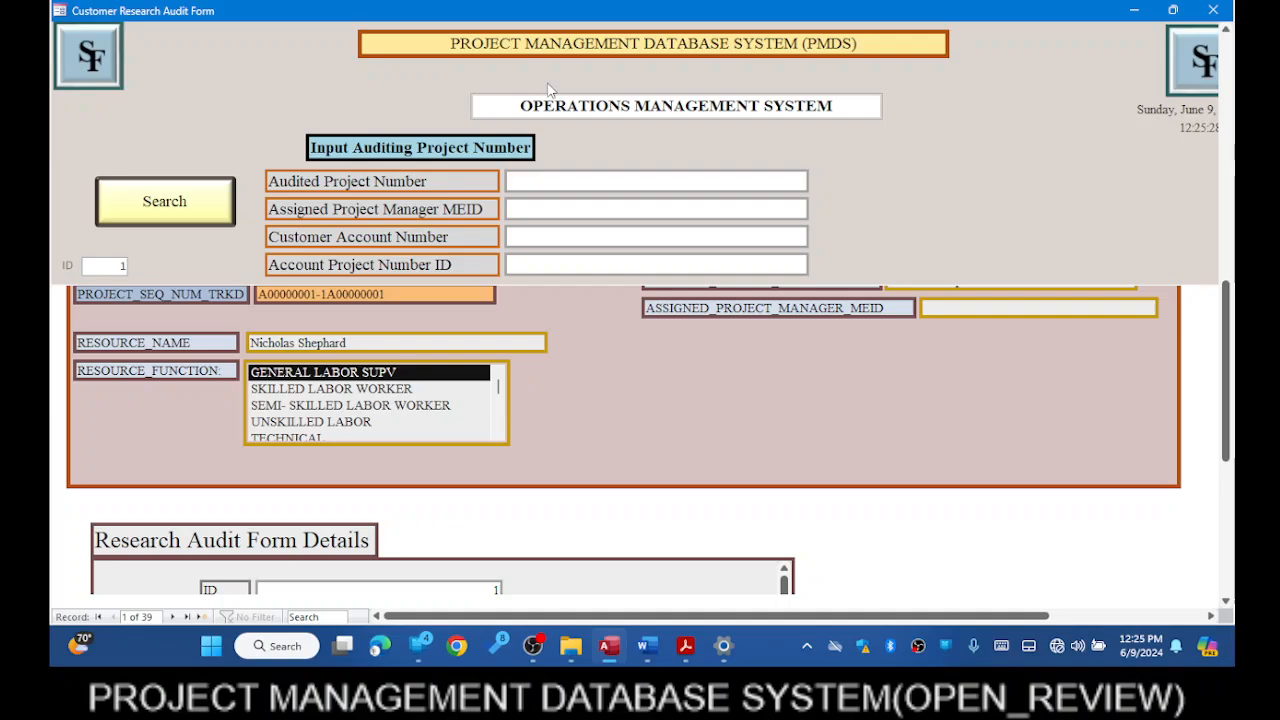
{"action": "right_click", "coordinate": [636, 12]}
{"action": "left_click", "coordinate": [696, 121]}
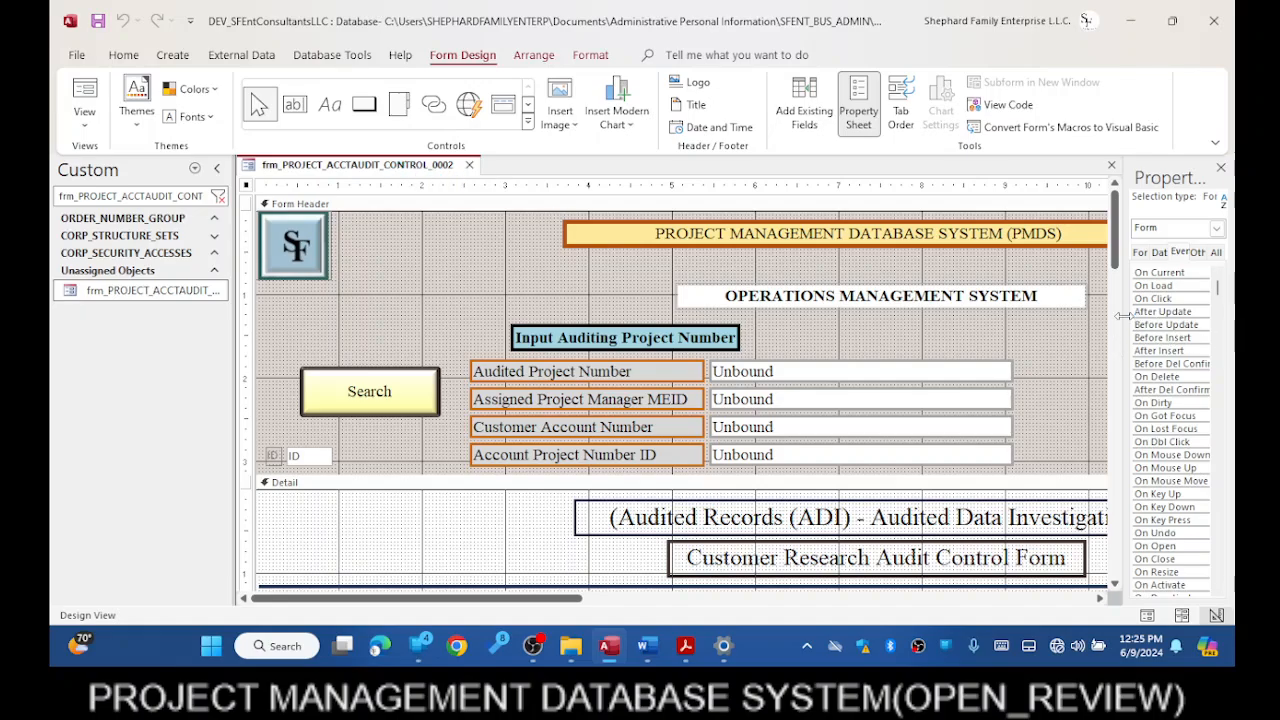
{"action": "left_click_drag", "start_coordinate": [1124, 318], "coordinate": [858, 318]}
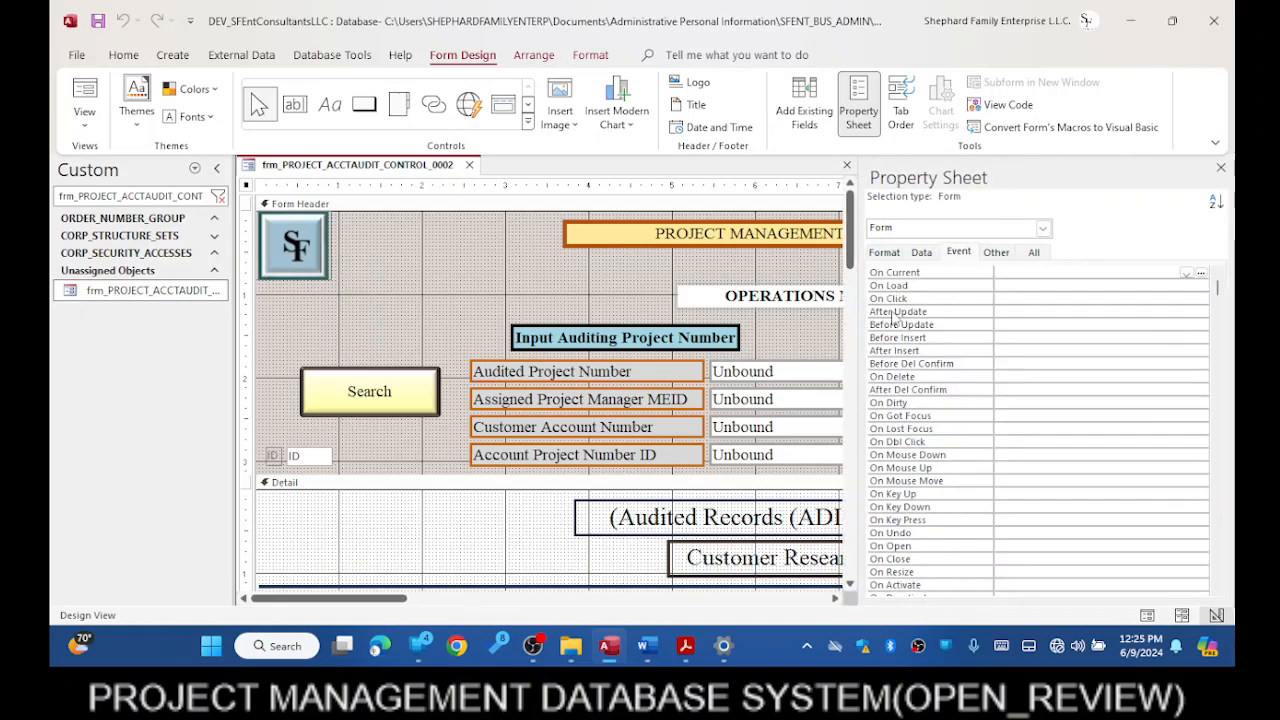
{"action": "left_click", "coordinate": [921, 252]}
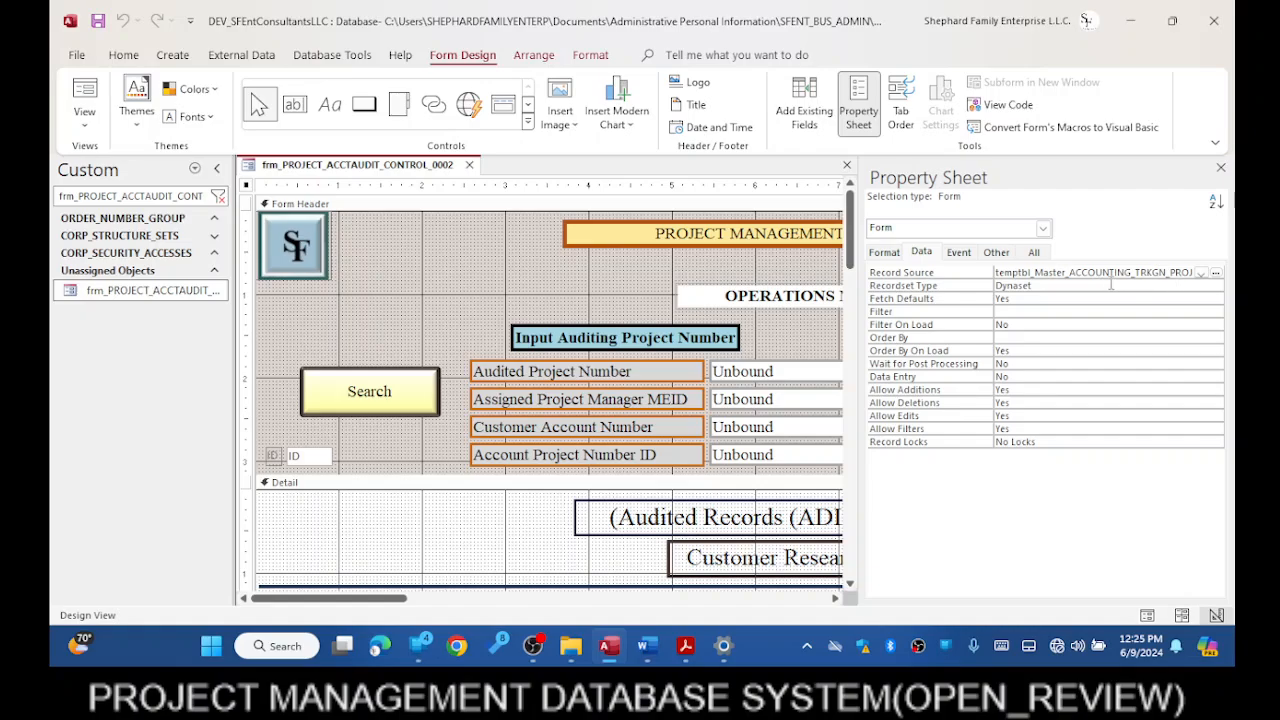
{"action": "left_click", "coordinate": [997, 272]}
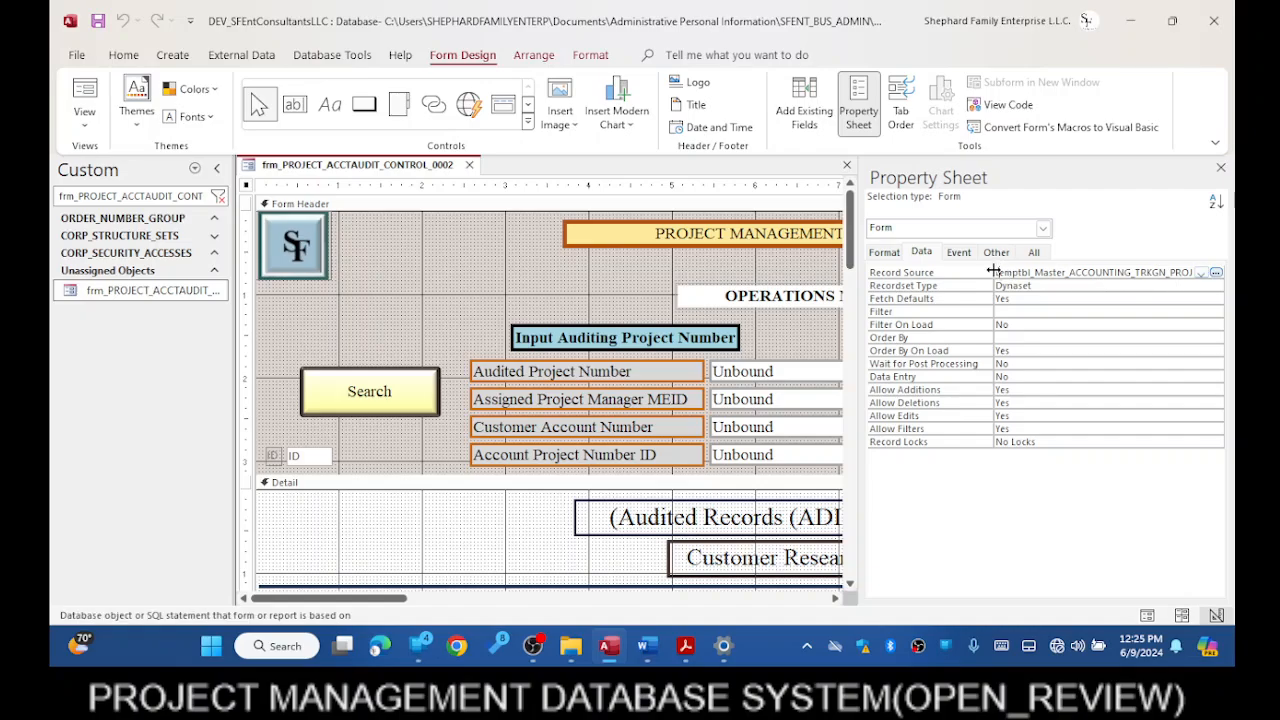
{"action": "left_click_drag", "start_coordinate": [992, 272], "coordinate": [998, 272]}
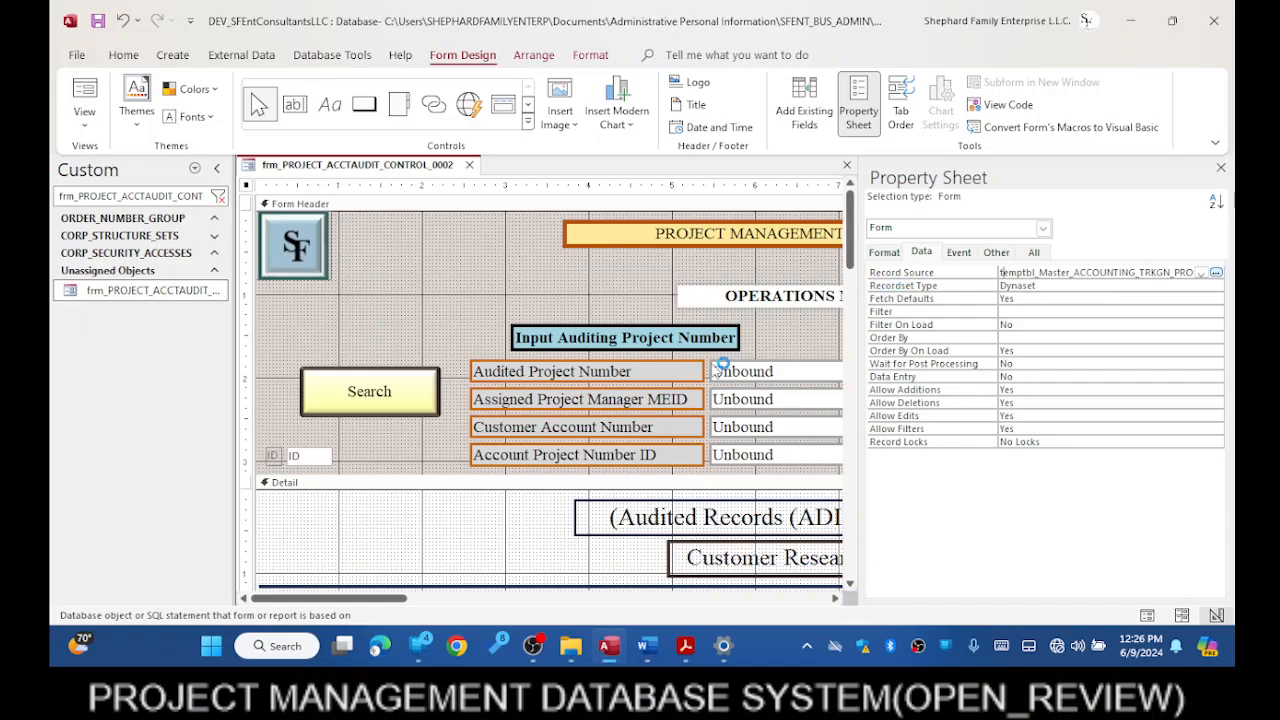
- Return the audit form to Form View, check the area around Research Audit Form Details, and close the form
{"action": "scroll", "coordinate": [378, 545], "scroll_direction": "down", "scroll_amount": 15}
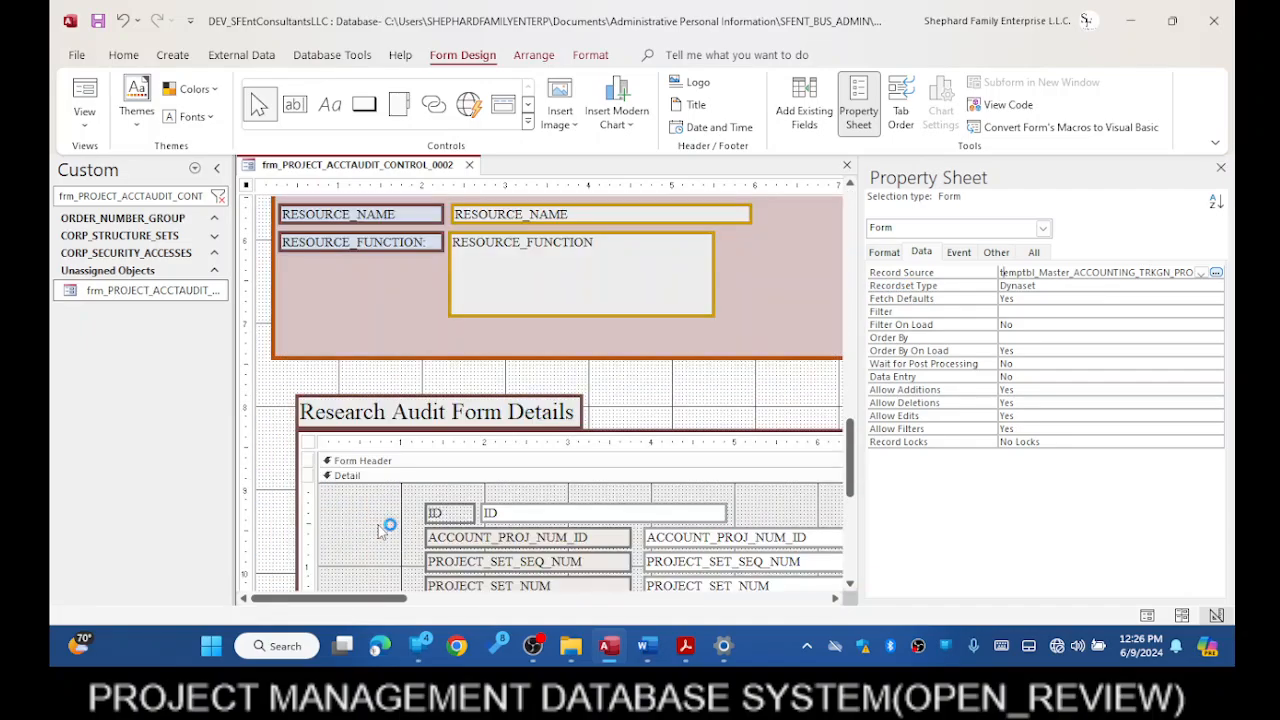
{"action": "right_click", "coordinate": [430, 164]}
{"action": "left_click", "coordinate": [486, 253]}
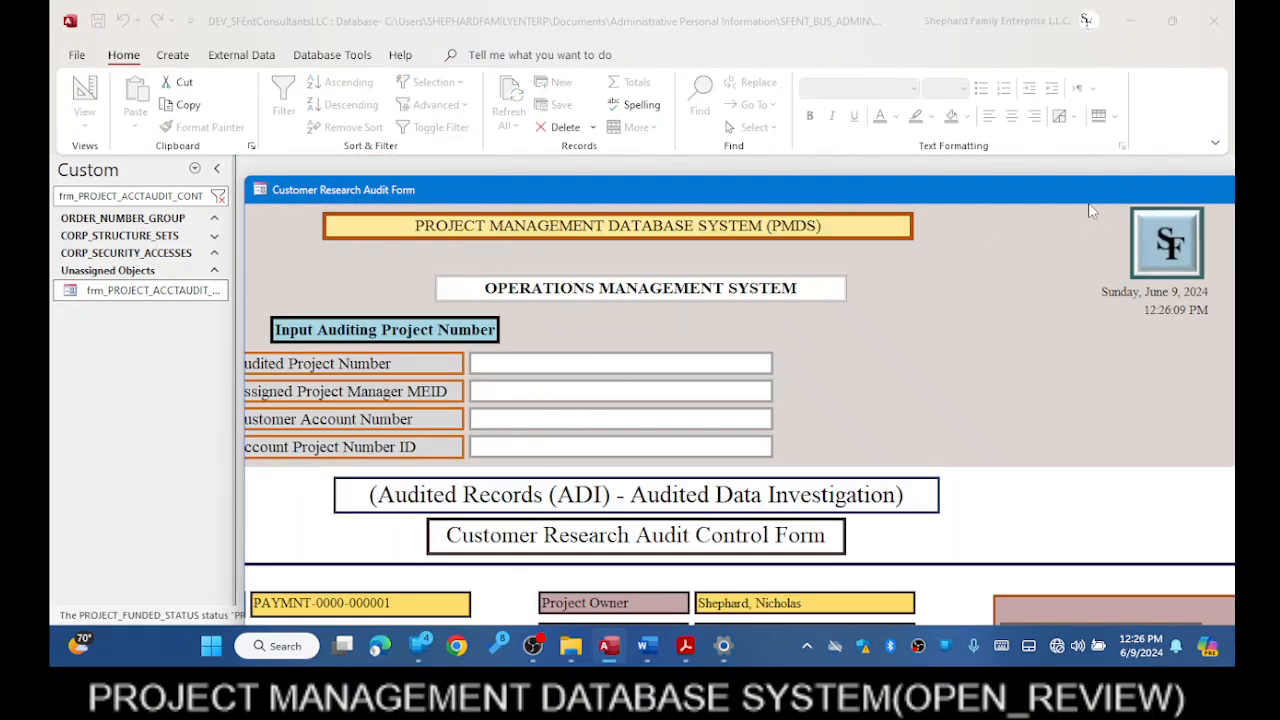
{"action": "left_click_drag", "start_coordinate": [1075, 190], "coordinate": [776, 150]}
{"action": "left_click", "coordinate": [1074, 150]}
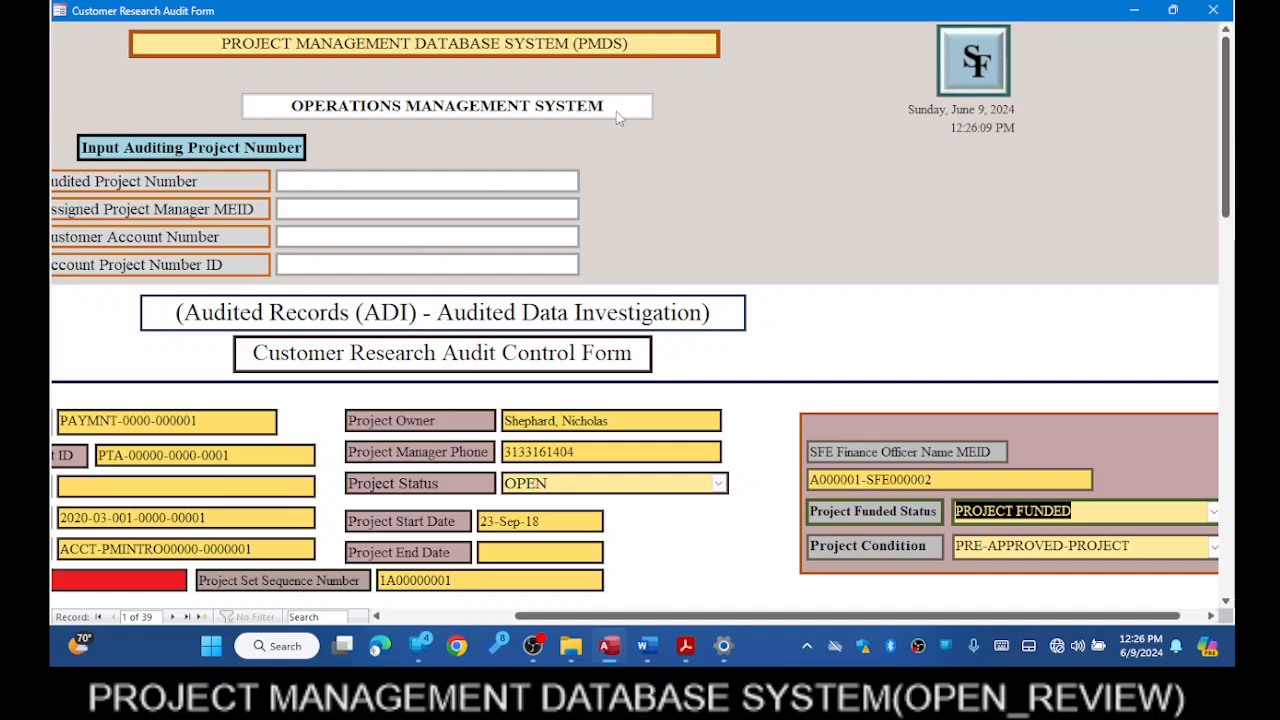
{"action": "scroll", "coordinate": [795, 191], "scroll_direction": "down", "scroll_amount": 5}
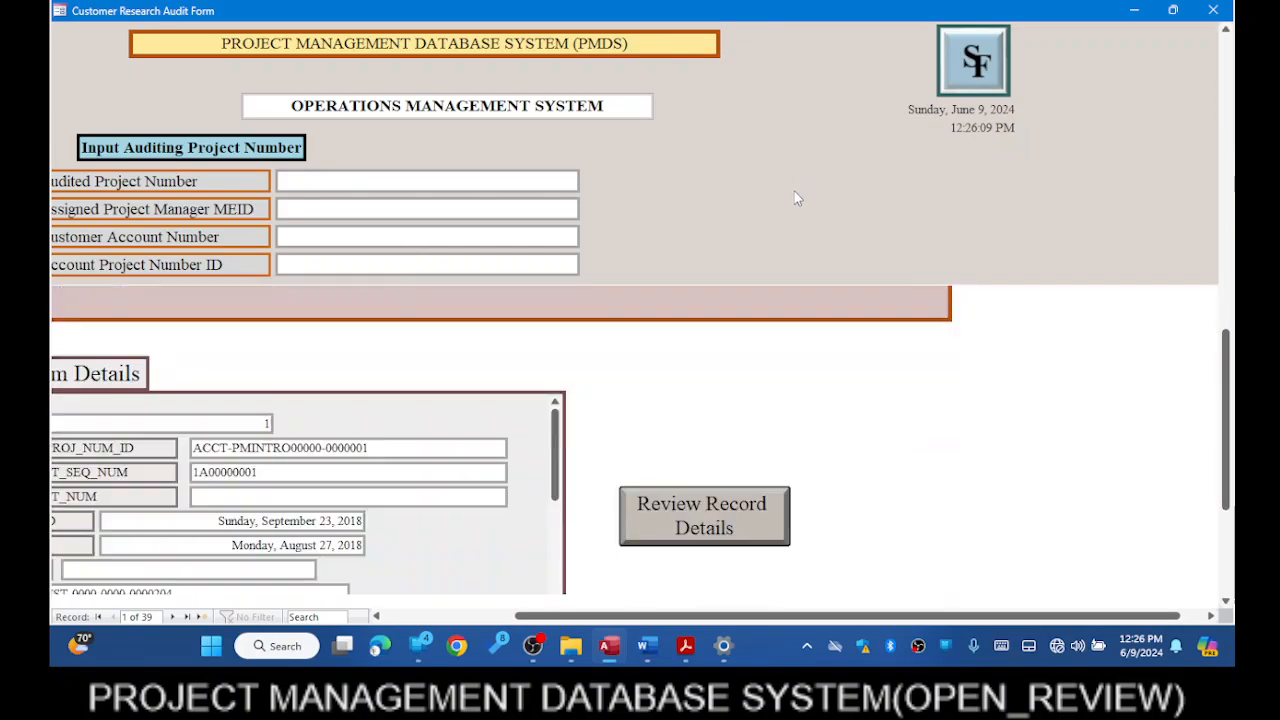
{"action": "scroll", "coordinate": [794, 198], "scroll_direction": "down", "scroll_amount": 2}
{"action": "left_click", "coordinate": [714, 460]}
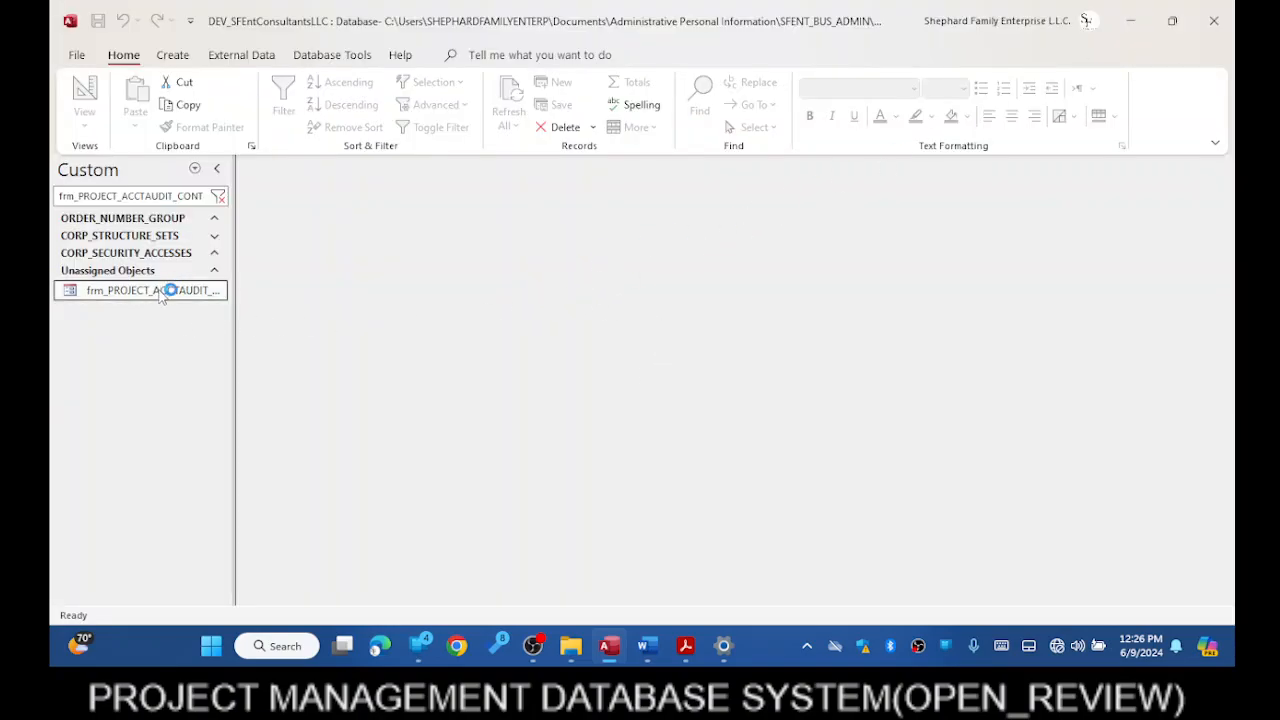
- Open frm_PROJECT_ACCTAUDIT_CONTROL_0002 in Design View and narrow the property sheet to give the form more room
{"action": "right_click", "coordinate": [163, 290]}
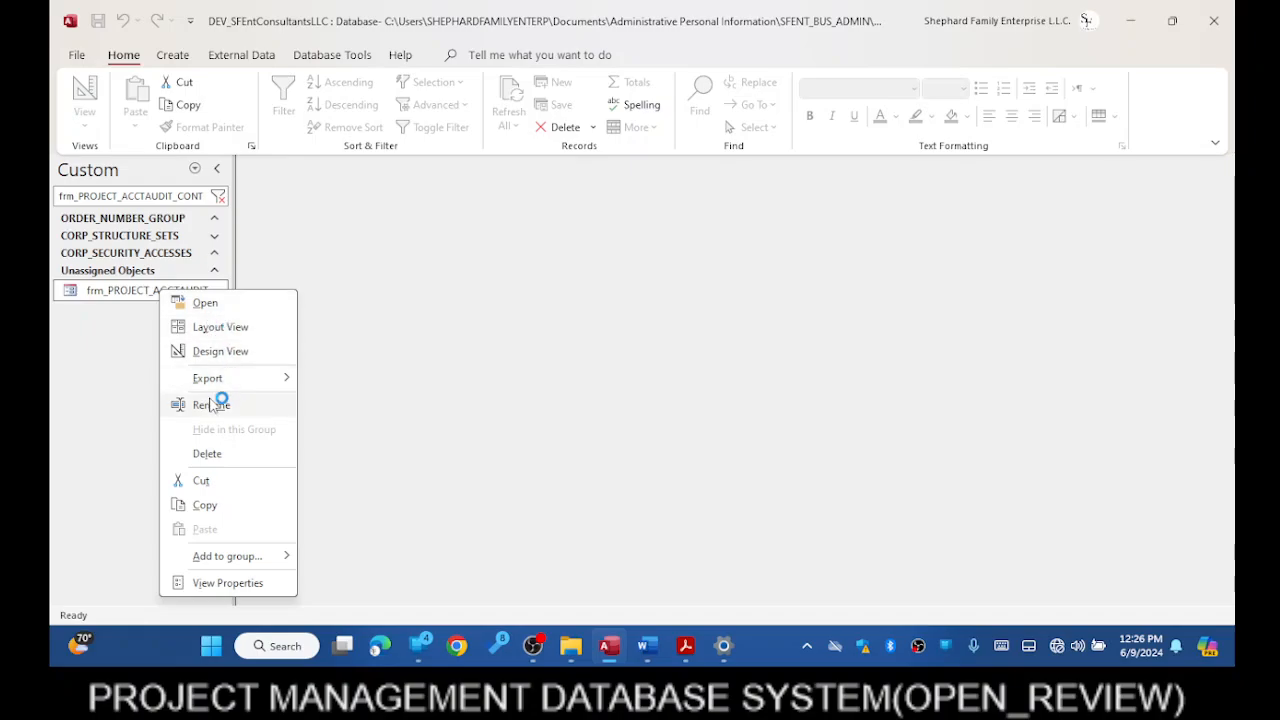
{"action": "left_click", "coordinate": [221, 352]}
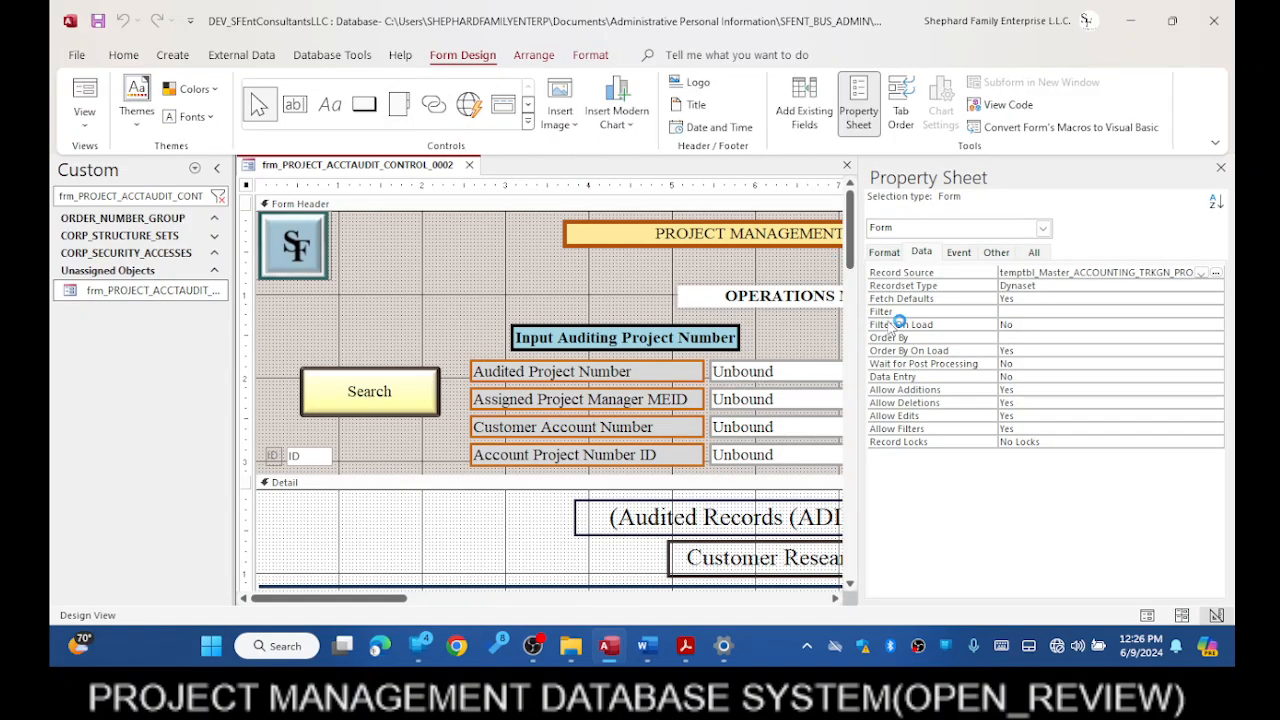
{"action": "left_click_drag", "start_coordinate": [859, 338], "coordinate": [1158, 332]}
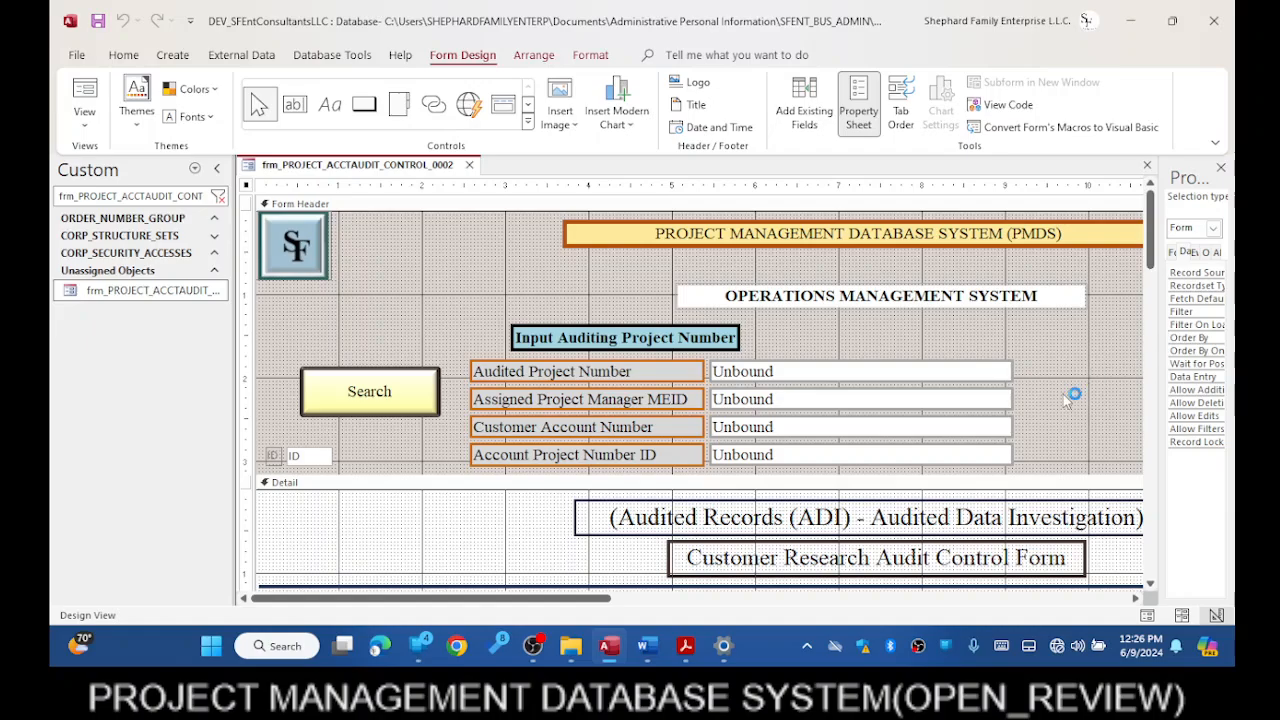
- Switch to the Word meeting document and copy the form name frm_ACCTNG_PROJ_TRKNG_FUNDING_2222 from the billing summary line
{"action": "left_click", "coordinate": [655, 650]}
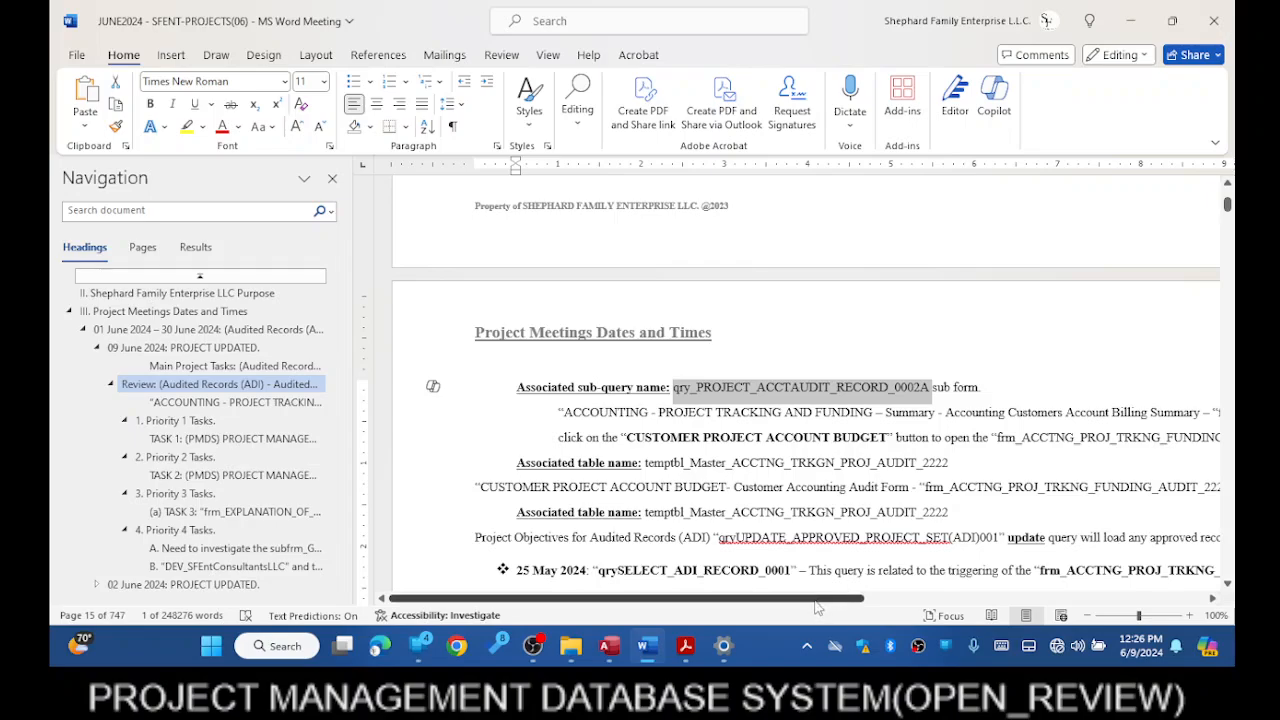
{"action": "left_click_drag", "start_coordinate": [822, 599], "coordinate": [1048, 601]}
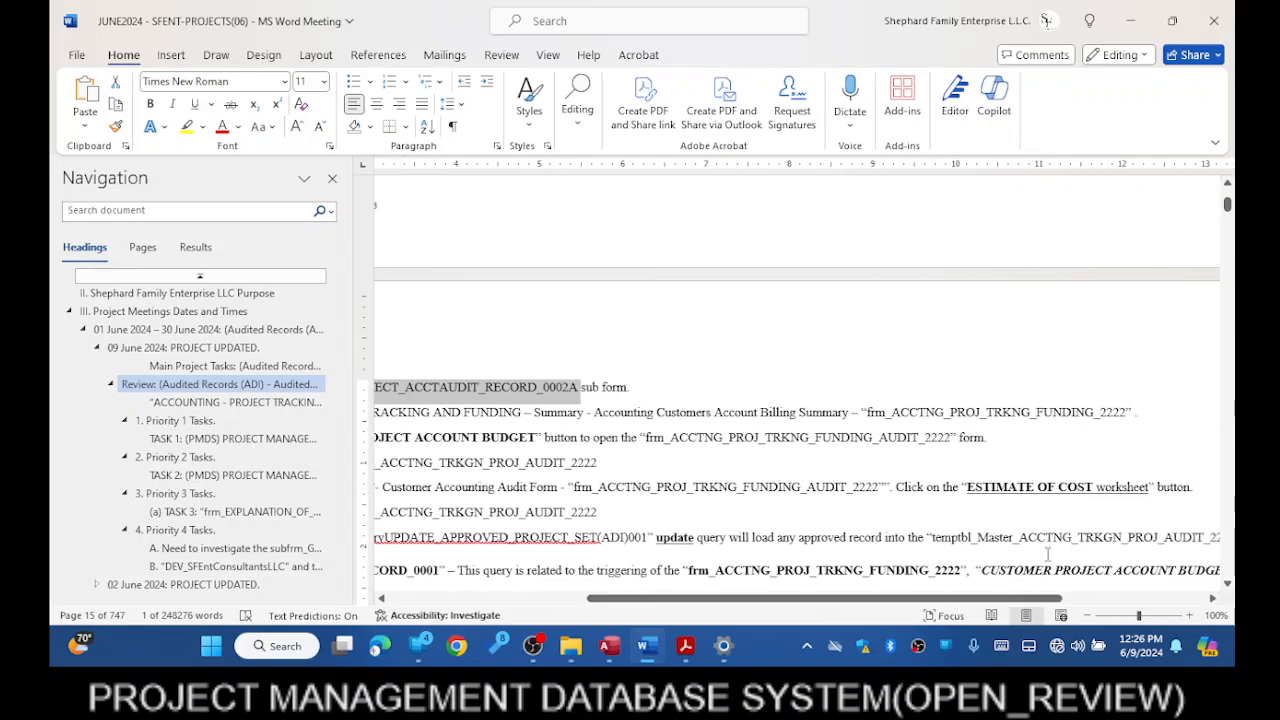
{"action": "left_click_drag", "start_coordinate": [1126, 414], "coordinate": [873, 418]}
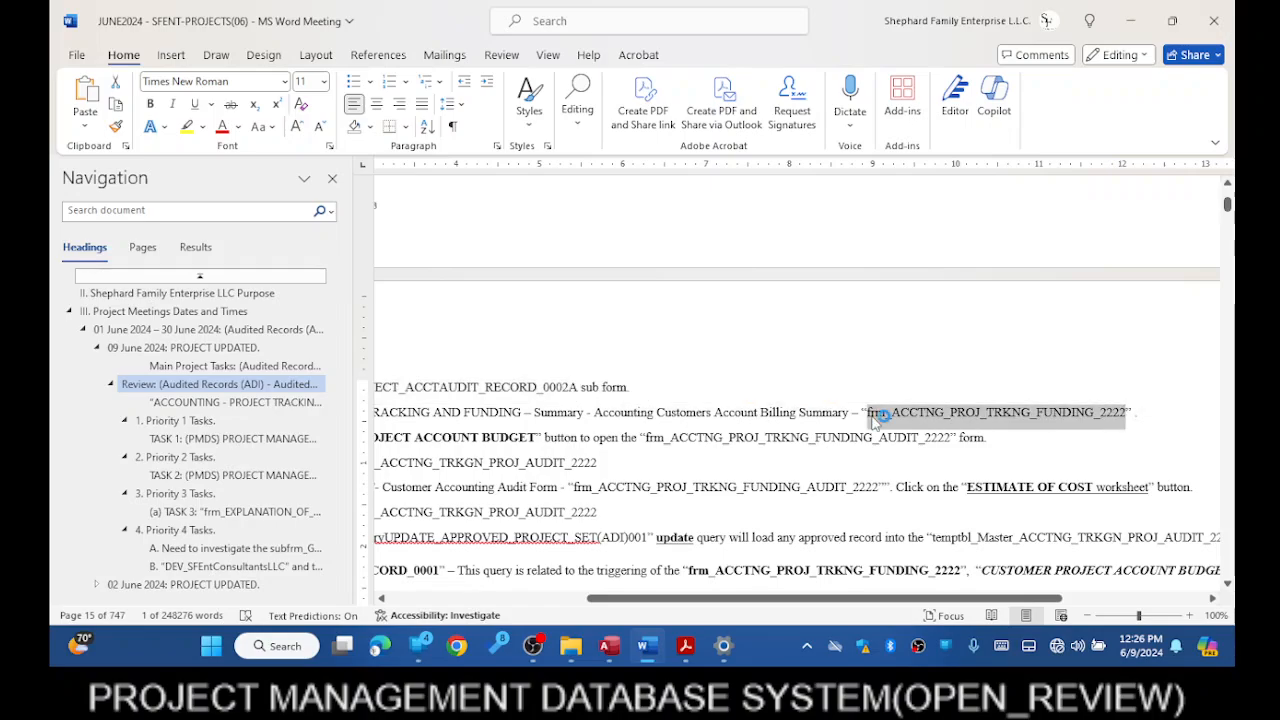
{"action": "left_click", "coordinate": [1134, 21]}
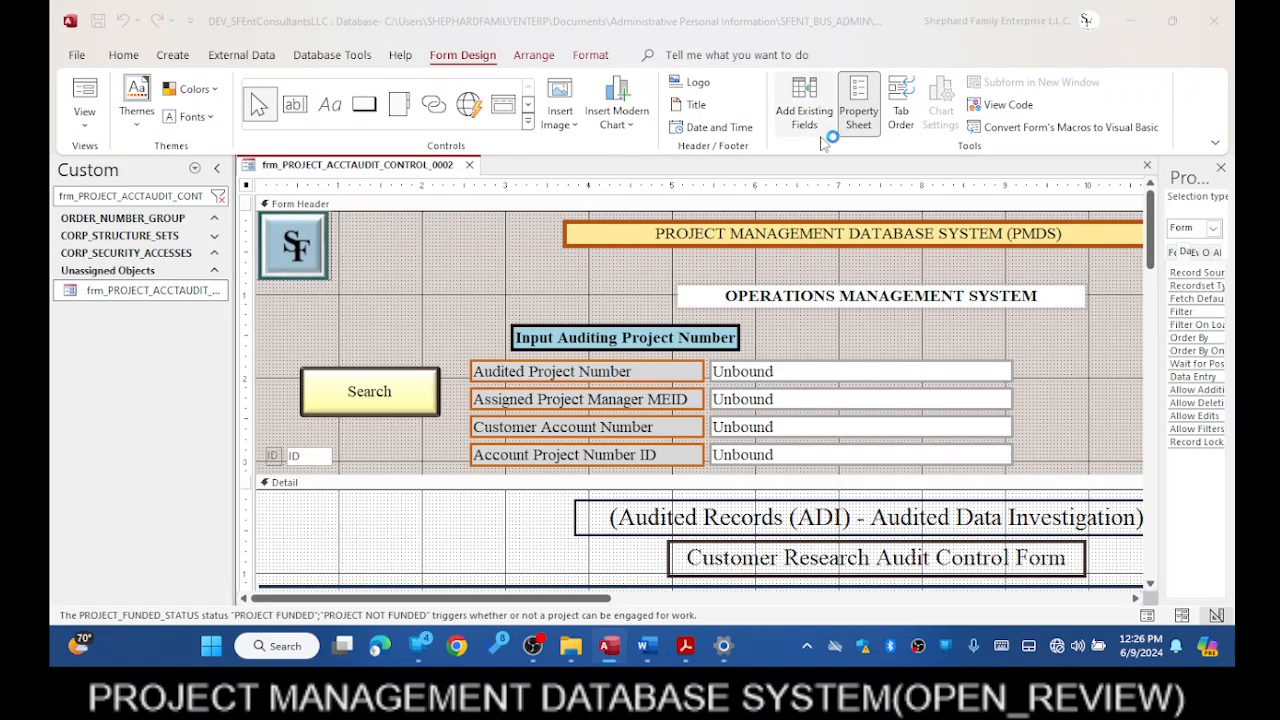
- Back in Access, search the database objects for frm_ACCTNG_PROJ_TRKNG_FUNDING_2222 and open that form in Design View
{"action": "left_click", "coordinate": [218, 196]}
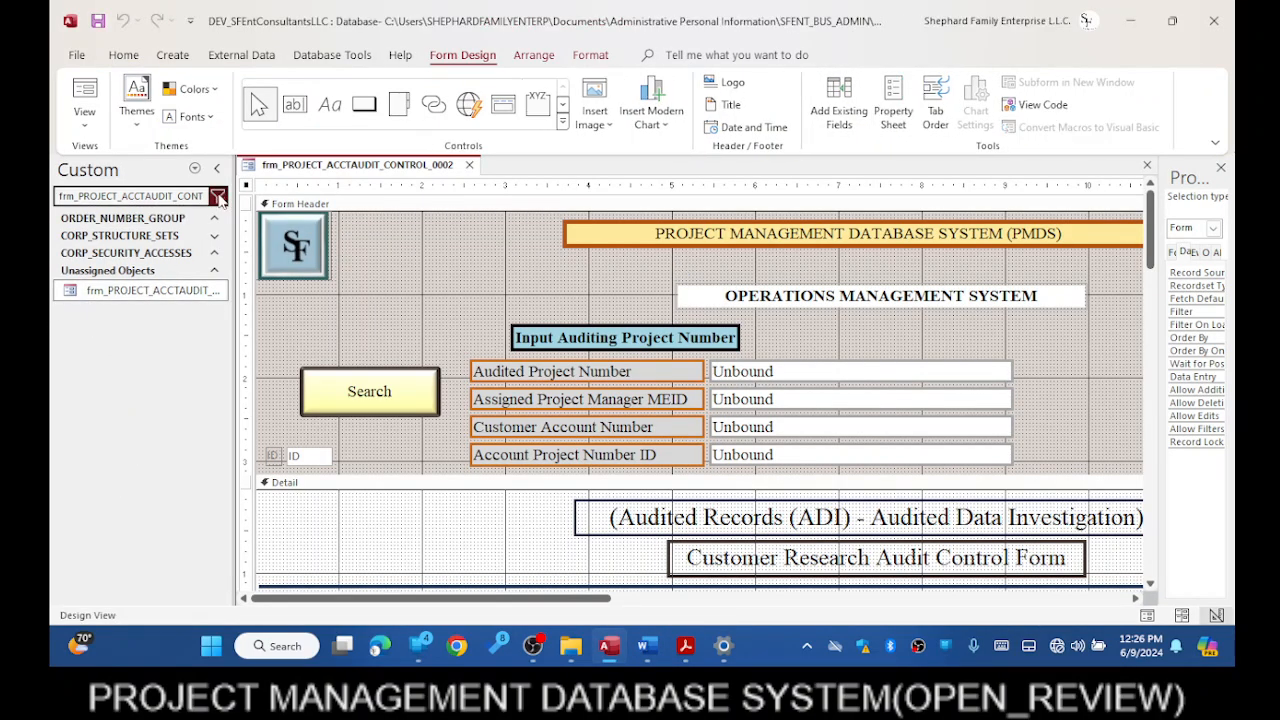
{"action": "key", "text": "ctrl+v"}
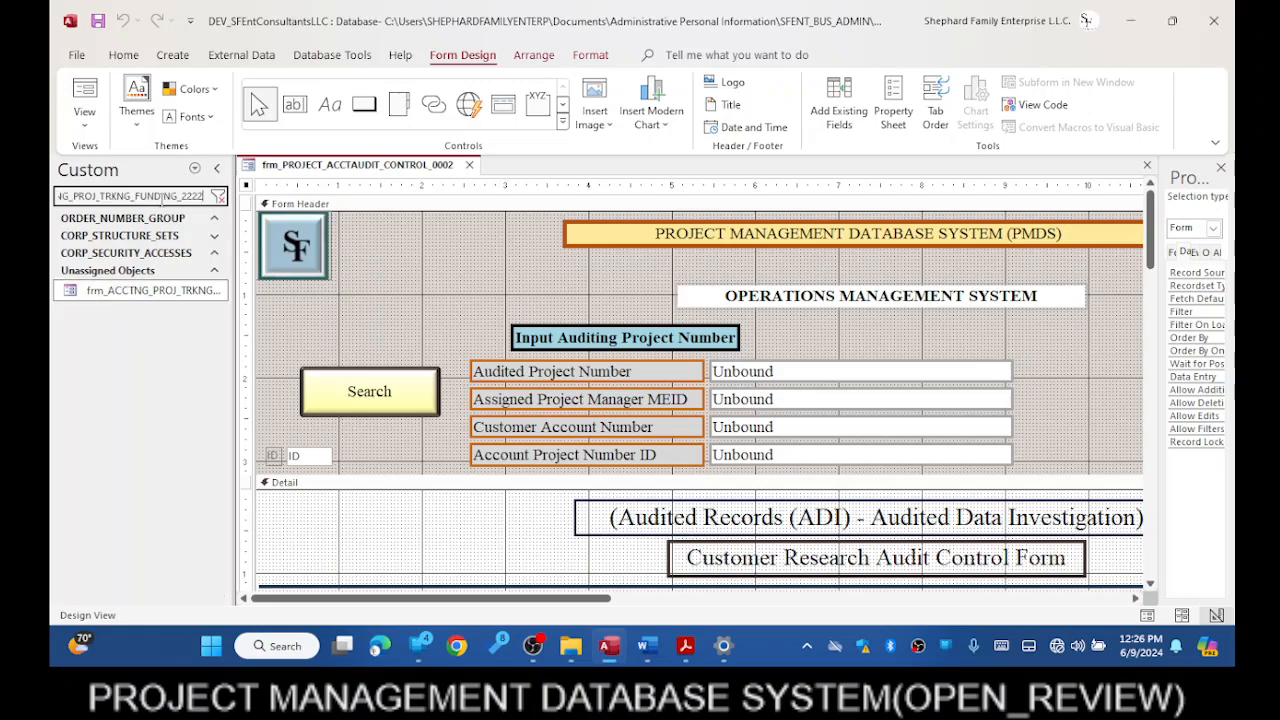
{"action": "right_click", "coordinate": [137, 302]}
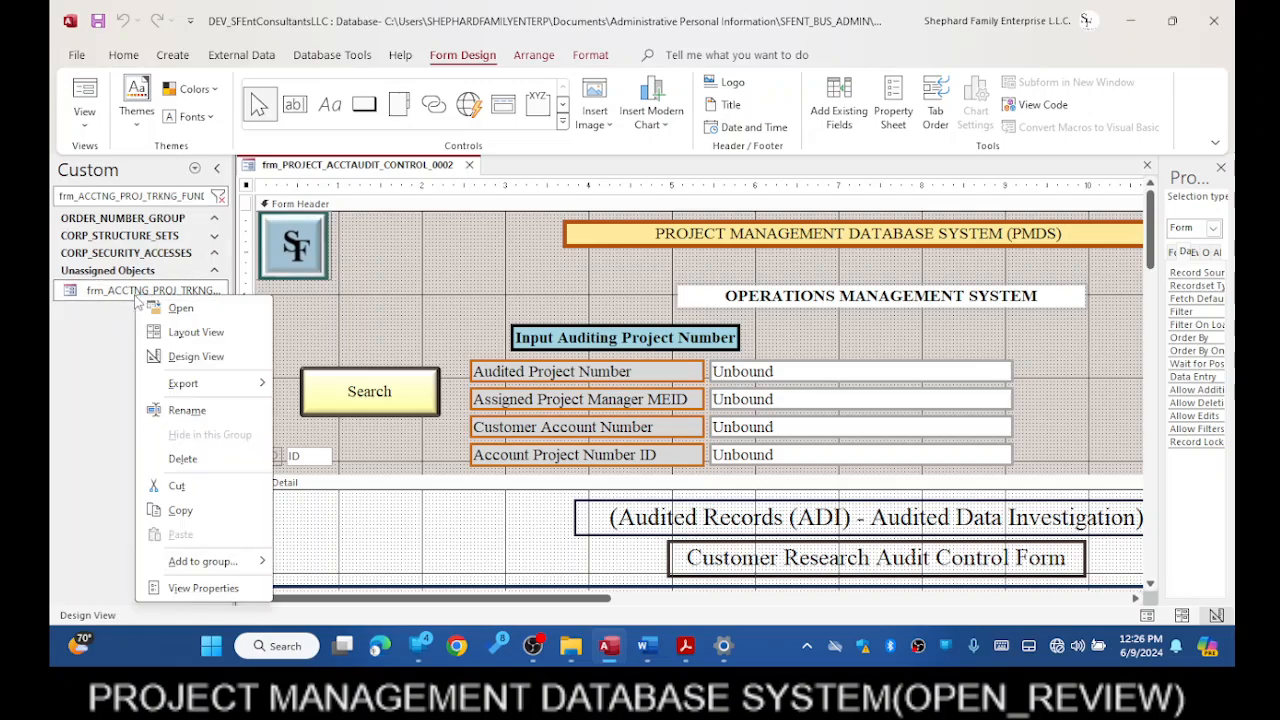
{"action": "left_click", "coordinate": [194, 356]}
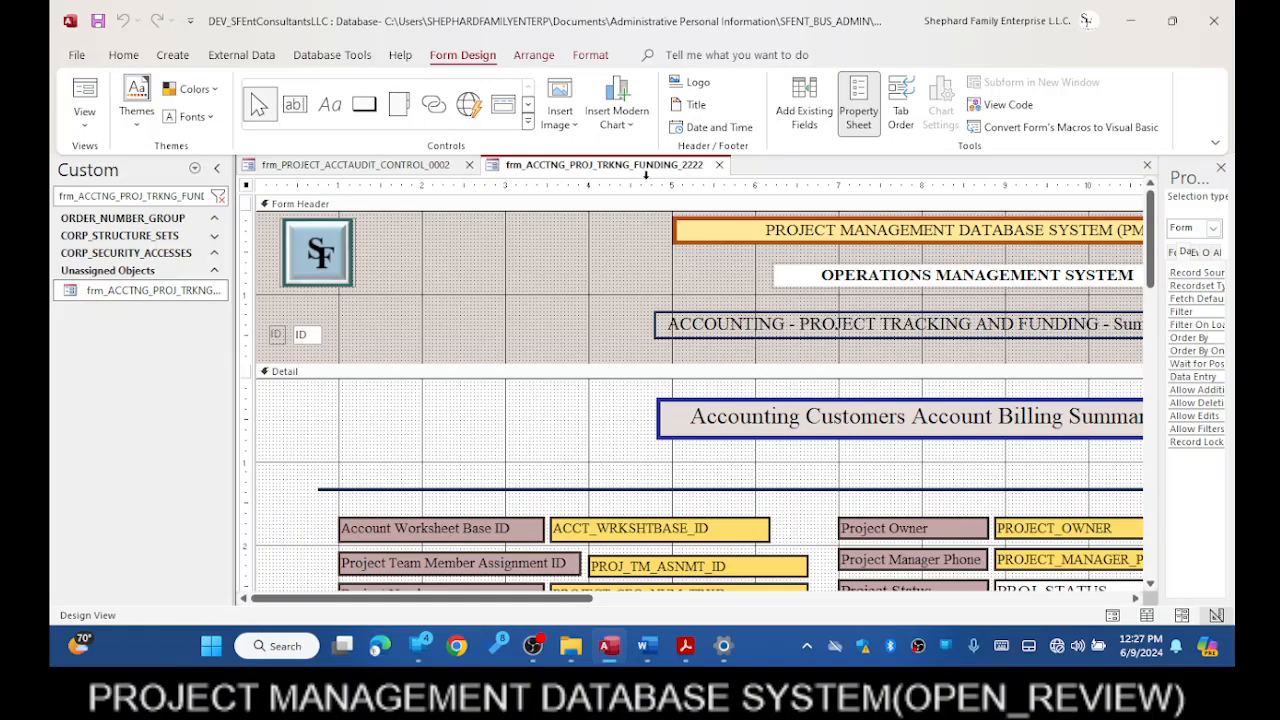
{"action": "scroll", "coordinate": [663, 227], "scroll_direction": "down", "scroll_amount": 10}
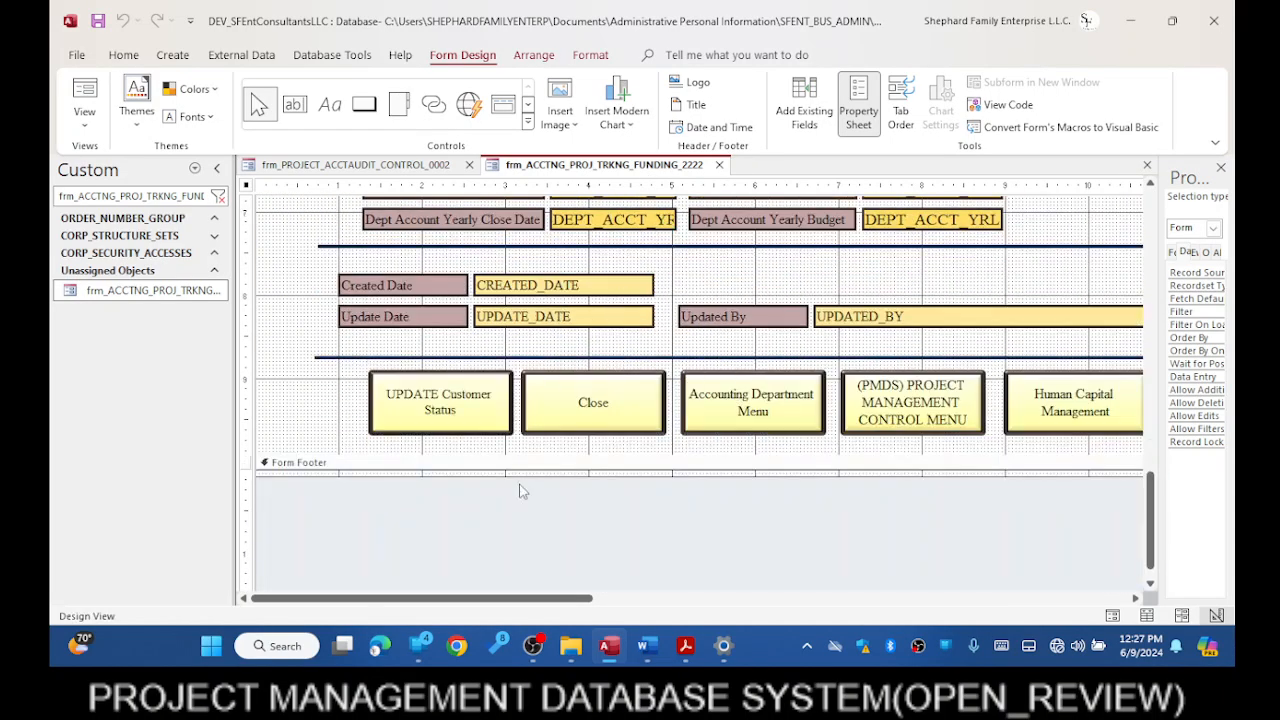
- Review the lower controls of the funding form's design, switch it to Form View, and maximize it to check the monthly account fields
{"action": "left_click_drag", "start_coordinate": [500, 592], "coordinate": [805, 592]}
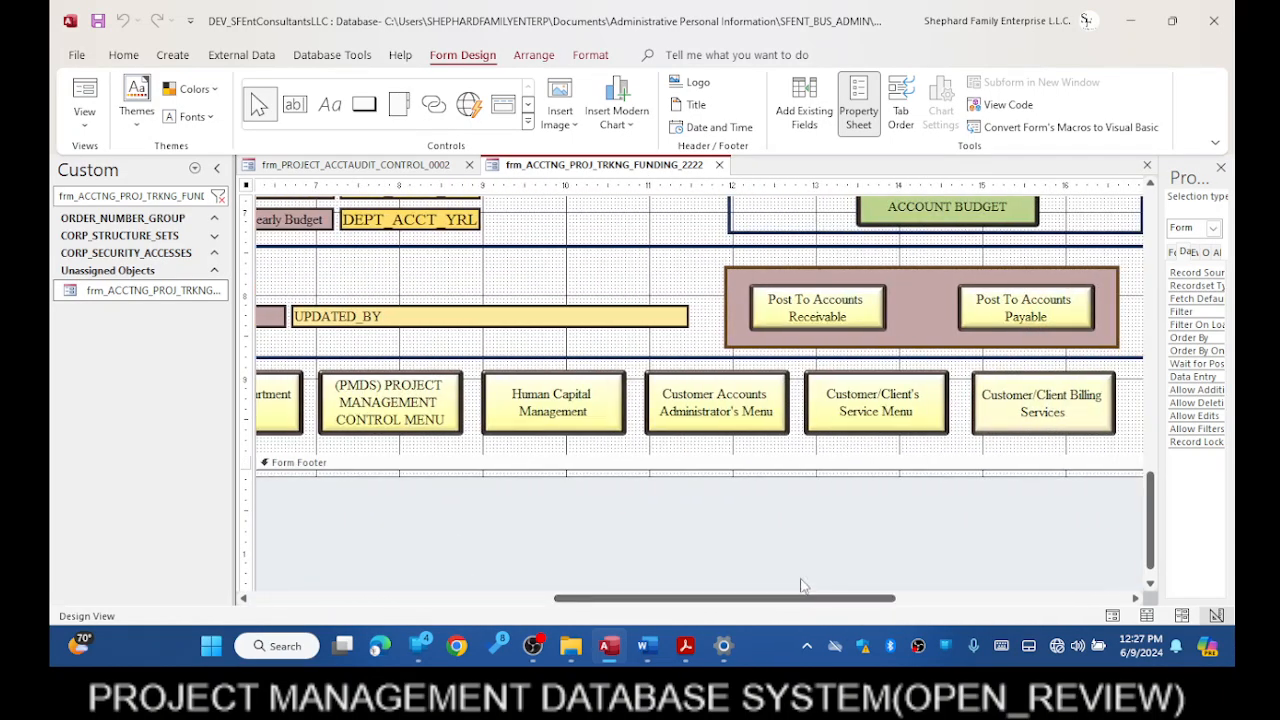
{"action": "scroll", "coordinate": [652, 470], "scroll_direction": "up", "scroll_amount": 3}
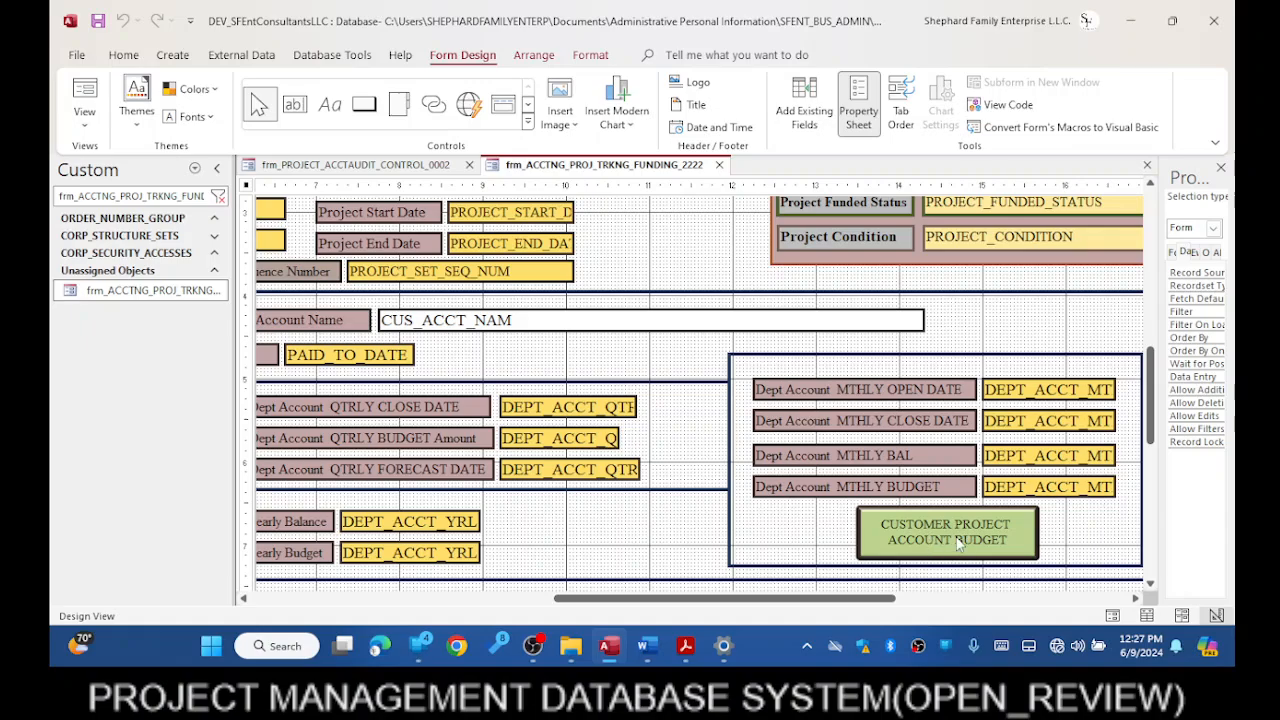
{"action": "right_click", "coordinate": [615, 167]}
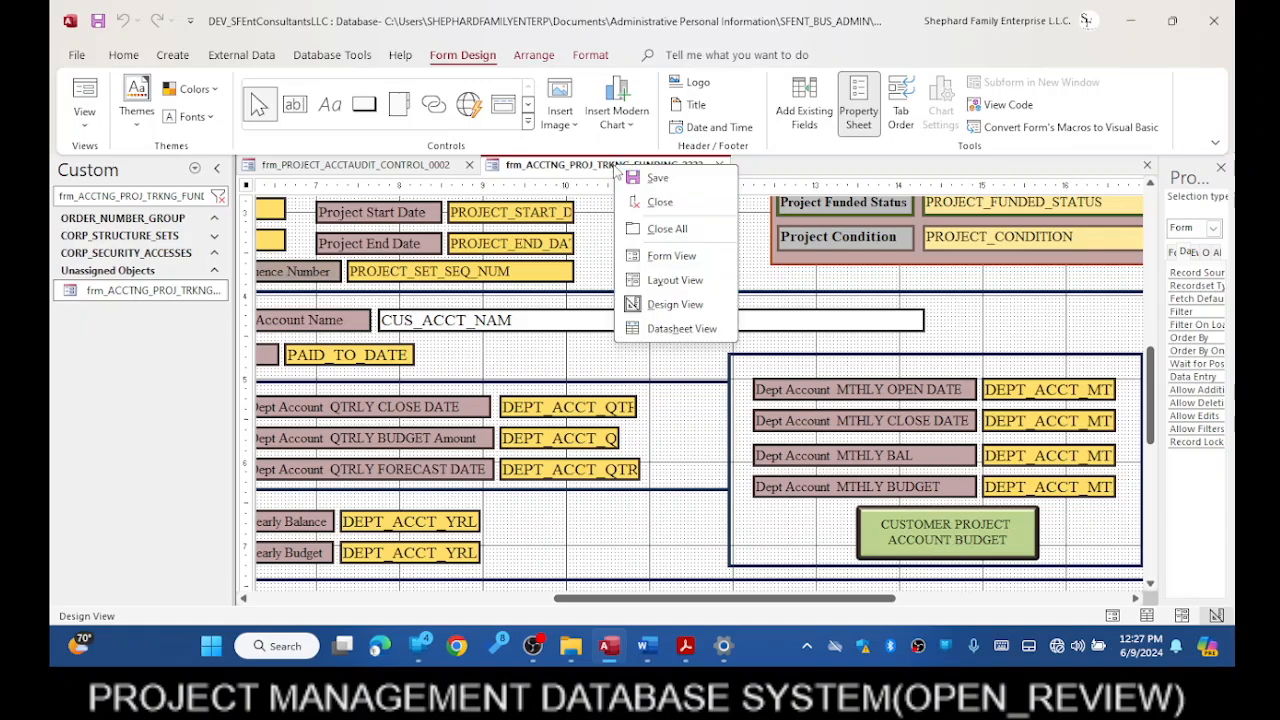
{"action": "left_click", "coordinate": [674, 257]}
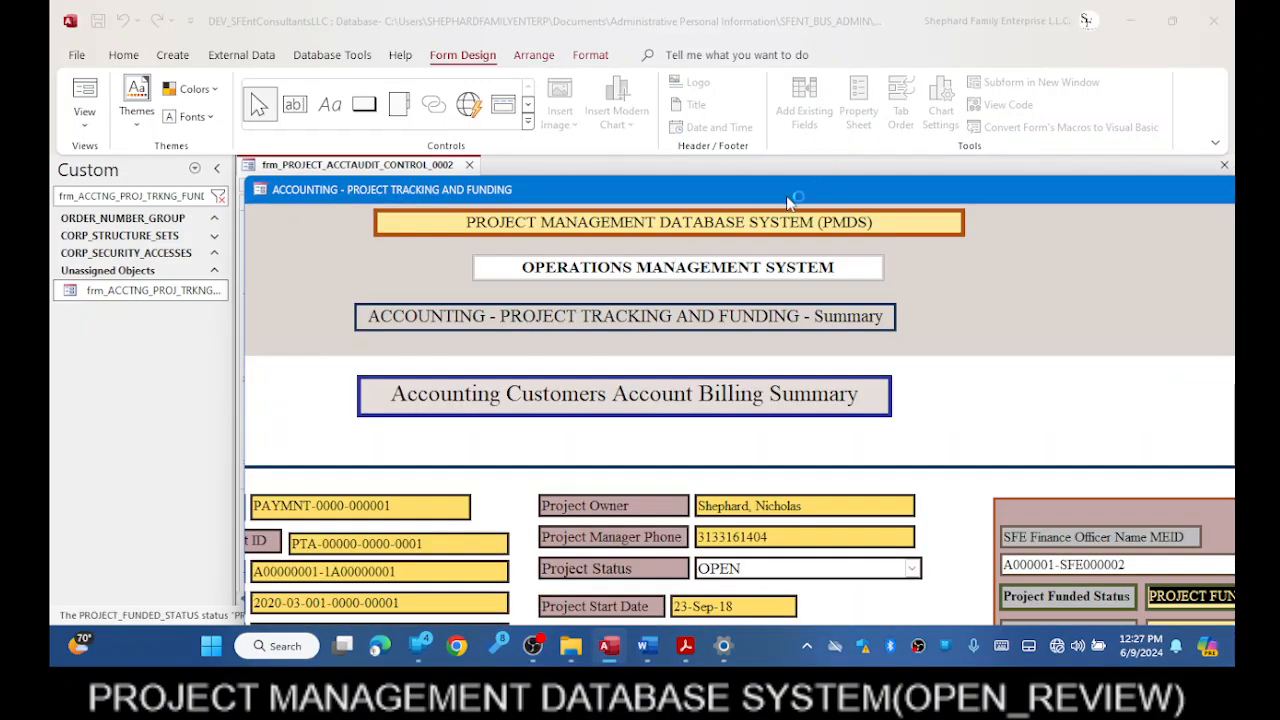
{"action": "left_click_drag", "start_coordinate": [787, 197], "coordinate": [592, 27]}
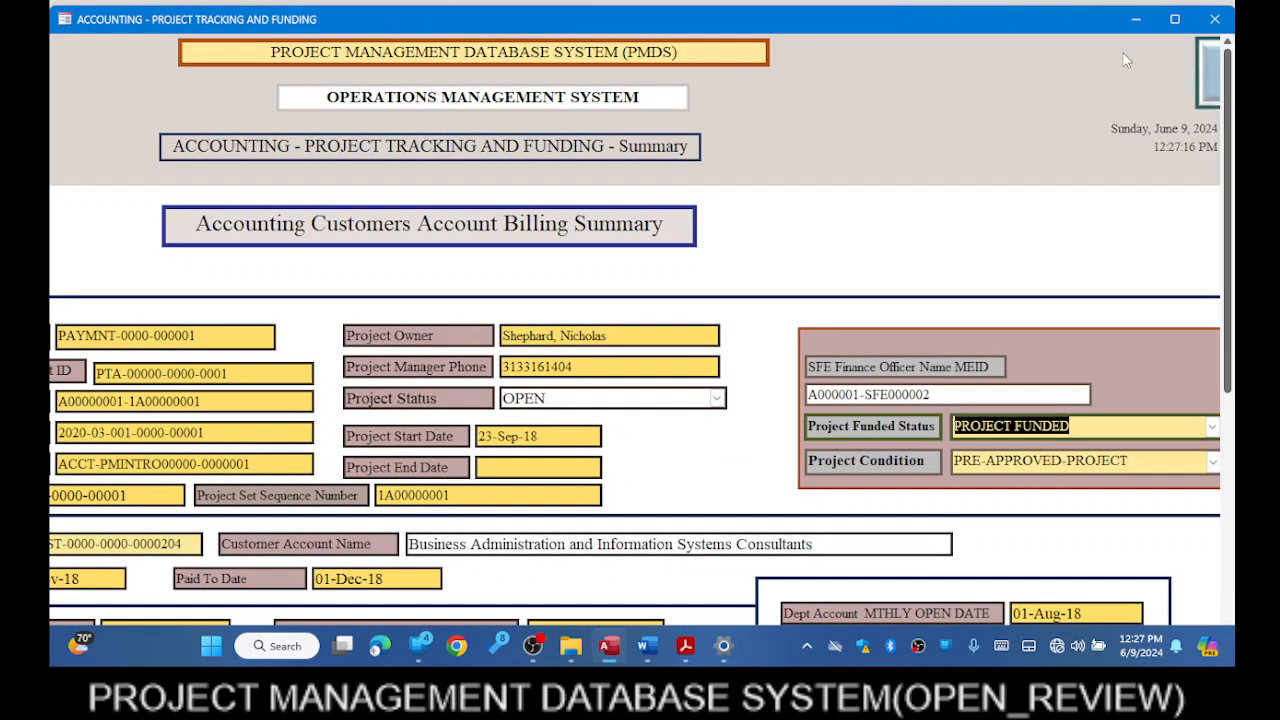
{"action": "left_click", "coordinate": [1175, 21]}
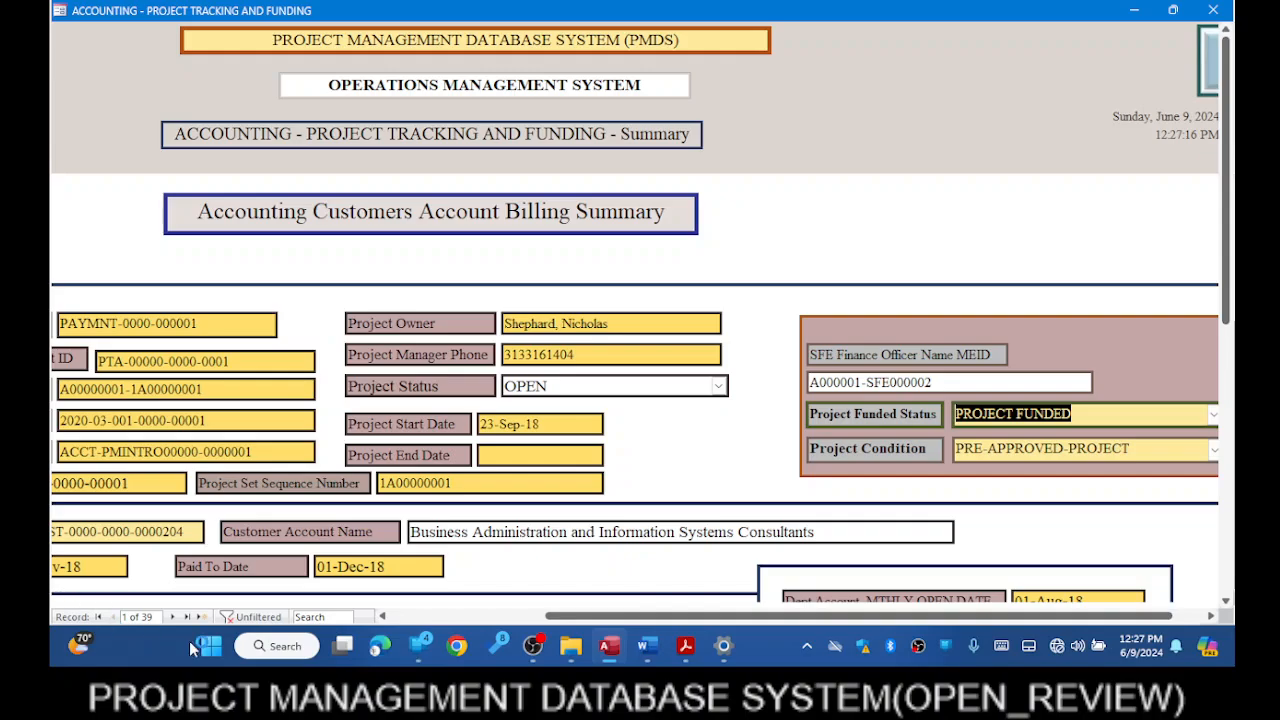
{"action": "scroll", "coordinate": [860, 505], "scroll_direction": "down", "scroll_amount": 5}
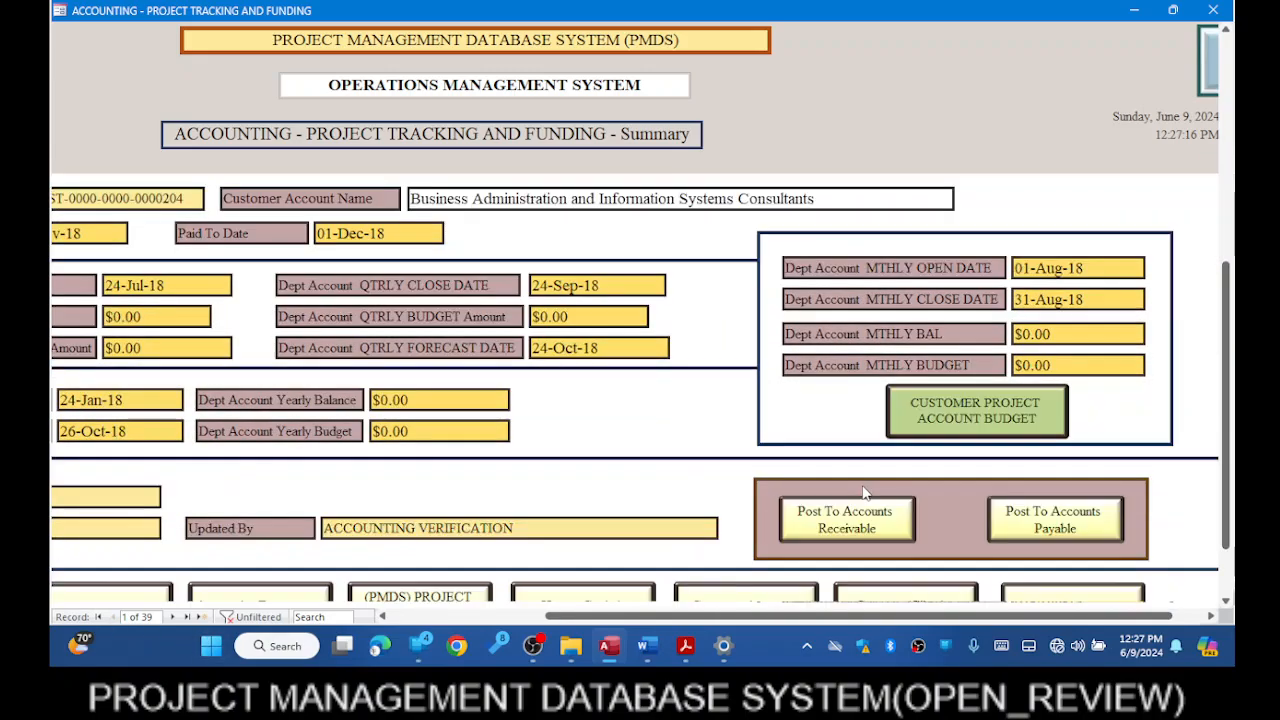
- Run the CUSTOMER PROJECT ACCOUNT BUDGET command, maximize the funding form window again, and look over its posting and navigation controls
{"action": "left_click", "coordinate": [984, 418]}
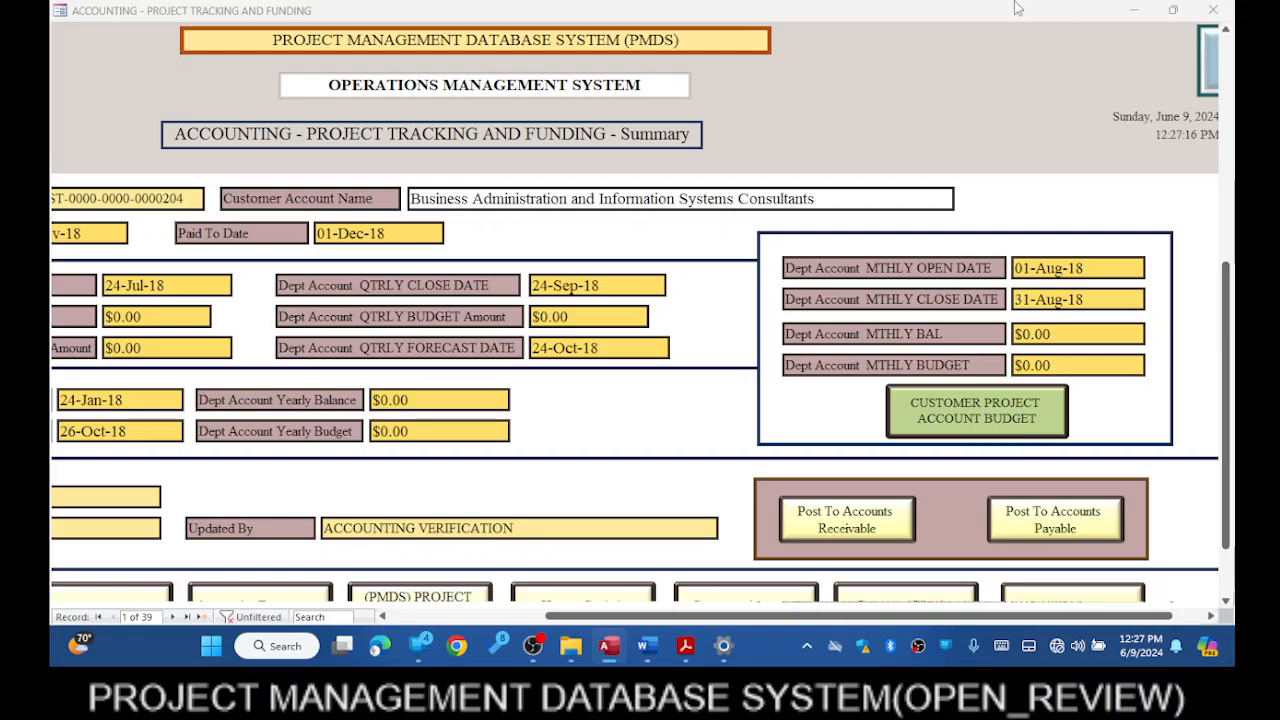
{"action": "left_click_drag", "start_coordinate": [1016, 8], "coordinate": [1010, 64]}
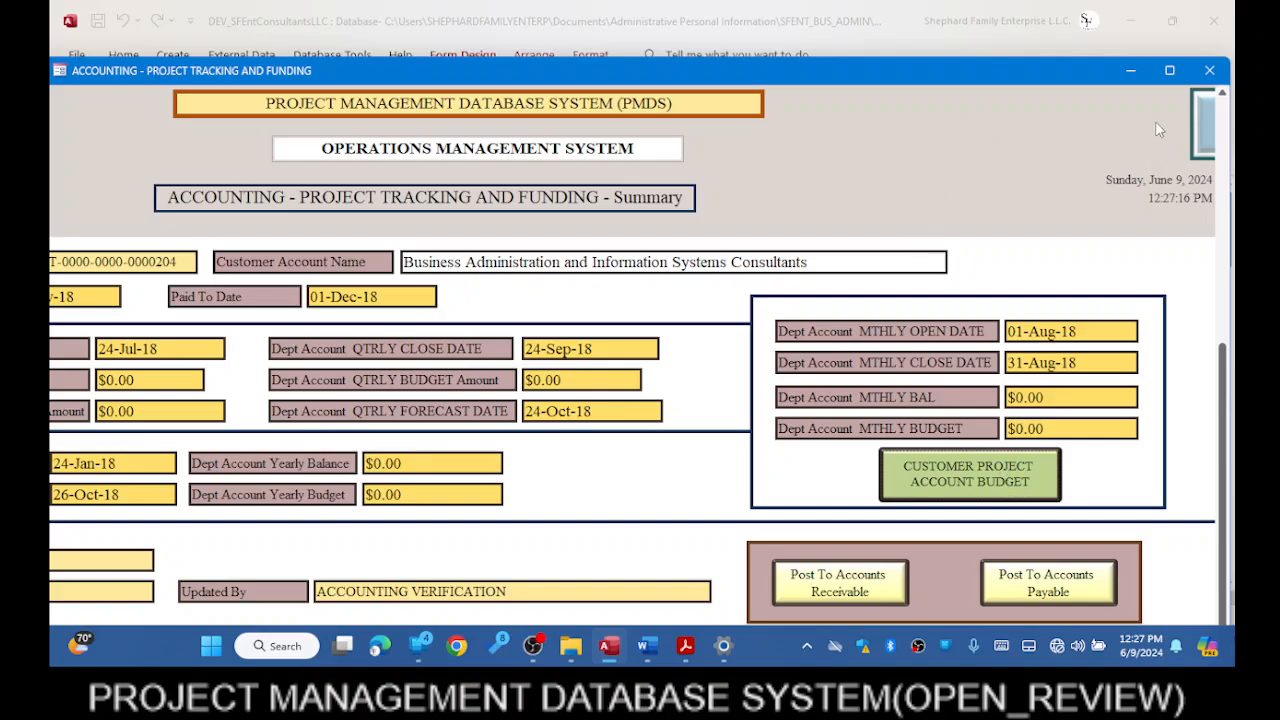
{"action": "left_click", "coordinate": [1169, 72]}
{"action": "scroll", "coordinate": [1010, 448], "scroll_direction": "down", "scroll_amount": 1}
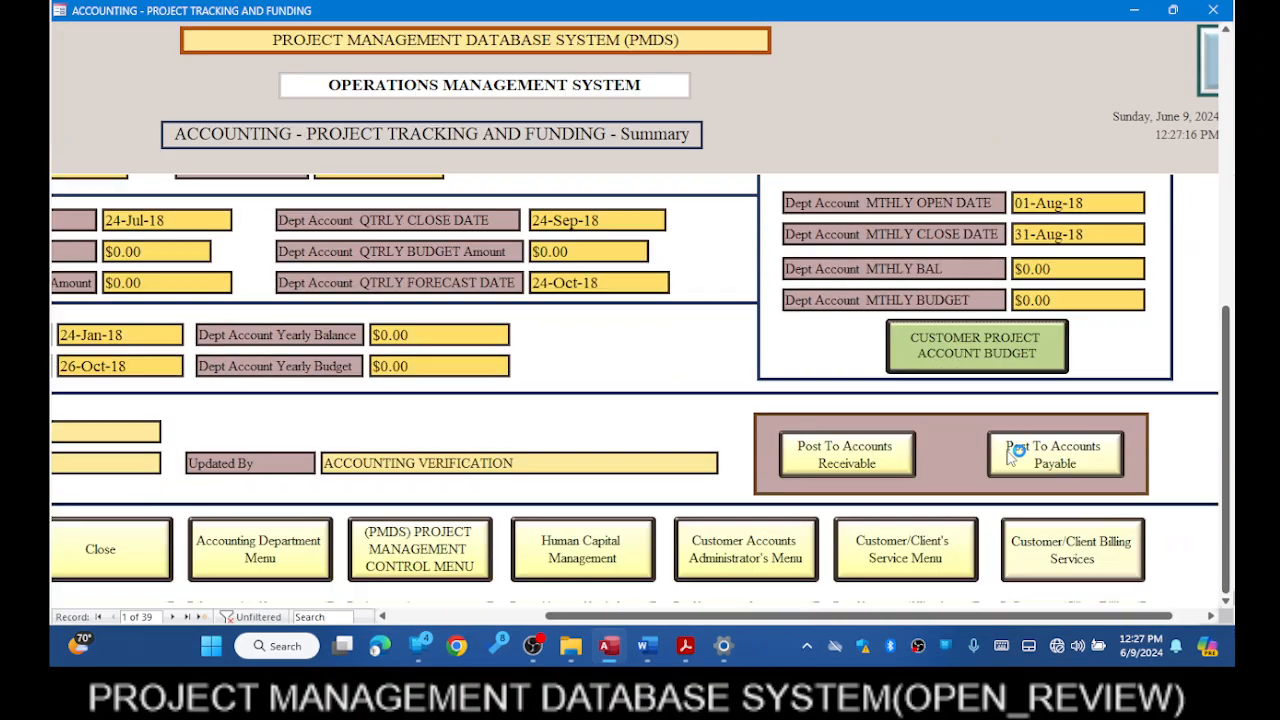
{"action": "scroll", "coordinate": [1010, 455], "scroll_direction": "up", "scroll_amount": 4}
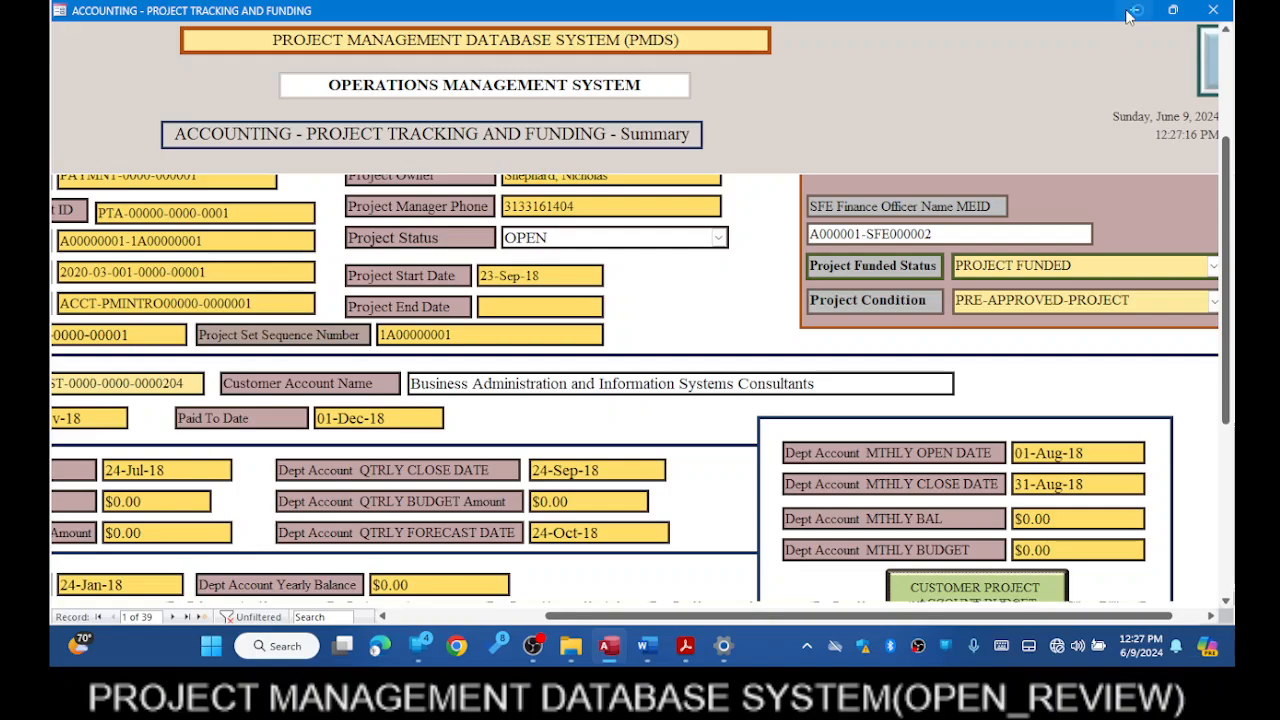
- Return the funding form to Design View and select the CUSTOMER PROJECT ACCOUNT BUDGET button below the monthly account fields
{"action": "right_click", "coordinate": [1064, 13]}
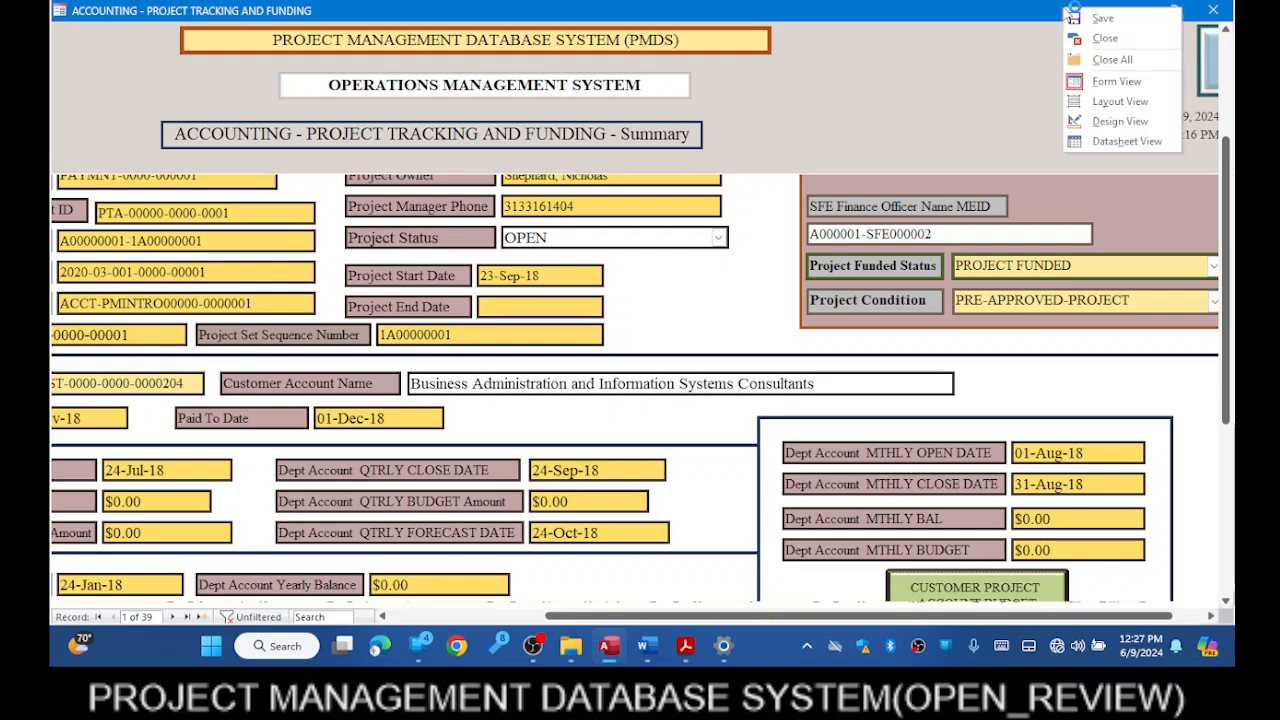
{"action": "left_click", "coordinate": [1120, 121]}
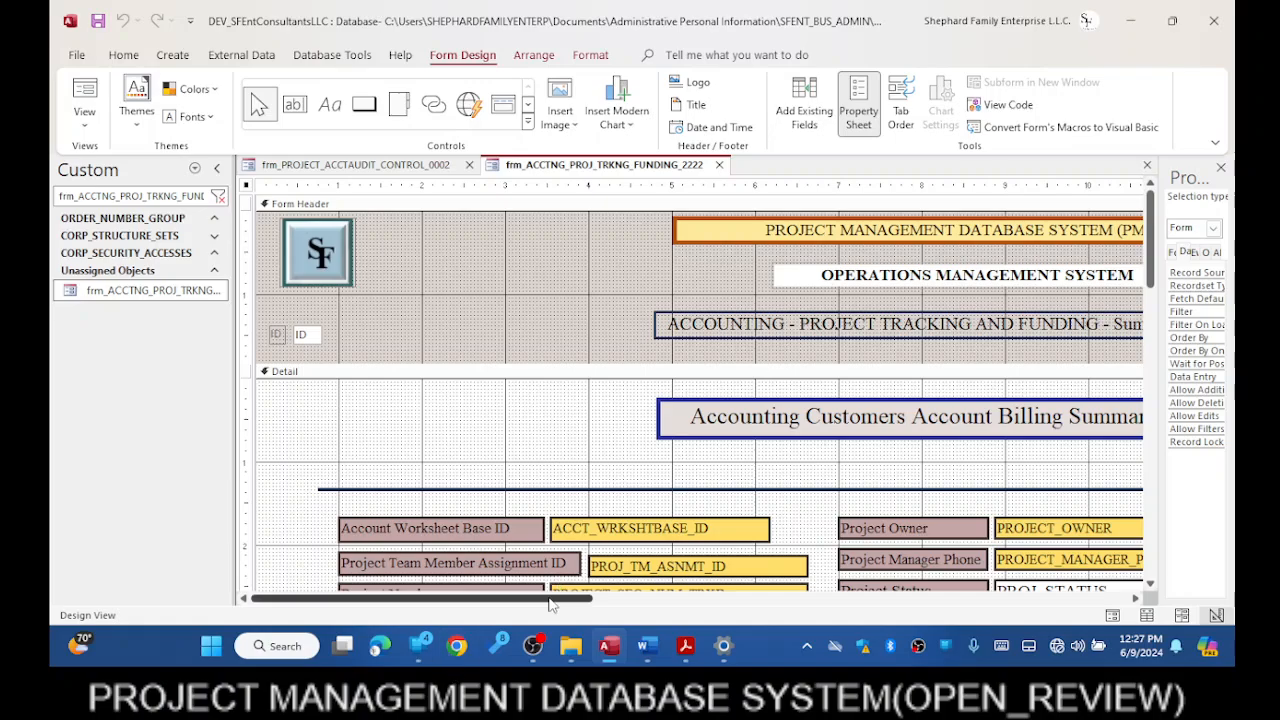
{"action": "left_click_drag", "start_coordinate": [430, 598], "coordinate": [753, 598]}
{"action": "scroll", "coordinate": [910, 465], "scroll_direction": "down", "scroll_amount": 4}
{"action": "scroll", "coordinate": [915, 460], "scroll_direction": "down", "scroll_amount": 4}
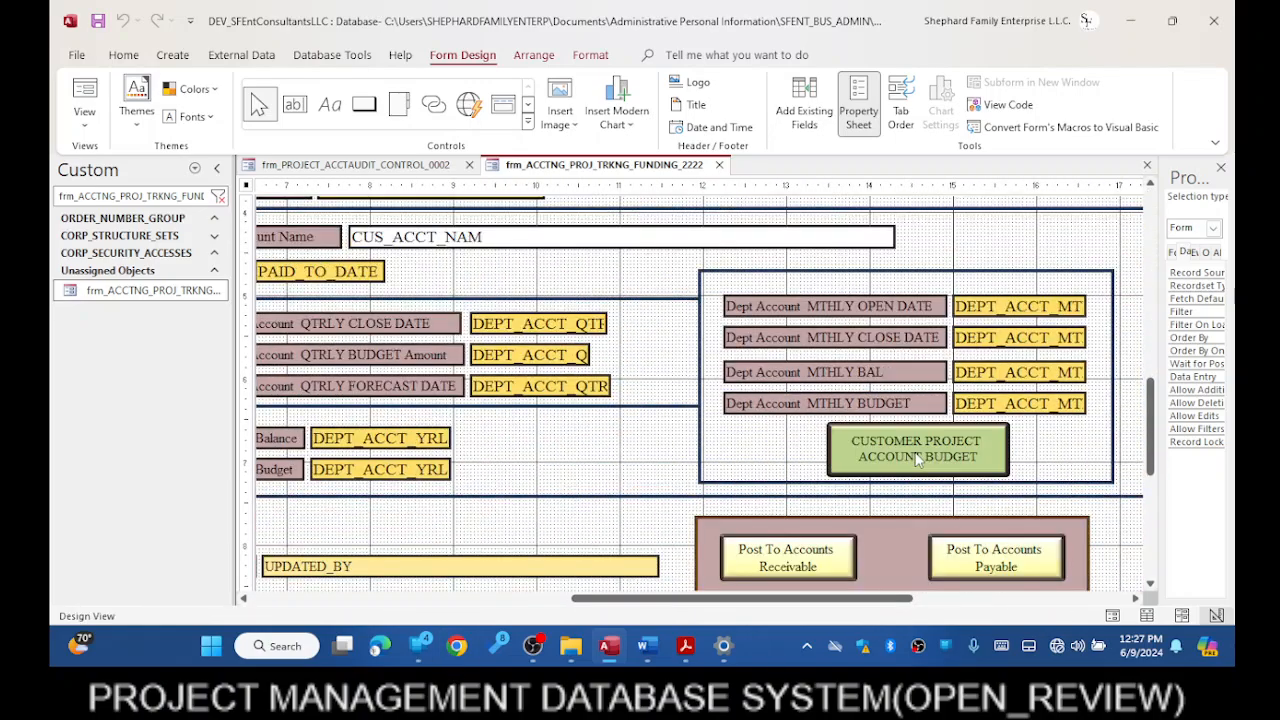
{"action": "left_click", "coordinate": [916, 470]}
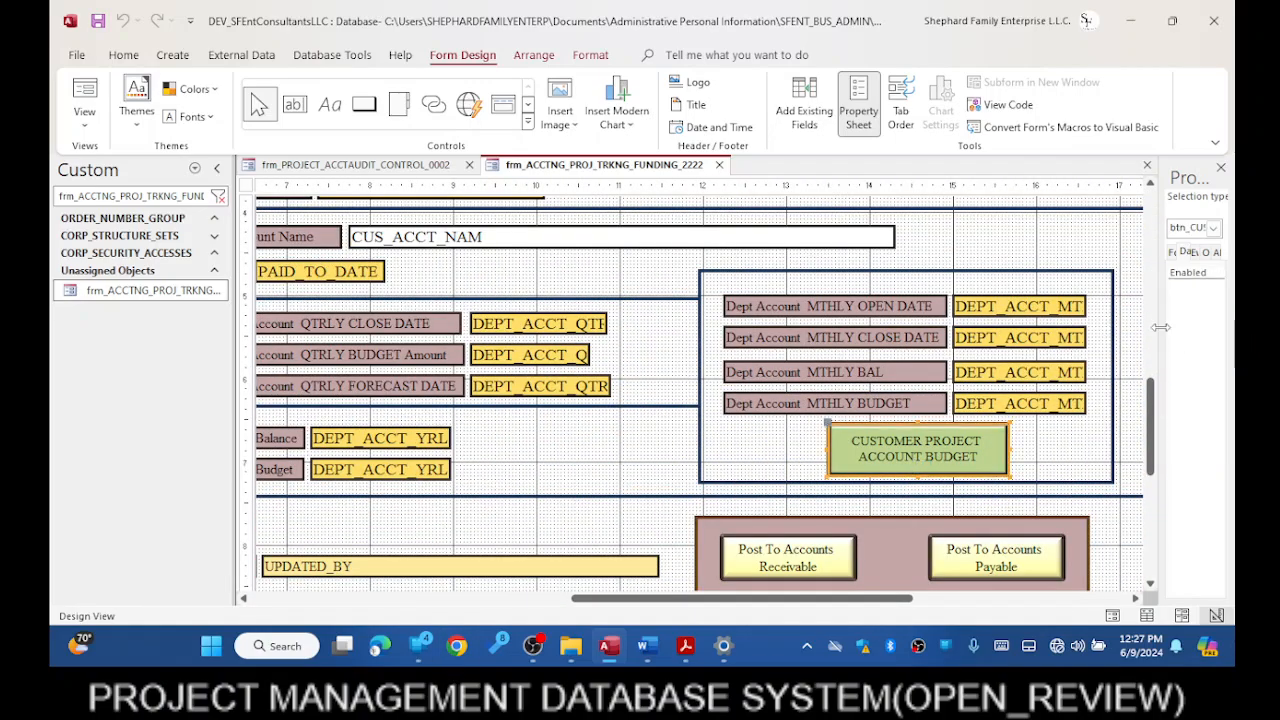
- Widen the property sheet, inspect the embedded On Click macro of the CUSTOMER PROJECT ACCOUNT BUDGET button, and close the macro
{"action": "left_click_drag", "start_coordinate": [1160, 327], "coordinate": [909, 358]}
{"action": "left_click", "coordinate": [1011, 252]}
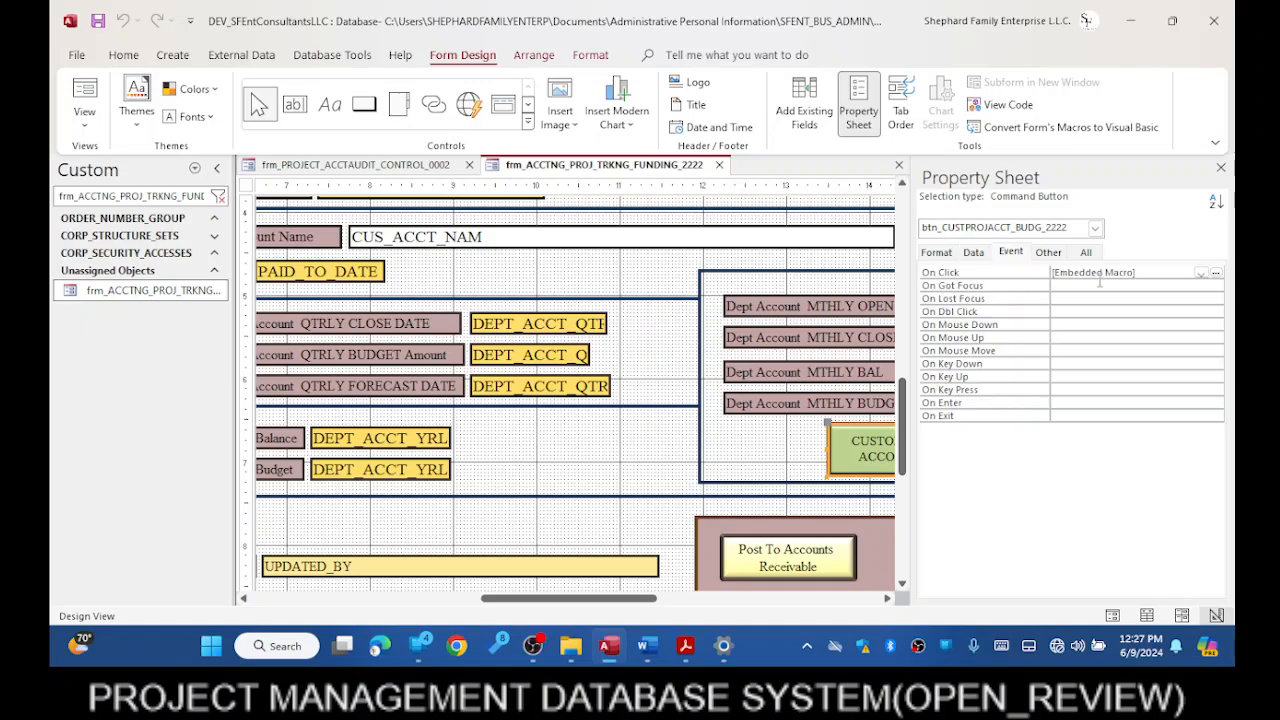
{"action": "left_click", "coordinate": [1218, 274]}
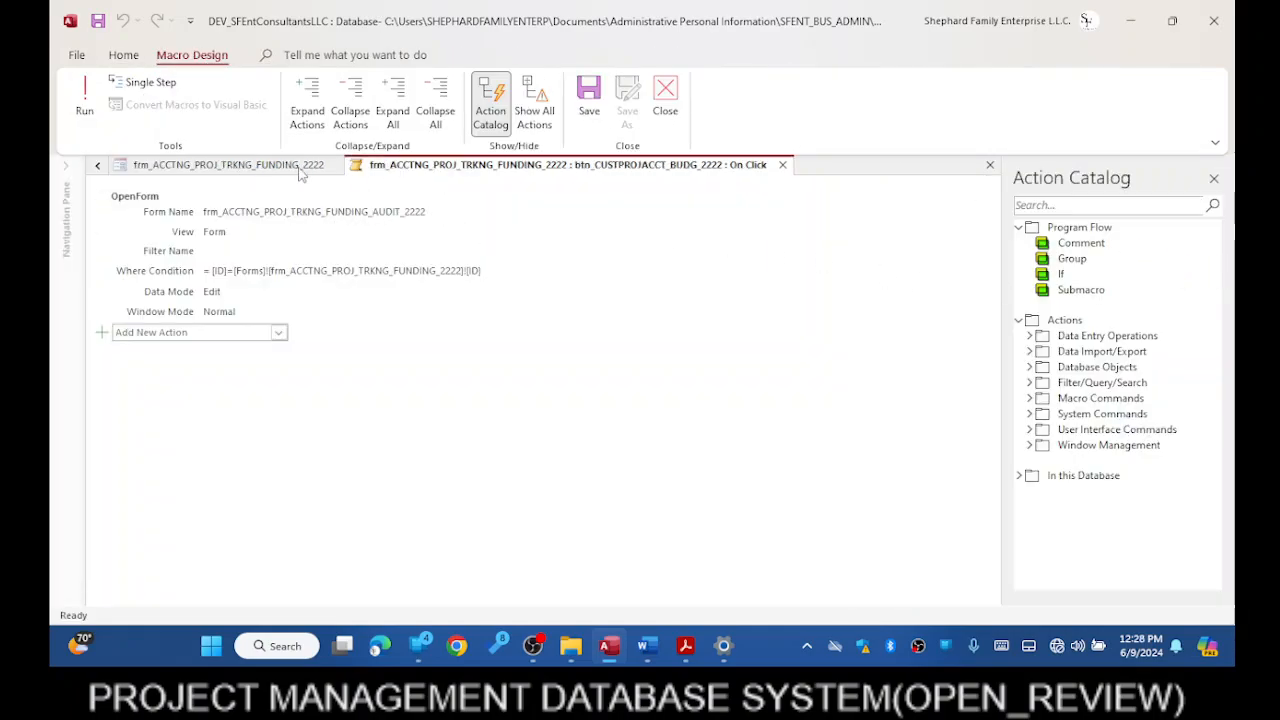
{"action": "left_click", "coordinate": [665, 100]}
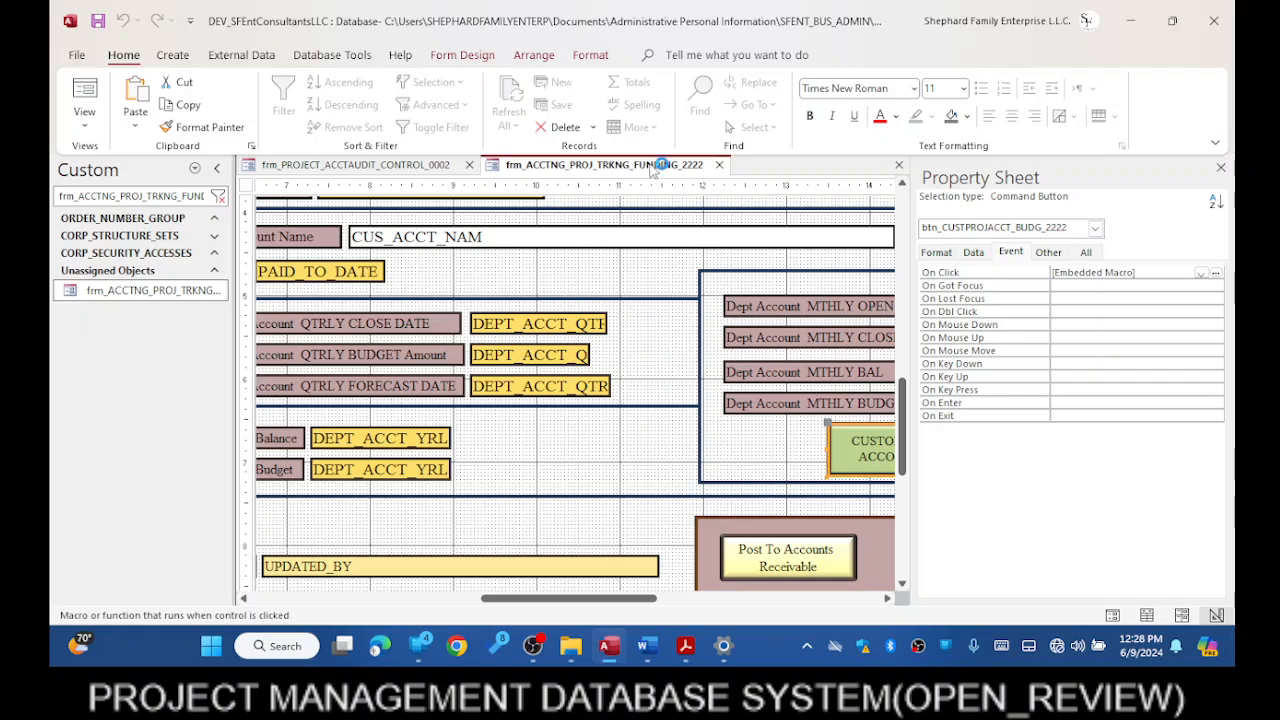
- Reopen the budget button's On Click macro and copy its OpenForm form name frm_ACCTNG_PROJ_TRKNG_FUNDING_AUDIT_2222
{"action": "left_click", "coordinate": [383, 165]}
{"action": "left_click", "coordinate": [563, 168]}
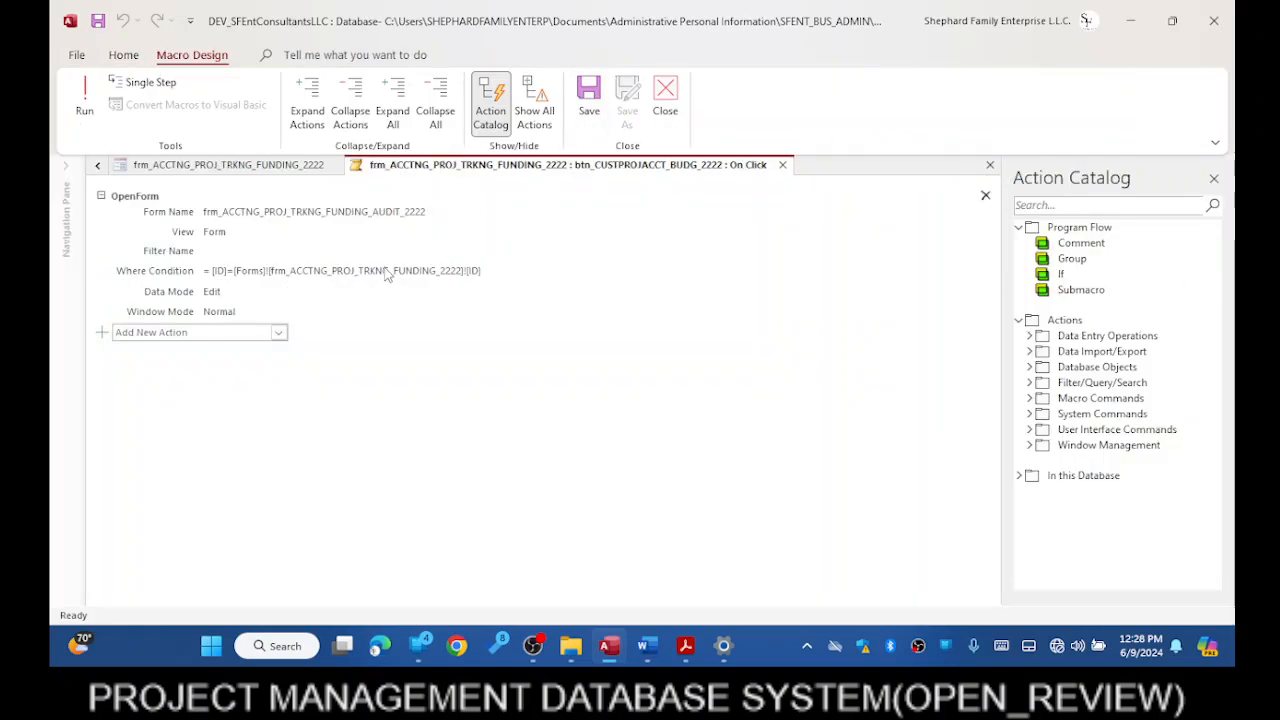
{"action": "left_click", "coordinate": [383, 213]}
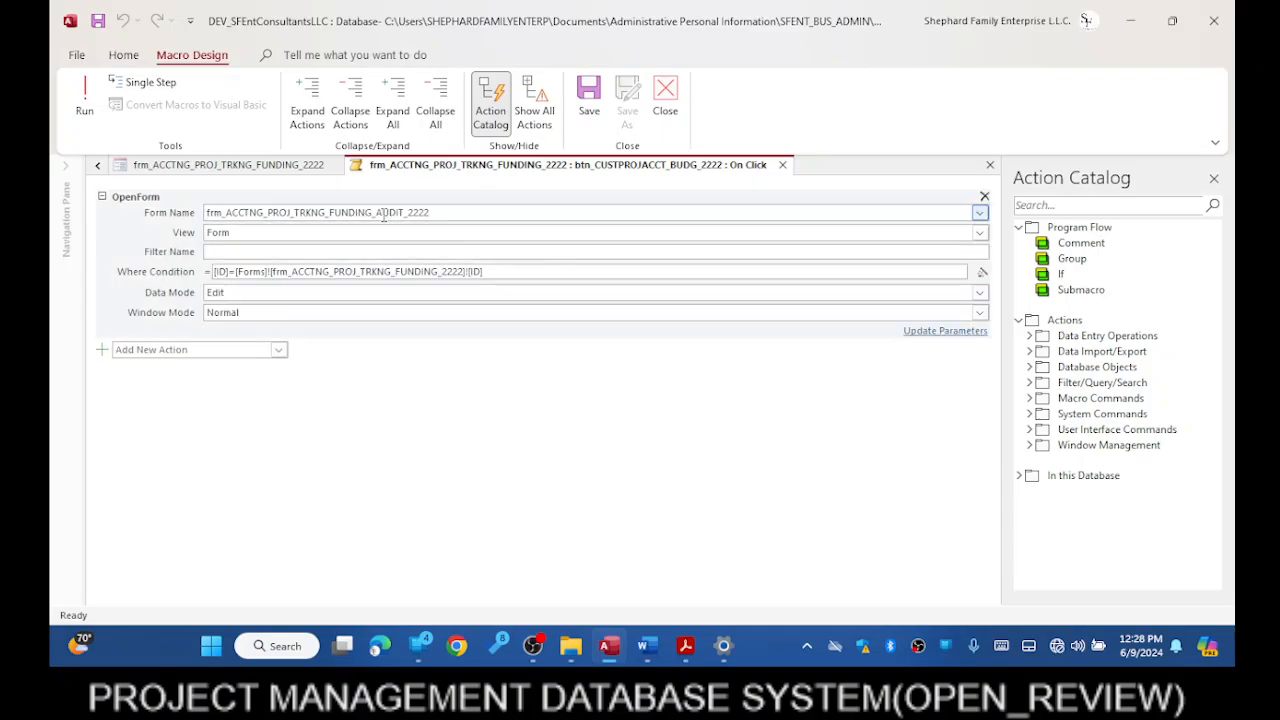
{"action": "double_click", "coordinate": [483, 212]}
{"action": "key", "text": "ctrl+c"}
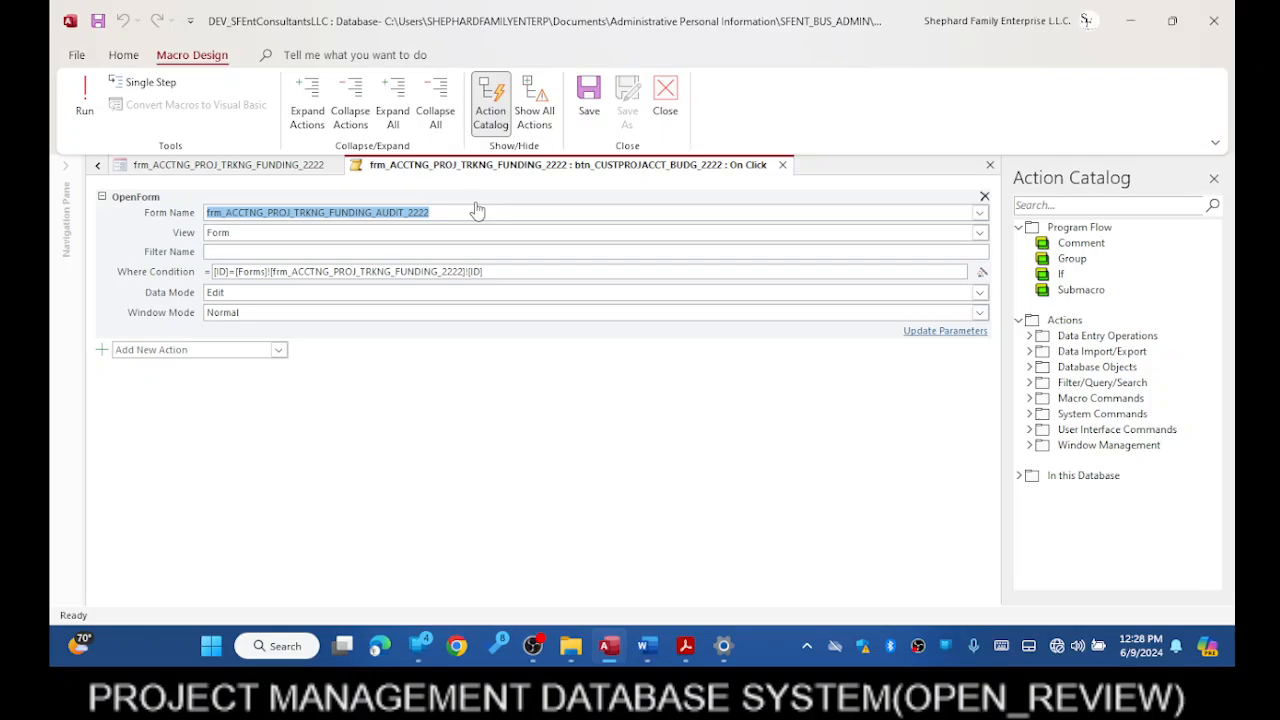
{"action": "left_click", "coordinate": [1134, 21]}
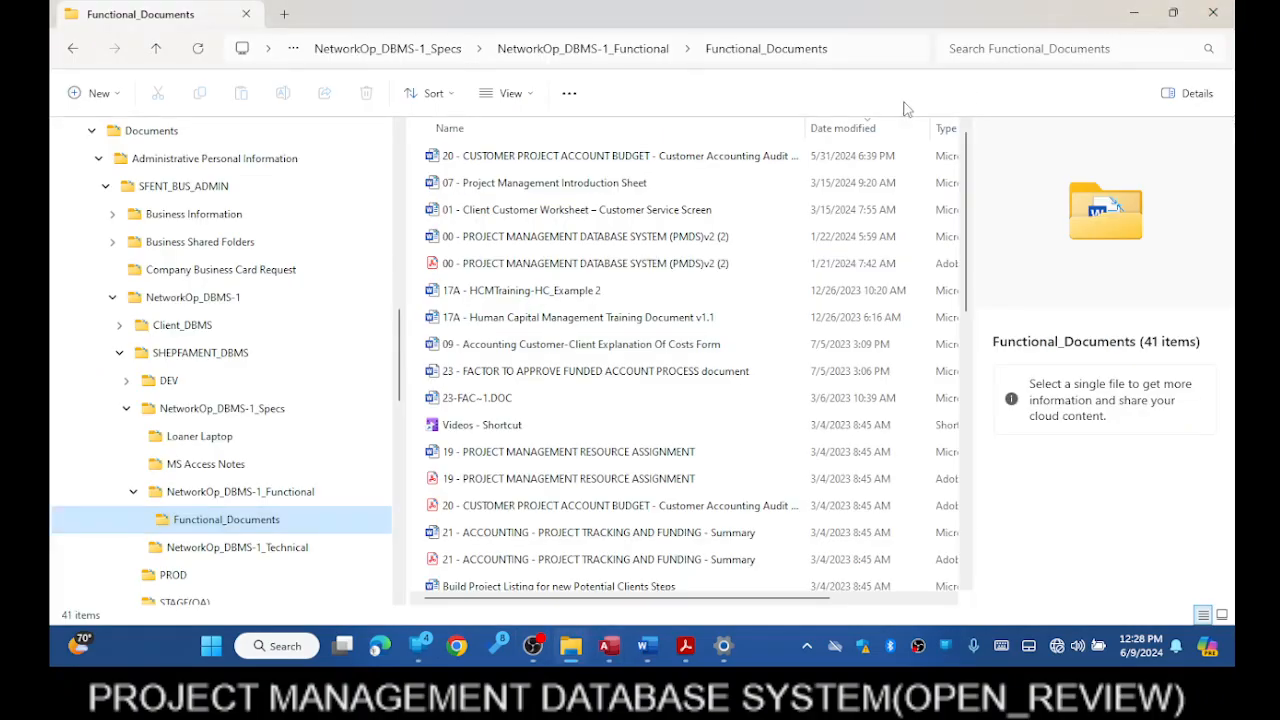
{"action": "left_click", "coordinate": [1134, 12]}
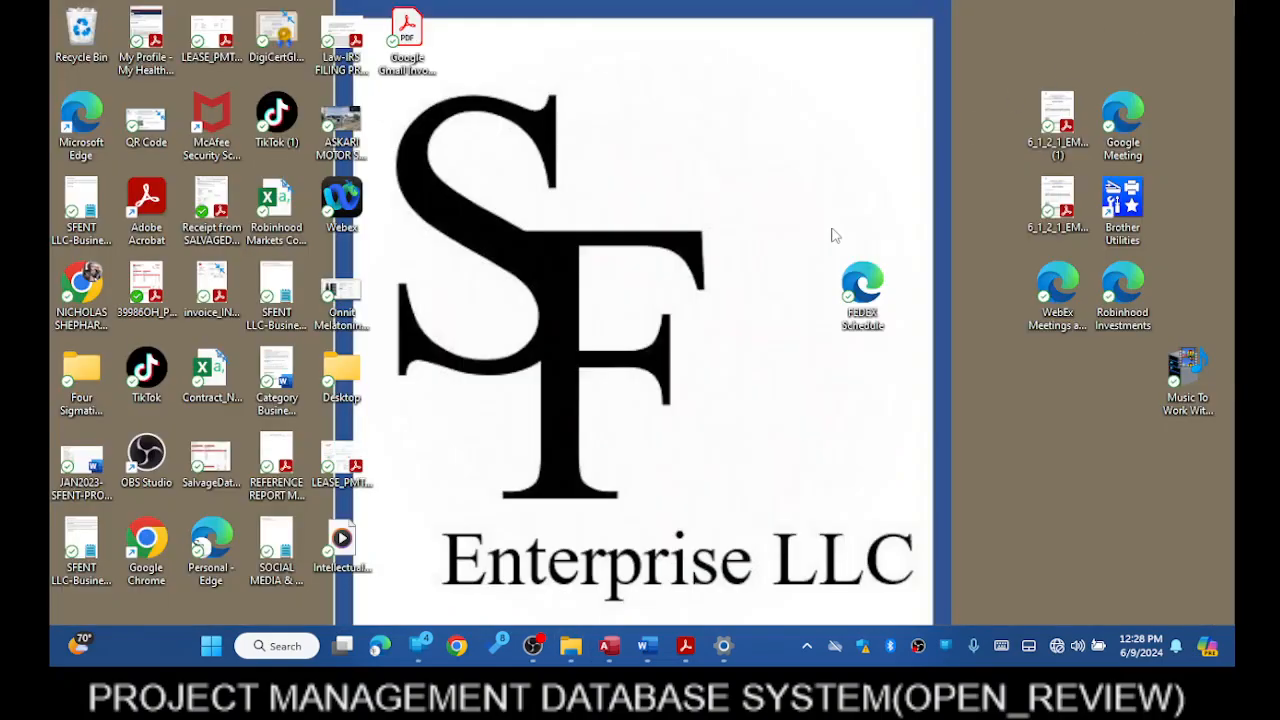
{"action": "left_click", "coordinate": [610, 648]}
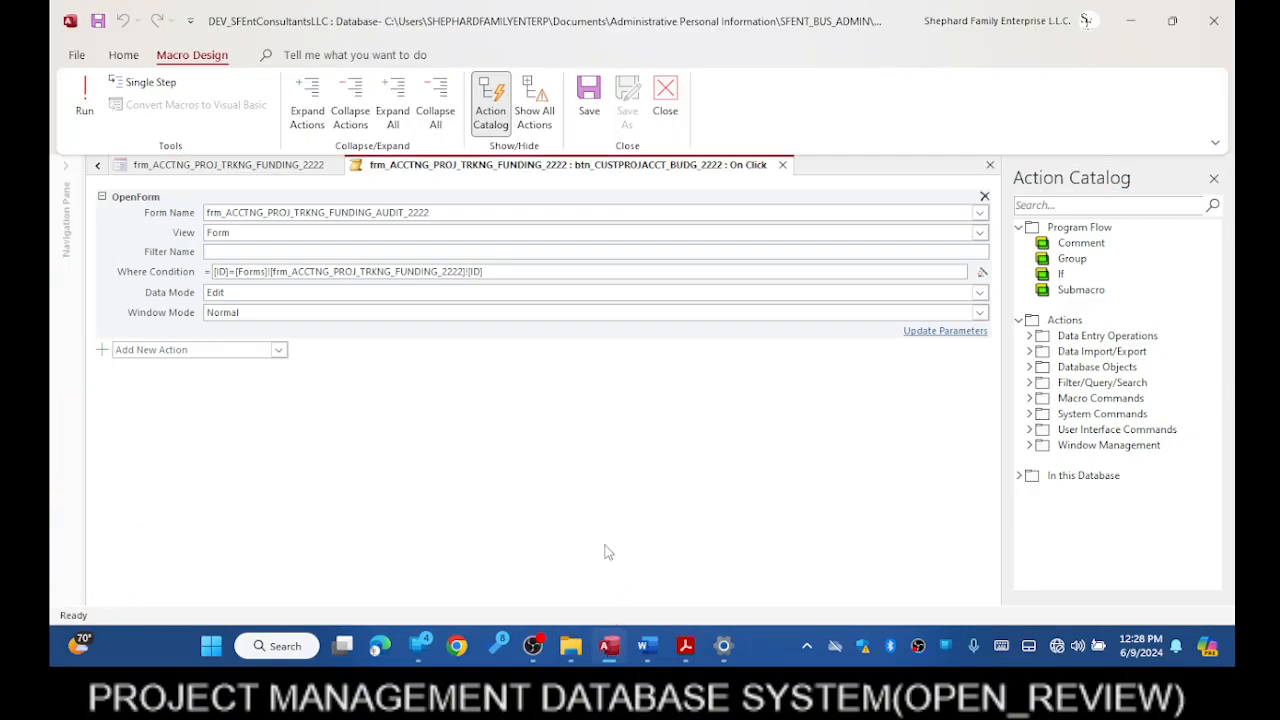
- Close the budget button's macro, reopen it from the On Click event to recheck its OpenForm action, and close it again
{"action": "left_click", "coordinate": [668, 105]}
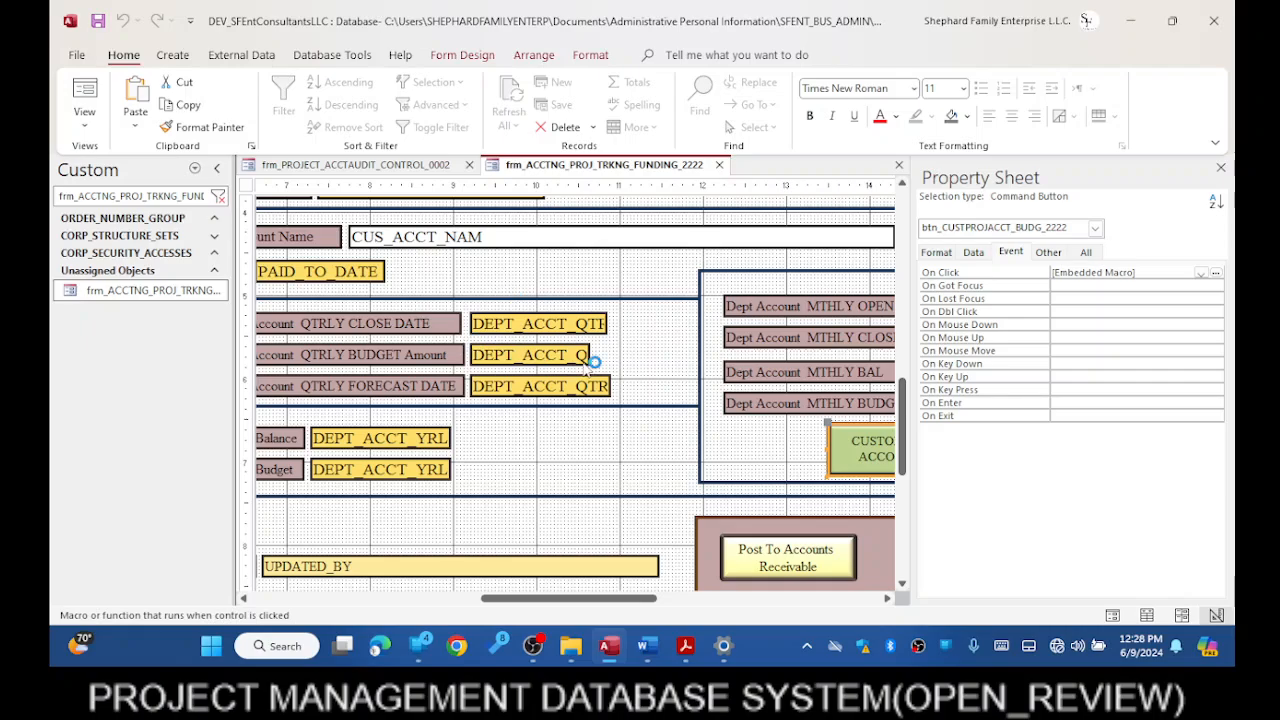
{"action": "left_click", "coordinate": [1202, 272]}
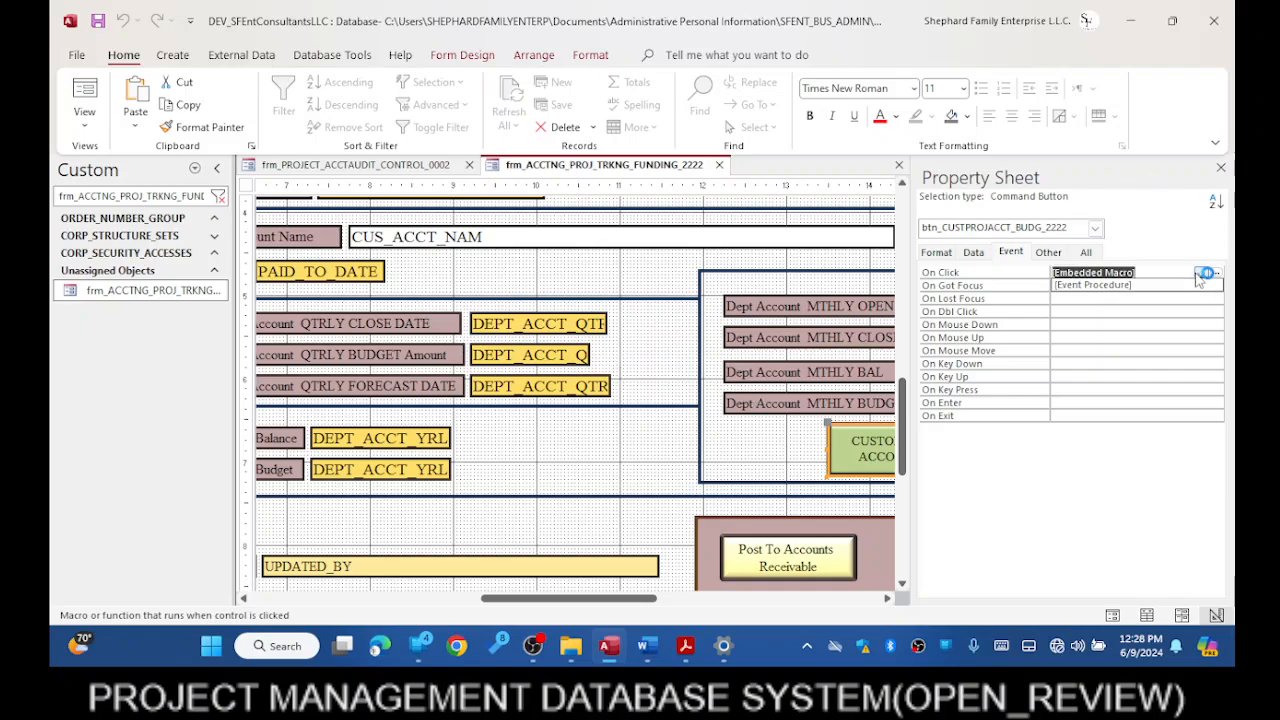
{"action": "left_click", "coordinate": [1217, 274]}
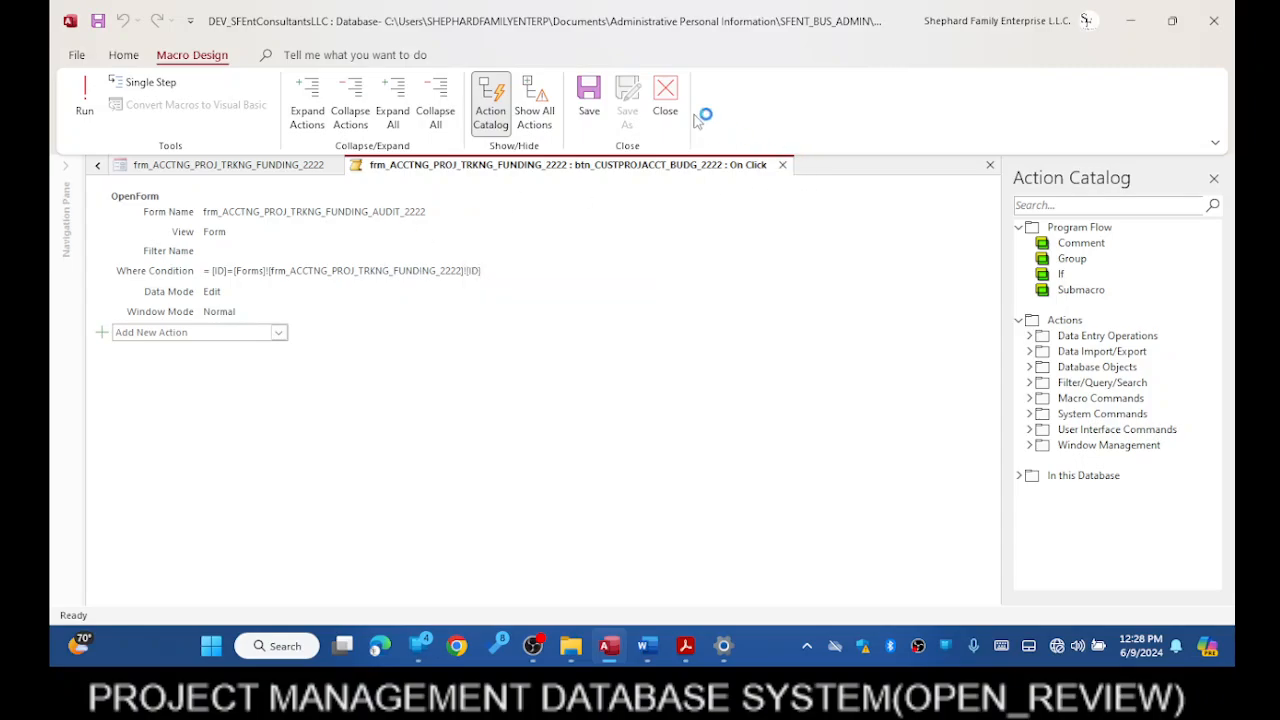
{"action": "left_click", "coordinate": [665, 100]}
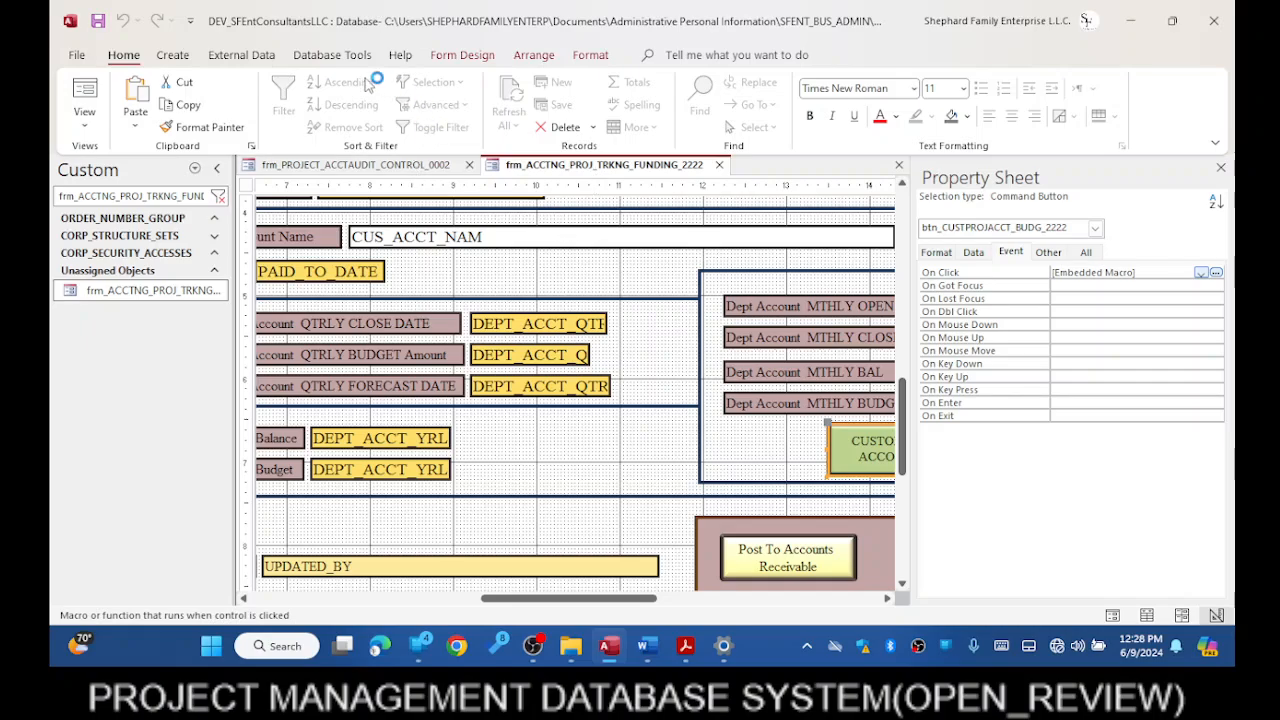
- In frm_PROJECT_ACCTAUDIT_CONTROL_0002, inspect the embedded On Click macro of the Review Record Details button and close the macro
{"action": "left_click", "coordinate": [388, 164]}
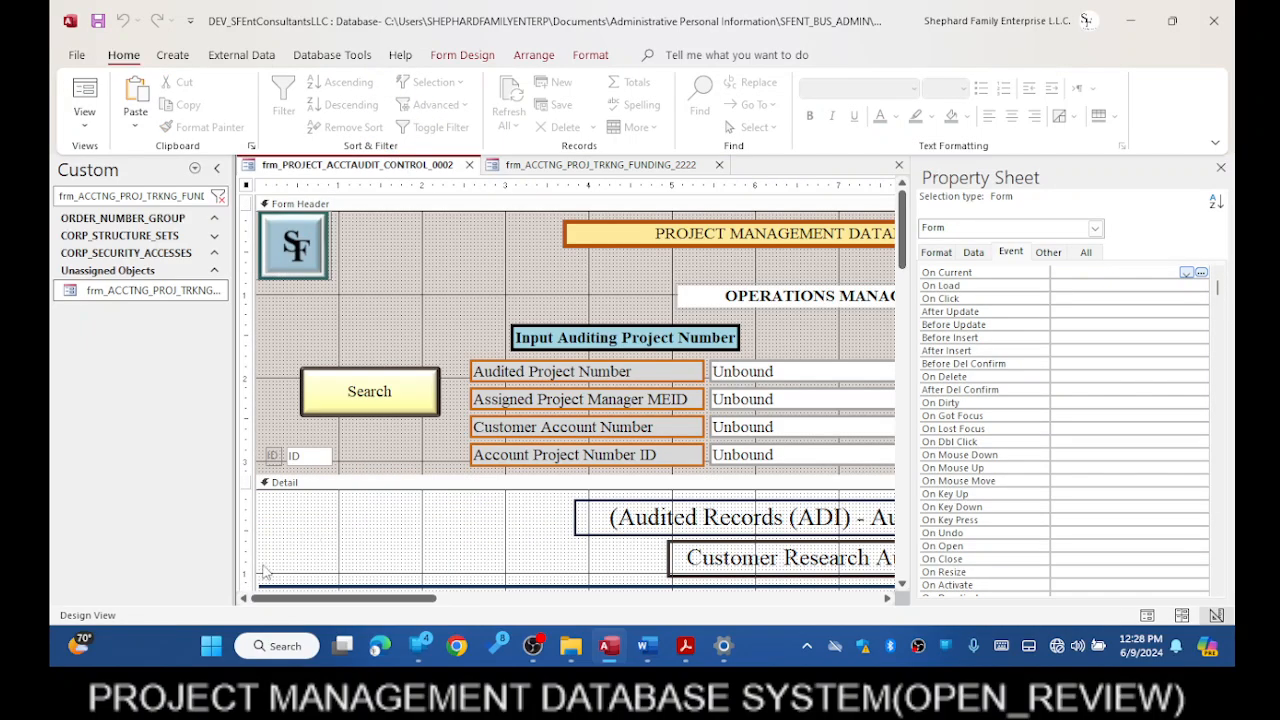
{"action": "left_click_drag", "start_coordinate": [320, 599], "coordinate": [633, 599]}
{"action": "scroll", "coordinate": [637, 385], "scroll_direction": "down", "scroll_amount": 3}
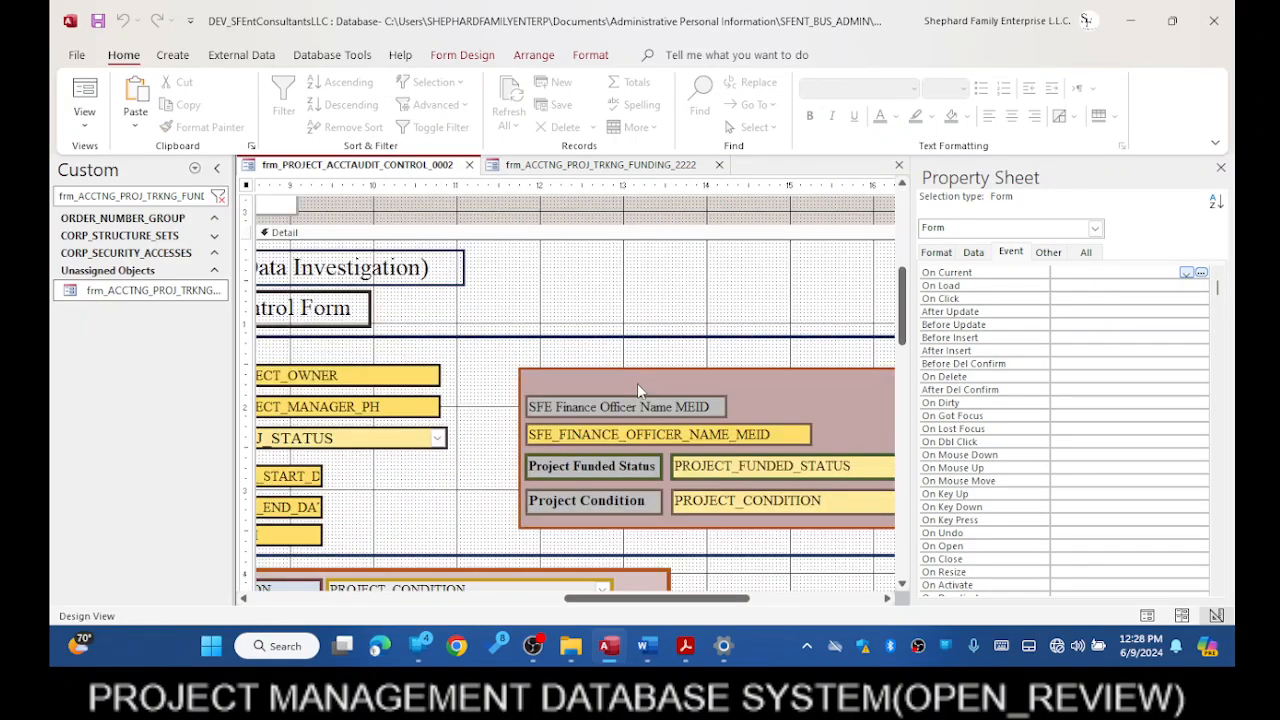
{"action": "scroll", "coordinate": [637, 385], "scroll_direction": "down", "scroll_amount": 10}
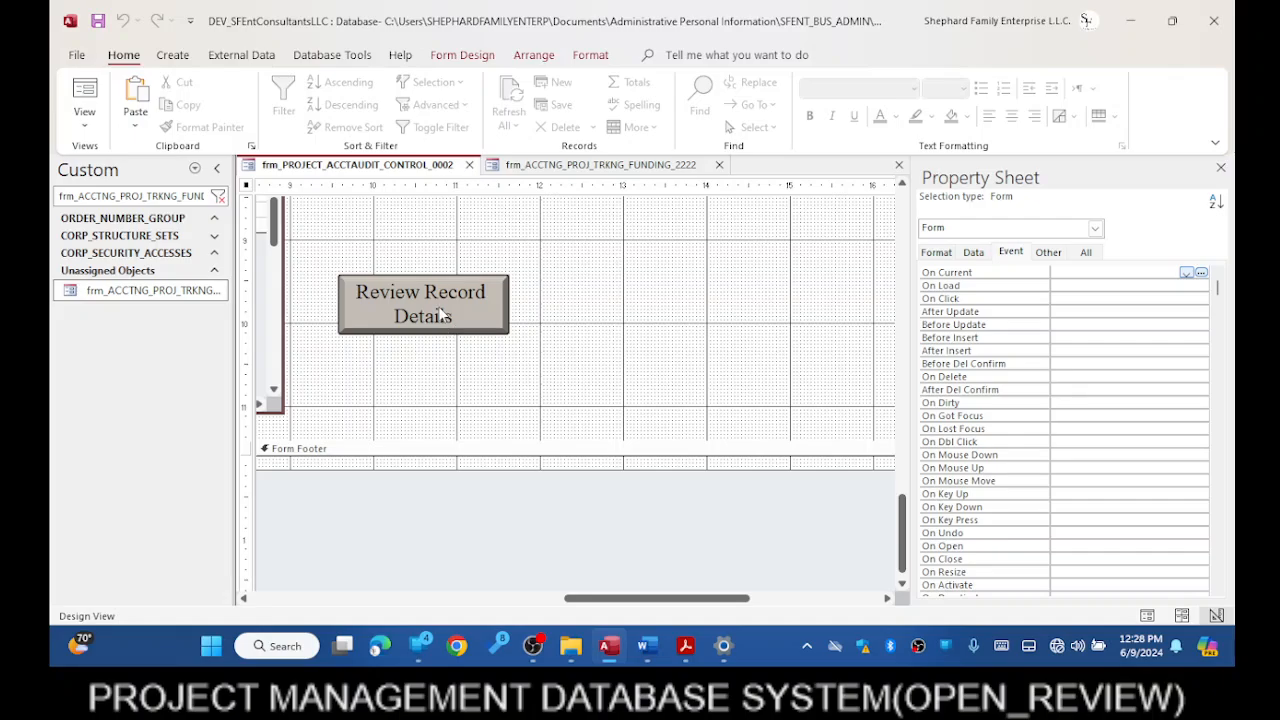
{"action": "left_click", "coordinate": [440, 314]}
{"action": "left_click", "coordinate": [1195, 273]}
{"action": "left_click", "coordinate": [1210, 274]}
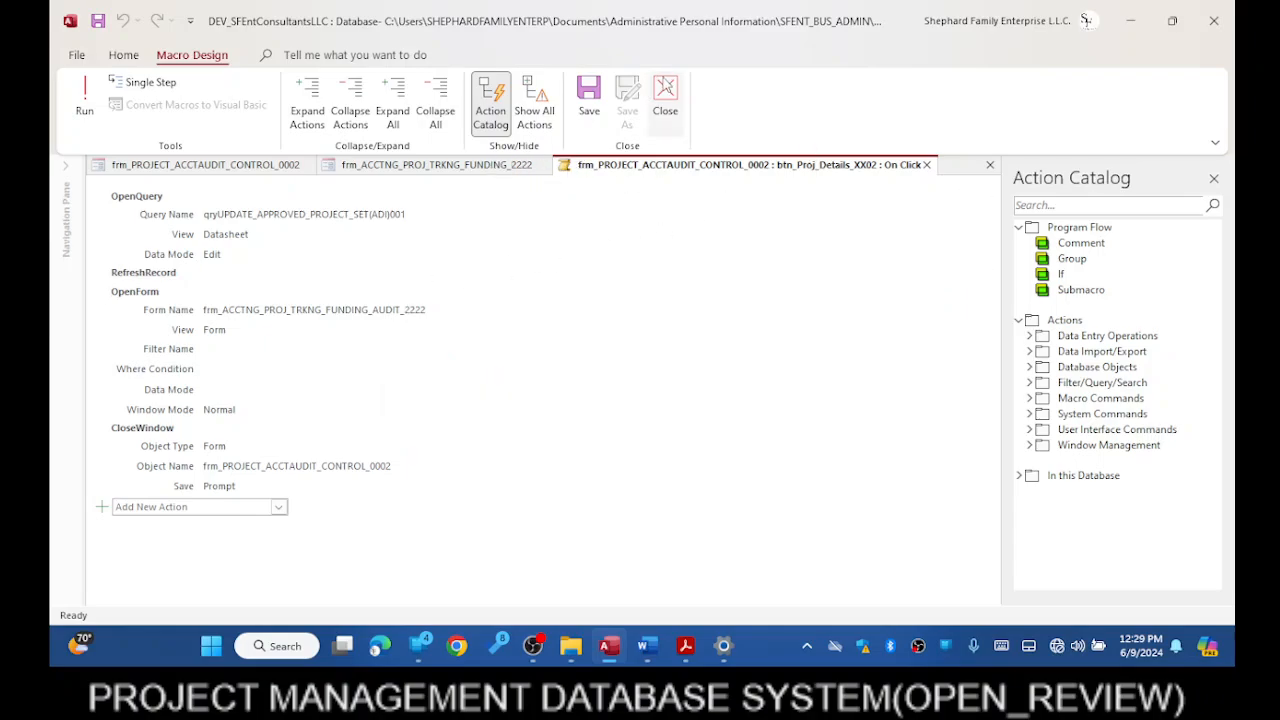
{"action": "left_click", "coordinate": [665, 100]}
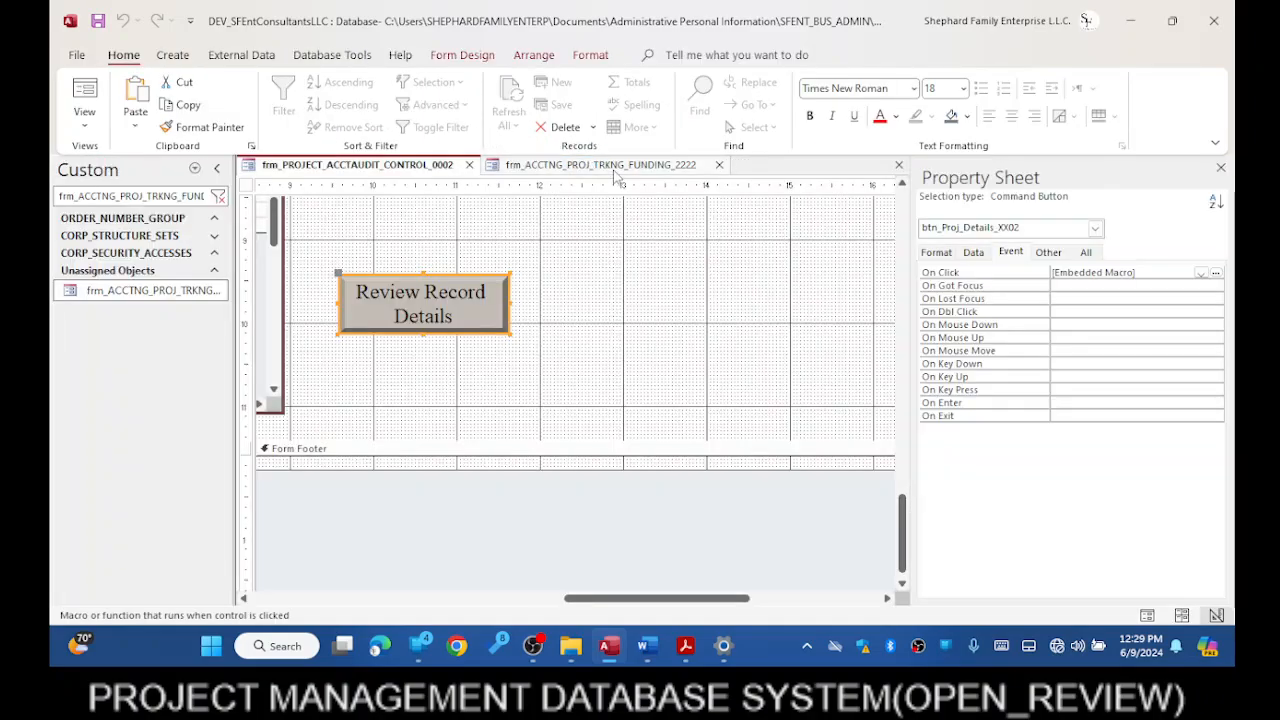
- Find frm_ACCTNG_PROJ_TRKNG_FUNDING_AUDIT_2222 with the copied form name, temporarily widening the object list, and open the form in Design View
{"action": "left_click", "coordinate": [620, 166]}
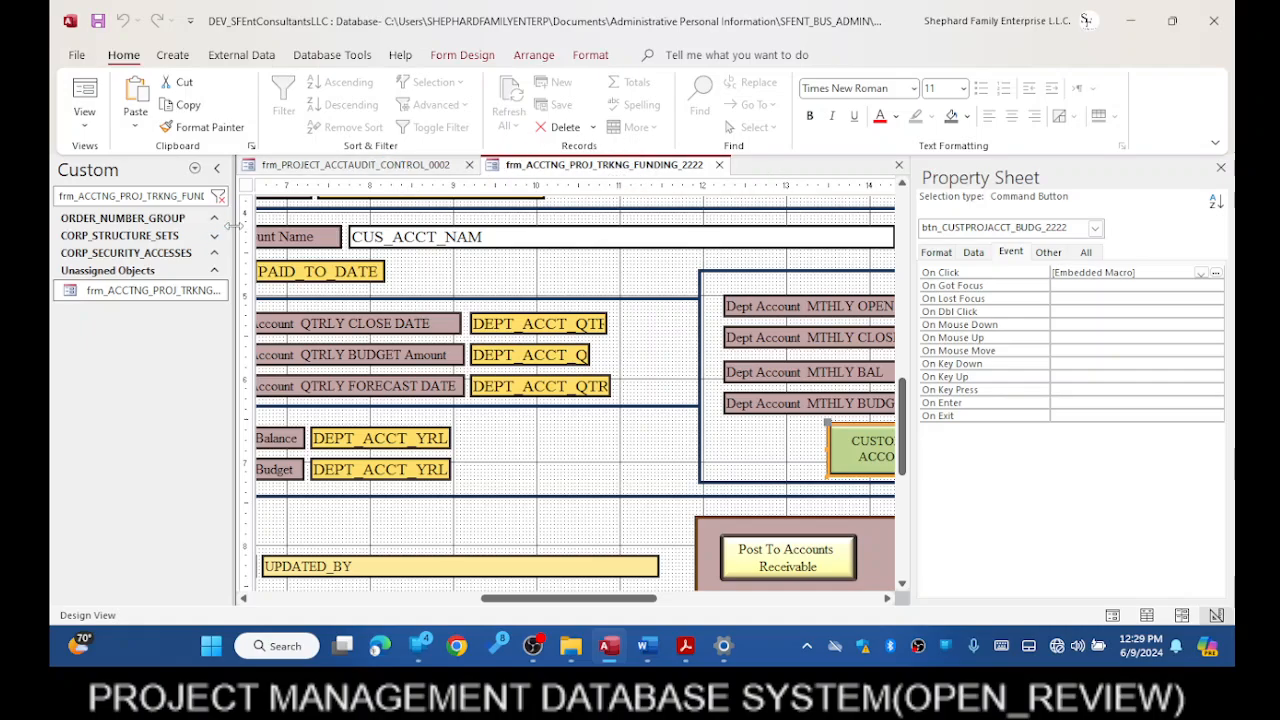
{"action": "left_click_drag", "start_coordinate": [235, 220], "coordinate": [436, 220]}
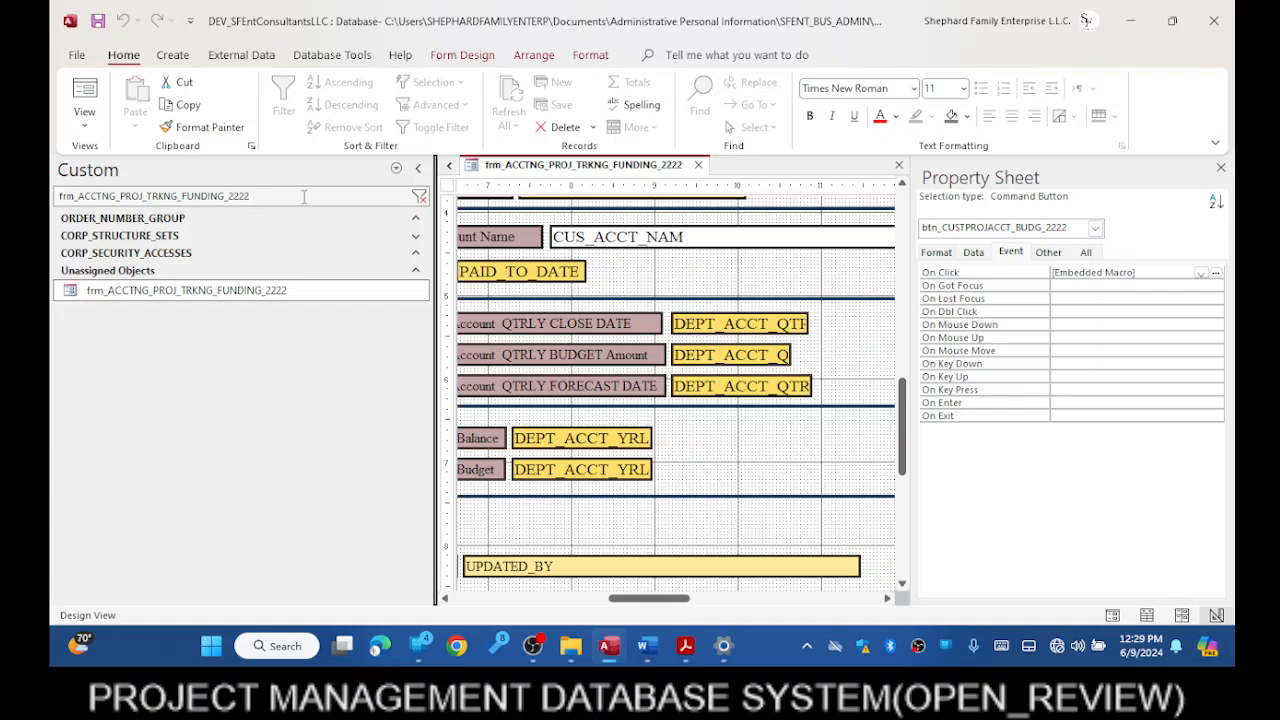
{"action": "left_click_drag", "start_coordinate": [304, 197], "coordinate": [56, 197]}
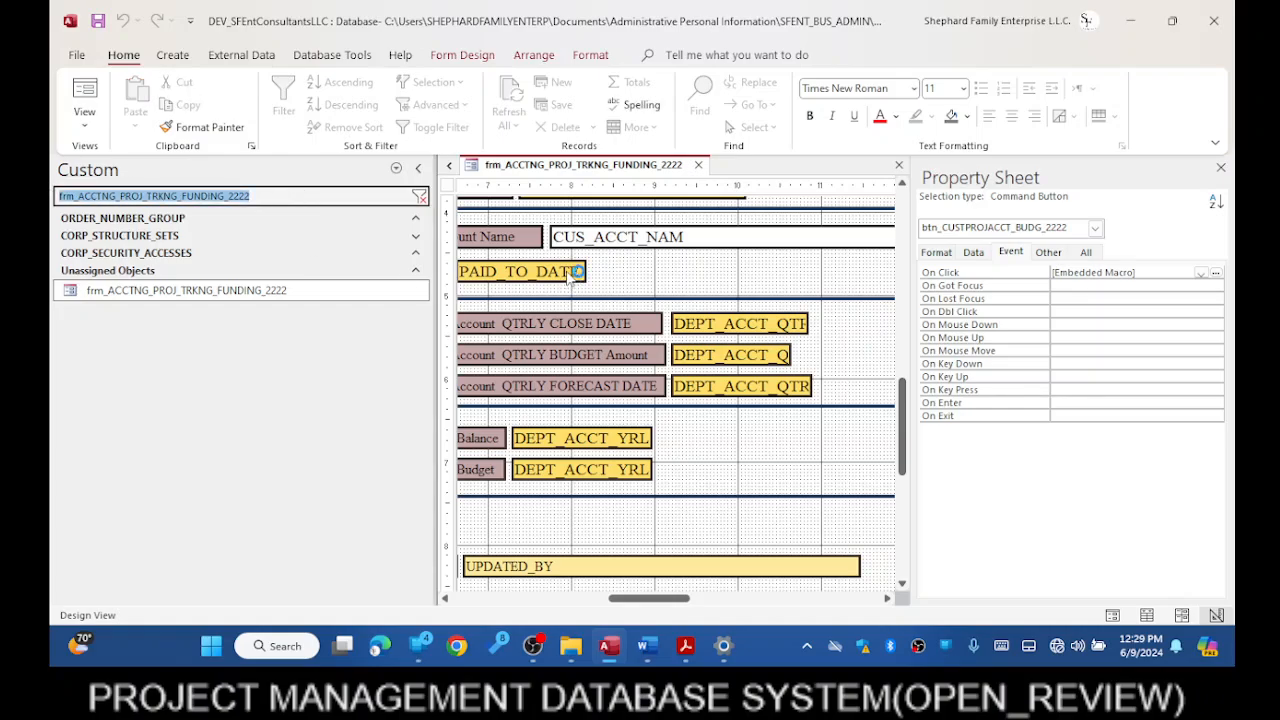
{"action": "key", "text": "ctrl+v"}
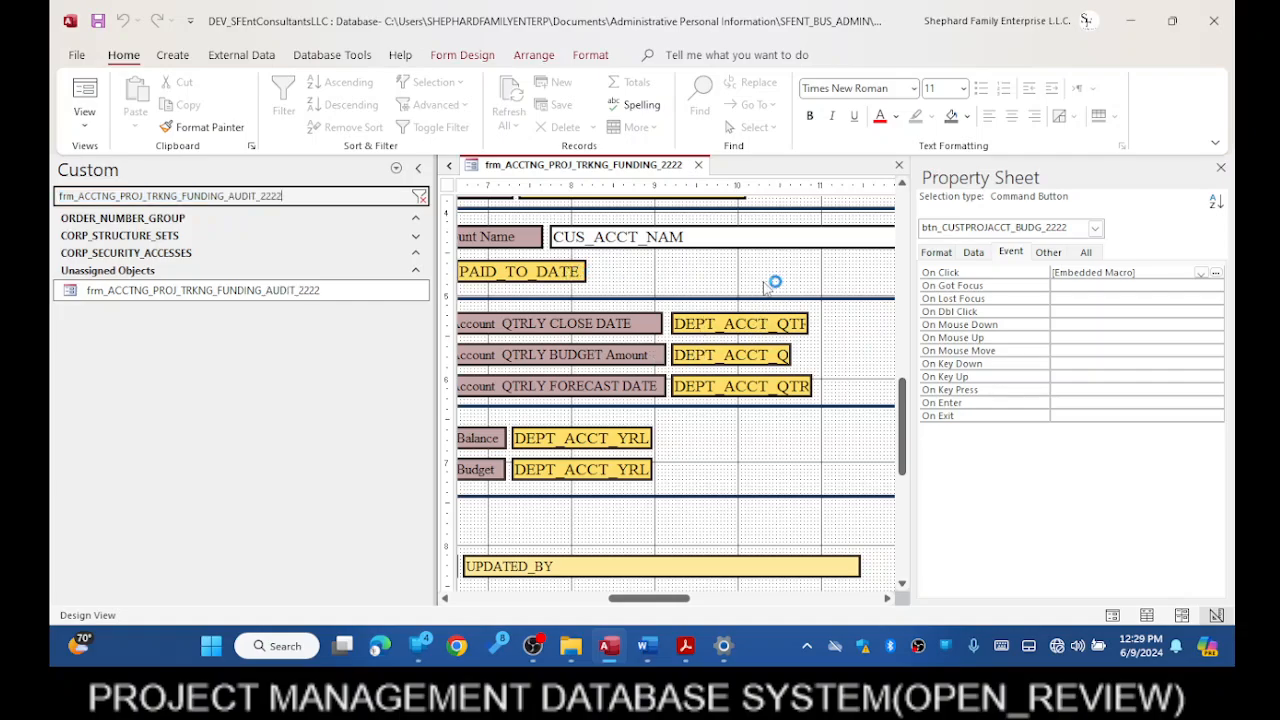
{"action": "right_click", "coordinate": [289, 296]}
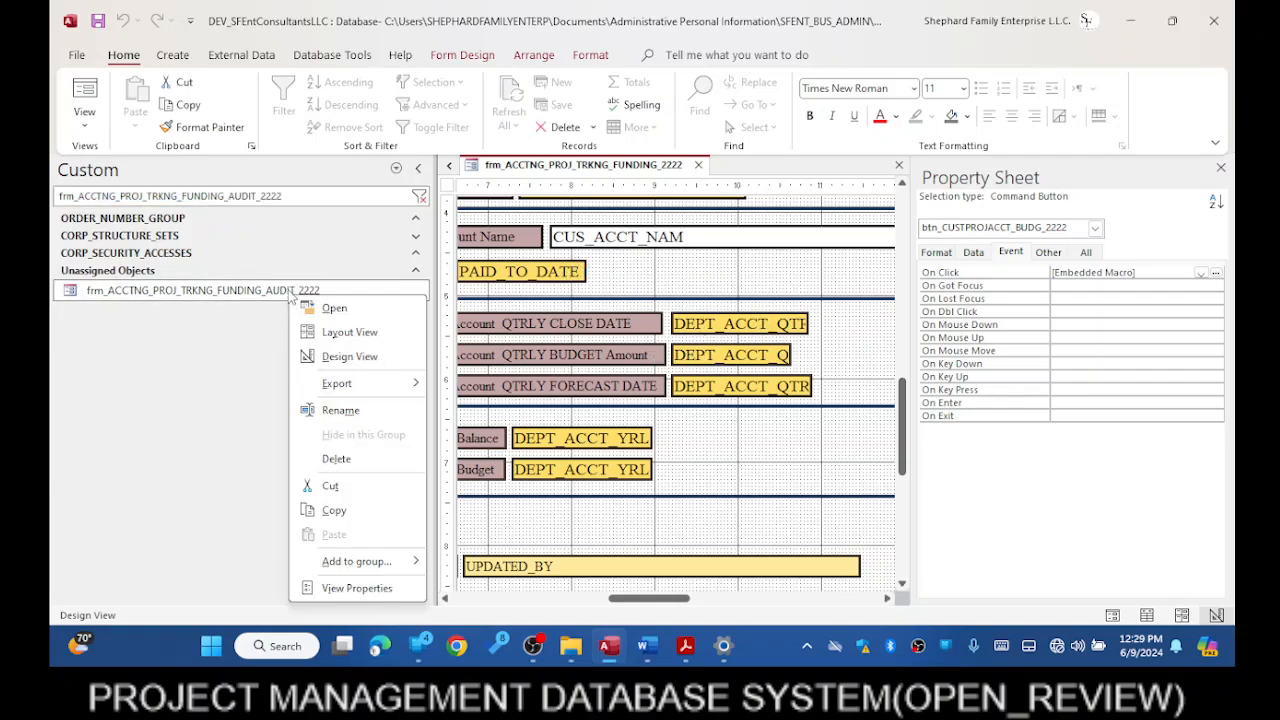
{"action": "left_click", "coordinate": [366, 356]}
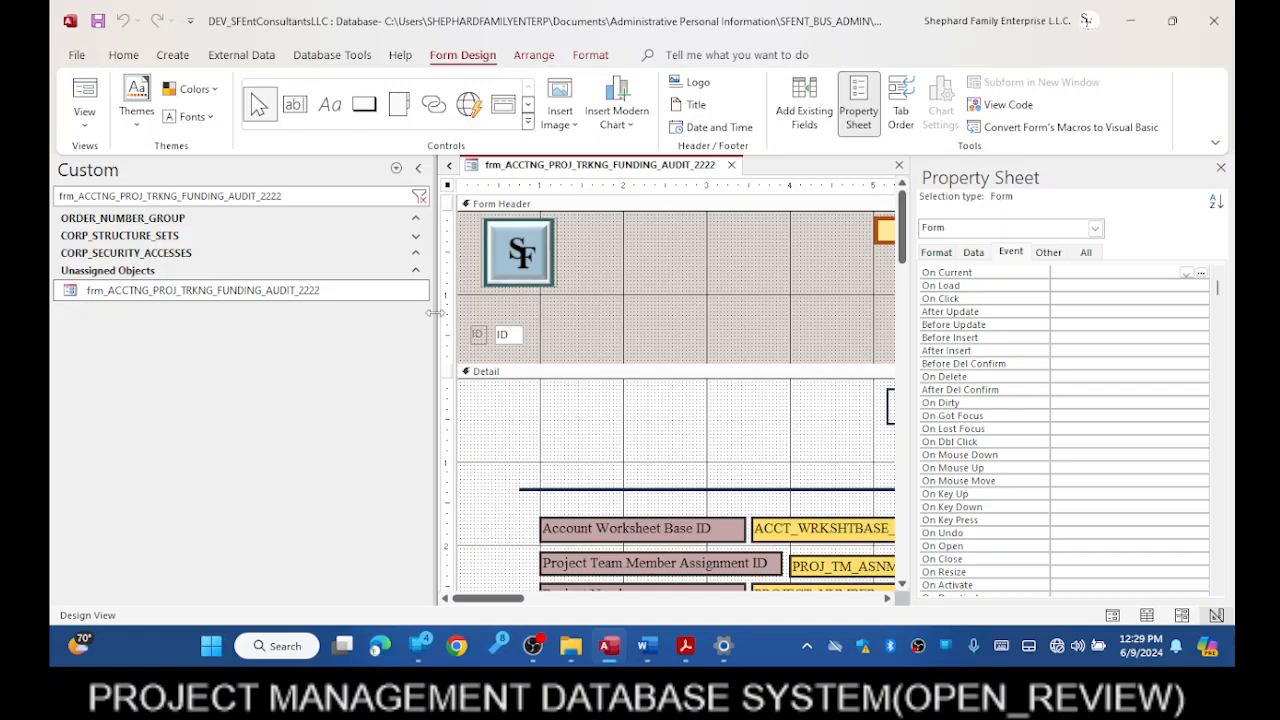
{"action": "left_click_drag", "start_coordinate": [436, 313], "coordinate": [231, 313]}
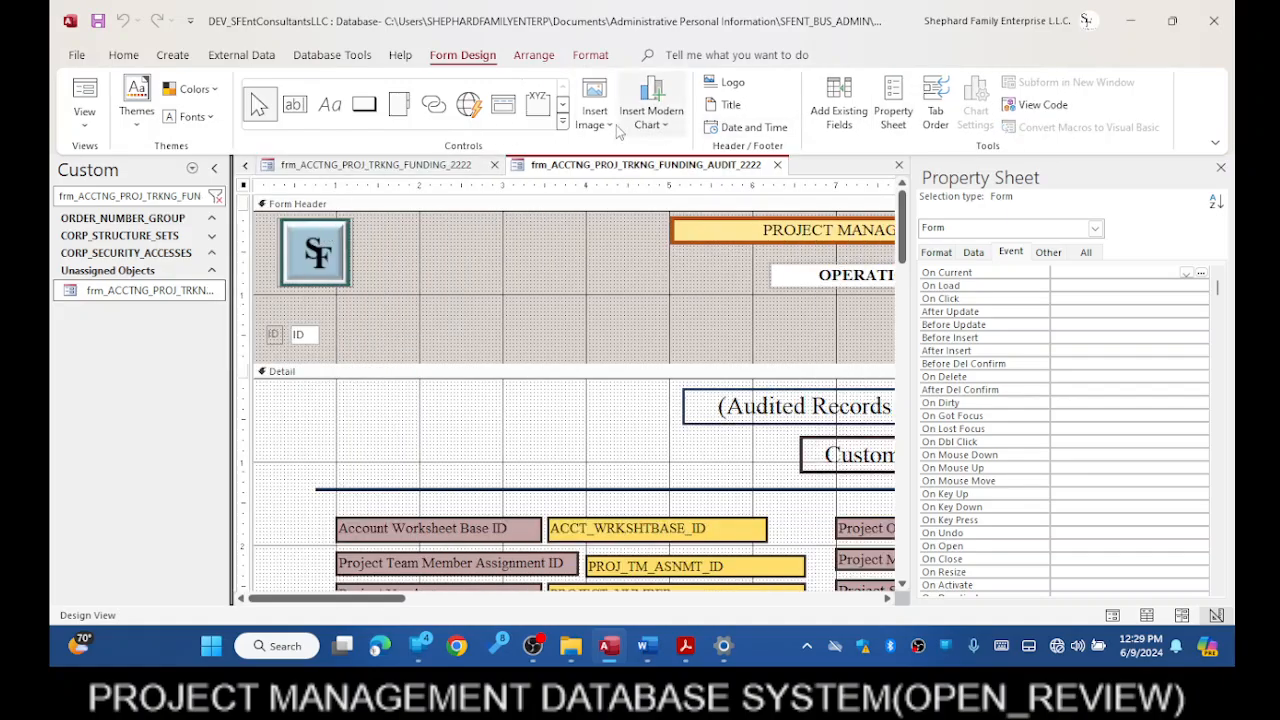
- Return to frm_PROJECT_ACCTAUDIT_CONTROL_0002 and examine its search fields, project details and resource section
{"action": "left_click", "coordinate": [244, 166]}
{"action": "left_click", "coordinate": [358, 168]}
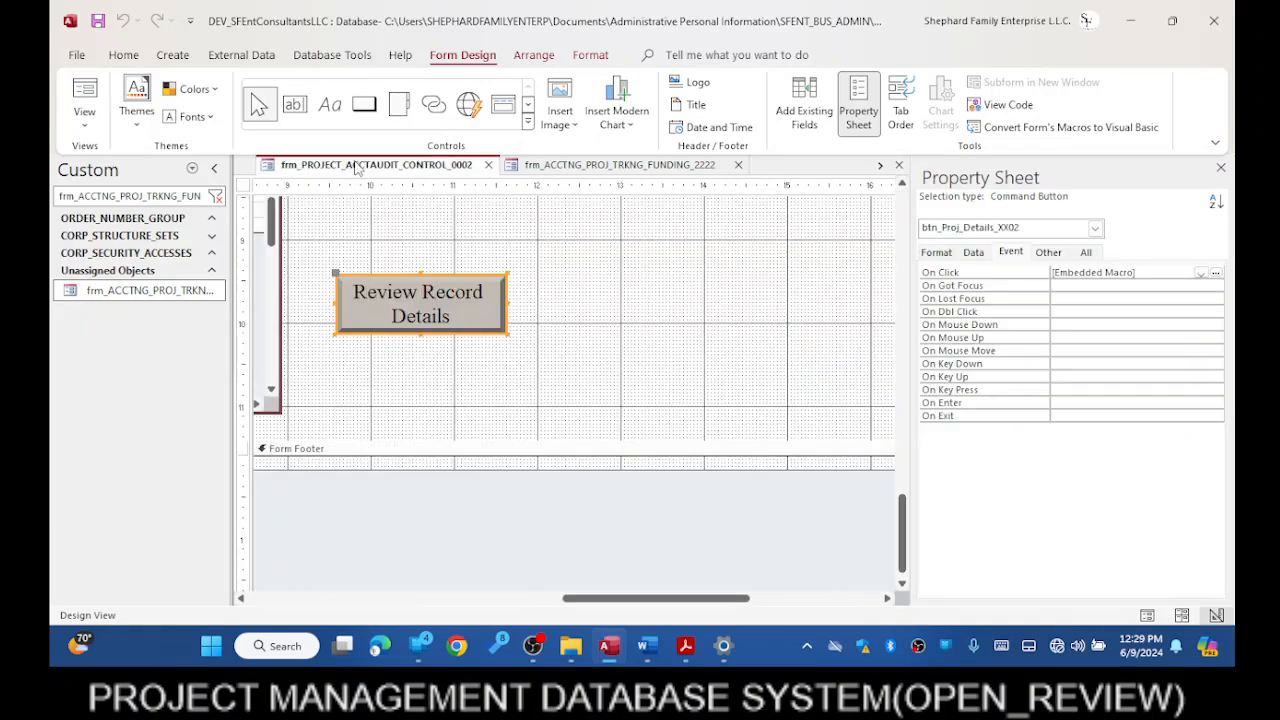
{"action": "scroll", "coordinate": [545, 285], "scroll_direction": "up", "scroll_amount": 10}
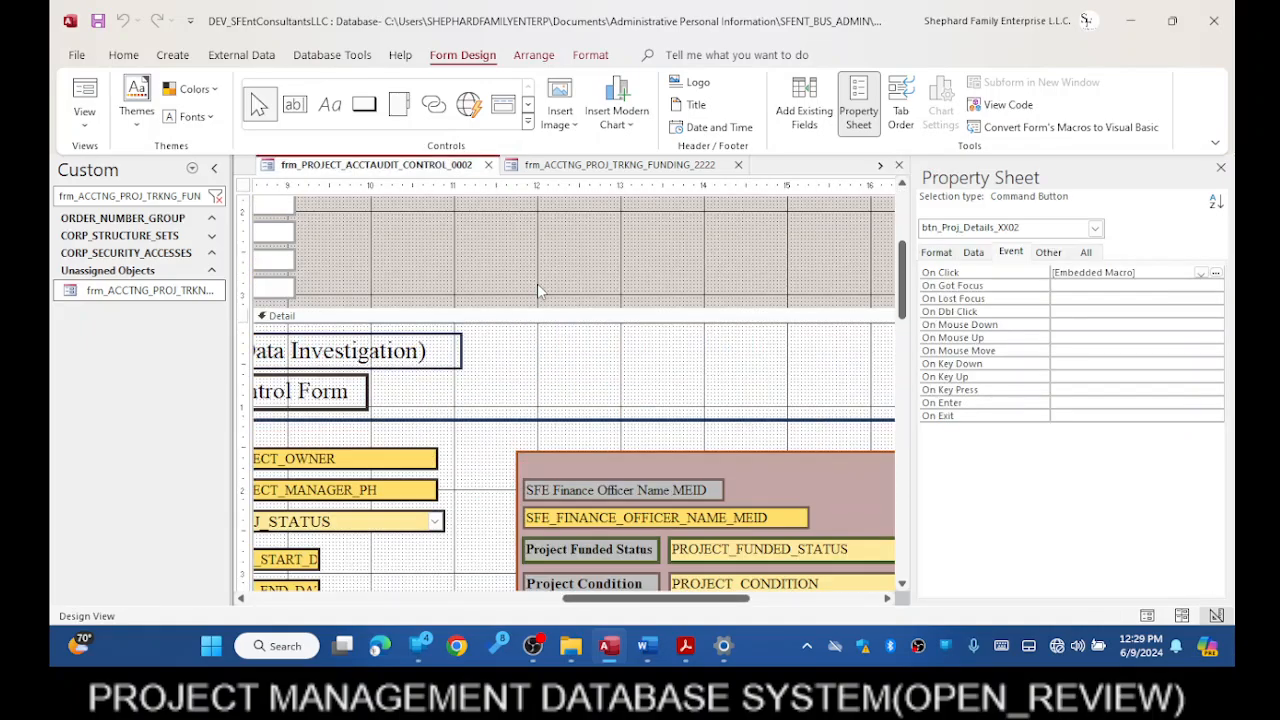
{"action": "left_click_drag", "start_coordinate": [600, 598], "coordinate": [351, 600]}
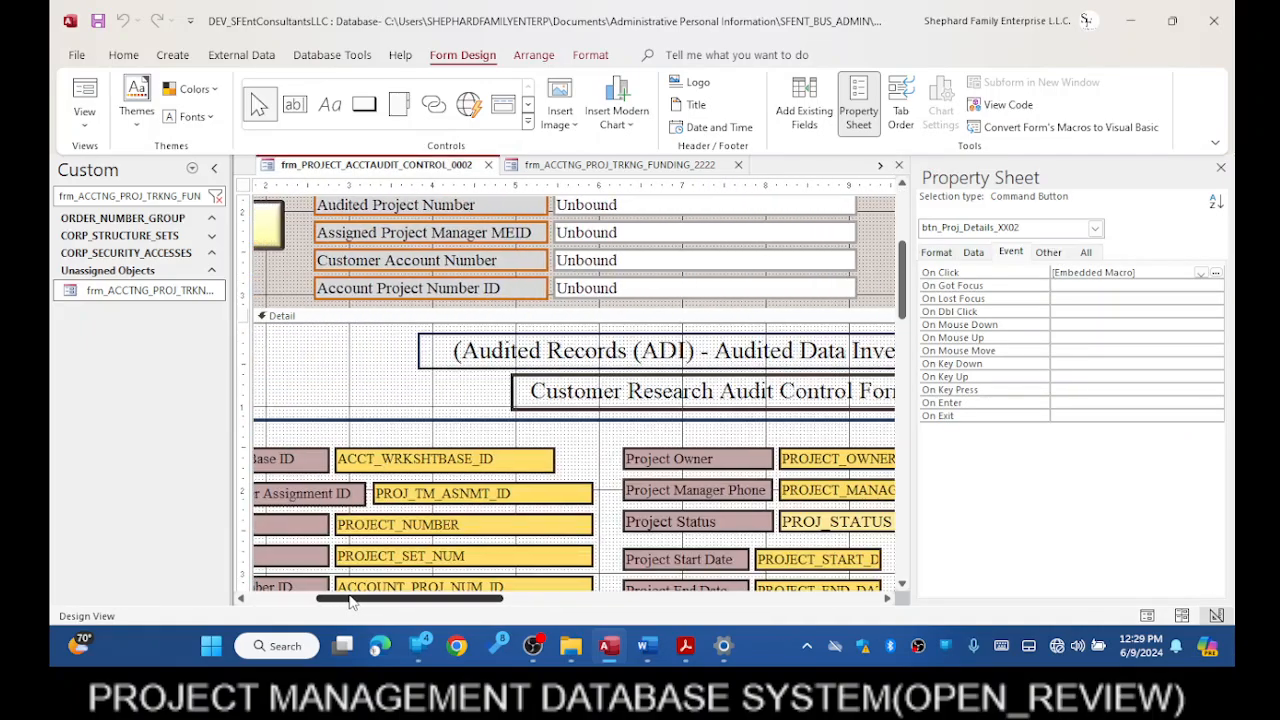
{"action": "scroll", "coordinate": [533, 318], "scroll_direction": "down", "scroll_amount": 5}
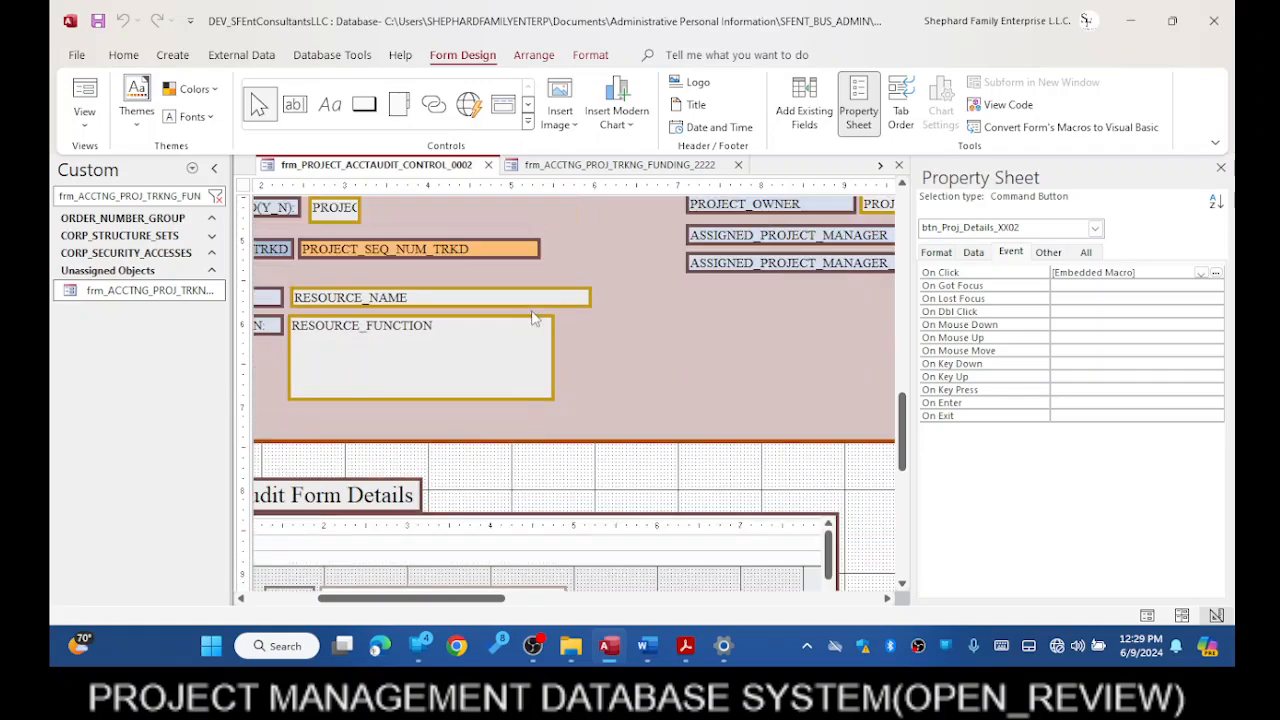
{"action": "scroll", "coordinate": [535, 305], "scroll_direction": "down", "scroll_amount": 2}
{"action": "scroll", "coordinate": [537, 297], "scroll_direction": "up", "scroll_amount": 3}
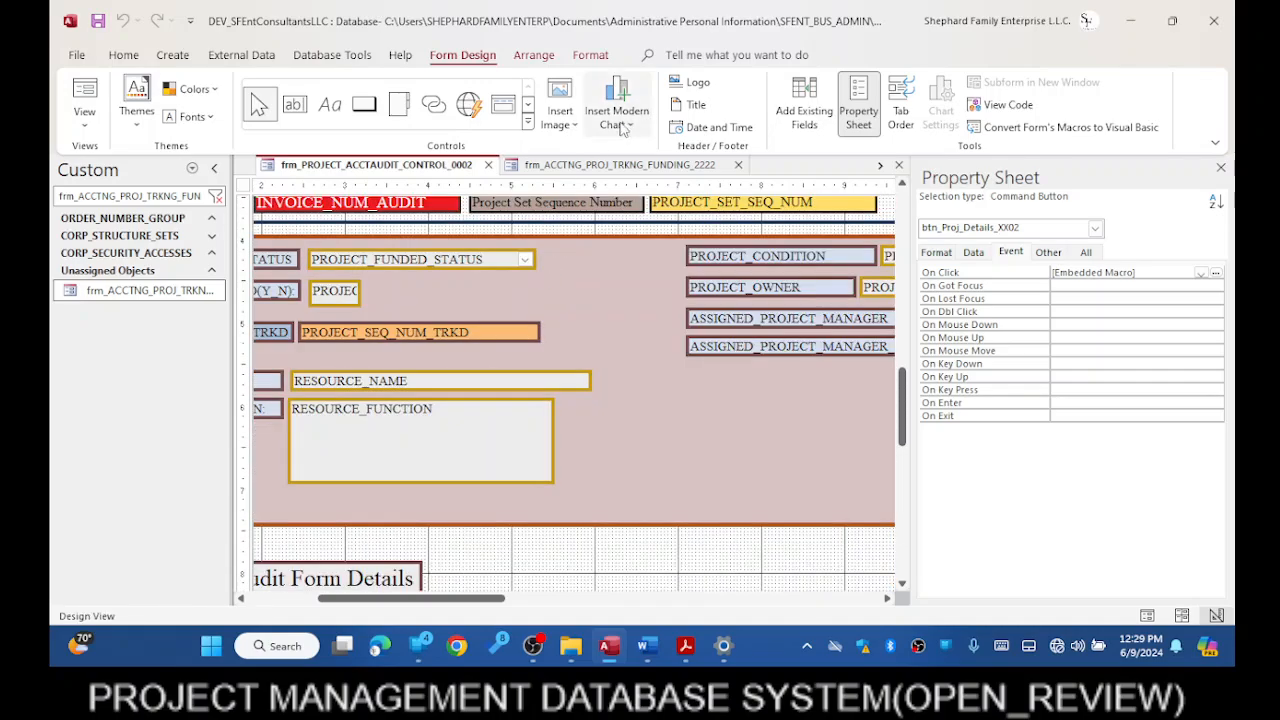
- In frm_ACCTNG_PROJ_TRKNG_FUNDING_2222, check which form the CUSTOMER PROJECT ACCOUNT BUDGET button's On Click macro opens, and close the macro
{"action": "left_click", "coordinate": [630, 165]}
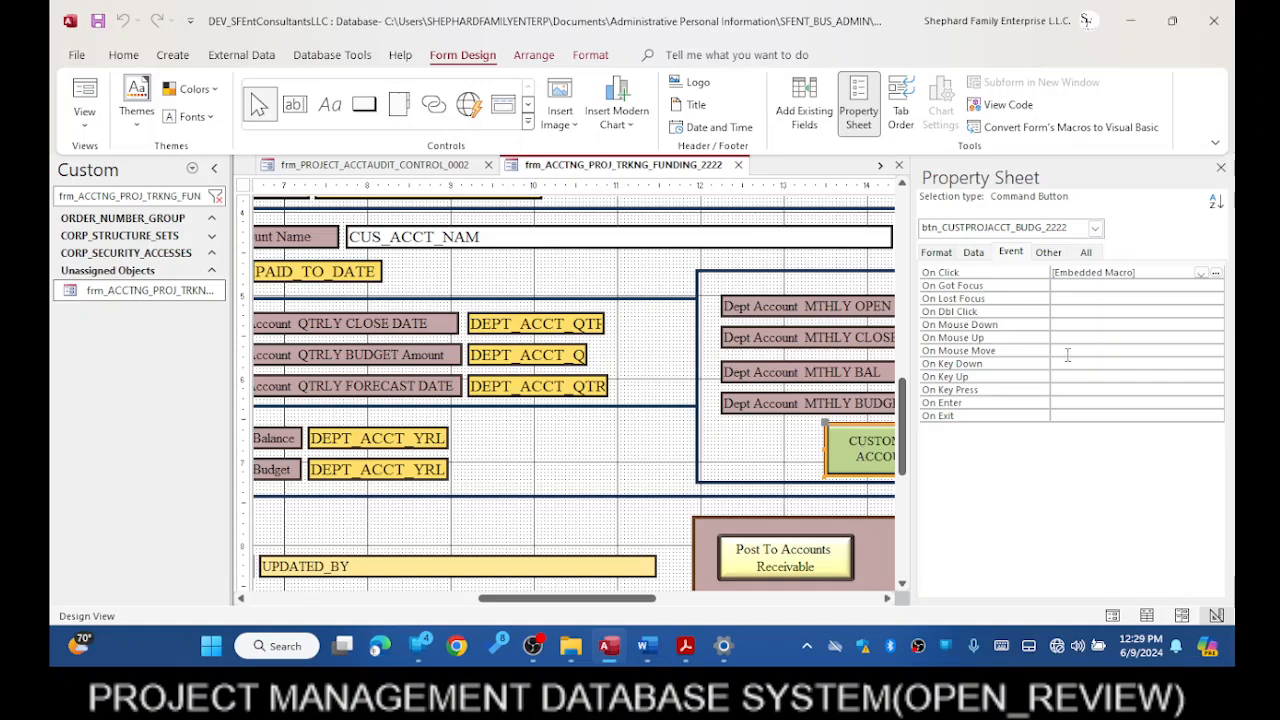
{"action": "left_click", "coordinate": [1216, 273]}
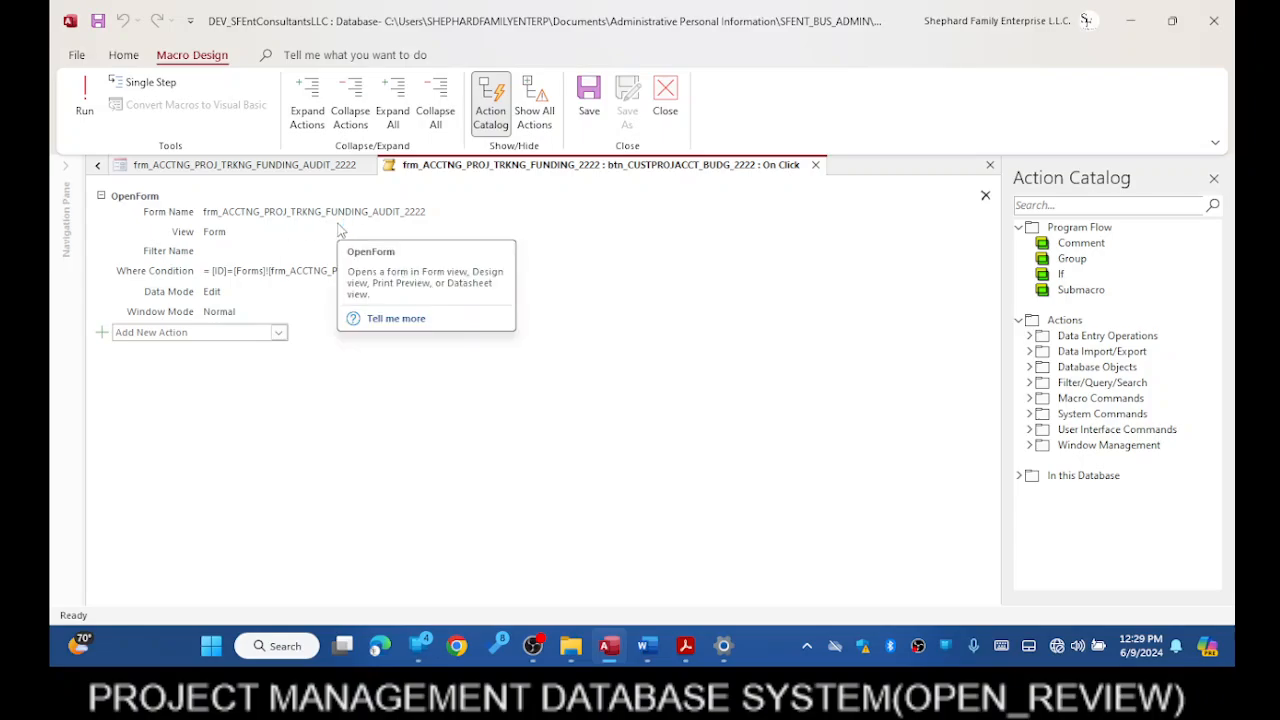
{"action": "left_click", "coordinate": [666, 104]}
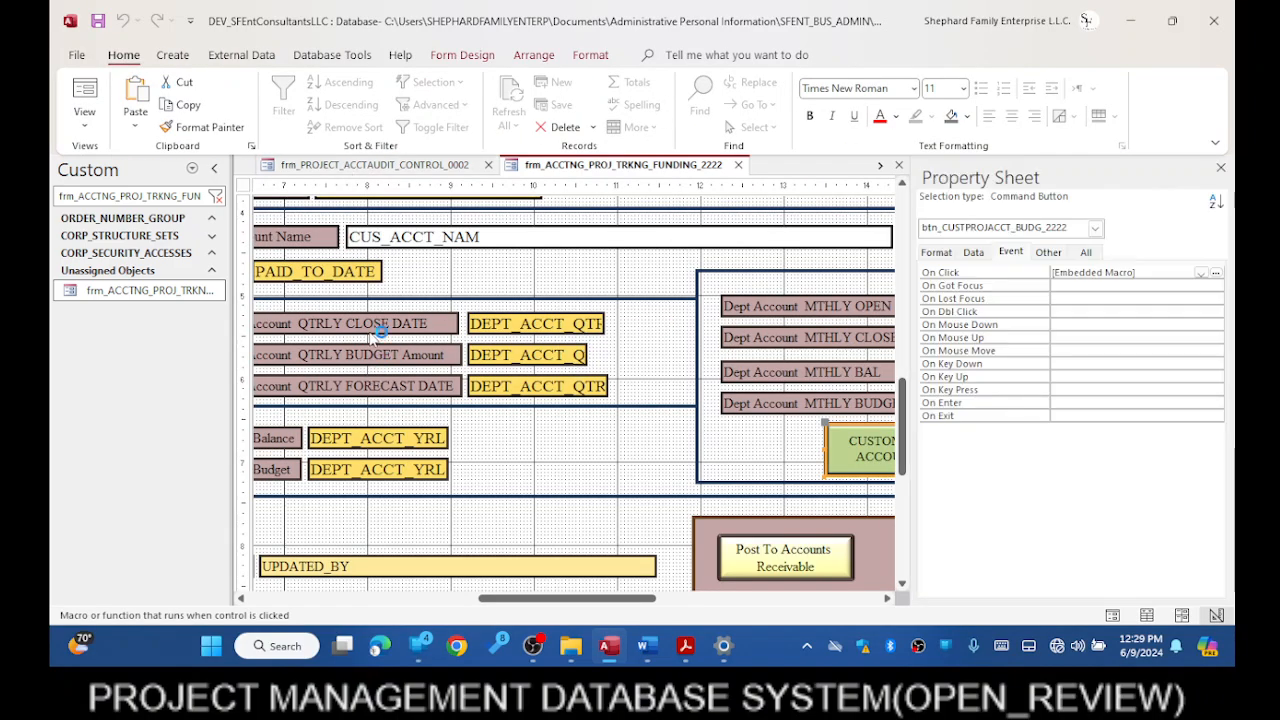
- Look over the funding form's menu buttons and account fields, then recheck the CUSTOMER PROJECT ACCOUNT BUDGET button's OpenForm macro and close it
{"action": "scroll", "coordinate": [474, 345], "scroll_direction": "down", "scroll_amount": 5}
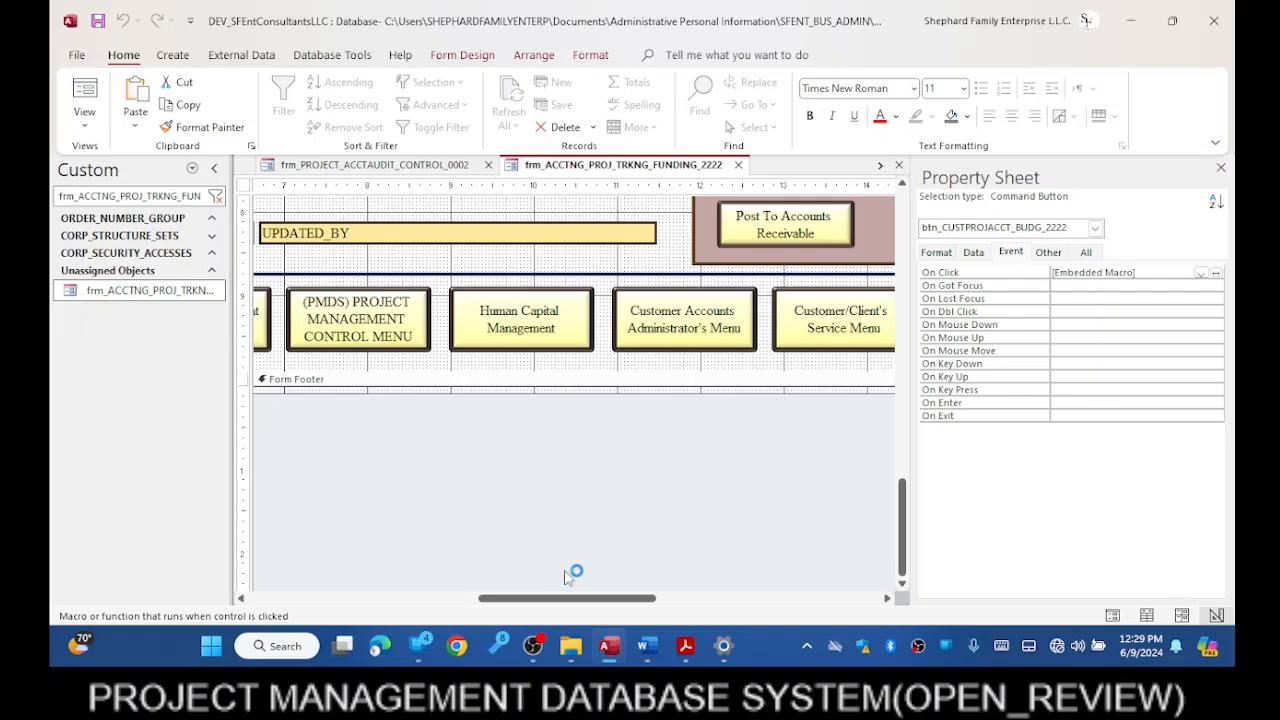
{"action": "left_click_drag", "start_coordinate": [603, 598], "coordinate": [398, 597]}
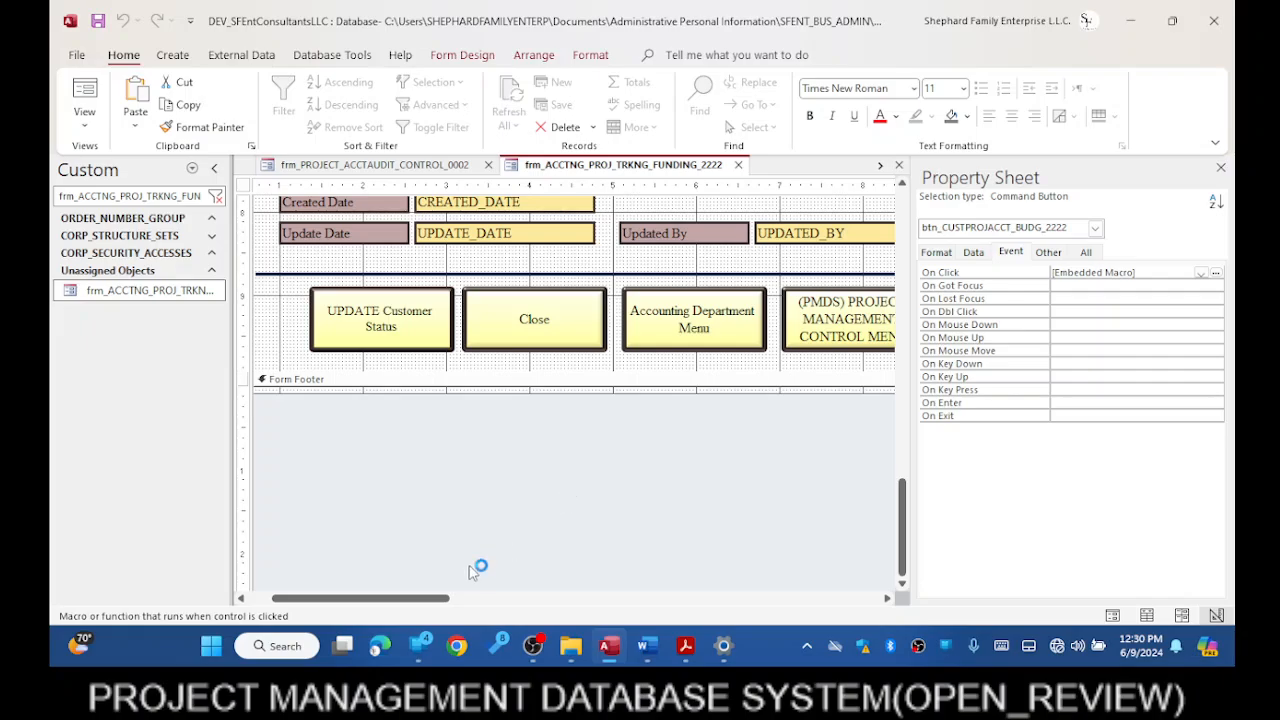
{"action": "scroll", "coordinate": [586, 514], "scroll_direction": "up", "scroll_amount": 10}
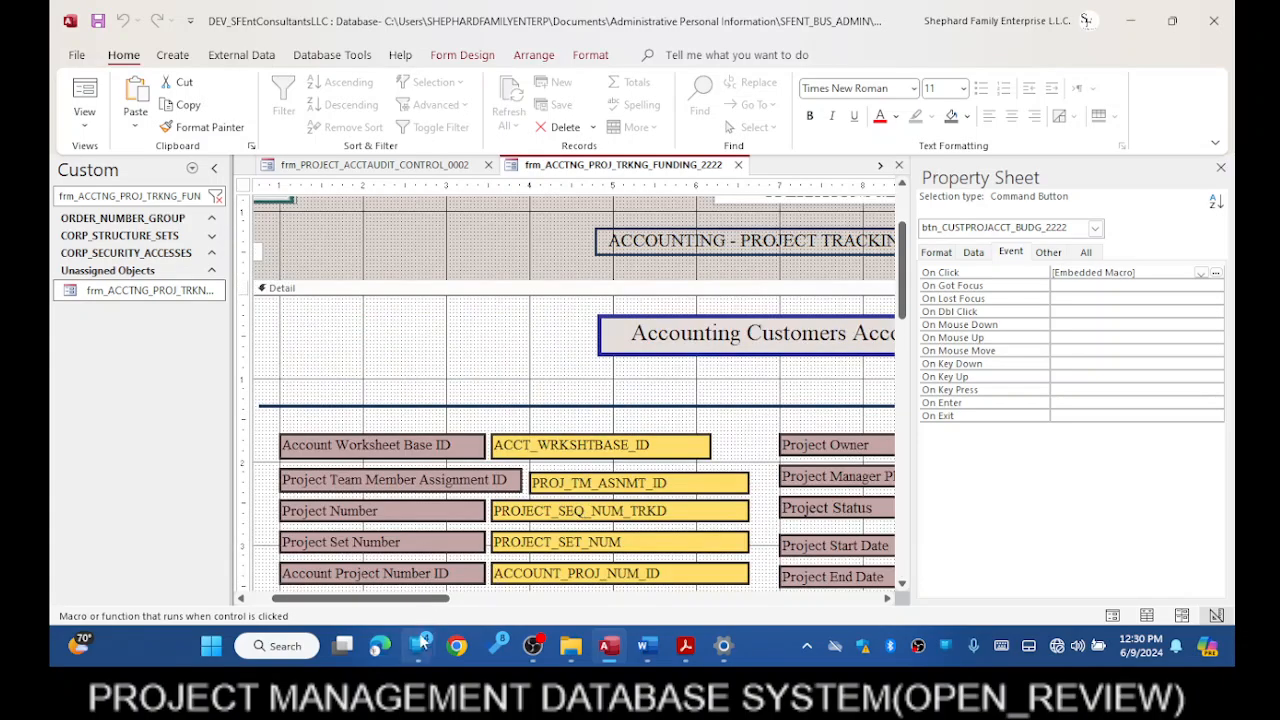
{"action": "left_click_drag", "start_coordinate": [420, 598], "coordinate": [785, 600]}
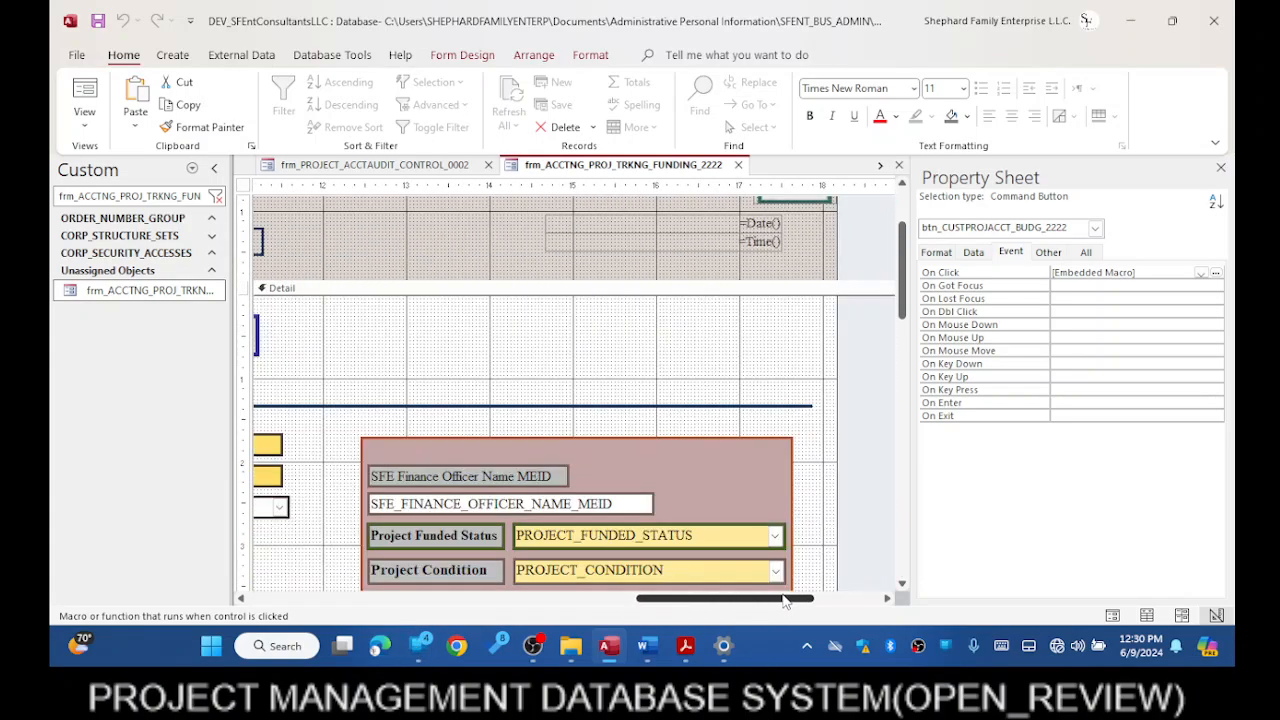
{"action": "scroll", "coordinate": [767, 455], "scroll_direction": "down", "scroll_amount": 6}
{"action": "scroll", "coordinate": [766, 468], "scroll_direction": "down", "scroll_amount": 5}
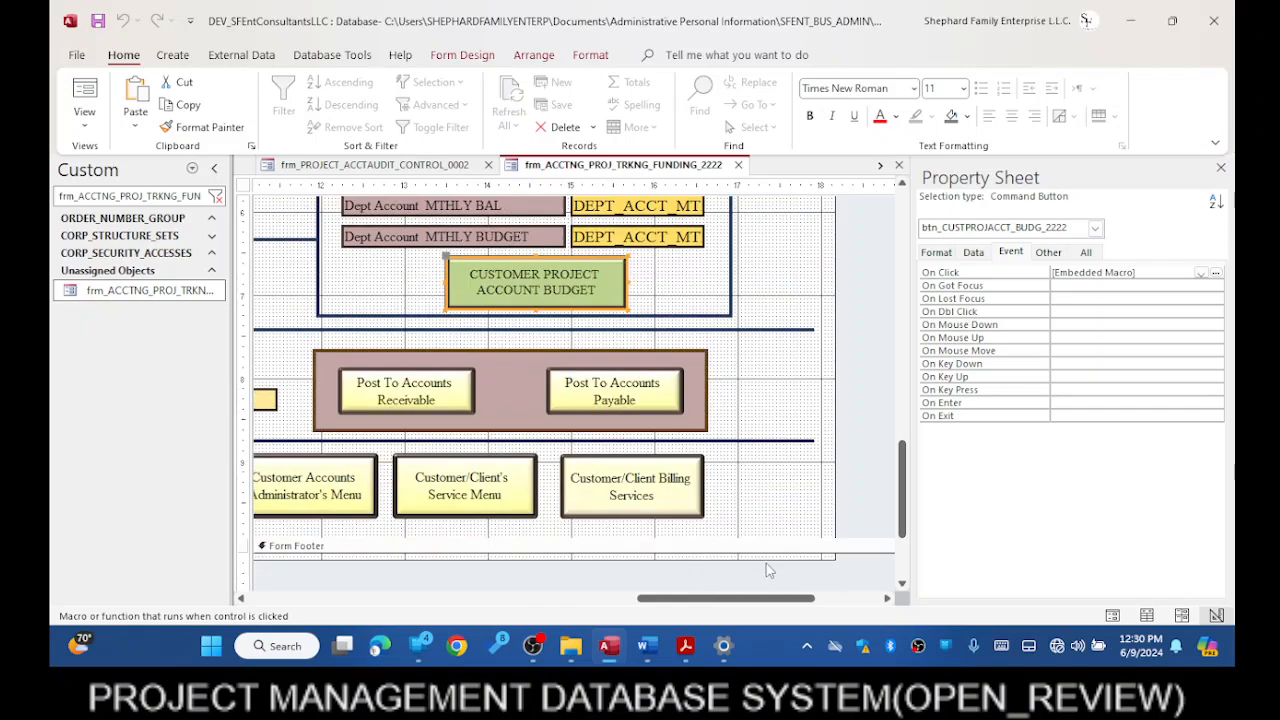
{"action": "left_click", "coordinate": [1216, 273]}
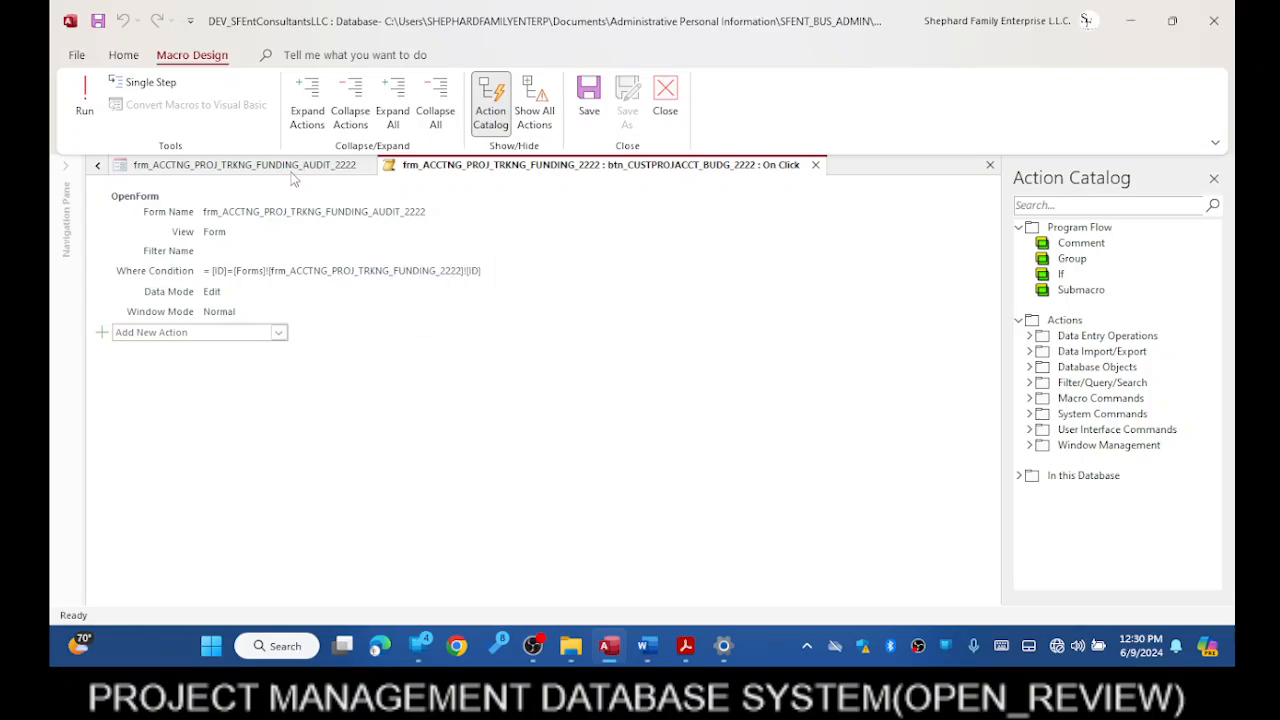
{"action": "left_click", "coordinate": [665, 100]}
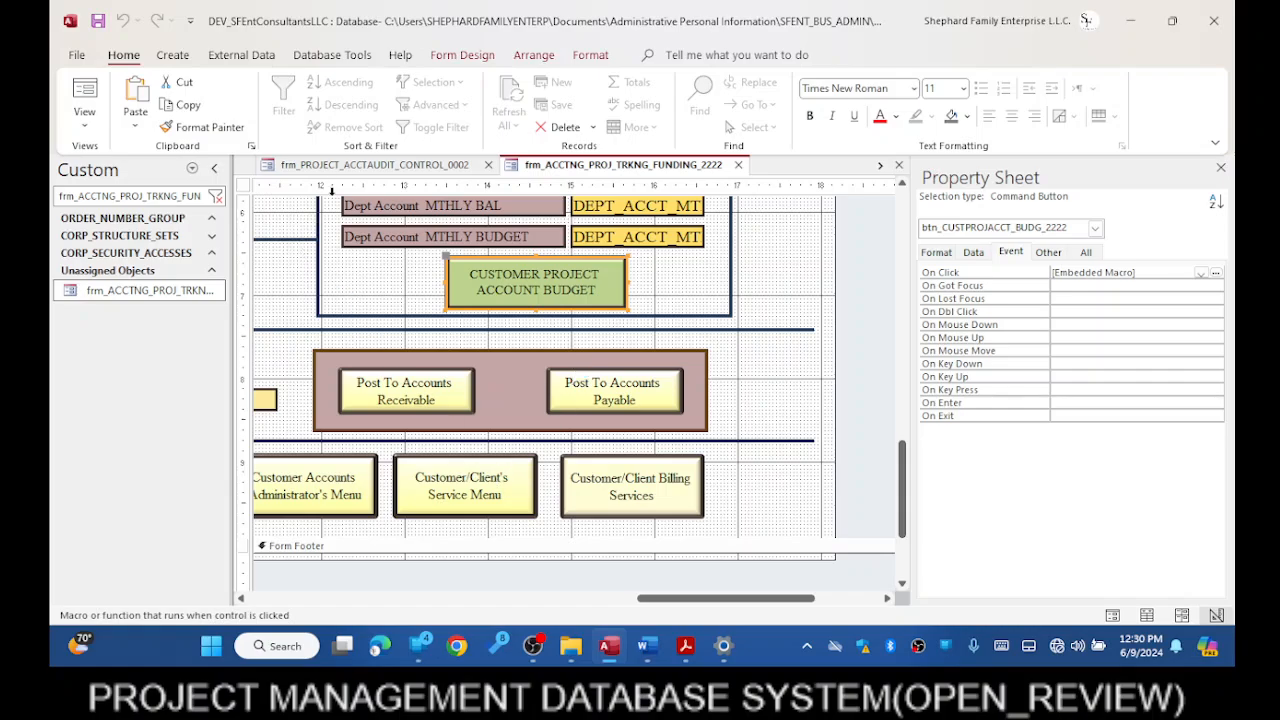
- Compare the layout of frm_PROJECT_ACCTAUDIT_CONTROL_0002 with the header, account fields and buttons of frm_ACCTNG_PROJ_TRKNG_FUNDING_2222
{"action": "left_click", "coordinate": [397, 166]}
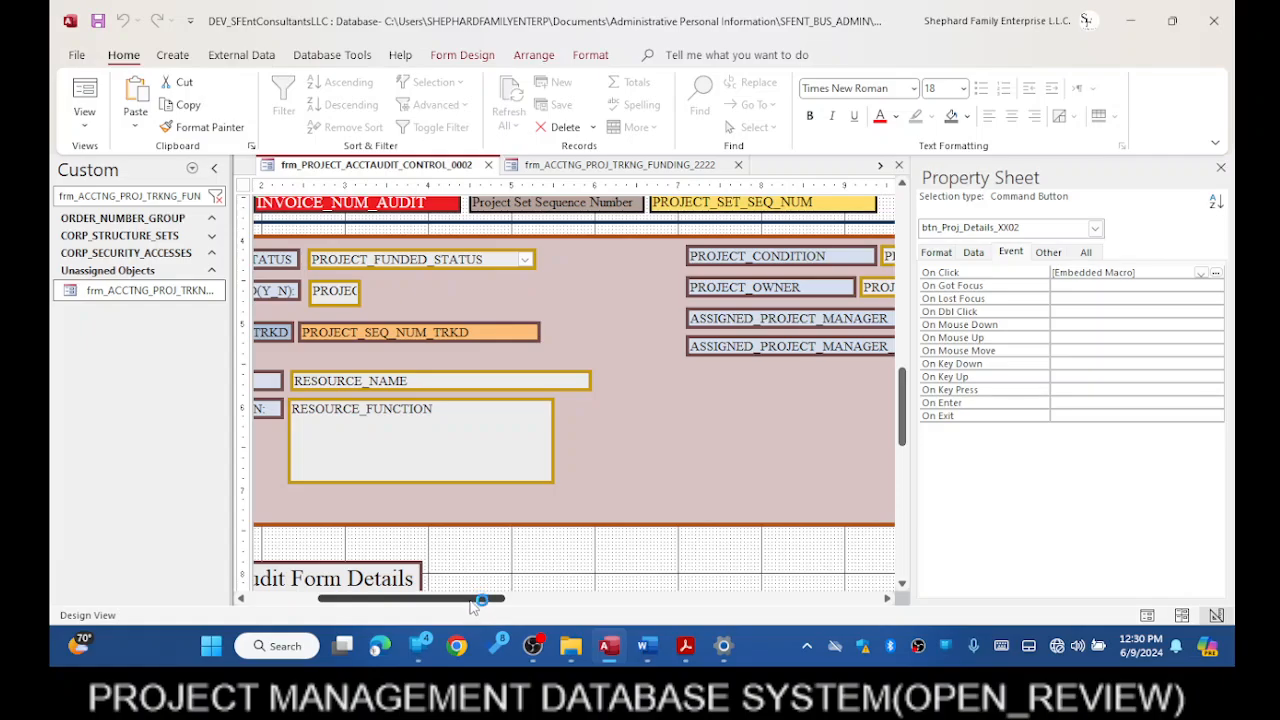
{"action": "left_click_drag", "start_coordinate": [468, 598], "coordinate": [275, 600]}
{"action": "scroll", "coordinate": [648, 296], "scroll_direction": "up", "scroll_amount": 10}
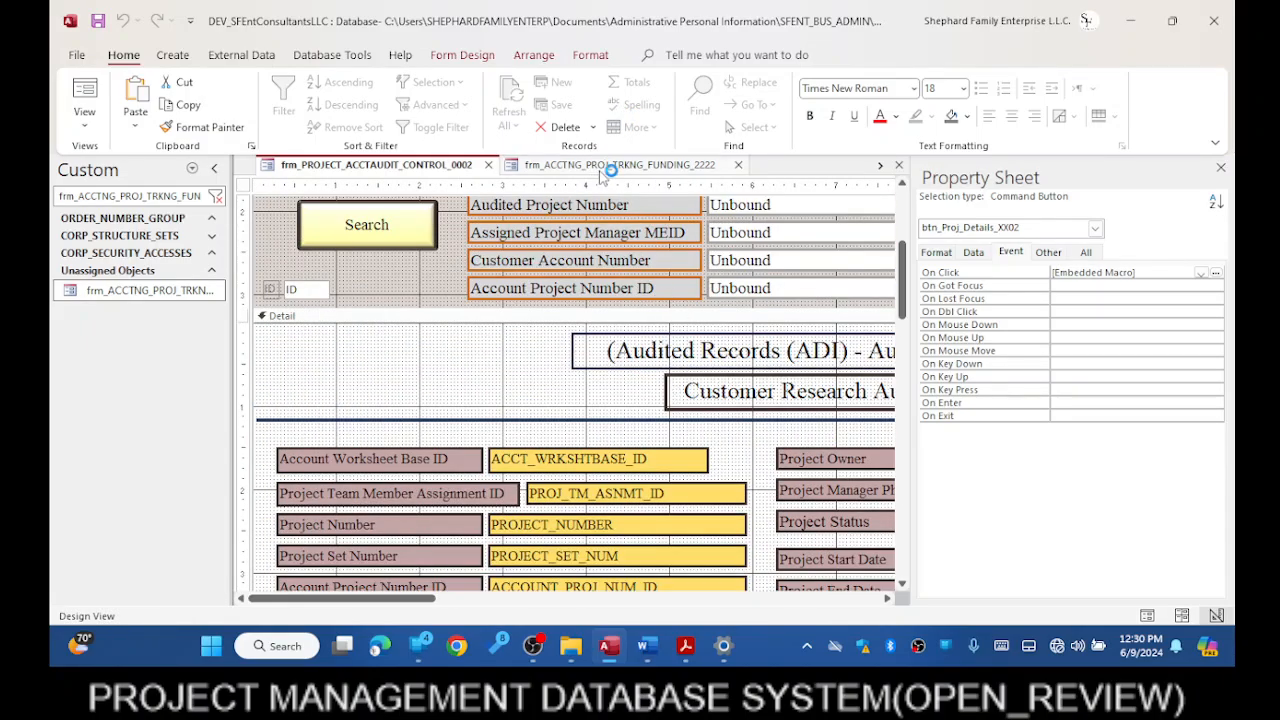
{"action": "left_click", "coordinate": [878, 166]}
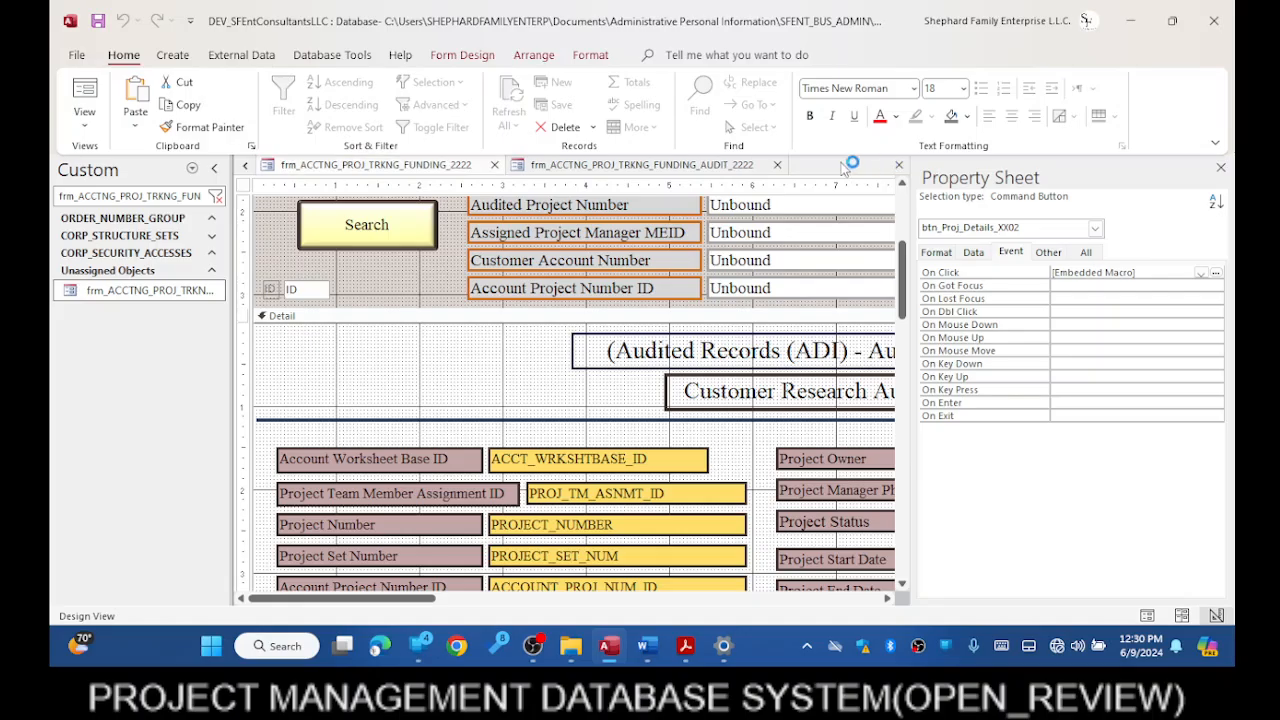
{"action": "left_click", "coordinate": [404, 168]}
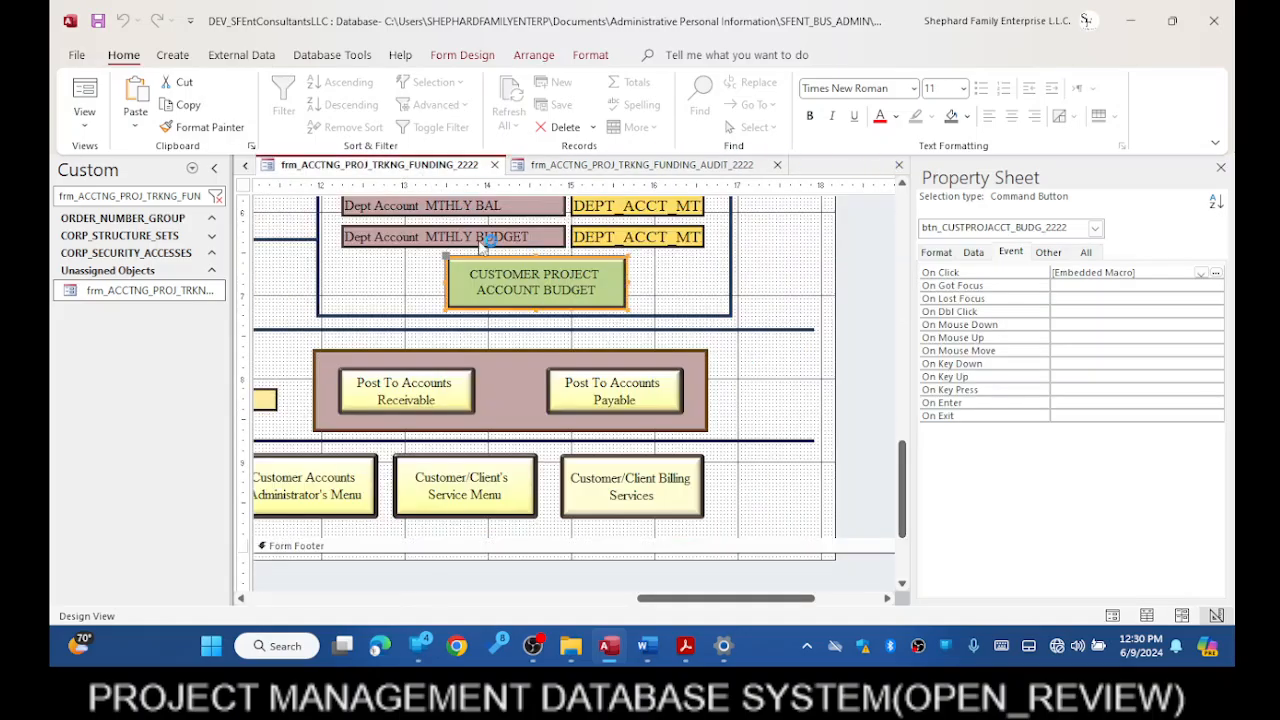
{"action": "left_click_drag", "start_coordinate": [680, 598], "coordinate": [328, 583]}
{"action": "left_click_drag", "start_coordinate": [420, 596], "coordinate": [713, 594]}
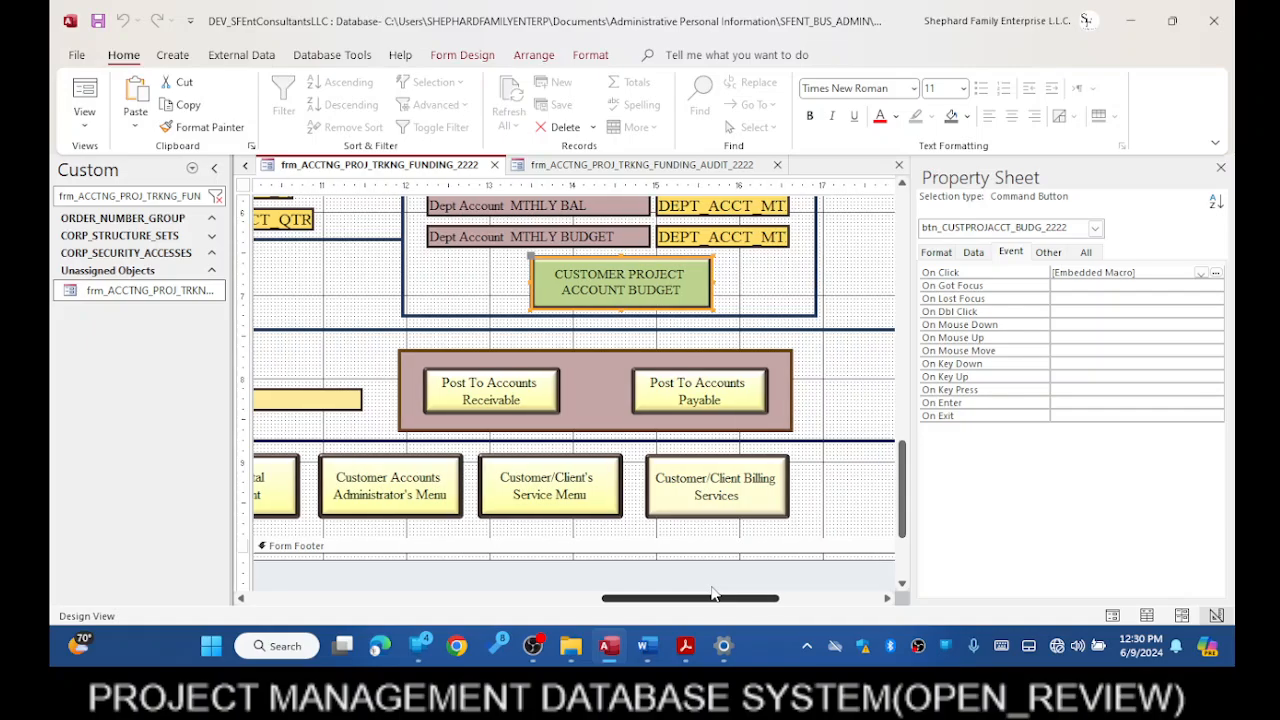
{"action": "scroll", "coordinate": [654, 468], "scroll_direction": "up", "scroll_amount": 10}
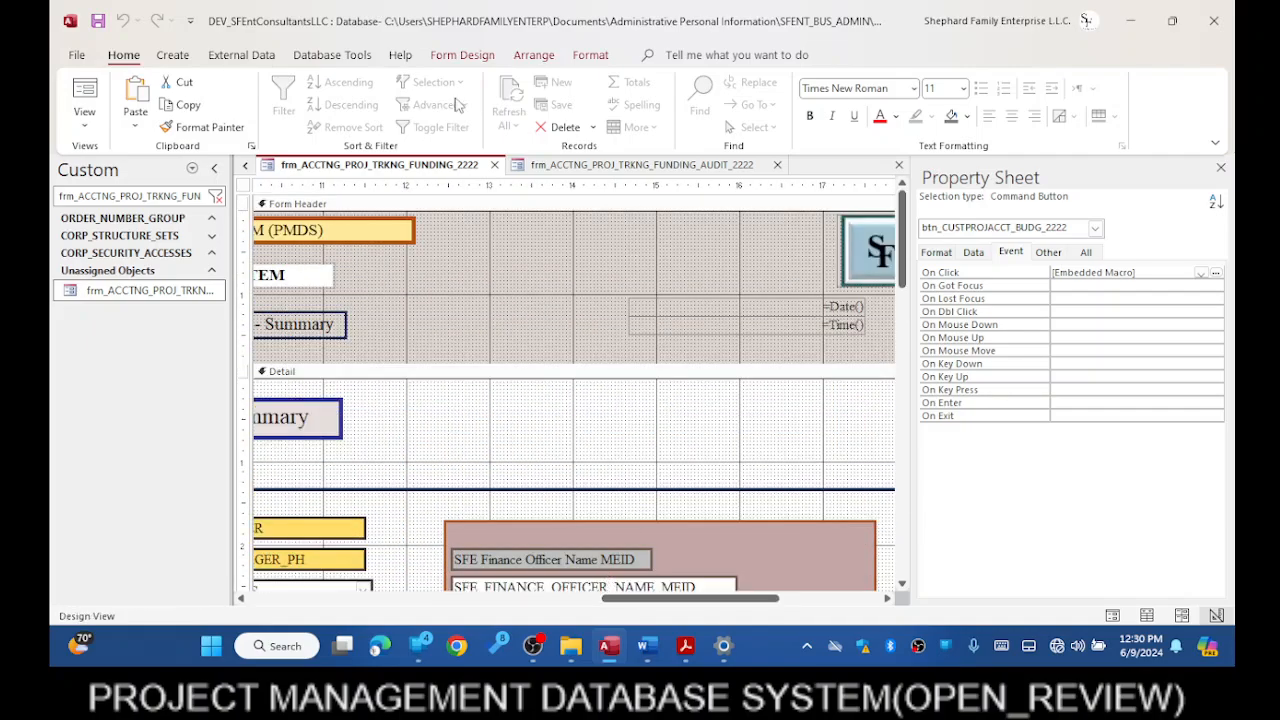
- Examine frm_ACCTNG_PROJ_TRKNG_FUNDING_AUDIT_2222 and select its ESTIMATE OF COST worksheet button to check the button's On Click event
{"action": "left_click", "coordinate": [658, 170]}
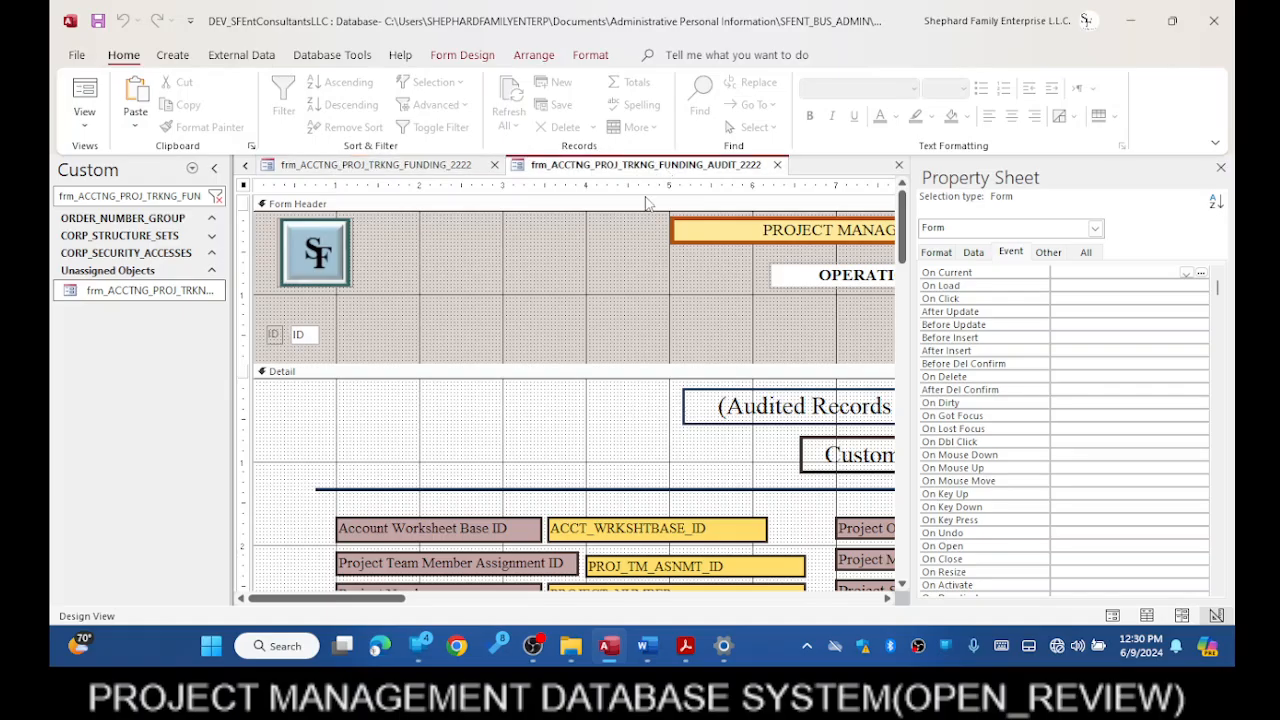
{"action": "scroll", "coordinate": [598, 256], "scroll_direction": "down", "scroll_amount": 10}
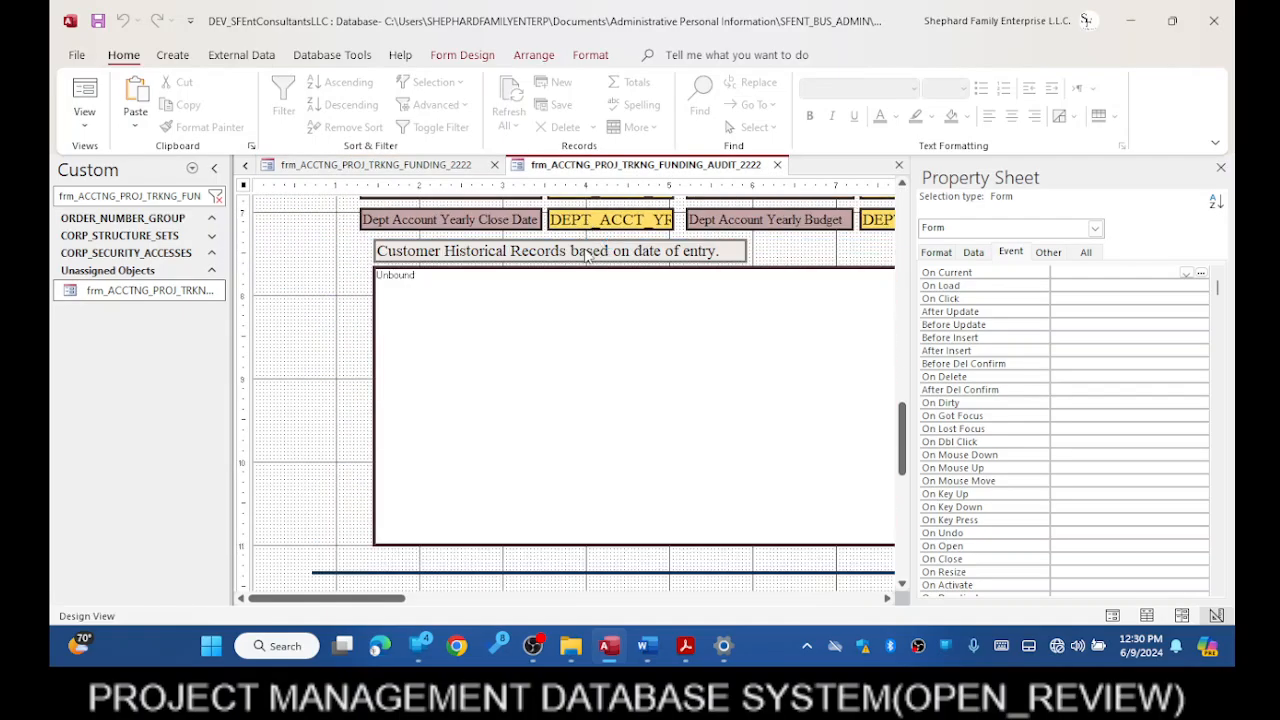
{"action": "scroll", "coordinate": [598, 250], "scroll_direction": "up", "scroll_amount": 5}
{"action": "left_click_drag", "start_coordinate": [400, 597], "coordinate": [740, 594]}
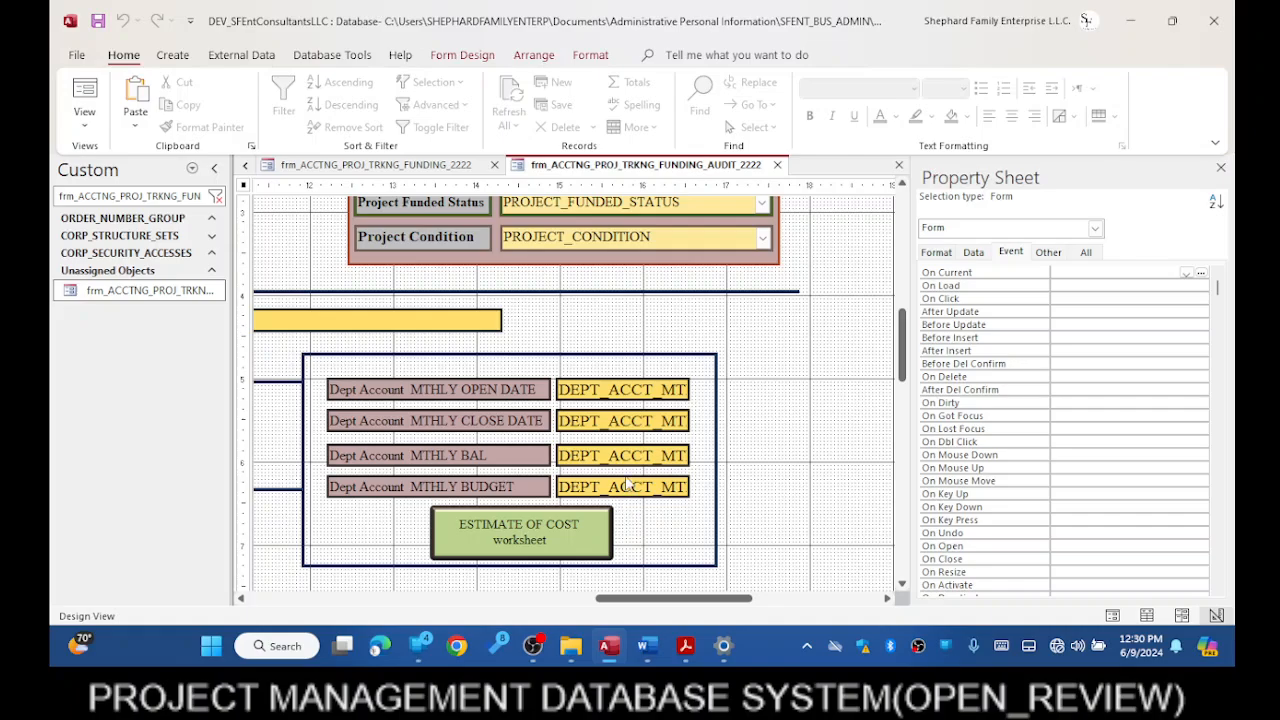
{"action": "left_click", "coordinate": [585, 534]}
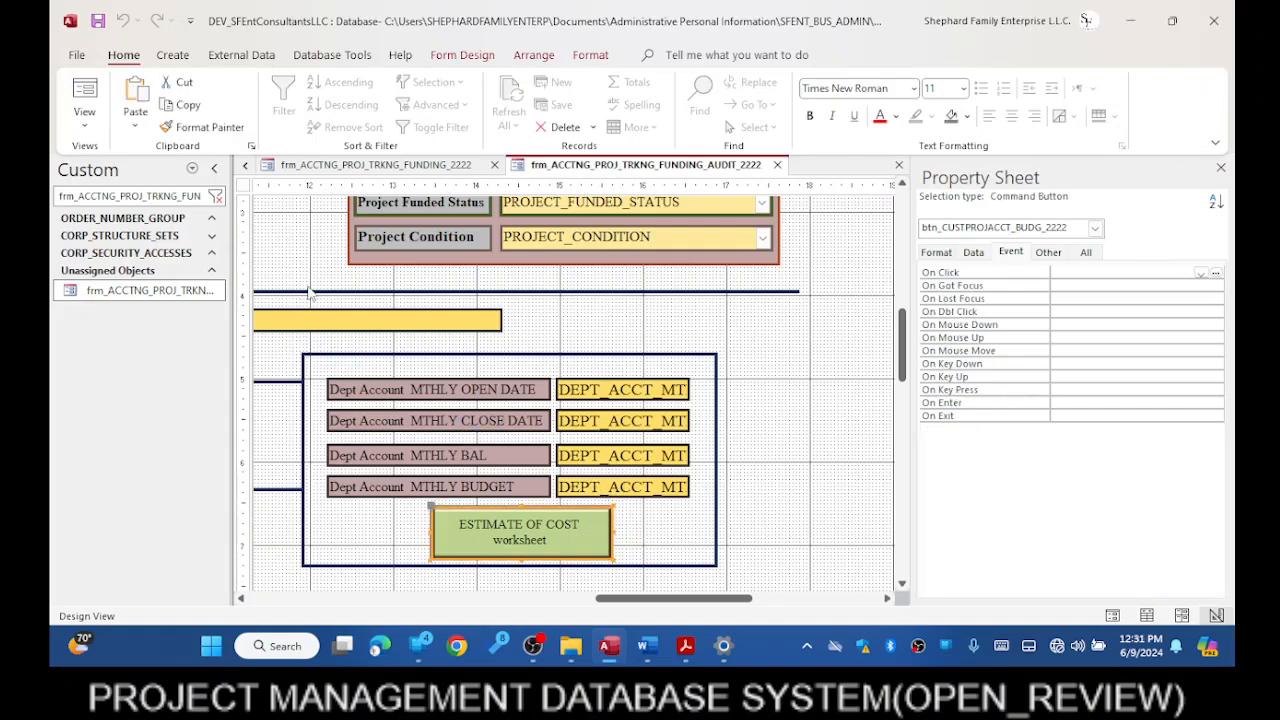
- Look through frm_PROJECT_ACCTAUDIT_CONTROL_0002, from its project and resource fields down to the Review Record Details button
{"action": "left_click", "coordinate": [244, 168]}
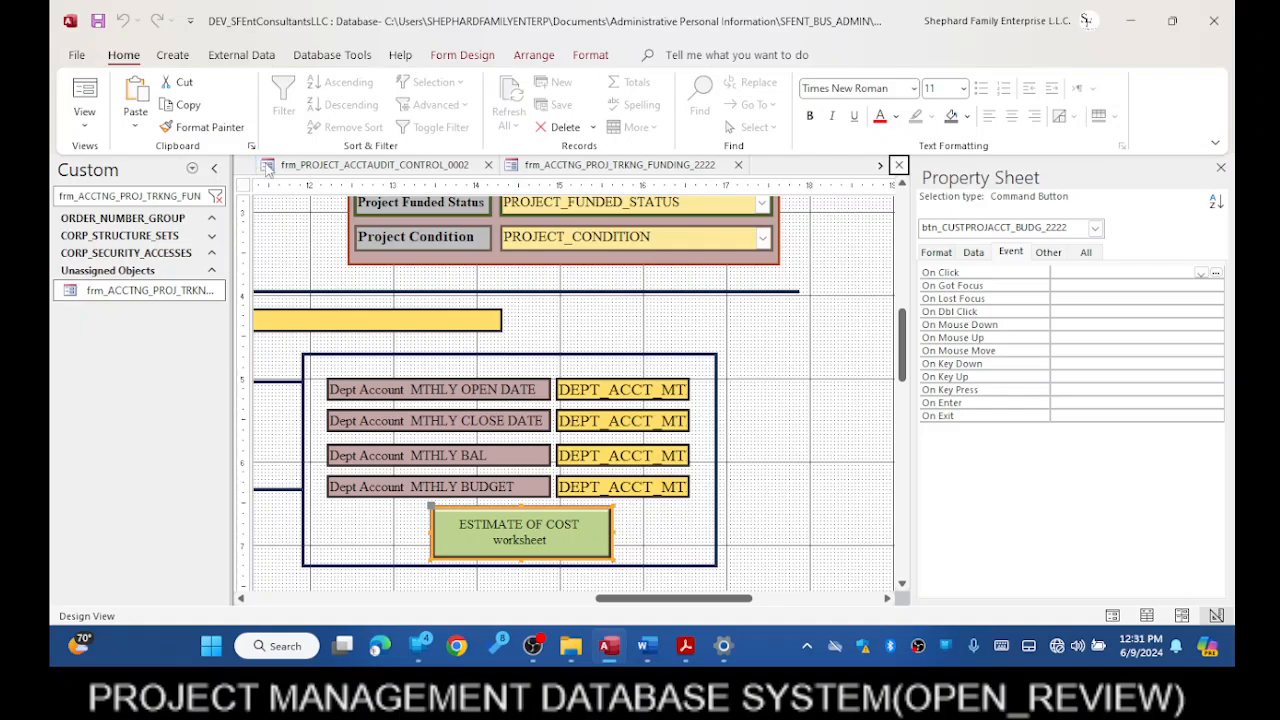
{"action": "left_click", "coordinate": [372, 168]}
{"action": "scroll", "coordinate": [643, 361], "scroll_direction": "down", "scroll_amount": 5}
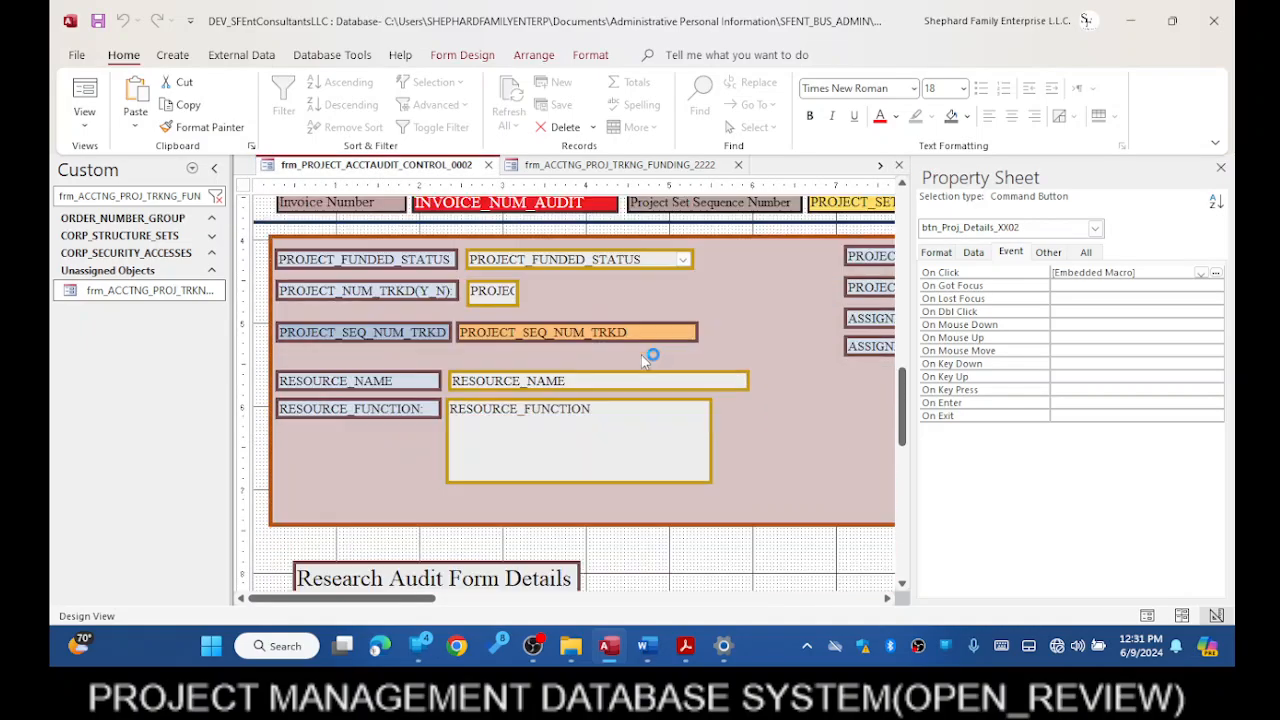
{"action": "scroll", "coordinate": [643, 361], "scroll_direction": "down", "scroll_amount": 3}
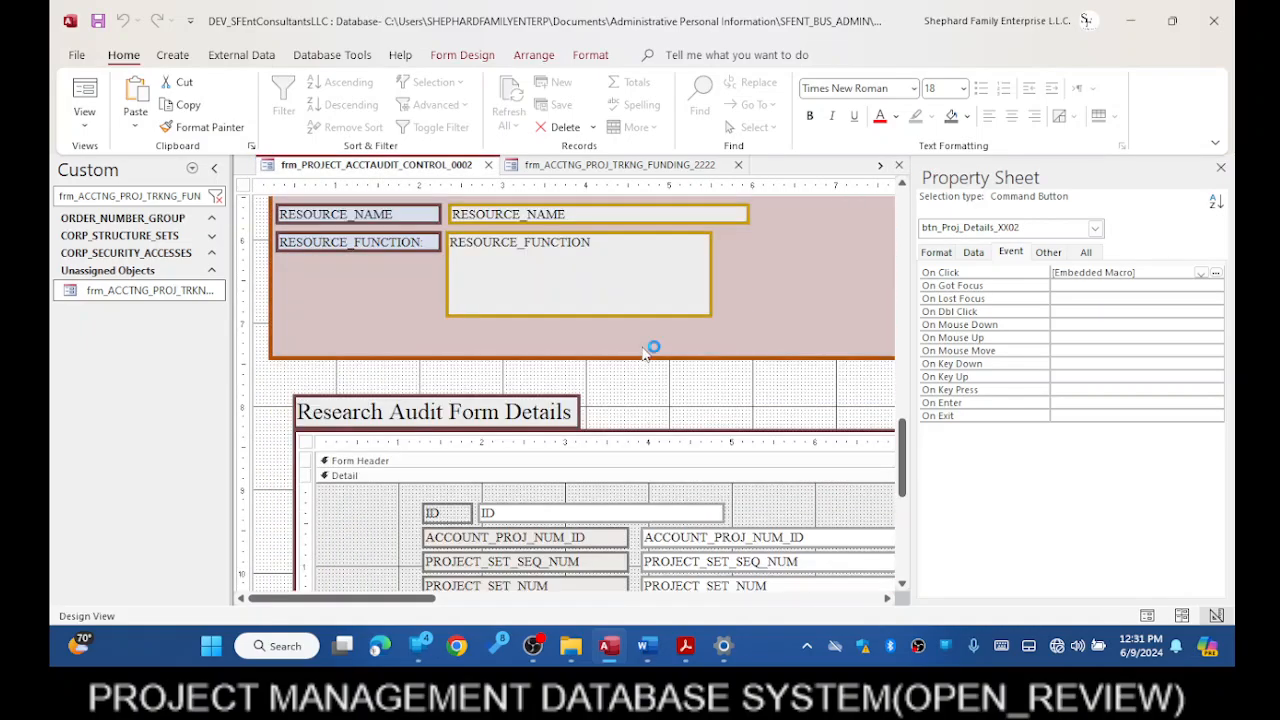
{"action": "scroll", "coordinate": [645, 352], "scroll_direction": "up", "scroll_amount": 4}
{"action": "left_click_drag", "start_coordinate": [400, 594], "coordinate": [815, 605]}
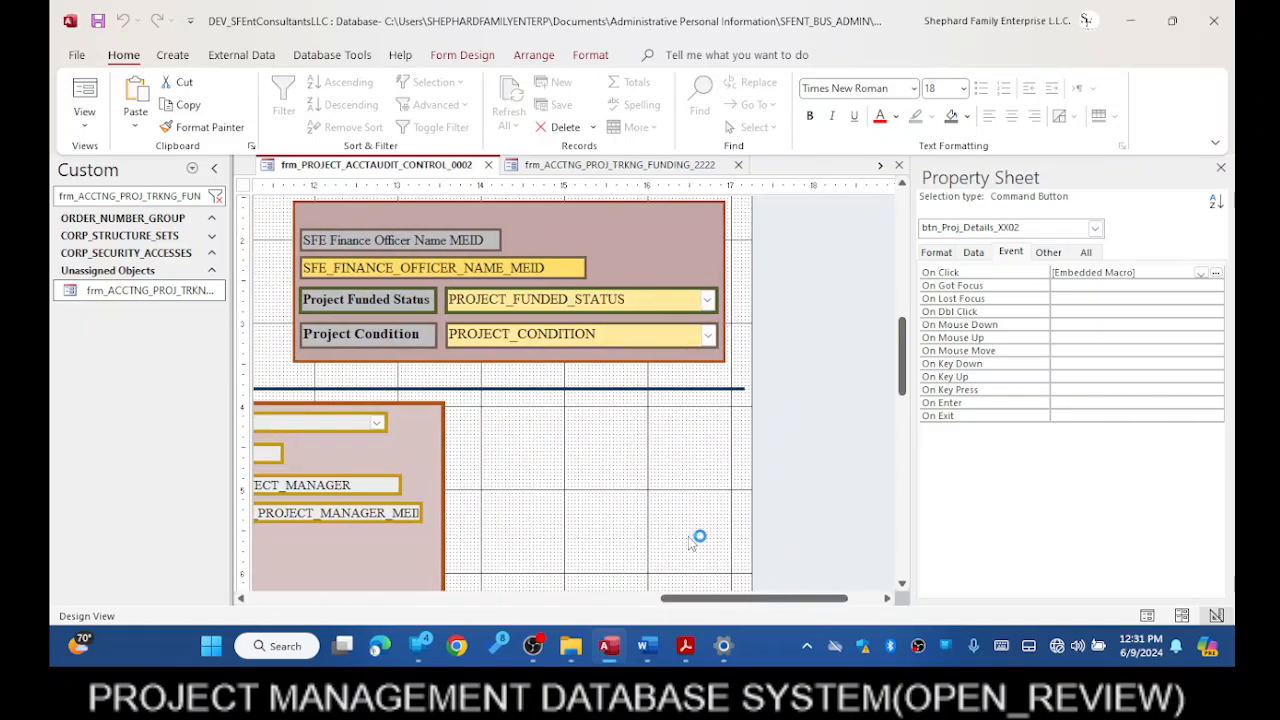
{"action": "scroll", "coordinate": [600, 506], "scroll_direction": "up", "scroll_amount": 5}
{"action": "scroll", "coordinate": [590, 478], "scroll_direction": "down", "scroll_amount": 6}
{"action": "scroll", "coordinate": [595, 465], "scroll_direction": "down", "scroll_amount": 5}
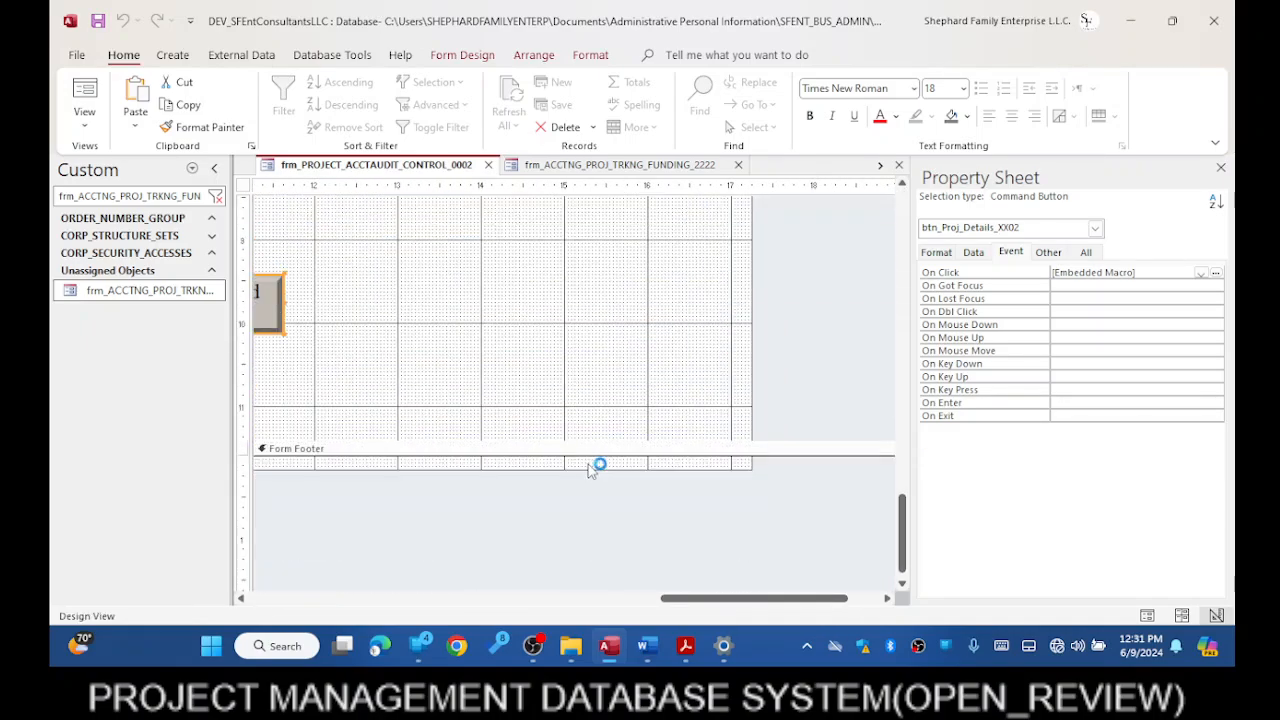
{"action": "left_click_drag", "start_coordinate": [682, 600], "coordinate": [568, 600]}
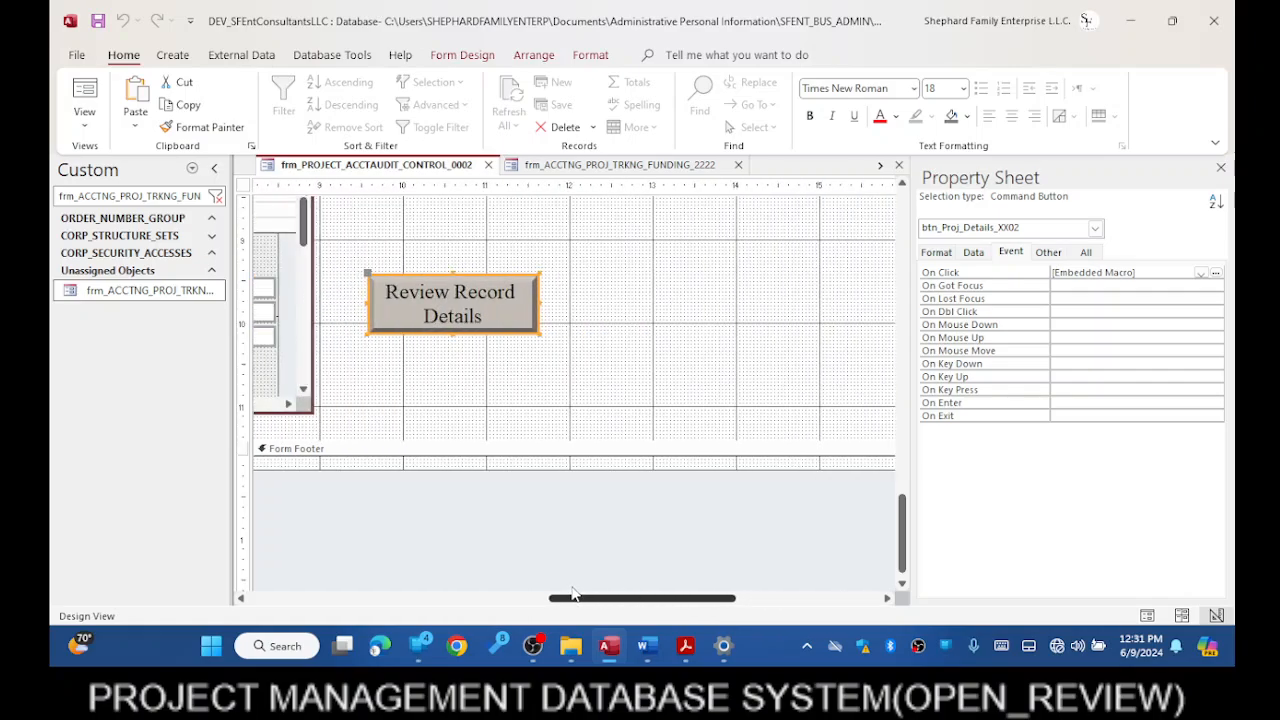
- Check the queries and forms used by the Review Record Details button's On Click macro, and close the macro
{"action": "left_click", "coordinate": [500, 315]}
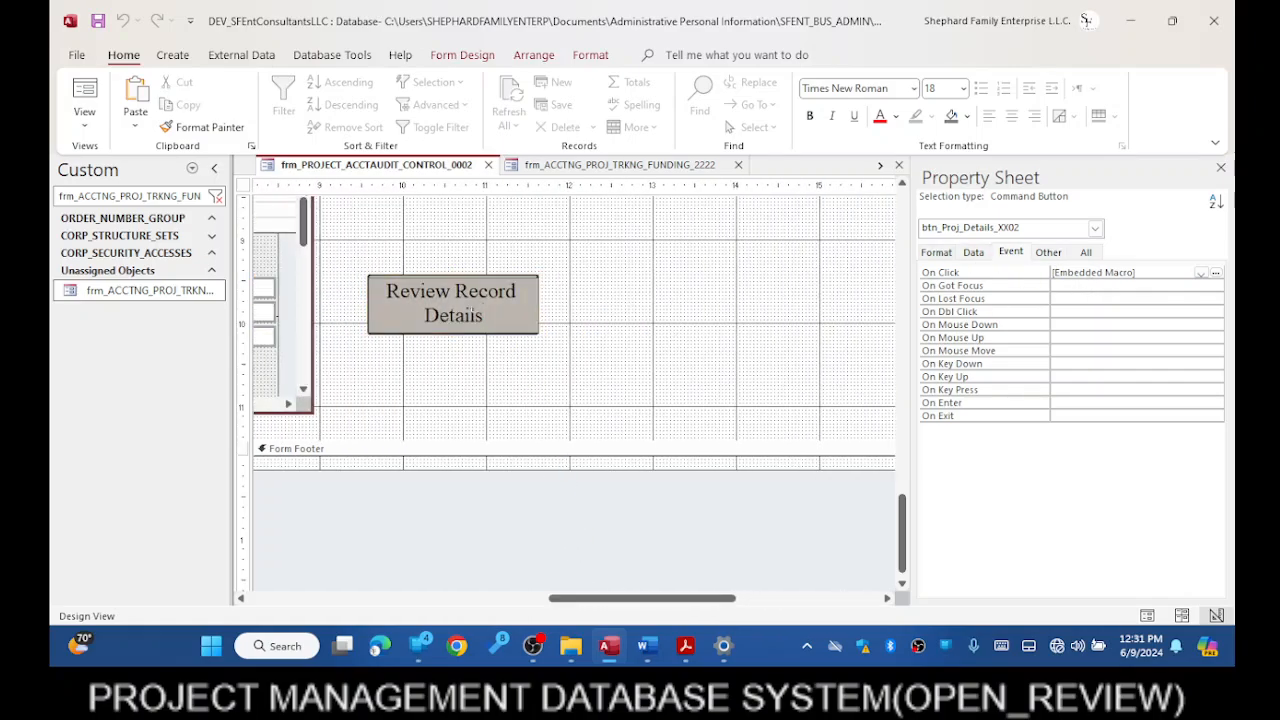
{"action": "left_click", "coordinate": [560, 323]}
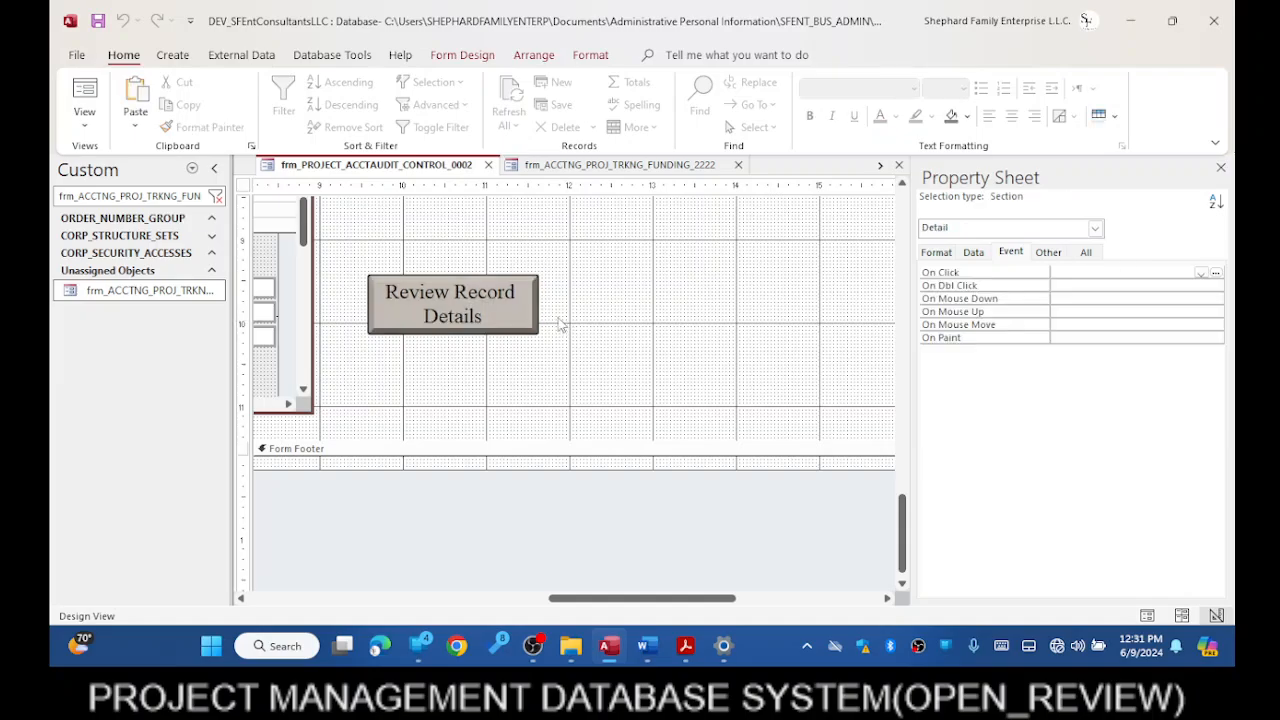
{"action": "left_click", "coordinate": [510, 311]}
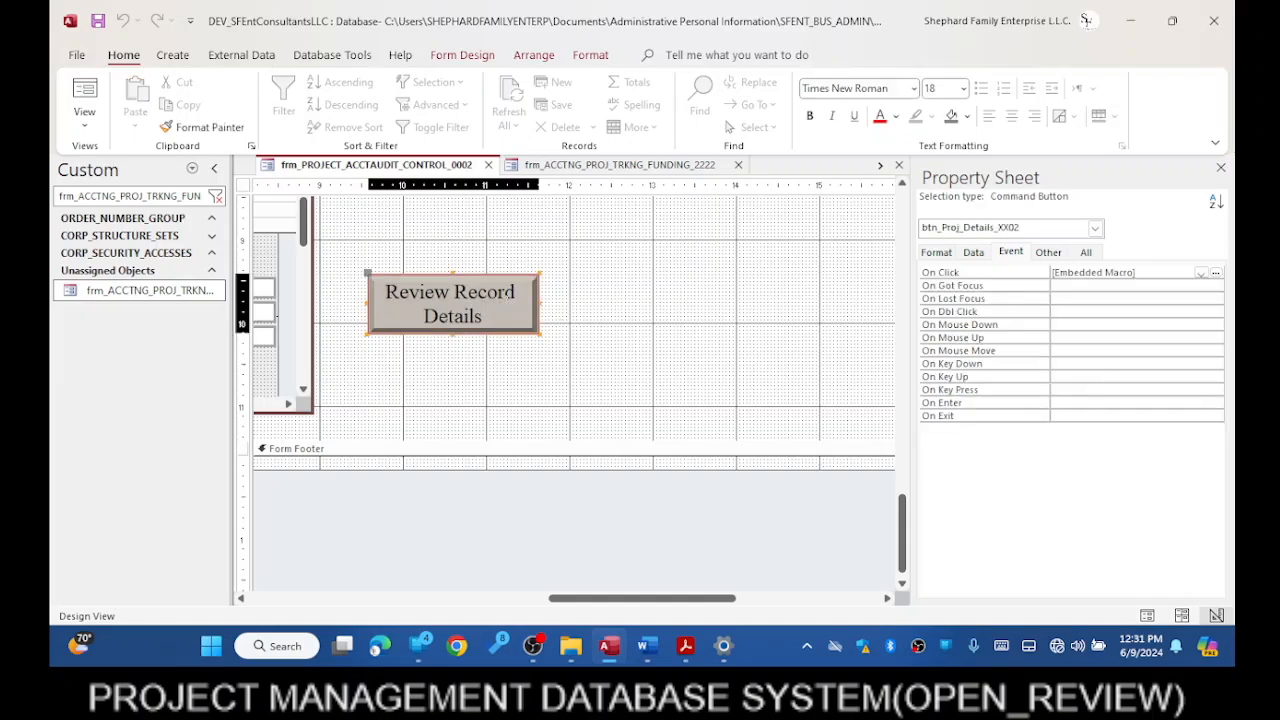
{"action": "left_click", "coordinate": [1215, 272]}
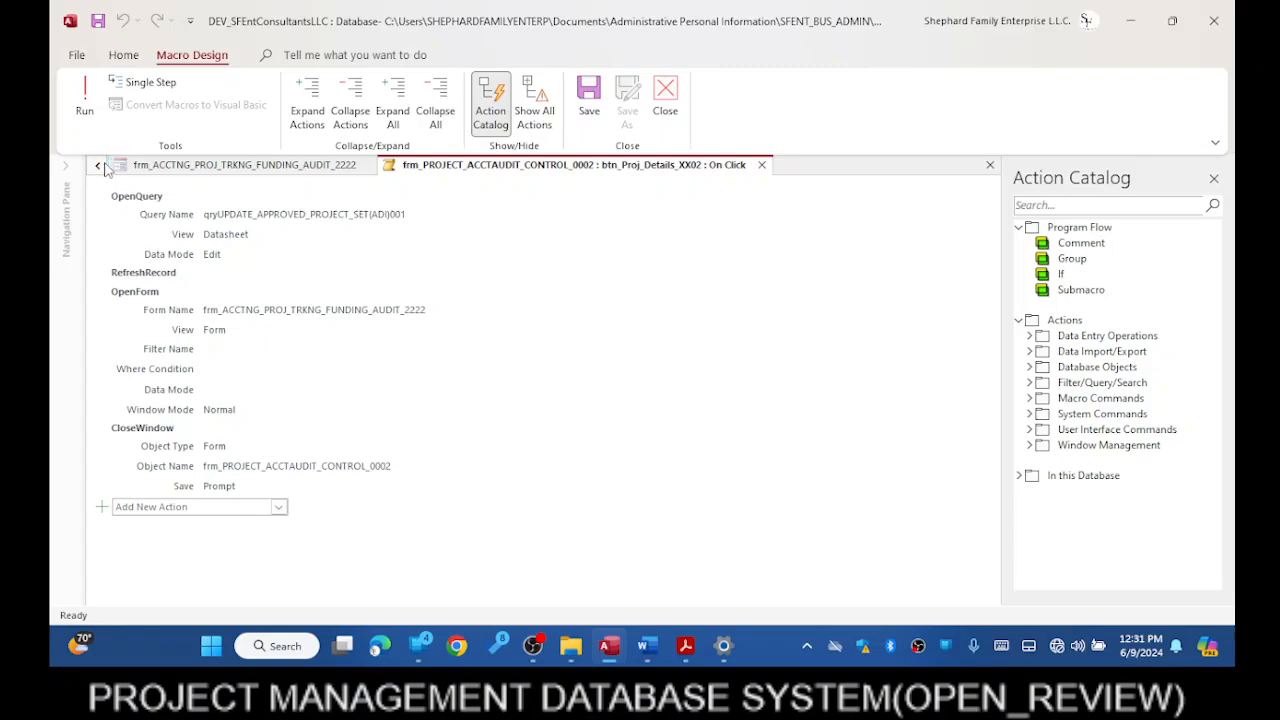
{"action": "left_click", "coordinate": [665, 98]}
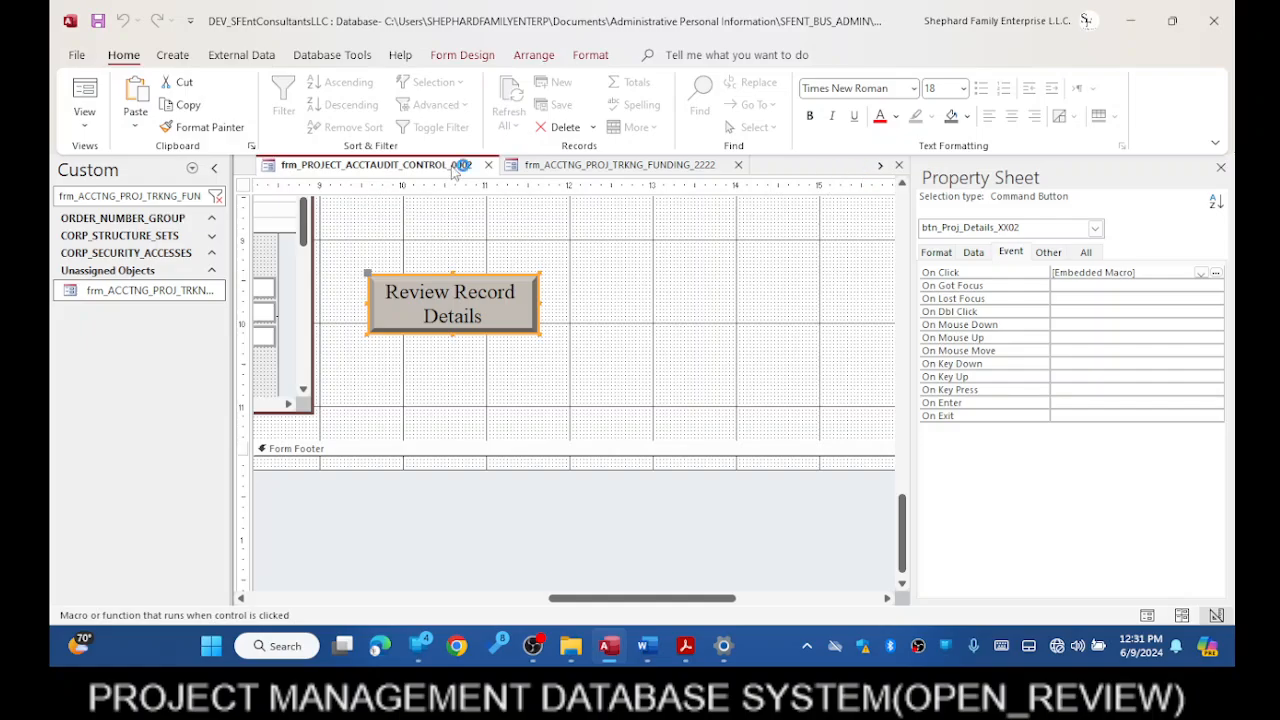
- Examine the title, project fields and department account fields in the design of frm_ACCTNG_PROJ_TRKNG_FUNDING_AUDIT_2222
{"action": "left_click", "coordinate": [880, 165]}
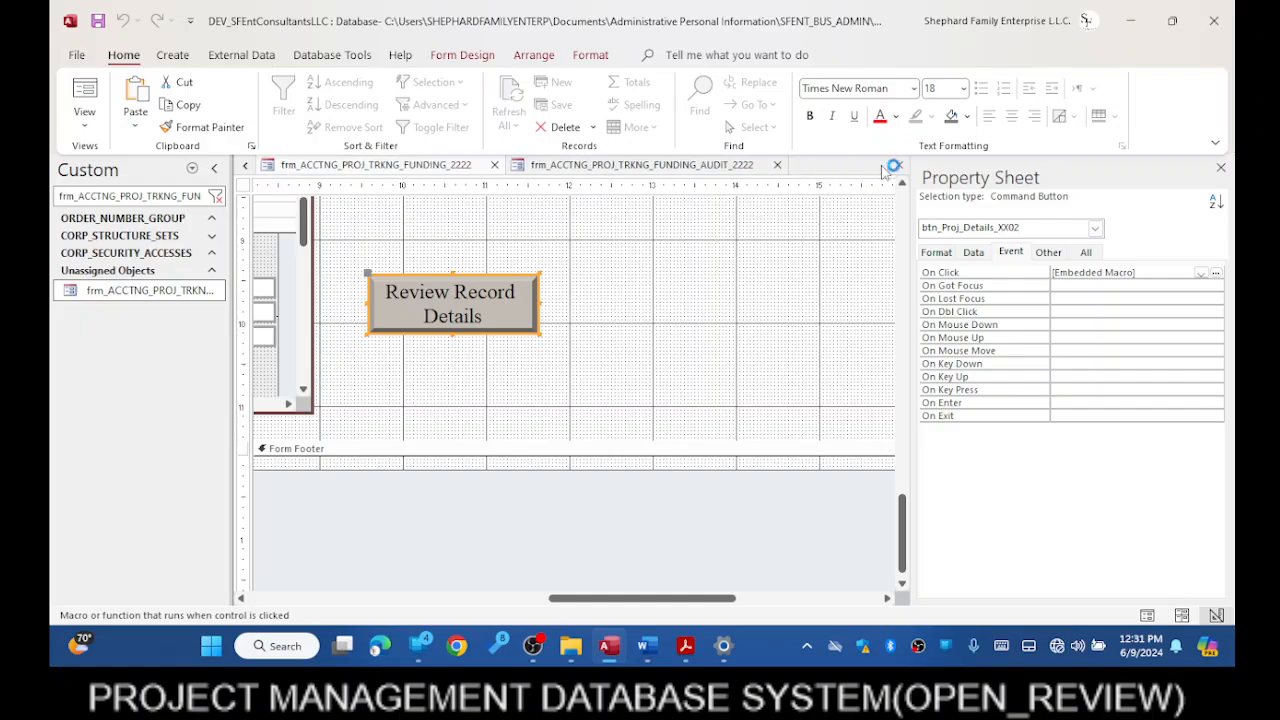
{"action": "left_click", "coordinate": [714, 170]}
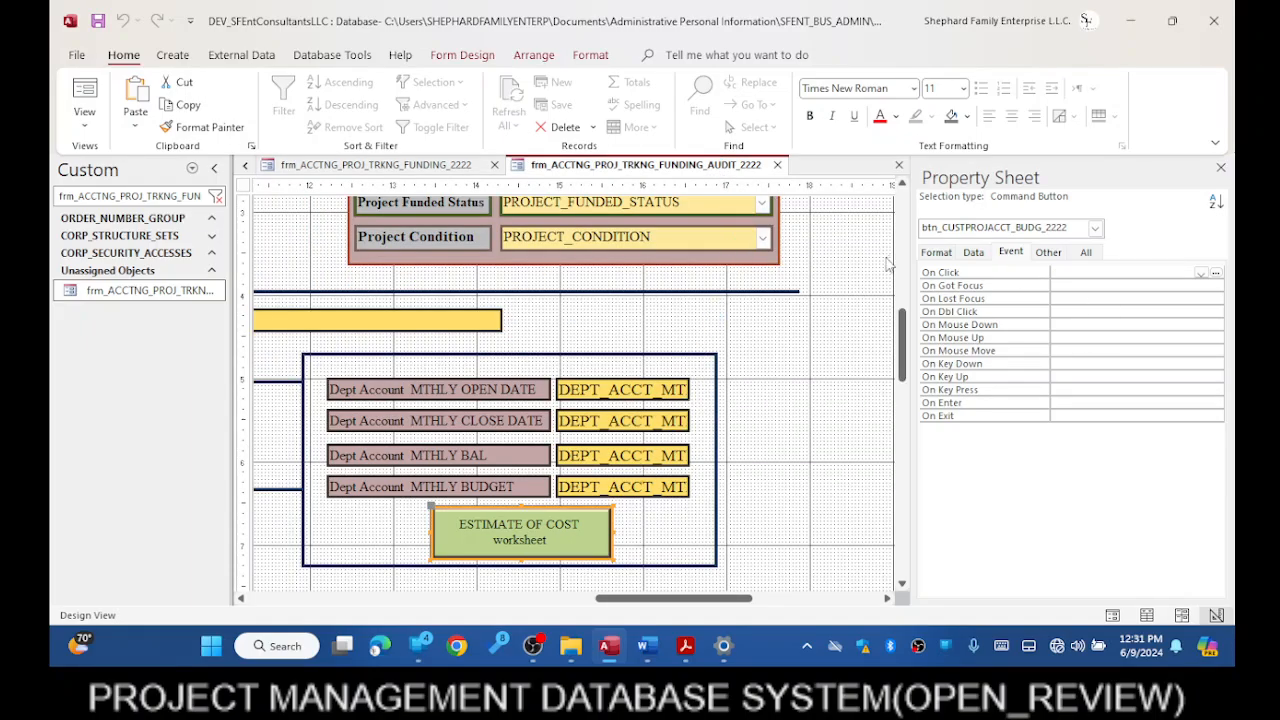
{"action": "scroll", "coordinate": [840, 331], "scroll_direction": "down", "scroll_amount": 1}
{"action": "scroll", "coordinate": [820, 323], "scroll_direction": "up", "scroll_amount": 6}
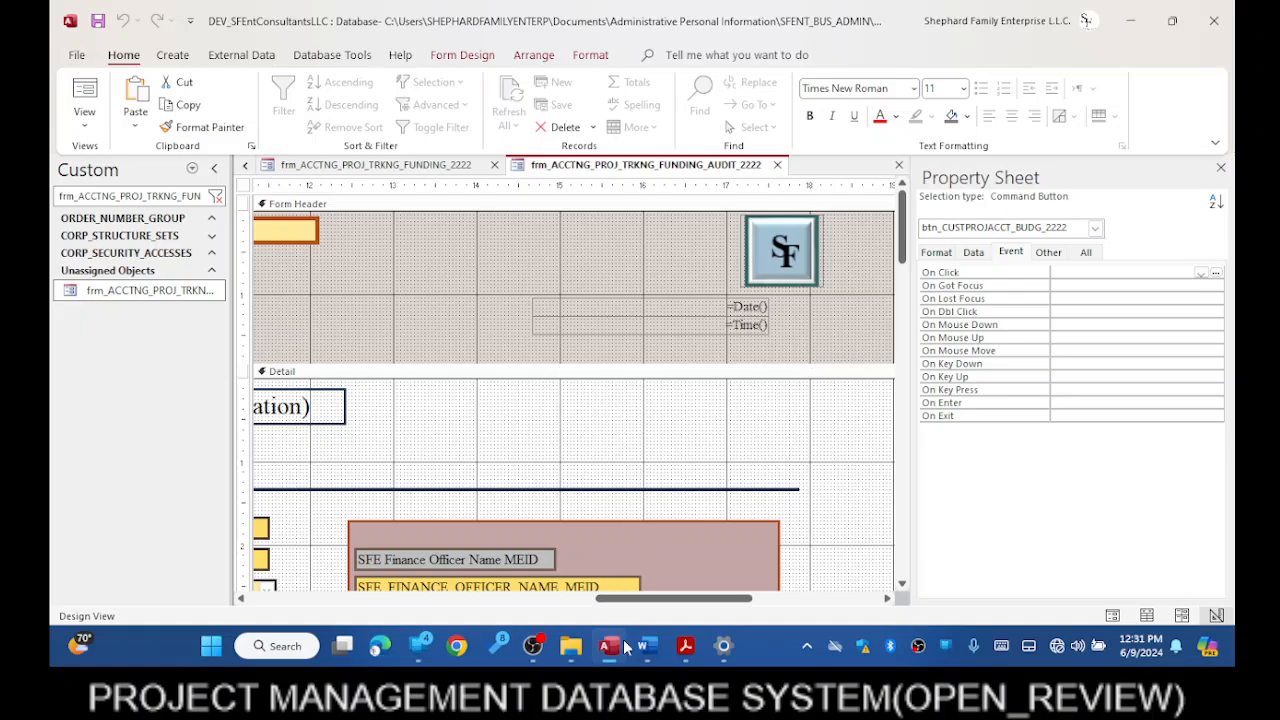
{"action": "left_click_drag", "start_coordinate": [674, 598], "coordinate": [470, 598]}
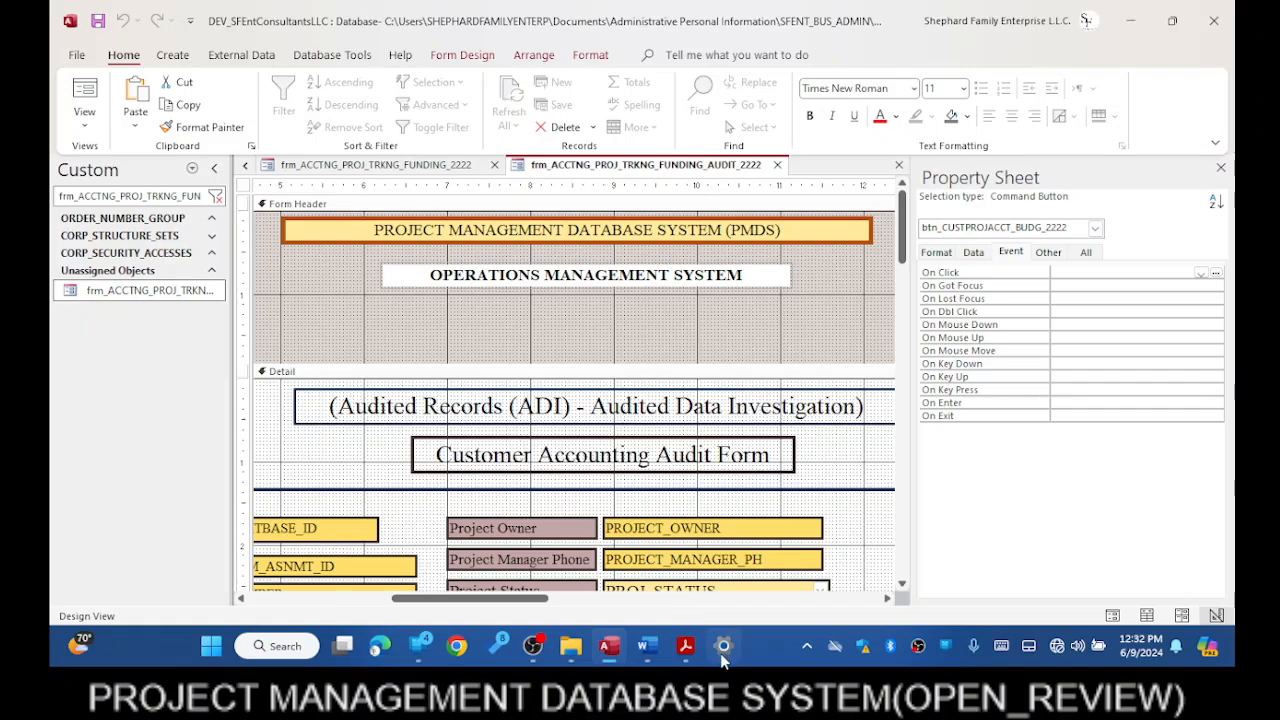
{"action": "mouse_move", "coordinate": [646, 646]}
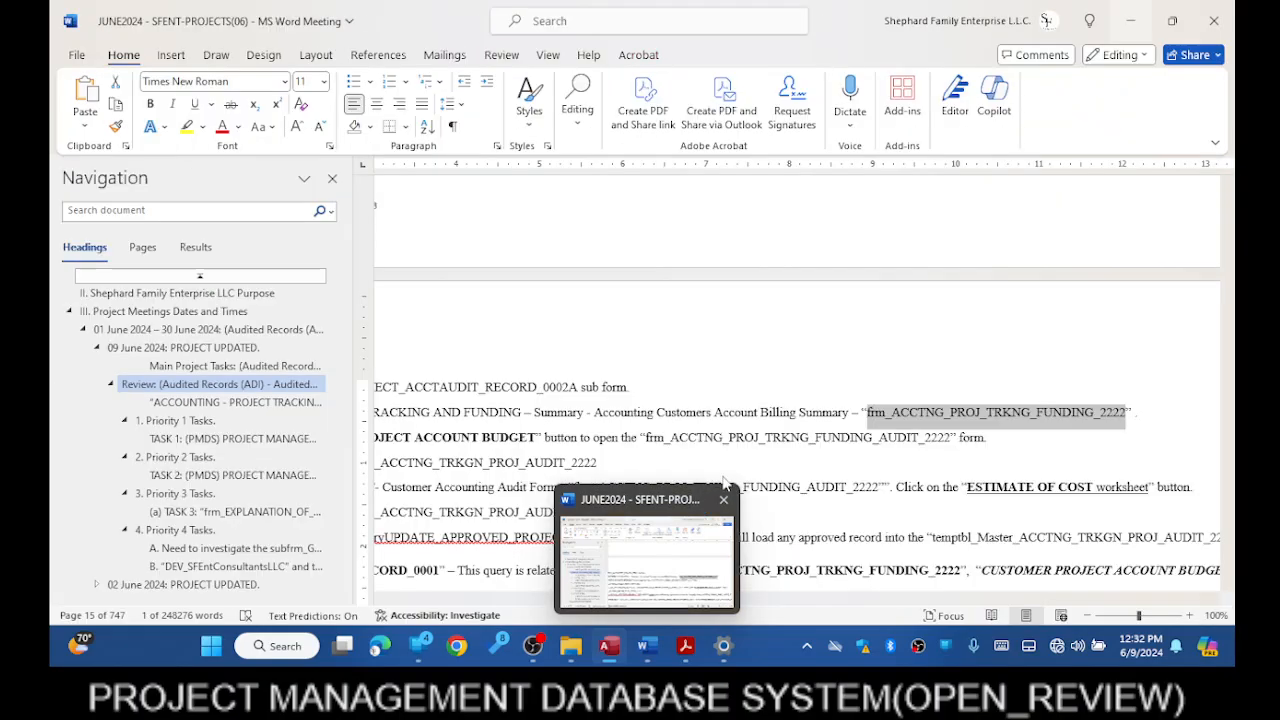
{"action": "scroll", "coordinate": [715, 430], "scroll_direction": "down", "scroll_amount": 5}
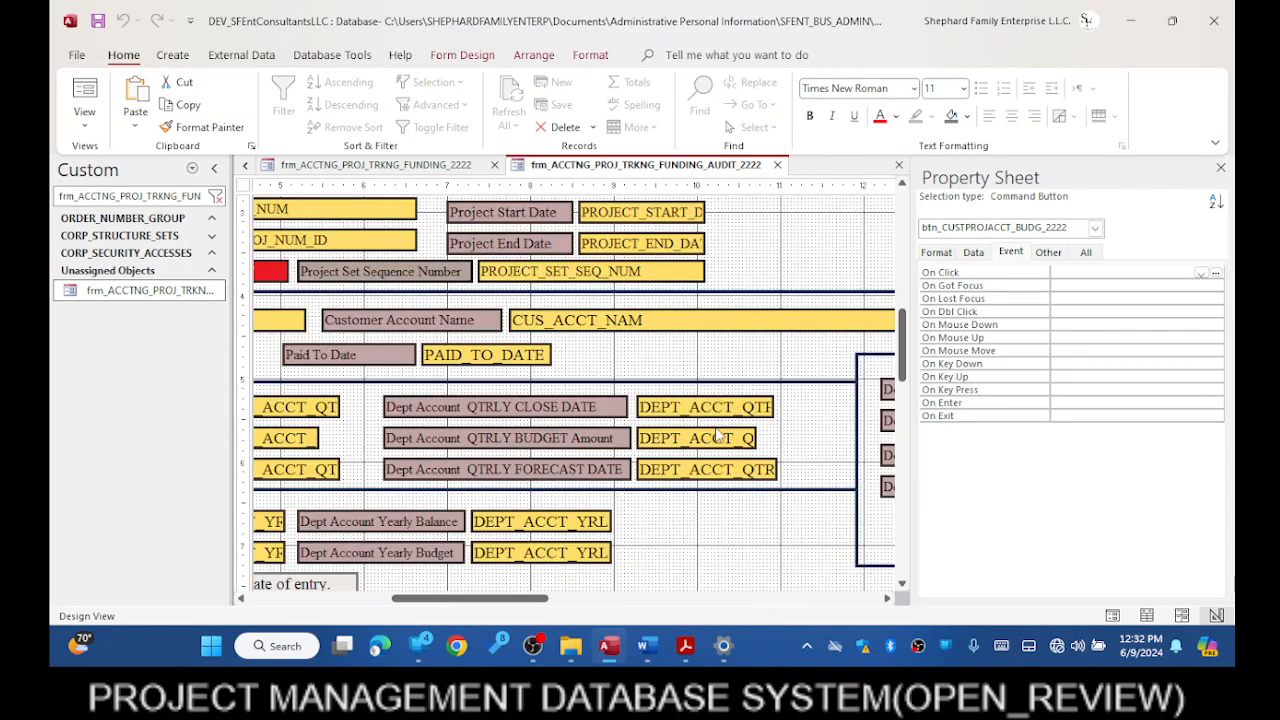
{"action": "scroll", "coordinate": [716, 435], "scroll_direction": "up", "scroll_amount": 5}
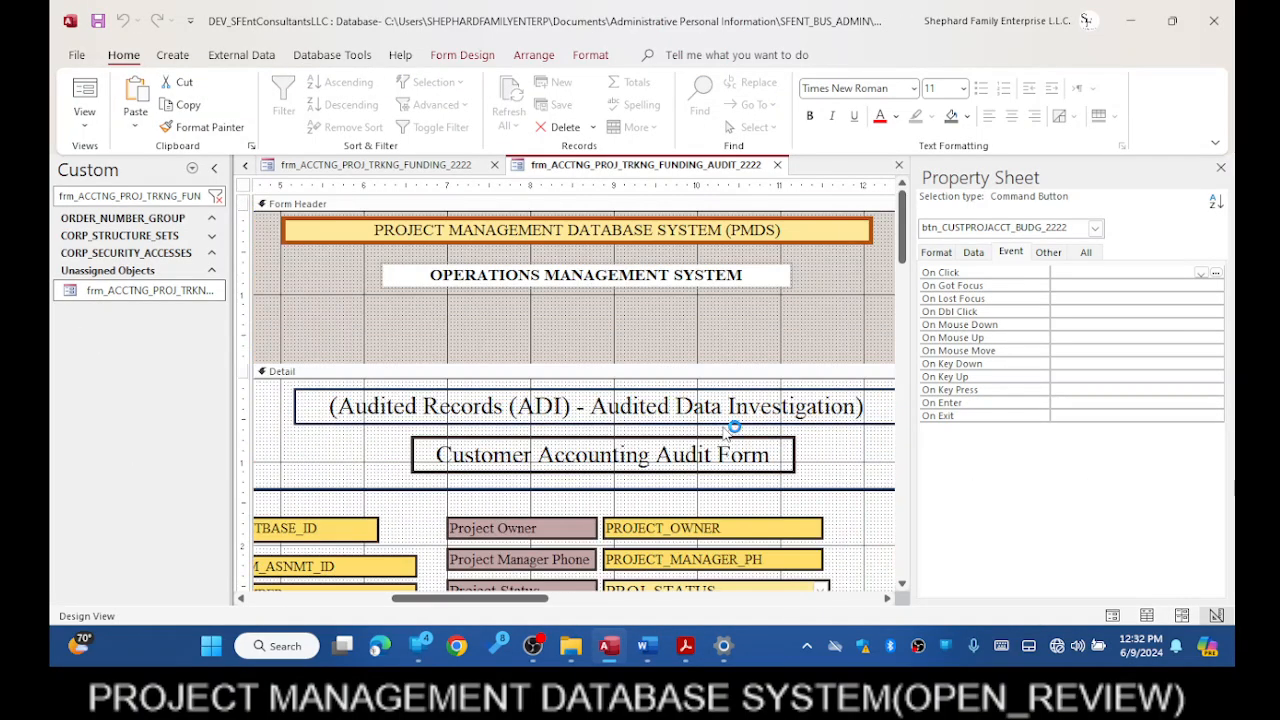
{"action": "scroll", "coordinate": [550, 530], "scroll_direction": "down", "scroll_amount": 6}
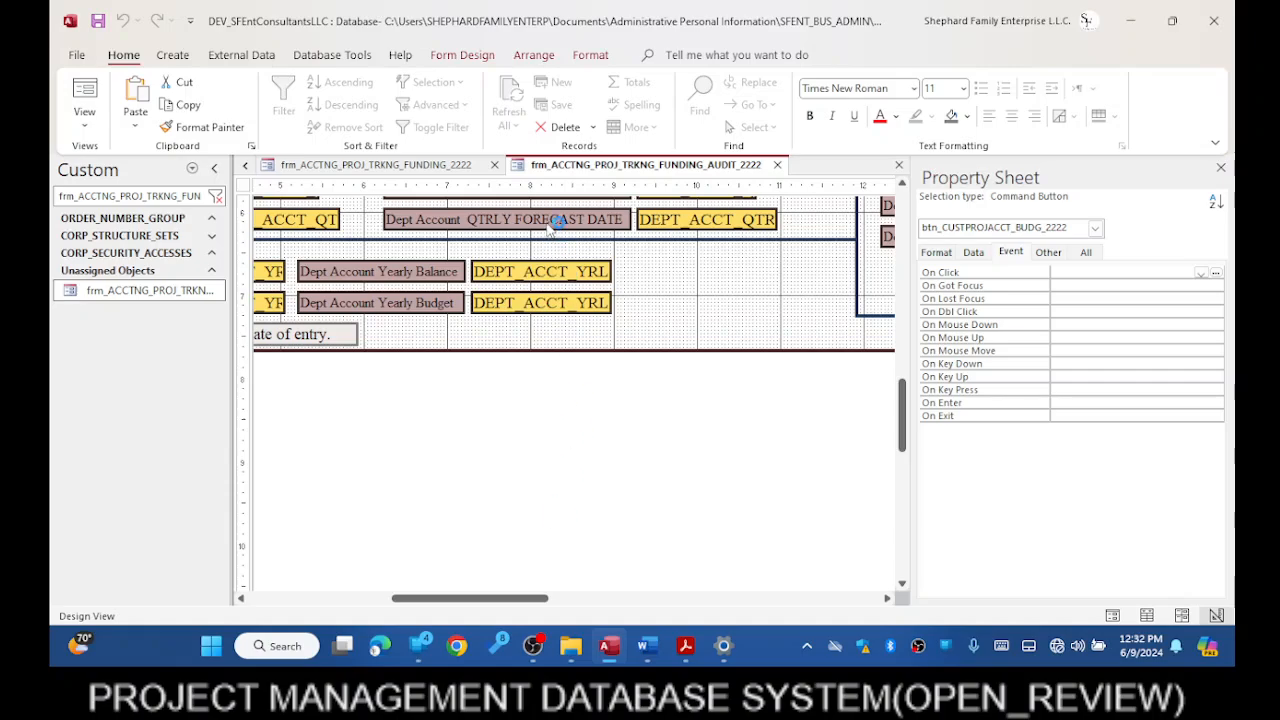
- Show frm_ACCTNG_PROJ_TRKNG_FUNDING_AUDIT_2222 in Form View and maximize its window to inspect the worksheet and posting buttons
{"action": "right_click", "coordinate": [620, 170]}
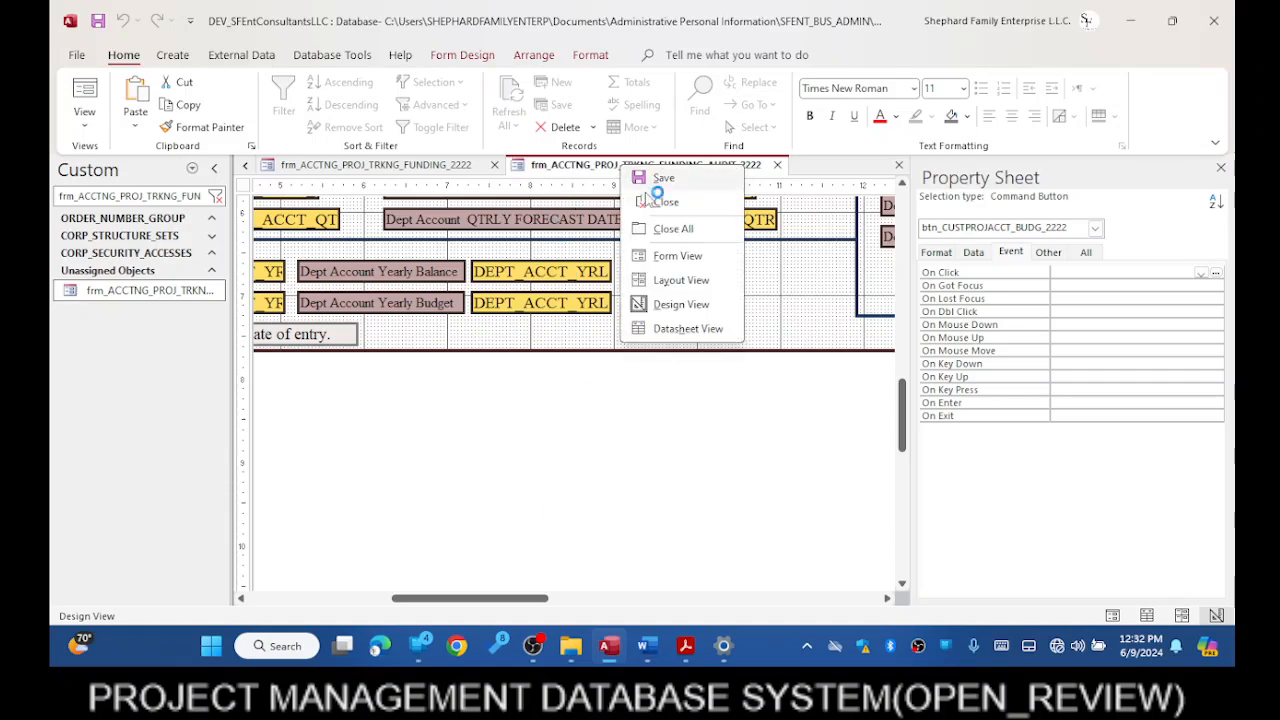
{"action": "left_click", "coordinate": [686, 258]}
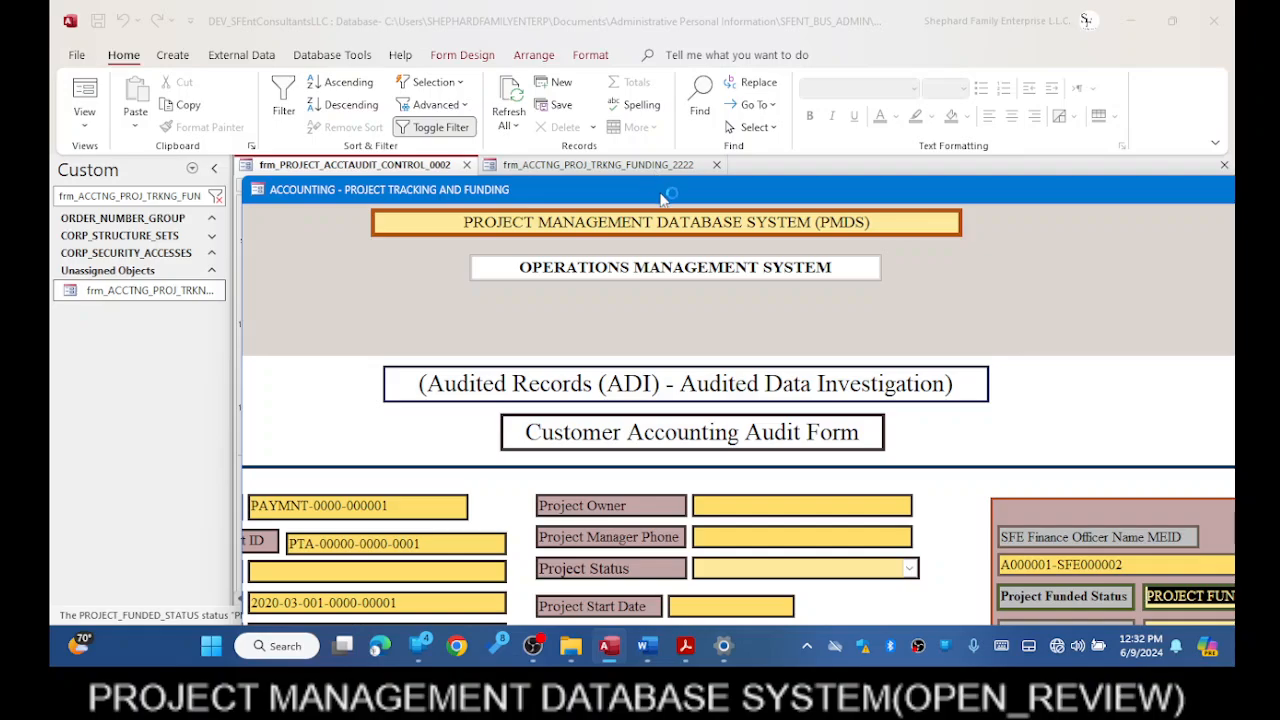
{"action": "left_click_drag", "start_coordinate": [661, 195], "coordinate": [440, 19]}
{"action": "scroll", "coordinate": [495, 296], "scroll_direction": "down", "scroll_amount": 5}
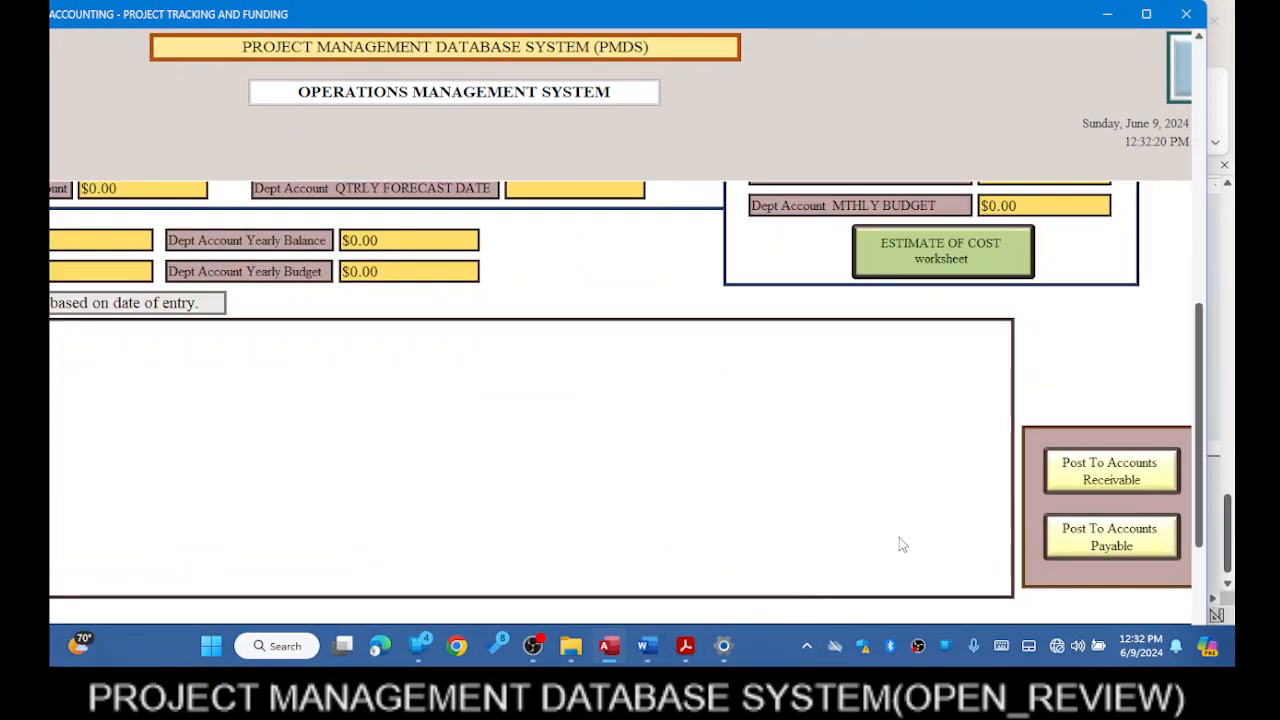
{"action": "left_click", "coordinate": [1148, 16]}
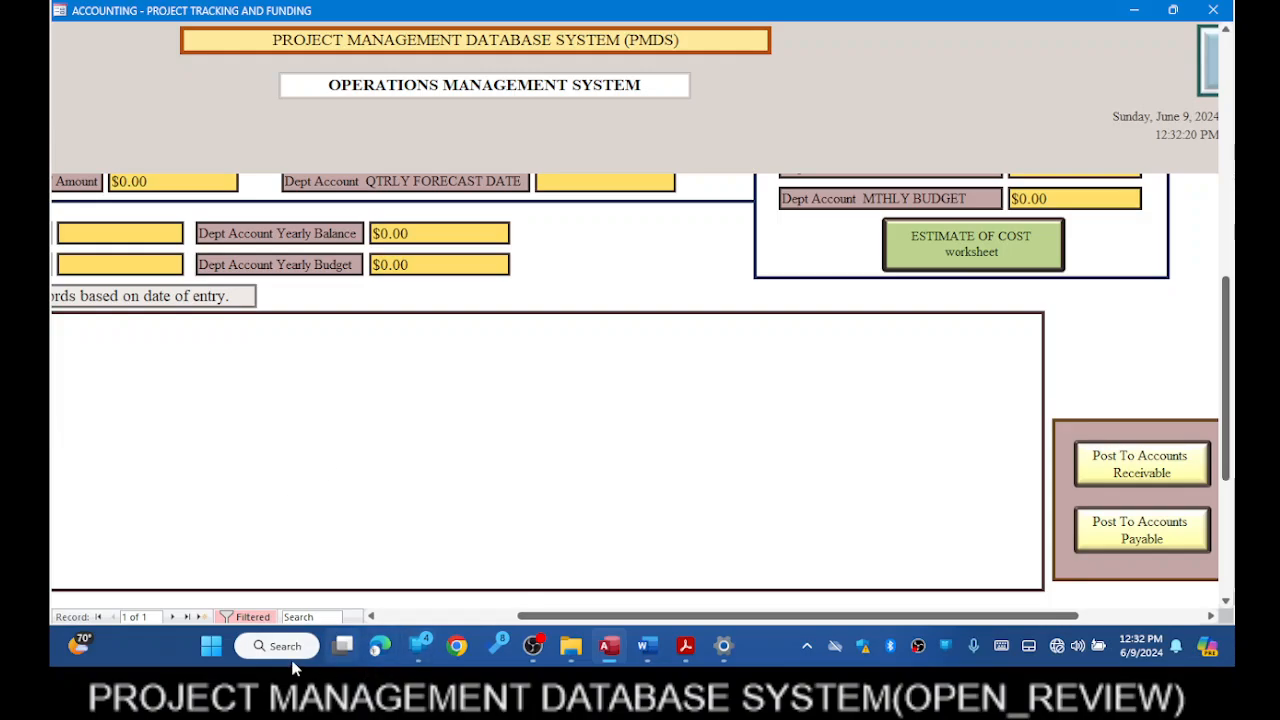
- Remove the audit form's record filter to review its project and account fields, and return the form to Design View
{"action": "left_click", "coordinate": [245, 617]}
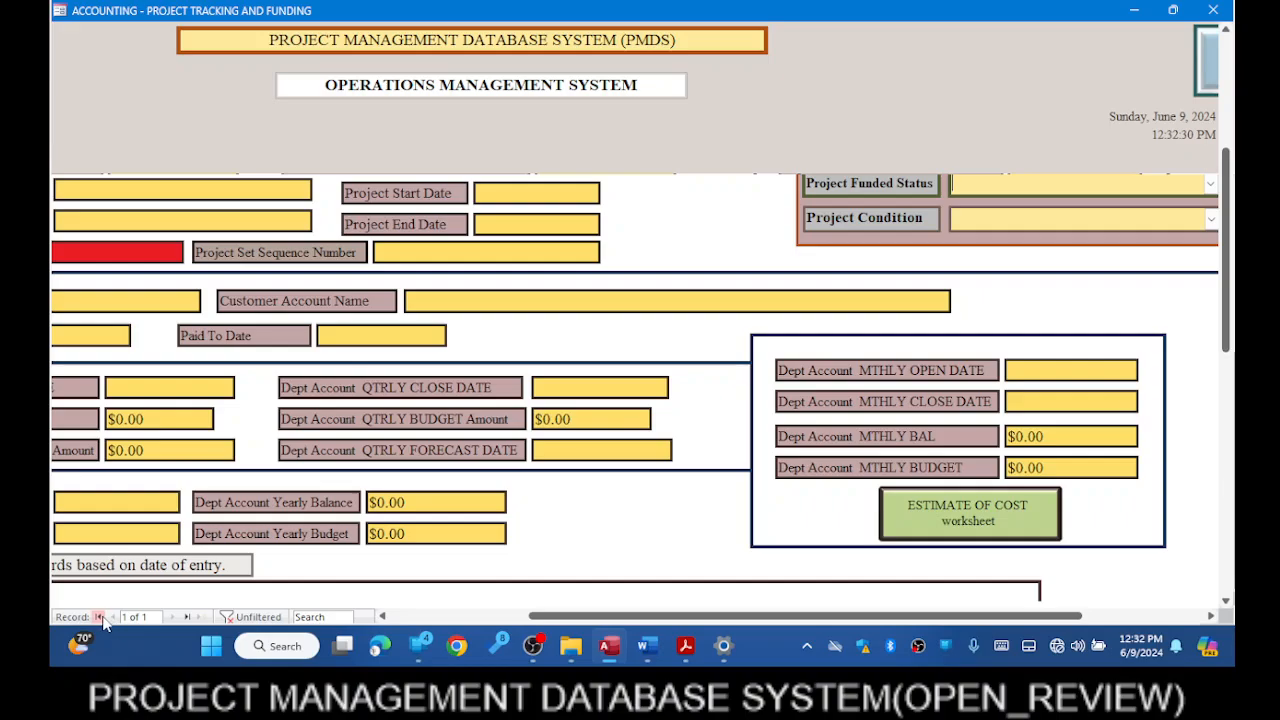
{"action": "left_click_drag", "start_coordinate": [611, 616], "coordinate": [365, 618]}
{"action": "scroll", "coordinate": [495, 522], "scroll_direction": "up", "scroll_amount": 5}
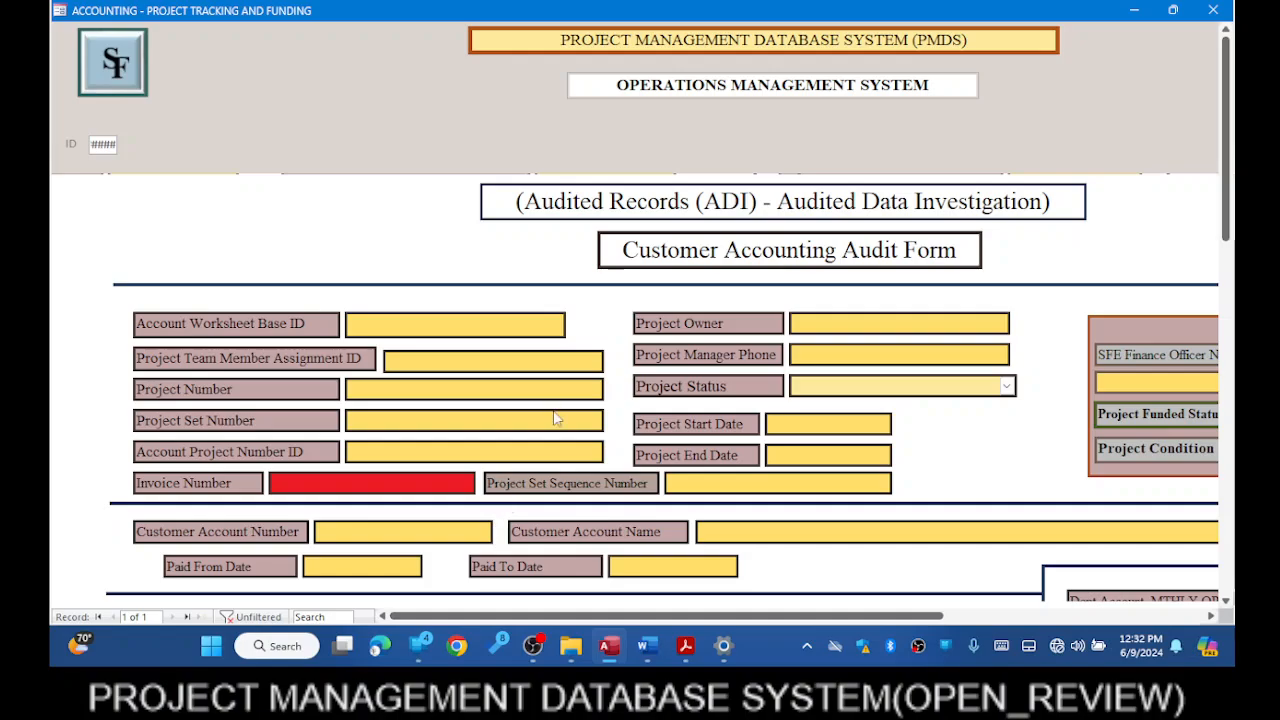
{"action": "scroll", "coordinate": [555, 420], "scroll_direction": "down", "scroll_amount": 5}
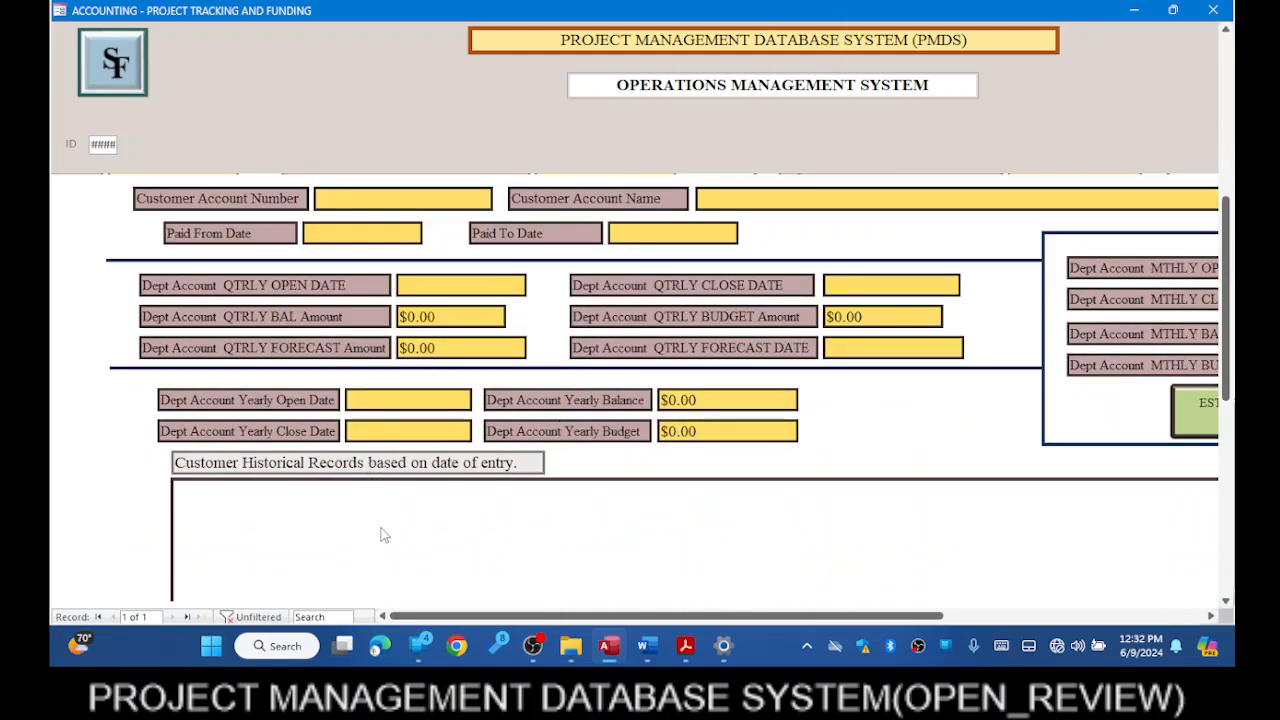
{"action": "right_click", "coordinate": [680, 8]}
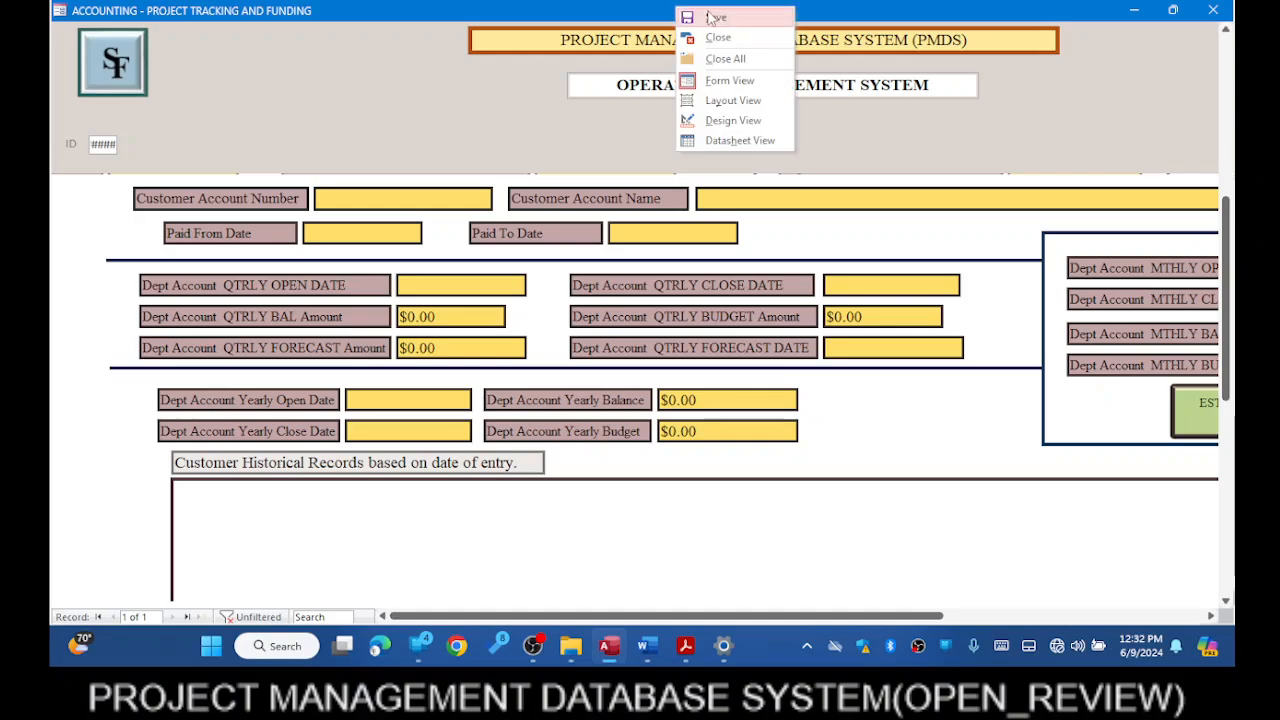
{"action": "left_click", "coordinate": [748, 121]}
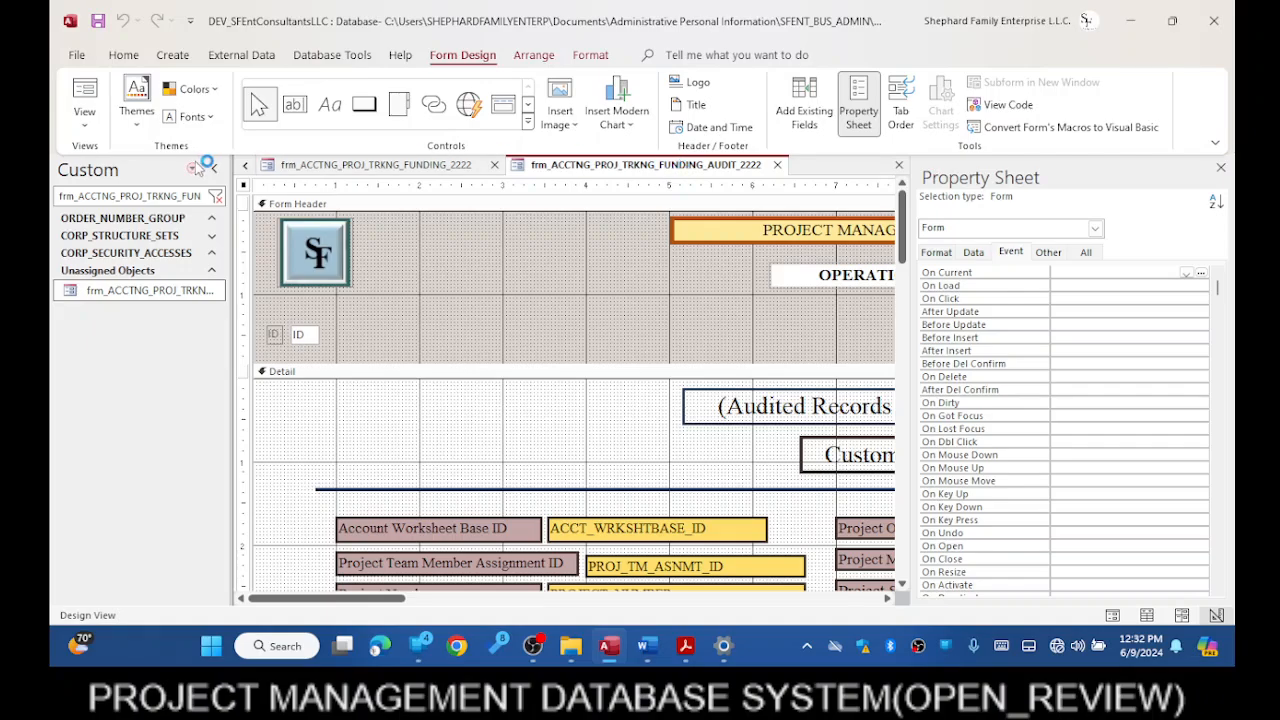
- In frm_PROJECT_ACCTAUDIT_CONTROL_0002, recheck which form the Review Record Details button's On Click macro opens, and close the macro
{"action": "left_click", "coordinate": [245, 165]}
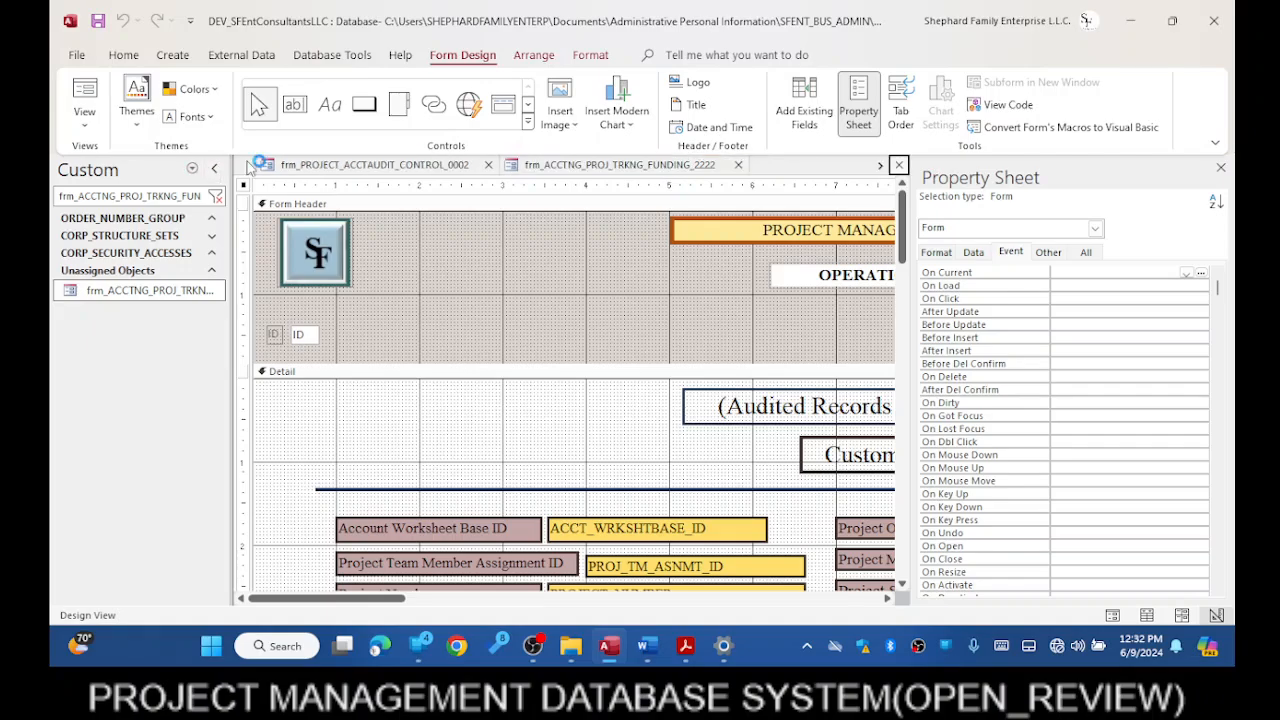
{"action": "left_click", "coordinate": [381, 165]}
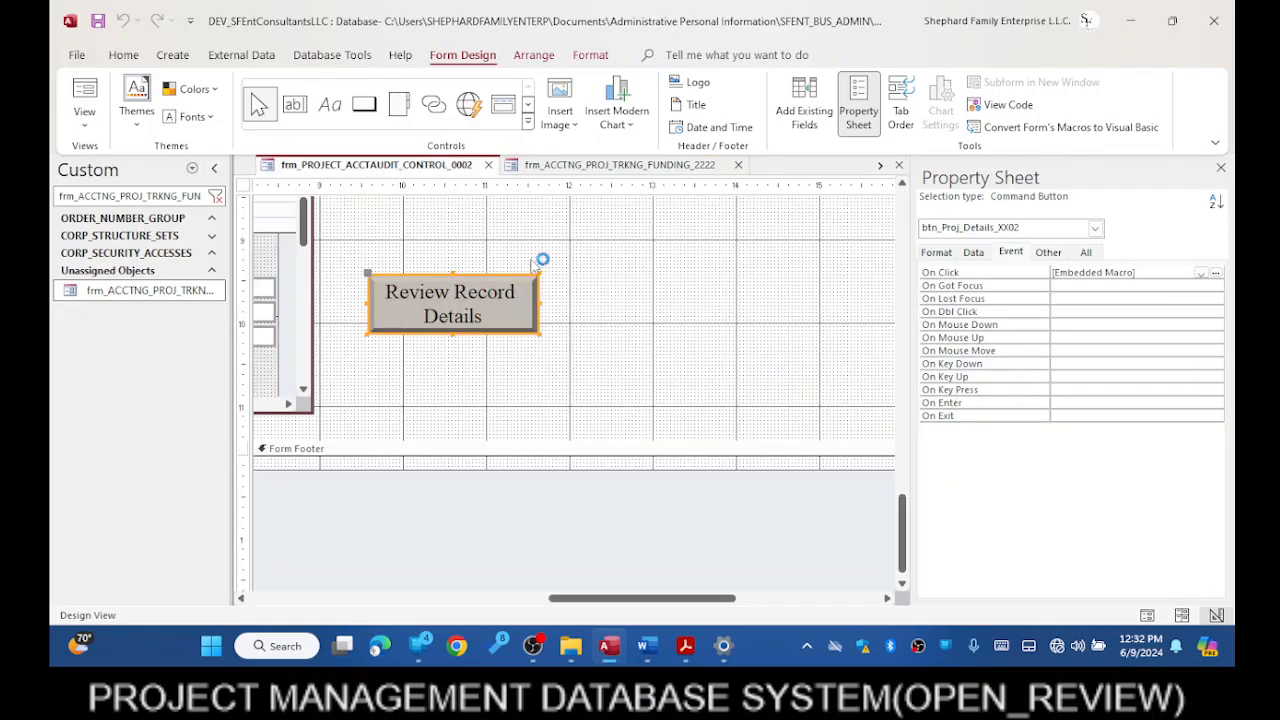
{"action": "scroll", "coordinate": [609, 267], "scroll_direction": "up", "scroll_amount": 5}
{"action": "scroll", "coordinate": [610, 264], "scroll_direction": "down", "scroll_amount": 5}
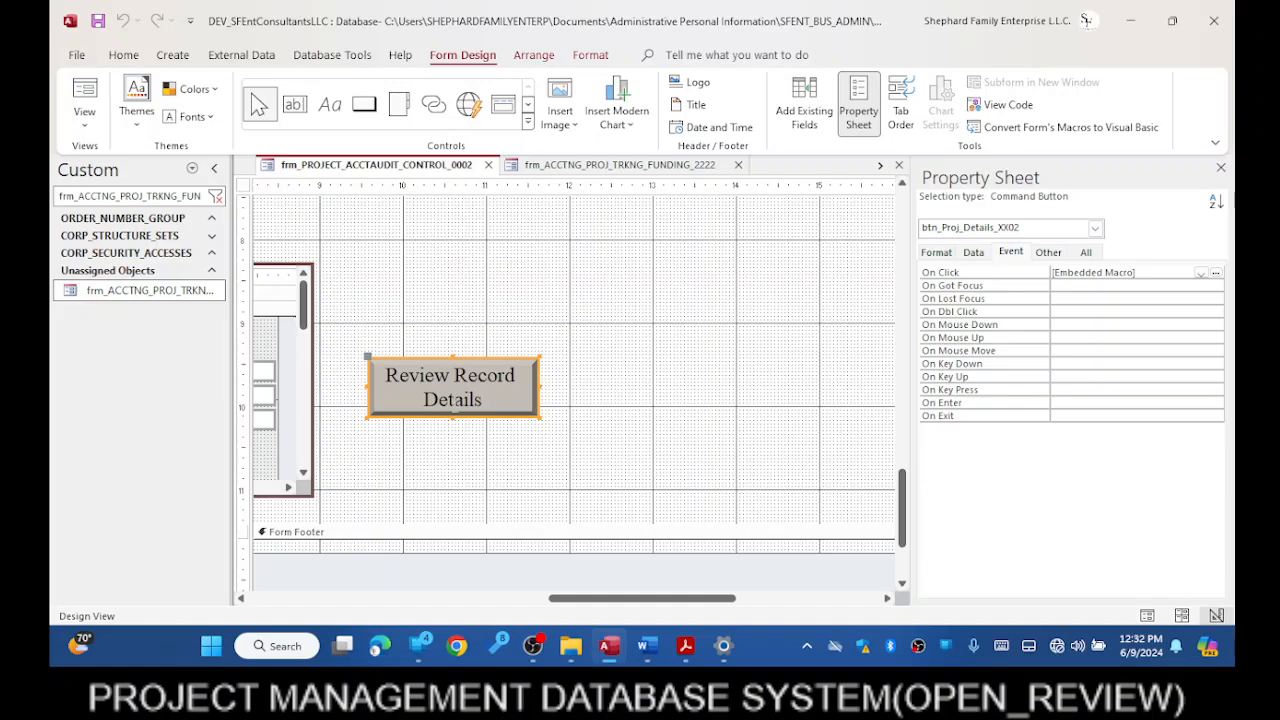
{"action": "left_click", "coordinate": [1216, 272]}
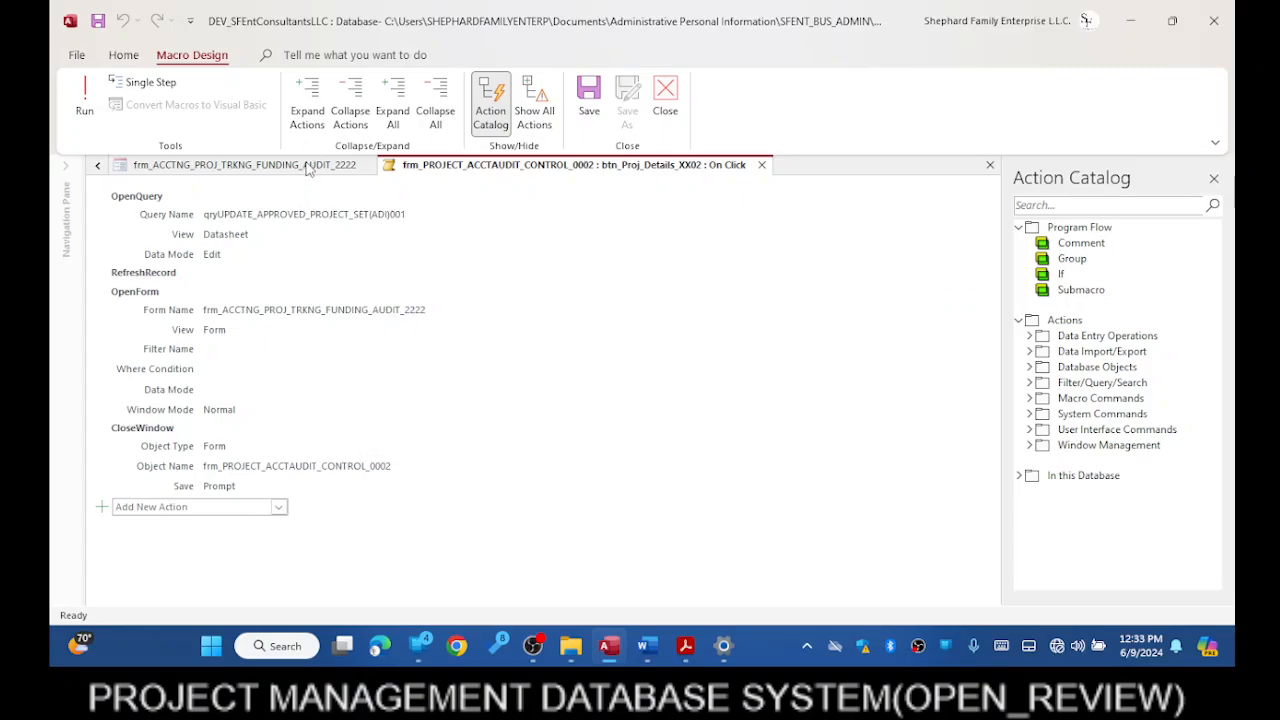
{"action": "left_click", "coordinate": [679, 96]}
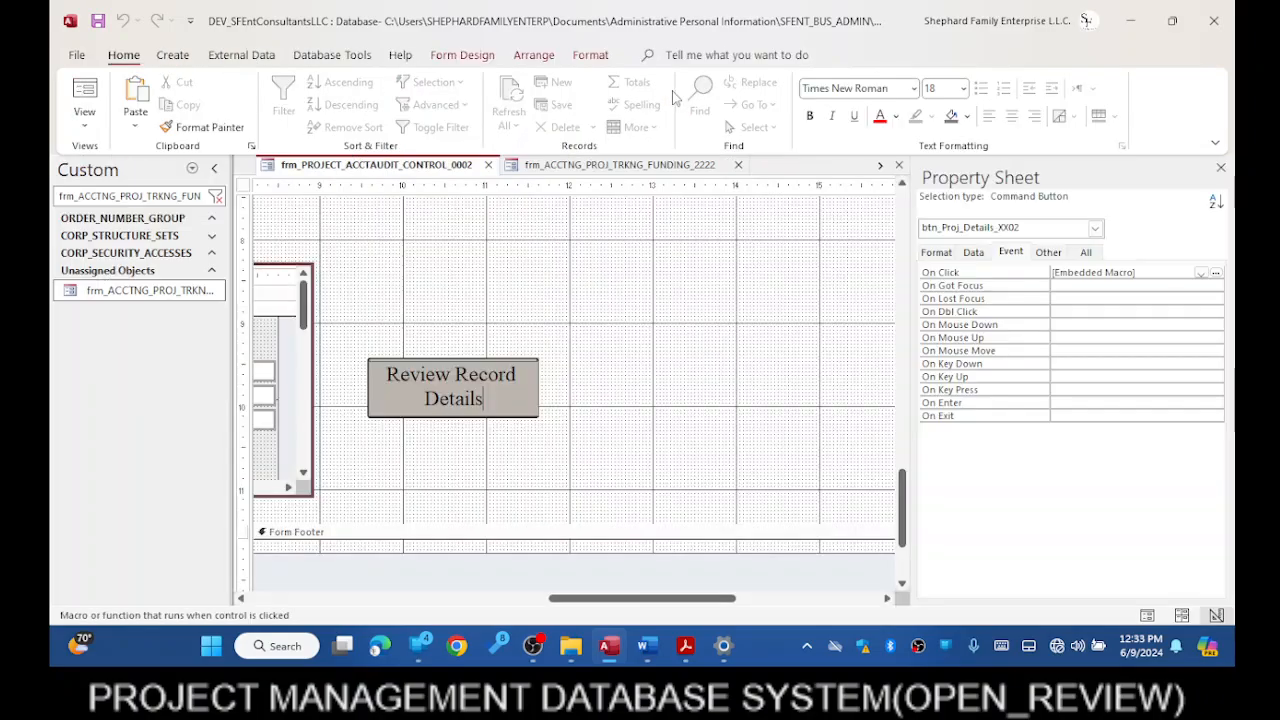
{"action": "left_click", "coordinate": [879, 166]}
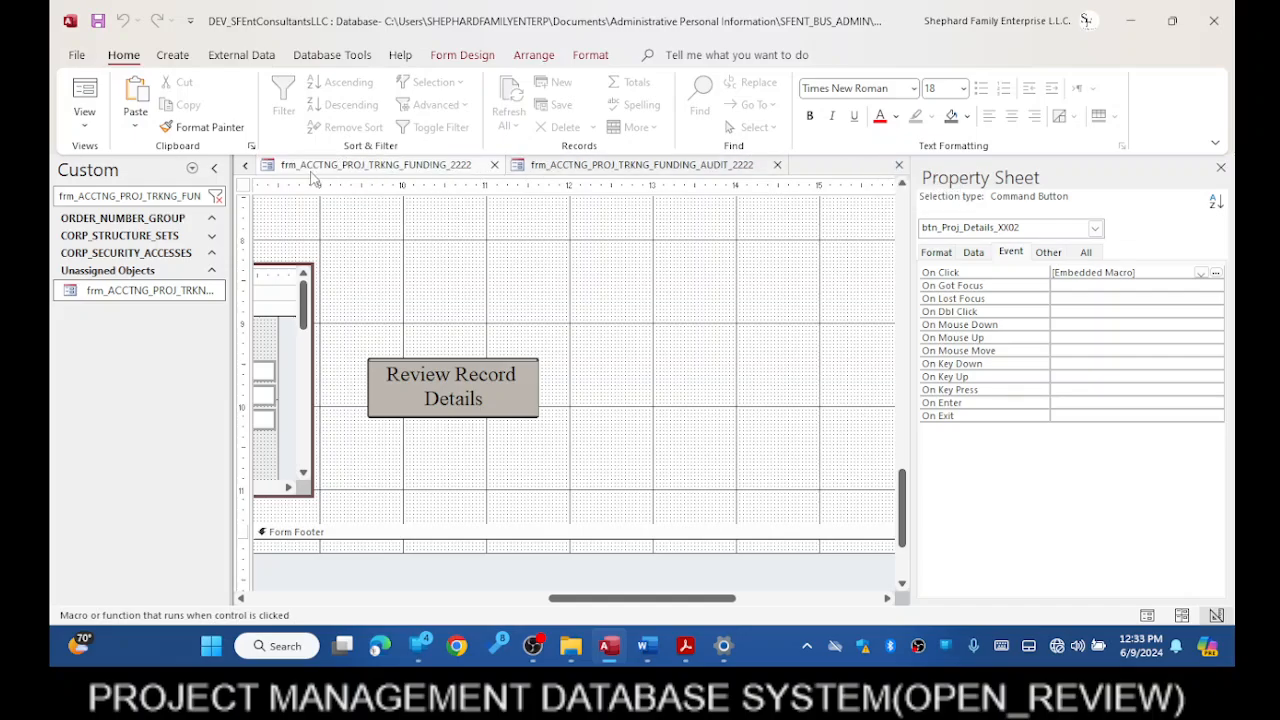
{"action": "left_click", "coordinate": [247, 166]}
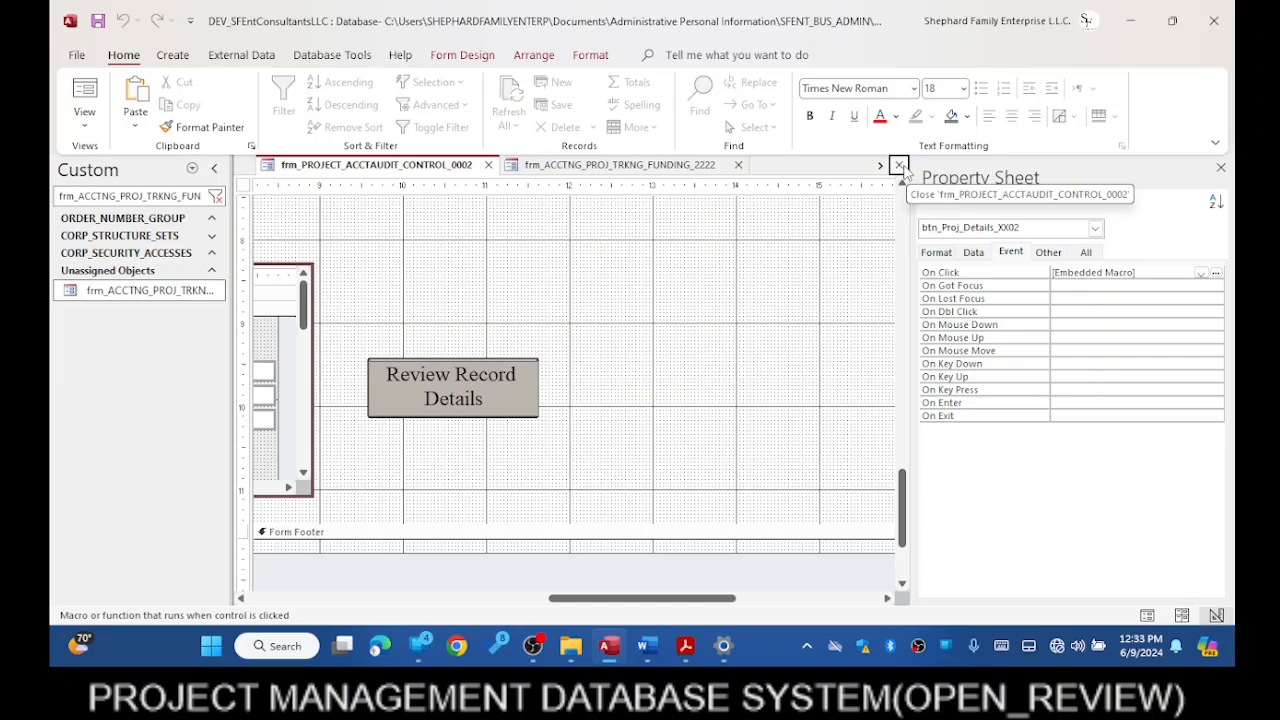
{"action": "left_click", "coordinate": [899, 165]}
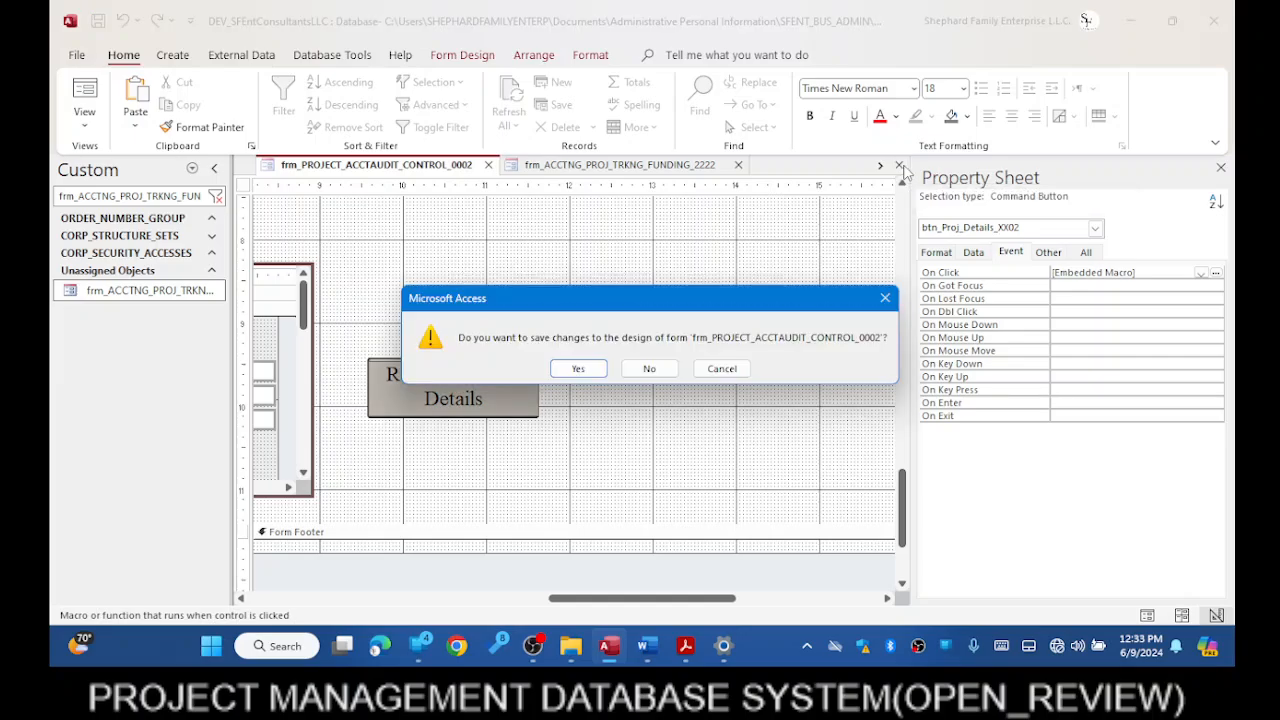
{"action": "left_click", "coordinate": [733, 374]}
{"action": "left_click", "coordinate": [899, 165]}
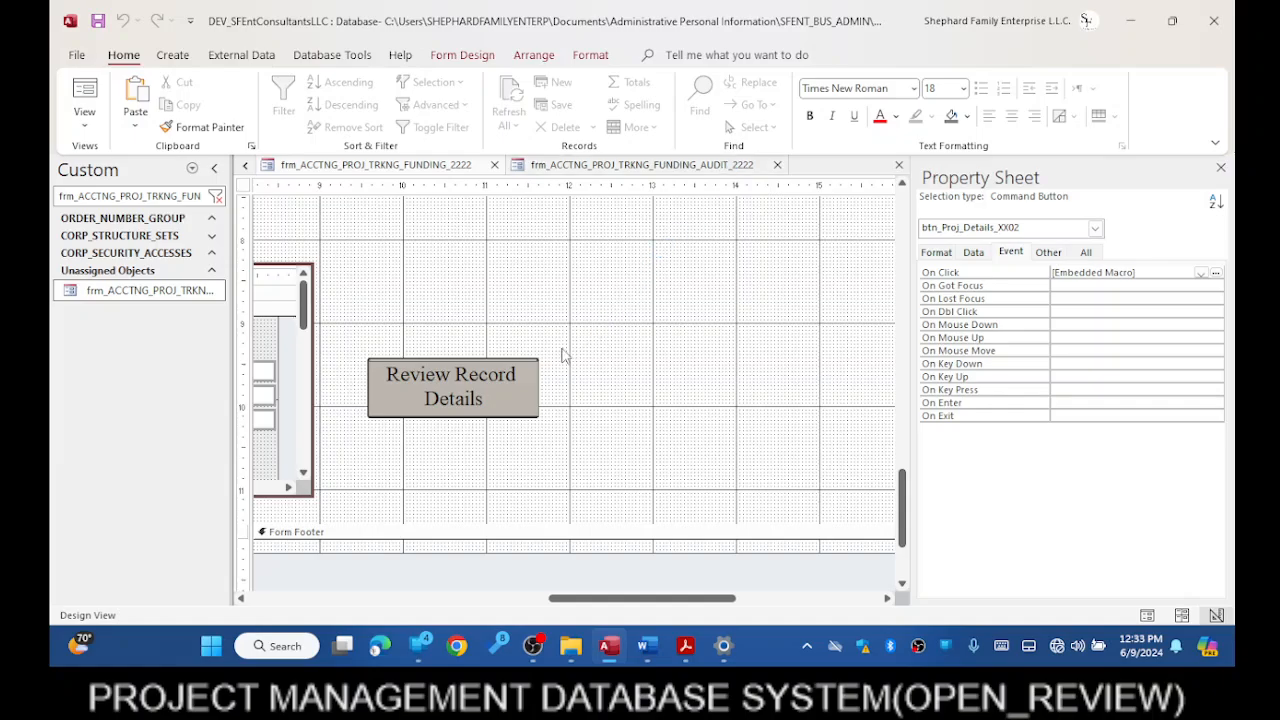
- Examine the OpenQuery, OpenForm and CloseWindow actions in the Review Record Details button's On Click macro, and close the macro
{"action": "left_click", "coordinate": [1216, 273]}
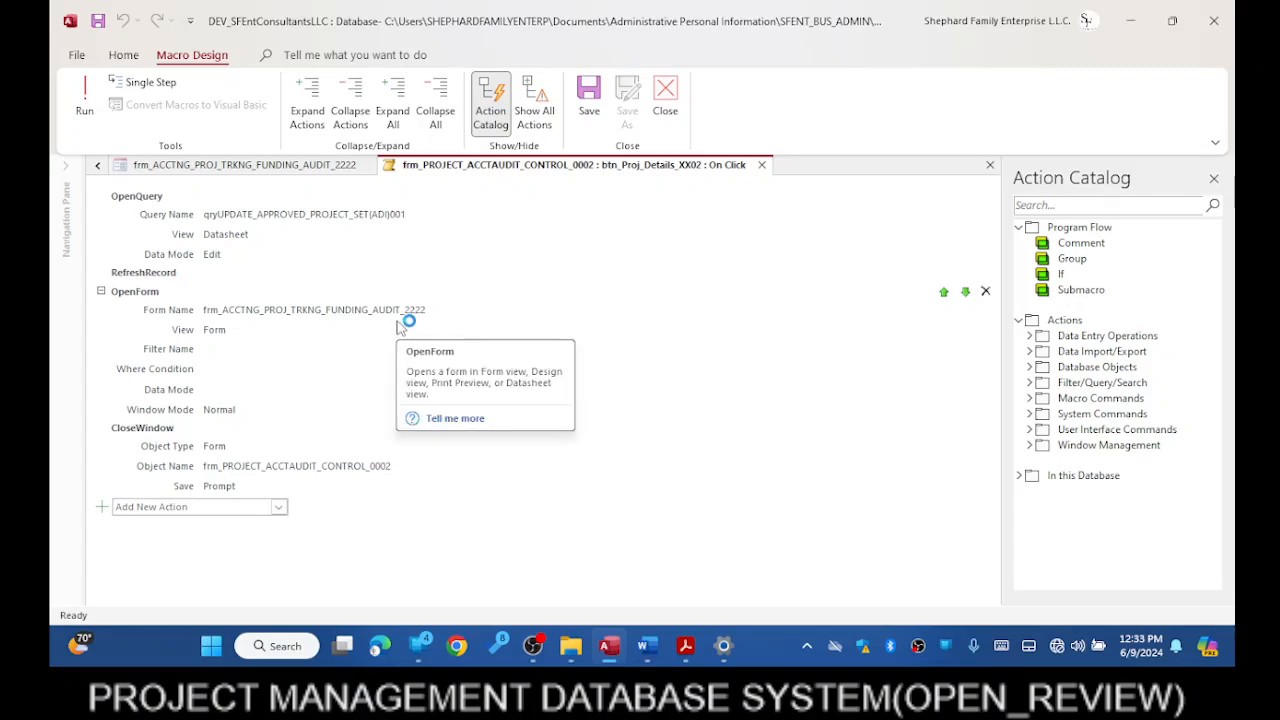
{"action": "left_click", "coordinate": [364, 433]}
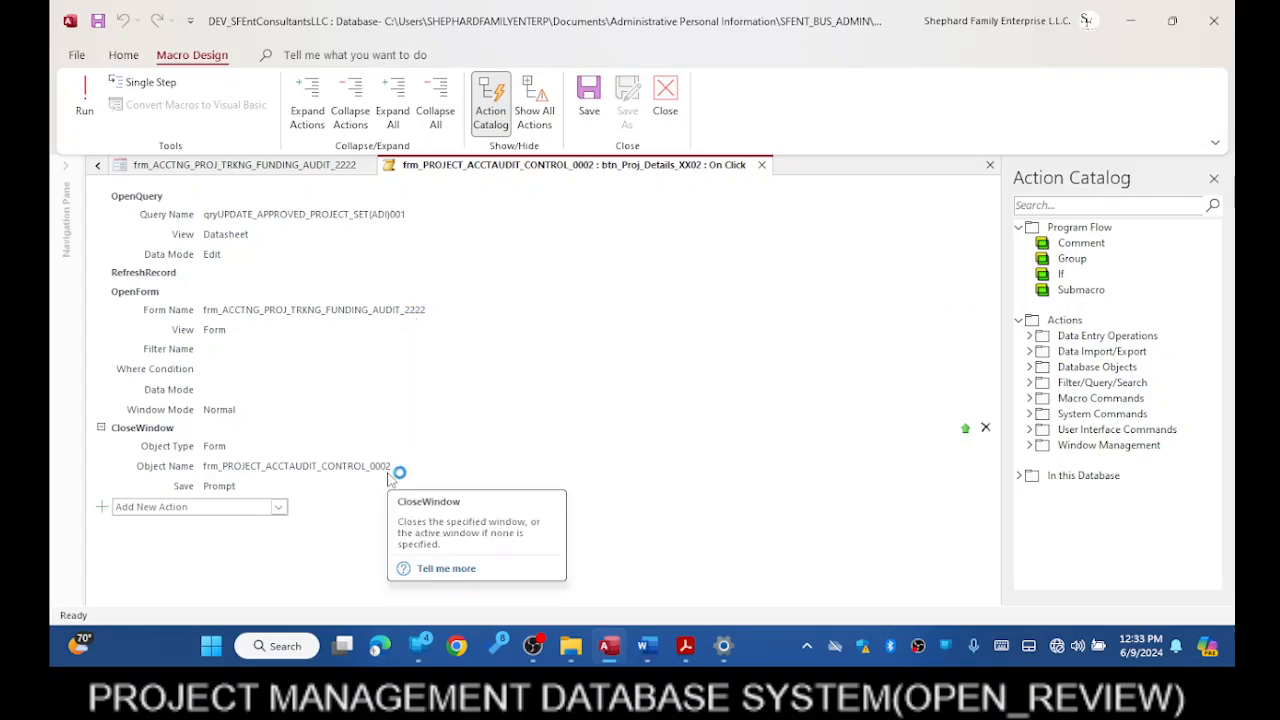
{"action": "left_click", "coordinate": [97, 166]}
{"action": "left_click", "coordinate": [97, 166]}
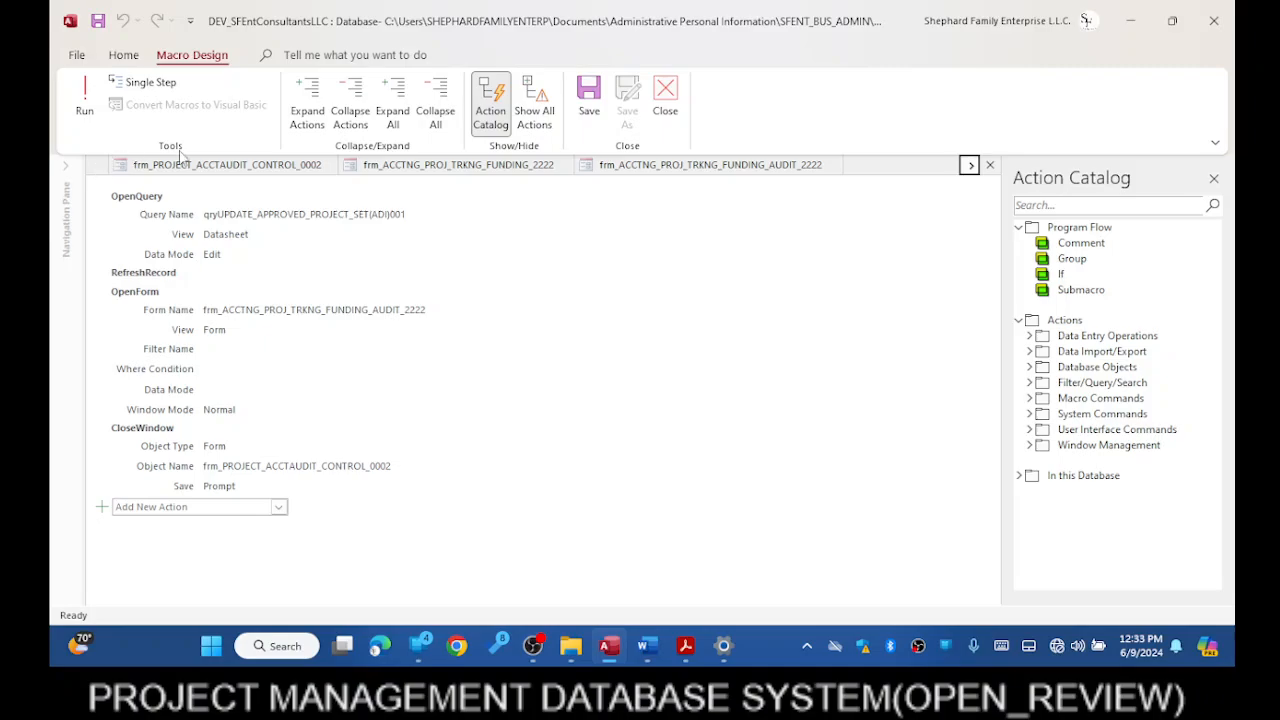
{"action": "left_click", "coordinate": [665, 100]}
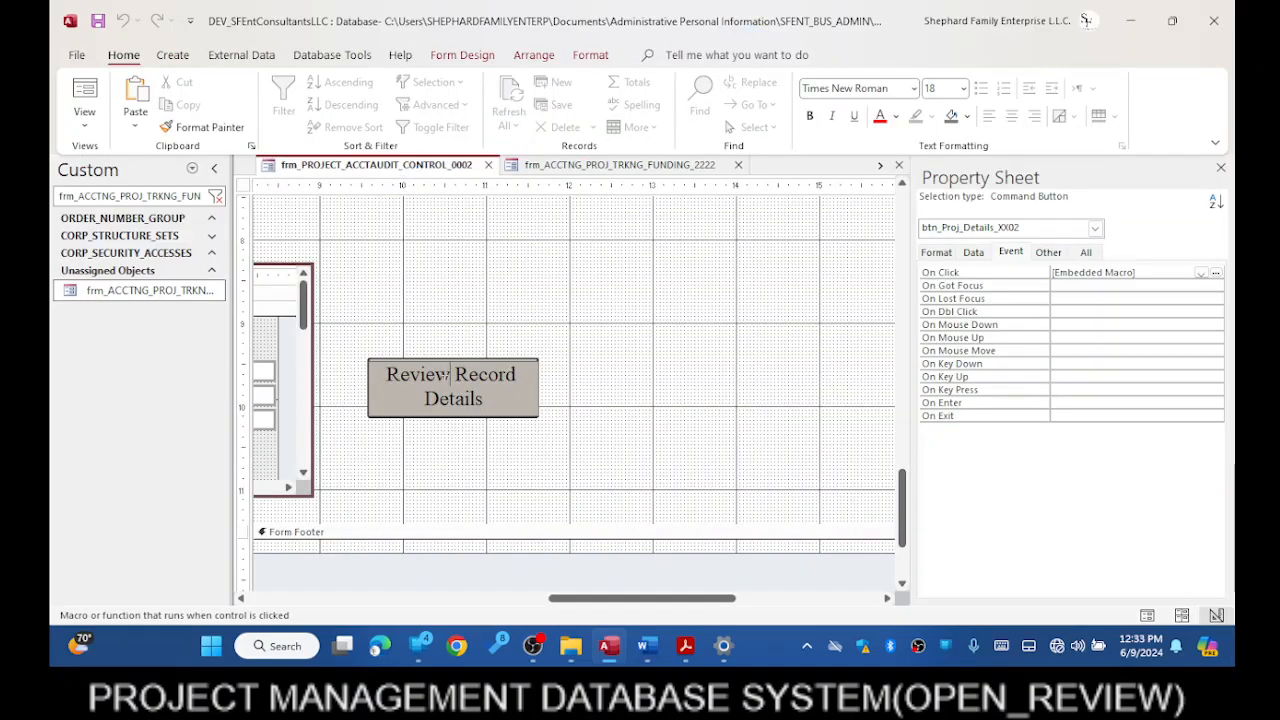
{"action": "left_click", "coordinate": [1216, 272]}
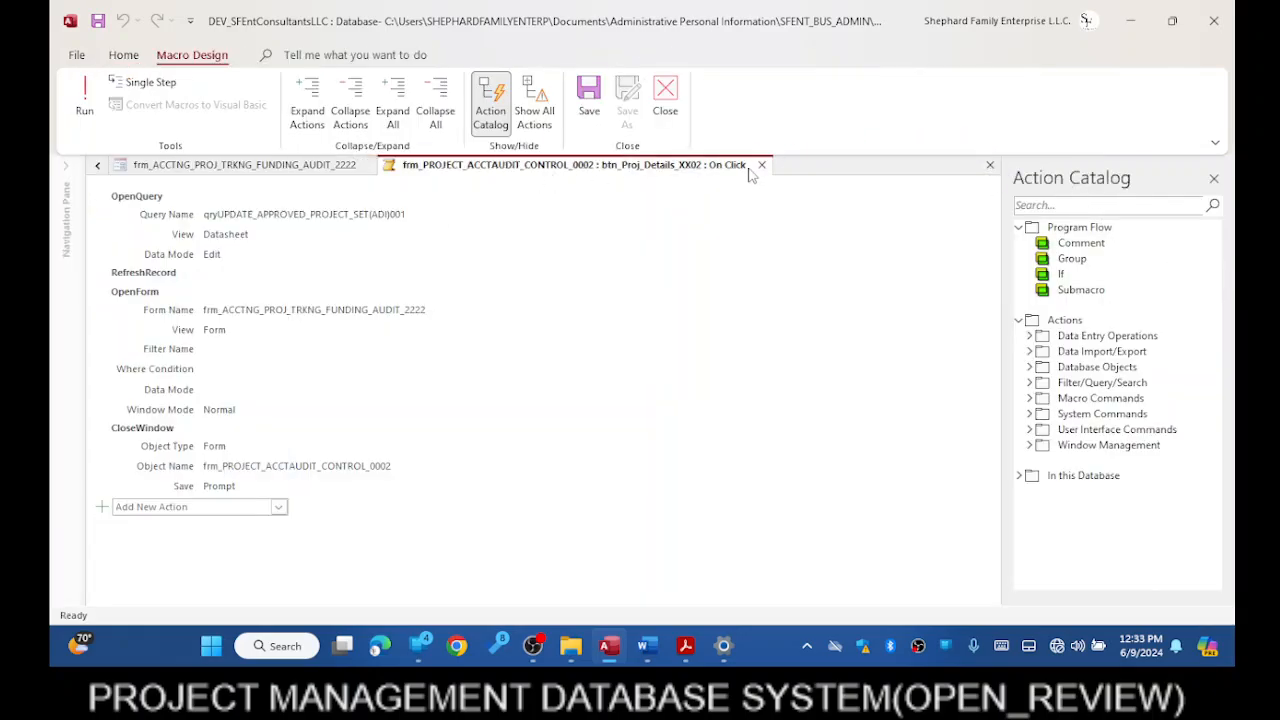
{"action": "left_click", "coordinate": [668, 92]}
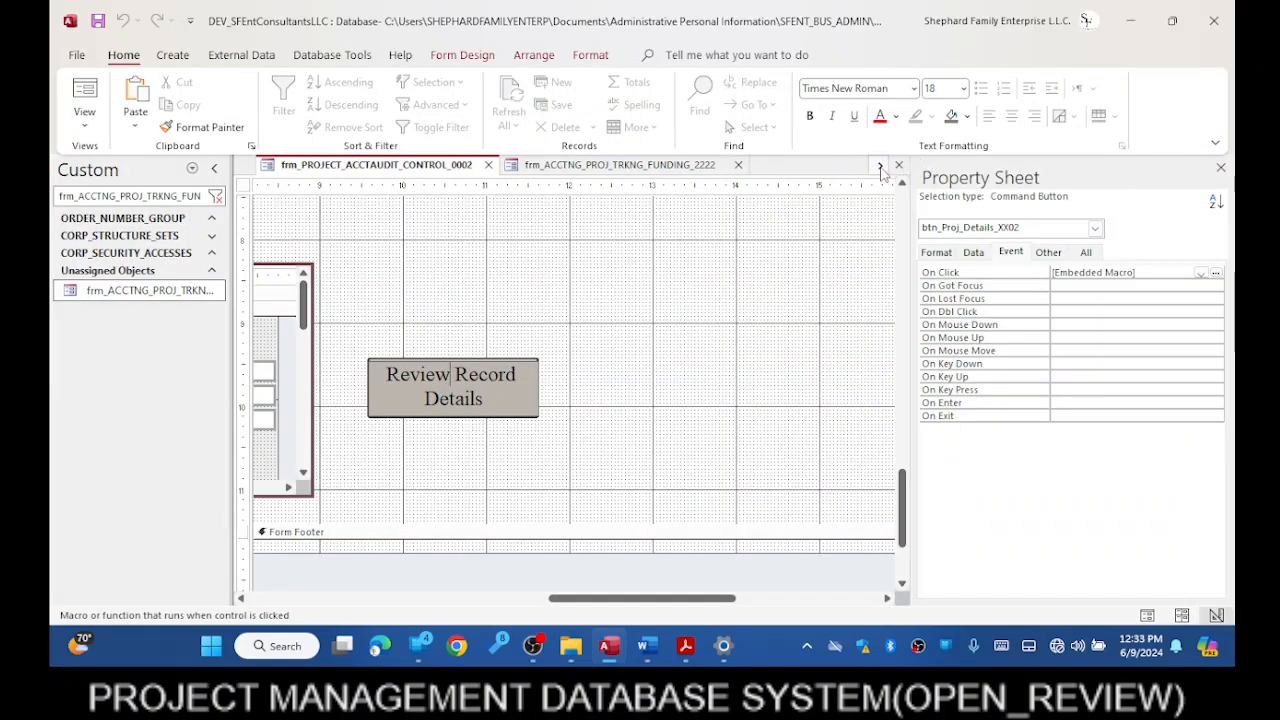
- In frm_ACCTNG_PROJ_TRKNG_FUNDING_2222, inspect the OpenForm target and Where Condition in the Customer Project Account Budget button's macro, and close it
{"action": "left_click", "coordinate": [650, 165]}
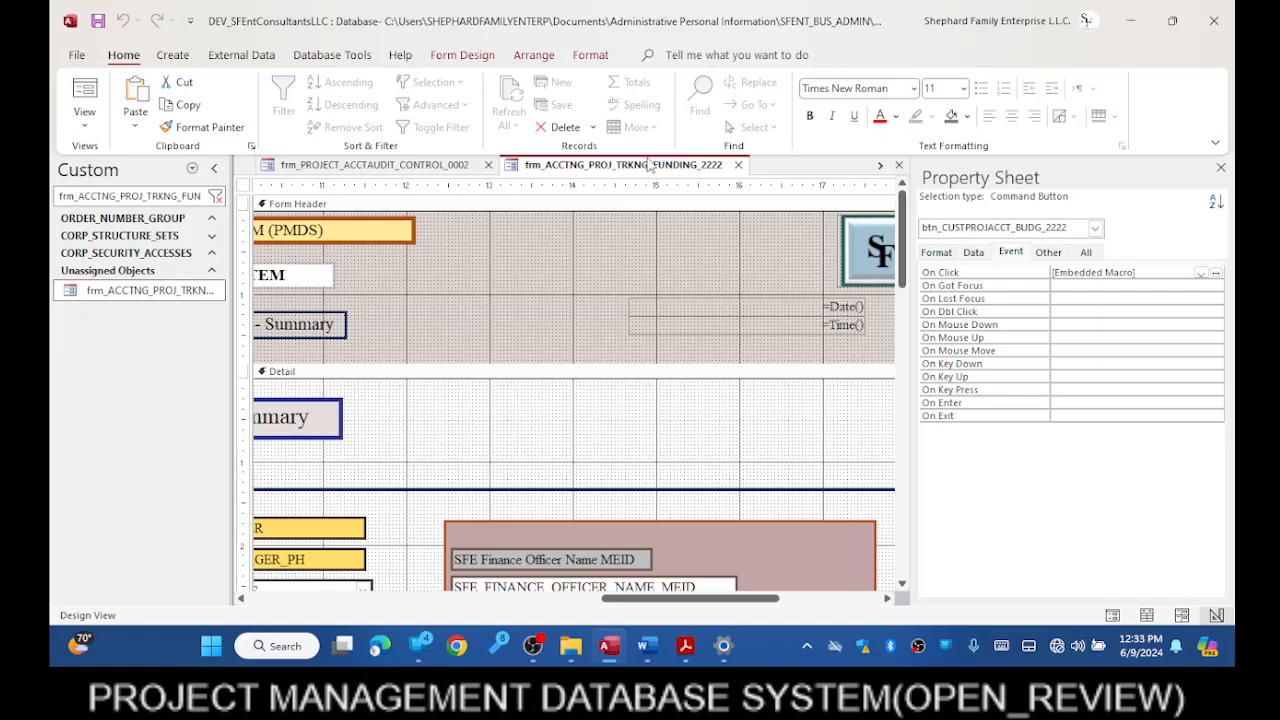
{"action": "scroll", "coordinate": [640, 187], "scroll_direction": "down", "scroll_amount": 10}
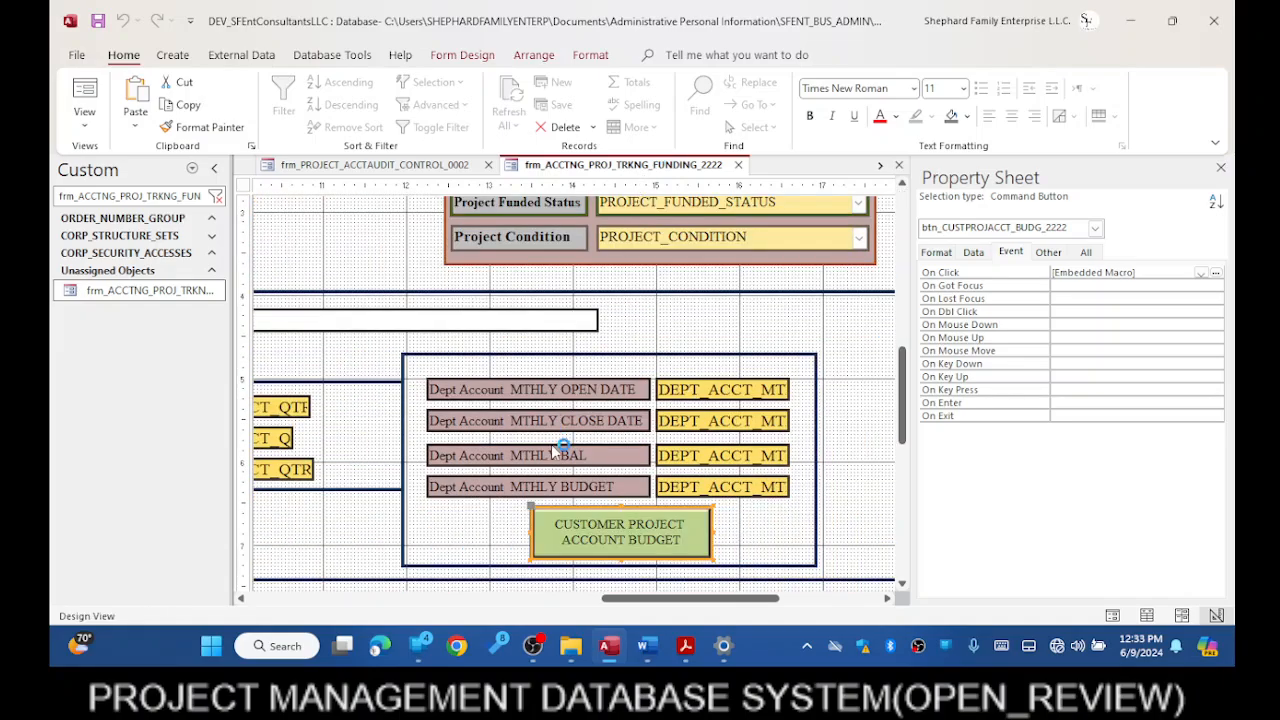
{"action": "left_click", "coordinate": [1215, 273]}
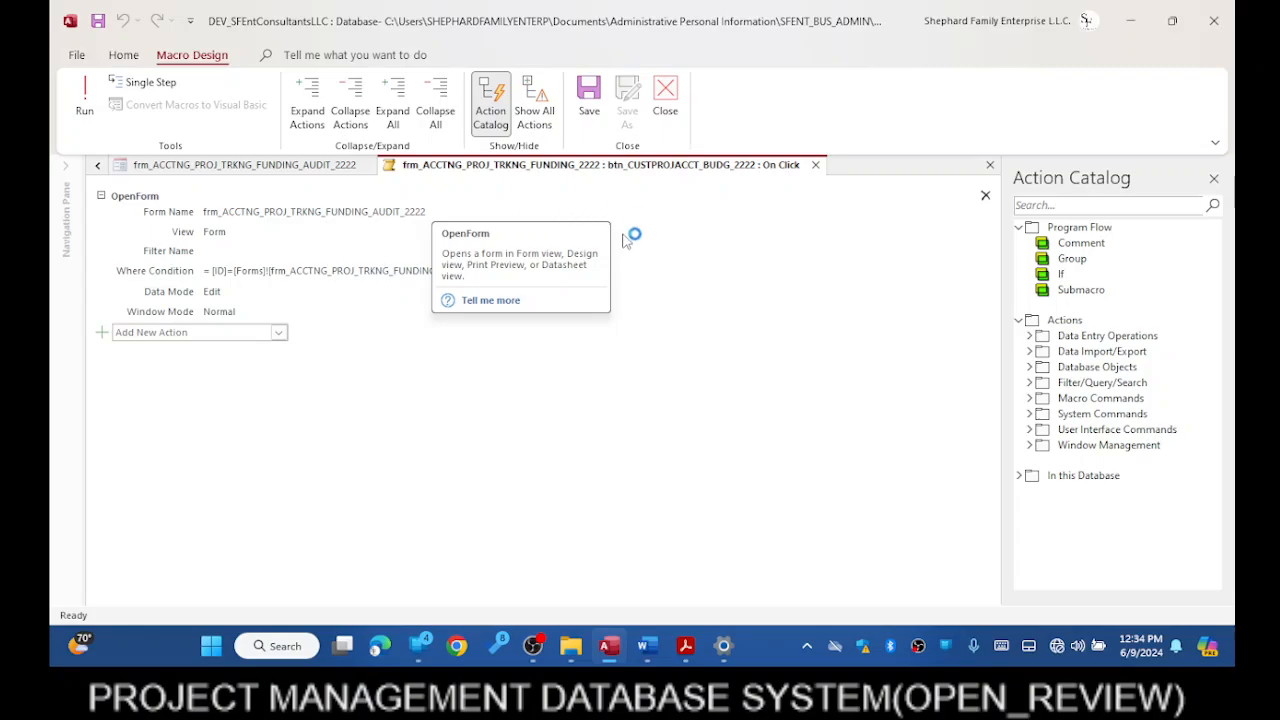
{"action": "left_click", "coordinate": [666, 100]}
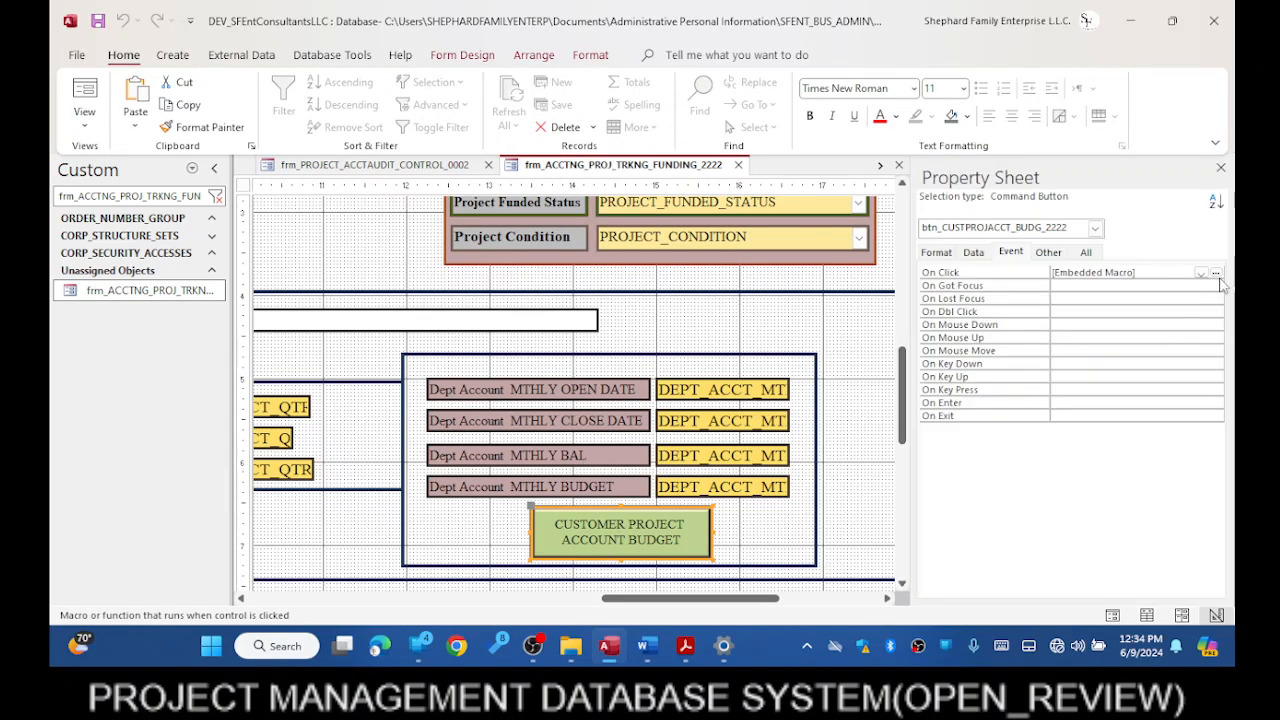
{"action": "left_click", "coordinate": [1216, 274]}
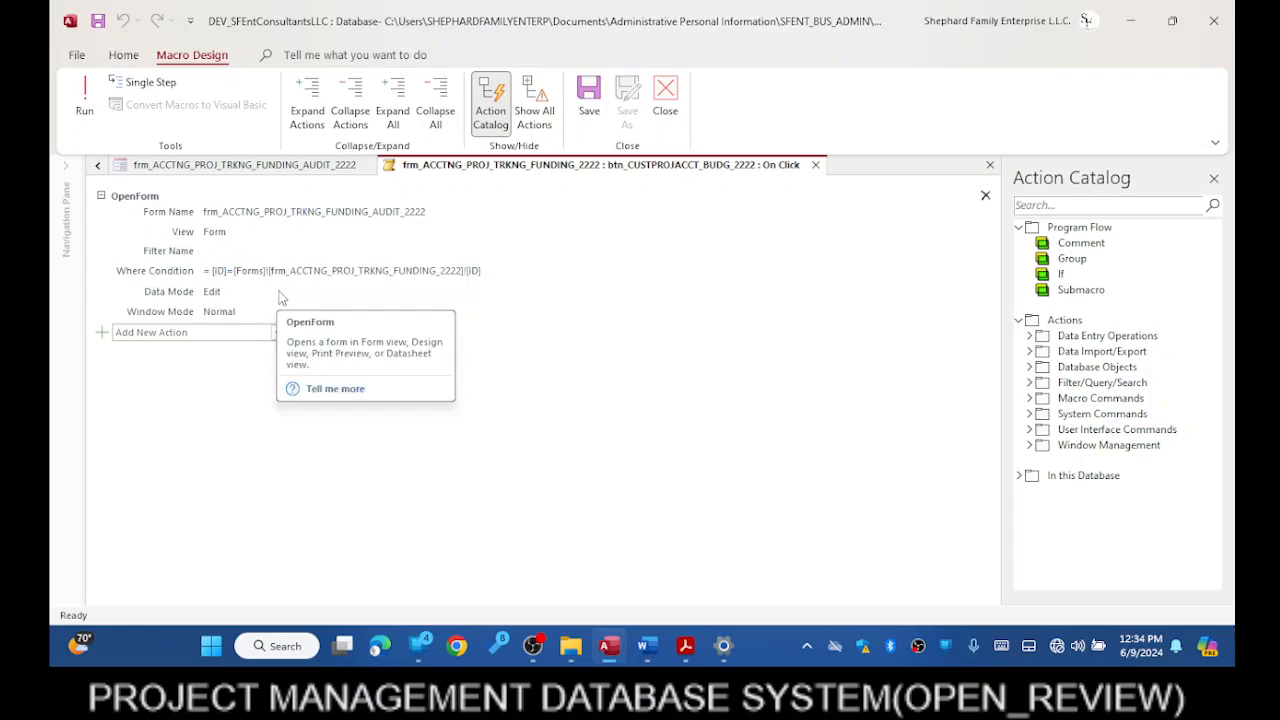
{"action": "left_click", "coordinate": [675, 92]}
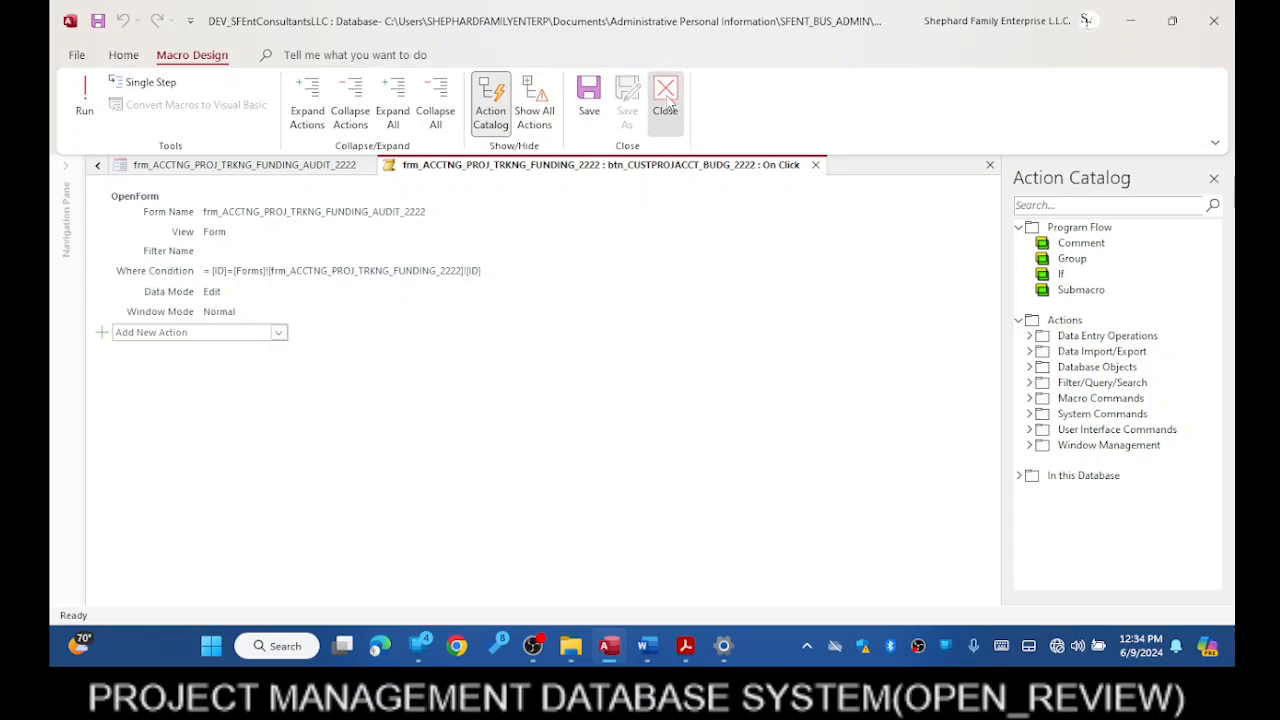
{"action": "scroll", "coordinate": [389, 340], "scroll_direction": "up", "scroll_amount": 10}
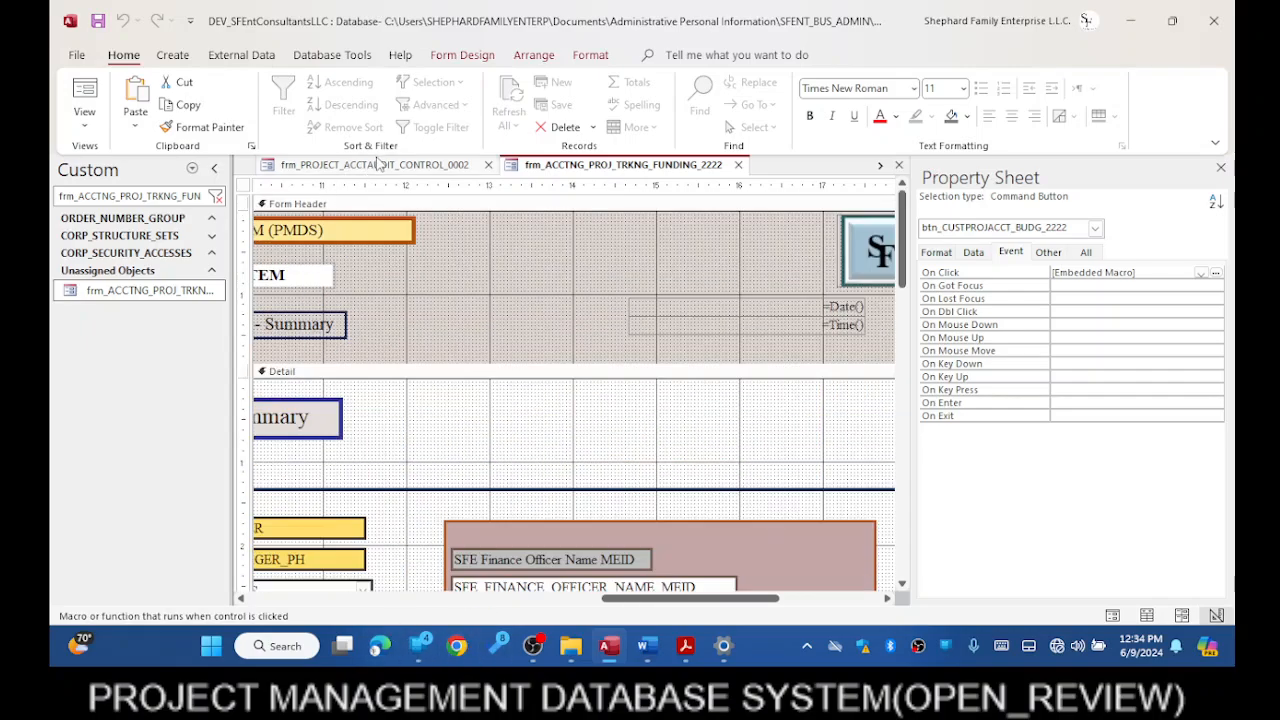
- Compare the monthly account section of frm_ACCTNG_PROJ_TRKNG_FUNDING_2222 with the account fields and worksheet button in frm_ACCTNG_PROJ_TRKNG_FUNDING_AUDIT_2222
{"action": "left_click", "coordinate": [881, 168]}
{"action": "scroll", "coordinate": [743, 238], "scroll_direction": "down", "scroll_amount": 8}
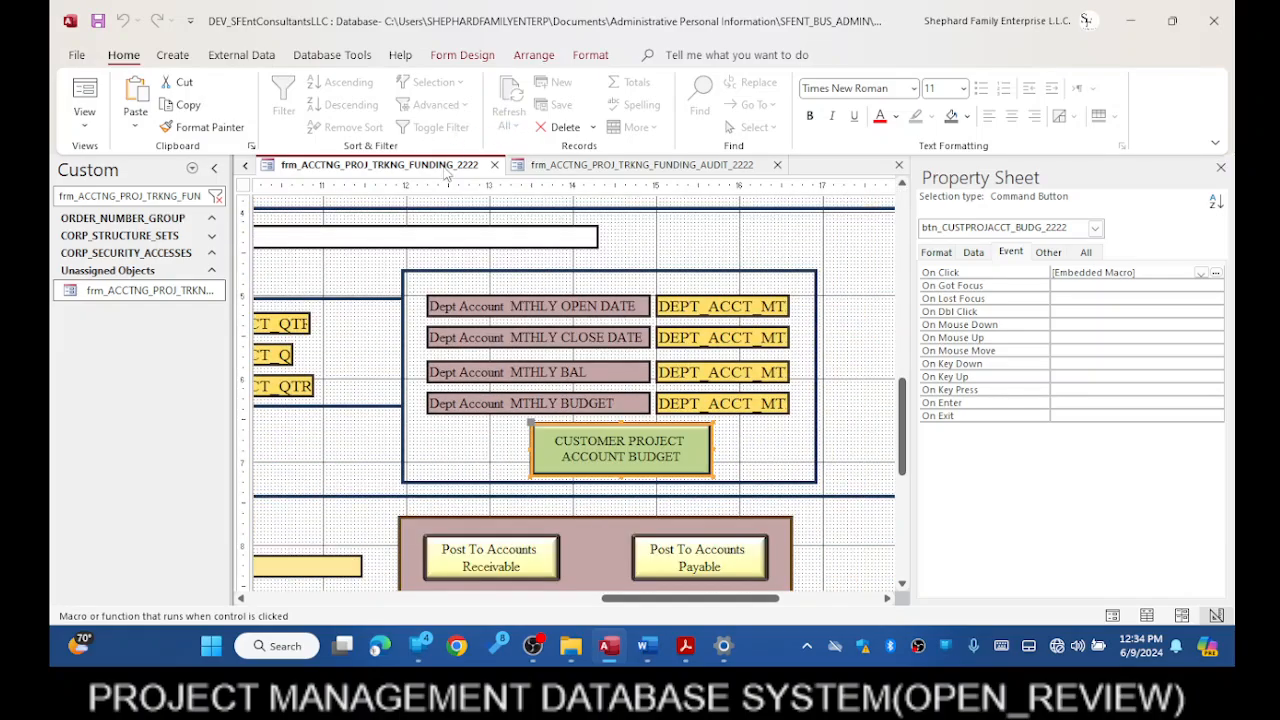
{"action": "left_click", "coordinate": [612, 165]}
{"action": "scroll", "coordinate": [630, 242], "scroll_direction": "down", "scroll_amount": 5}
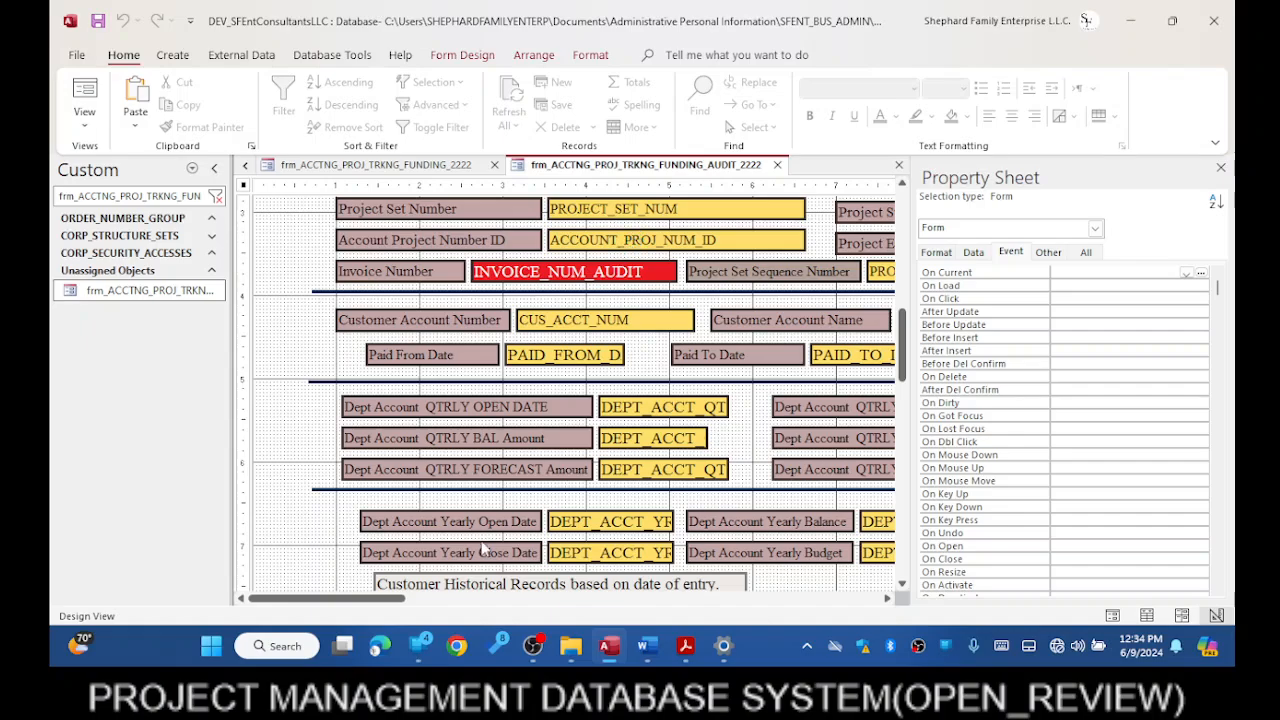
{"action": "left_click_drag", "start_coordinate": [392, 598], "coordinate": [625, 598]}
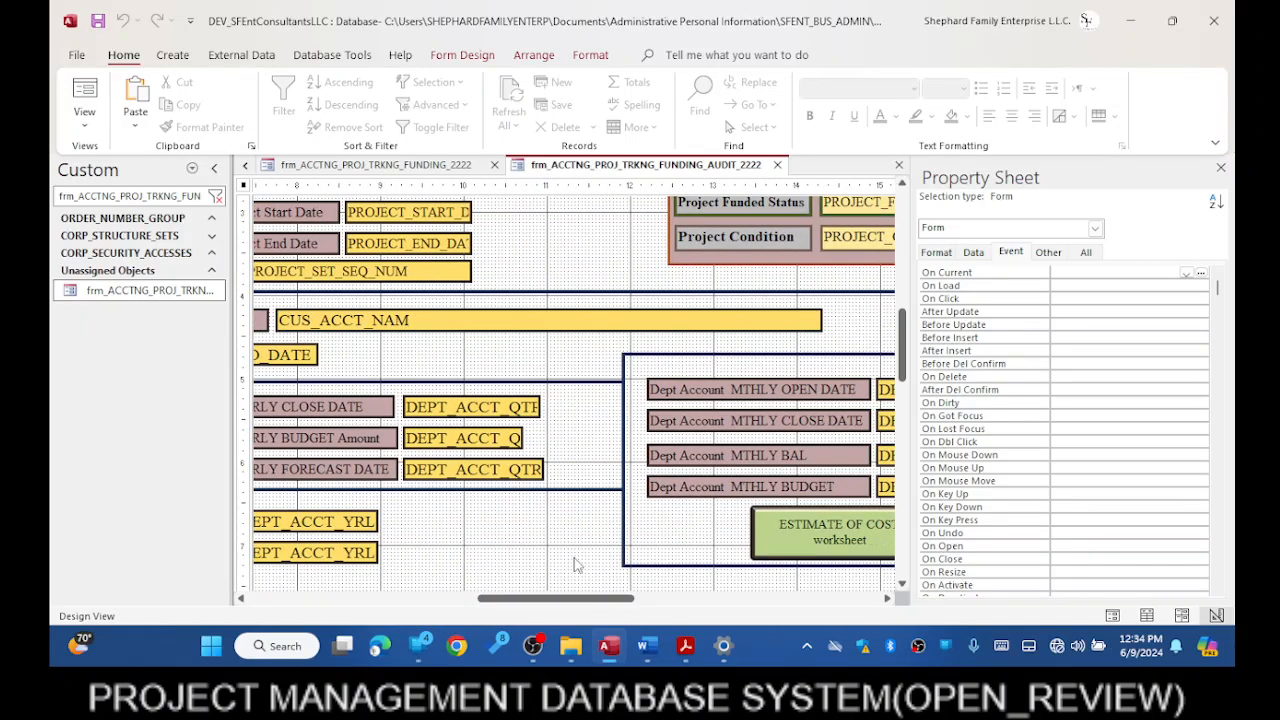
- Return to frm_PROJECT_ACCTAUDIT_CONTROL_0002 and examine the fields of its Research Audit Form Details subform
{"action": "left_click", "coordinate": [247, 167]}
{"action": "left_click", "coordinate": [352, 166]}
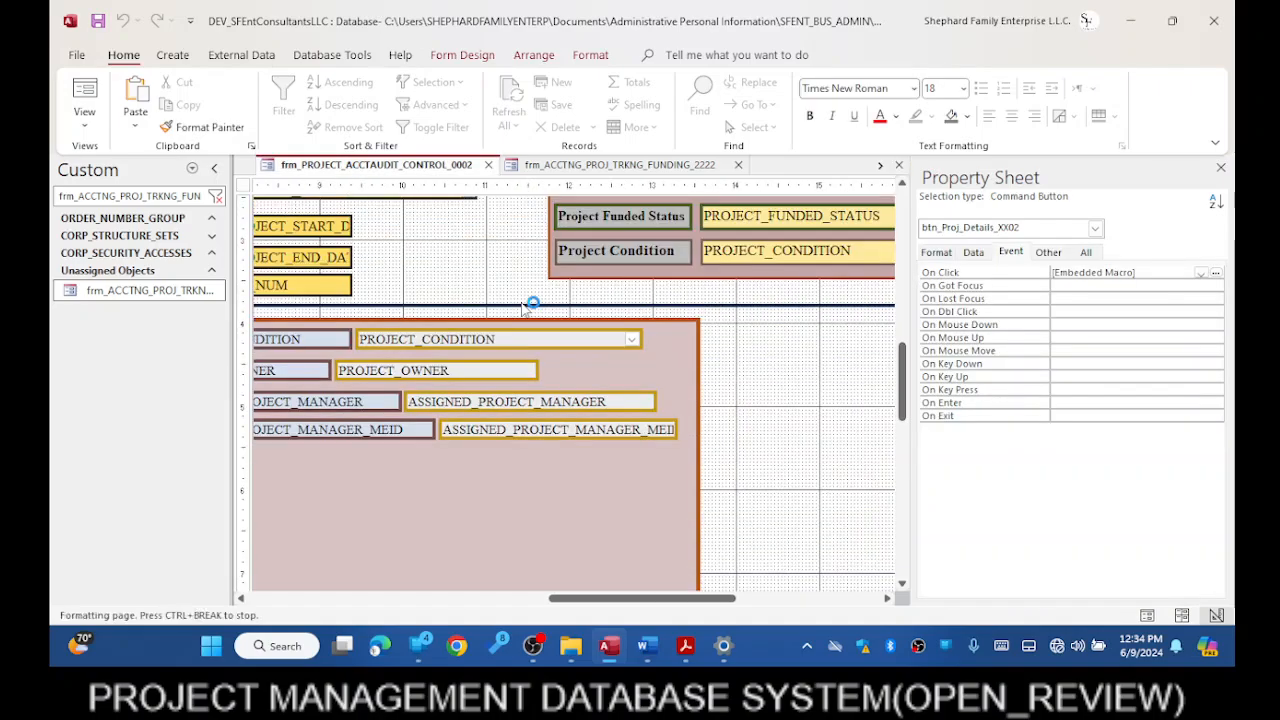
{"action": "left_click_drag", "start_coordinate": [602, 598], "coordinate": [403, 562]}
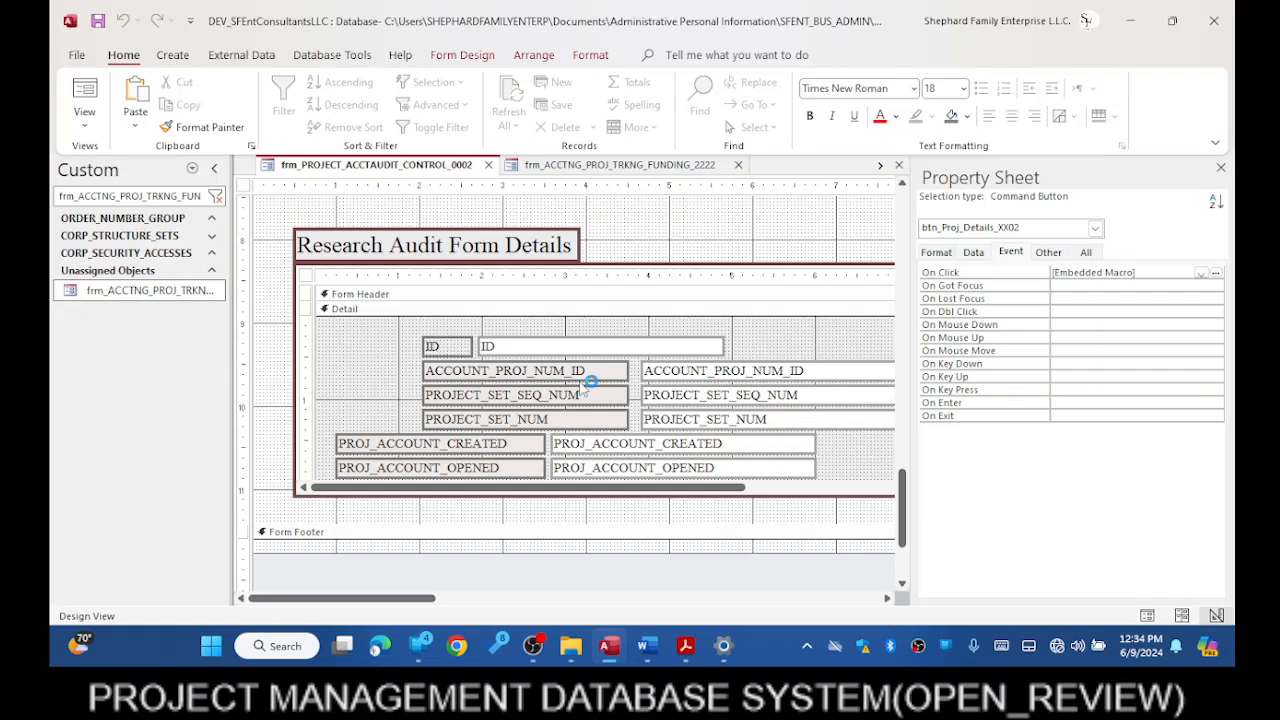
{"action": "scroll", "coordinate": [590, 350], "scroll_direction": "down", "scroll_amount": 5}
{"action": "scroll", "coordinate": [584, 348], "scroll_direction": "up", "scroll_amount": 3}
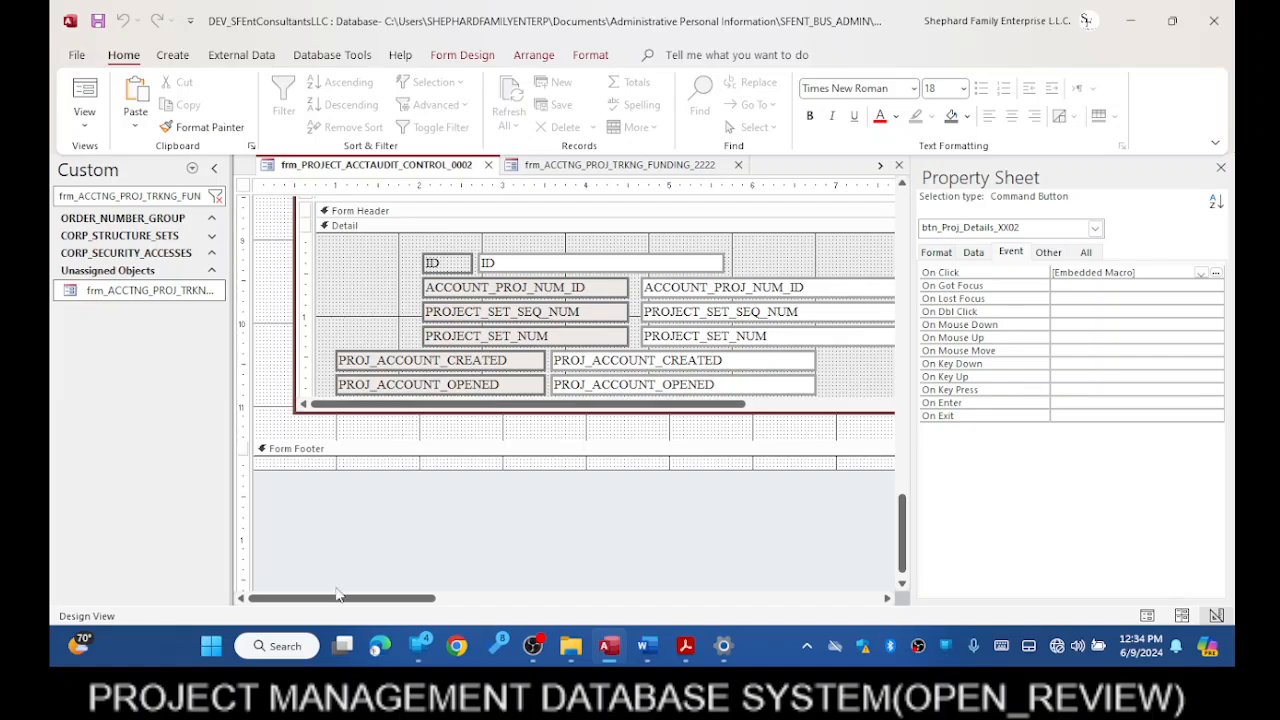
- Switch to Google Chrome and open it with the Shephard Family Enterprise business profile in the first row
{"action": "left_click", "coordinate": [456, 648]}
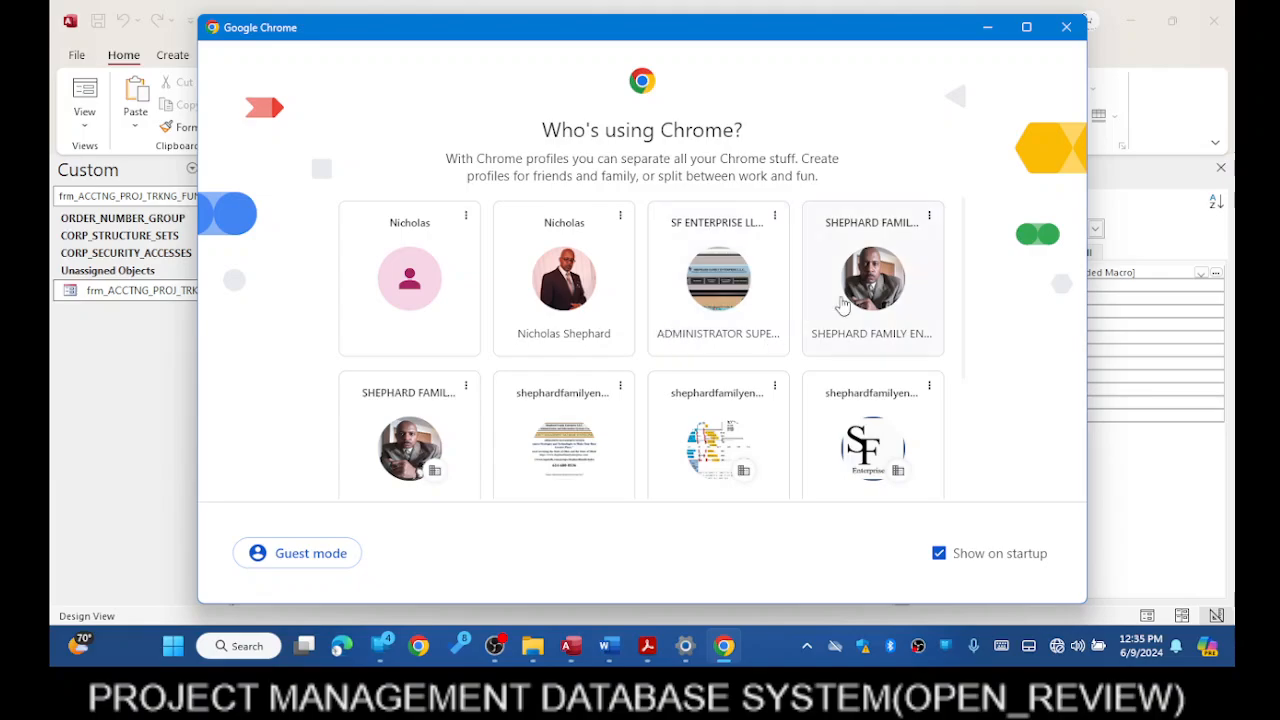
{"action": "left_click", "coordinate": [843, 305]}
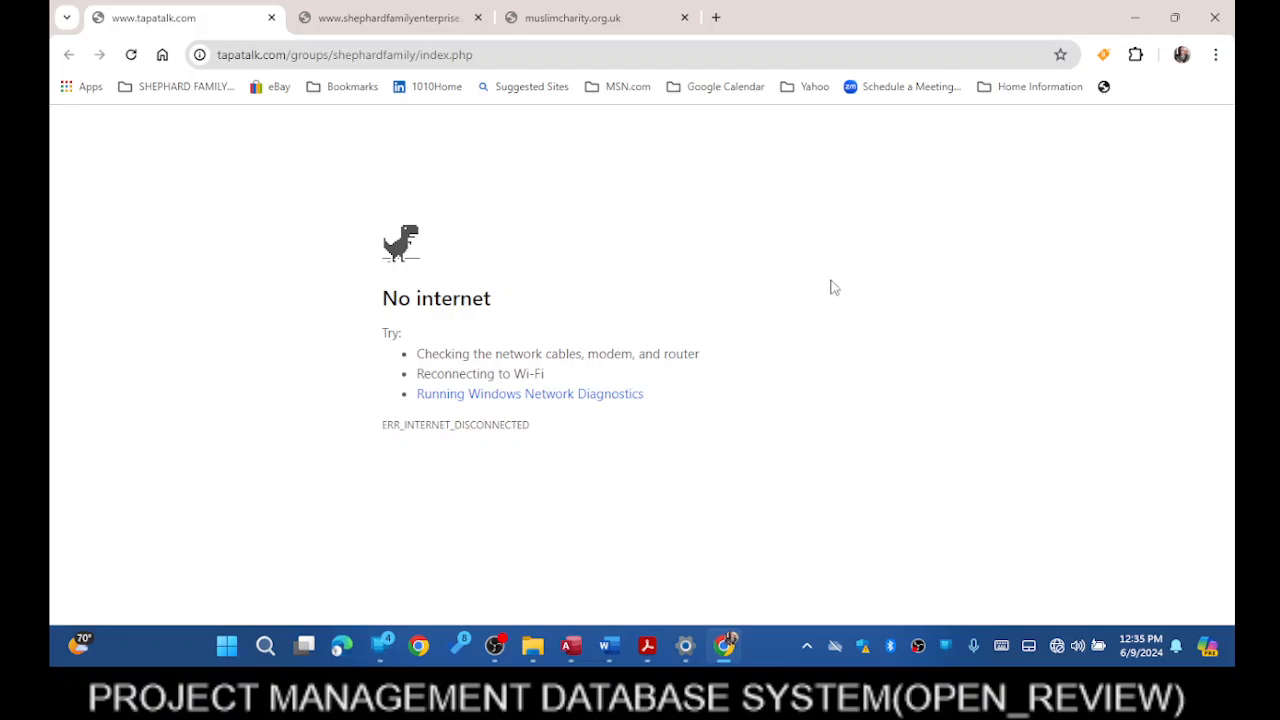
- Try to connect the computer to the SHEPHARDFAMILYENTERPRISELLC-iPAD Wi-Fi network, and dismiss the attempt
{"action": "left_click", "coordinate": [1057, 646]}
{"action": "left_click", "coordinate": [997, 203]}
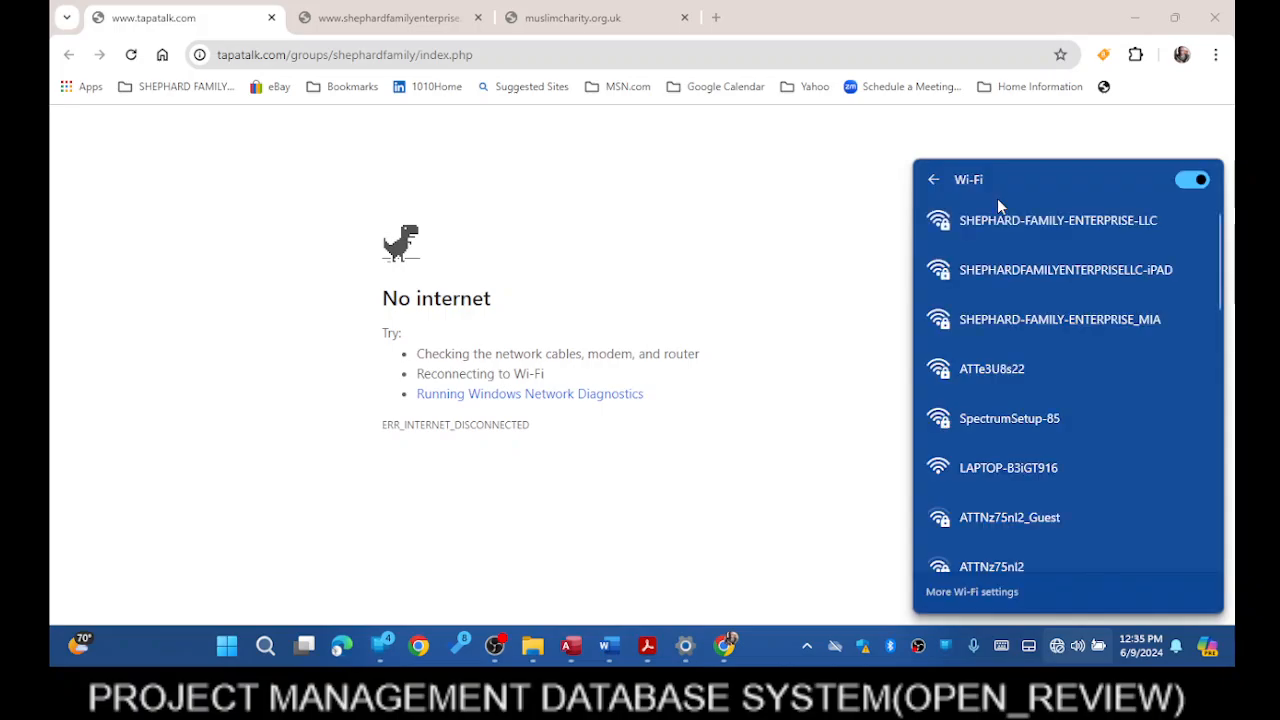
{"action": "left_click", "coordinate": [1128, 276]}
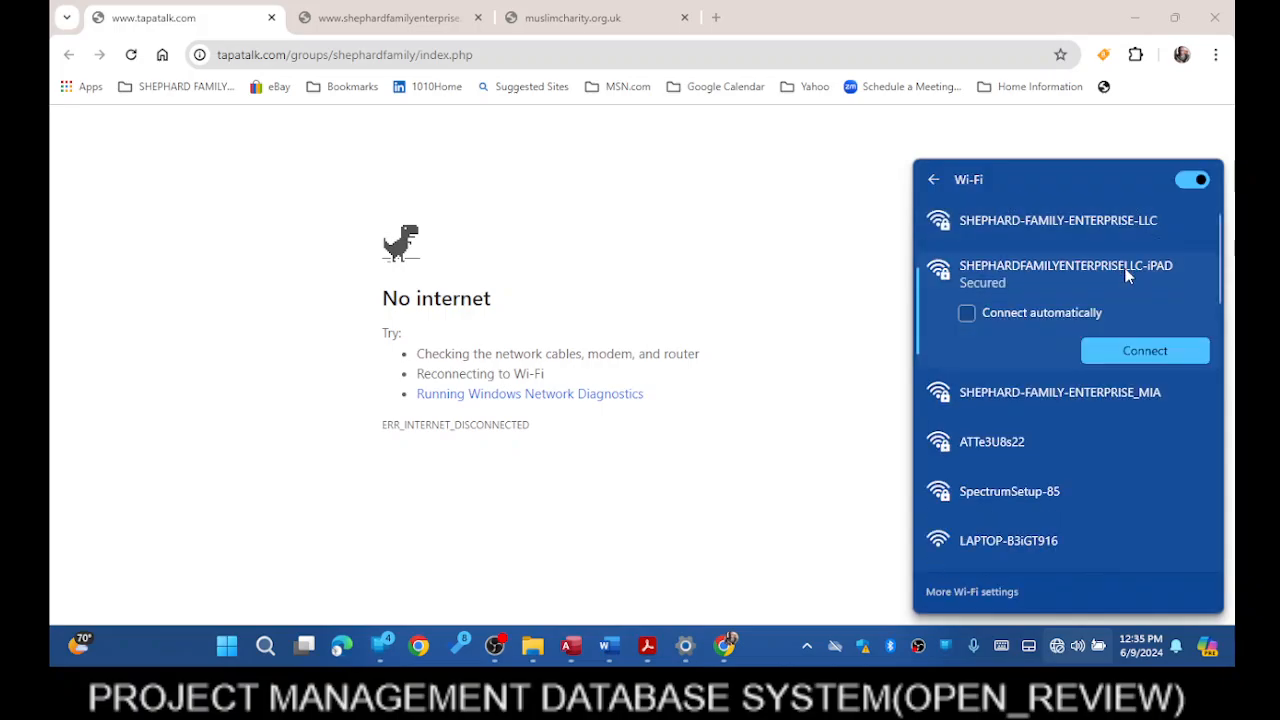
{"action": "left_click", "coordinate": [1145, 347]}
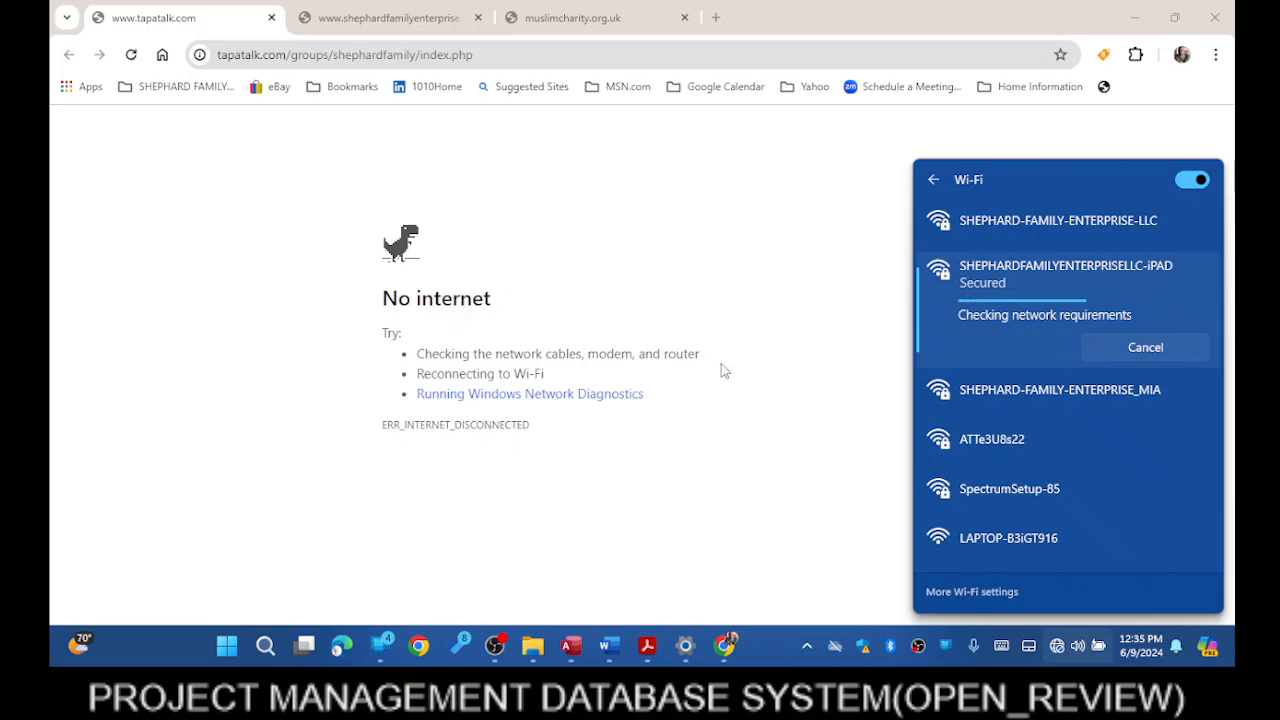
{"action": "left_click", "coordinate": [1088, 226]}
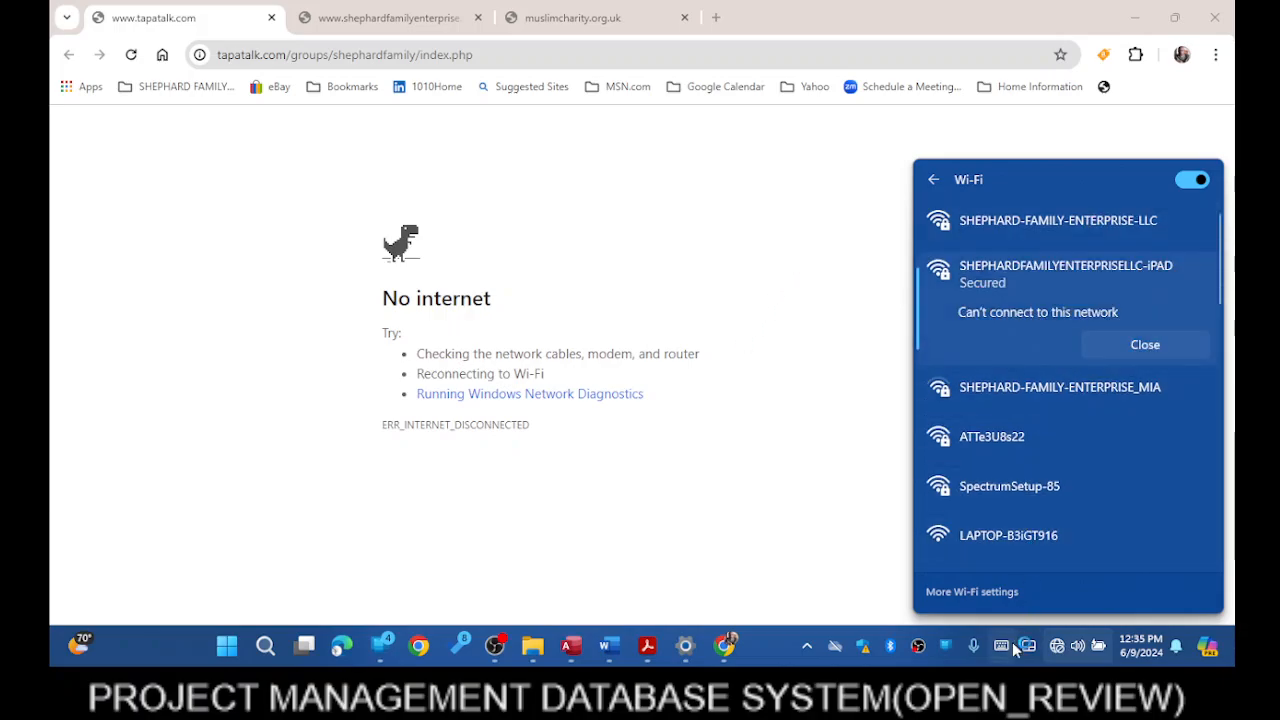
{"action": "left_click", "coordinate": [1137, 348]}
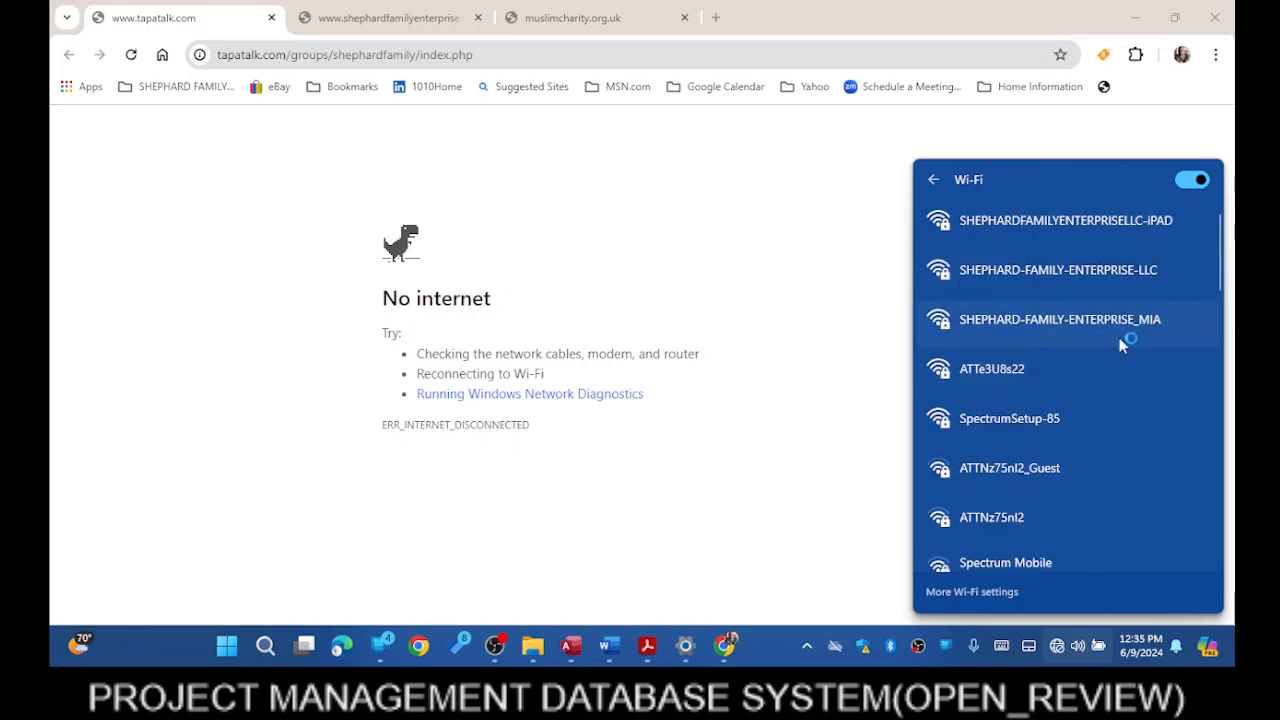
- Enable automatic connection for the SHEPHARDFAMILYENTERPRISELLC-iPAD network and switch Wi-Fi off and on again to connect
{"action": "left_click", "coordinate": [1091, 222]}
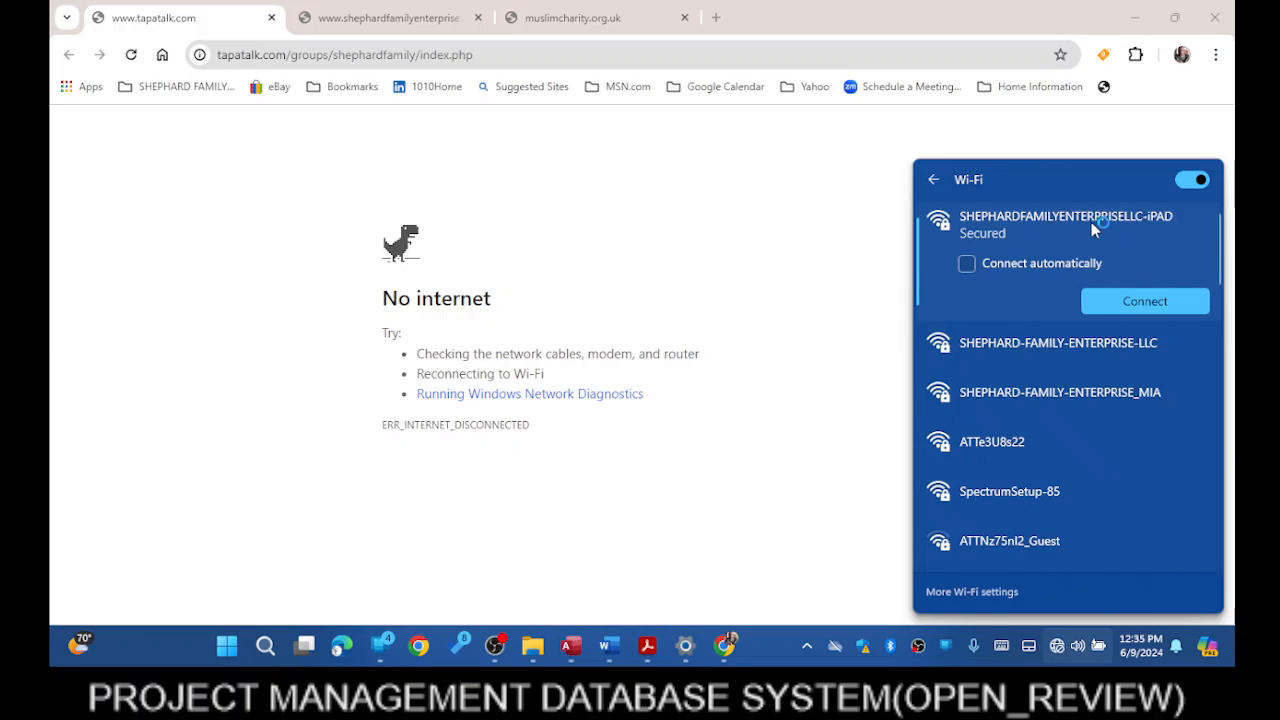
{"action": "left_click", "coordinate": [967, 263]}
{"action": "left_click", "coordinate": [1184, 182]}
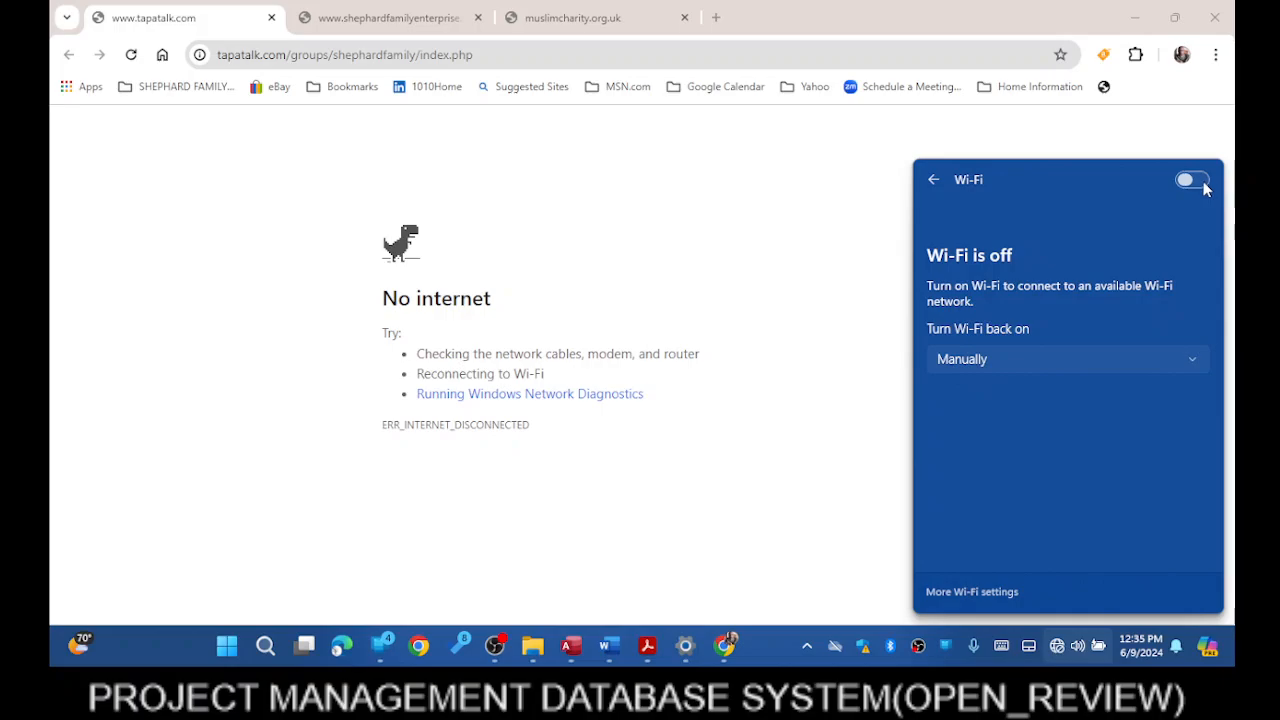
{"action": "left_click", "coordinate": [1203, 181]}
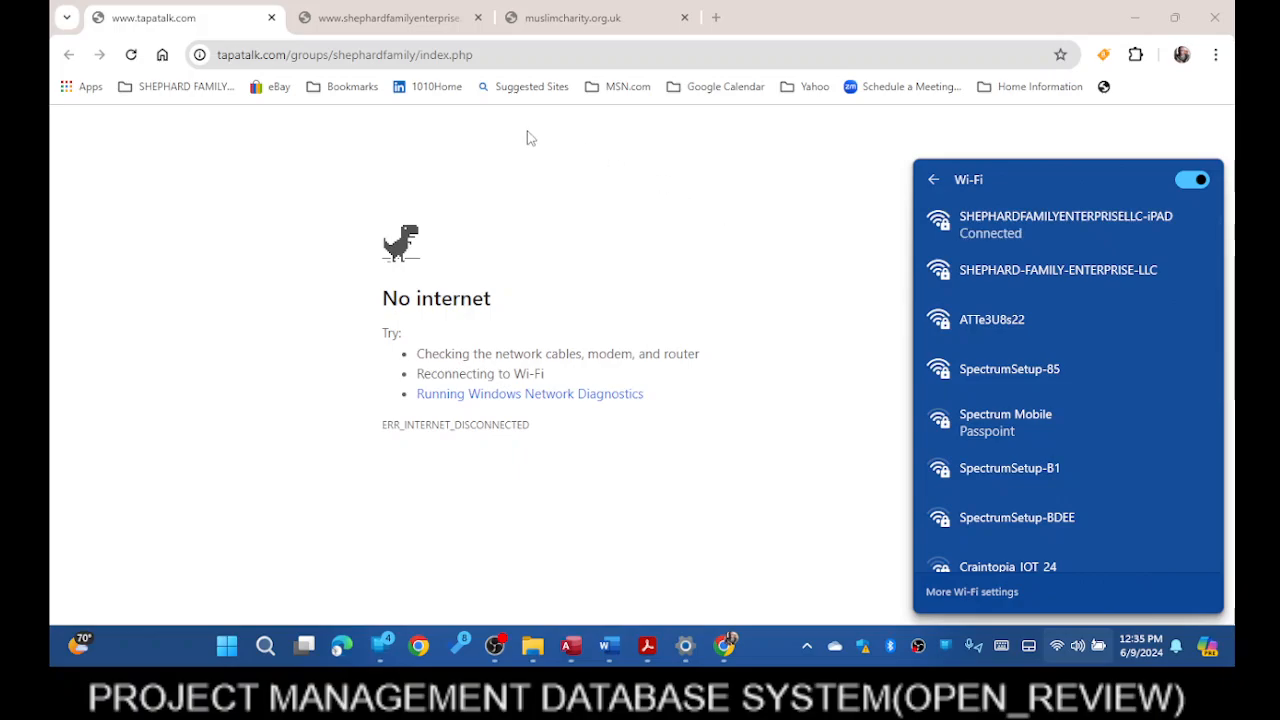
- Close the Tapatalk and shephardfamilyenterprise.com tabs, and open YouTube from the browser's home page in the remaining tab
{"action": "left_click", "coordinate": [270, 20]}
{"action": "left_click", "coordinate": [270, 20]}
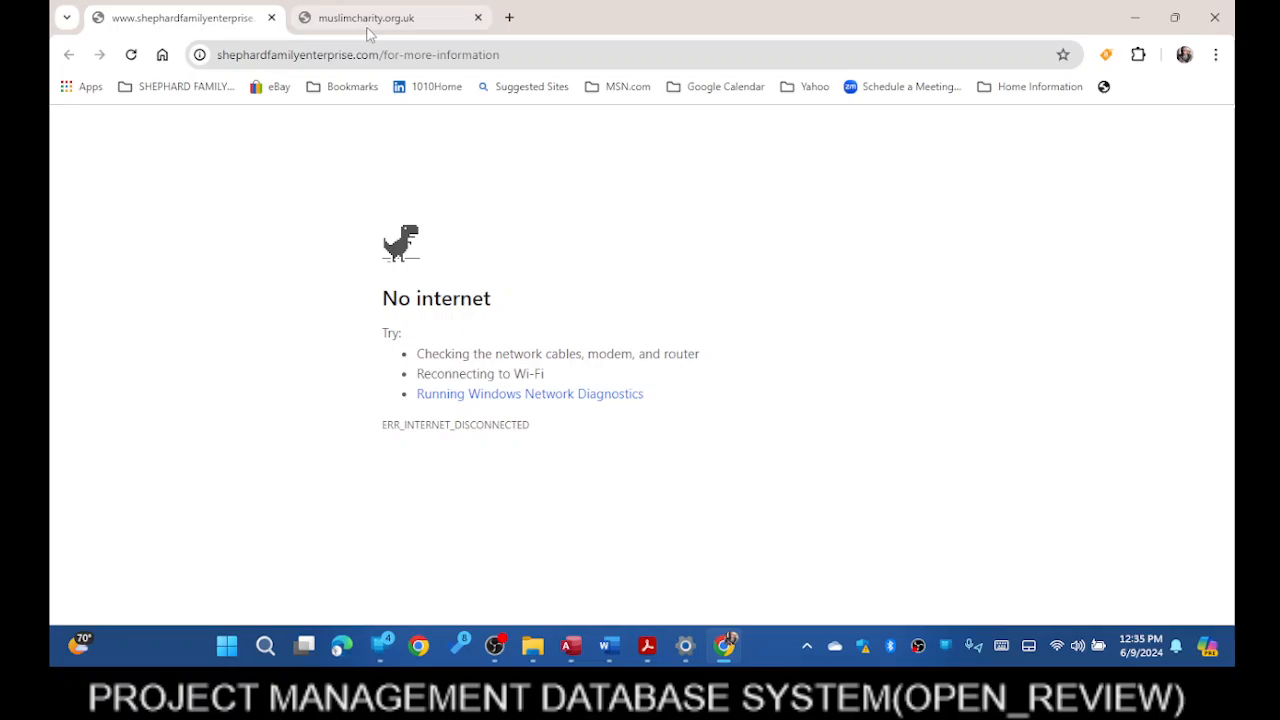
{"action": "left_click", "coordinate": [272, 19]}
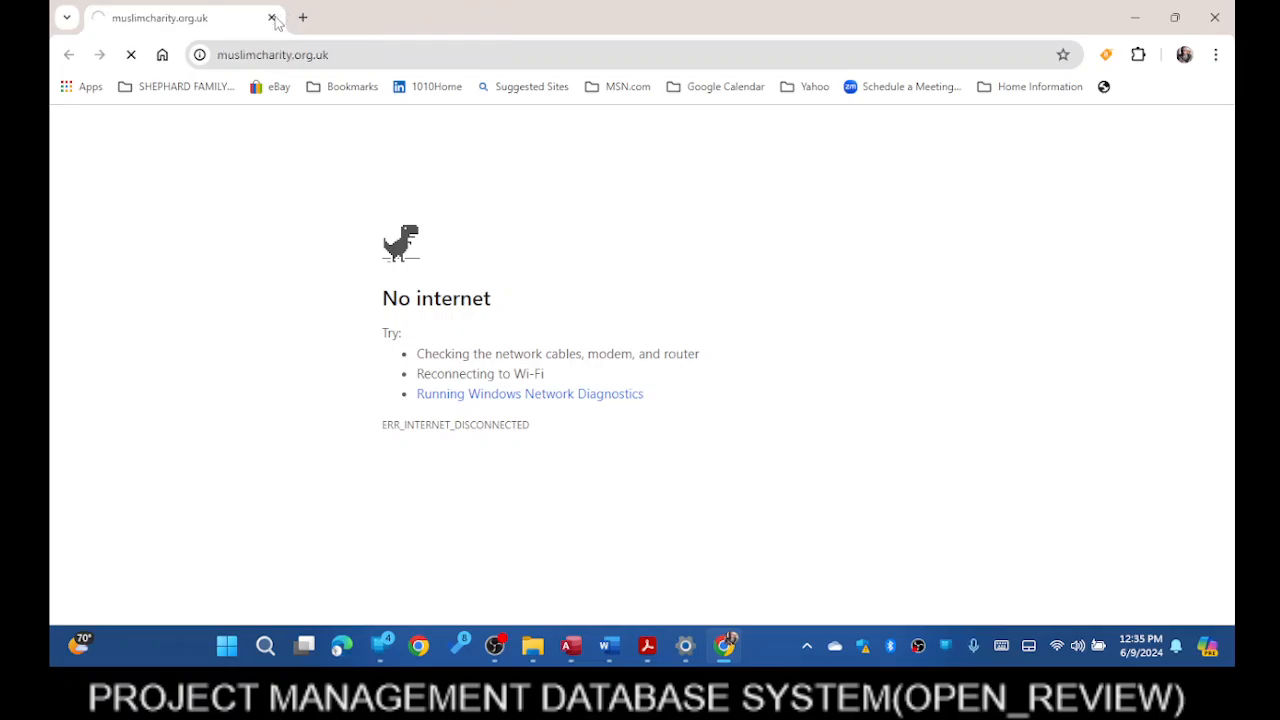
{"action": "left_click", "coordinate": [162, 54]}
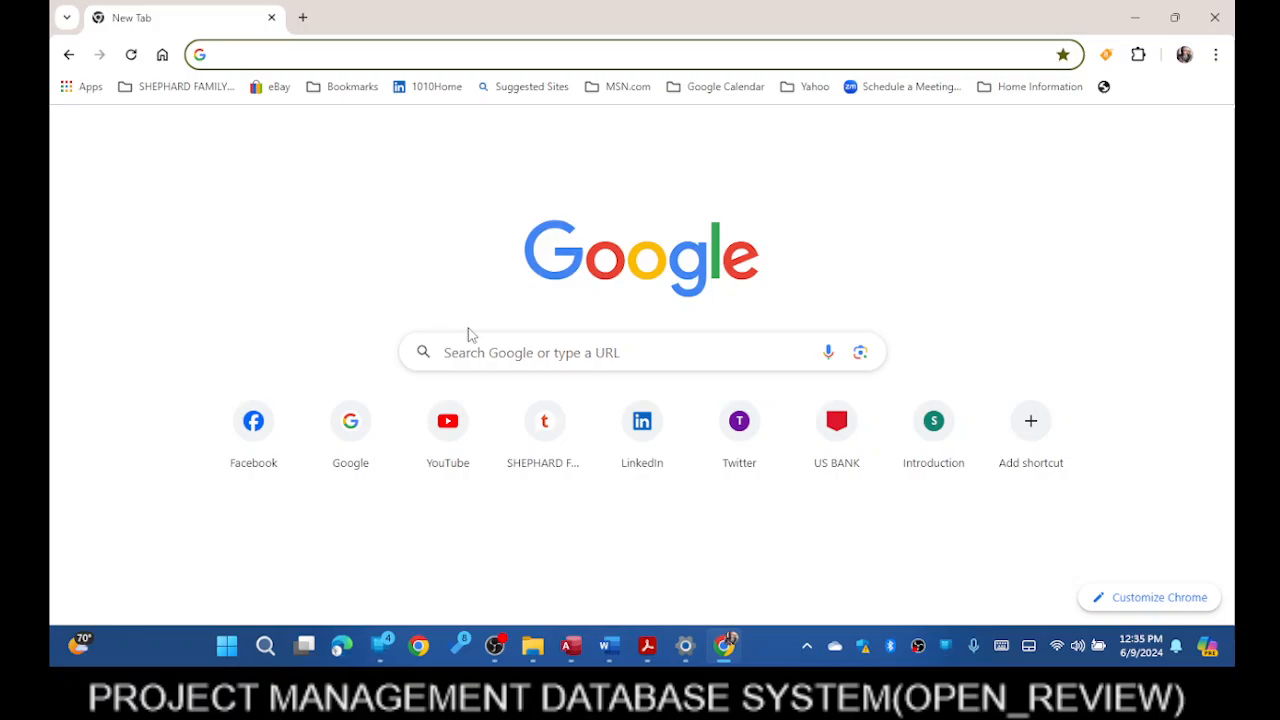
{"action": "left_click", "coordinate": [448, 440]}
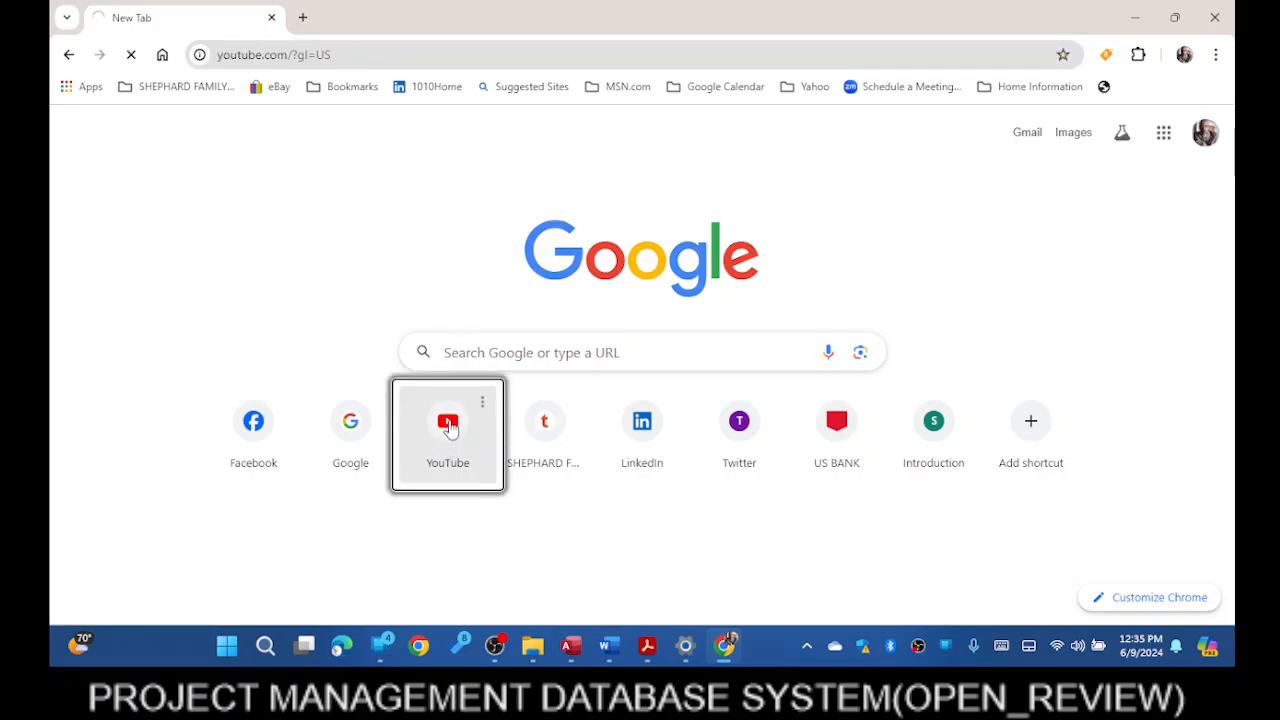
- Open the YouTube playlists and start the first video of the PROJECT MANAGEMENT DATABASE SYSTEM (PMDS) playlist
{"action": "left_click", "coordinate": [494, 645]}
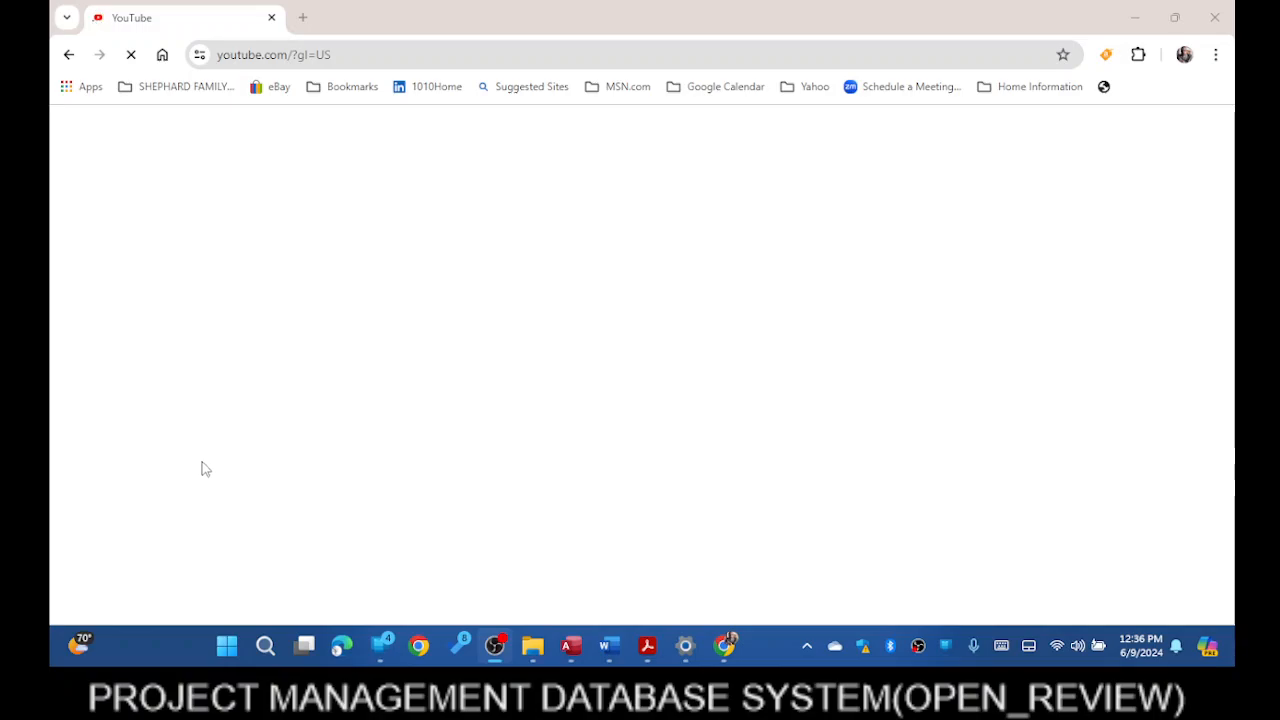
{"action": "left_click", "coordinate": [1136, 9]}
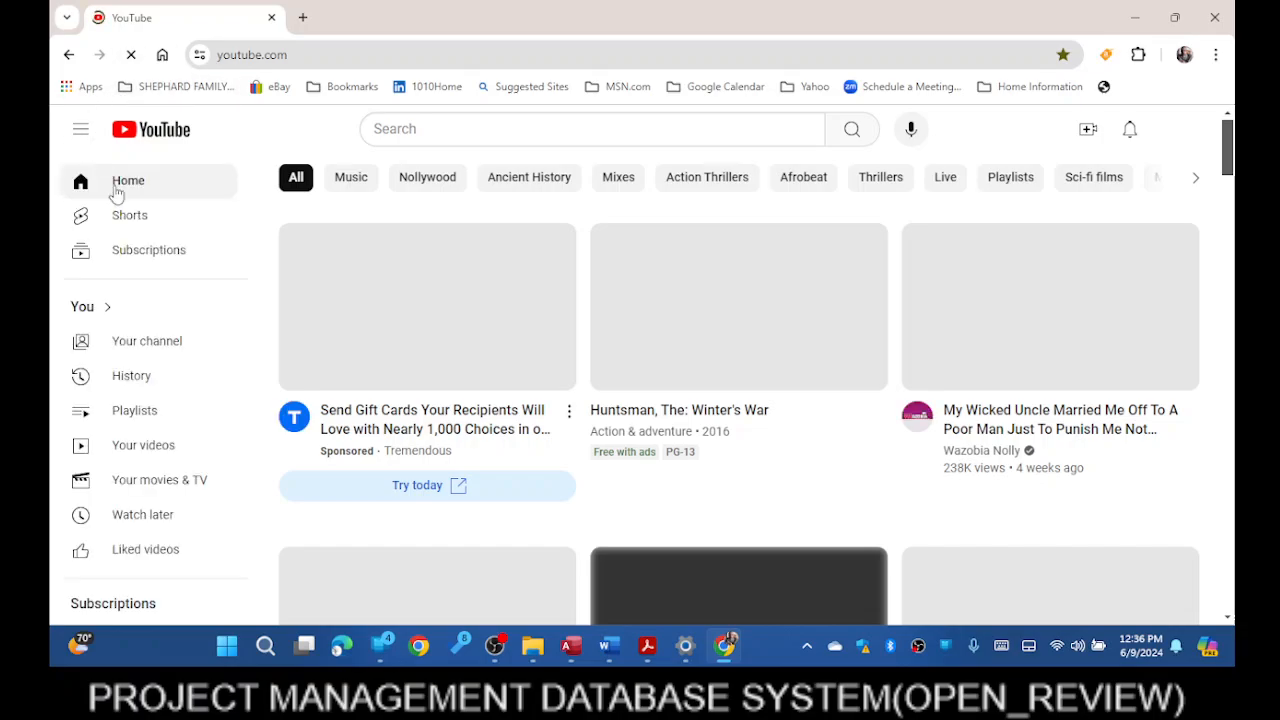
{"action": "left_click", "coordinate": [146, 424]}
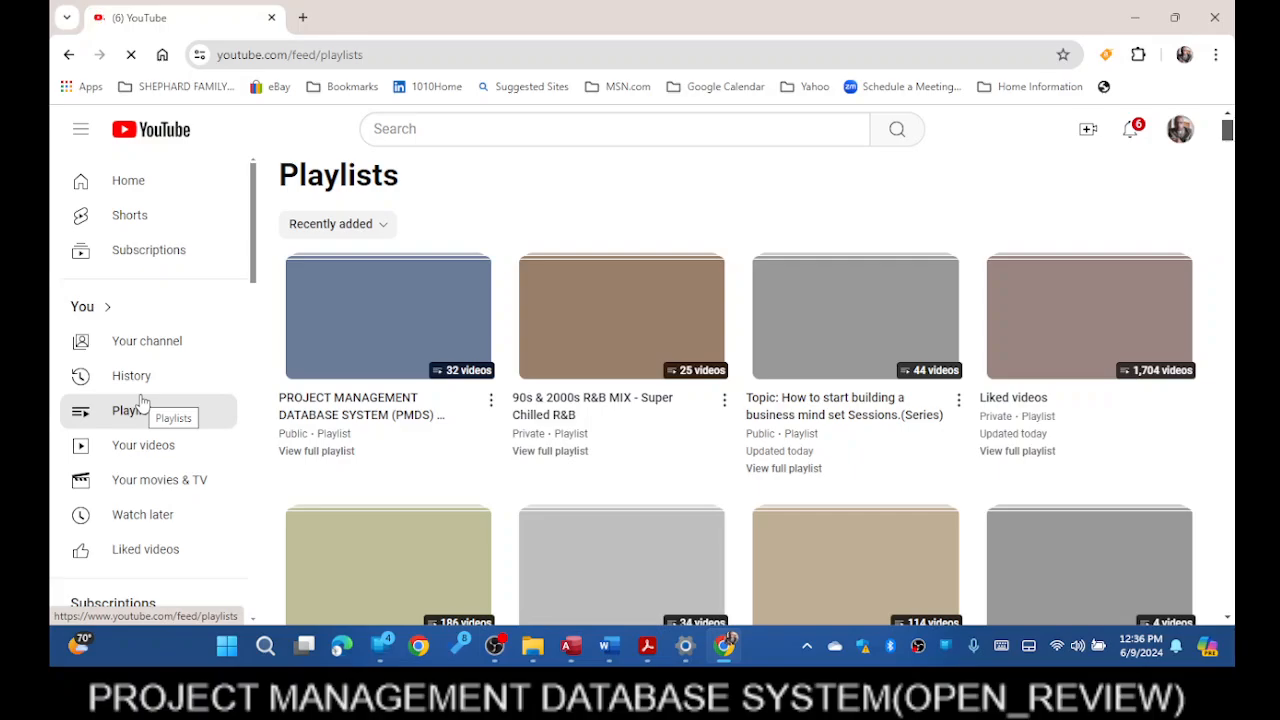
{"action": "mouse_move", "coordinate": [329, 303]}
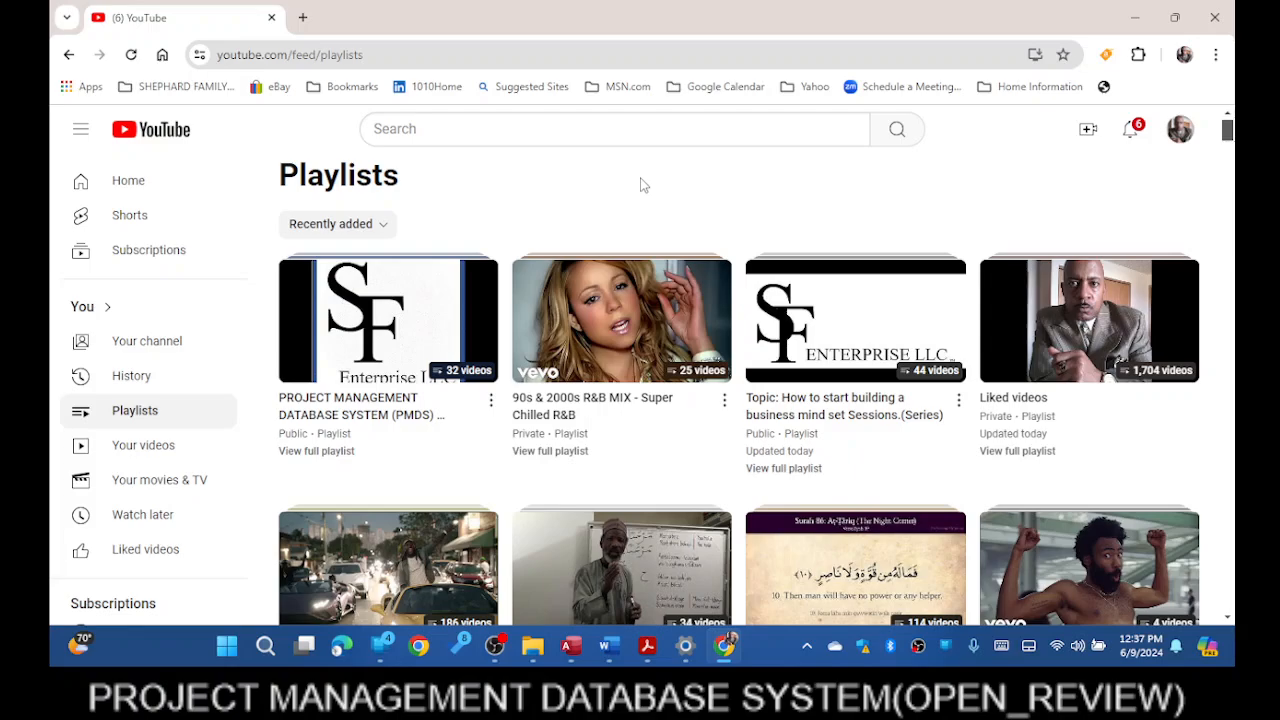
{"action": "left_click", "coordinate": [390, 313]}
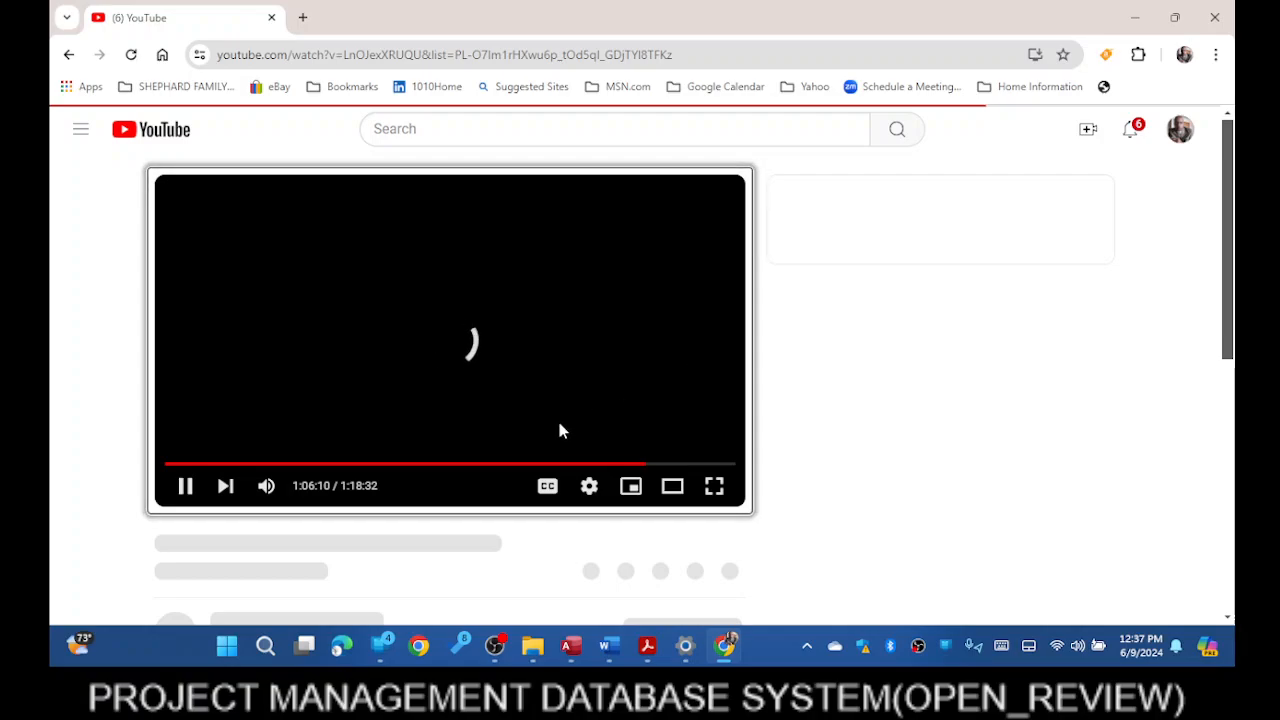
{"action": "left_click", "coordinate": [169, 463]}
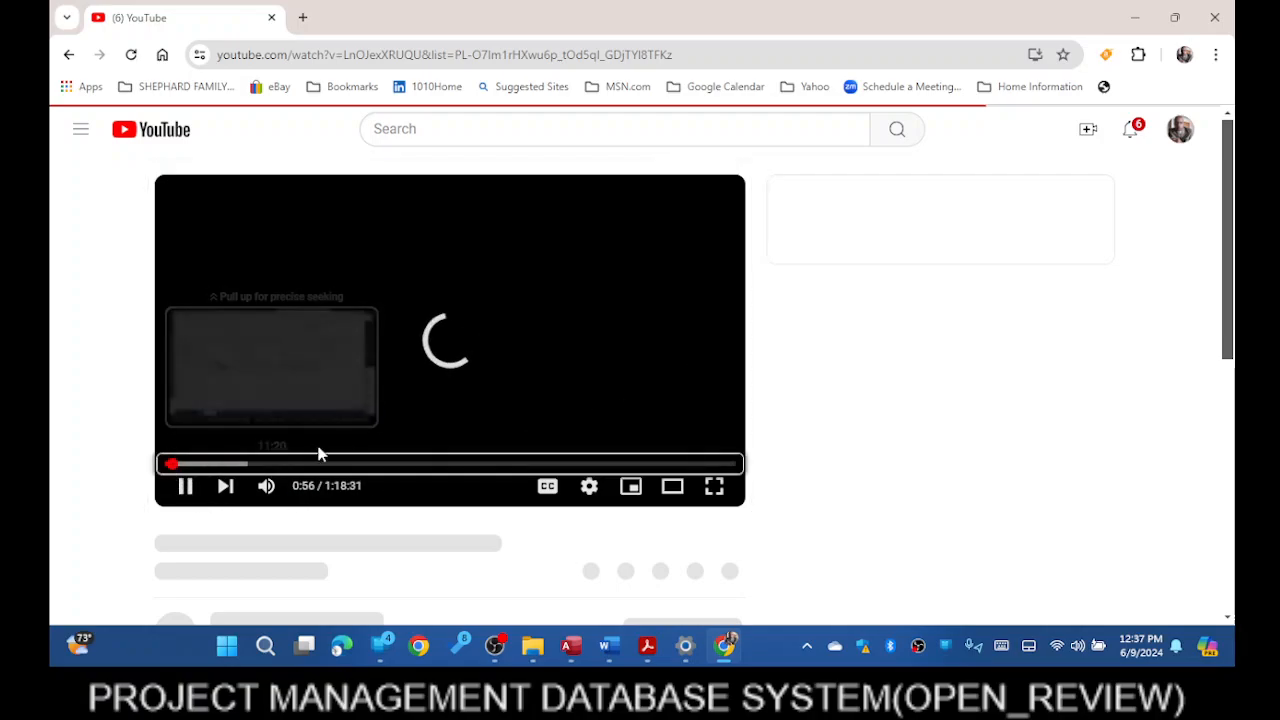
{"action": "scroll", "coordinate": [560, 463], "scroll_direction": "down", "scroll_amount": 3}
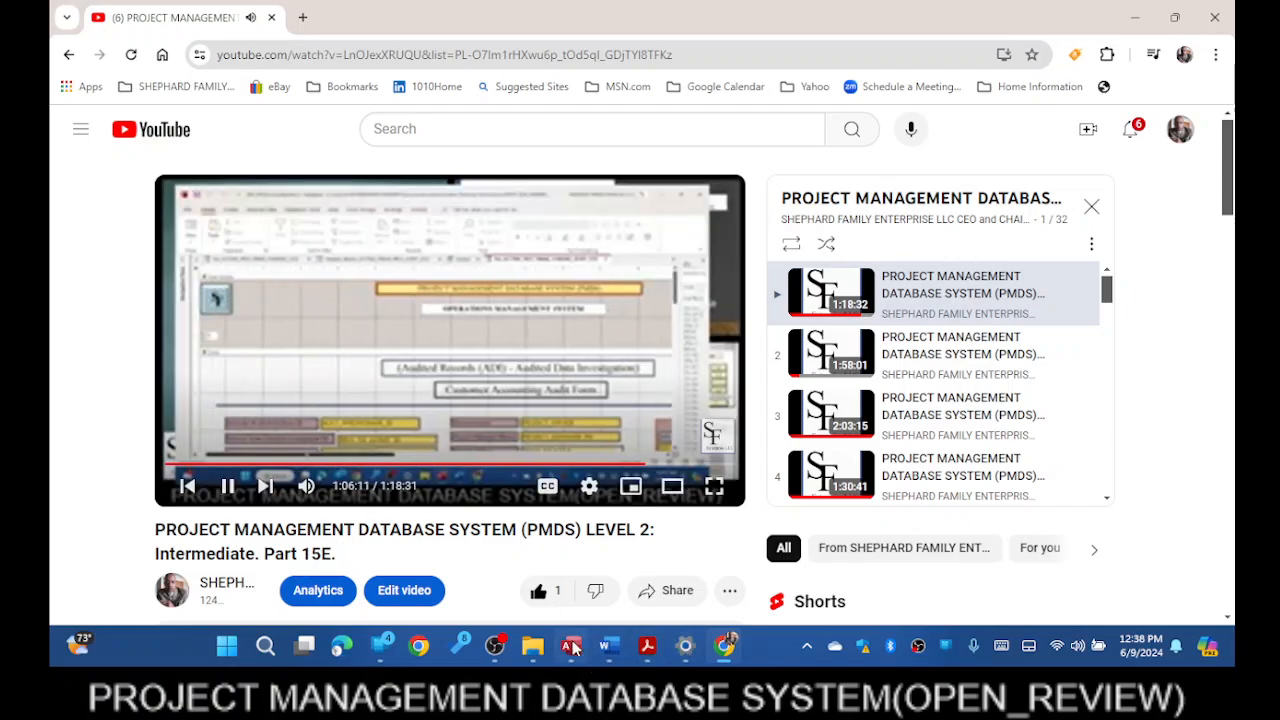
{"action": "left_click", "coordinate": [495, 647]}
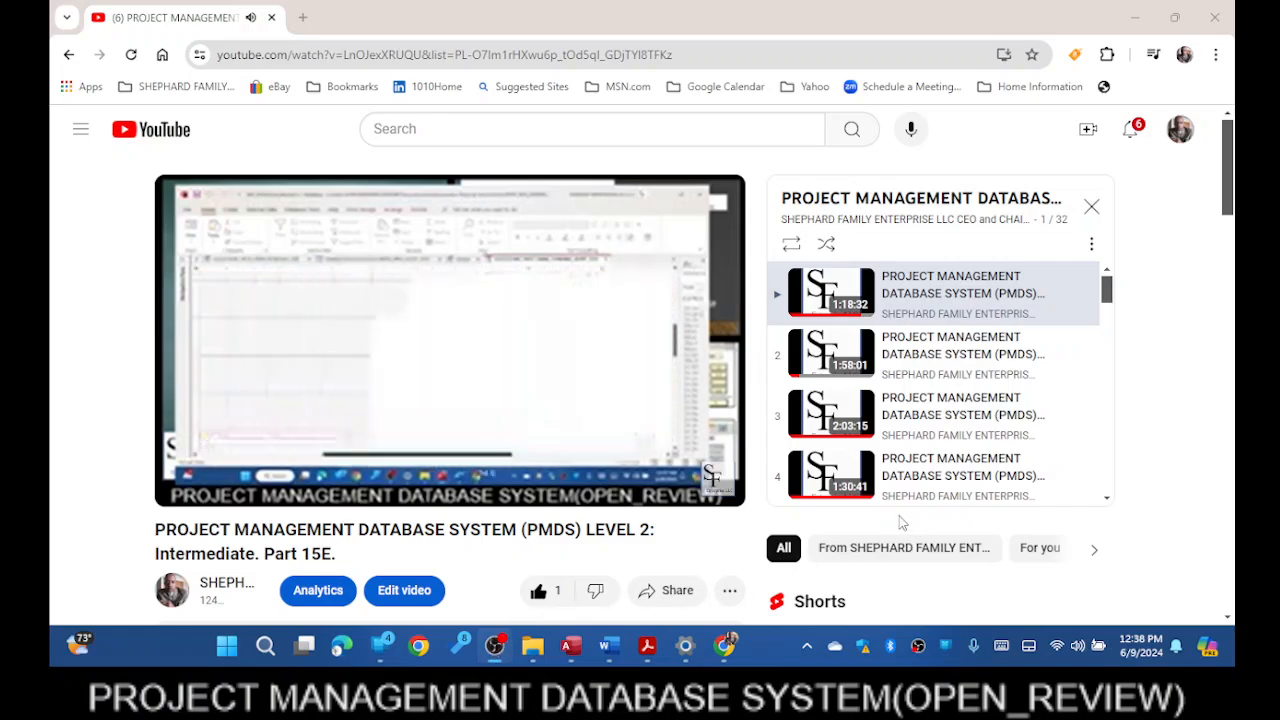
{"action": "mouse_move", "coordinate": [529, 650]}
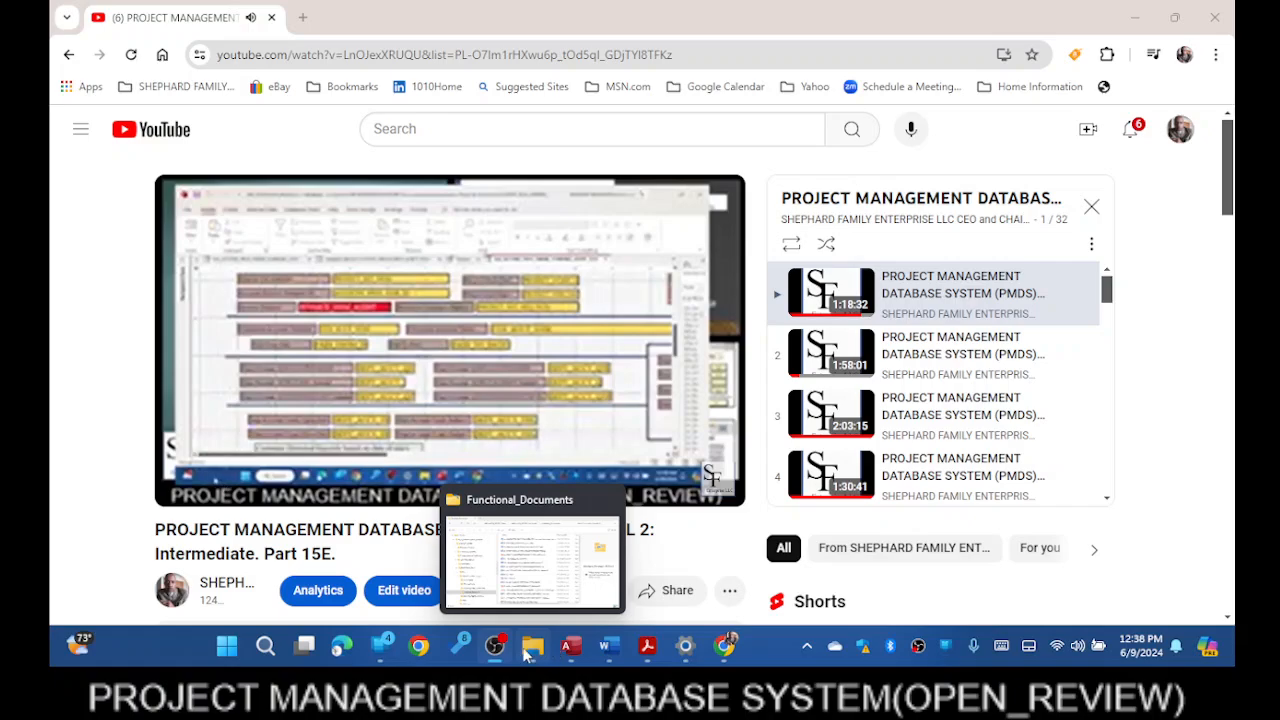
{"action": "mouse_move", "coordinate": [578, 648]}
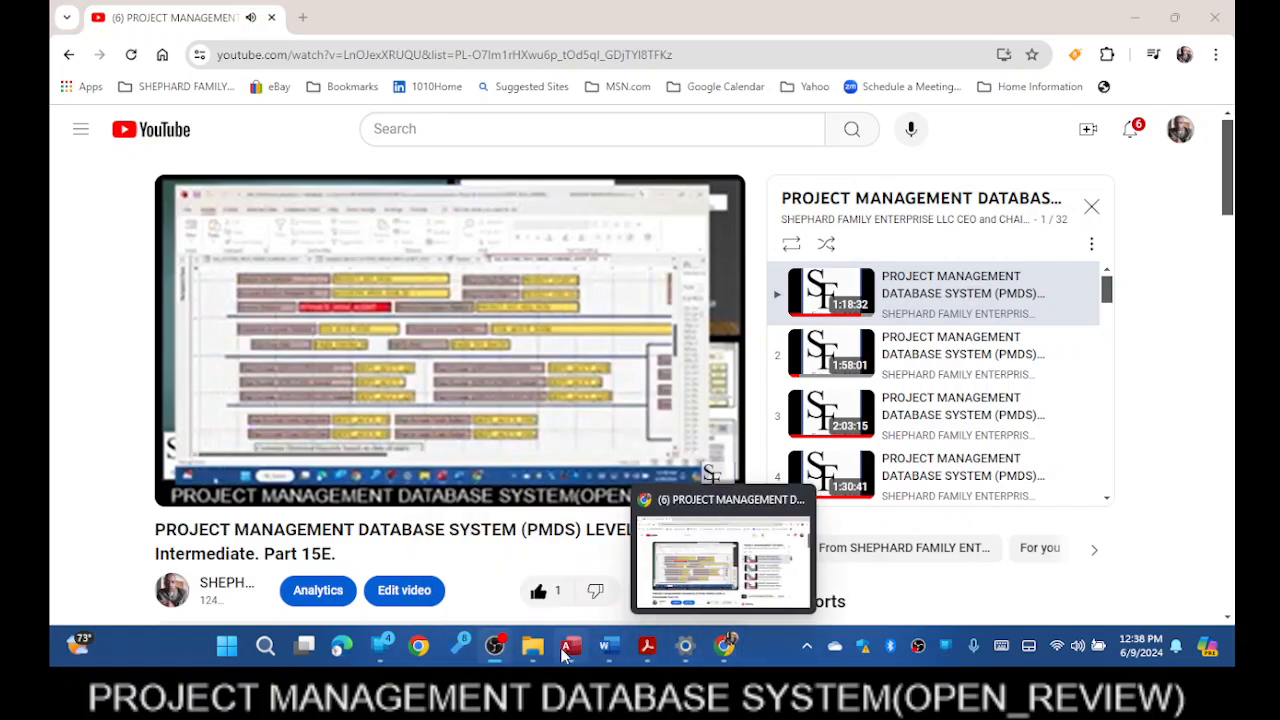
{"action": "mouse_move", "coordinate": [724, 648]}
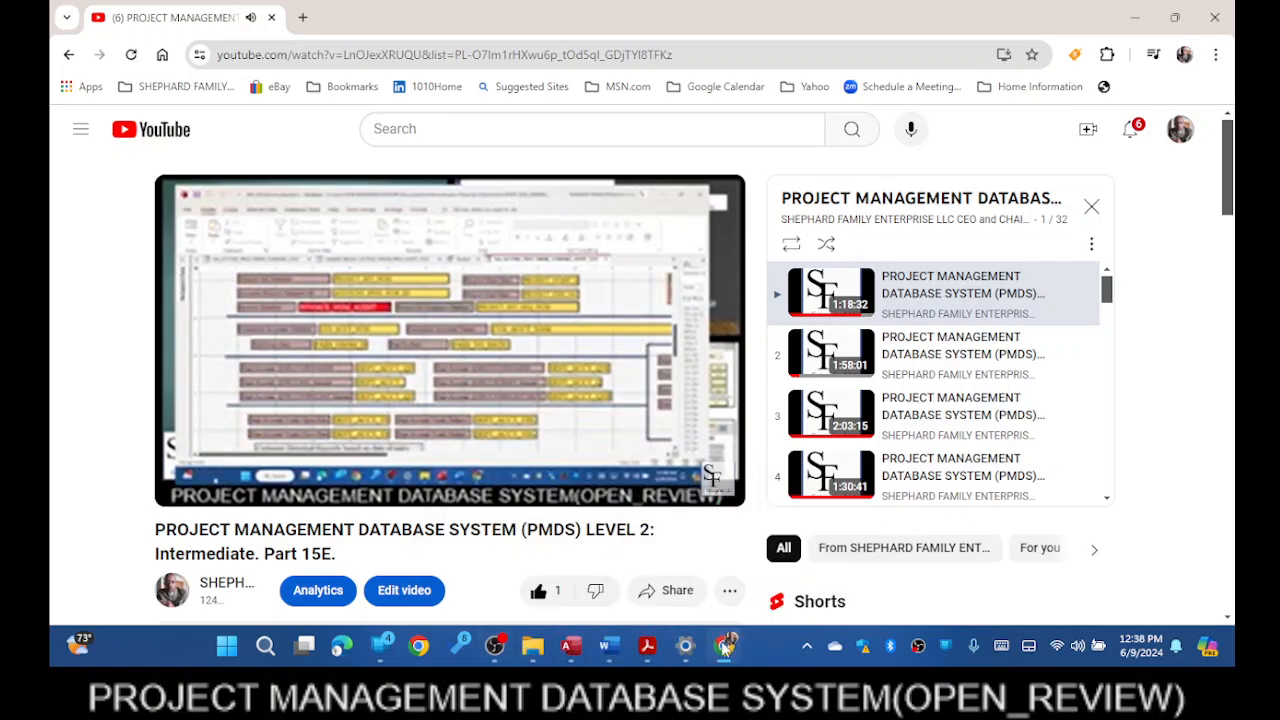
- Show the PMDS Level 2 Part 15E video full screen and move playback to 3:24, advancing it slightly further
{"action": "left_click", "coordinate": [714, 487]}
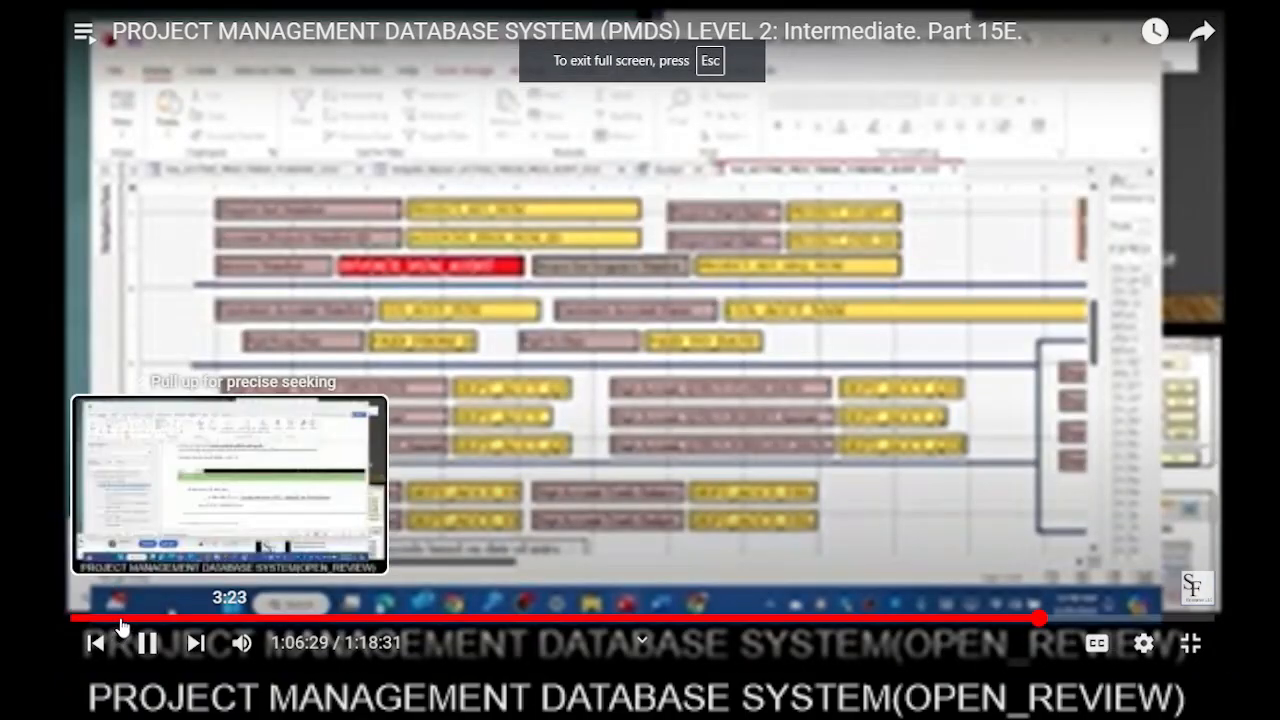
{"action": "left_click", "coordinate": [120, 619]}
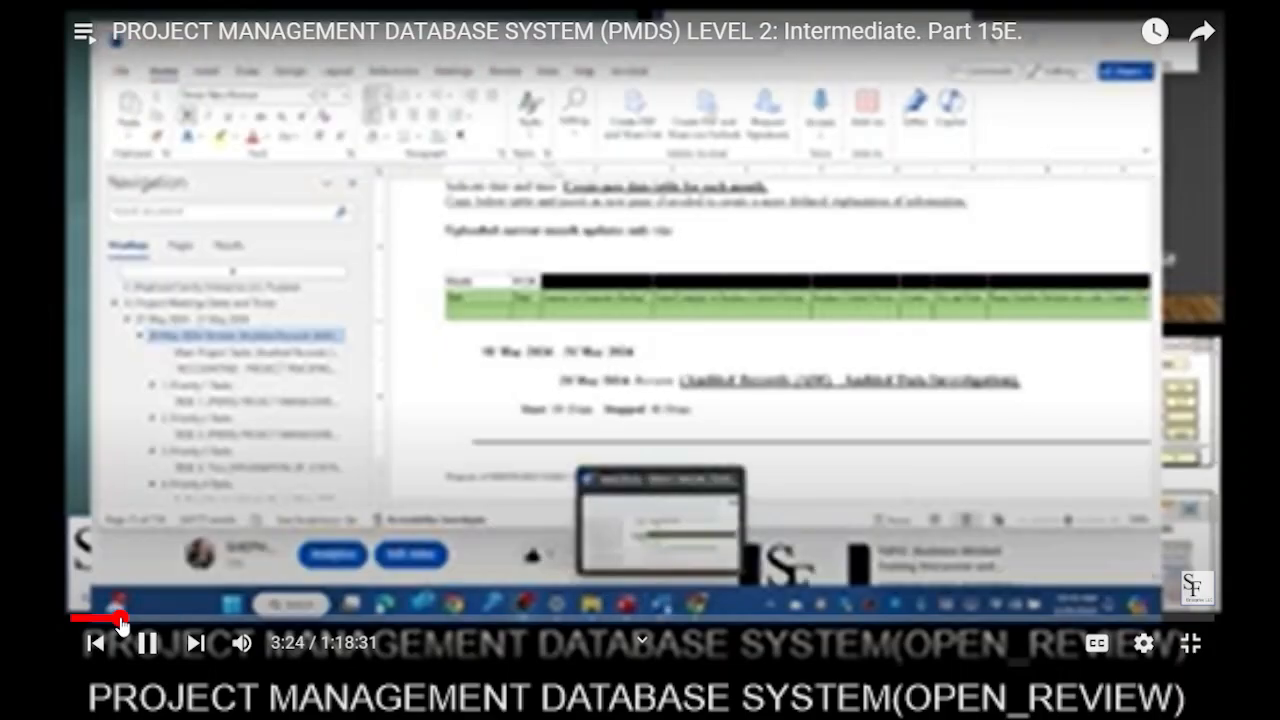
{"action": "left_click_drag", "start_coordinate": [121, 620], "coordinate": [137, 620]}
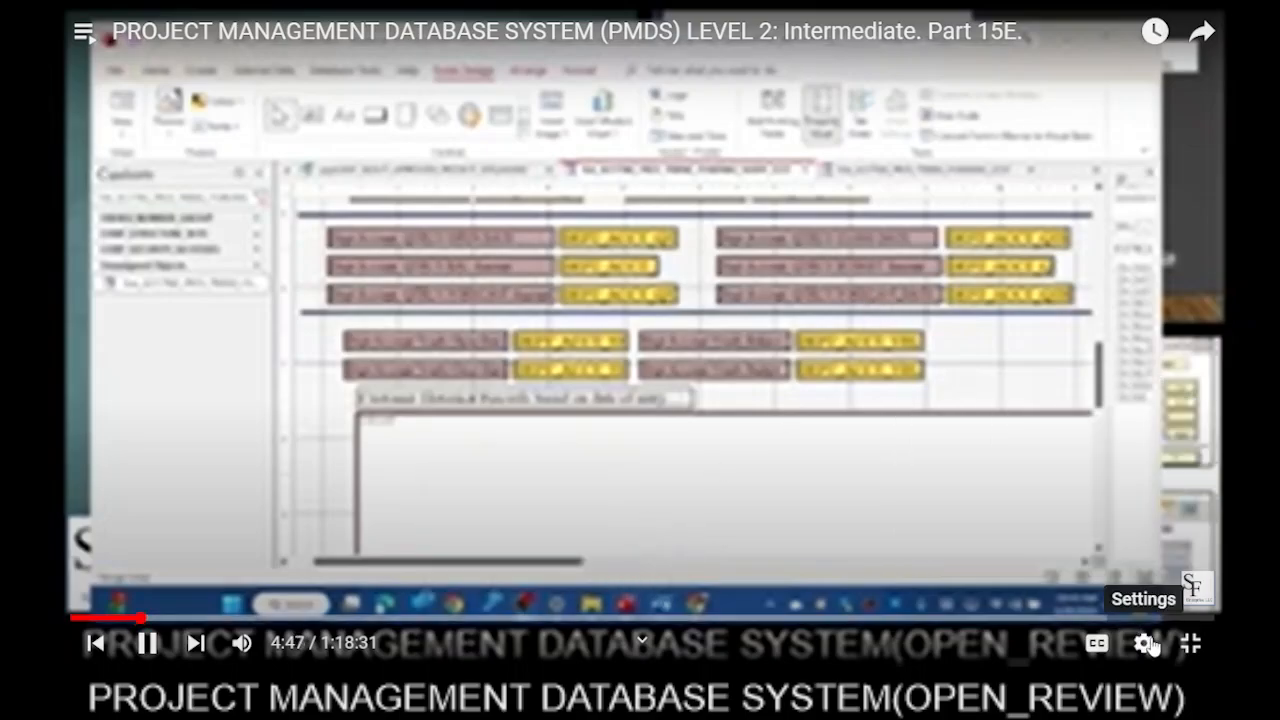
{"action": "left_click", "coordinate": [1190, 643]}
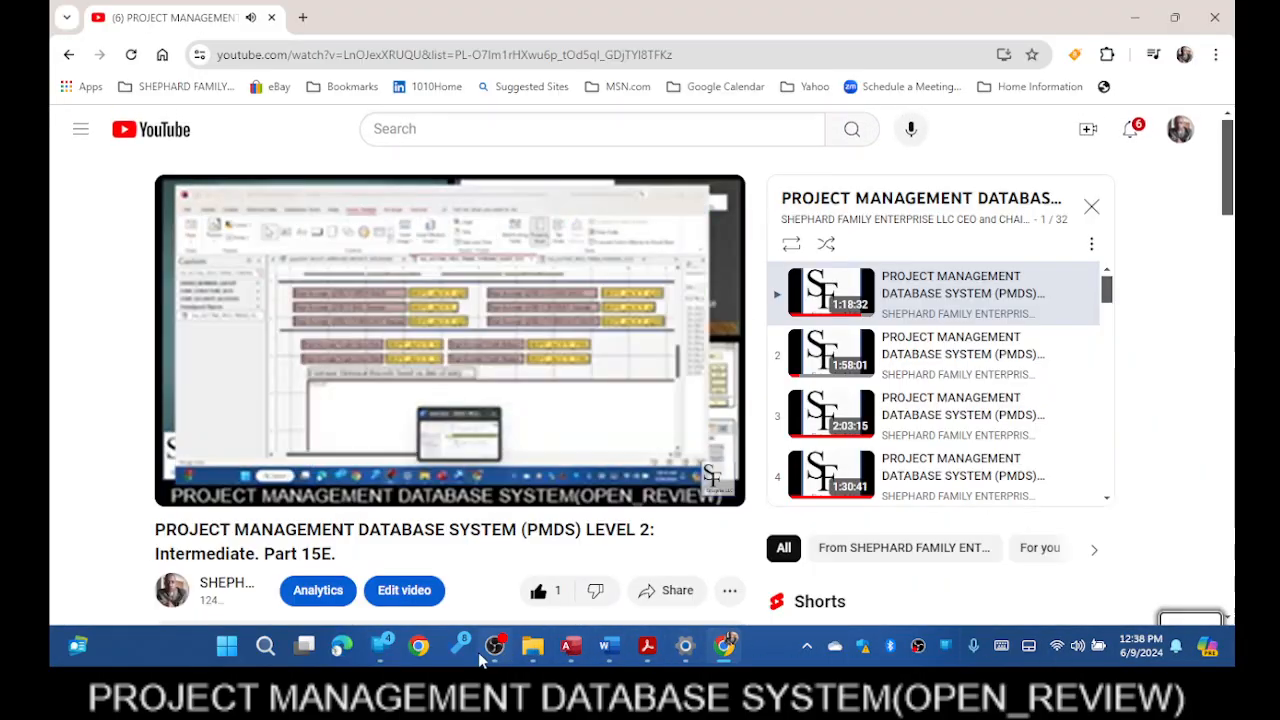
{"action": "left_click", "coordinate": [494, 648]}
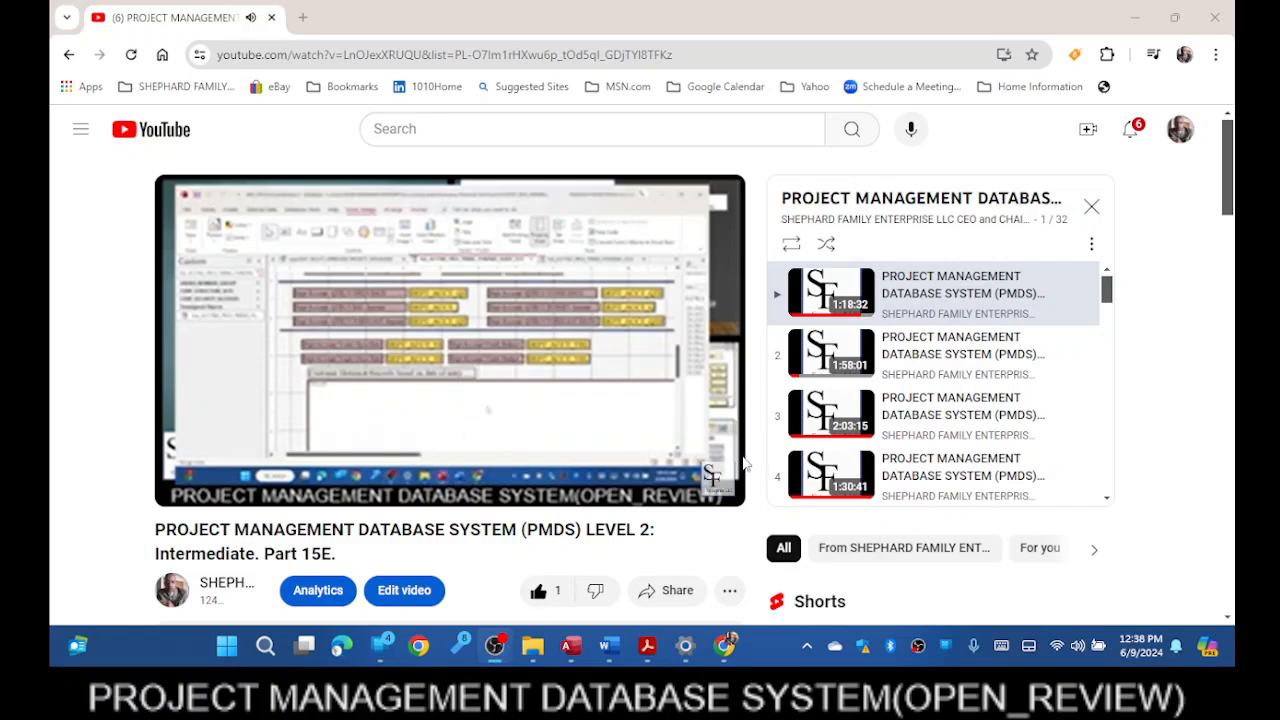
{"action": "left_click", "coordinate": [1134, 12]}
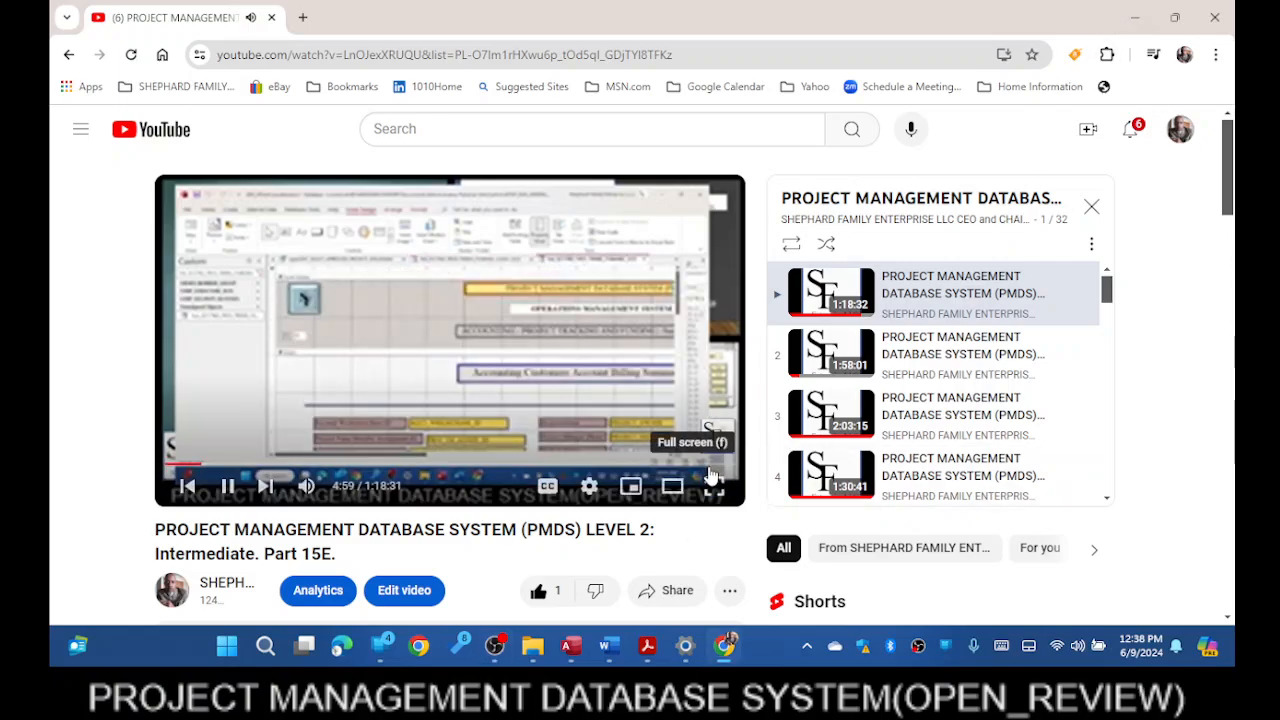
{"action": "left_click", "coordinate": [711, 478]}
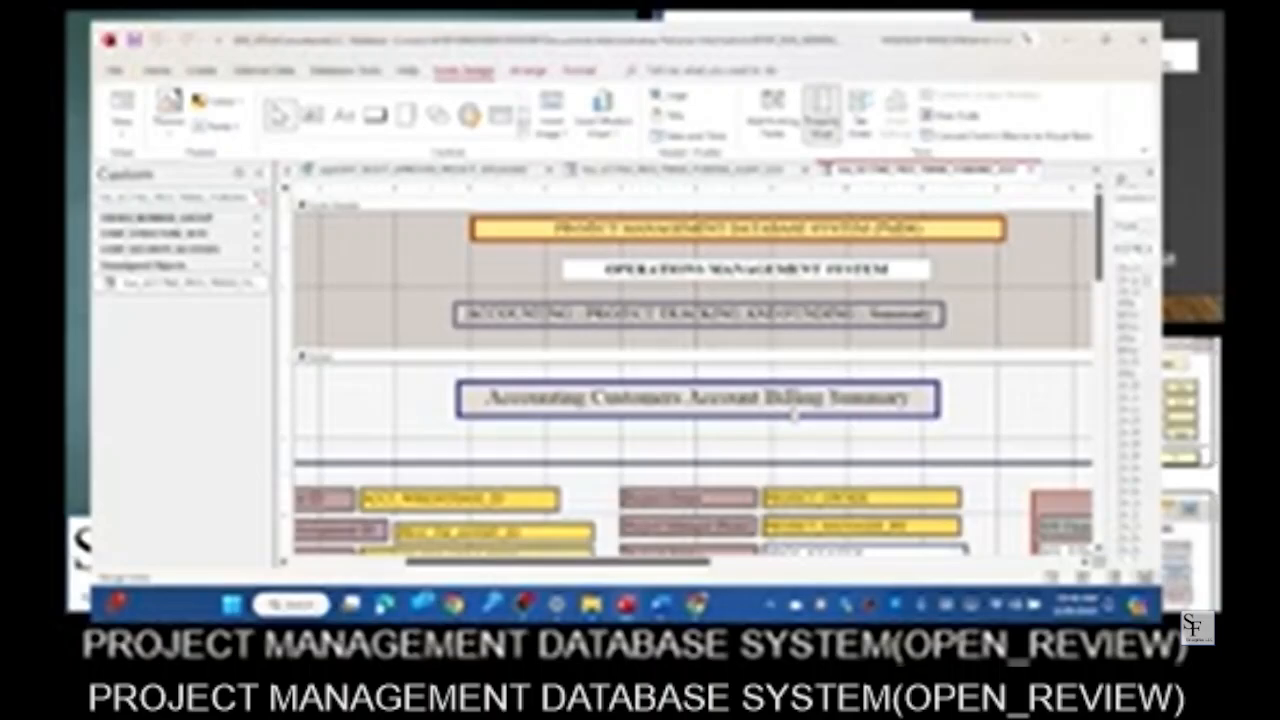
- Examine the design of the Accounting Customers Account Billing Summary form and of the Customer Accounting Audit Form
{"action": "scroll", "coordinate": [955, 412], "scroll_direction": "down", "scroll_amount": 5}
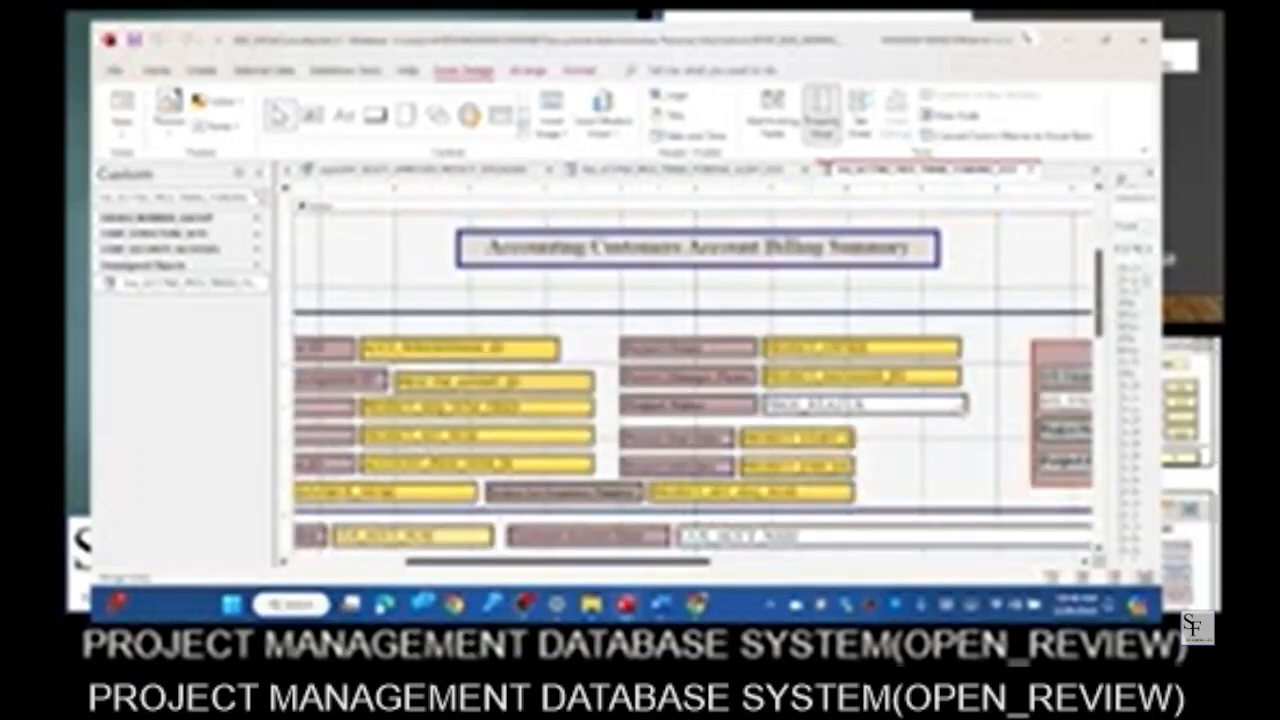
{"action": "scroll", "coordinate": [960, 411], "scroll_direction": "down", "scroll_amount": 3}
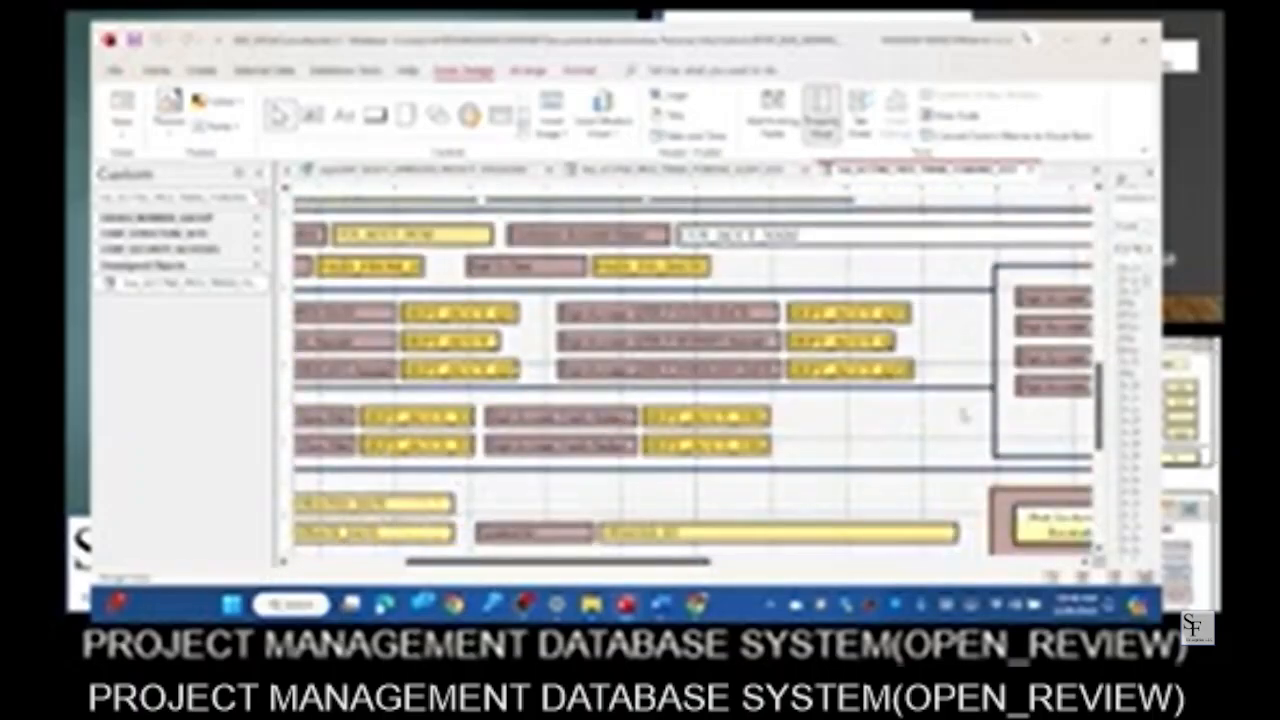
{"action": "scroll", "coordinate": [962, 415], "scroll_direction": "down", "scroll_amount": 3}
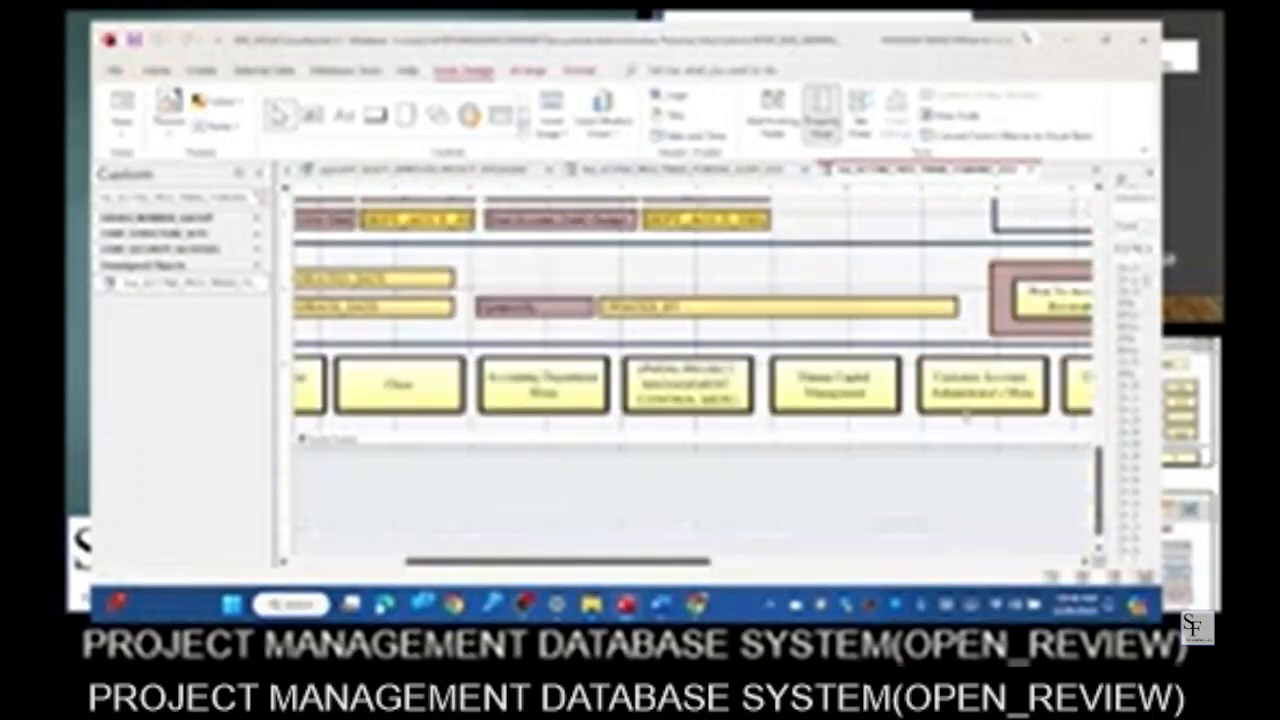
{"action": "scroll", "coordinate": [962, 415], "scroll_direction": "up", "scroll_amount": 3}
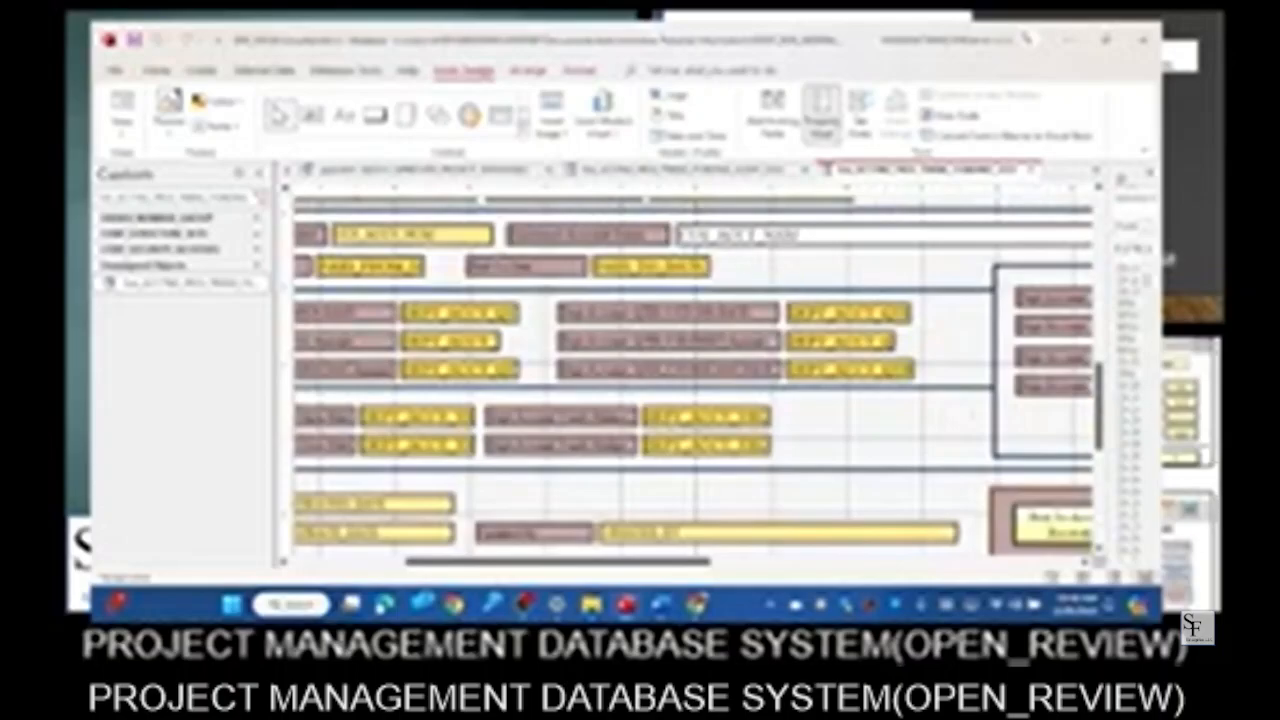
{"action": "left_click", "coordinate": [697, 175]}
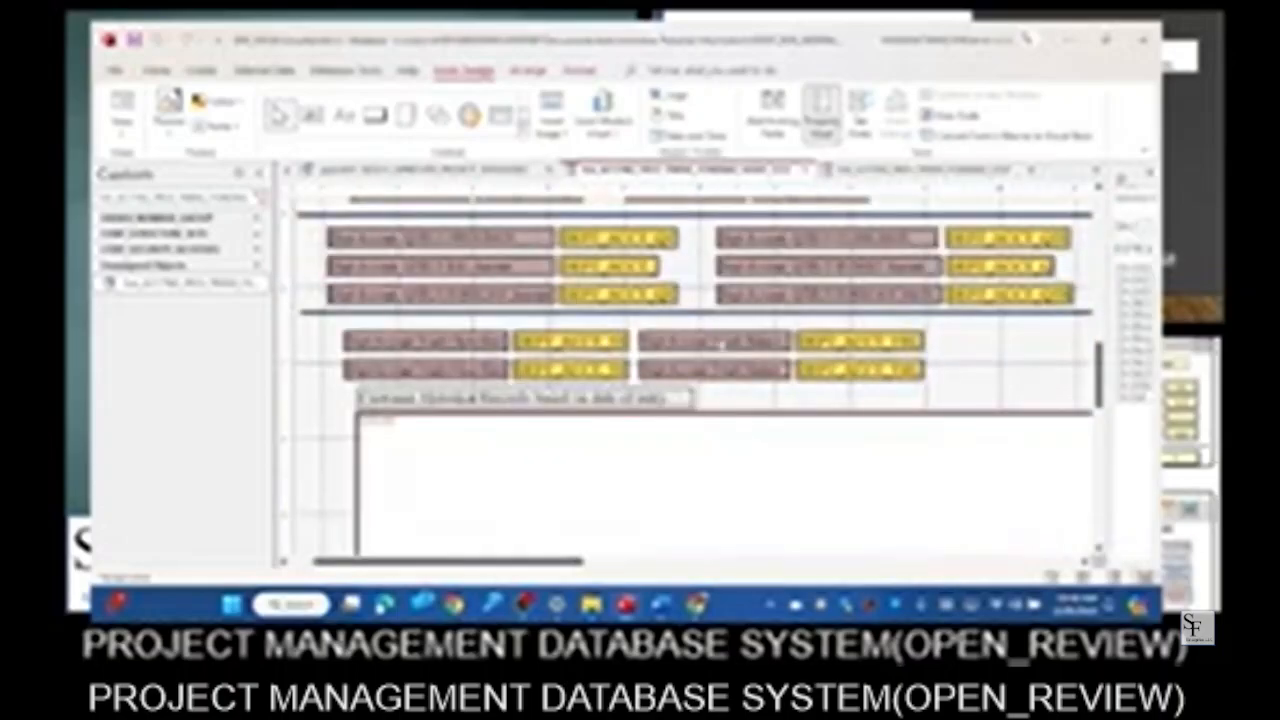
{"action": "scroll", "coordinate": [750, 382], "scroll_direction": "up", "scroll_amount": 6}
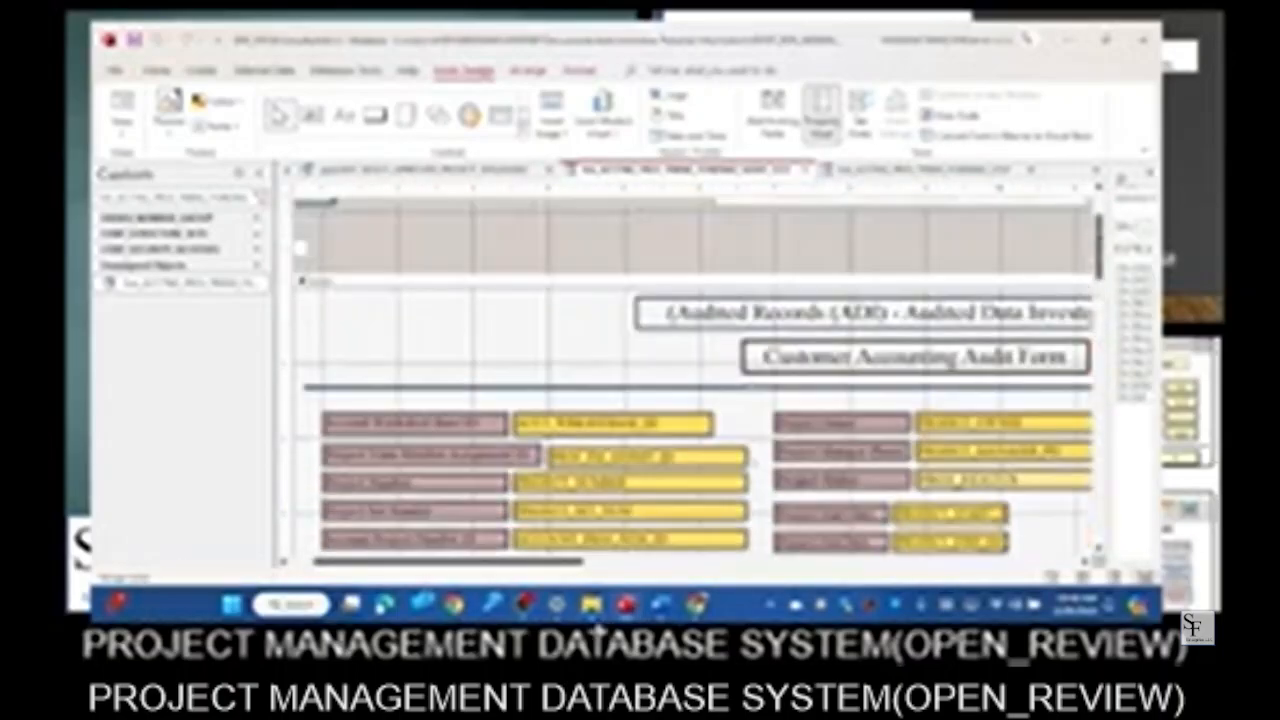
{"action": "mouse_move", "coordinate": [557, 604]}
{"action": "left_click", "coordinate": [556, 540]}
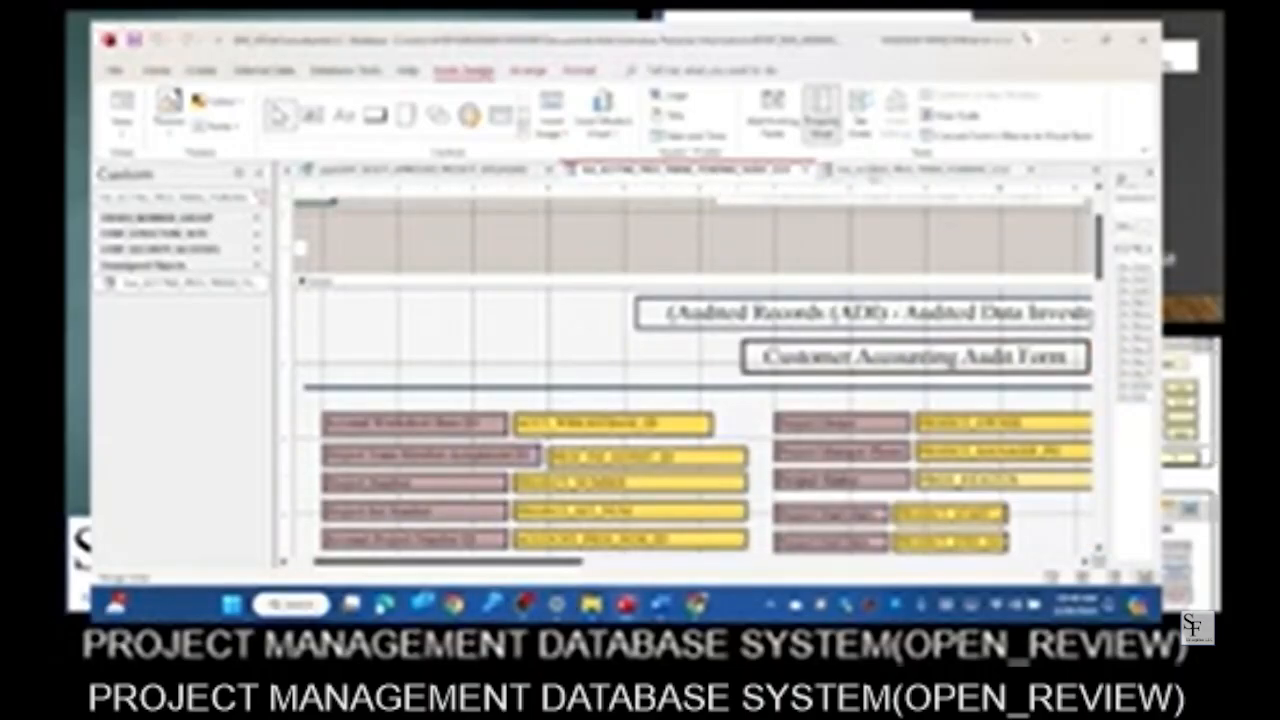
- Display the billing summary form in Form View, maximize it, and inspect the area around the CUSTOMER PROJECT ACCOUNT BUDGET button
{"action": "left_click", "coordinate": [872, 177]}
{"action": "right_click", "coordinate": [874, 177]}
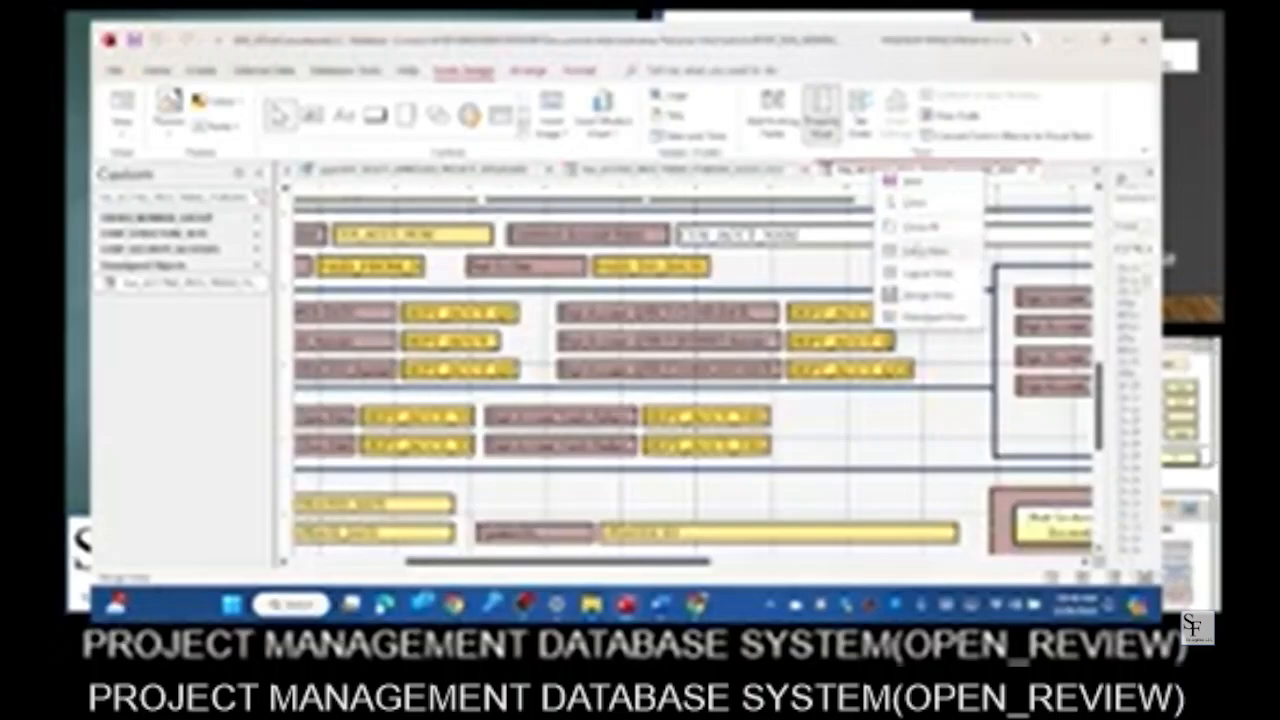
{"action": "left_click", "coordinate": [925, 251]}
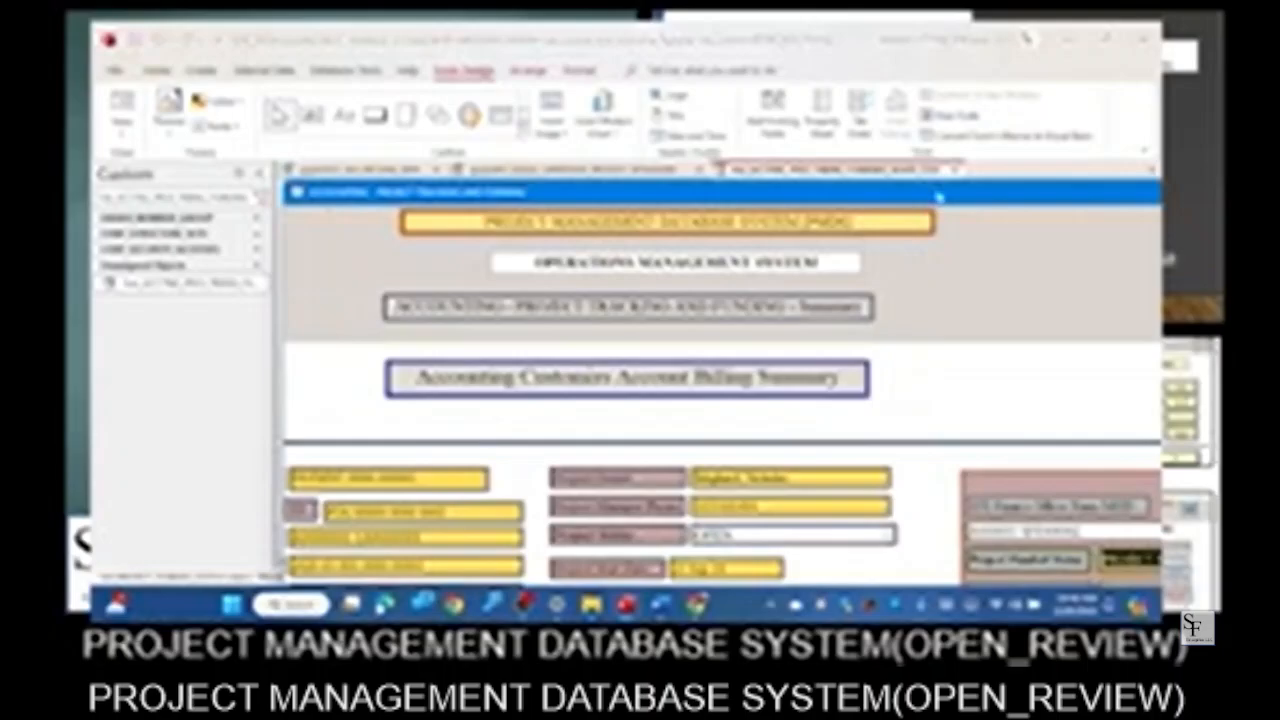
{"action": "left_click_drag", "start_coordinate": [937, 194], "coordinate": [699, 148]}
{"action": "left_click", "coordinate": [1062, 148]}
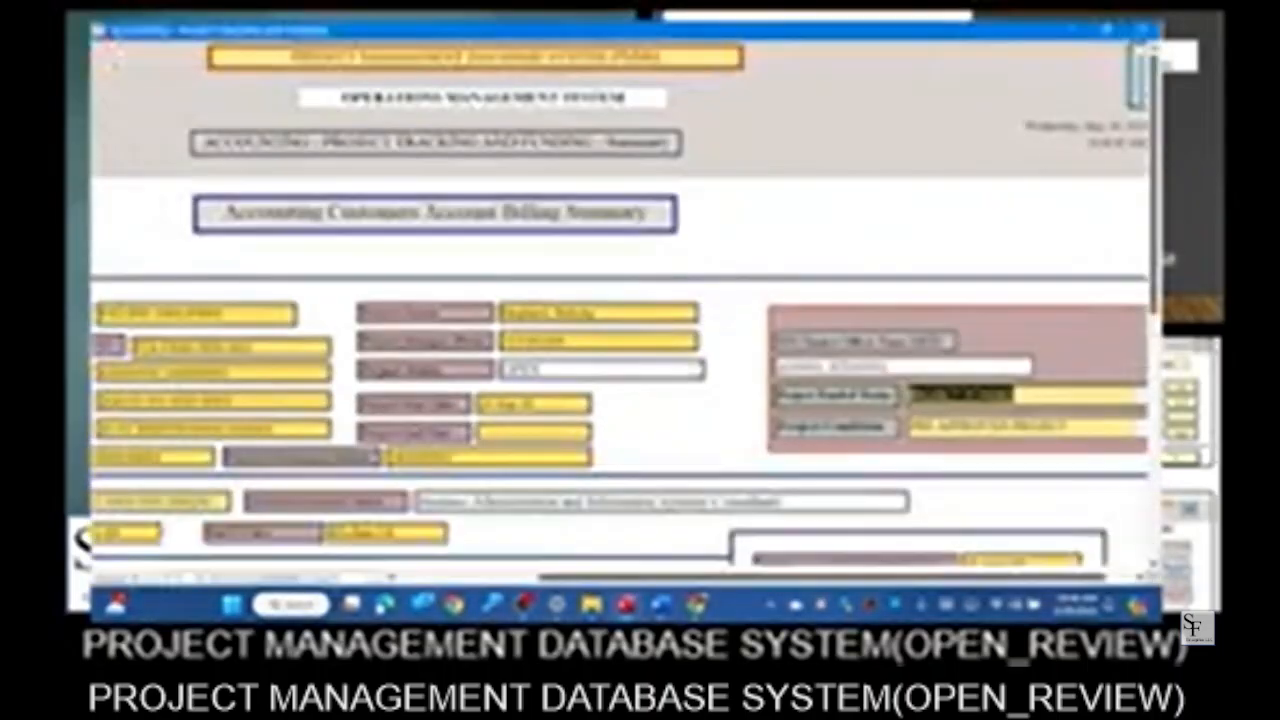
{"action": "scroll", "coordinate": [620, 380], "scroll_direction": "down", "scroll_amount": 5}
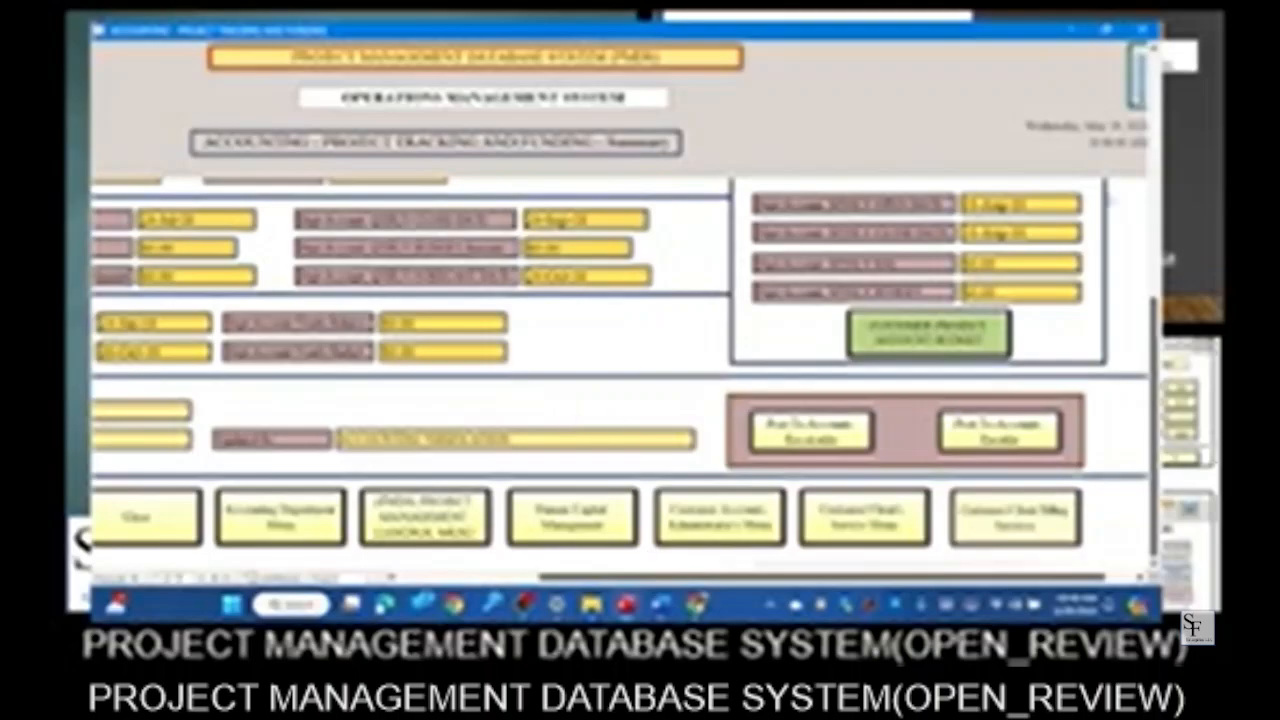
{"action": "left_click_drag", "start_coordinate": [732, 579], "coordinate": [866, 588]}
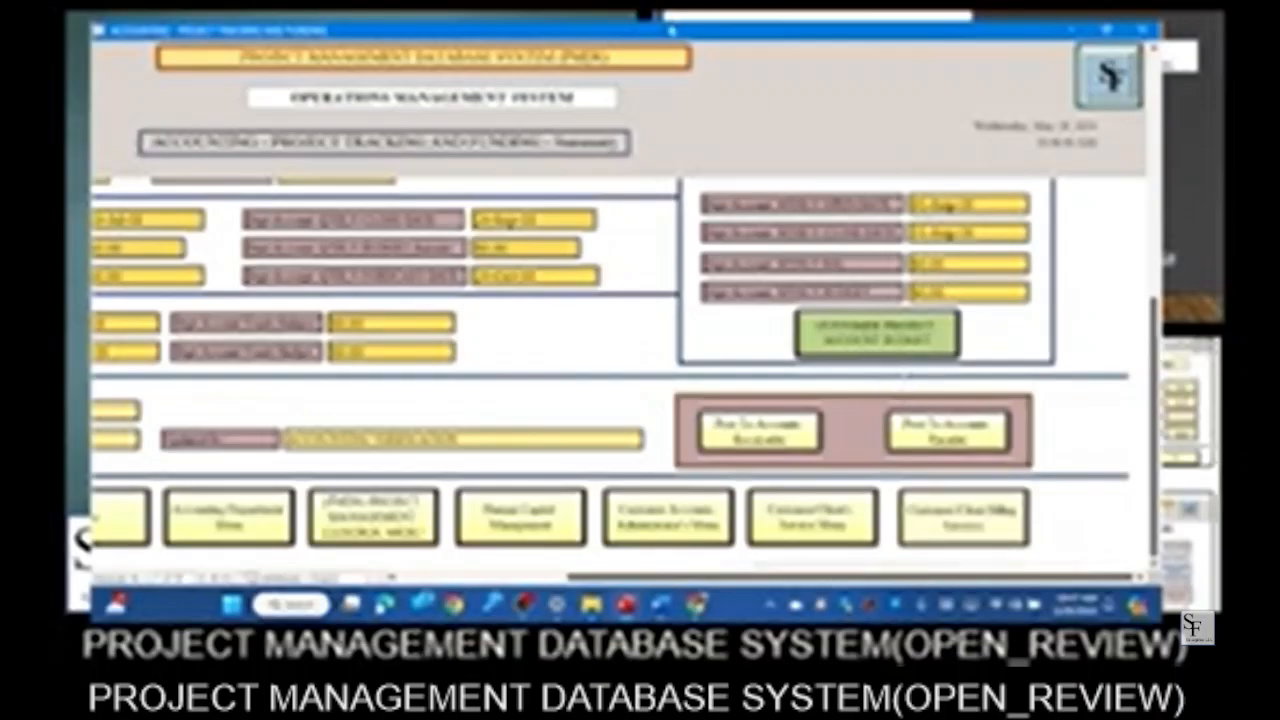
- Return the billing summary form to Design View and open the On Click macro of the green CUSTOMER PROJECT ACCOUNT BUDGET button
{"action": "right_click", "coordinate": [672, 35]}
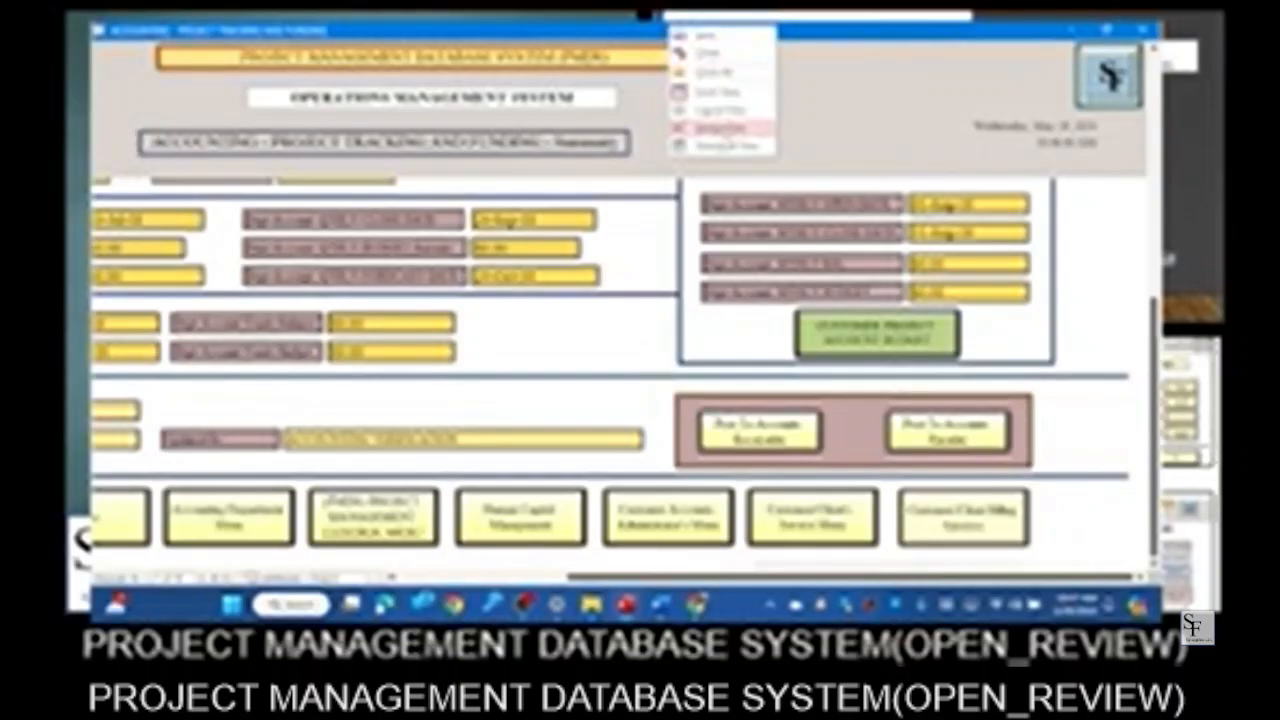
{"action": "left_click", "coordinate": [705, 128]}
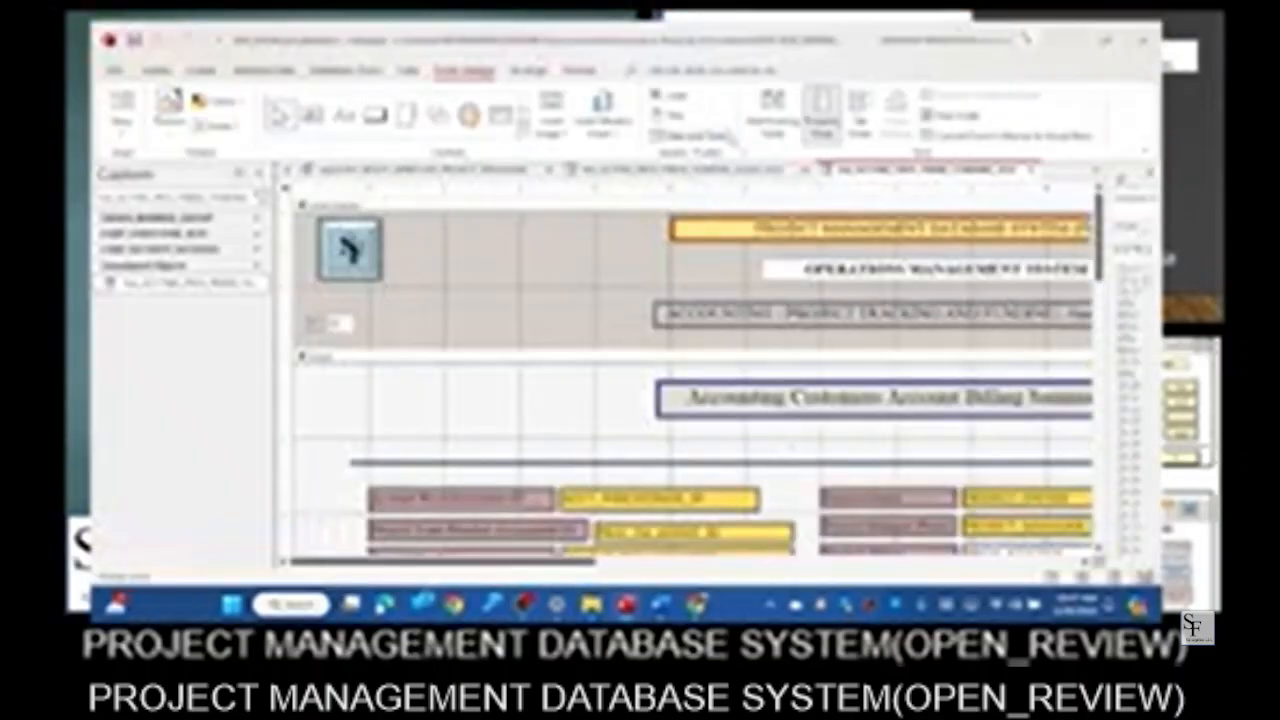
{"action": "left_click_drag", "start_coordinate": [503, 560], "coordinate": [800, 560]}
{"action": "scroll", "coordinate": [848, 433], "scroll_direction": "down", "scroll_amount": 5}
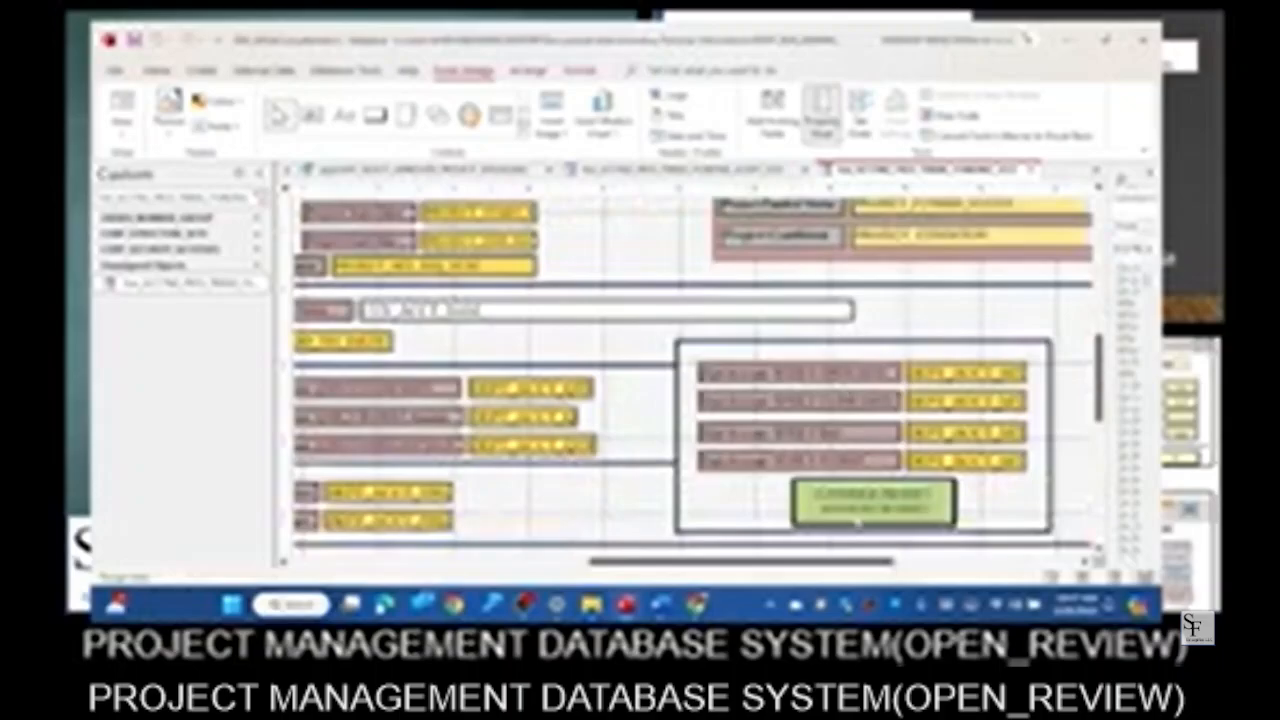
{"action": "left_click", "coordinate": [857, 522]}
{"action": "left_click_drag", "start_coordinate": [1112, 365], "coordinate": [914, 378]}
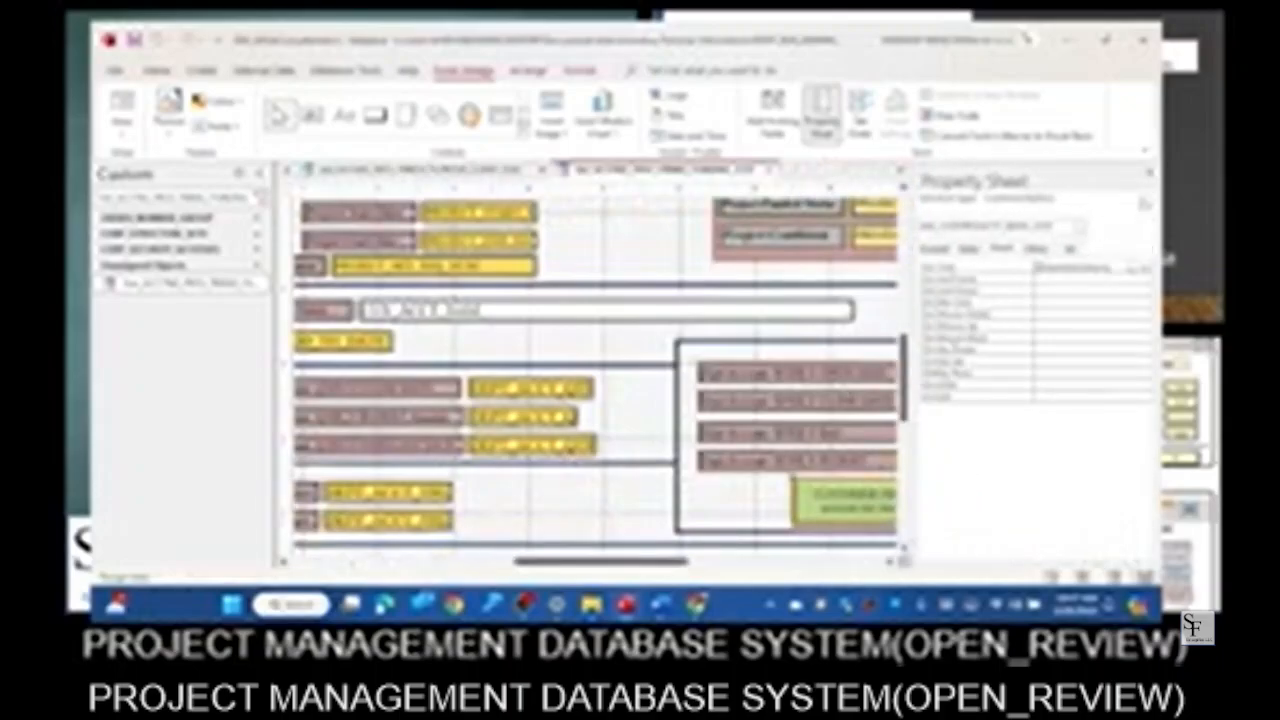
{"action": "left_click", "coordinate": [1140, 270]}
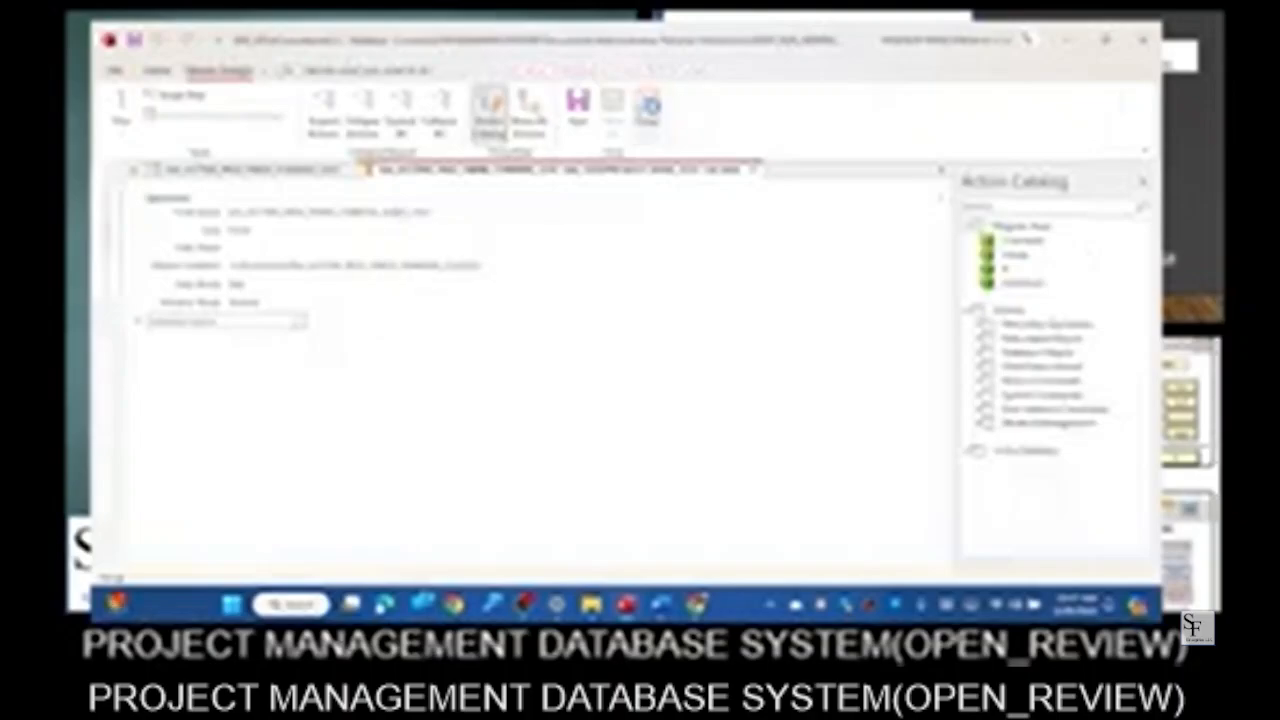
- Close the CUSTOMER PROJECT ACCOUNT BUDGET button's macro and display the Customer Accounting Audit Form in Form View
{"action": "left_click", "coordinate": [647, 104]}
{"action": "left_click", "coordinate": [489, 171]}
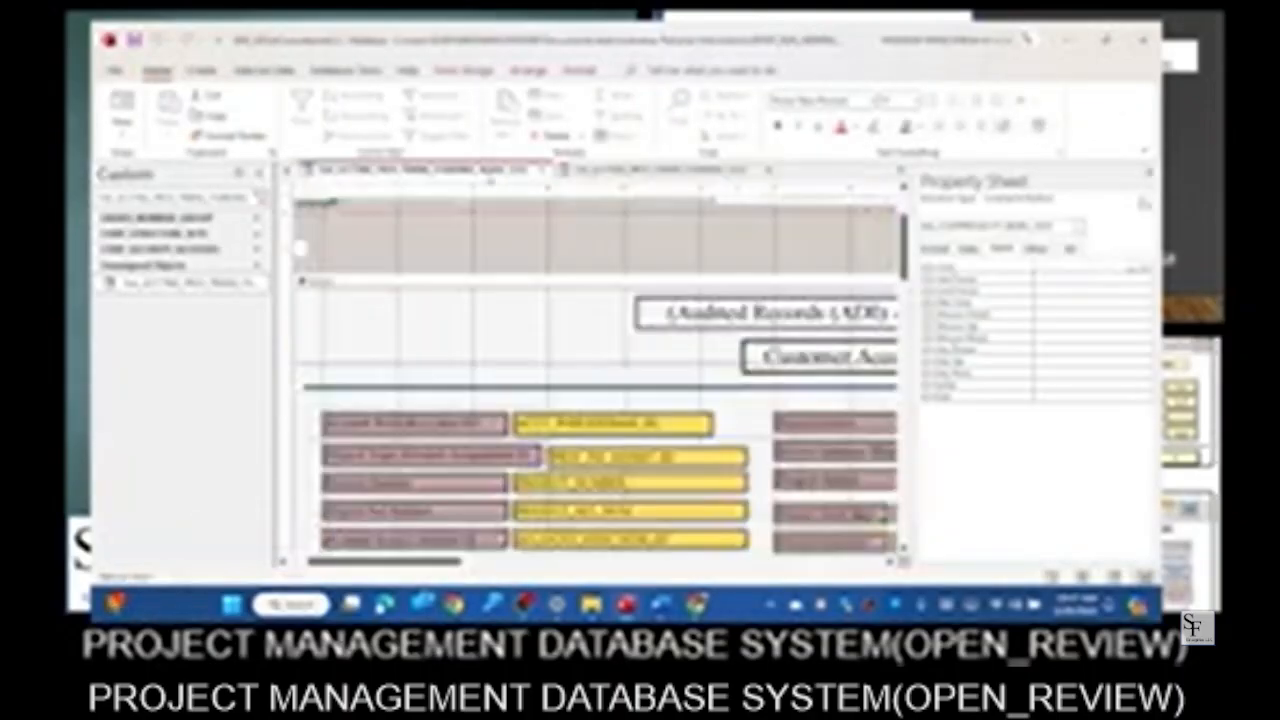
{"action": "right_click", "coordinate": [490, 176]}
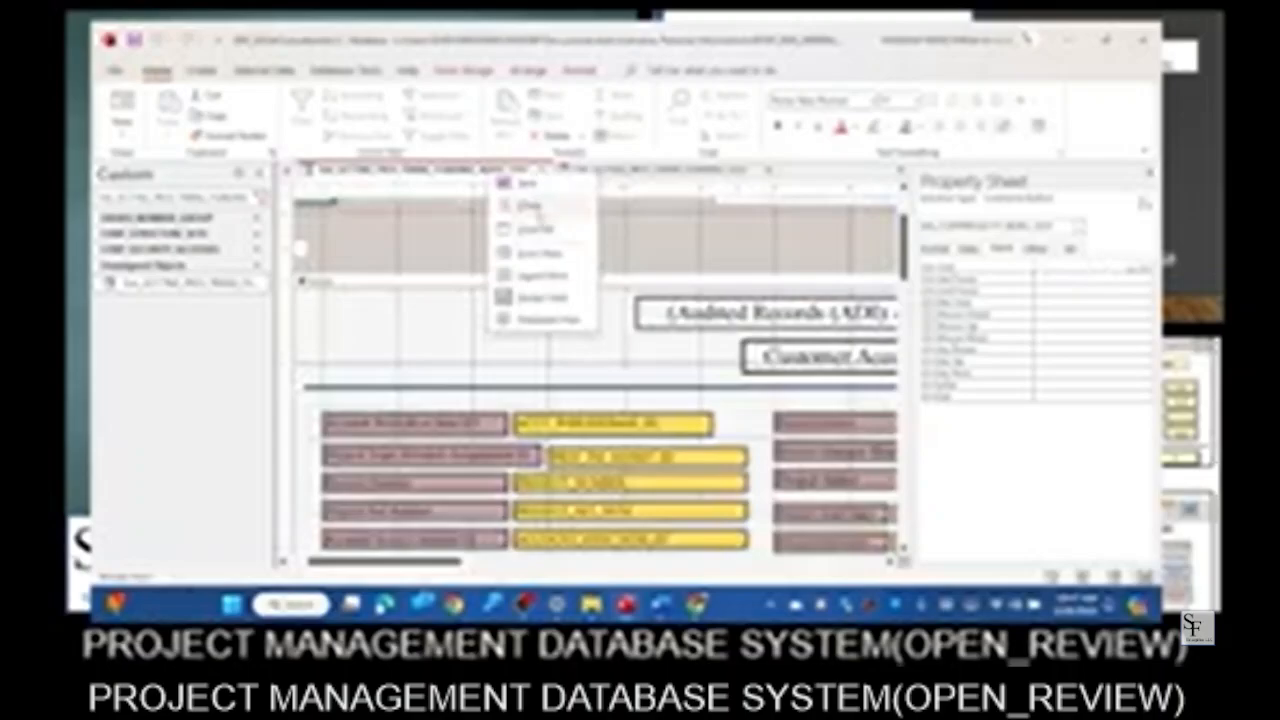
{"action": "left_click", "coordinate": [539, 254]}
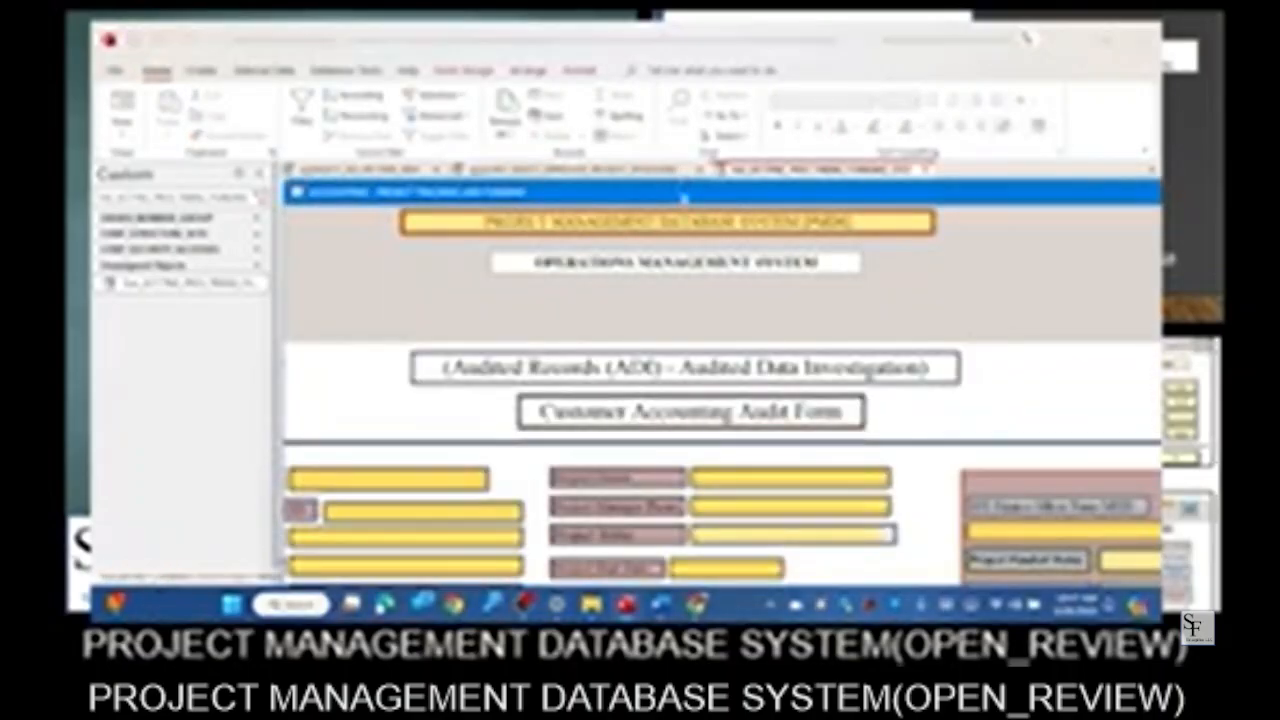
- Maximize the Customer Accounting Audit Form and examine its project, account and finance officer fields across the full form
{"action": "left_click_drag", "start_coordinate": [684, 199], "coordinate": [487, 44]}
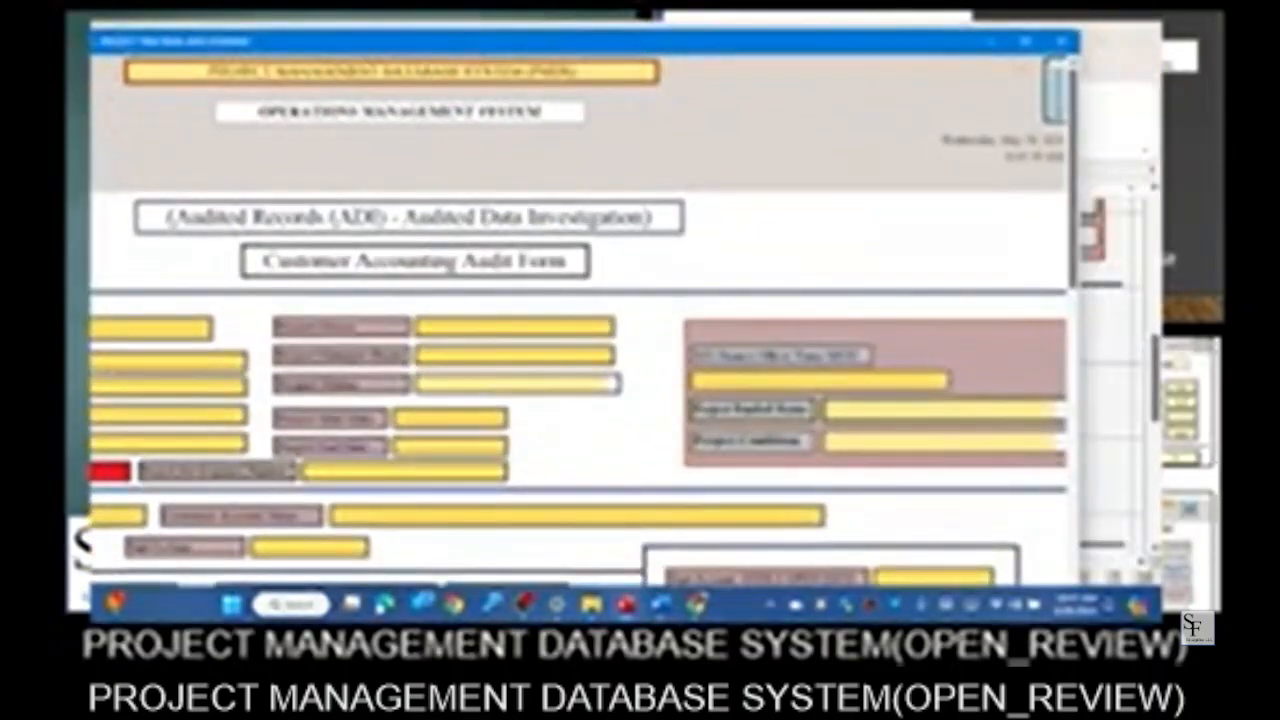
{"action": "left_click", "coordinate": [1025, 43]}
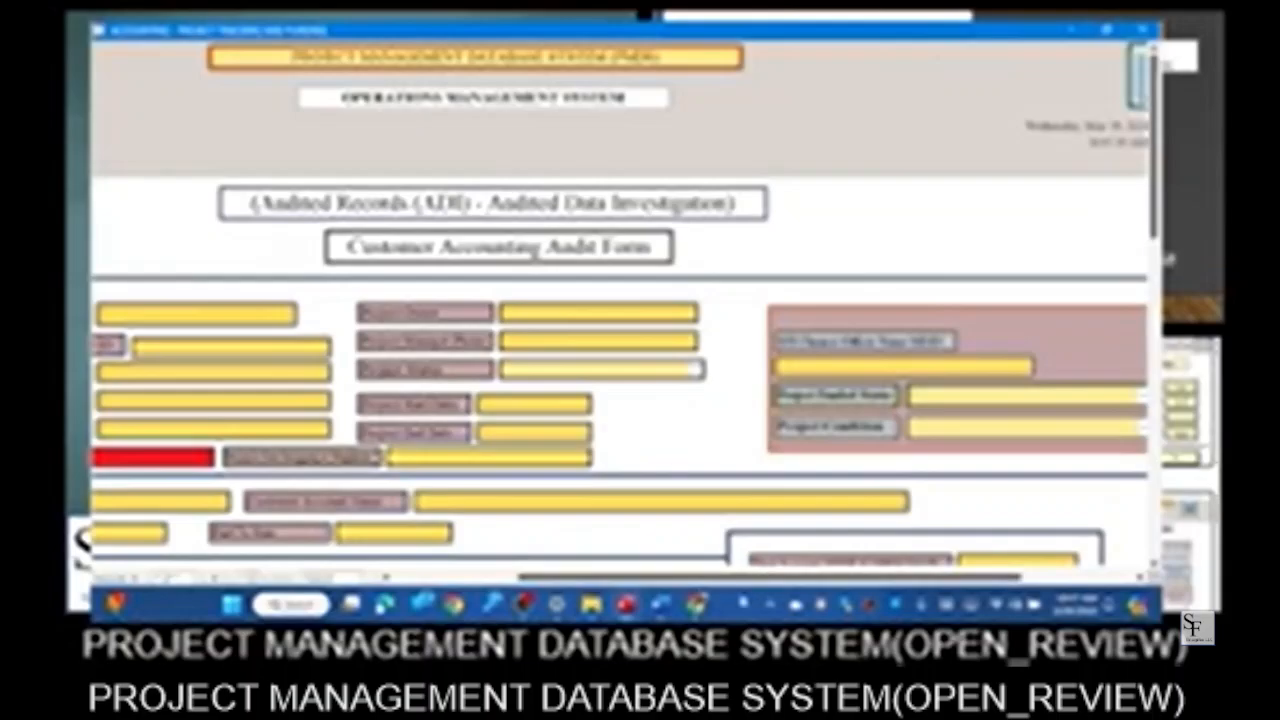
{"action": "left_click_drag", "start_coordinate": [716, 577], "coordinate": [501, 590]}
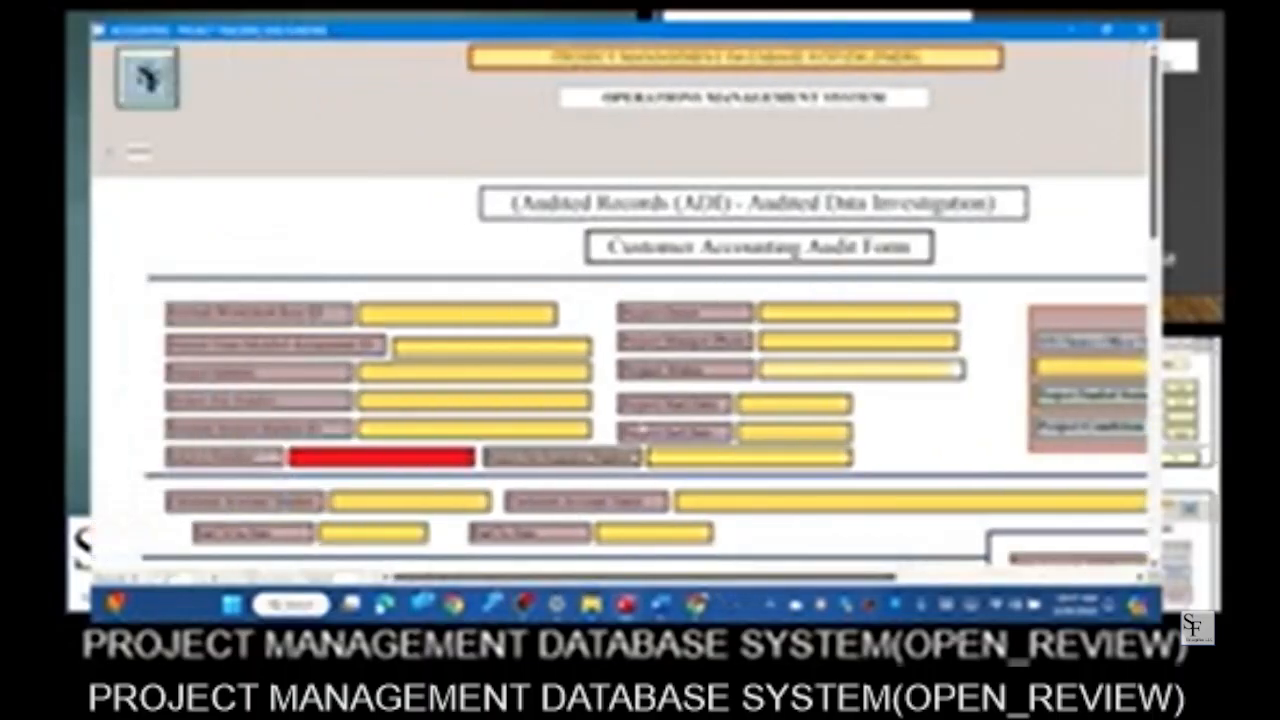
{"action": "scroll", "coordinate": [642, 428], "scroll_direction": "down", "scroll_amount": 3}
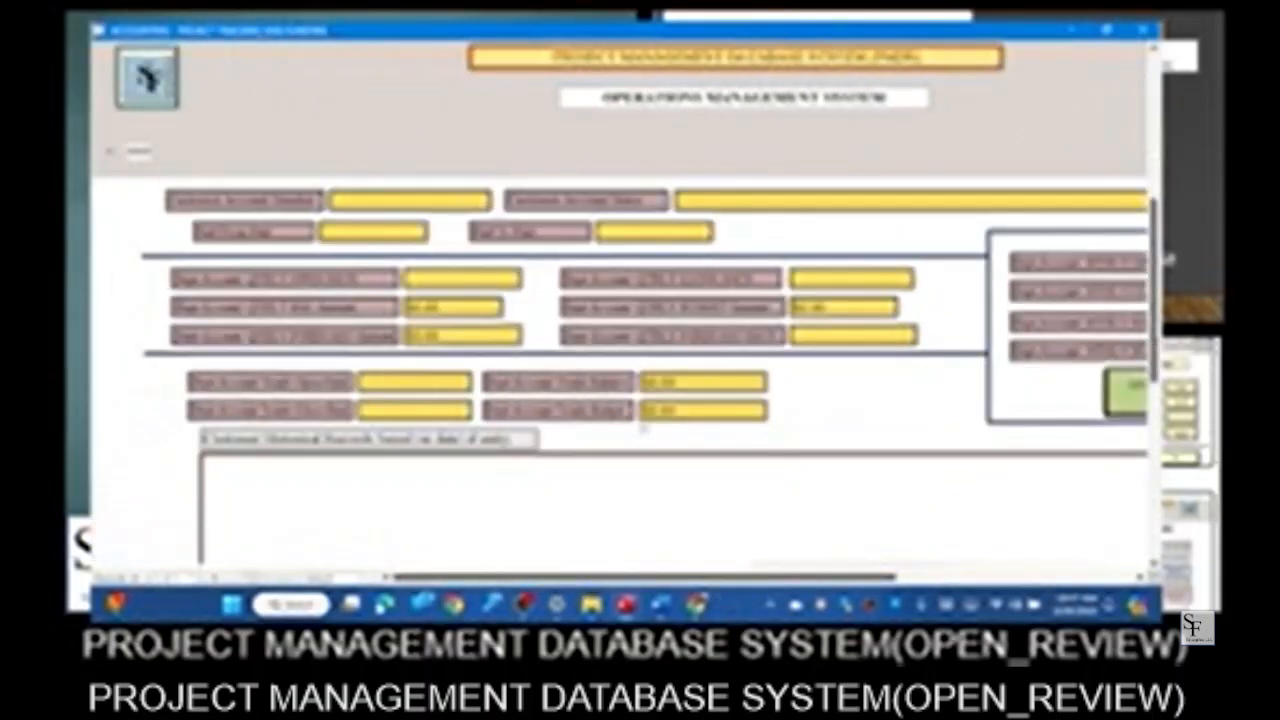
{"action": "scroll", "coordinate": [642, 428], "scroll_direction": "up", "scroll_amount": 3}
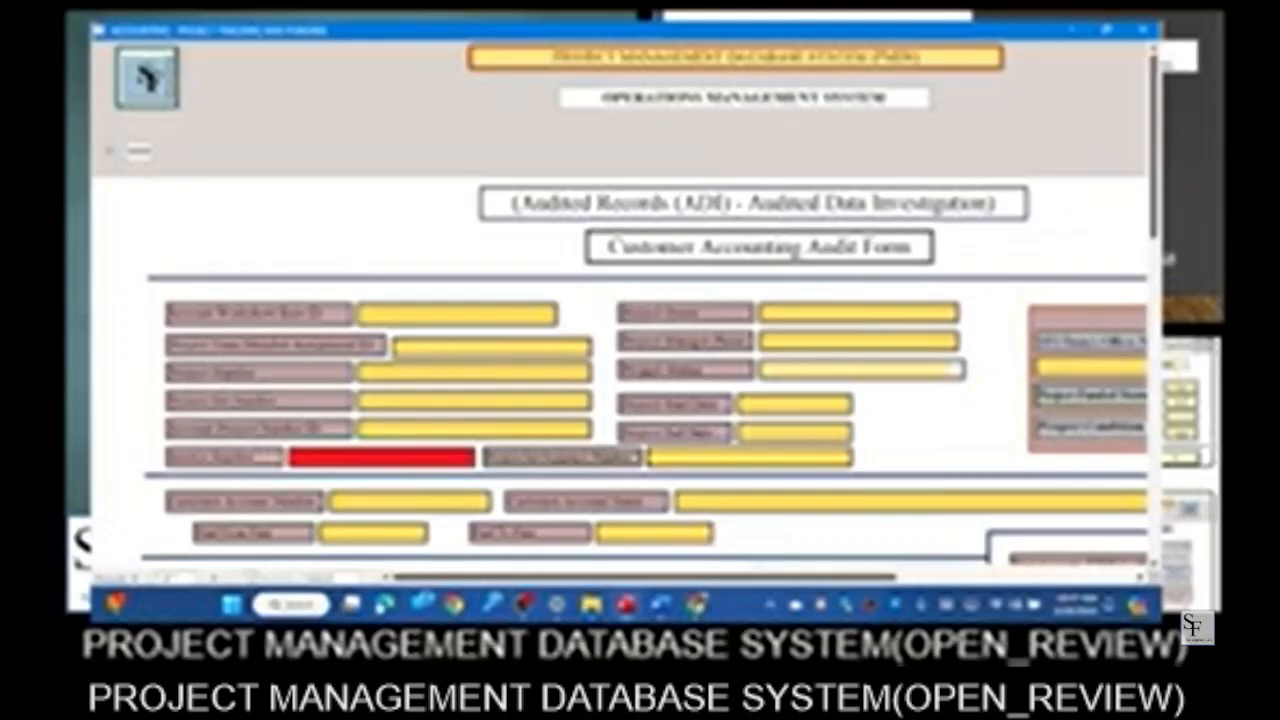
{"action": "left_click_drag", "start_coordinate": [545, 589], "coordinate": [724, 587]}
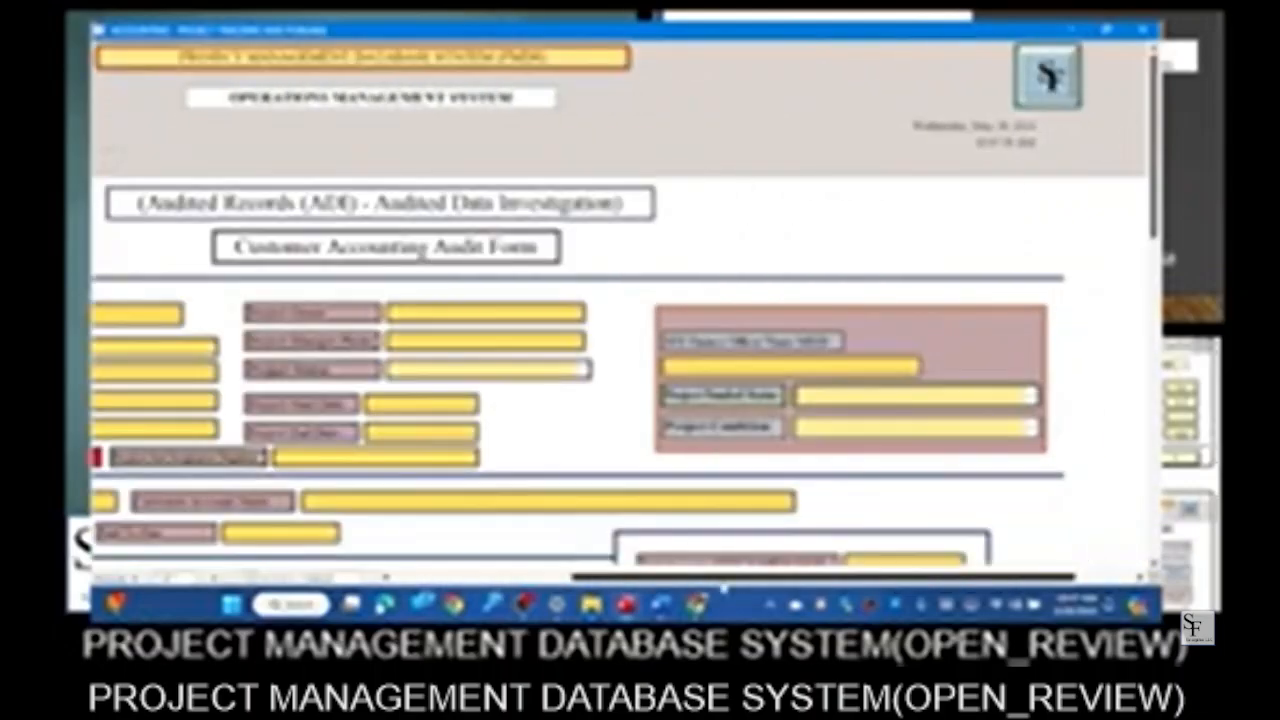
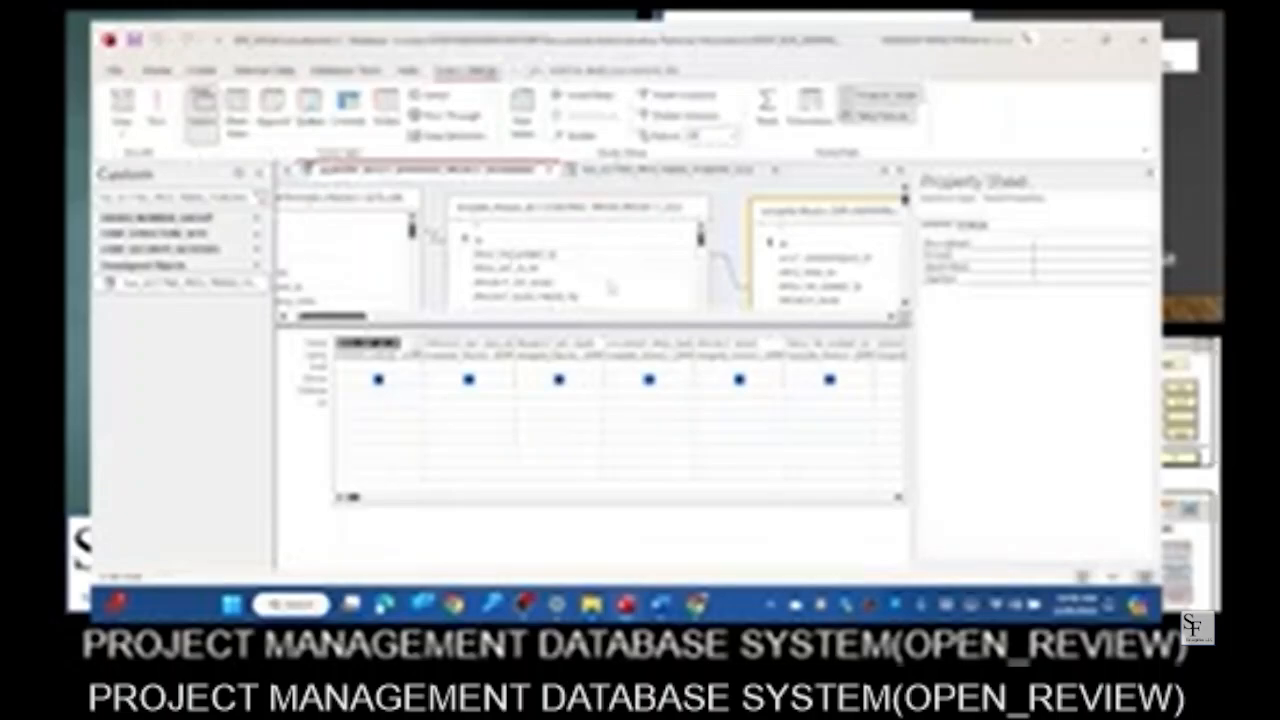
- Widen the third field column in the approved project query's design grid and look through the other open objects
{"action": "left_click_drag", "start_coordinate": [604, 340], "coordinate": [686, 342]}
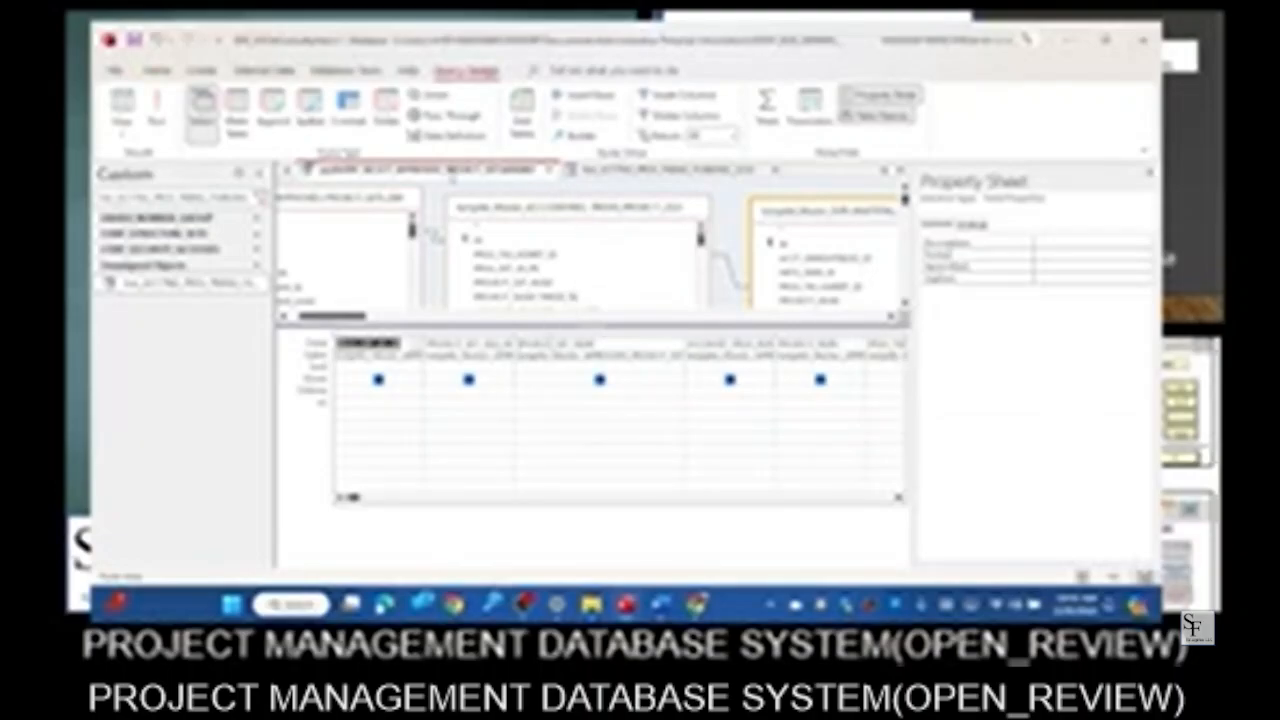
{"action": "left_click", "coordinate": [286, 172]}
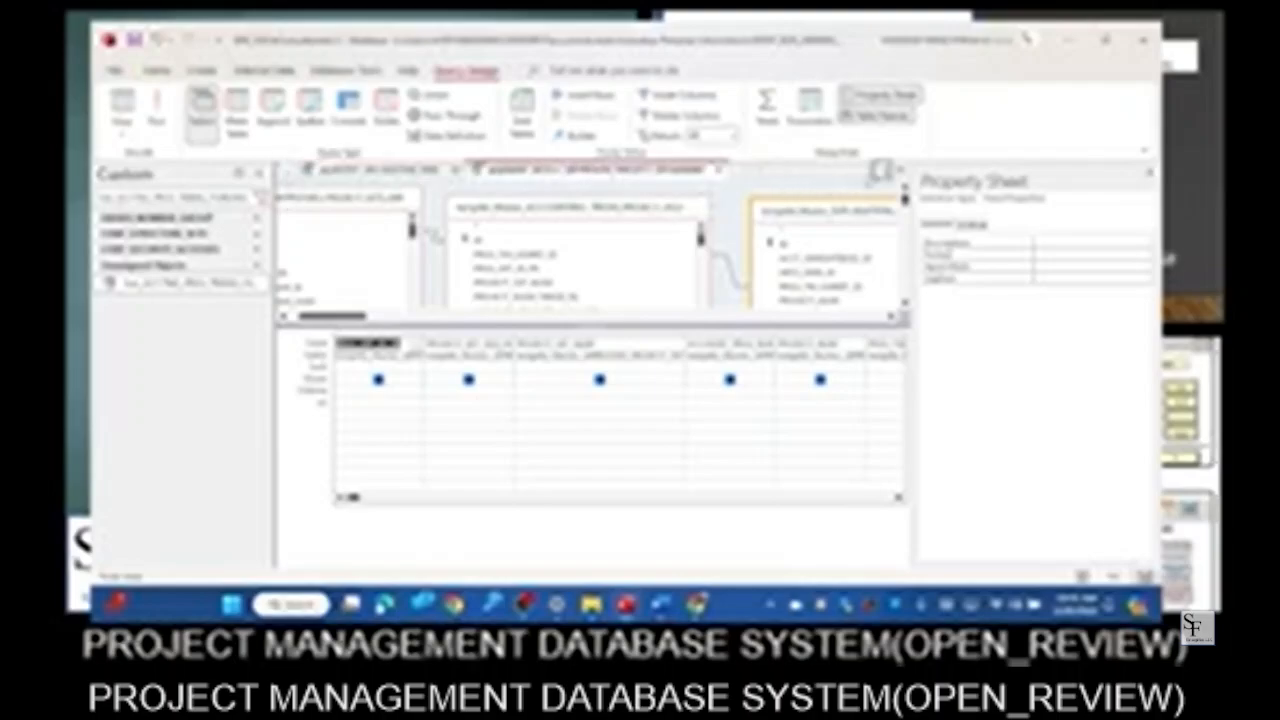
{"action": "left_click", "coordinate": [883, 172]}
{"action": "left_click", "coordinate": [881, 172]}
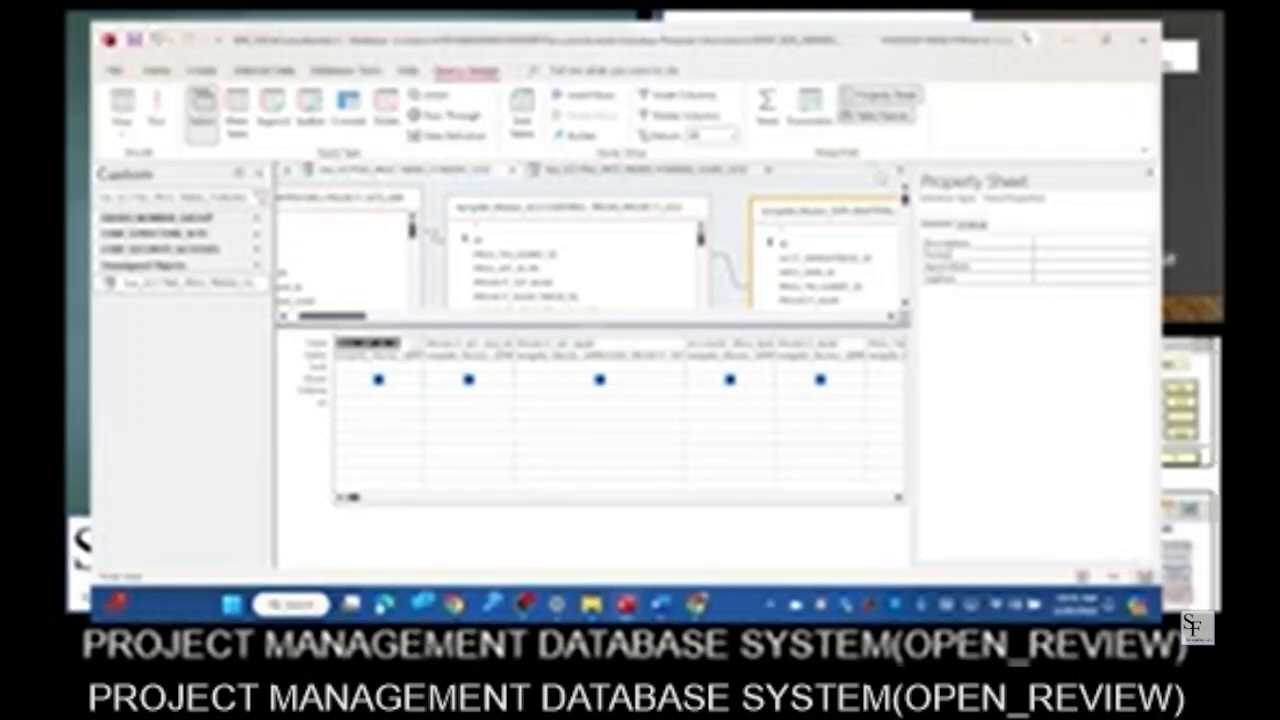
{"action": "left_click", "coordinate": [574, 500]}
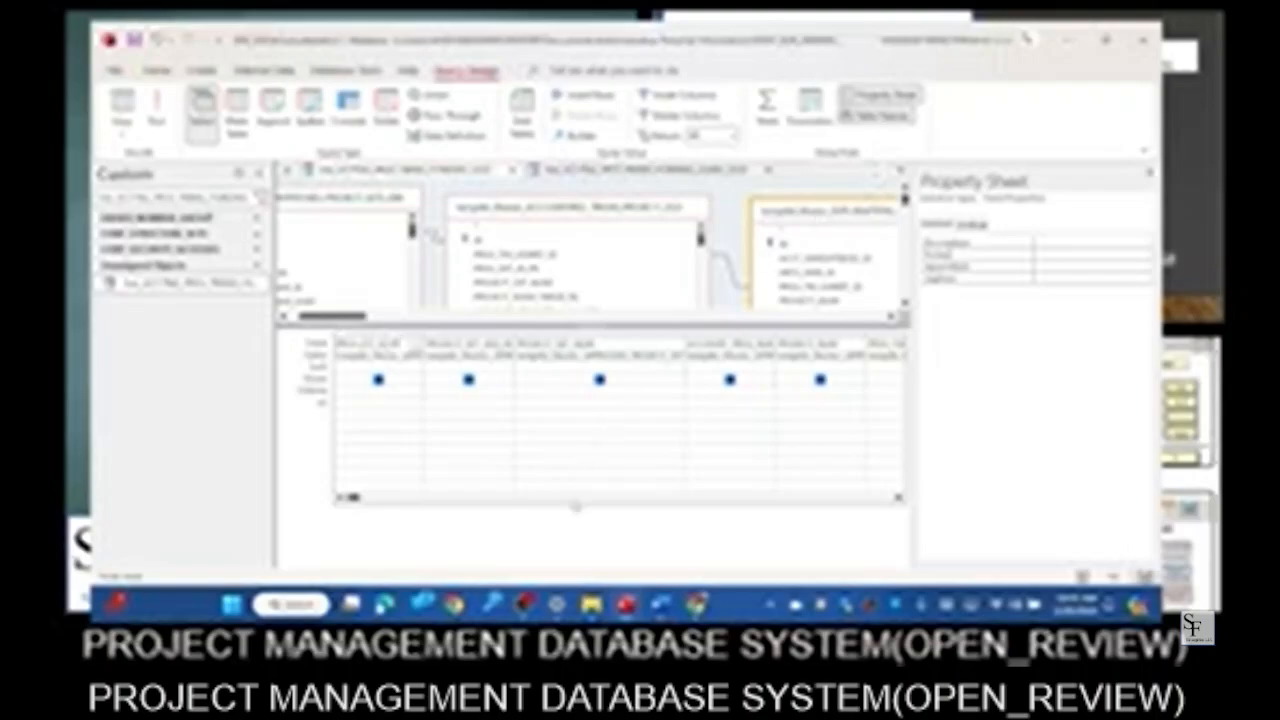
- Switch to the Word meeting notes, review the Audited Records (ADI) tasks, and select the table name associated with the Customer Accounting Audit Form
{"action": "mouse_move", "coordinate": [692, 608]}
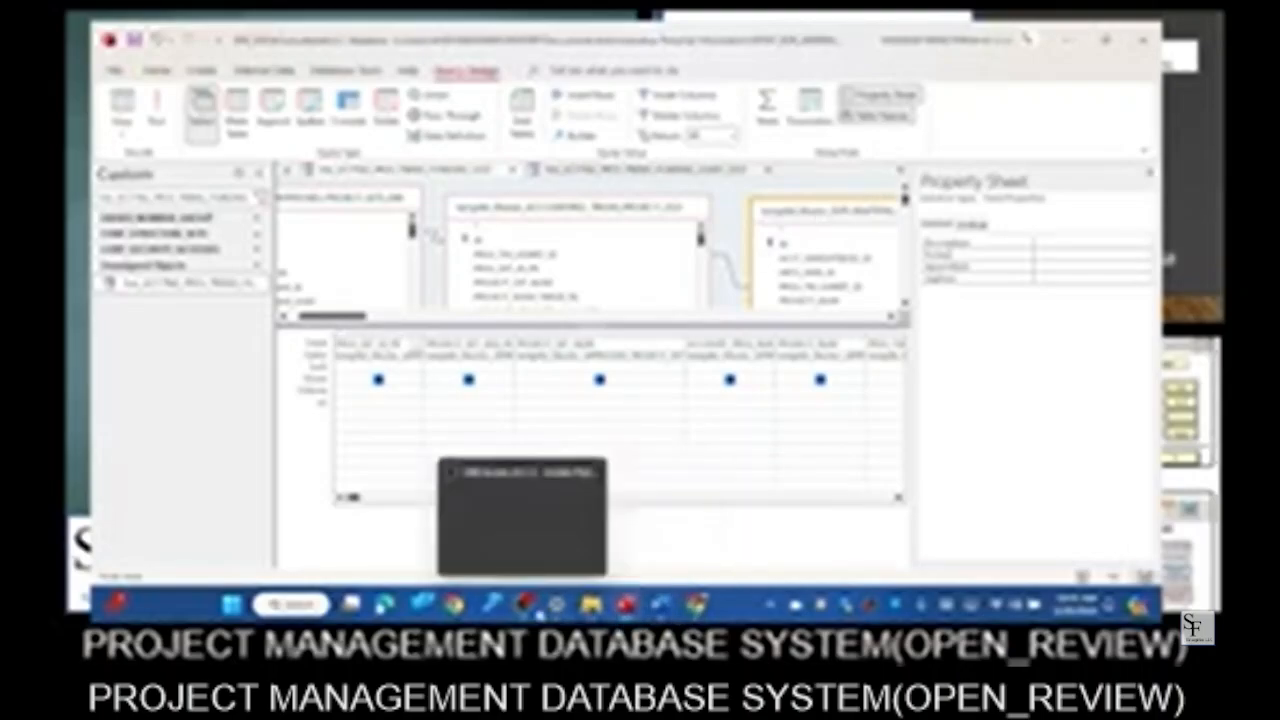
{"action": "mouse_move", "coordinate": [634, 612]}
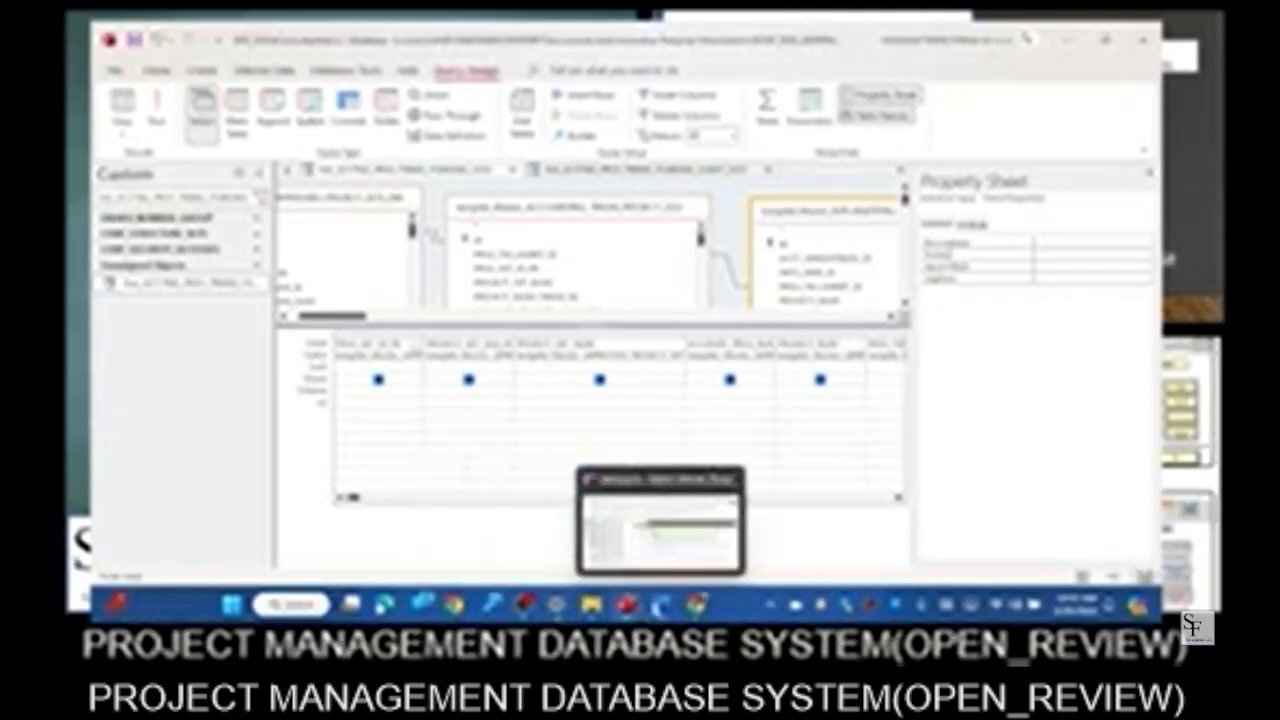
{"action": "left_click", "coordinate": [659, 494]}
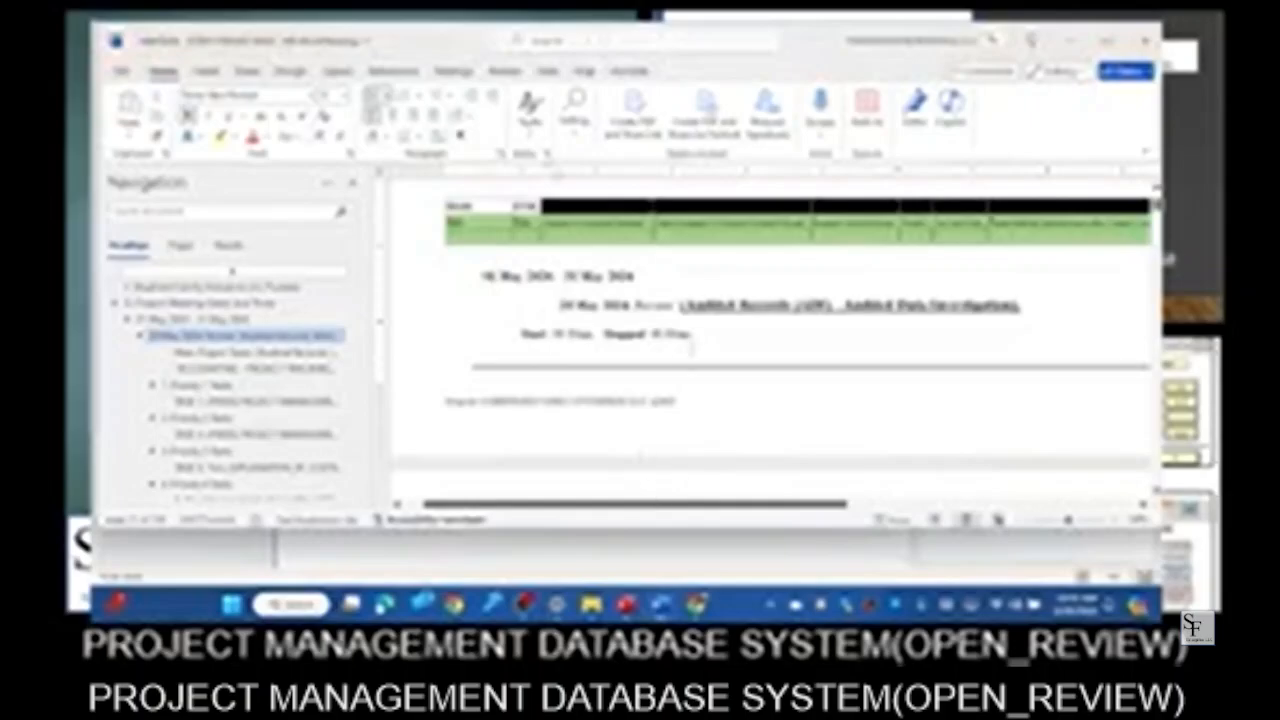
{"action": "scroll", "coordinate": [692, 350], "scroll_direction": "down", "scroll_amount": 3}
{"action": "scroll", "coordinate": [822, 346], "scroll_direction": "down", "scroll_amount": 4}
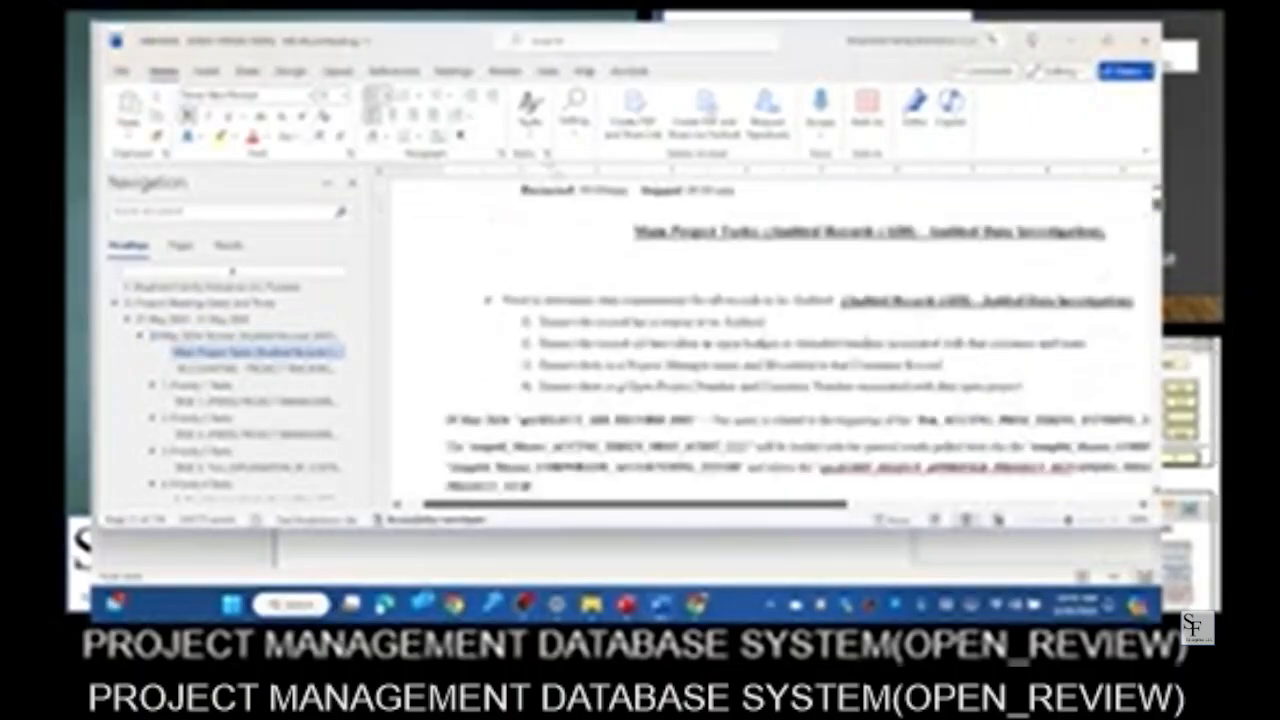
{"action": "scroll", "coordinate": [800, 345], "scroll_direction": "down", "scroll_amount": 2}
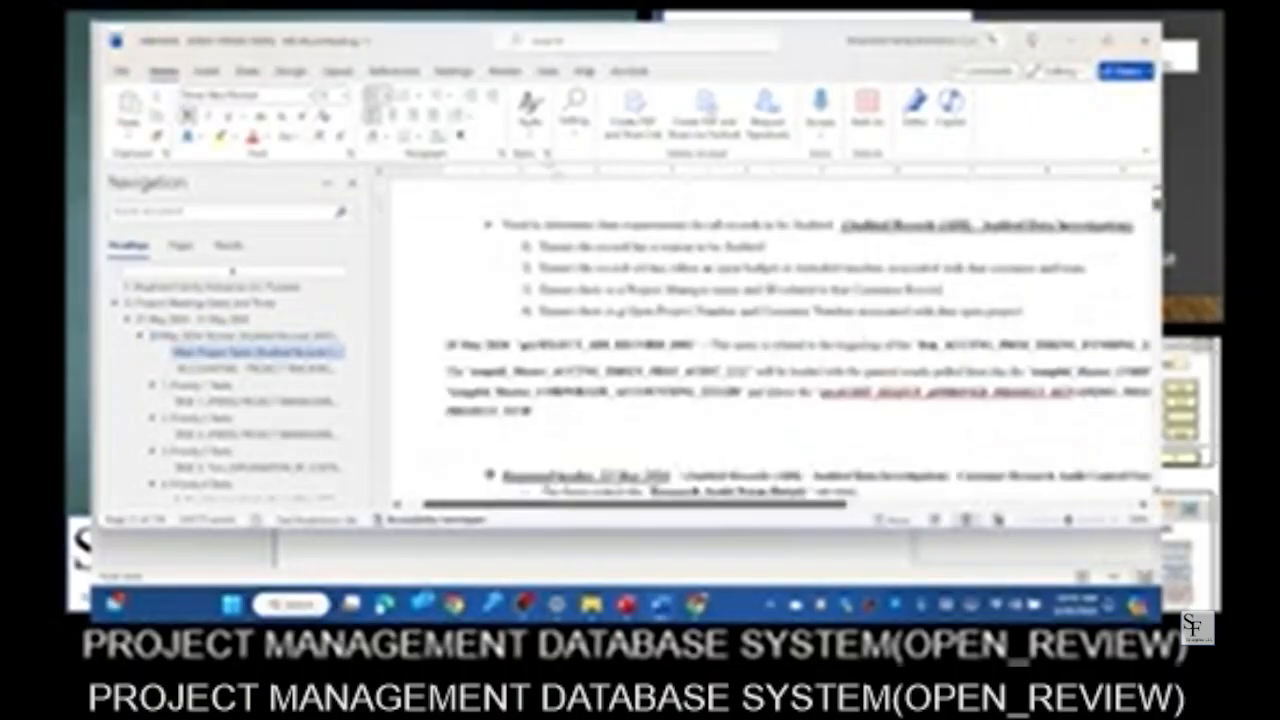
{"action": "scroll", "coordinate": [800, 345], "scroll_direction": "down", "scroll_amount": 5}
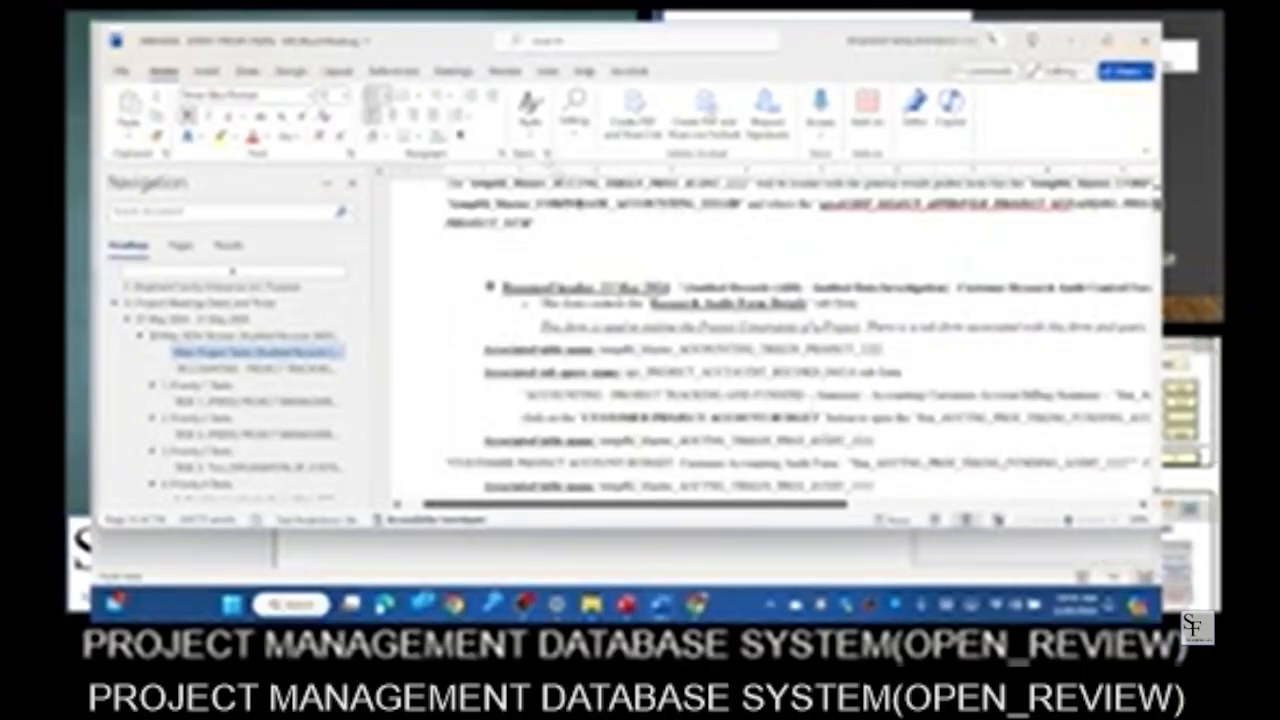
{"action": "scroll", "coordinate": [800, 345], "scroll_direction": "down", "scroll_amount": 1}
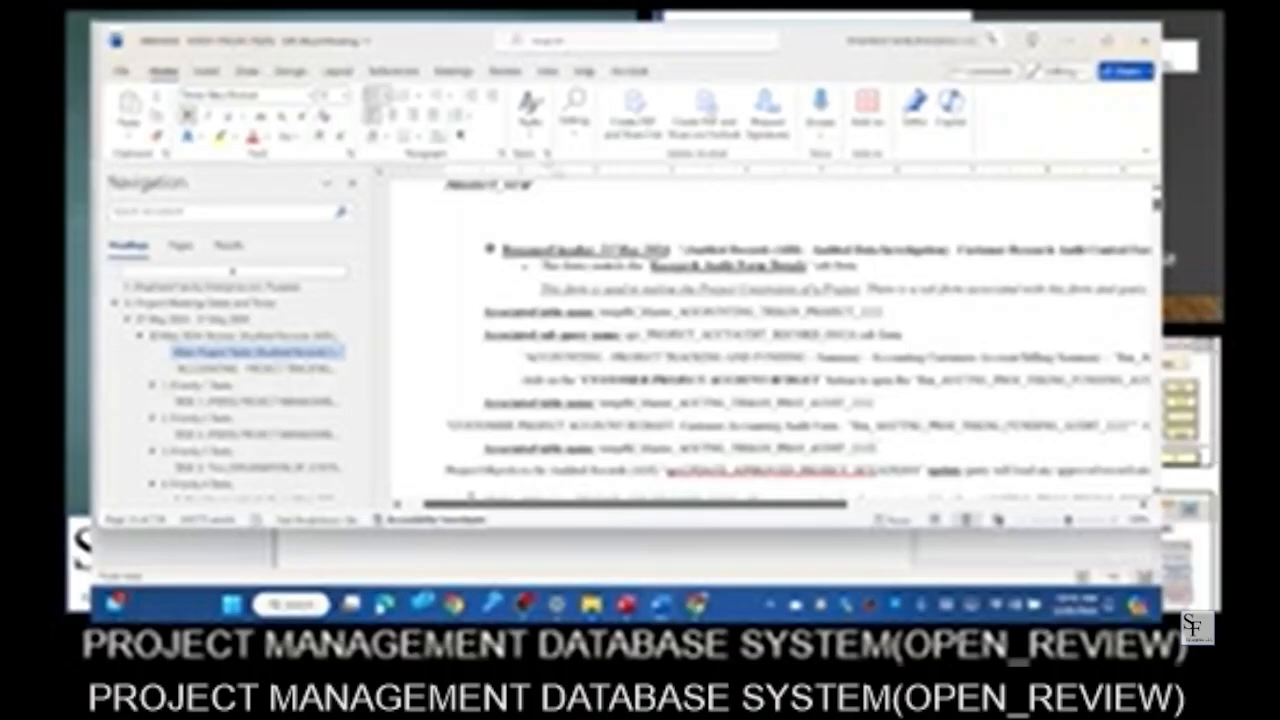
{"action": "left_click_drag", "start_coordinate": [874, 449], "coordinate": [598, 449]}
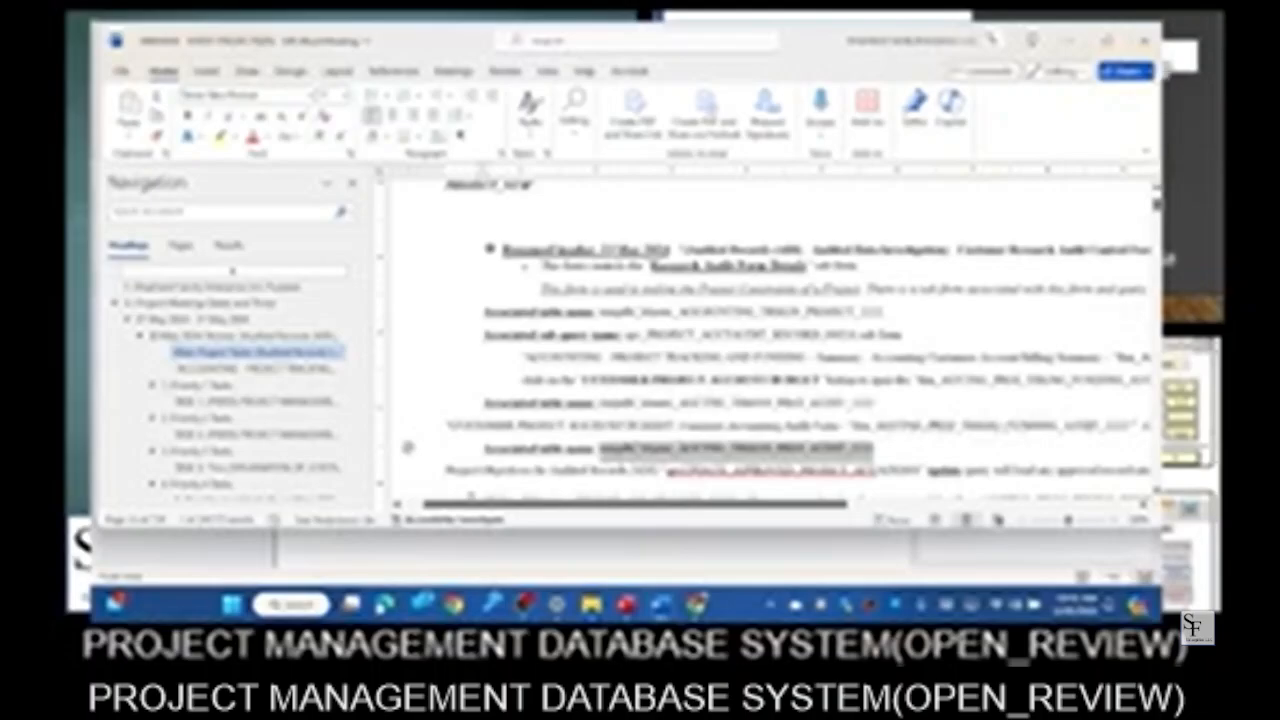
- Return to the Access database, widen the object list, and filter it by the audit table name taken from the notes
{"action": "left_click", "coordinate": [1067, 41]}
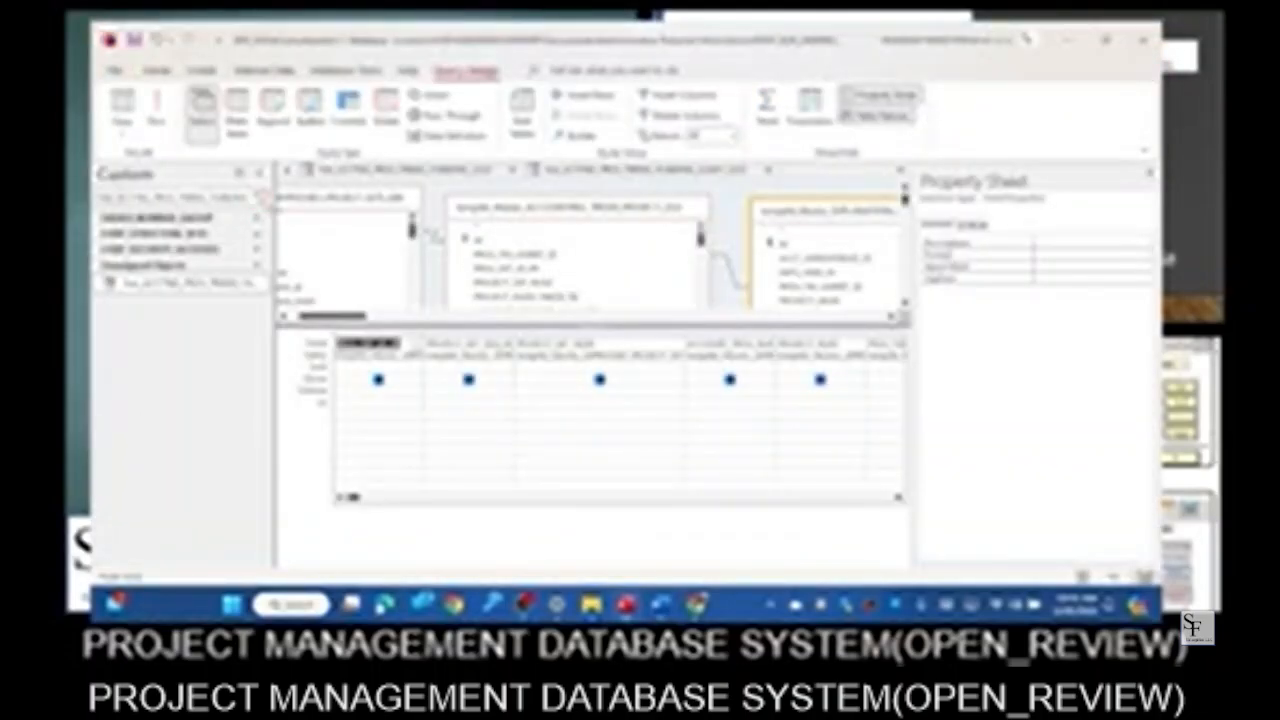
{"action": "left_click_drag", "start_coordinate": [276, 210], "coordinate": [394, 210]}
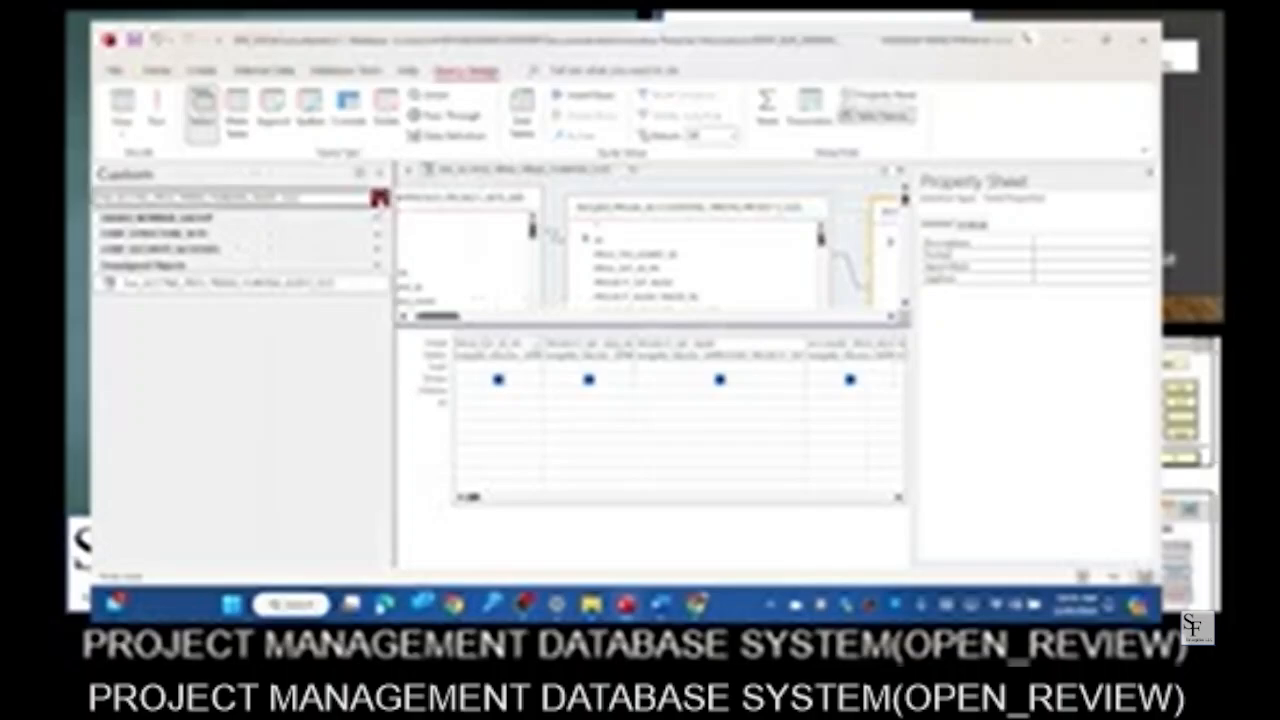
{"action": "left_click", "coordinate": [380, 199]}
{"action": "key", "text": "ctrl+v"}
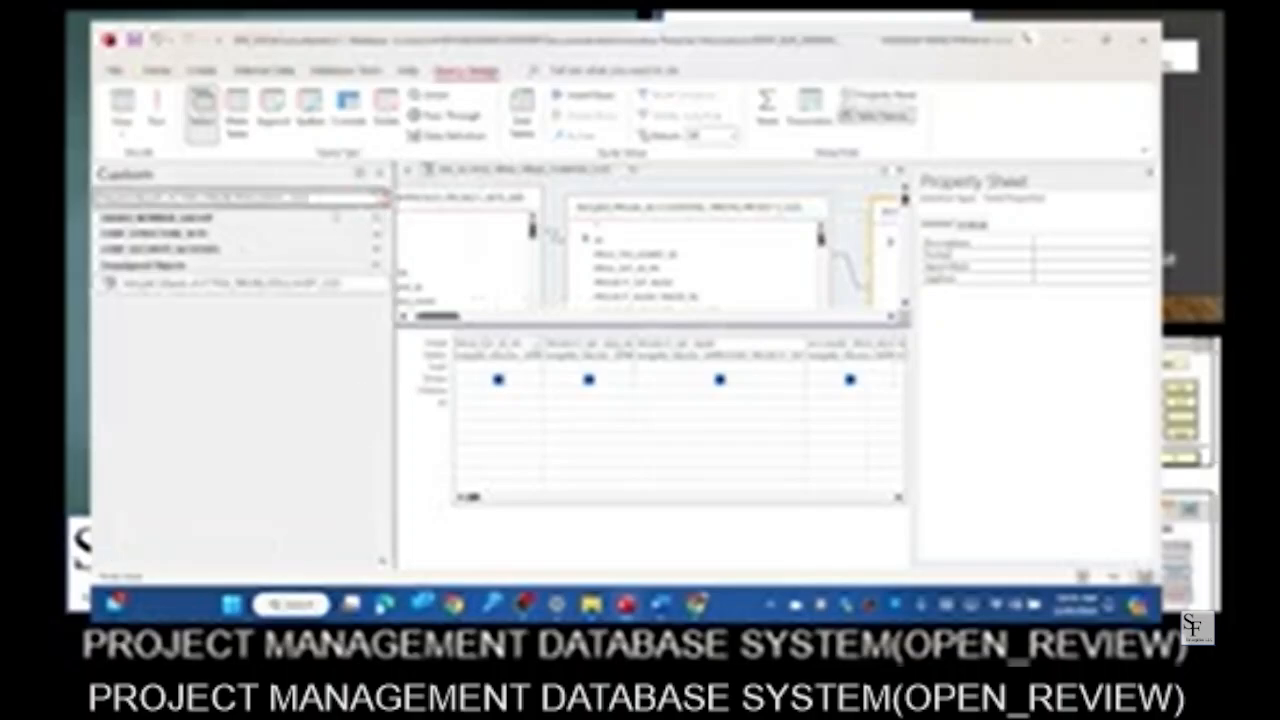
- Open the filtered audit table in Design View, widen its Field Name column, and review the fields and data types
{"action": "right_click", "coordinate": [301, 288]}
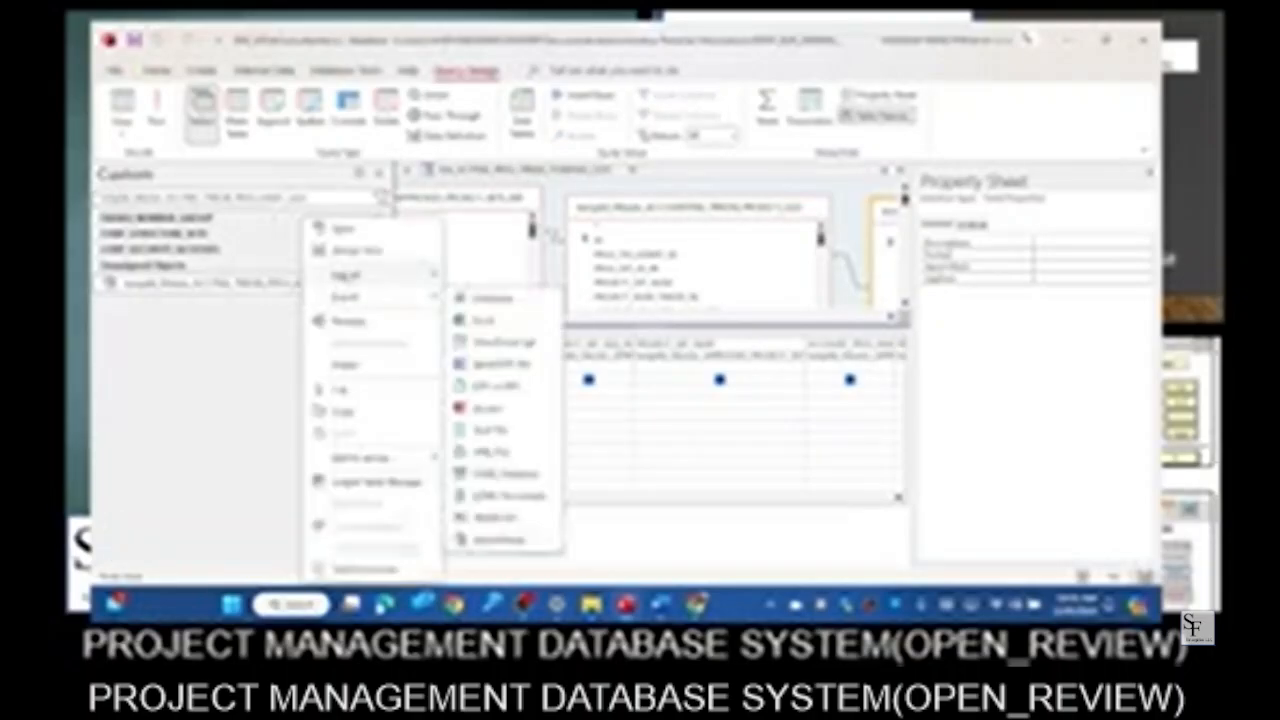
{"action": "left_click", "coordinate": [340, 250]}
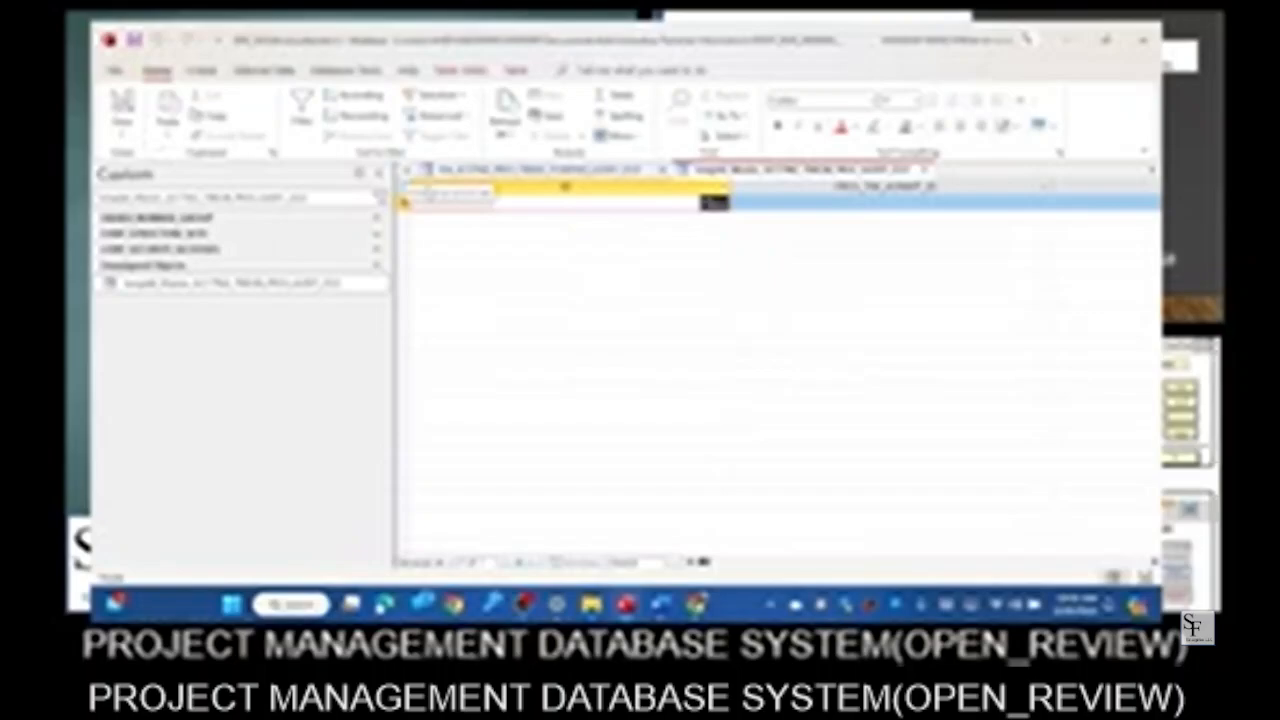
{"action": "left_click", "coordinate": [122, 105]}
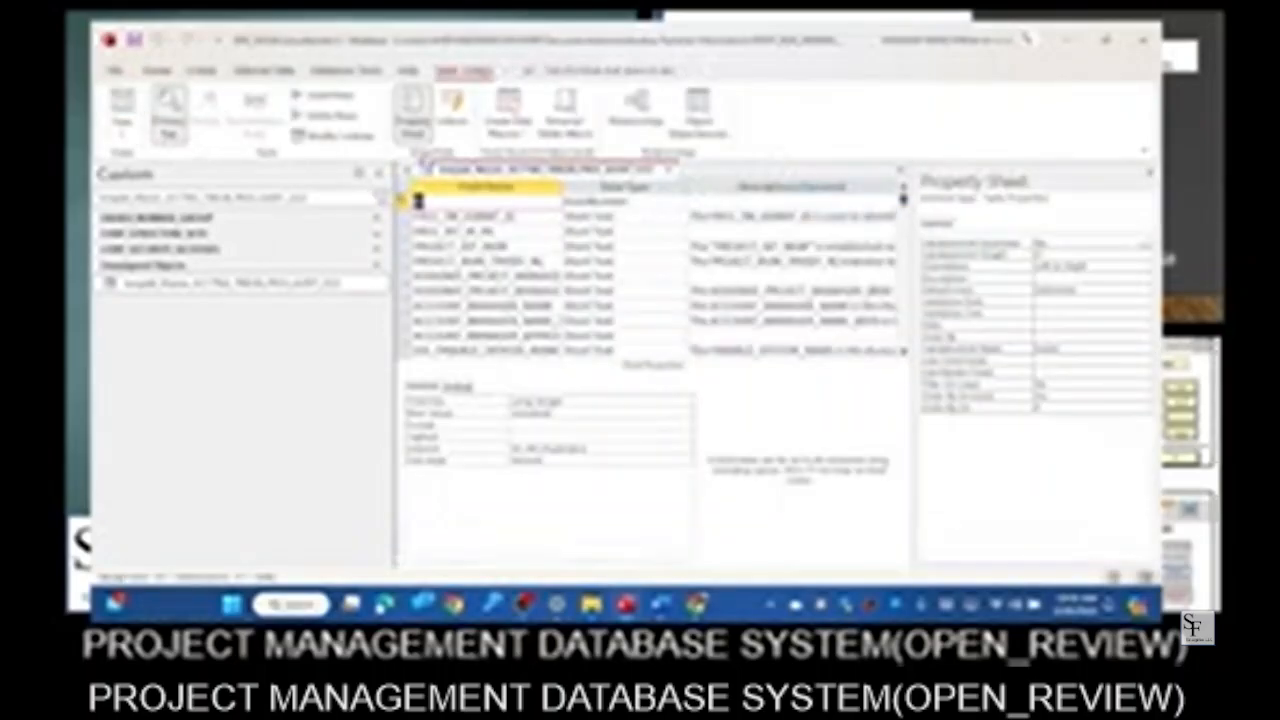
{"action": "left_click_drag", "start_coordinate": [562, 185], "coordinate": [715, 183]}
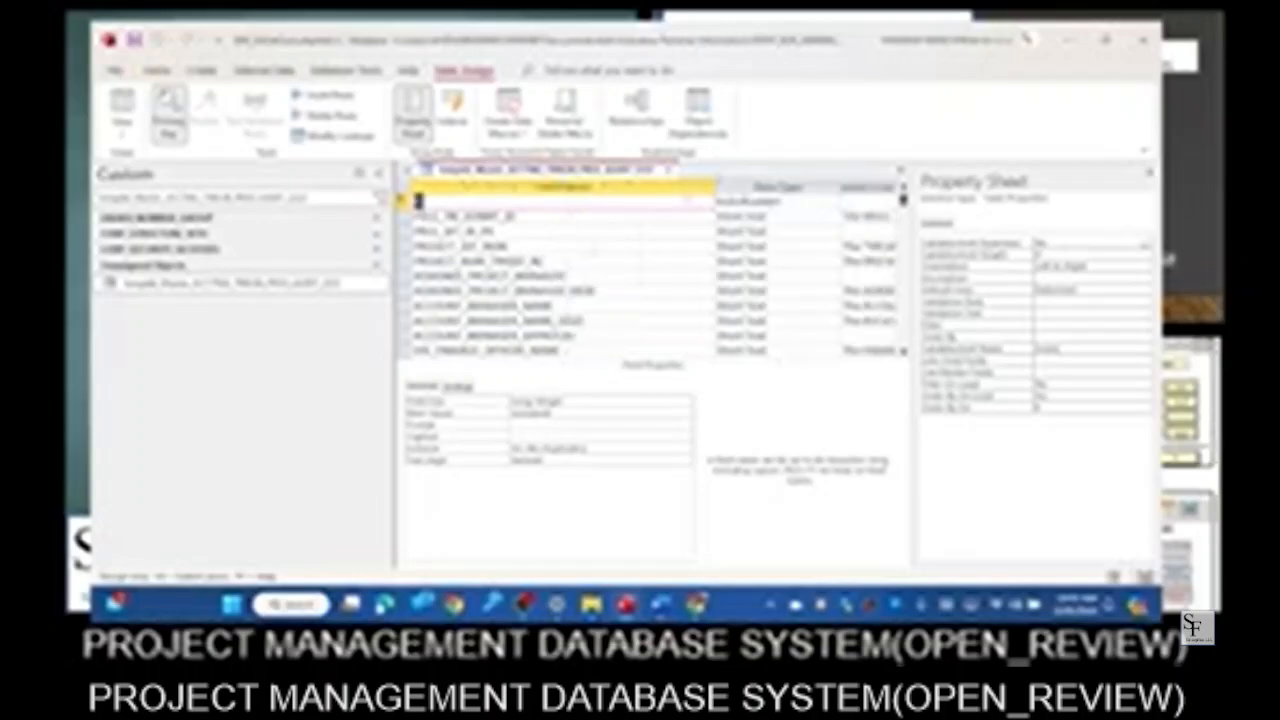
{"action": "scroll", "coordinate": [593, 250], "scroll_direction": "down", "scroll_amount": 8}
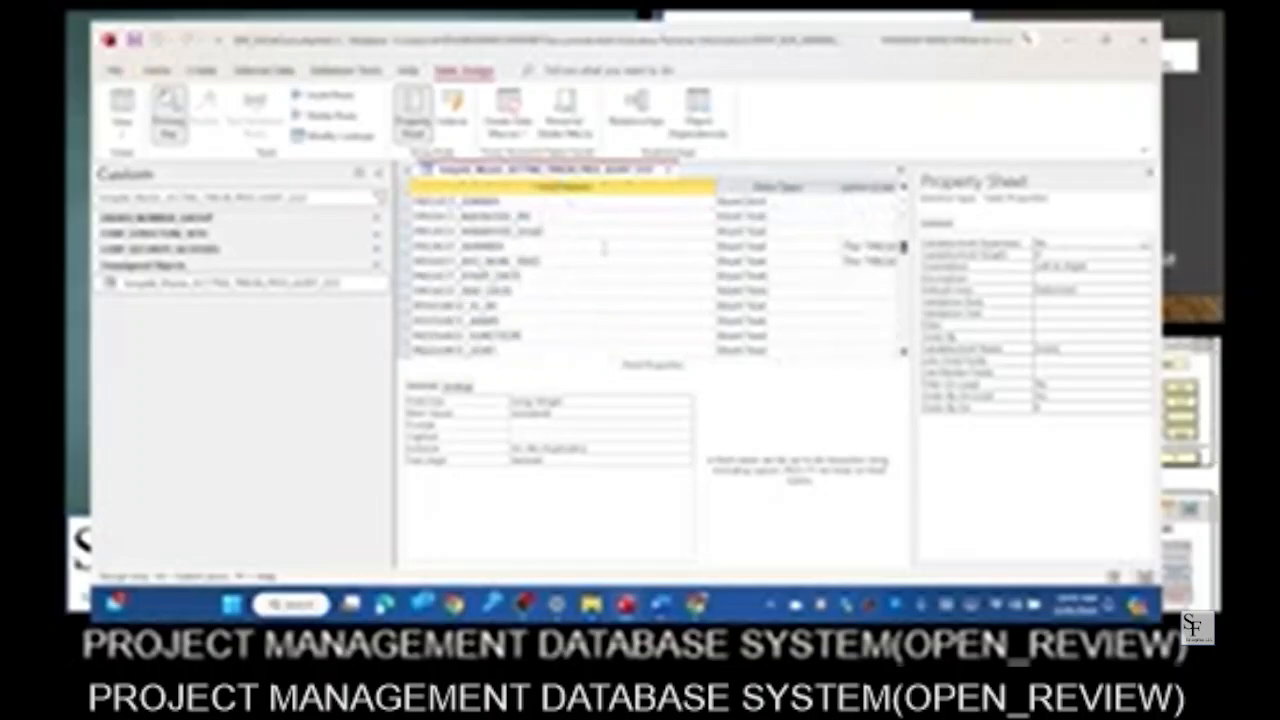
{"action": "scroll", "coordinate": [606, 243], "scroll_direction": "down", "scroll_amount": 3}
{"action": "scroll", "coordinate": [612, 236], "scroll_direction": "down", "scroll_amount": 2}
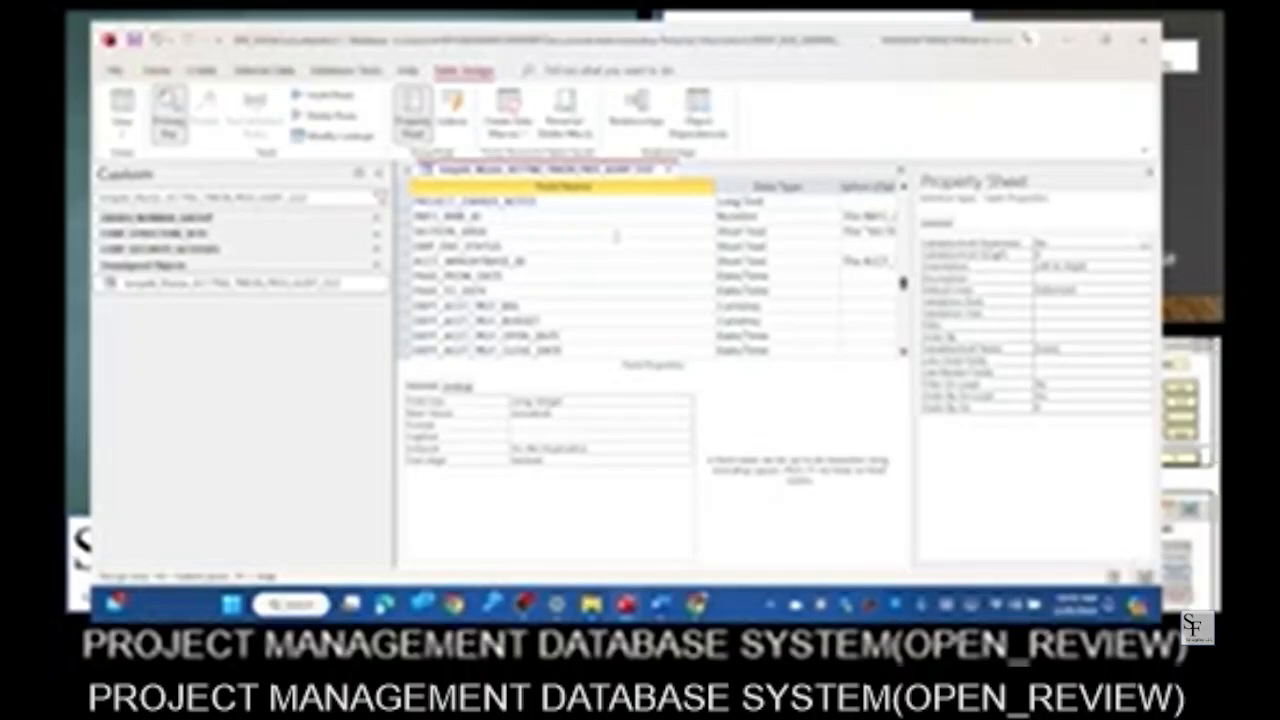
- Exit the video's full-screen view and display the list of available Wi-Fi networks
{"action": "mouse_move", "coordinate": [1235, 377]}
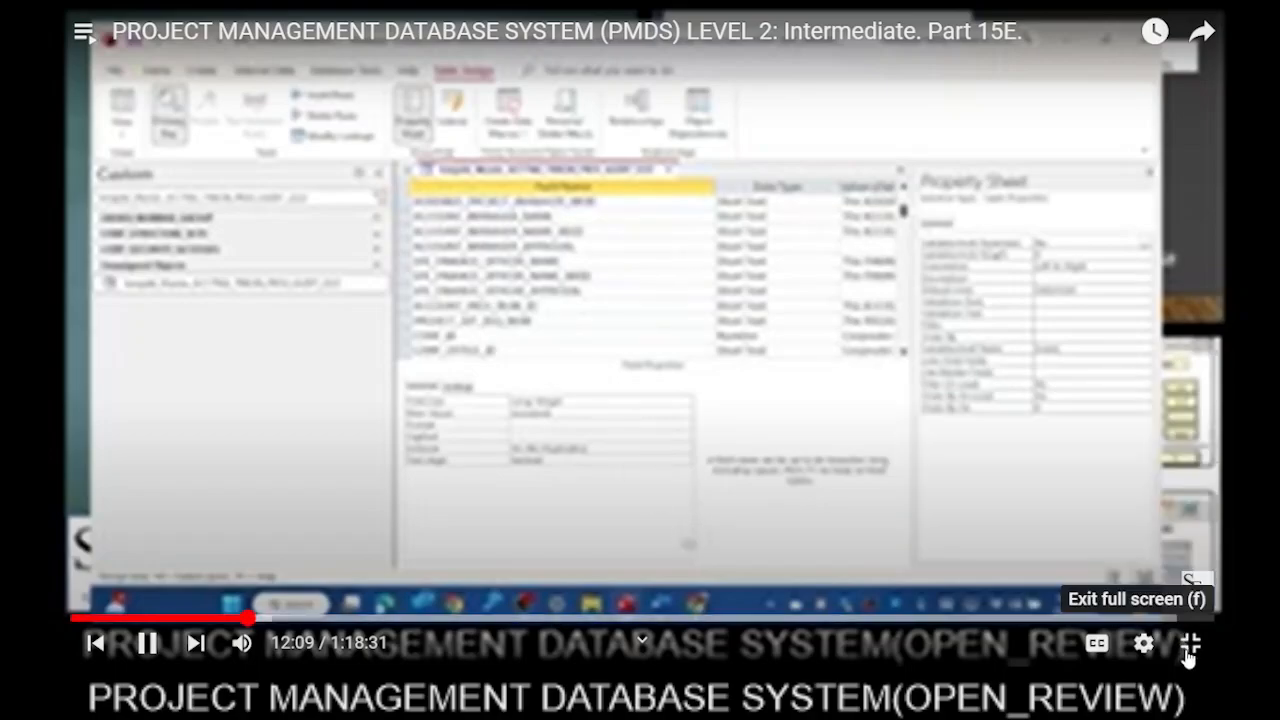
{"action": "left_click", "coordinate": [1189, 648]}
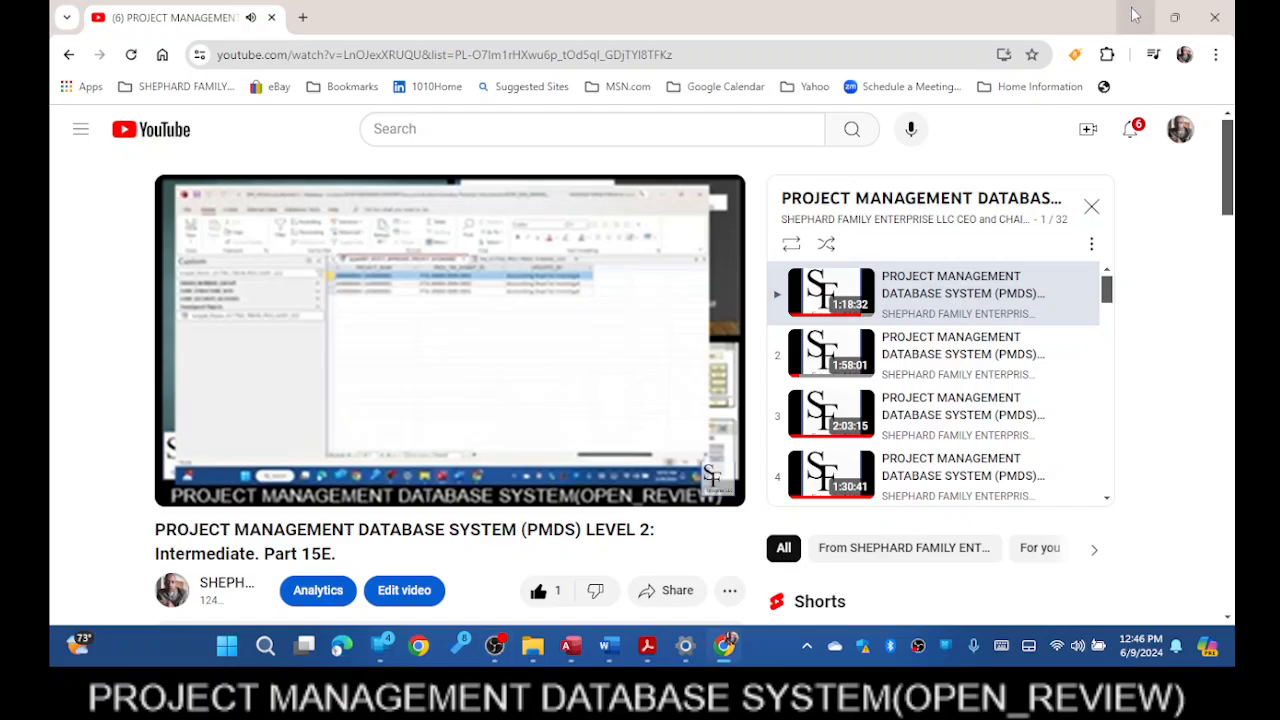
{"action": "mouse_move", "coordinate": [489, 360]}
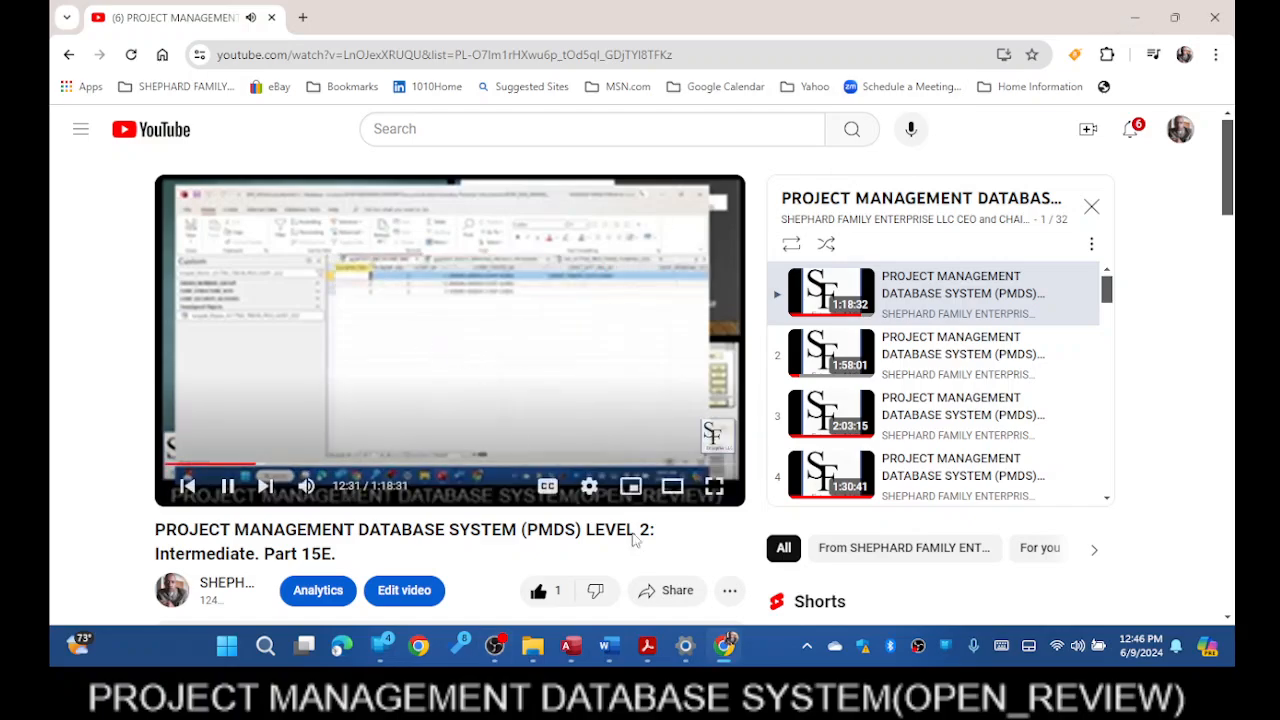
{"action": "left_click", "coordinate": [1059, 645]}
{"action": "left_click", "coordinate": [998, 215]}
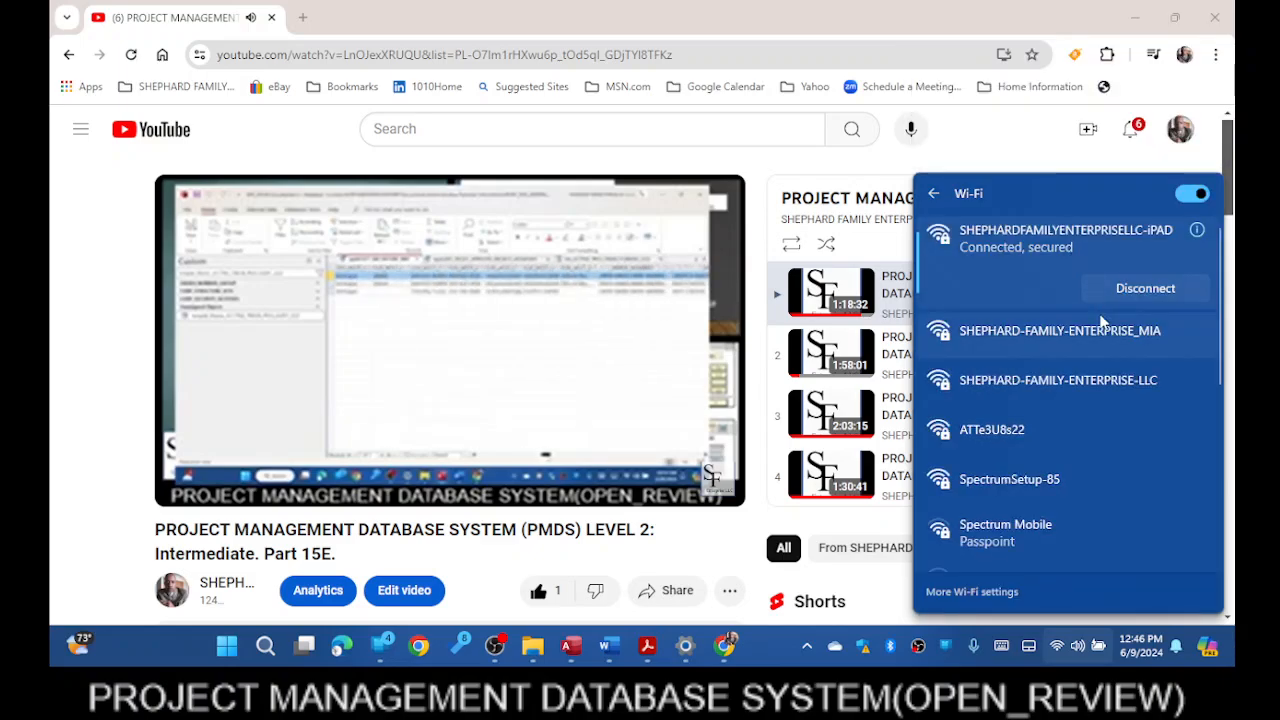
- Disconnect from the SHEPHARDFAMILYENTERPRISELLC-iPAD Wi-Fi network and try to connect to SHEPHARD-FAMILY-ENTERPRISE-LLC
{"action": "left_click", "coordinate": [1157, 294]}
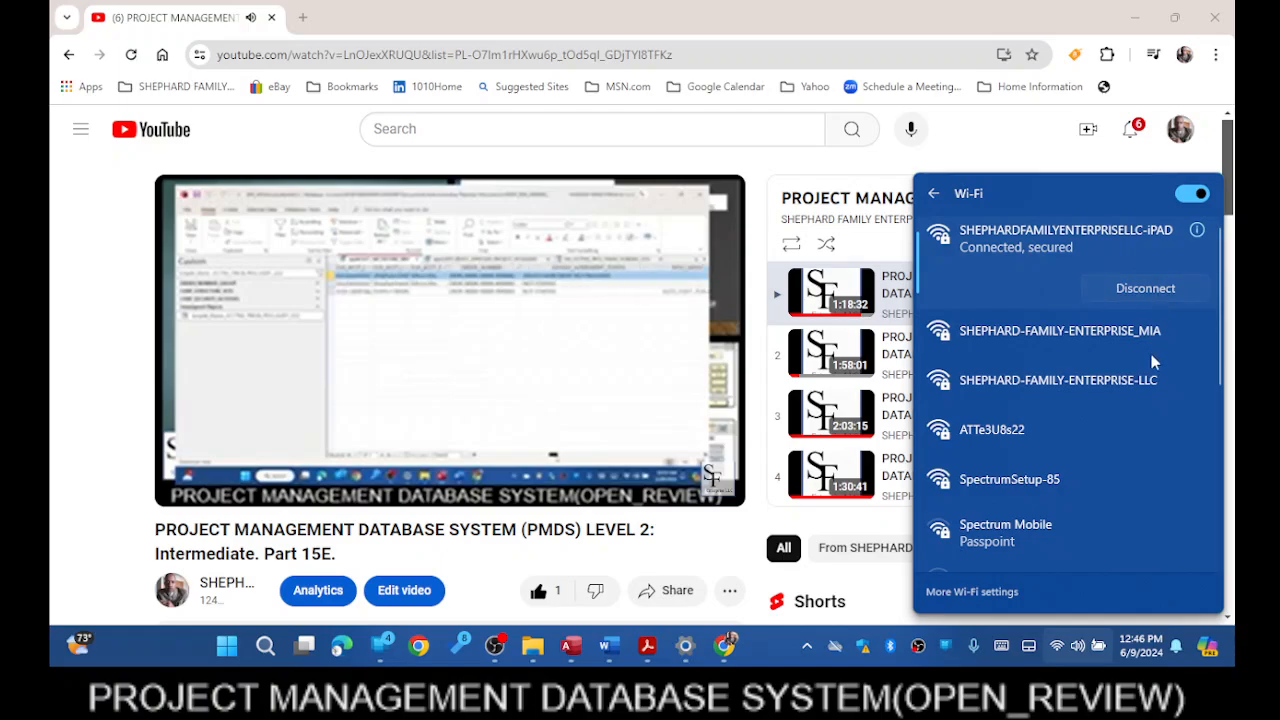
{"action": "left_click", "coordinate": [1160, 373]}
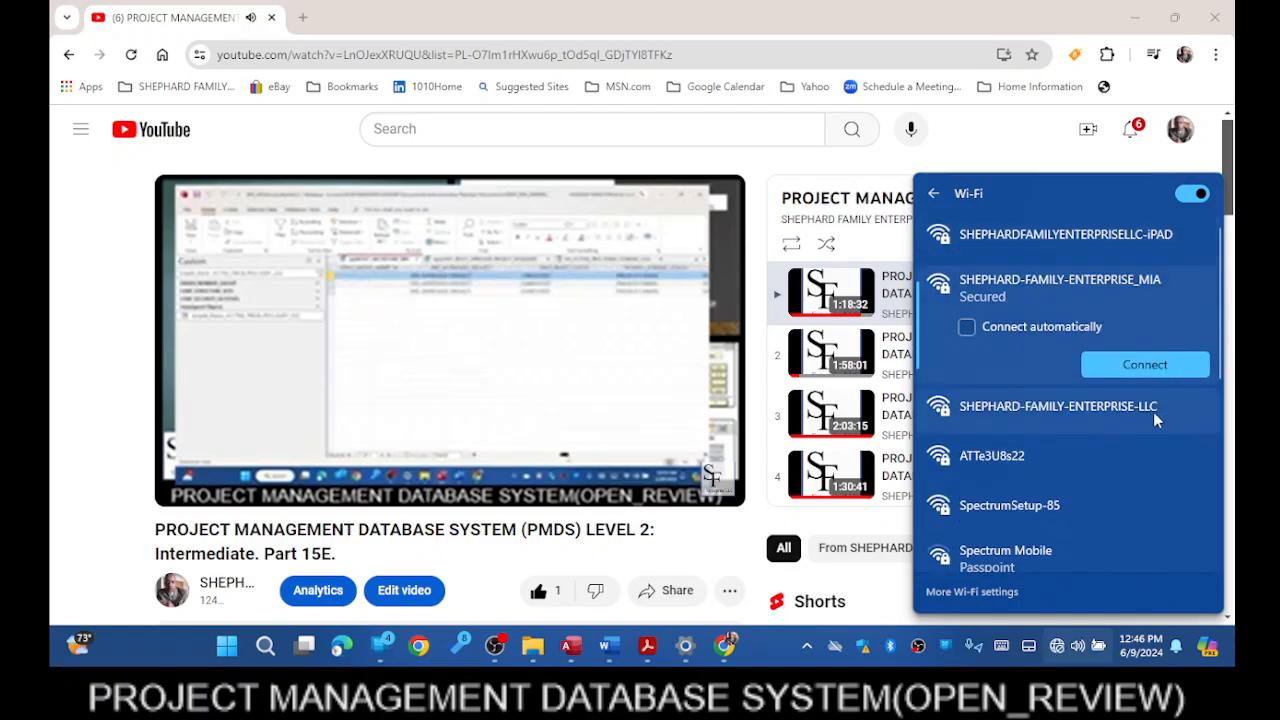
{"action": "left_click", "coordinate": [1153, 412]}
{"action": "left_click", "coordinate": [1158, 418]}
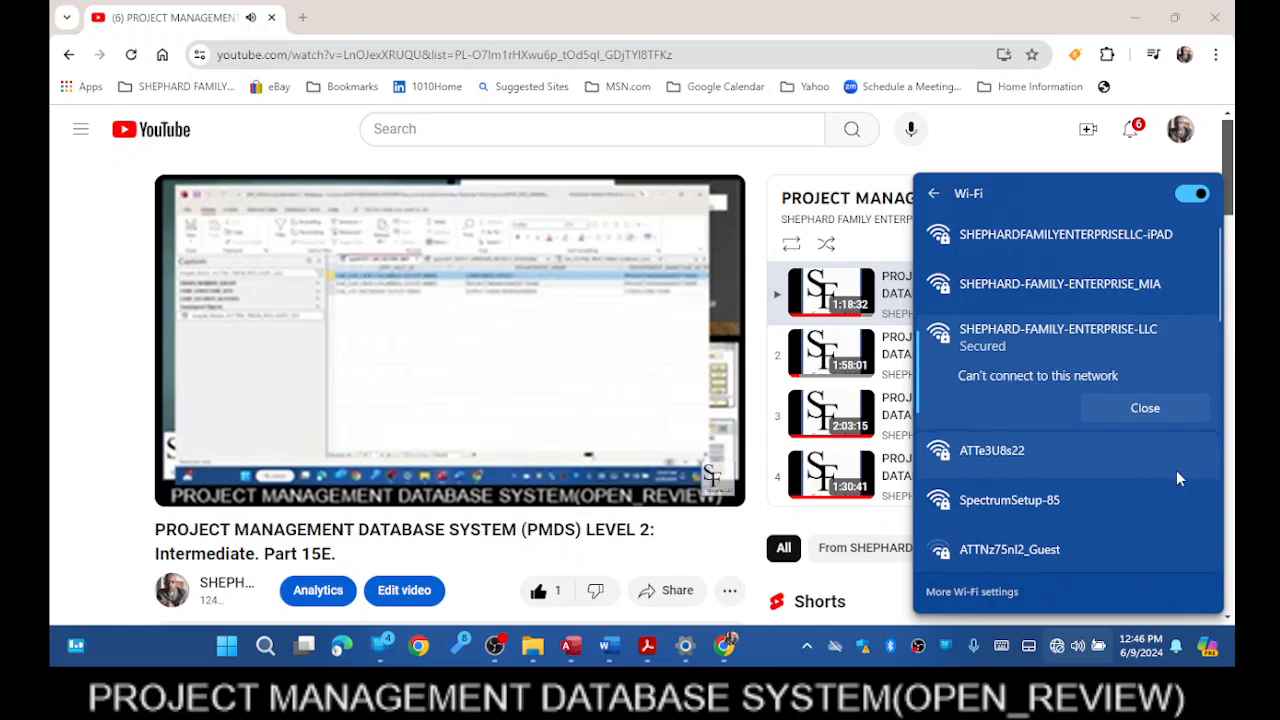
{"action": "left_click", "coordinate": [1136, 411]}
- Connect to the SHEPHARD-FAMILY-ENTERPRISE-LLC Wi-Fi network with automatic connection enabled
{"action": "left_click", "coordinate": [1121, 237]}
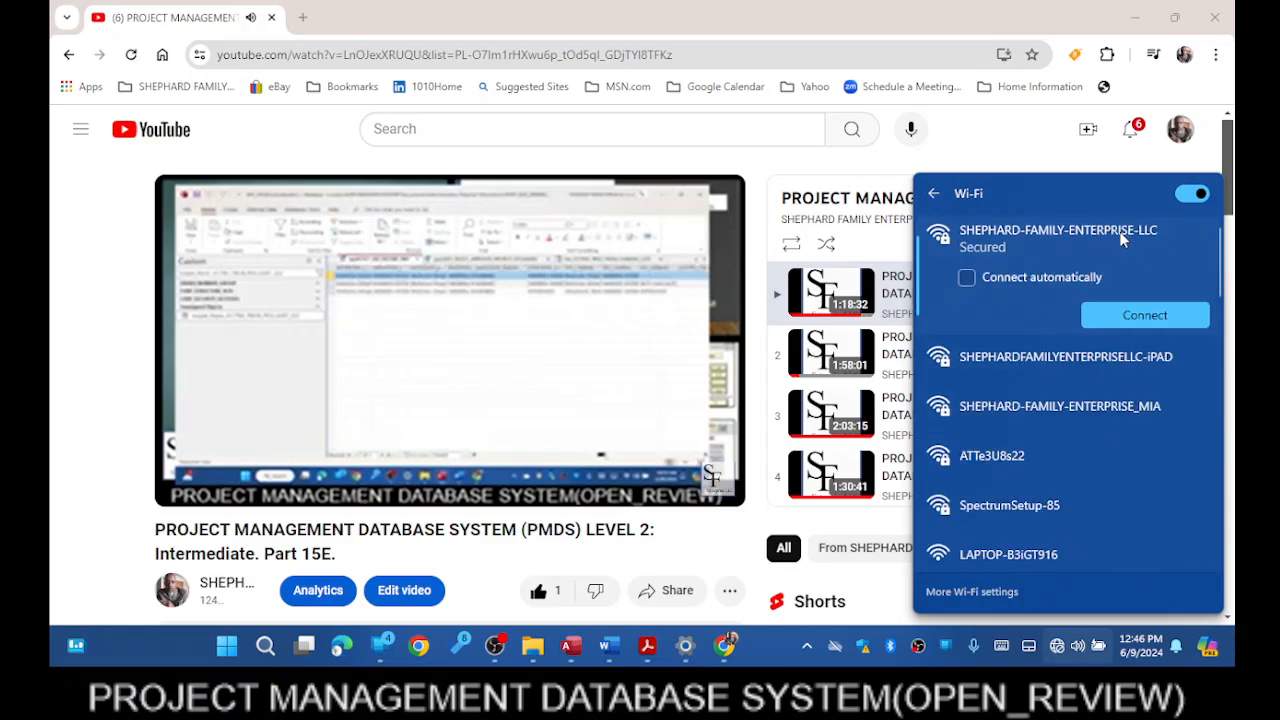
{"action": "left_click", "coordinate": [967, 280]}
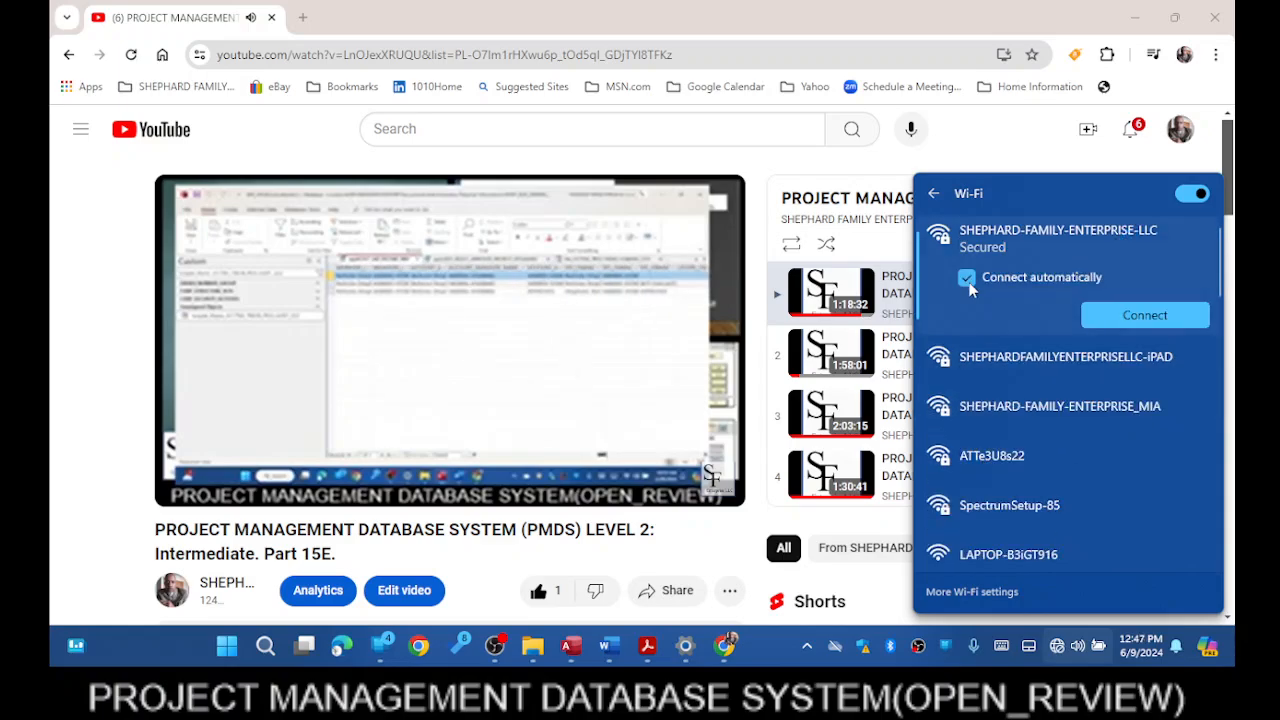
{"action": "left_click", "coordinate": [1138, 316]}
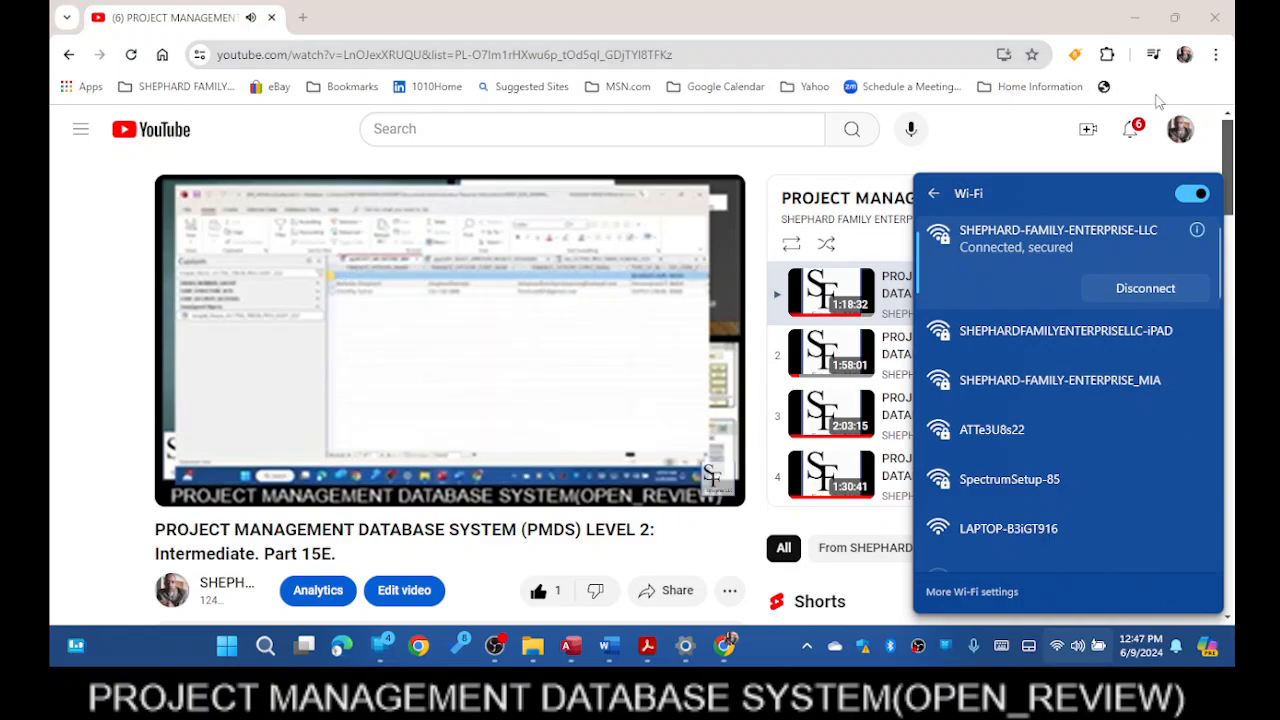
- Turn Wi-Fi off and back on, close the network list, and reload the YouTube video page
{"action": "left_click", "coordinate": [1191, 197]}
{"action": "left_click", "coordinate": [1193, 197]}
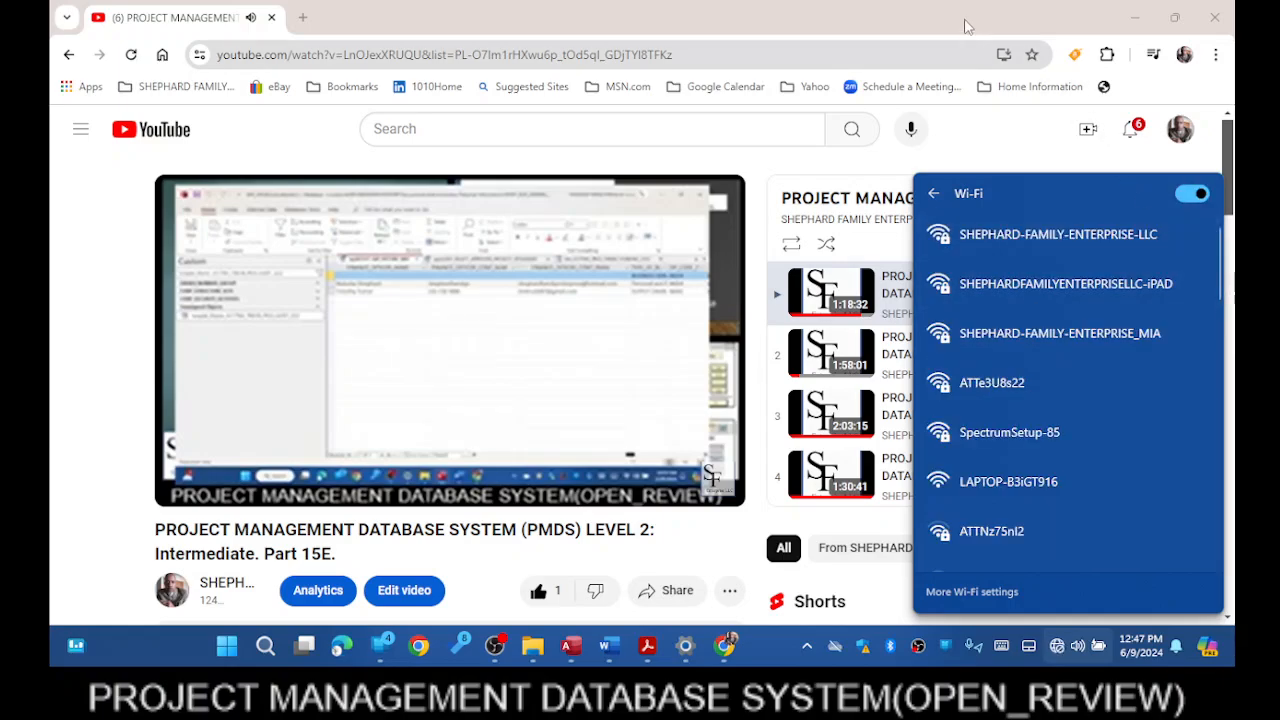
{"action": "left_click", "coordinate": [193, 45]}
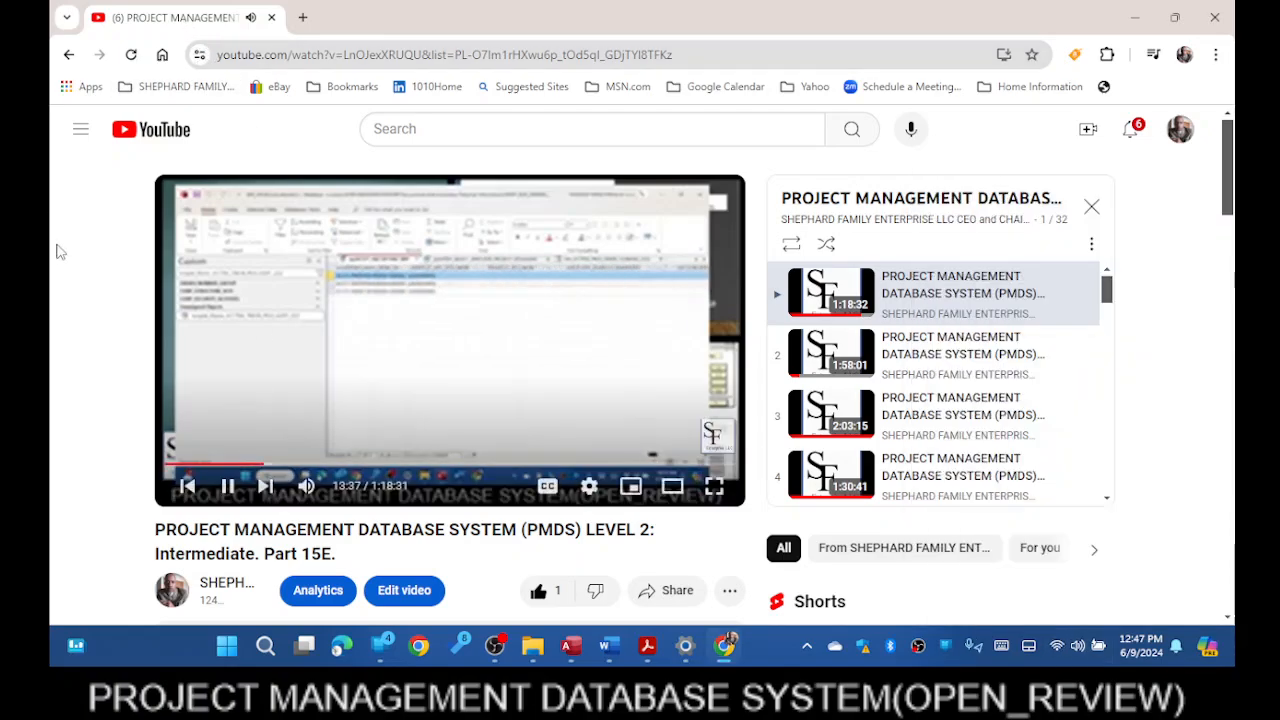
{"action": "left_click", "coordinate": [131, 56]}
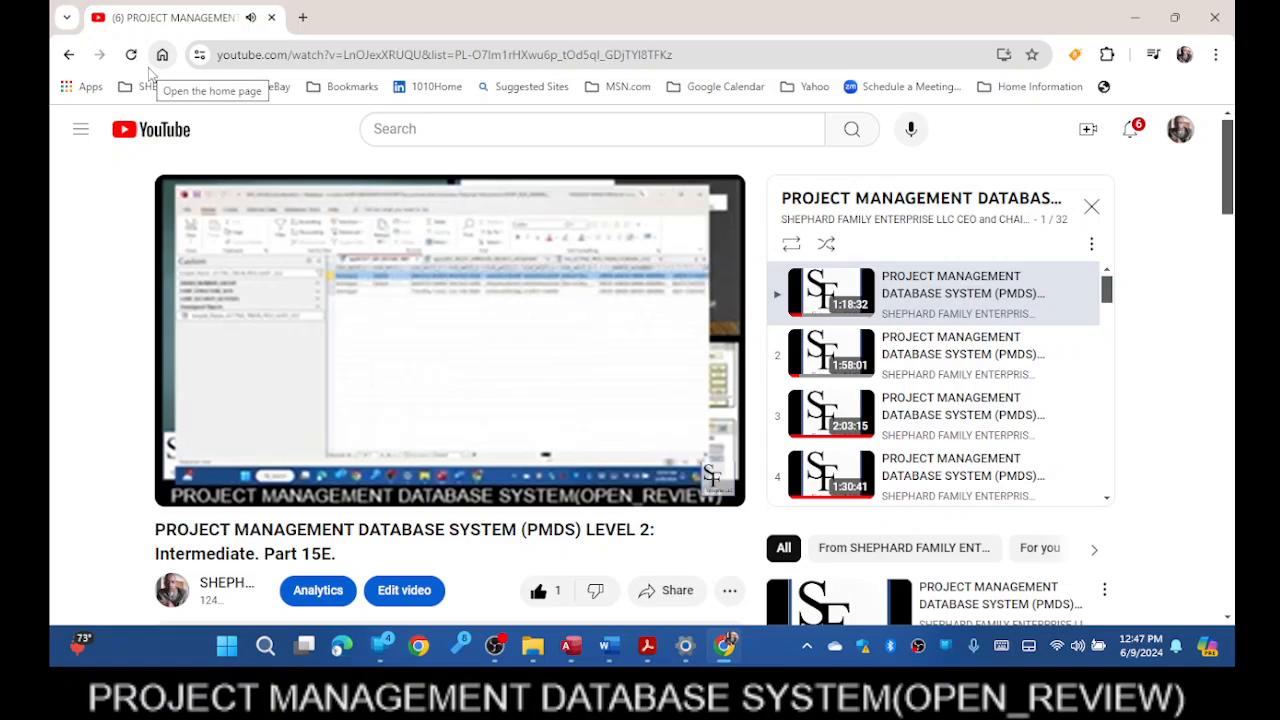
- Show the Part 15E video in full screen and set its playback quality to 720p60
{"action": "mouse_move", "coordinate": [358, 386]}
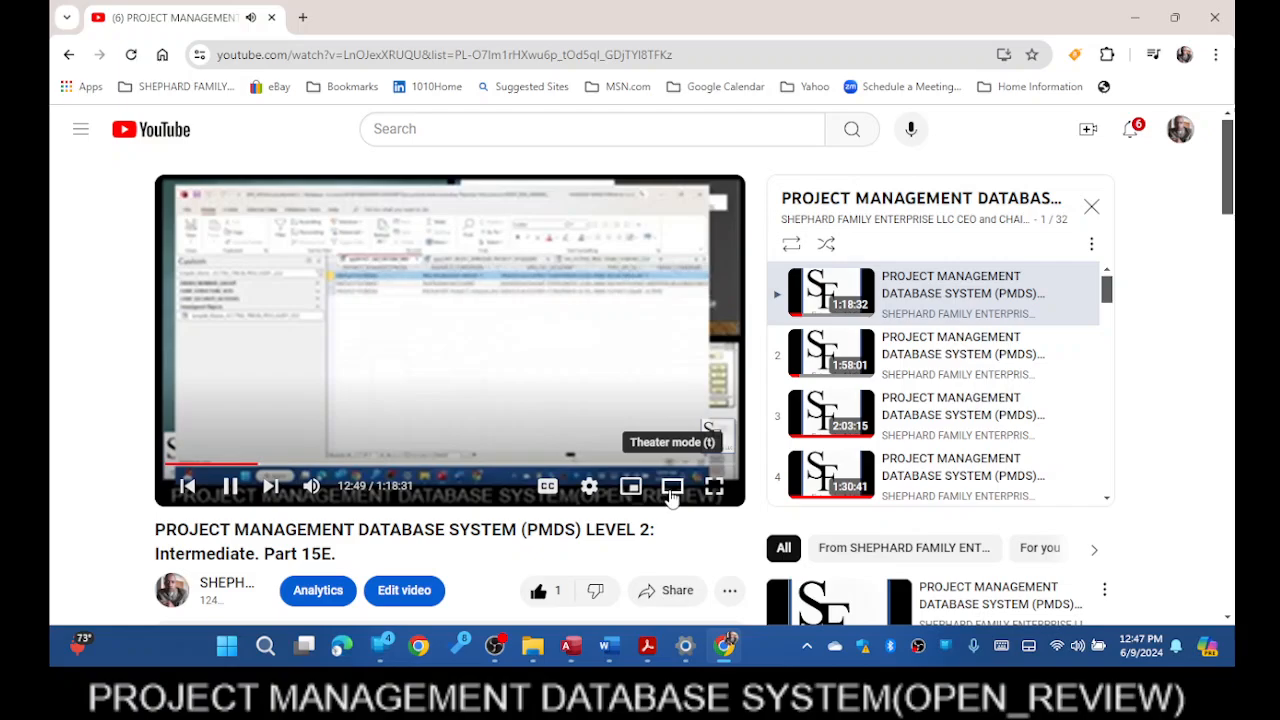
{"action": "left_click", "coordinate": [714, 488]}
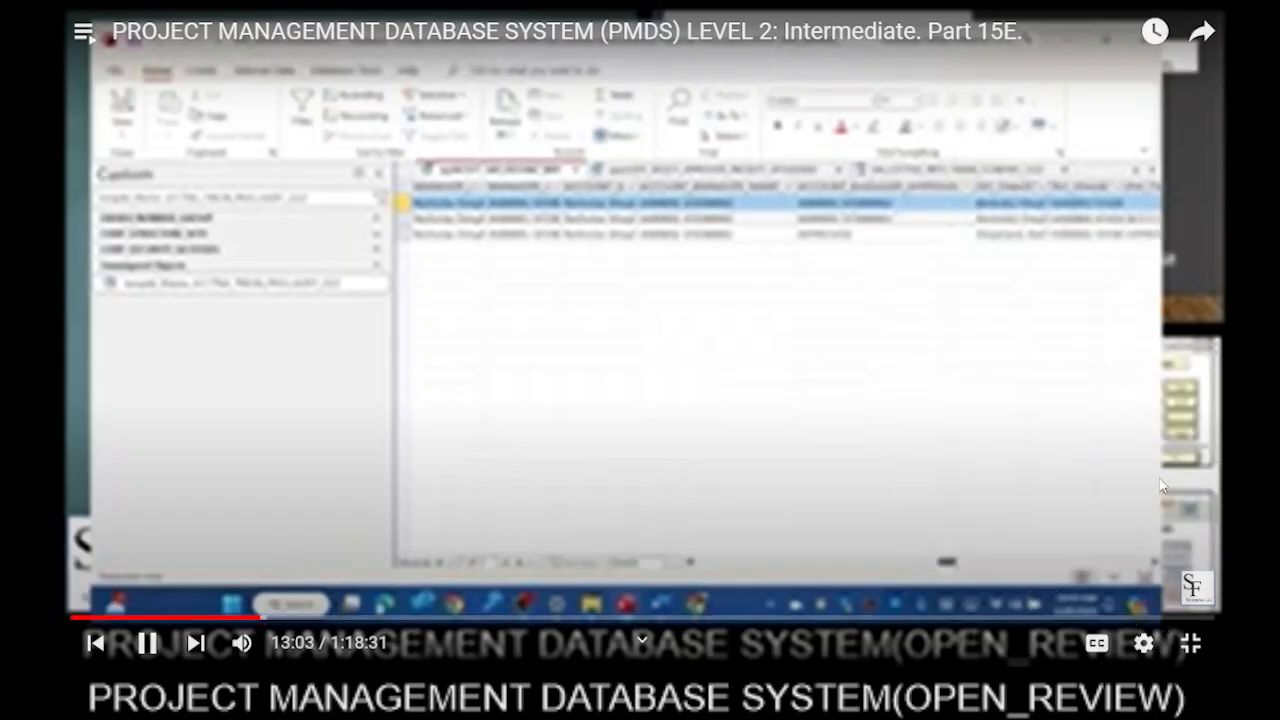
{"action": "left_click", "coordinate": [1144, 644]}
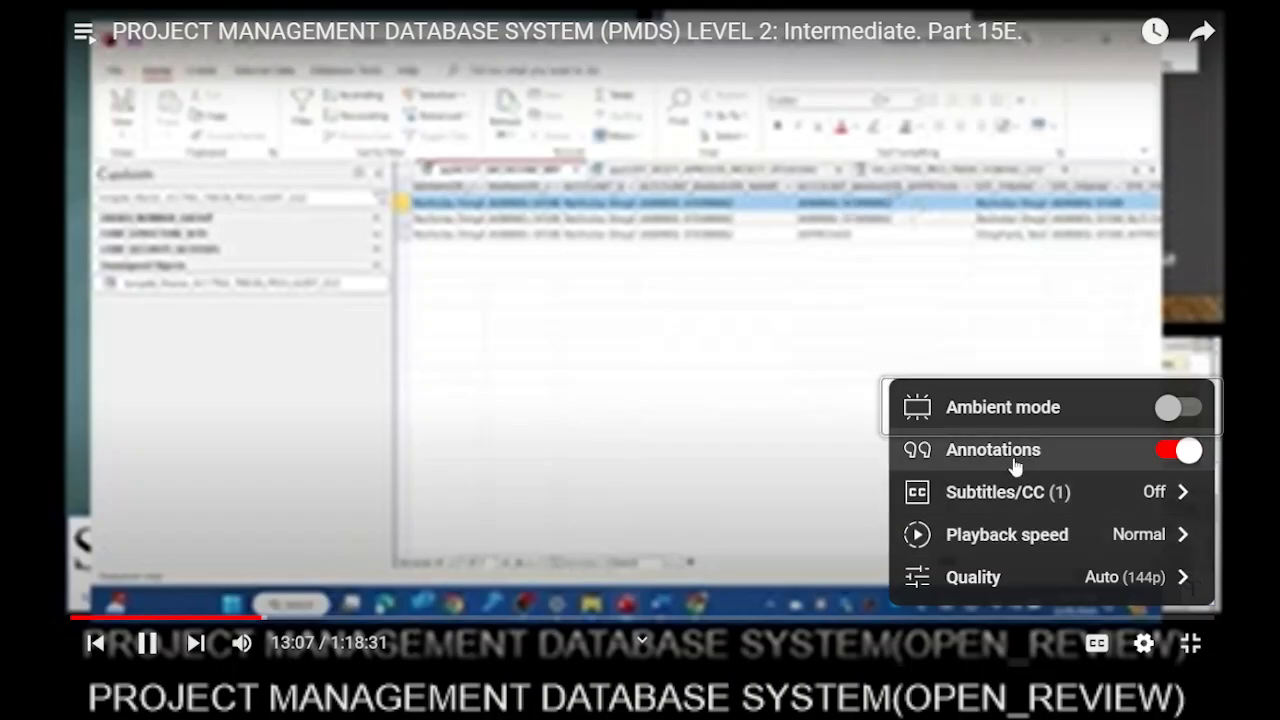
{"action": "left_click", "coordinate": [990, 578]}
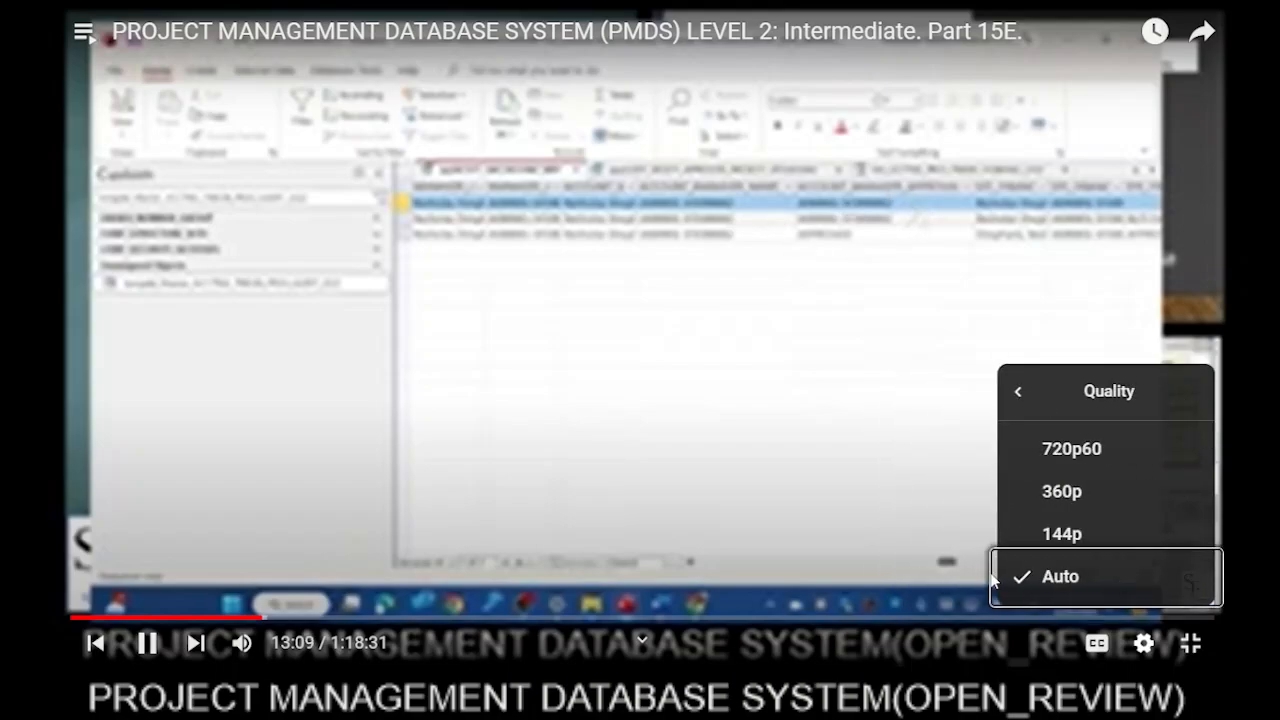
{"action": "left_click", "coordinate": [1128, 452]}
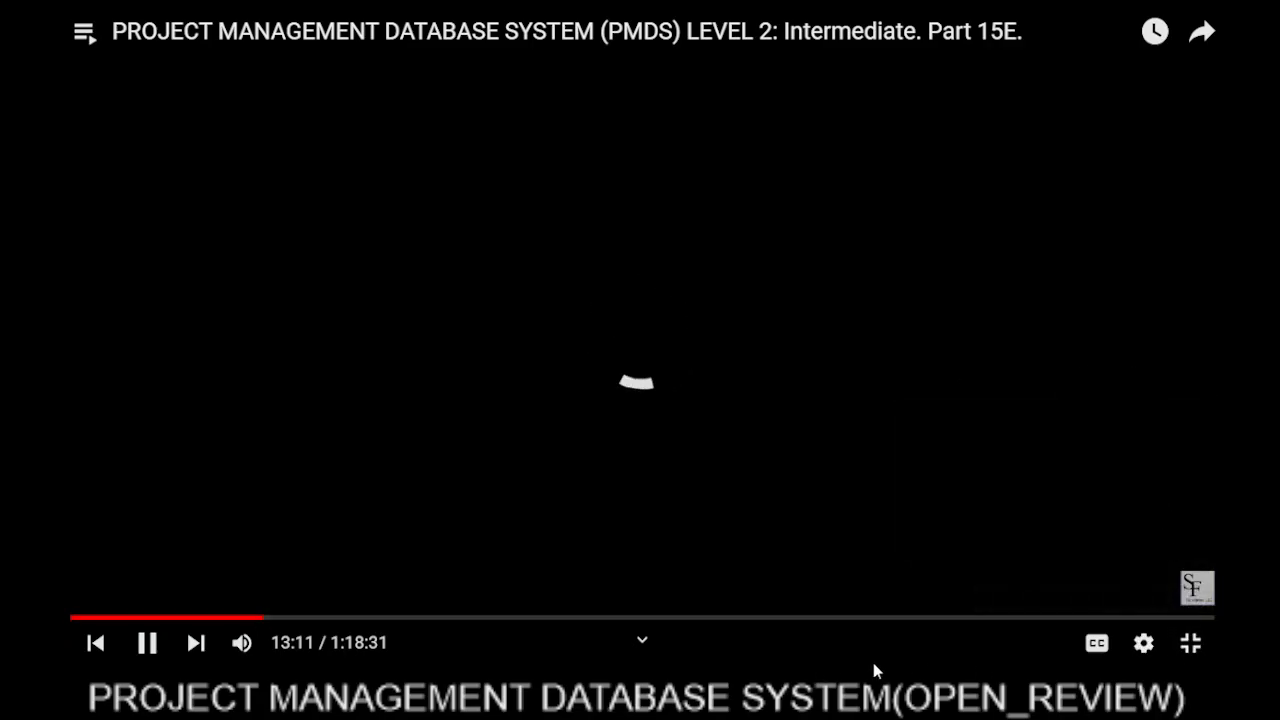
- Leave full screen, watch the sharper video in full screen again, and return to the normal page view
{"action": "left_click", "coordinate": [1189, 646]}
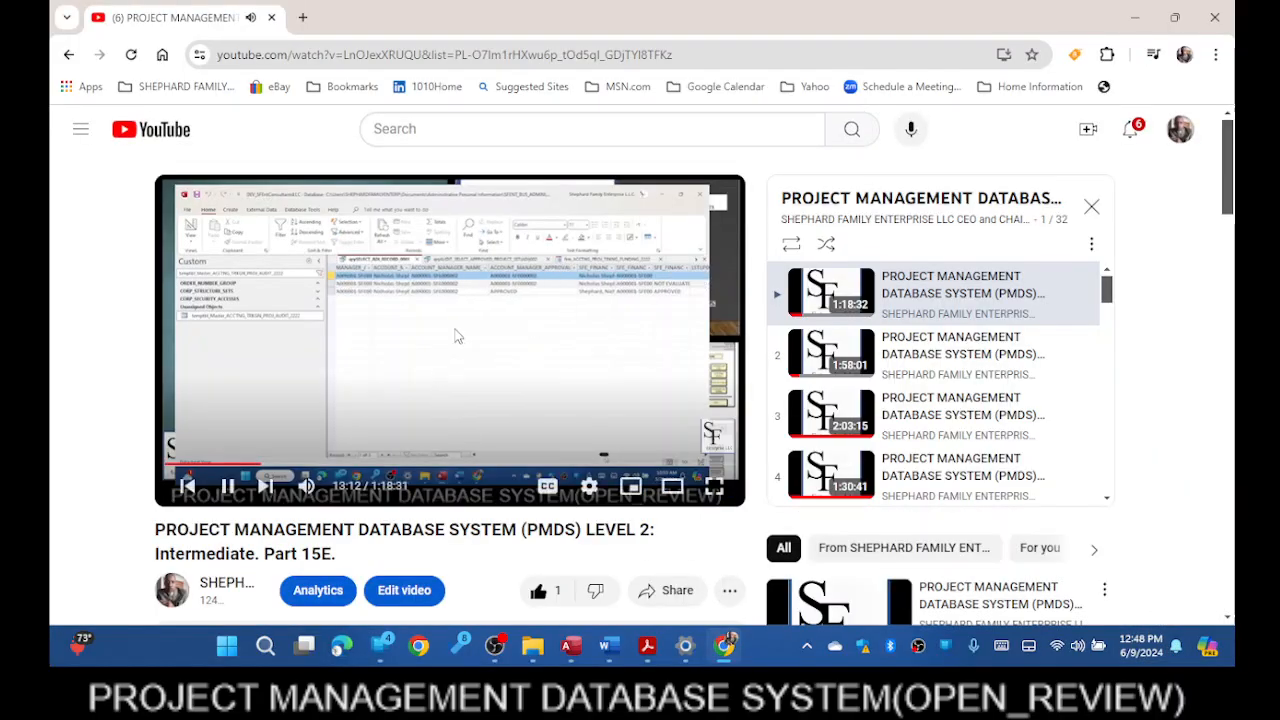
{"action": "left_click", "coordinate": [725, 497]}
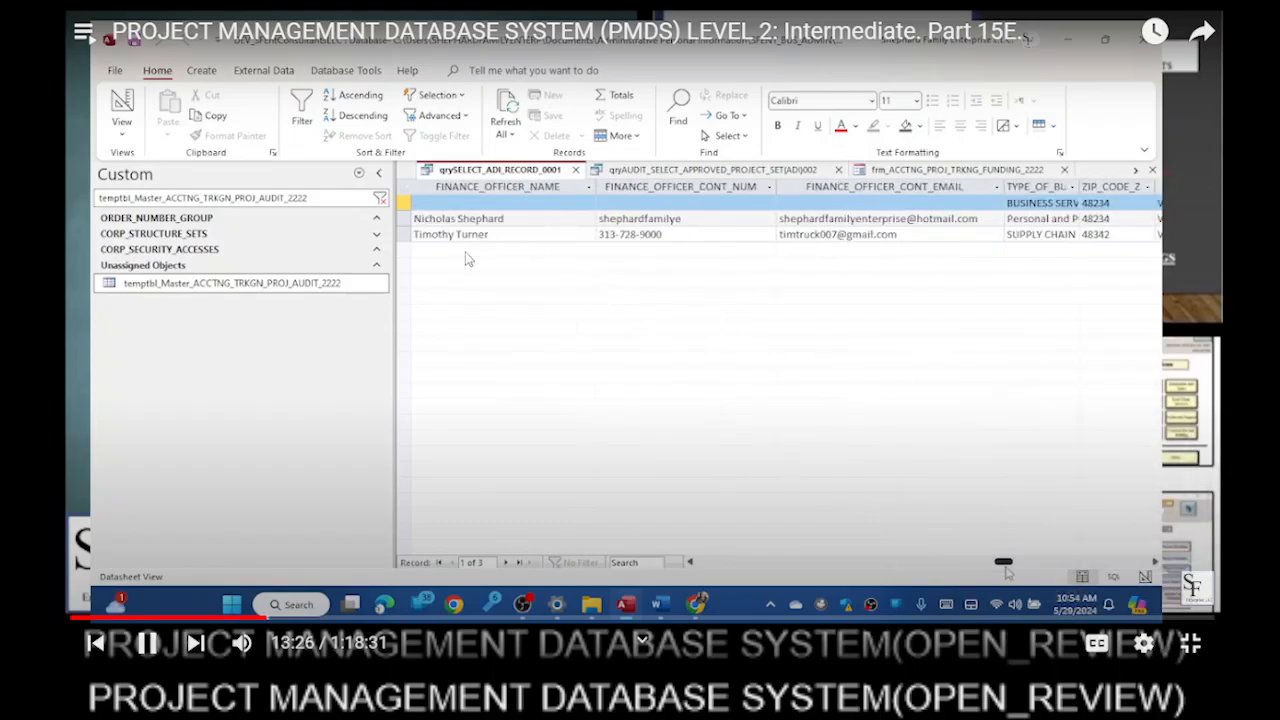
{"action": "left_click", "coordinate": [1190, 645]}
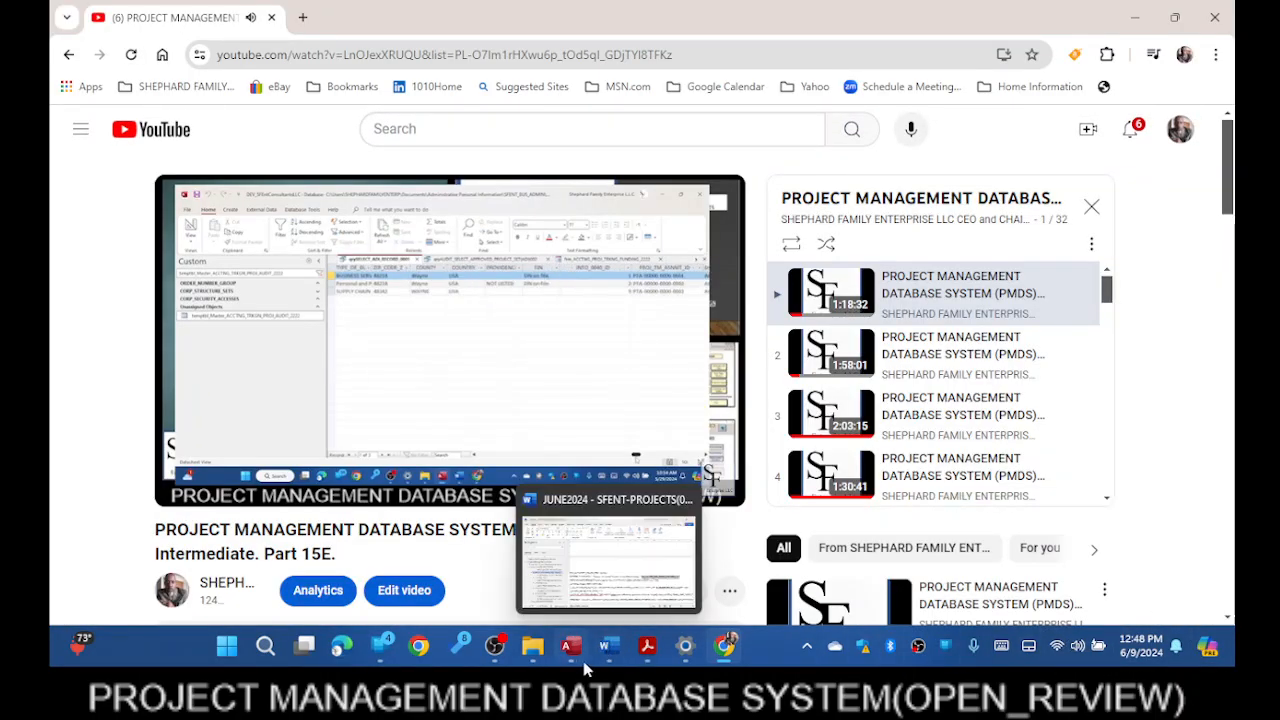
{"action": "mouse_move", "coordinate": [494, 649]}
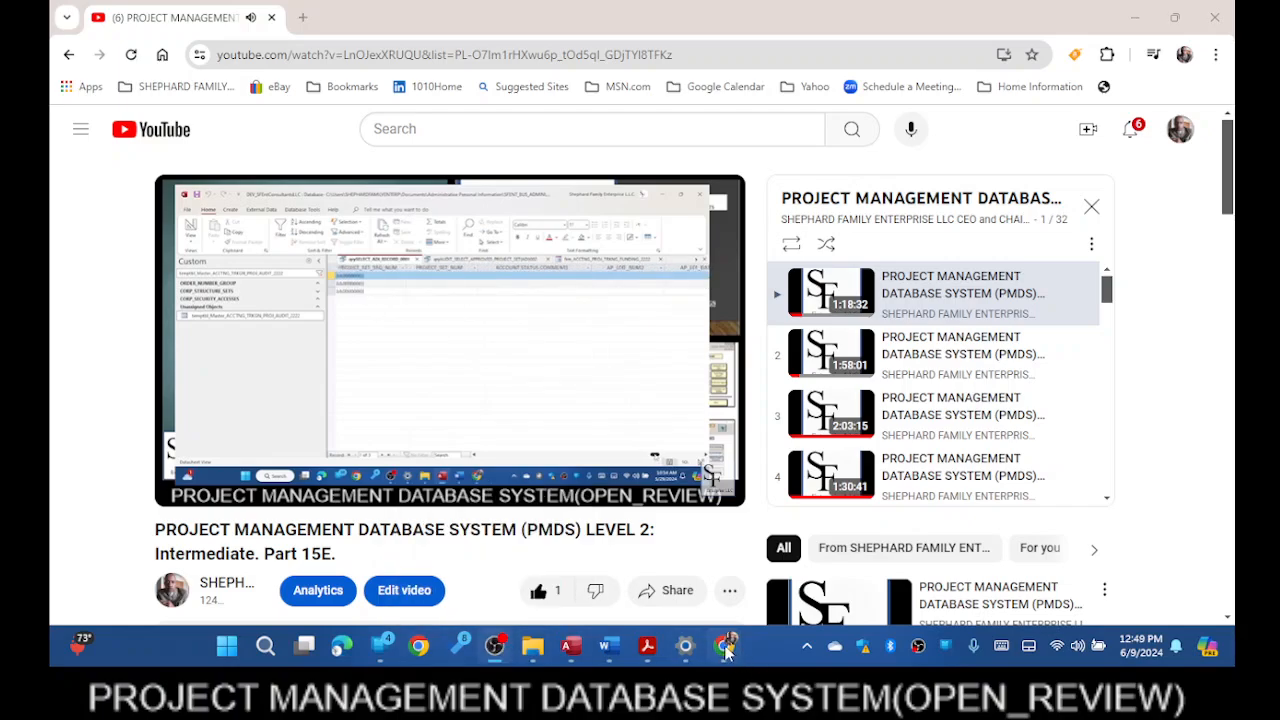
{"action": "mouse_move", "coordinate": [727, 652]}
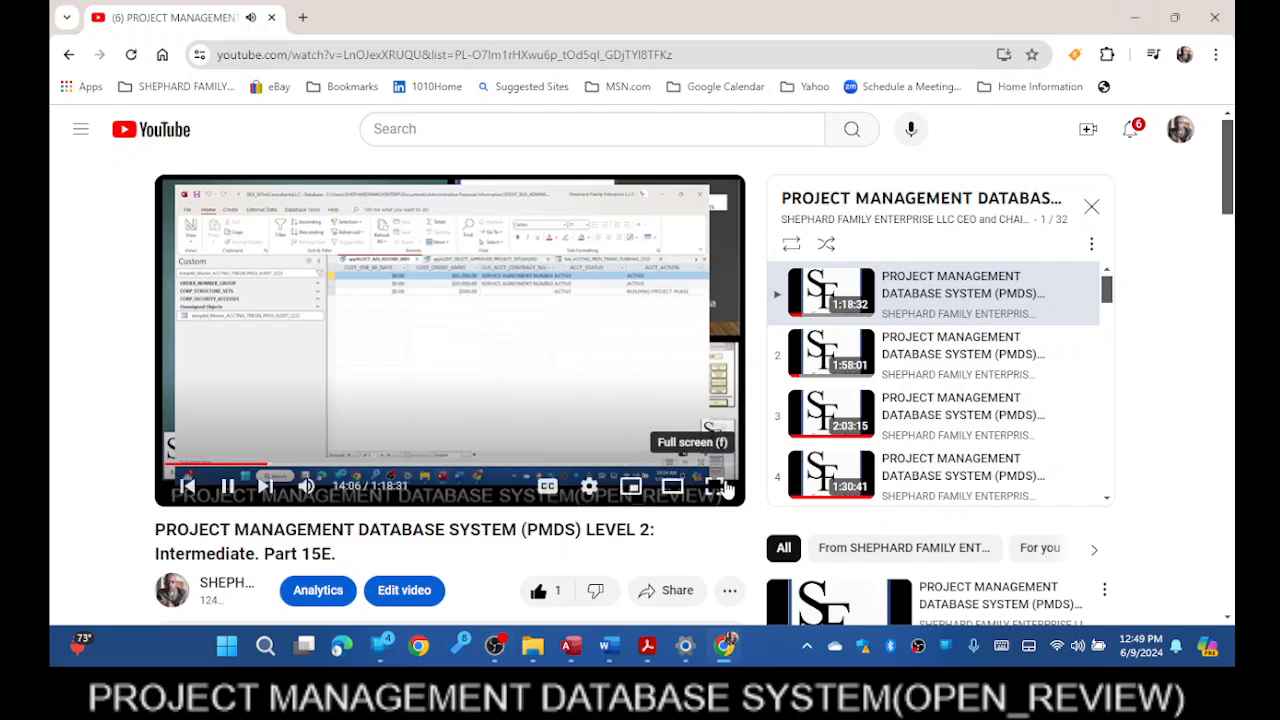
- Replay the video in full screen from about 12:50 to review the qrySELECT_ADI_RECORD_0001 fields, and exit full screen
{"action": "left_click", "coordinate": [716, 488]}
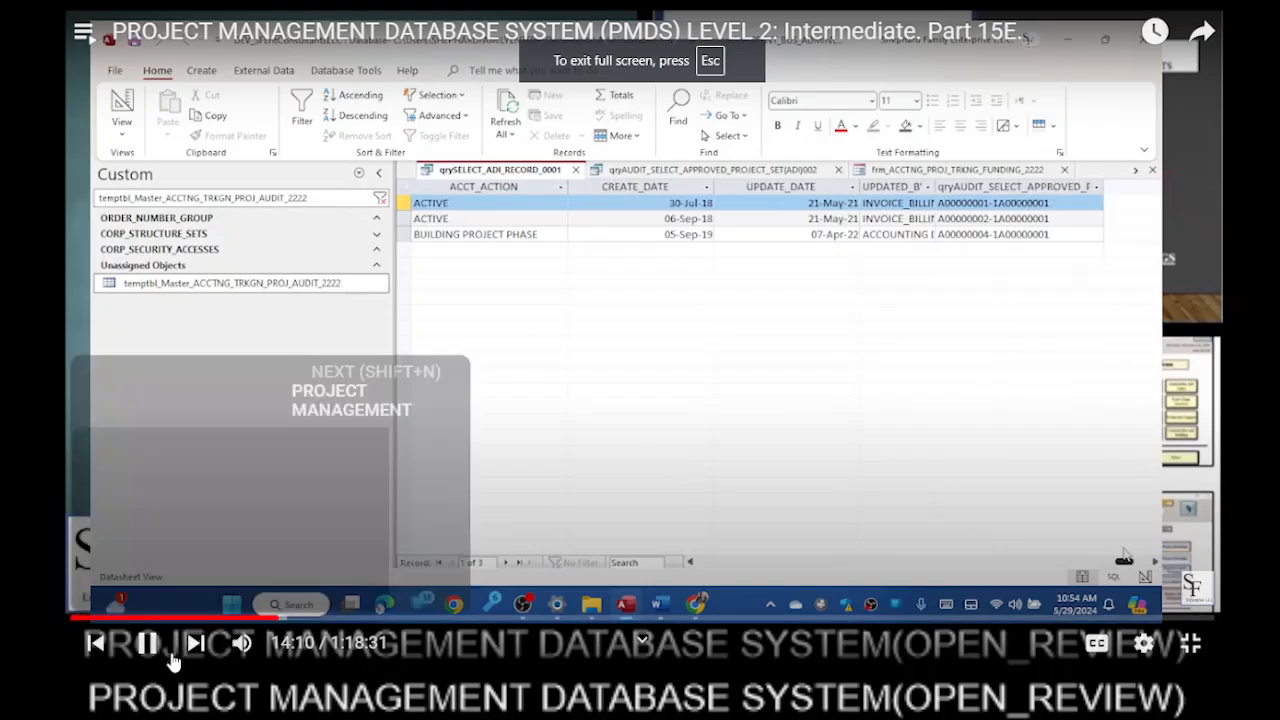
{"action": "left_click", "coordinate": [257, 618]}
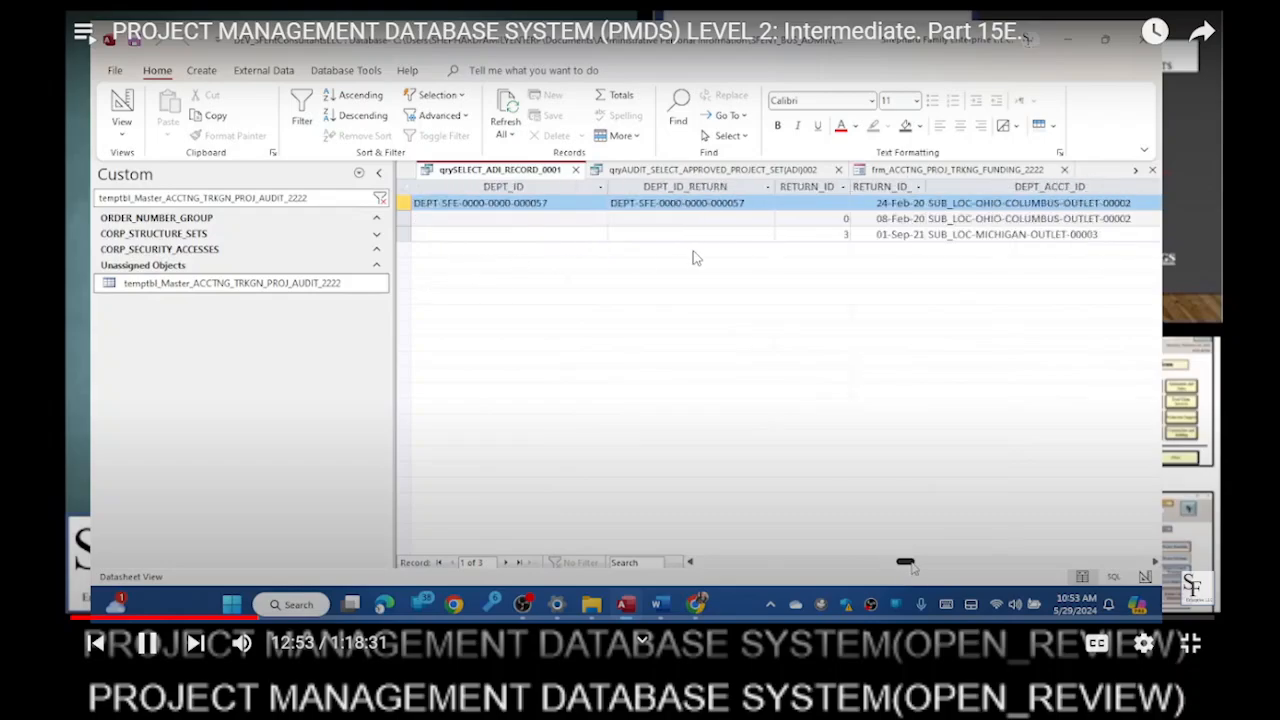
{"action": "left_click_drag", "start_coordinate": [258, 612], "coordinate": [258, 609]}
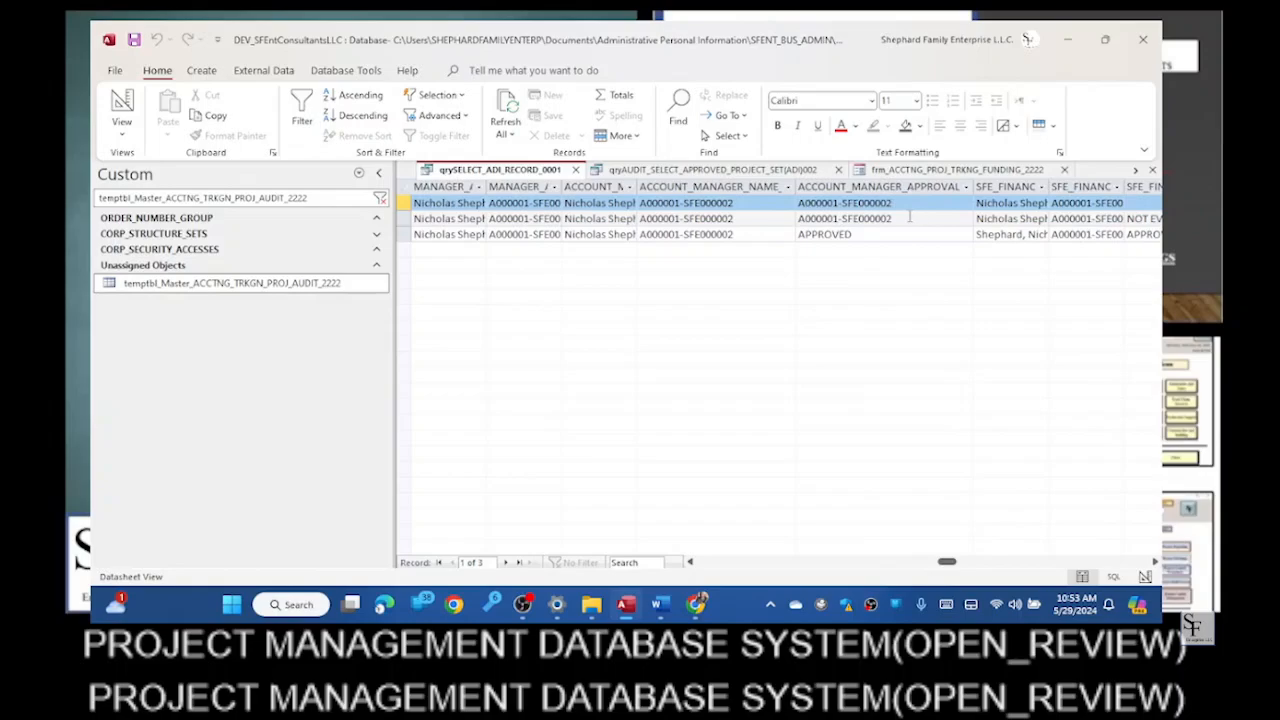
{"action": "mouse_move", "coordinate": [435, 499]}
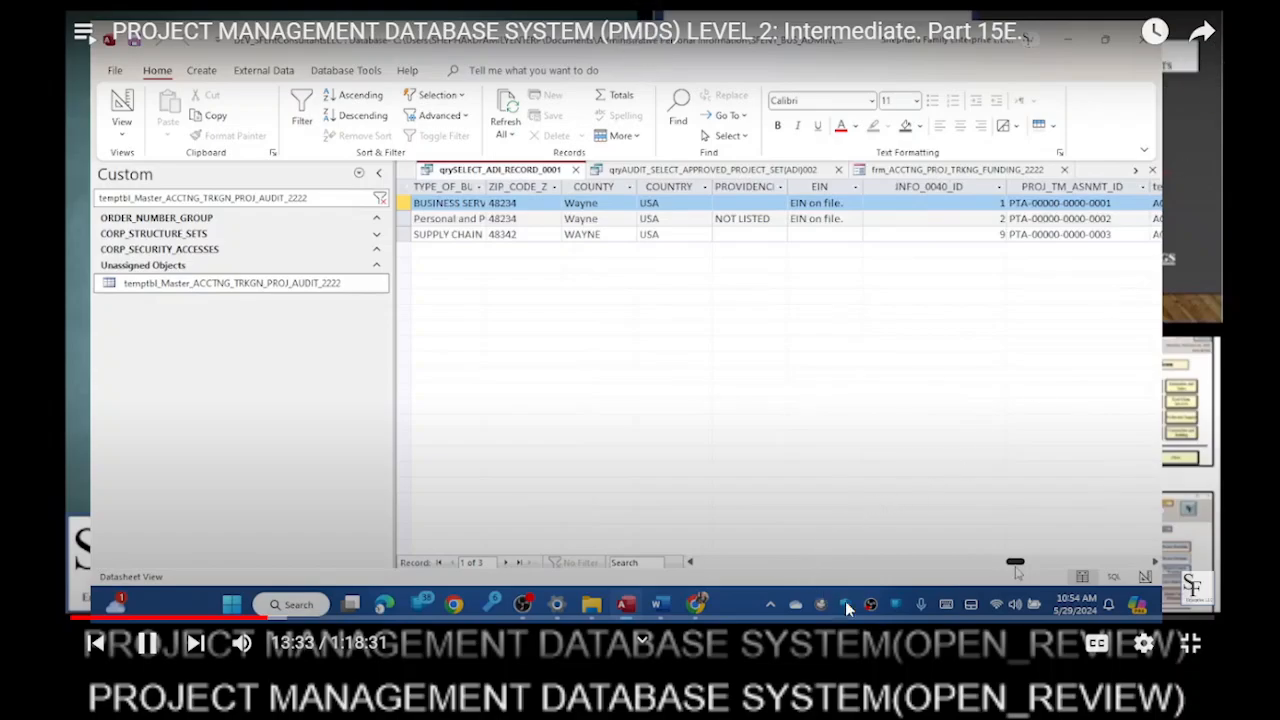
{"action": "left_click", "coordinate": [1190, 643]}
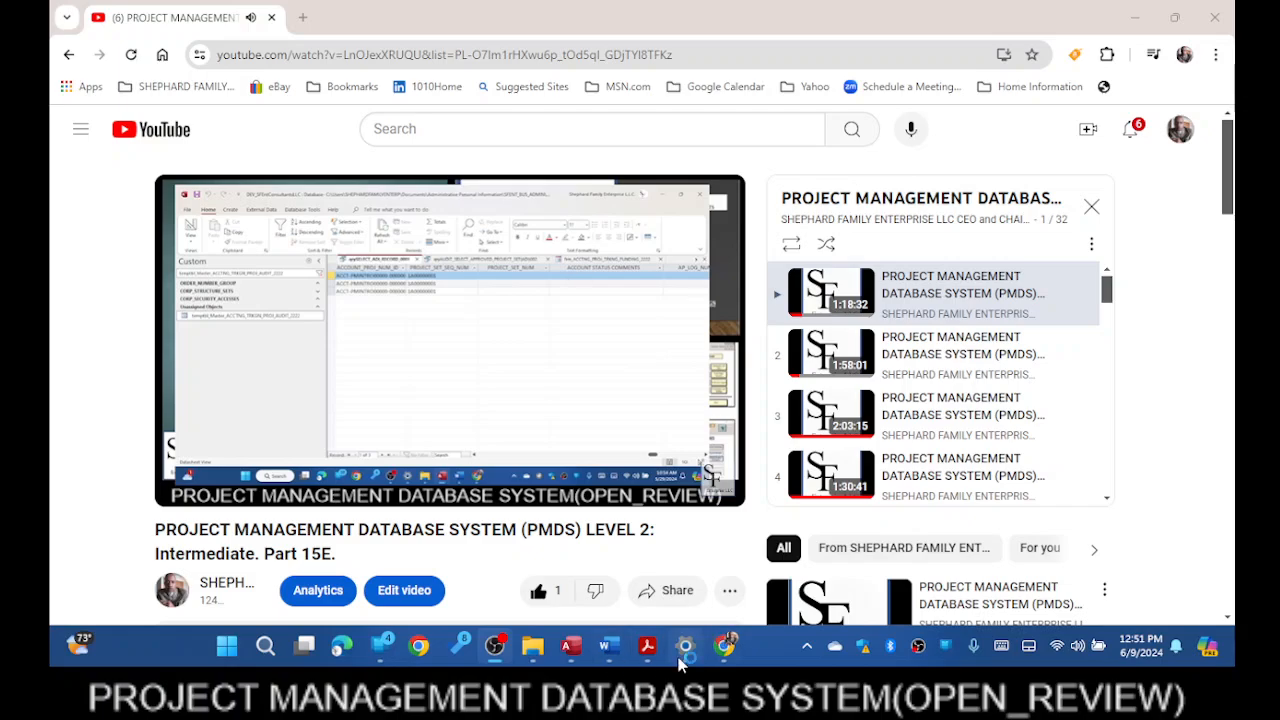
- View the Part 15E tutorial video in full screen and skip ahead to about 1:03
{"action": "mouse_move", "coordinate": [728, 647]}
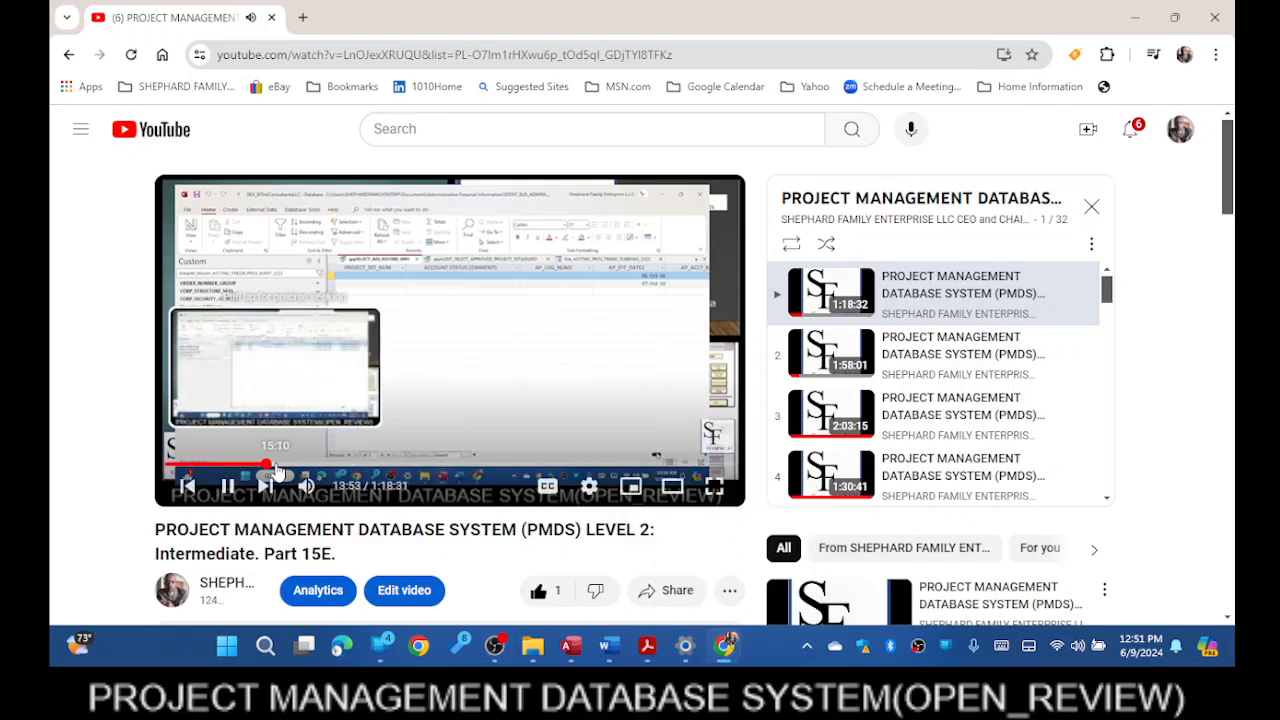
{"action": "left_click_drag", "start_coordinate": [292, 463], "coordinate": [495, 483]}
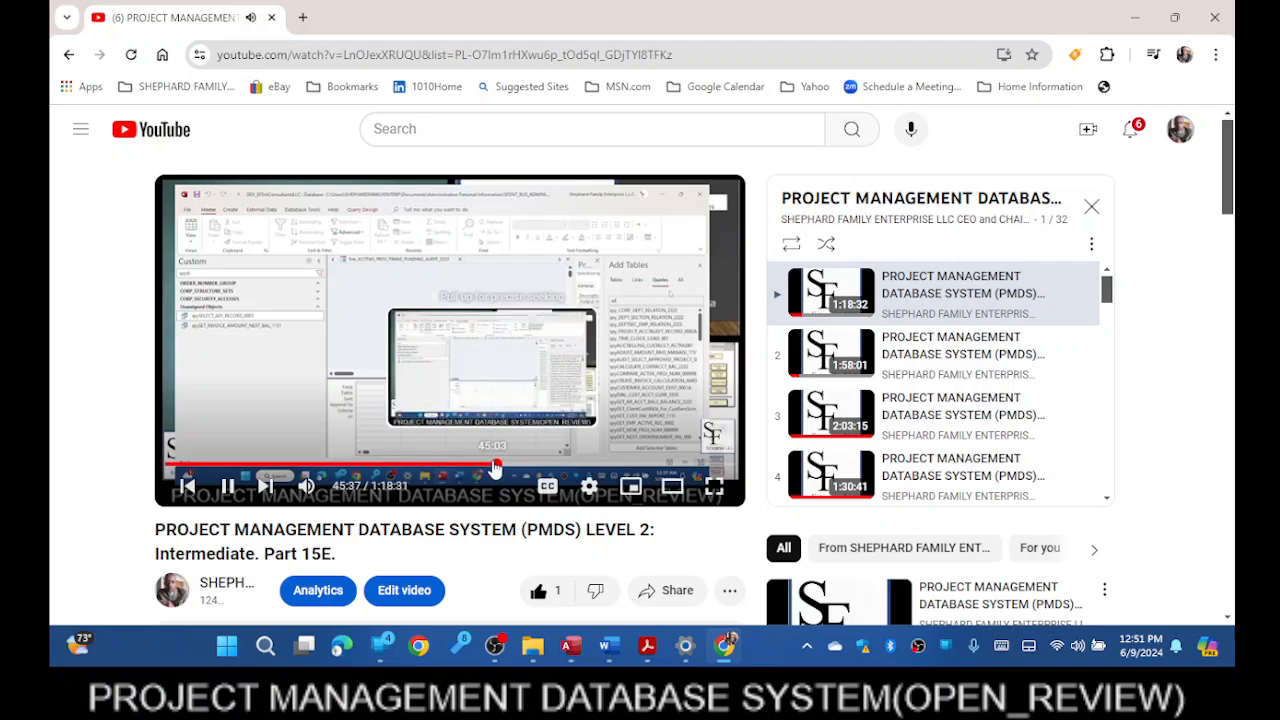
{"action": "left_click_drag", "start_coordinate": [519, 463], "coordinate": [573, 462]}
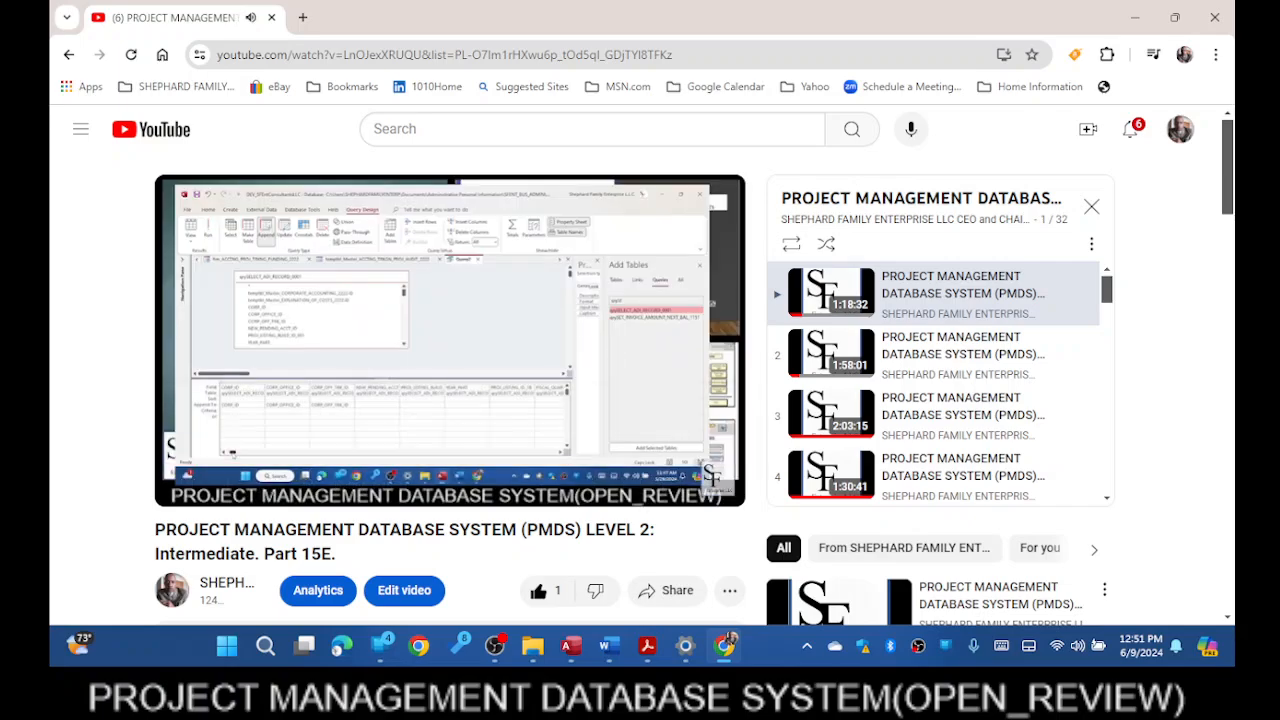
{"action": "left_click", "coordinate": [714, 489]}
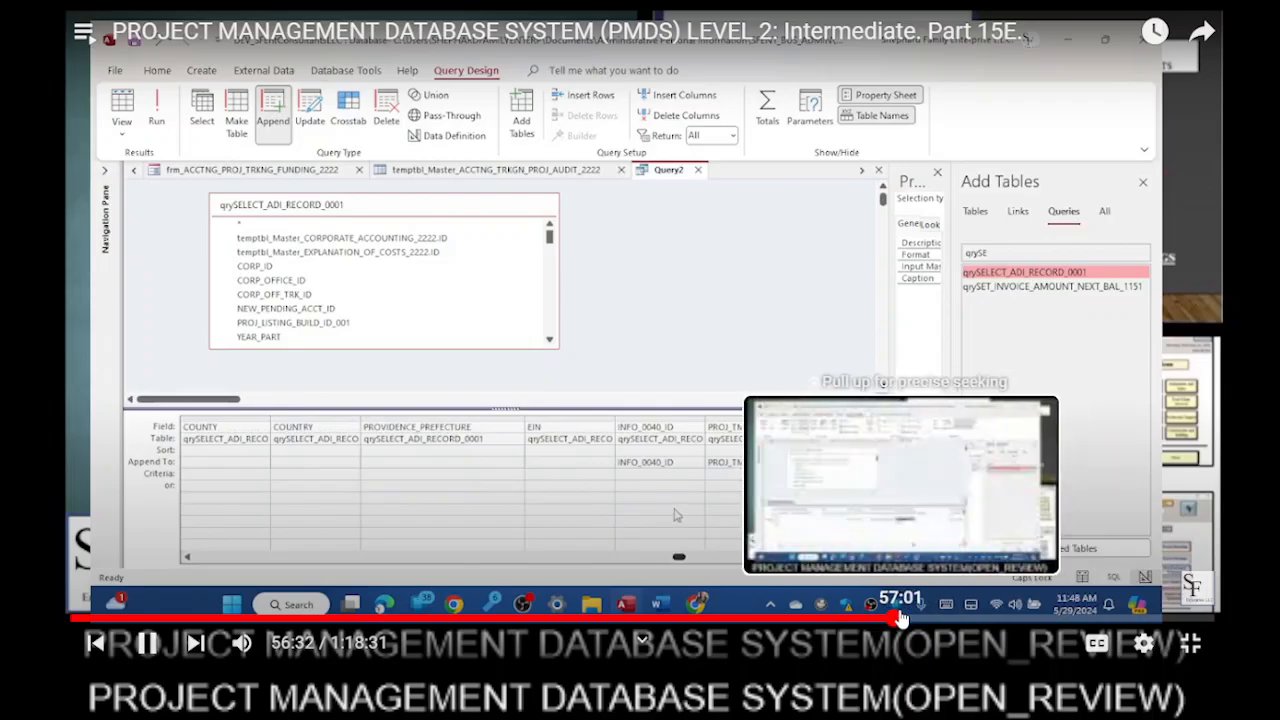
{"action": "left_click_drag", "start_coordinate": [898, 618], "coordinate": [987, 623]}
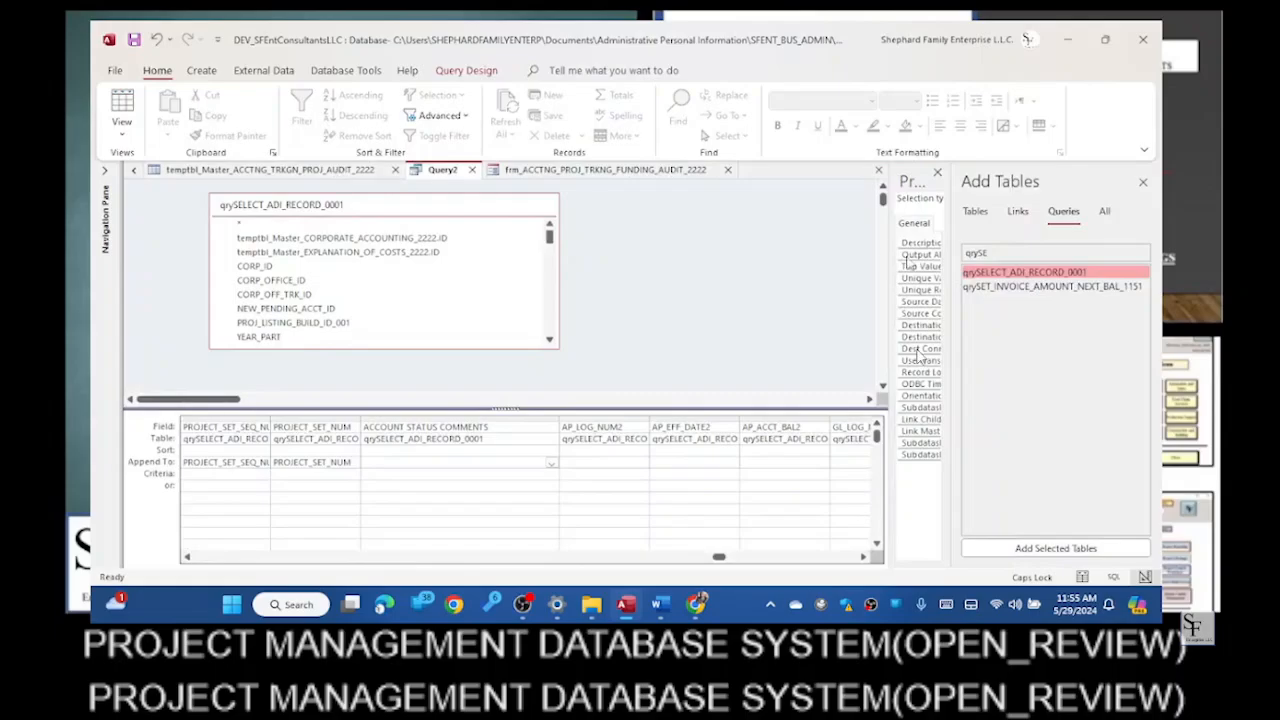
{"action": "mouse_move", "coordinate": [917, 360]}
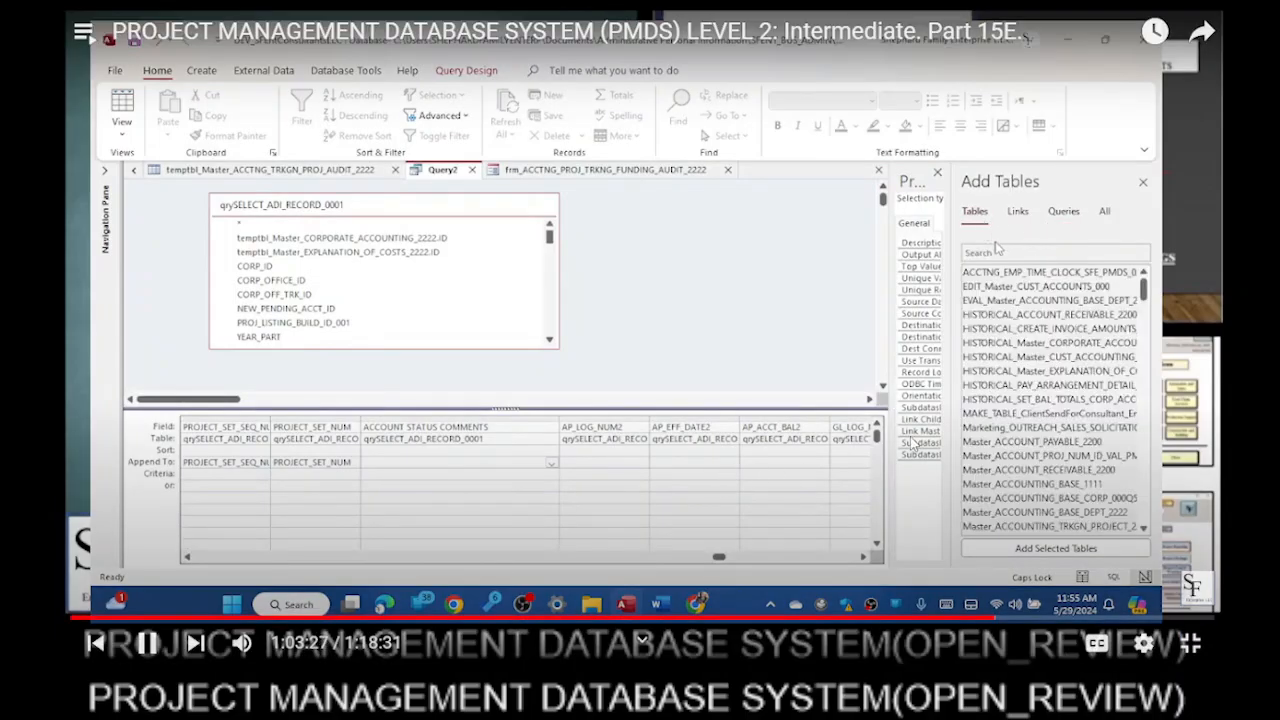
- Skip to about 1:10 in the video and review how the append query targets temptbl_Master_ACCTNG_TRKGN_PROJ_AUDIT_2222
{"action": "left_click_drag", "start_coordinate": [1008, 617], "coordinate": [1074, 625]}
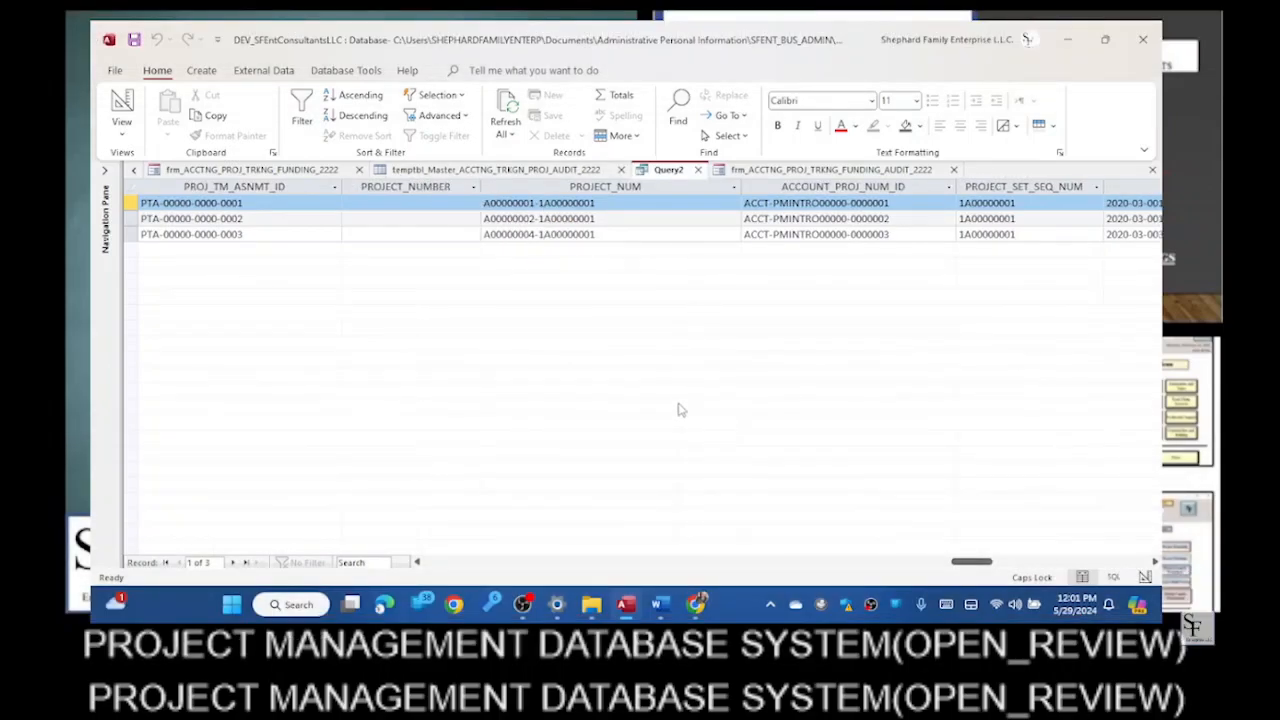
{"action": "mouse_move", "coordinate": [860, 276]}
{"action": "mouse_move", "coordinate": [1066, 404]}
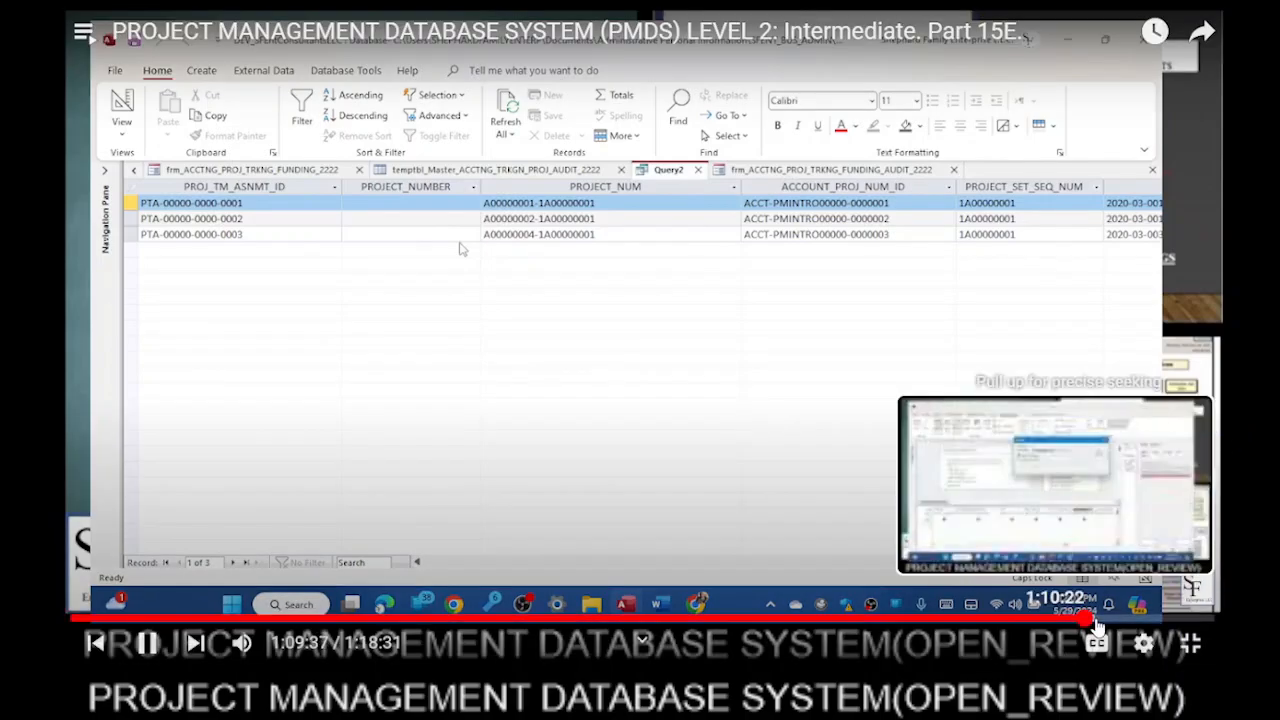
{"action": "left_click_drag", "start_coordinate": [1085, 620], "coordinate": [1100, 626]}
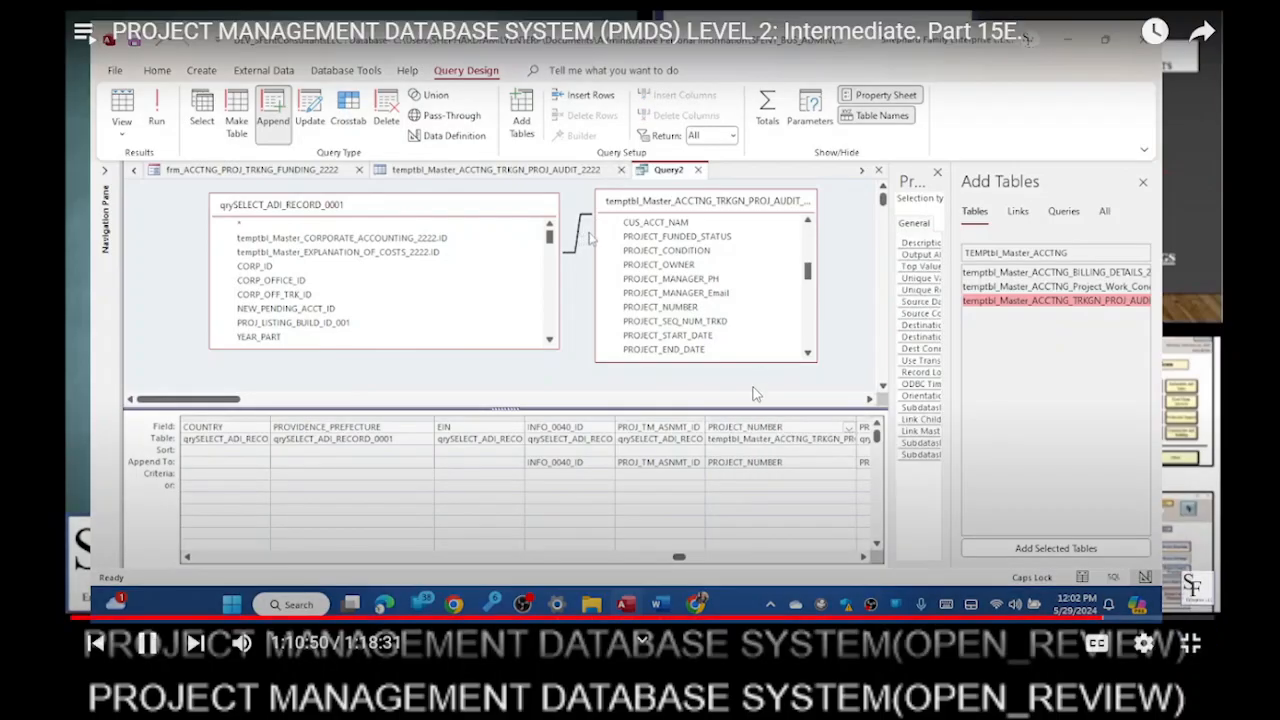
{"action": "left_click", "coordinate": [1088, 620]}
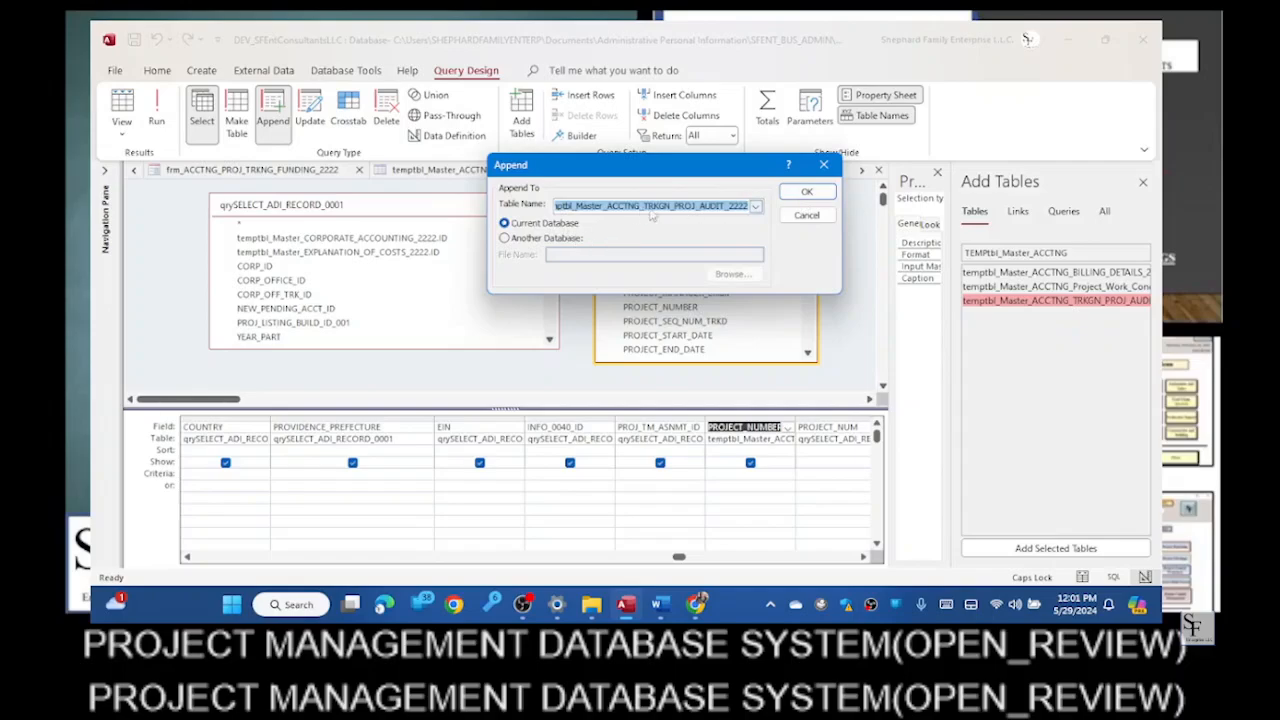
{"action": "mouse_move", "coordinate": [799, 423]}
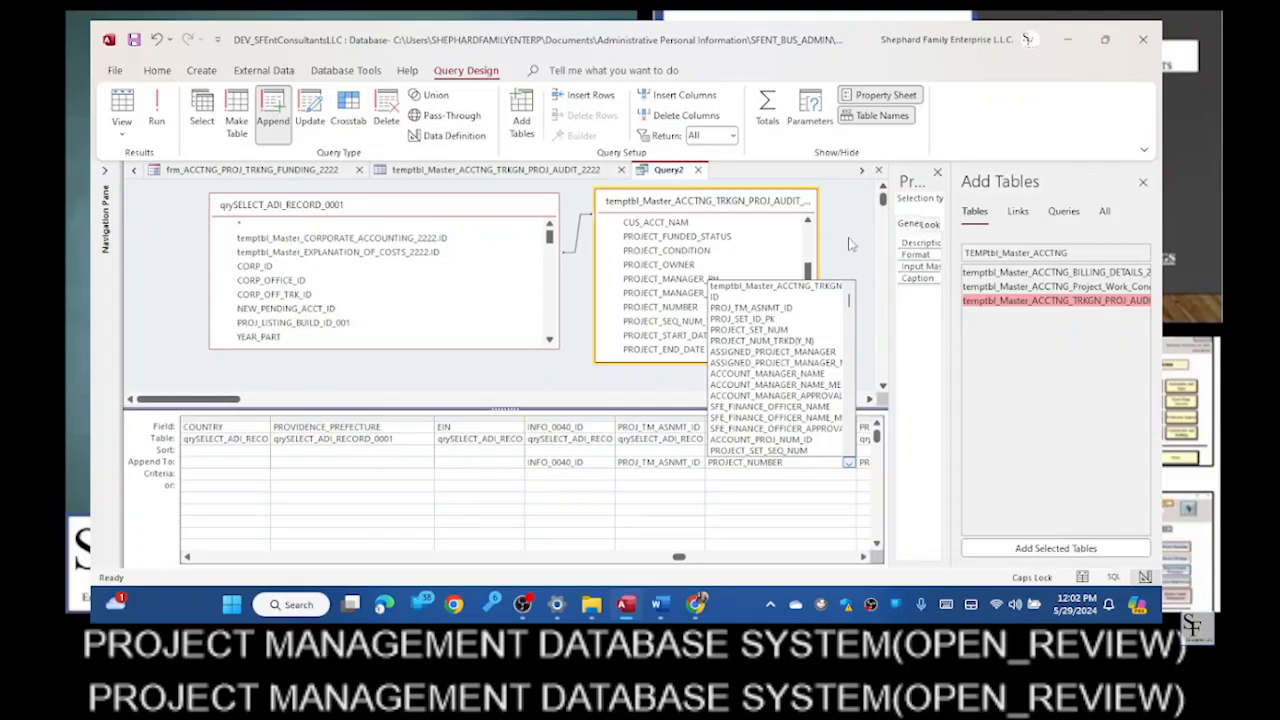
{"action": "left_click", "coordinate": [850, 244]}
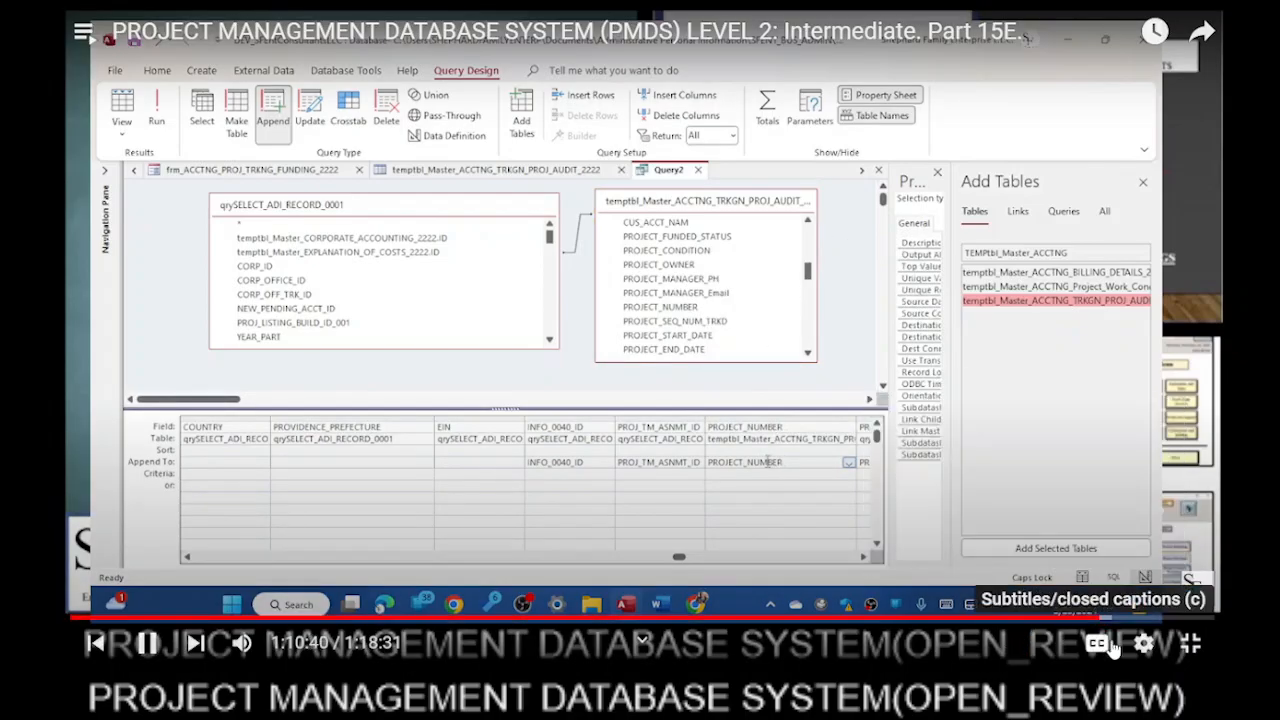
- Leave full-screen view and pause the tutorial video
{"action": "left_click", "coordinate": [1193, 645]}
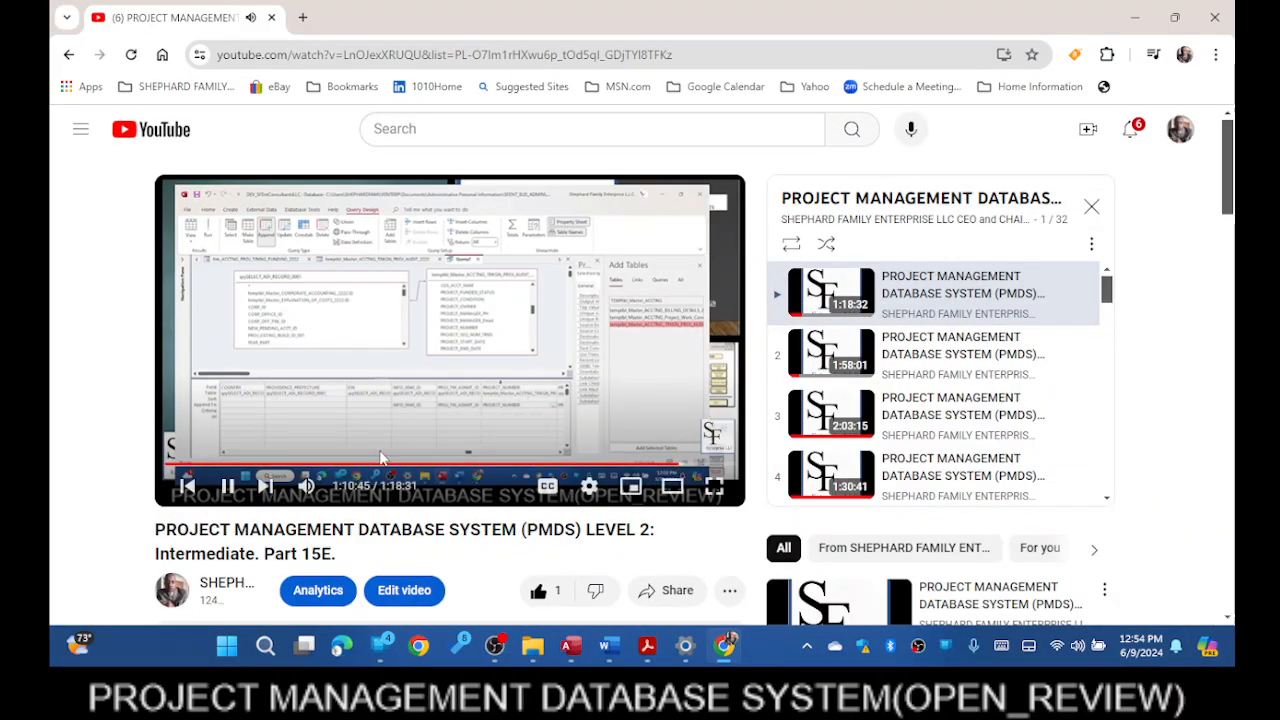
{"action": "left_click", "coordinate": [227, 486]}
{"action": "left_click", "coordinate": [495, 646]}
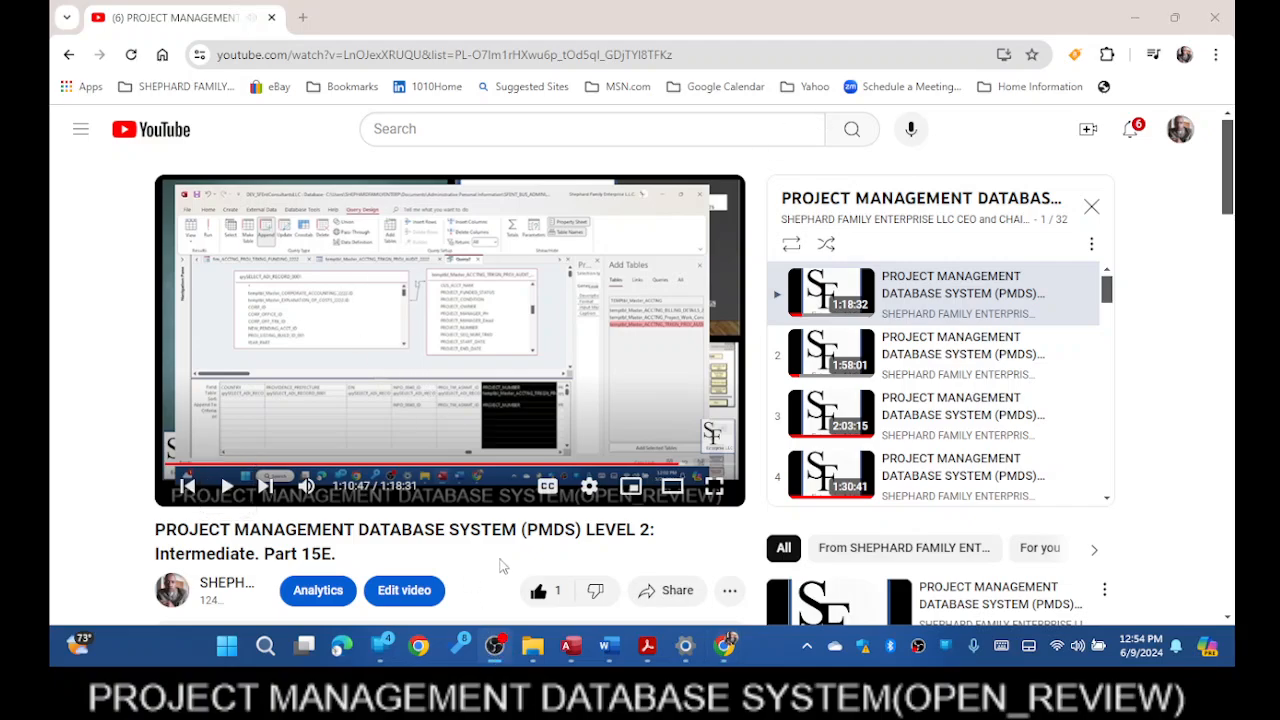
- Switch to the Word meeting notes and examine the Project Meetings Dates and Times entries on the associated forms, tables and audit queries
{"action": "left_click", "coordinate": [570, 646]}
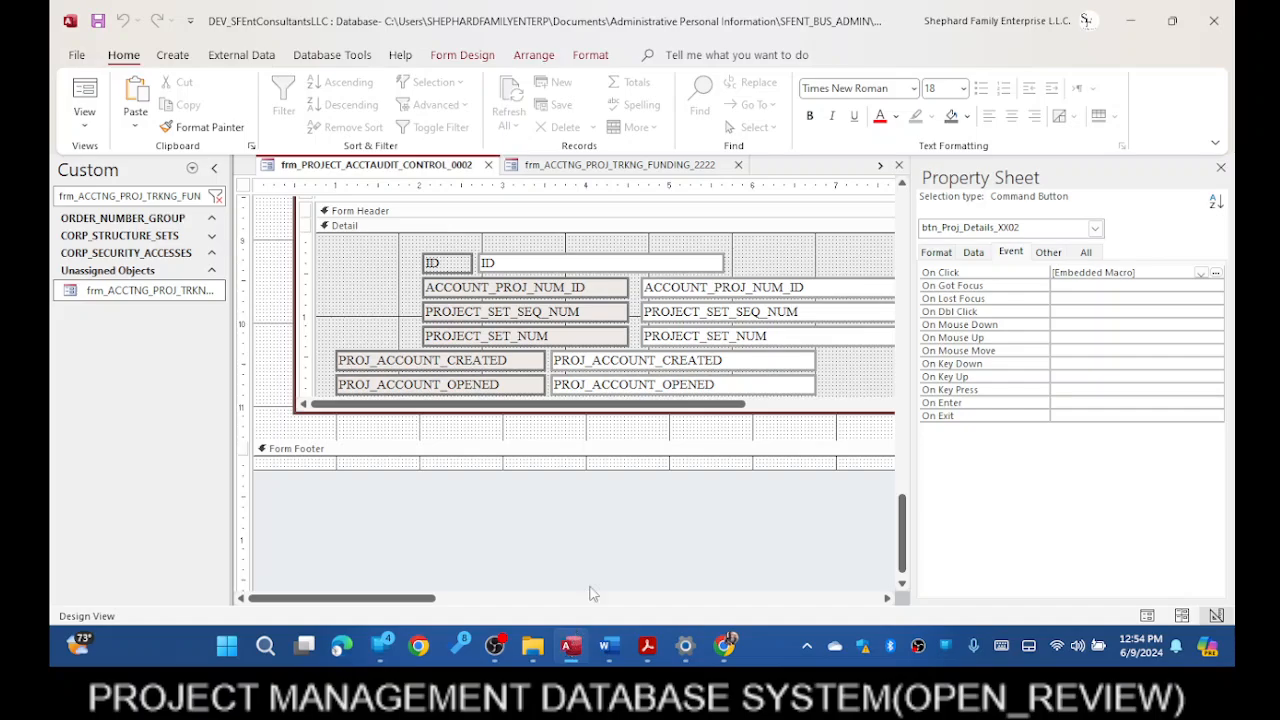
{"action": "left_click", "coordinate": [606, 646]}
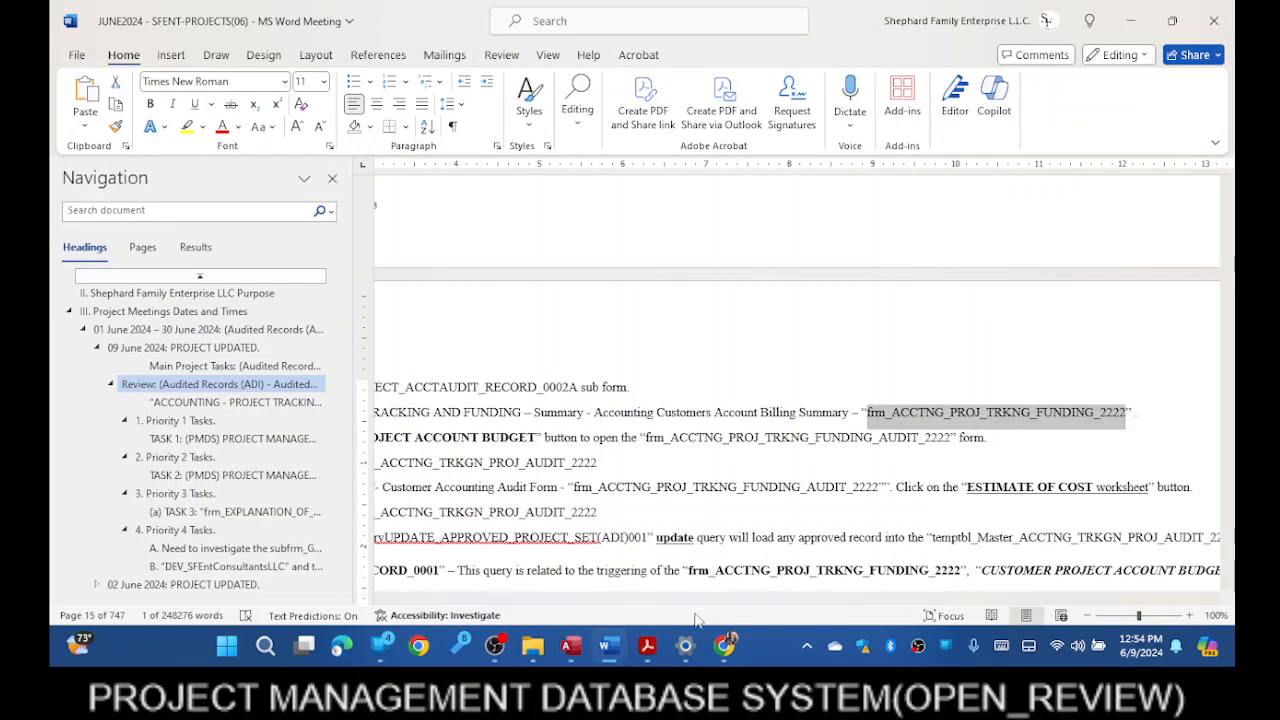
{"action": "left_click_drag", "start_coordinate": [700, 600], "coordinate": [548, 605]}
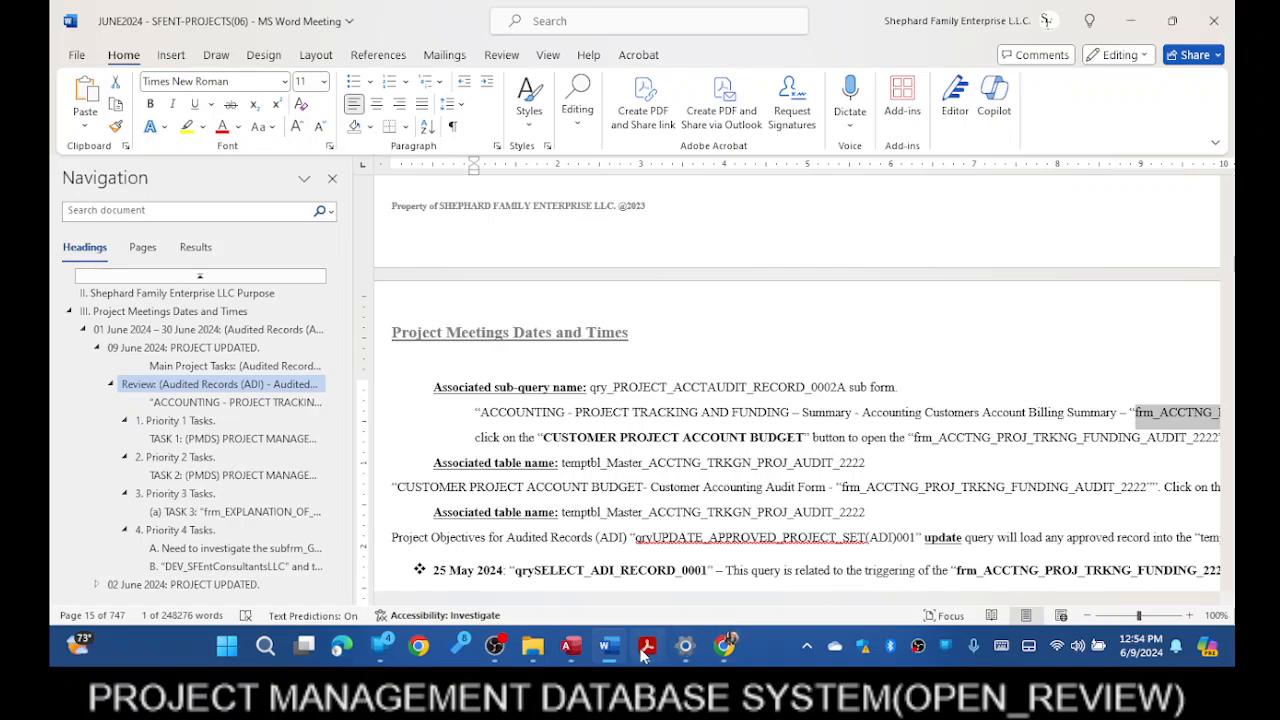
{"action": "left_click", "coordinate": [494, 646]}
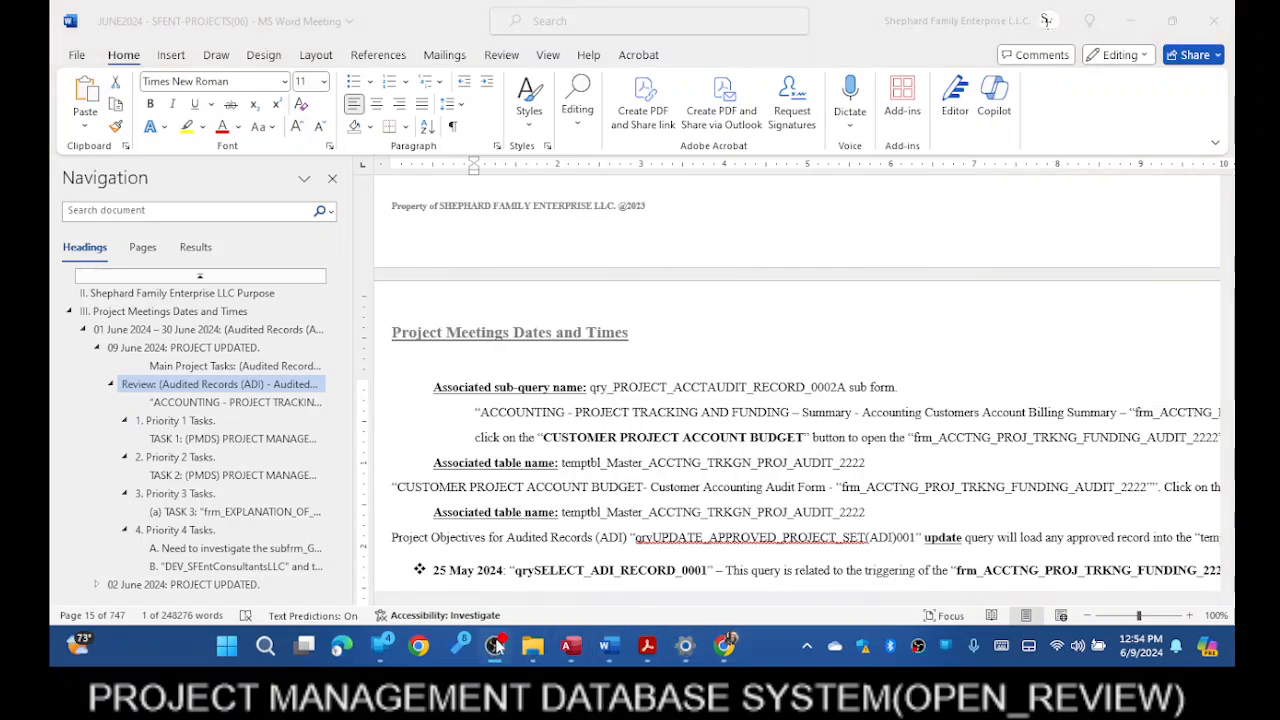
{"action": "left_click", "coordinate": [1131, 14]}
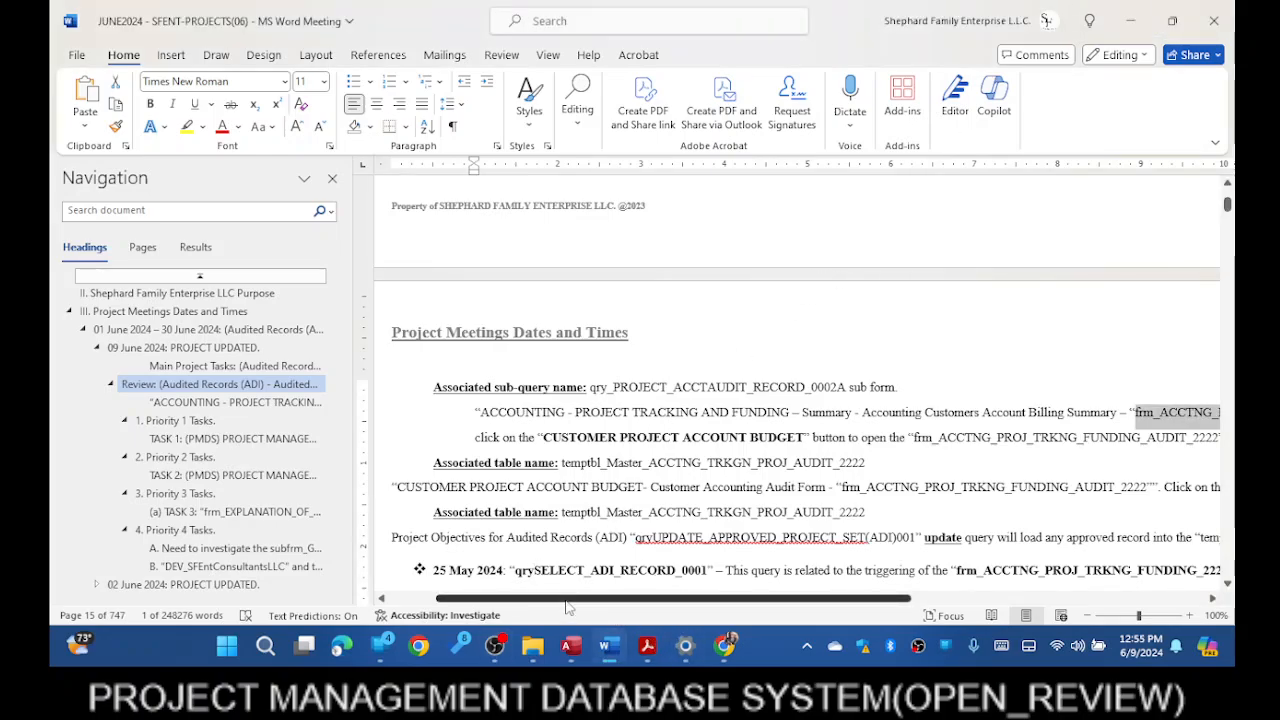
{"action": "left_click_drag", "start_coordinate": [566, 605], "coordinate": [703, 603]}
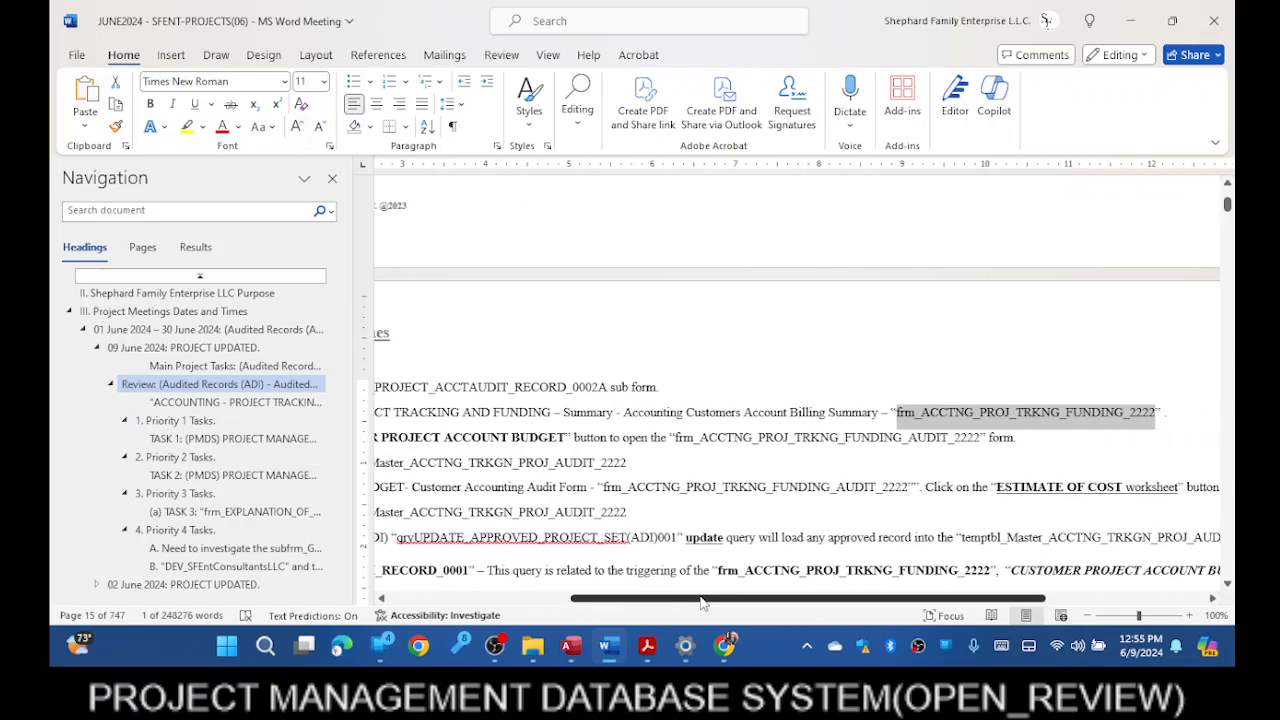
{"action": "scroll", "coordinate": [720, 470], "scroll_direction": "down", "scroll_amount": 4}
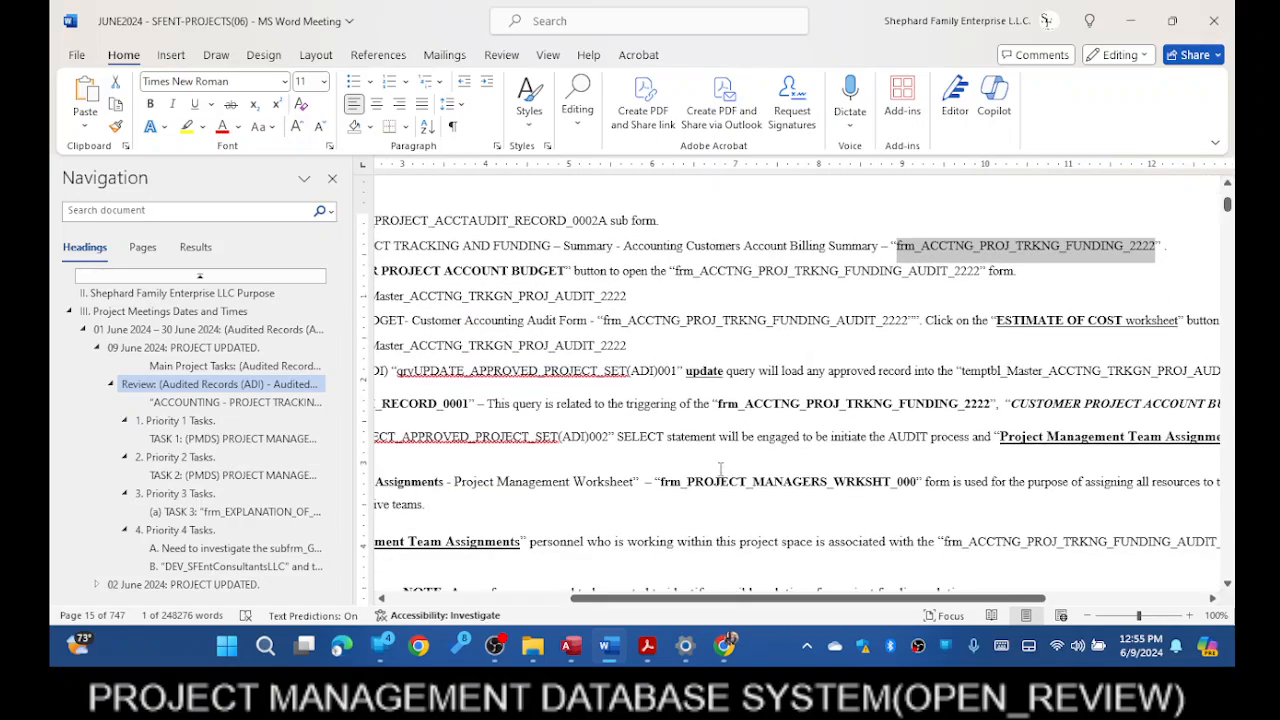
{"action": "scroll", "coordinate": [578, 545], "scroll_direction": "down", "scroll_amount": 1}
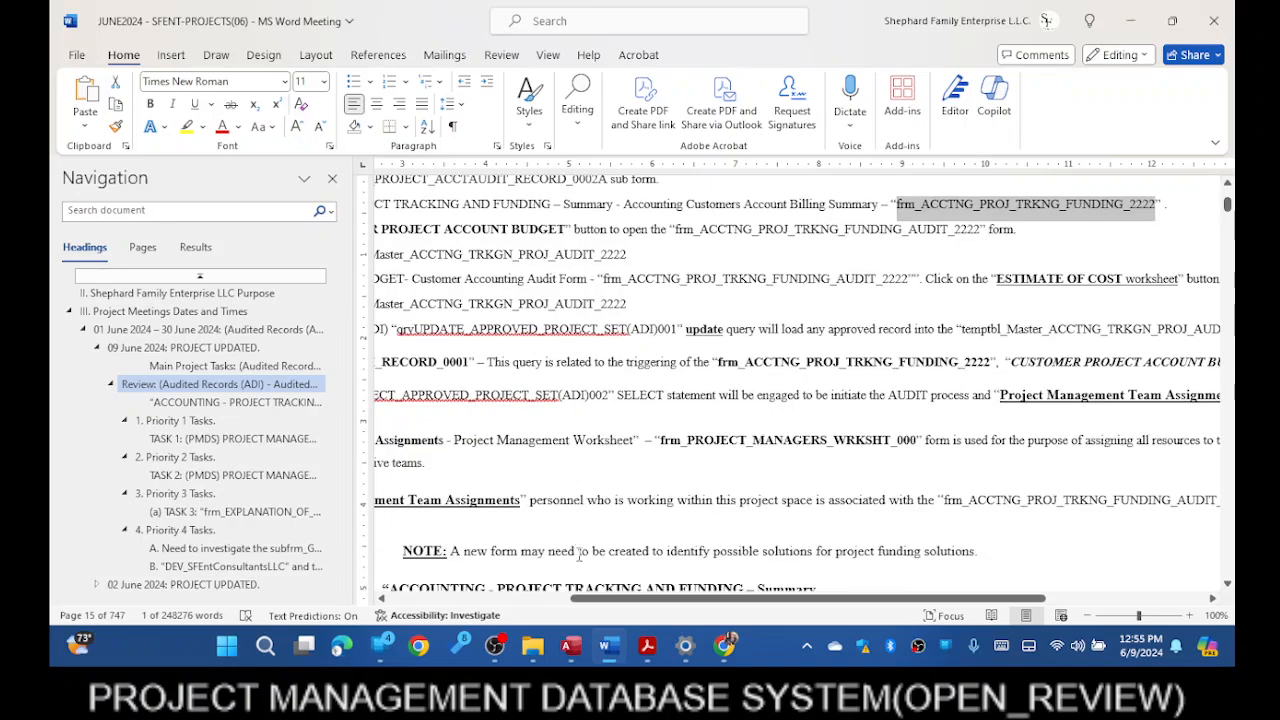
{"action": "left_click_drag", "start_coordinate": [611, 605], "coordinate": [484, 604]}
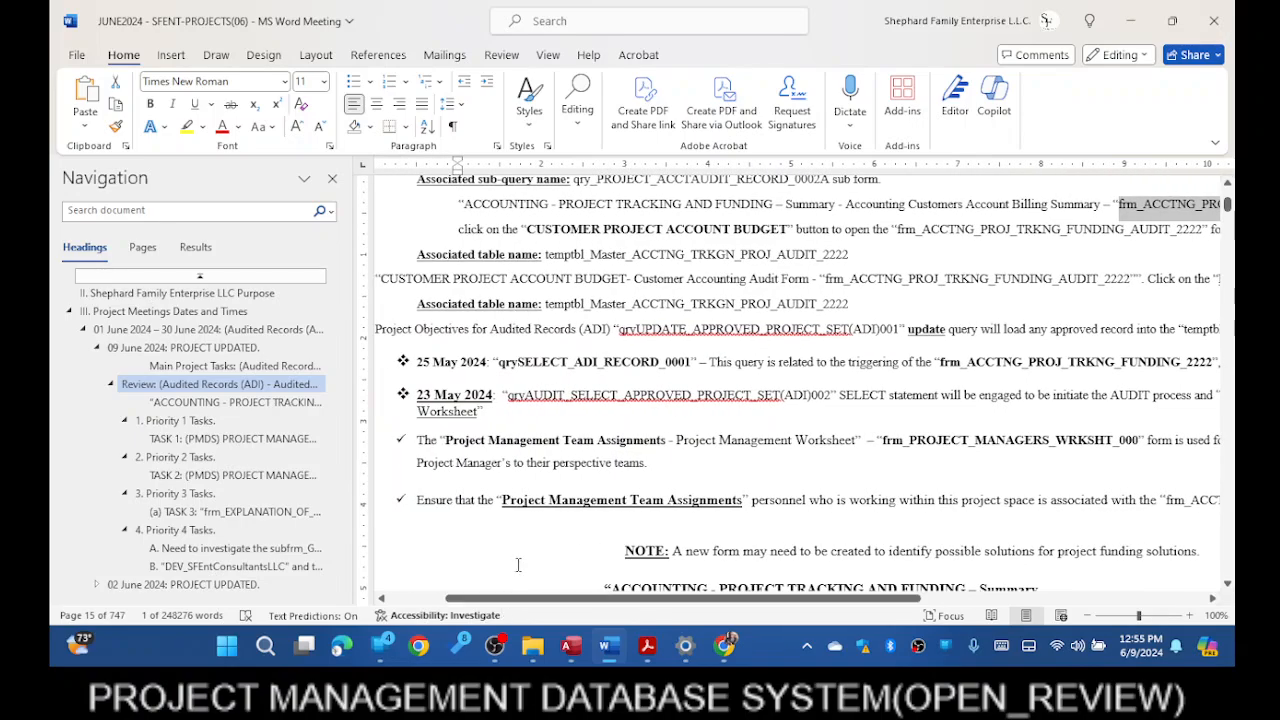
{"action": "scroll", "coordinate": [487, 386], "scroll_direction": "up", "scroll_amount": 4}
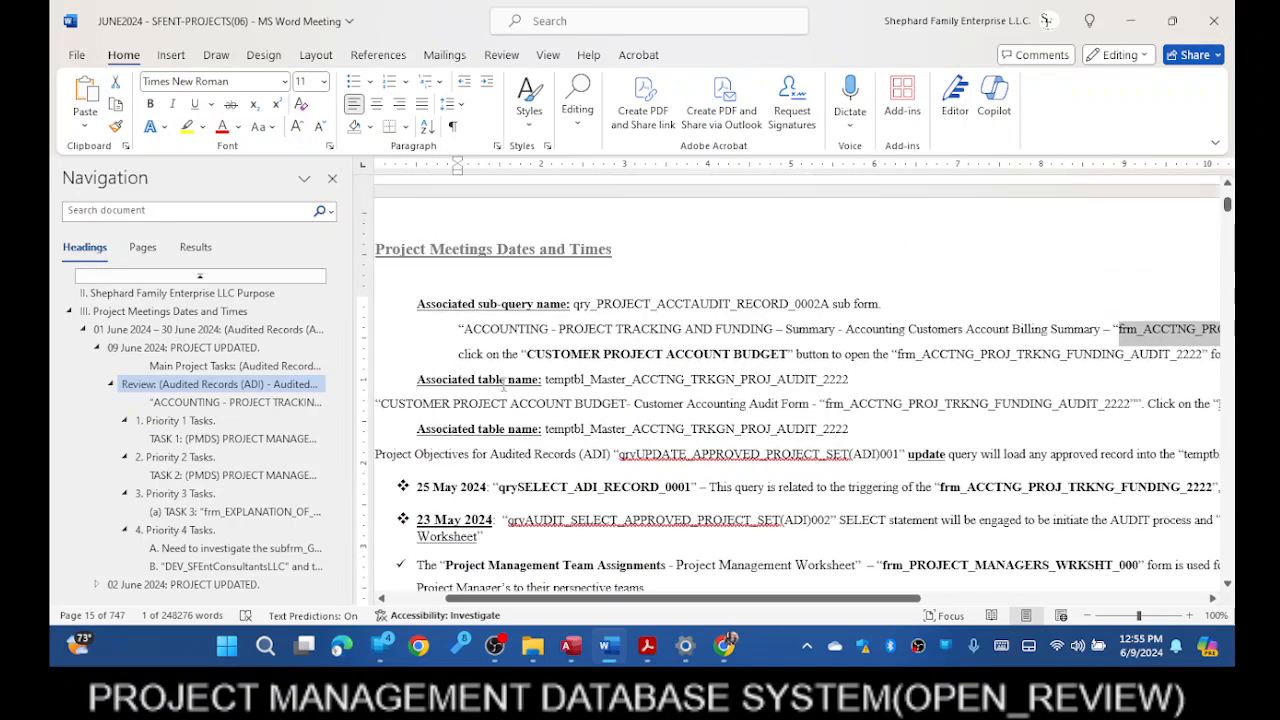
{"action": "left_click_drag", "start_coordinate": [510, 604], "coordinate": [453, 604]}
{"action": "scroll", "coordinate": [800, 390], "scroll_direction": "up", "scroll_amount": 8}
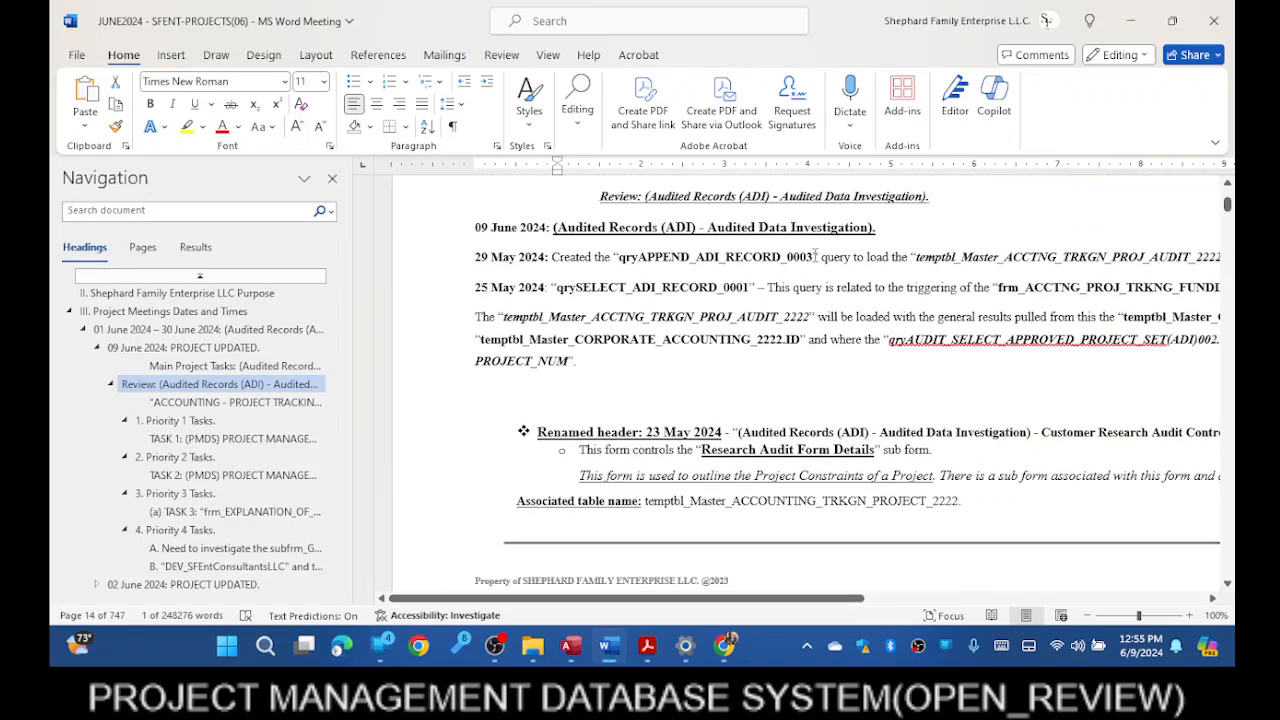
- Examine the 29 May 2024 entry on the append query and the data requirements listed for audited records
{"action": "left_click_drag", "start_coordinate": [813, 257], "coordinate": [619, 257]}
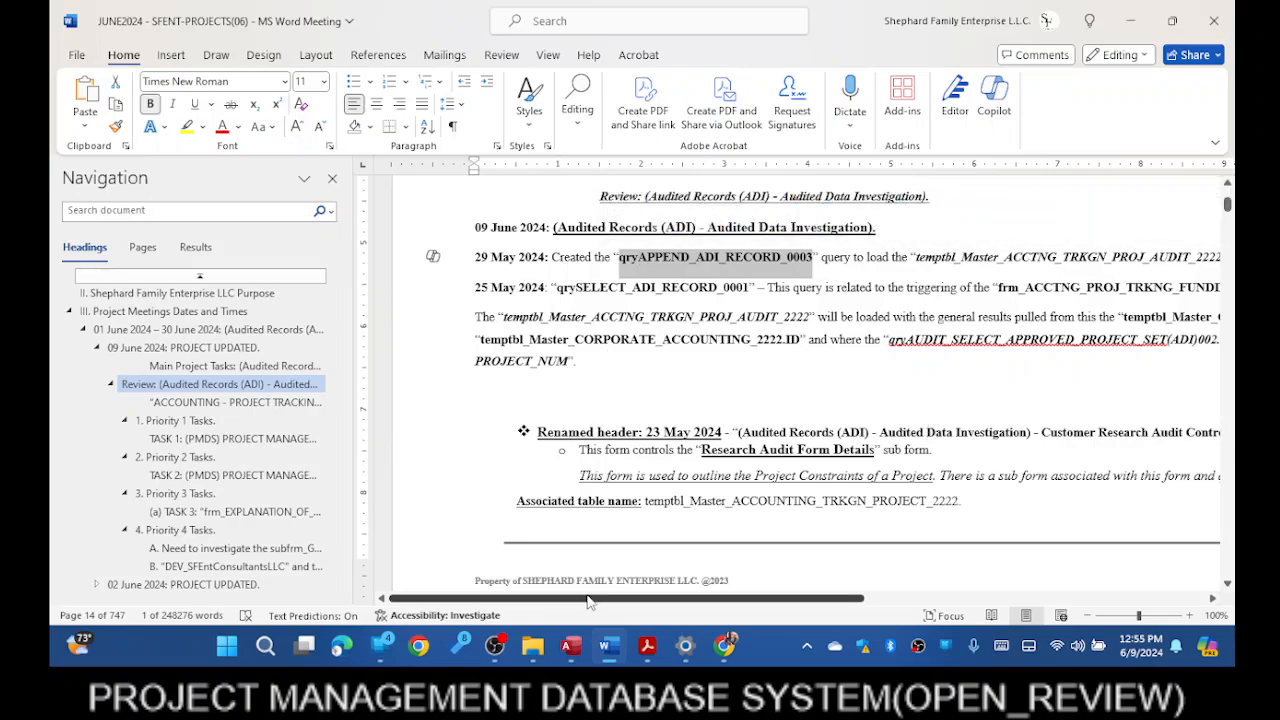
{"action": "left_click_drag", "start_coordinate": [590, 598], "coordinate": [573, 633]}
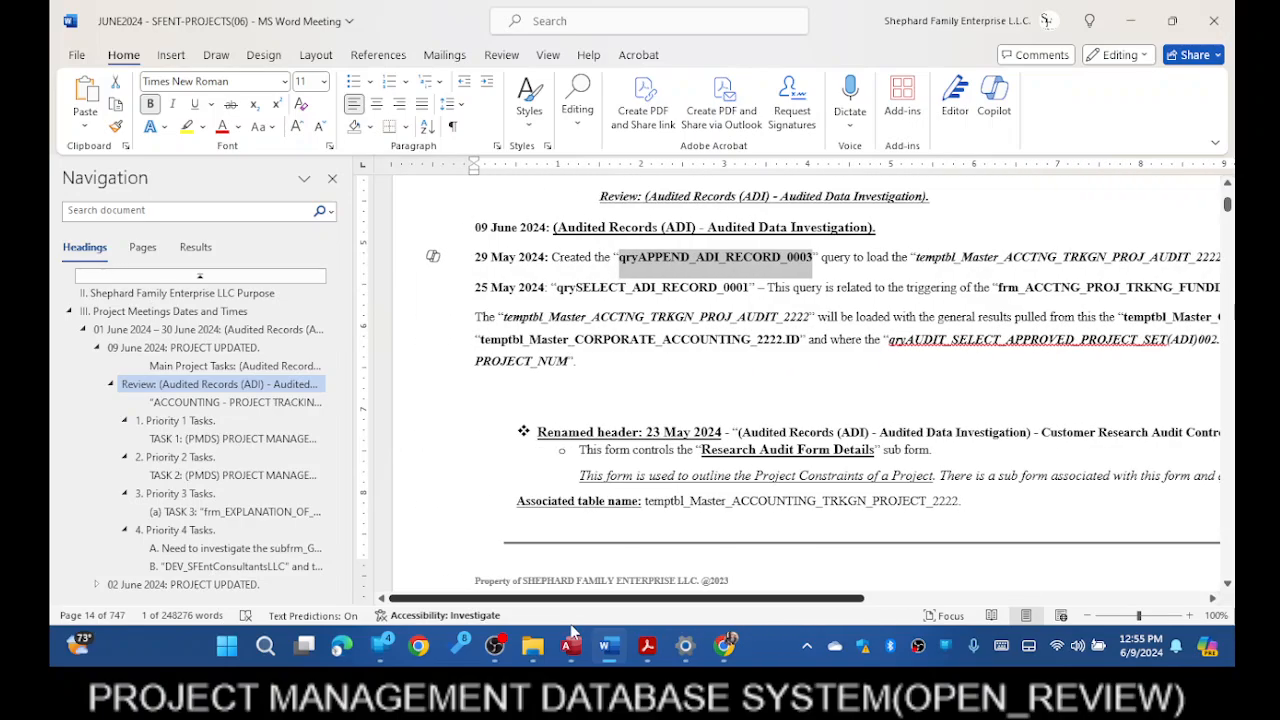
{"action": "left_click", "coordinate": [489, 257]}
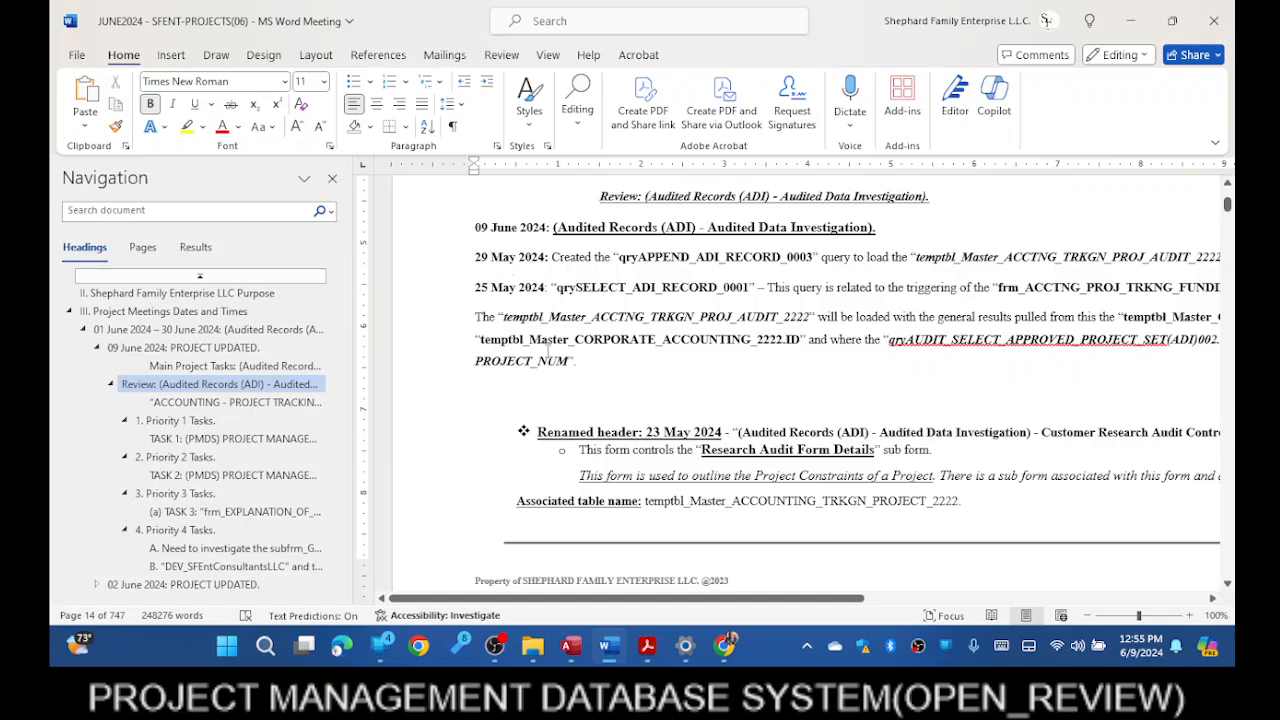
{"action": "scroll", "coordinate": [487, 432], "scroll_direction": "up", "scroll_amount": 3}
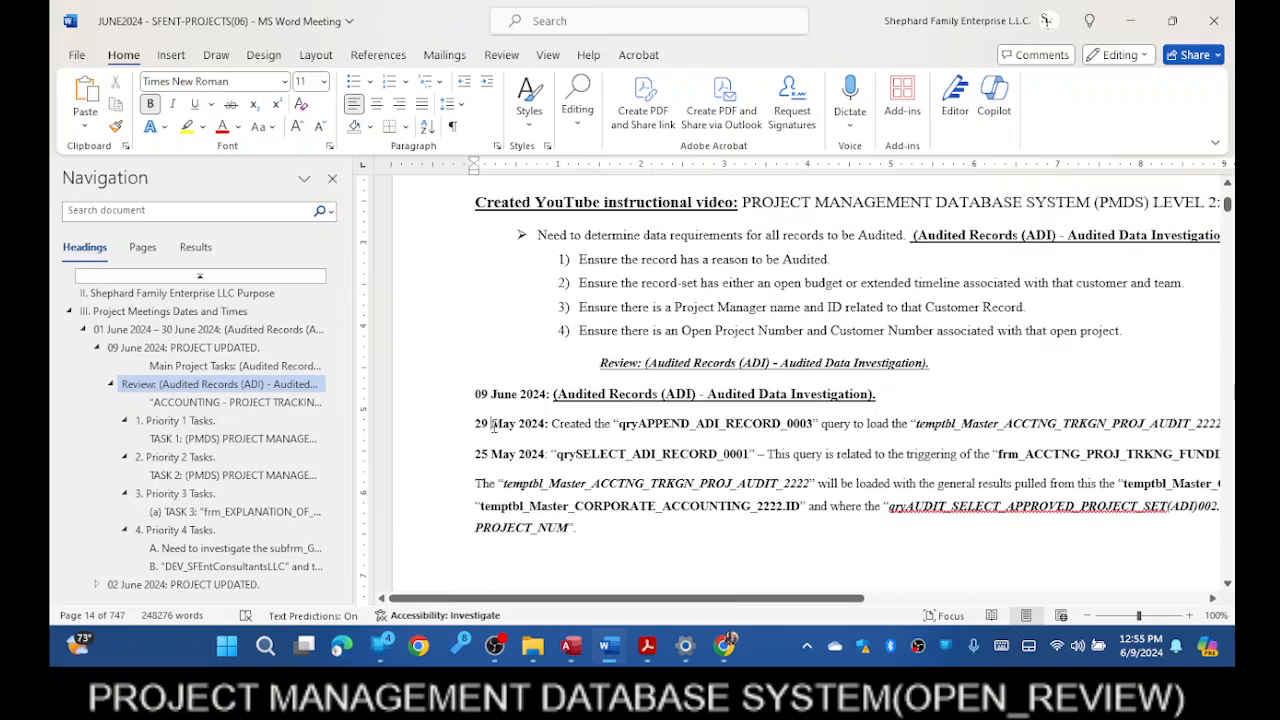
{"action": "scroll", "coordinate": [493, 427], "scroll_direction": "up", "scroll_amount": 4}
{"action": "scroll", "coordinate": [546, 399], "scroll_direction": "down", "scroll_amount": 3}
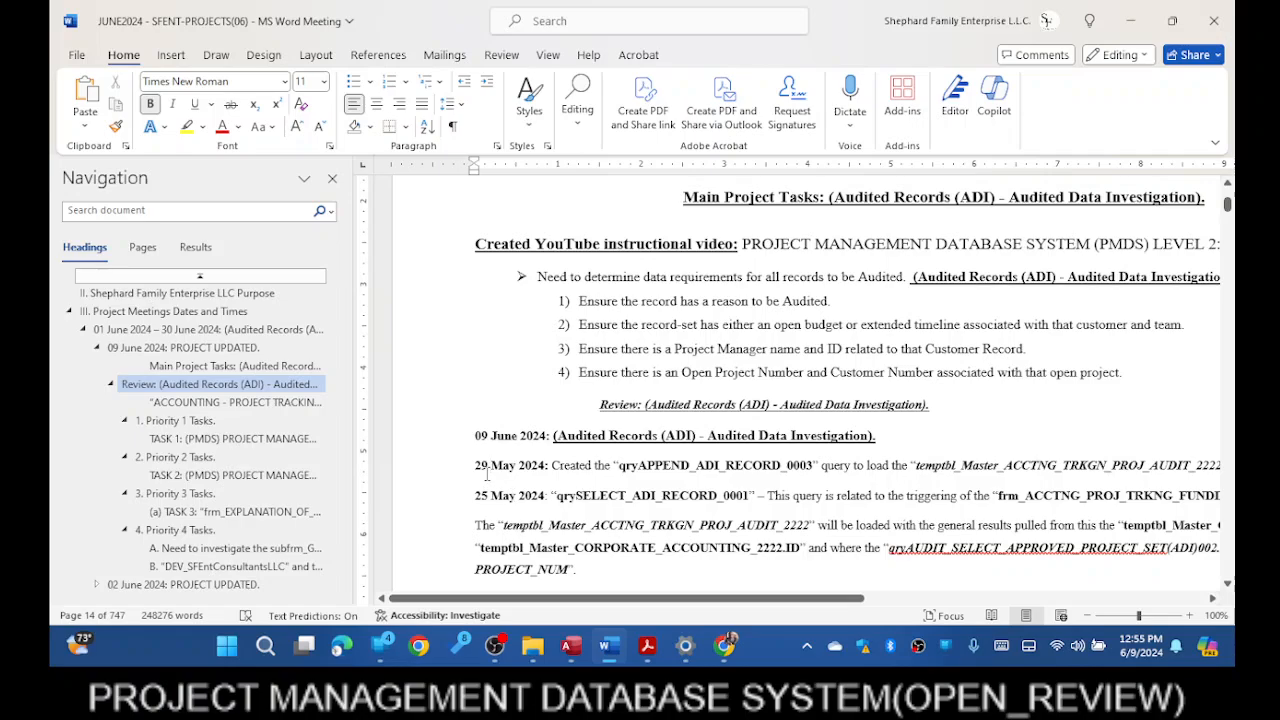
{"action": "left_click_drag", "start_coordinate": [493, 463], "coordinate": [616, 476]}
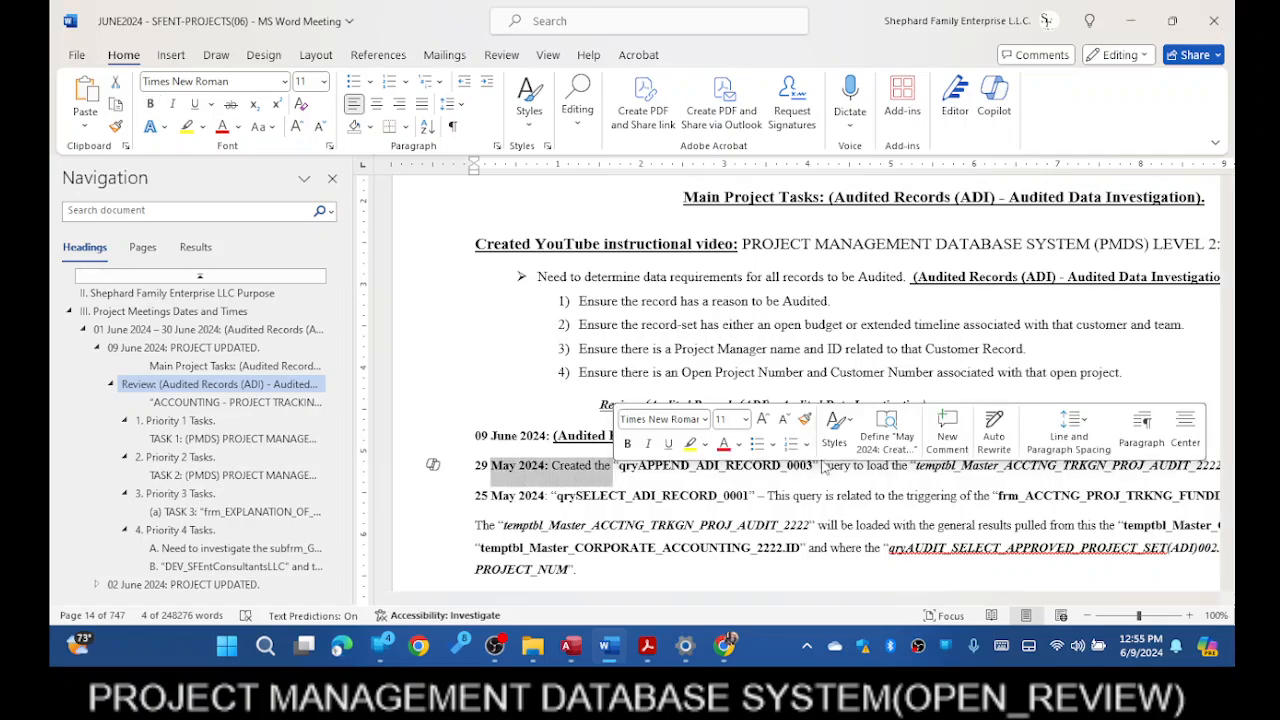
{"action": "left_click", "coordinate": [728, 500]}
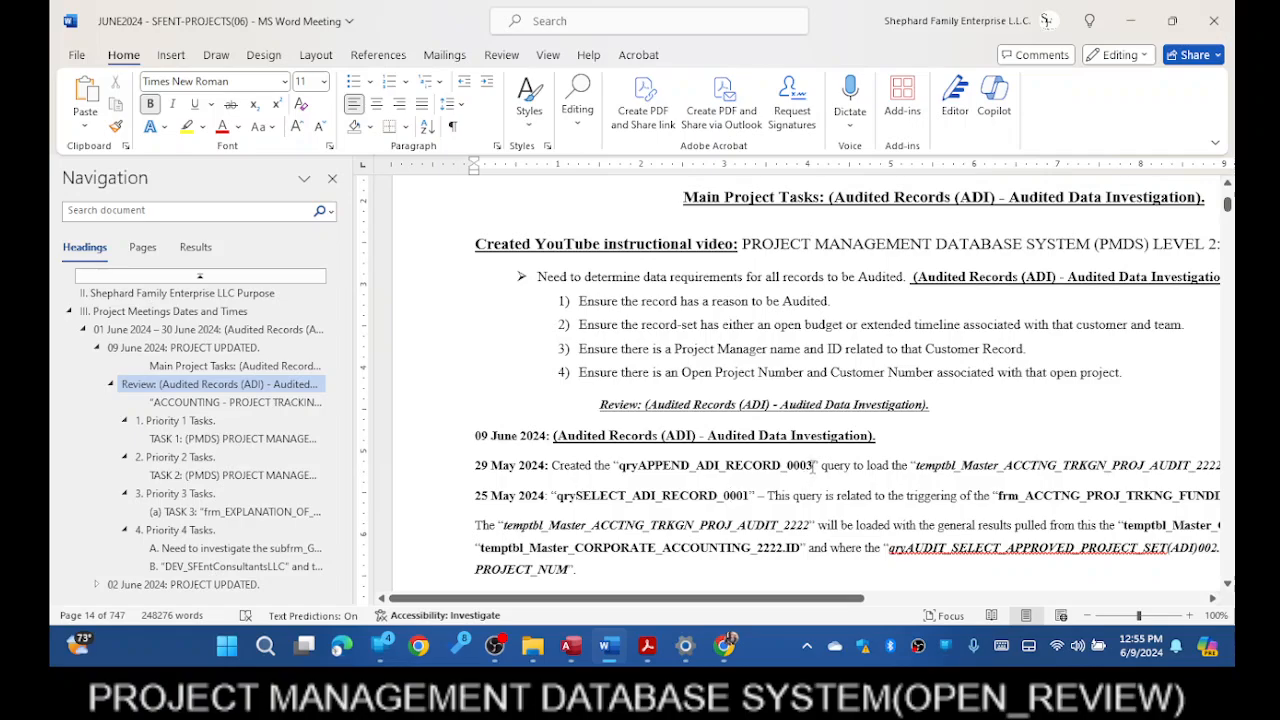
- Find qryAPPEND_ADI_RECORD_0003, copied from the 29 May 2024 note, in the Access database and open it in Design View
{"action": "left_click_drag", "start_coordinate": [815, 464], "coordinate": [618, 466]}
{"action": "key", "text": "ctrl+c"}
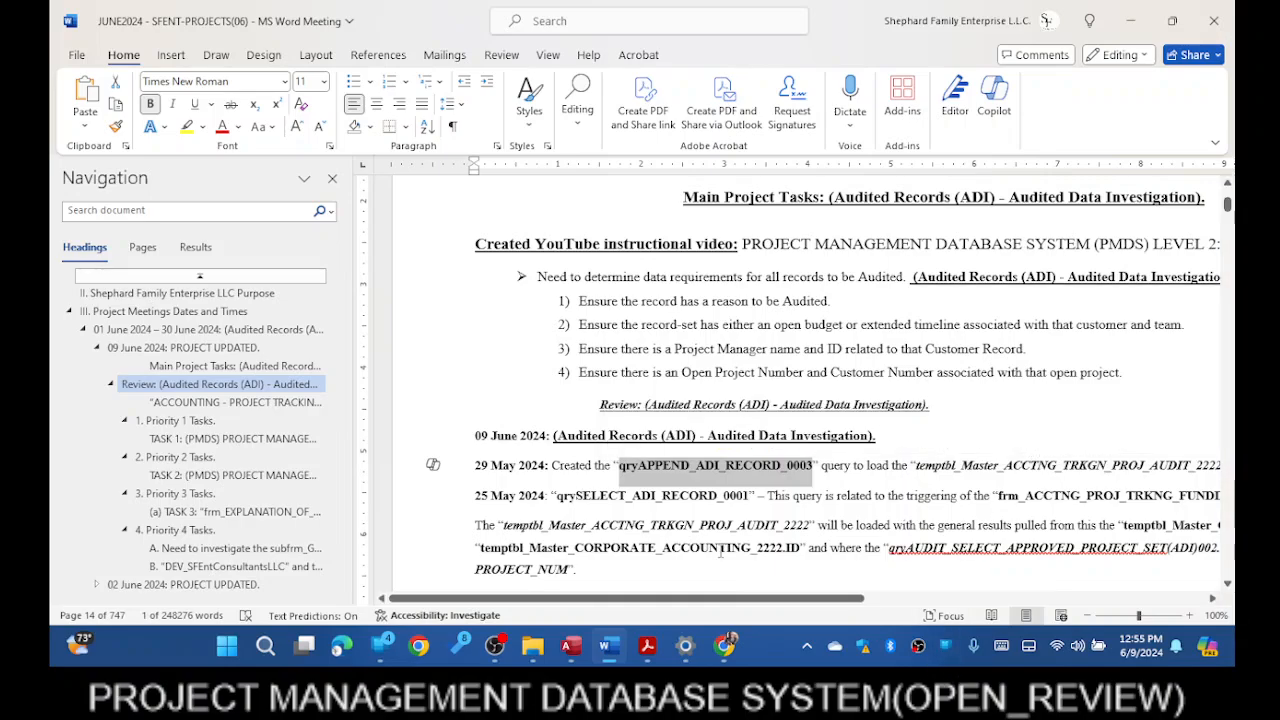
{"action": "left_click", "coordinate": [571, 647]}
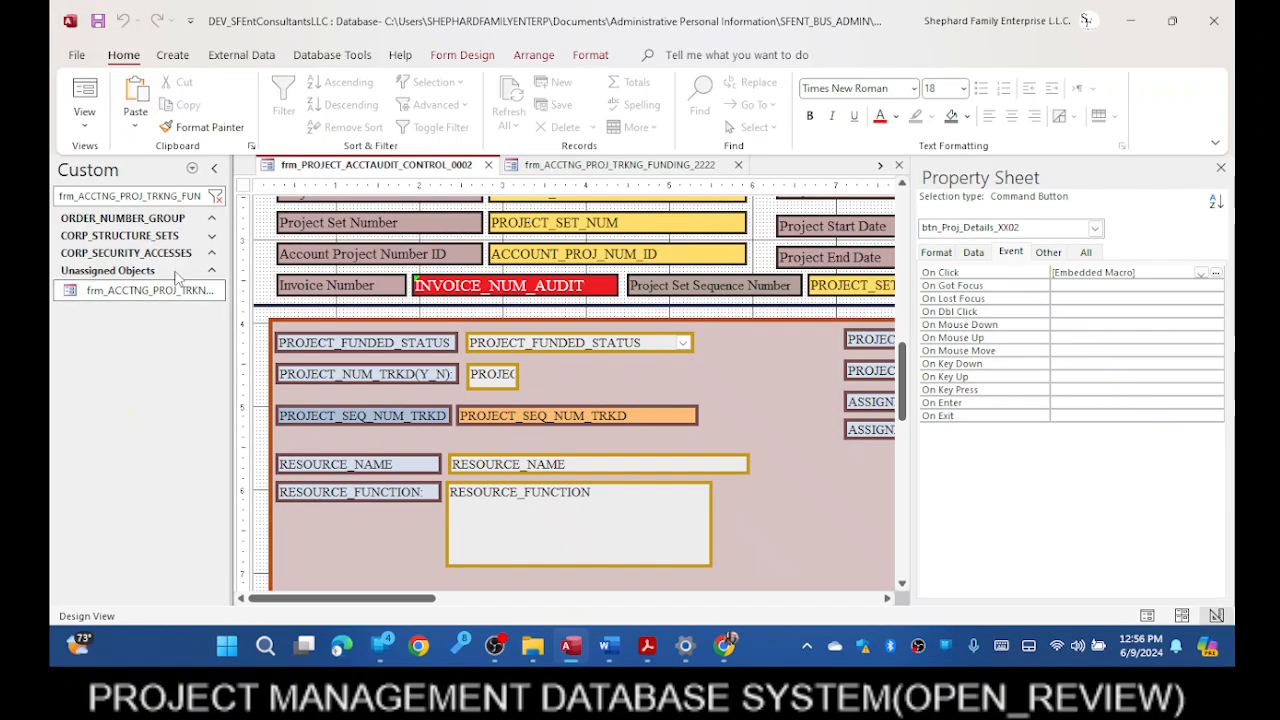
{"action": "left_click", "coordinate": [216, 195]}
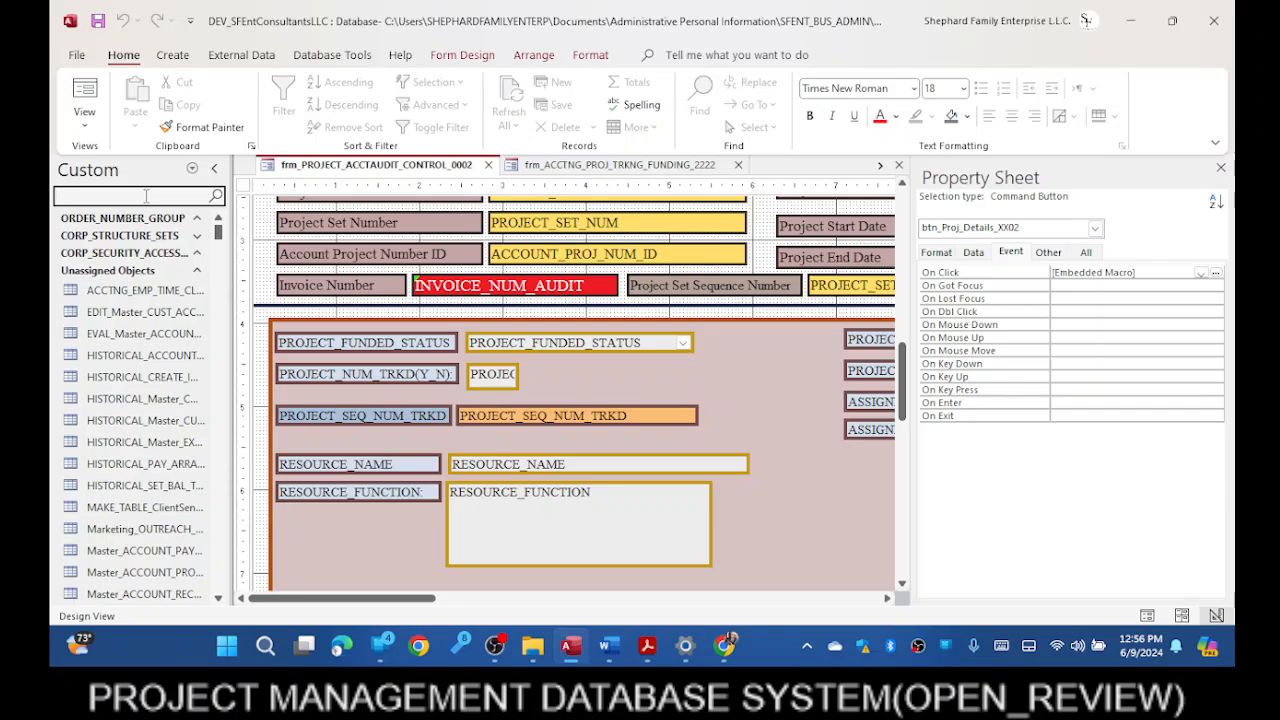
{"action": "key", "text": "ctrl+v"}
{"action": "right_click", "coordinate": [168, 297]}
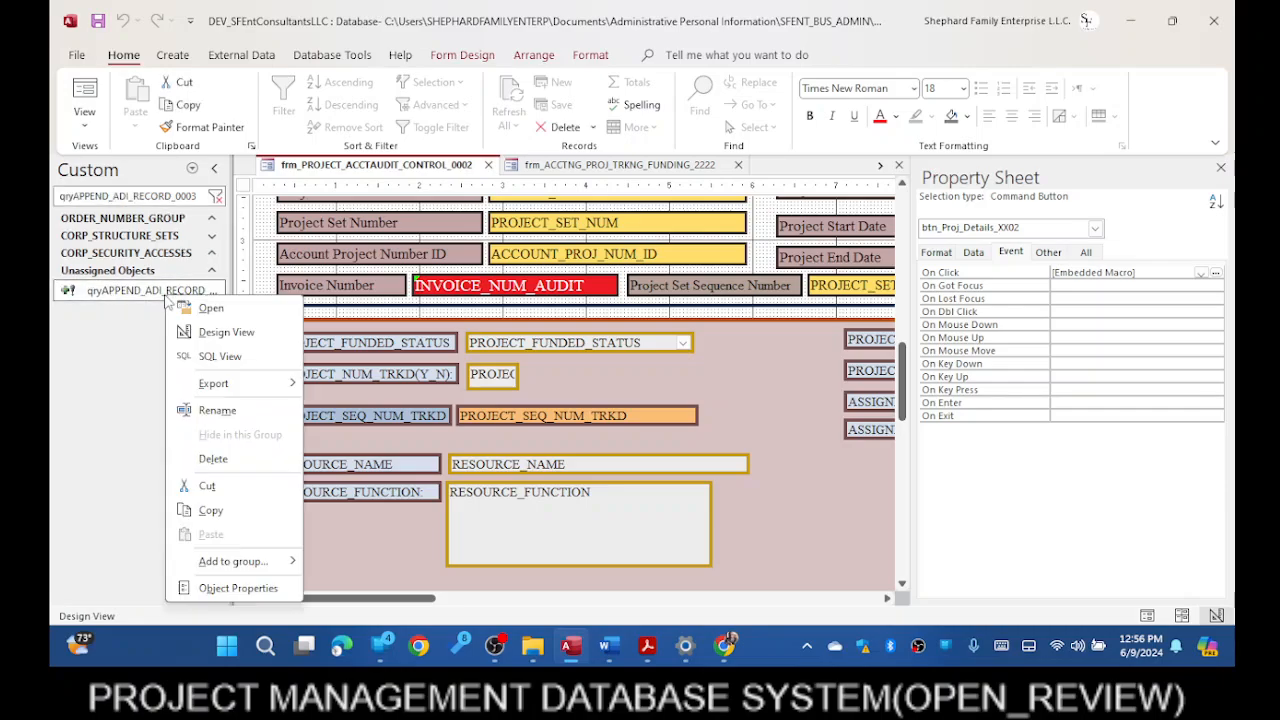
{"action": "left_click", "coordinate": [222, 334]}
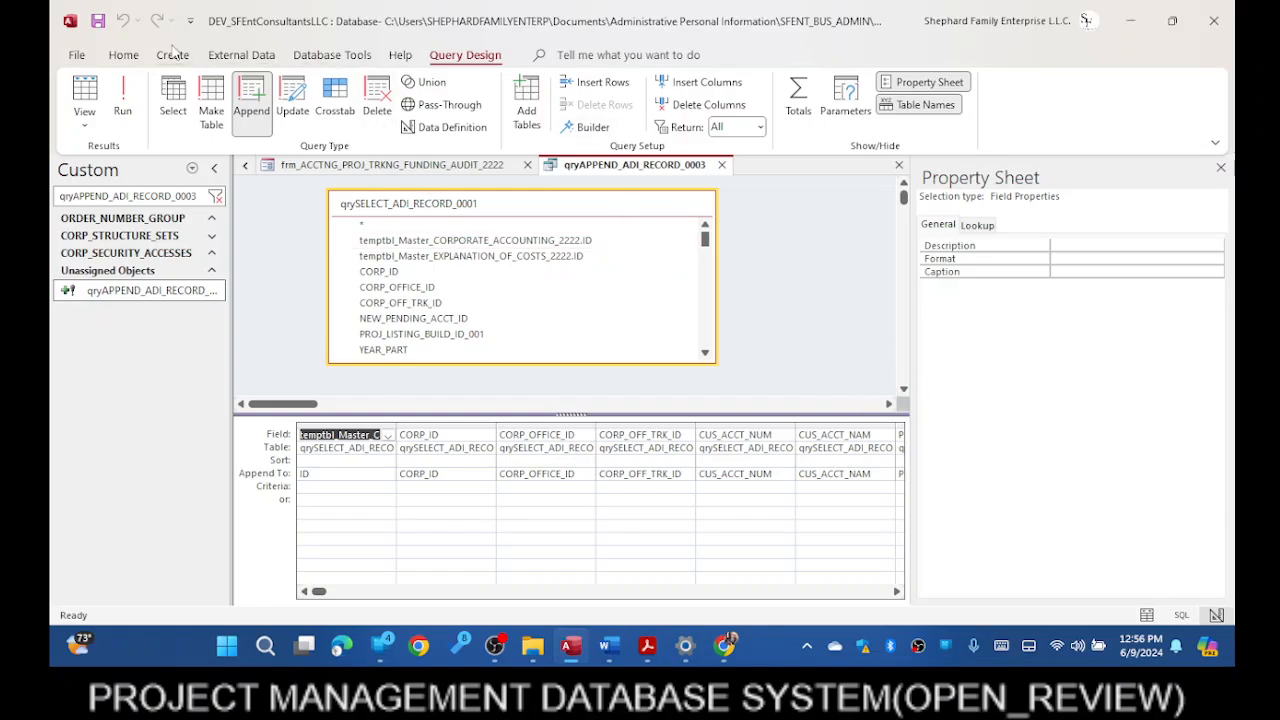
- Review the append query's records across the columns in Datasheet View and return to Design View
{"action": "left_click", "coordinate": [85, 90]}
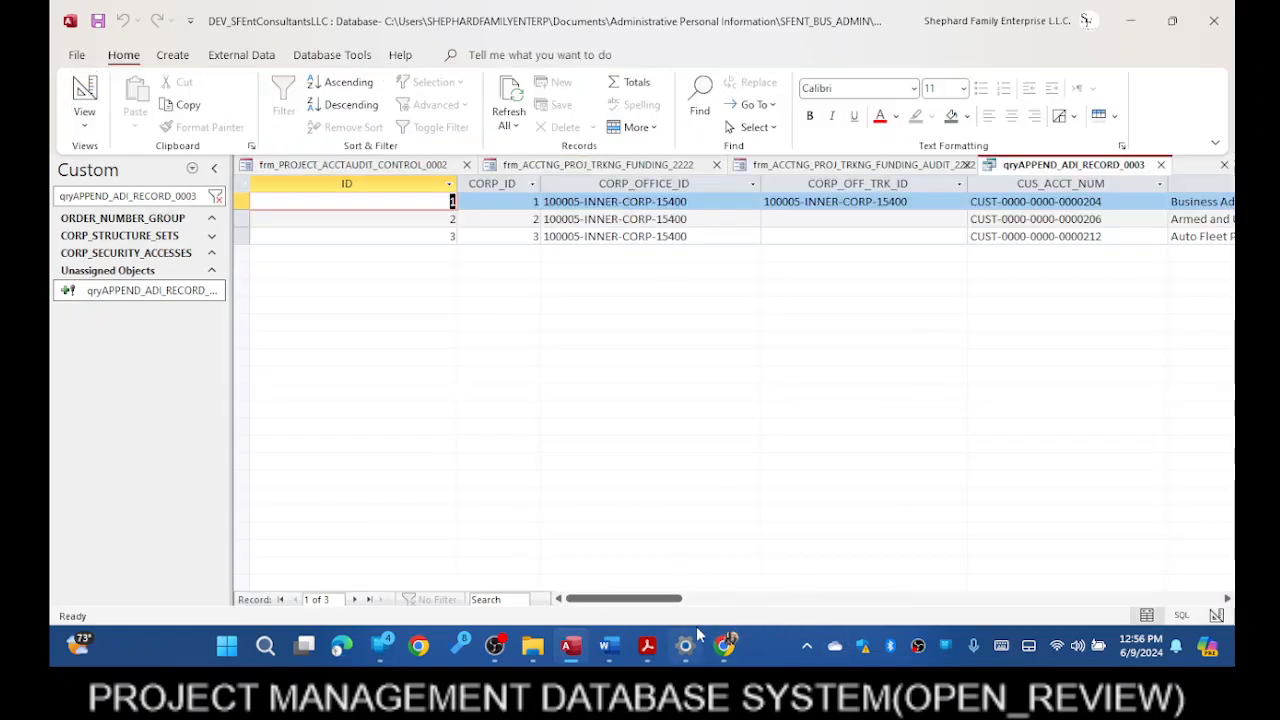
{"action": "left_click_drag", "start_coordinate": [665, 598], "coordinate": [1006, 580]}
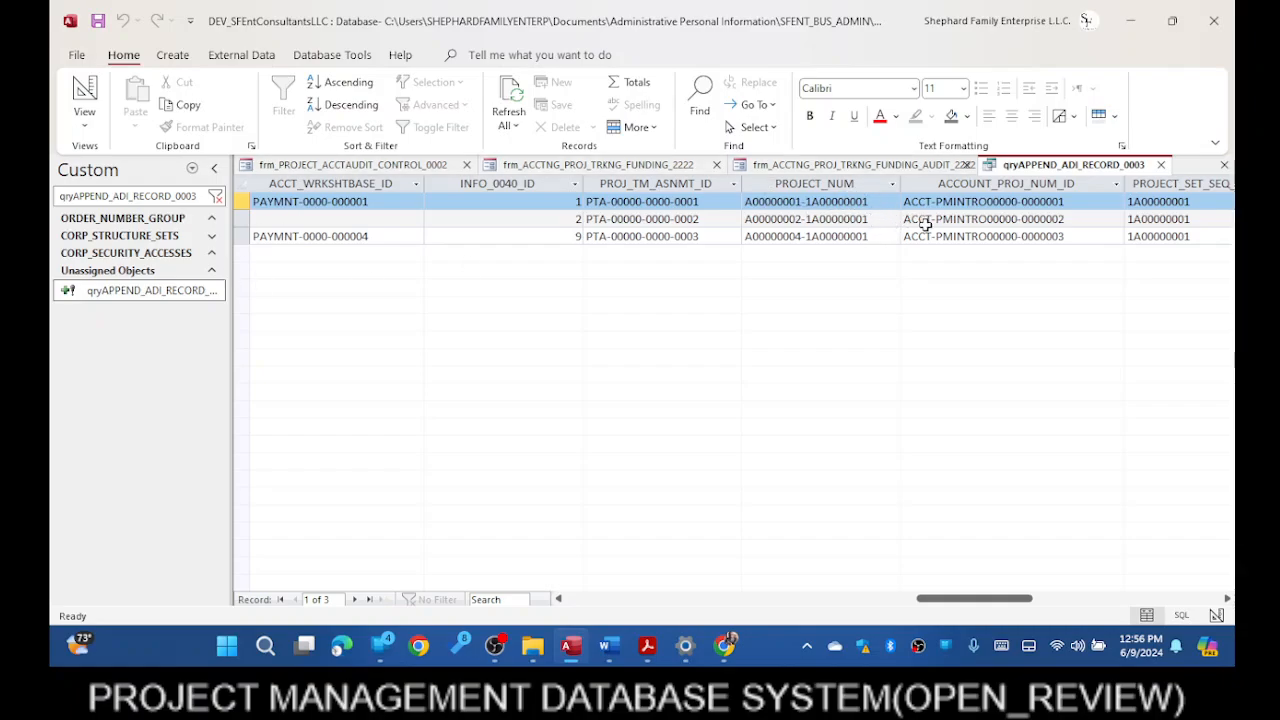
{"action": "left_click_drag", "start_coordinate": [968, 600], "coordinate": [668, 607]}
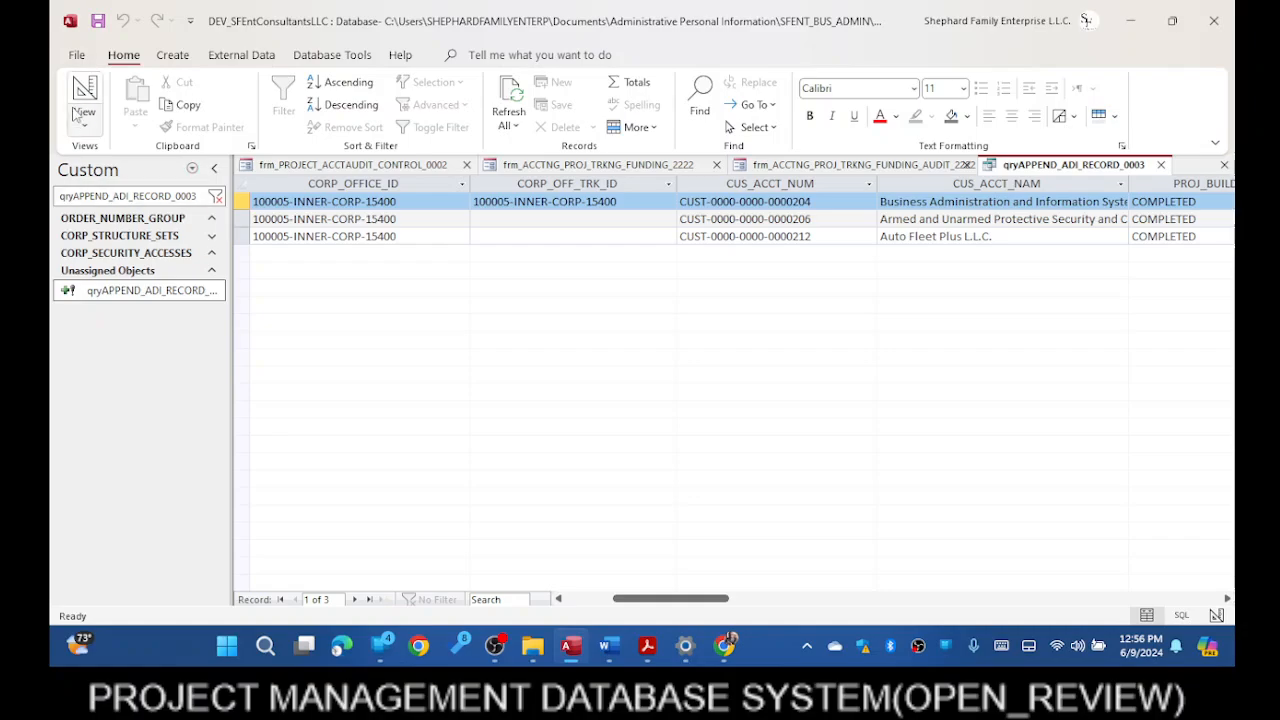
{"action": "left_click", "coordinate": [74, 113]}
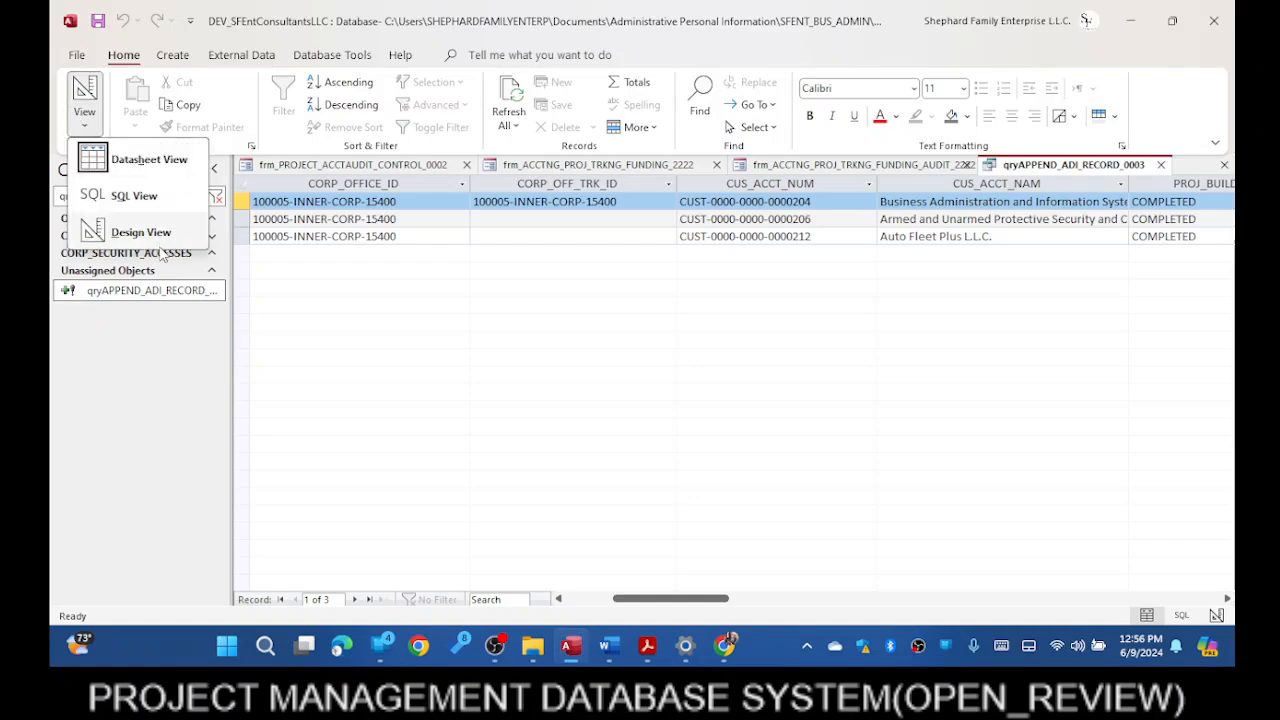
{"action": "left_click", "coordinate": [150, 234]}
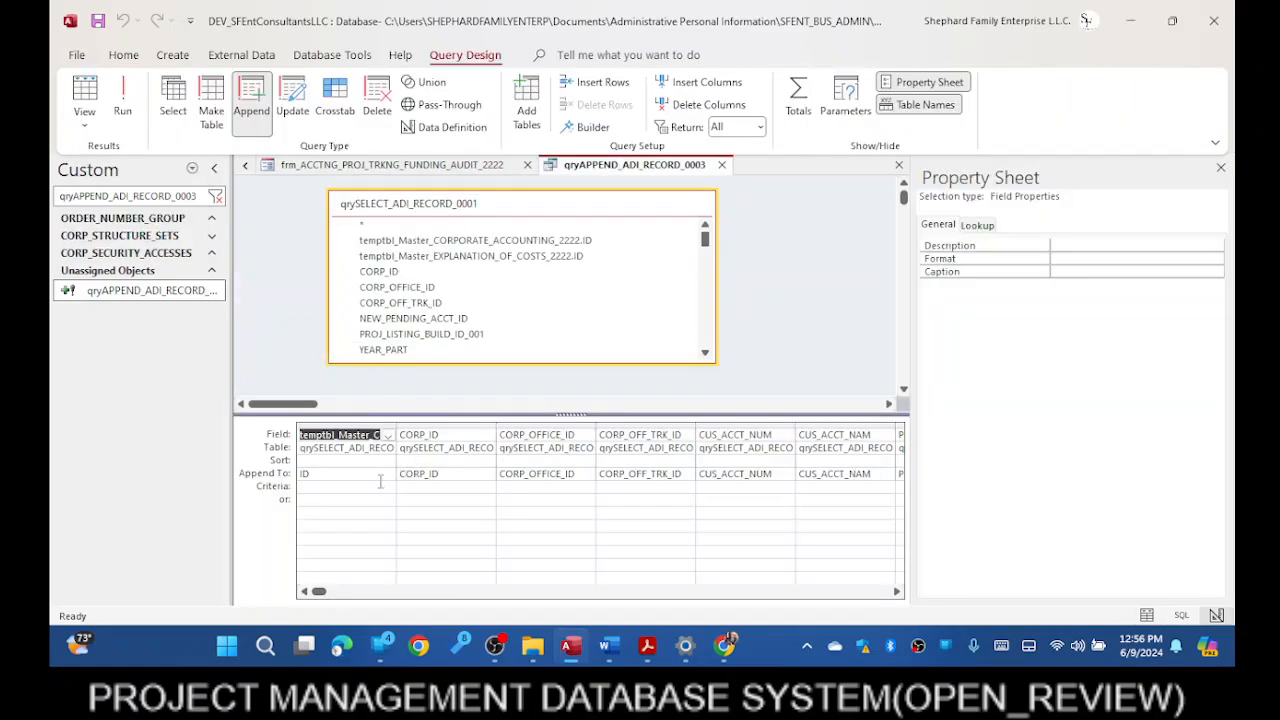
- Widen the query grid's first column to show its full field name and examine the choices offered for its Append To field
{"action": "left_click", "coordinate": [378, 474]}
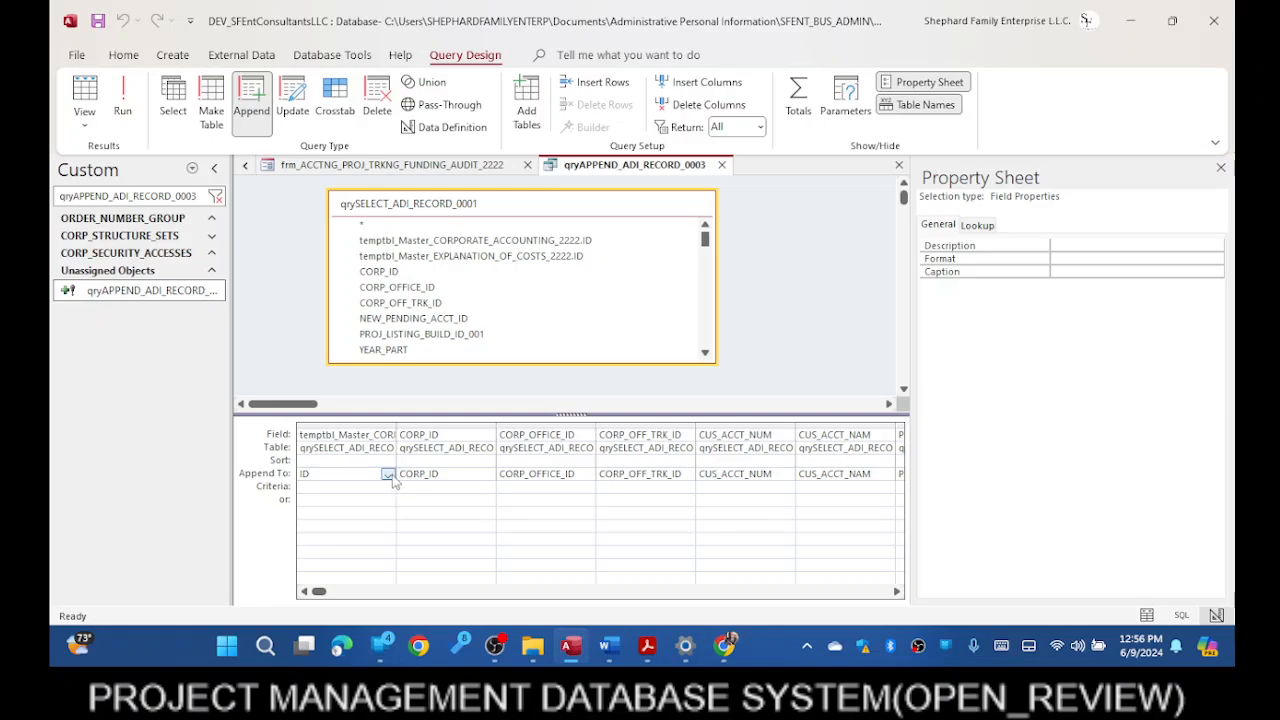
{"action": "left_click", "coordinate": [388, 475]}
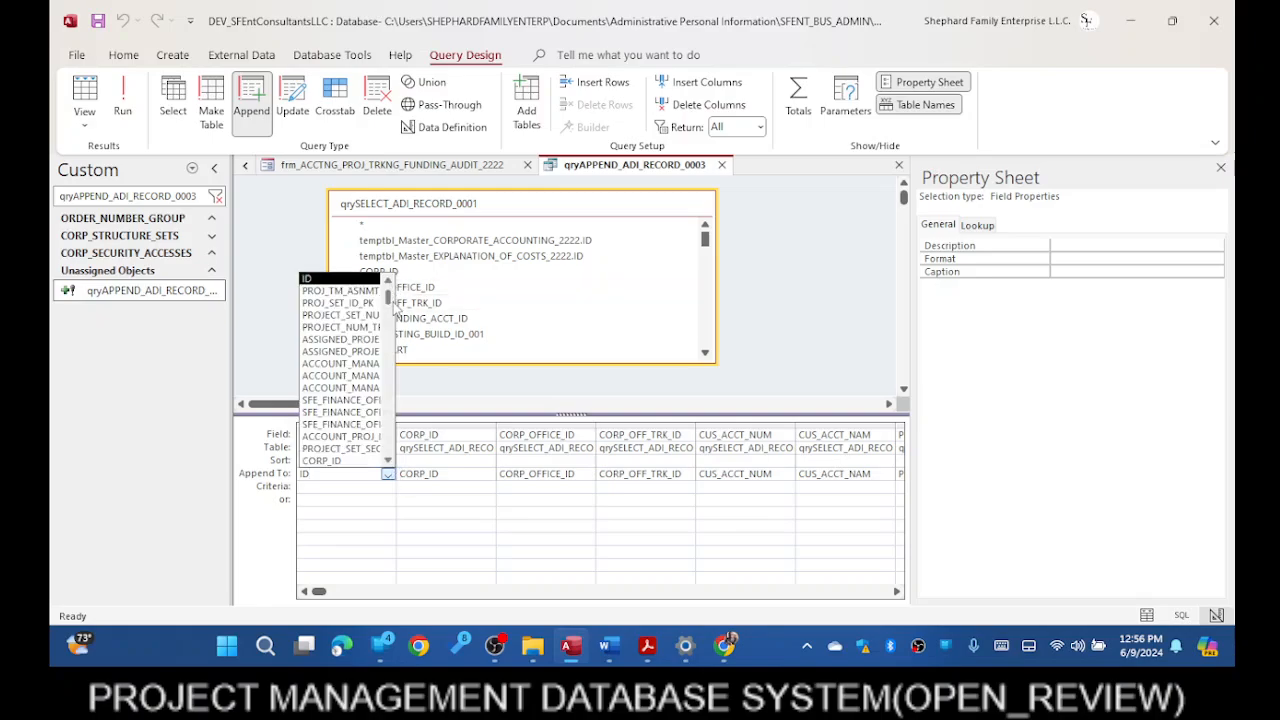
{"action": "left_click", "coordinate": [387, 282]}
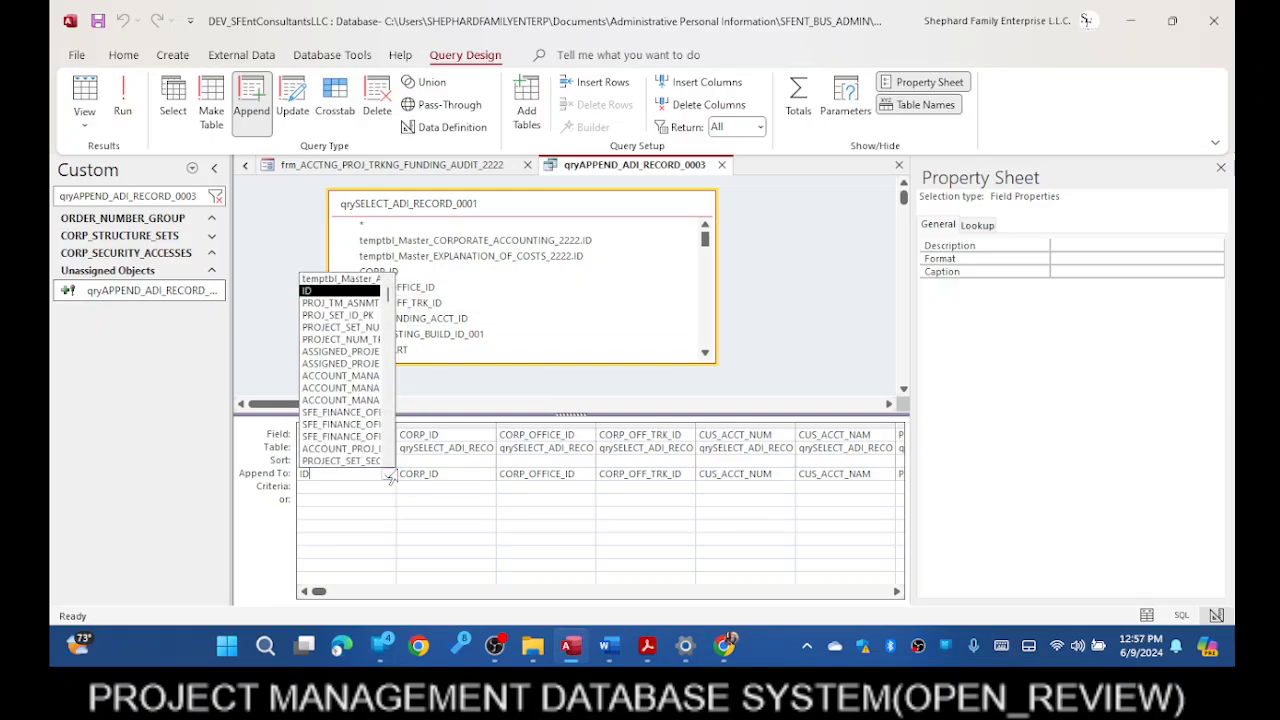
{"action": "left_click", "coordinate": [471, 405]}
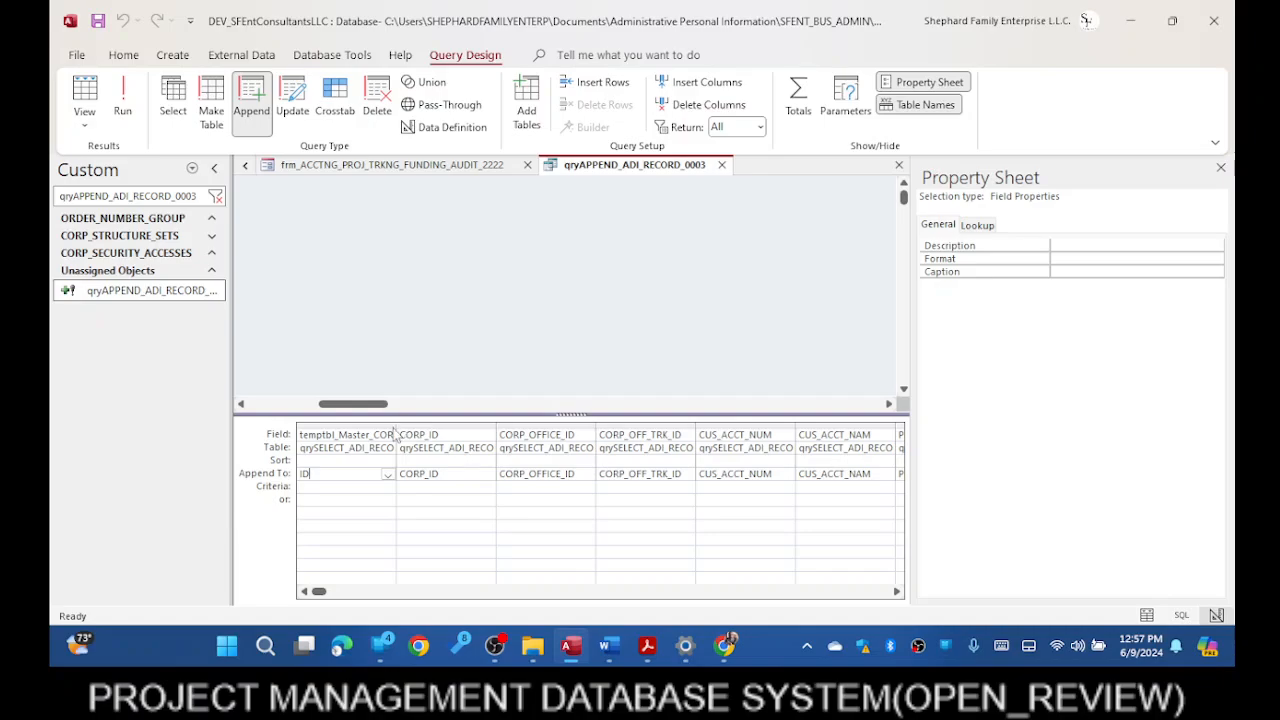
{"action": "left_click_drag", "start_coordinate": [453, 427], "coordinate": [545, 427]}
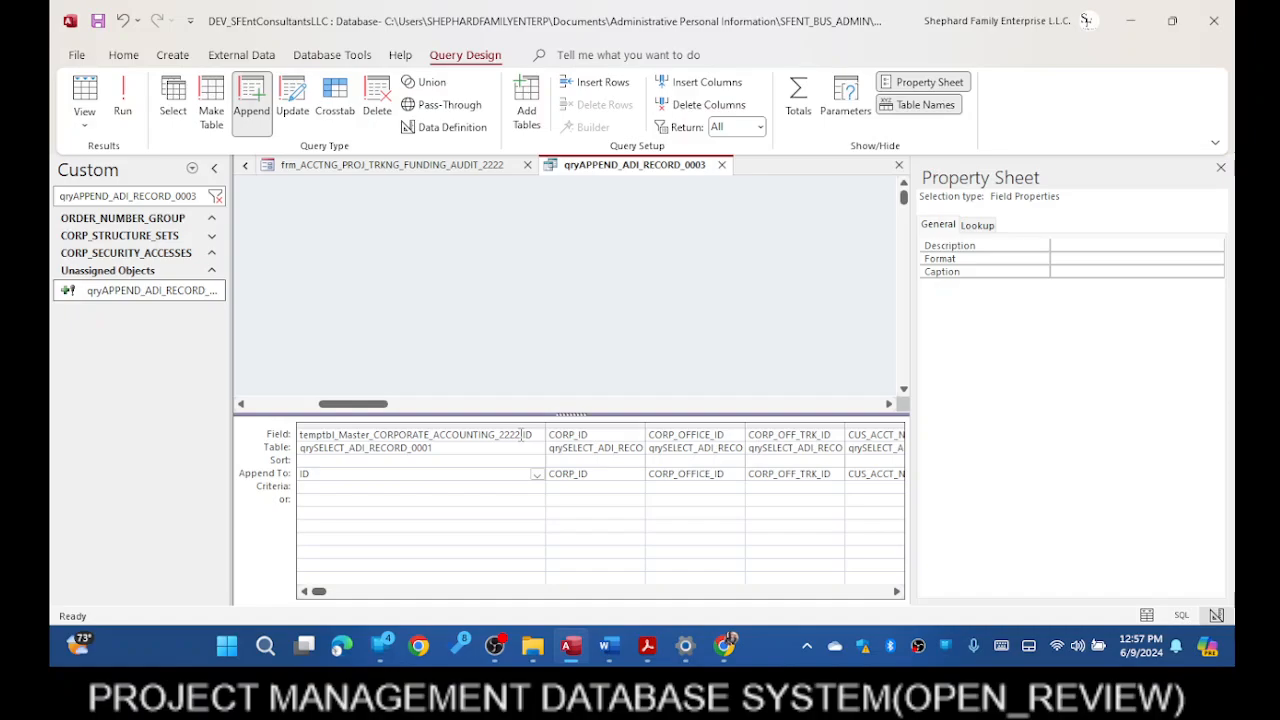
{"action": "left_click", "coordinate": [537, 475]}
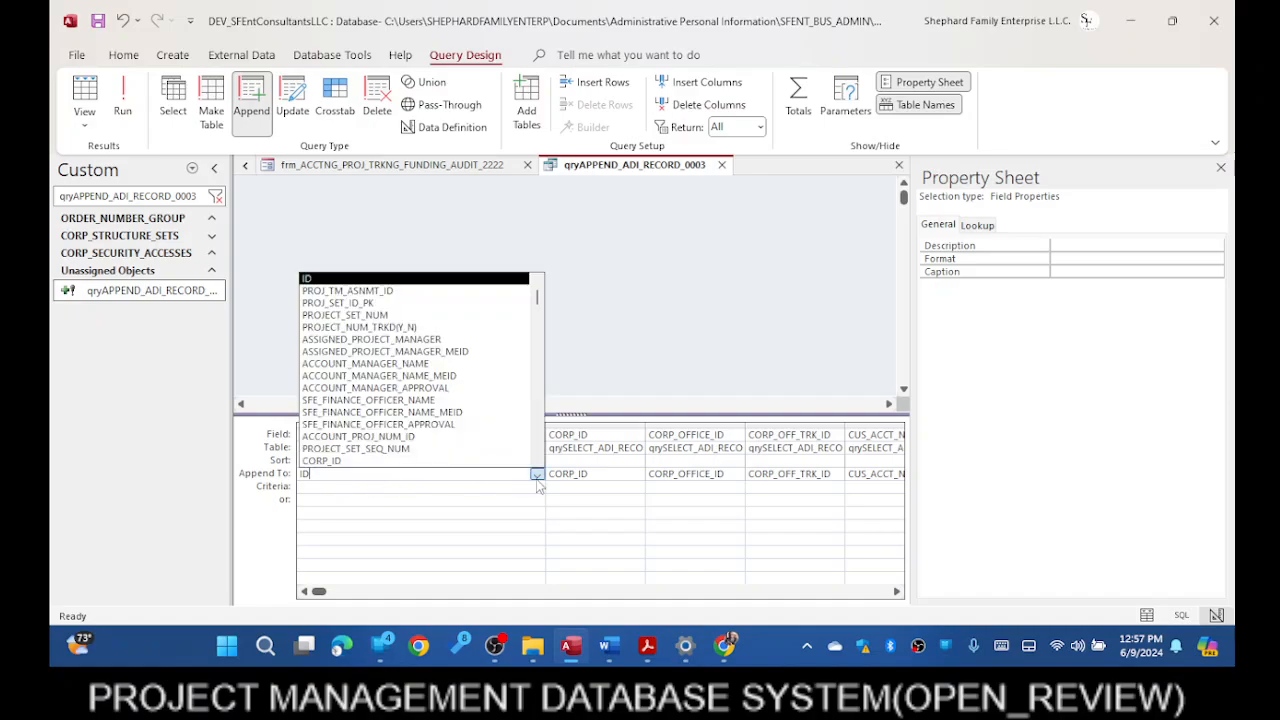
{"action": "scroll", "coordinate": [537, 293], "scroll_direction": "down", "scroll_amount": 3}
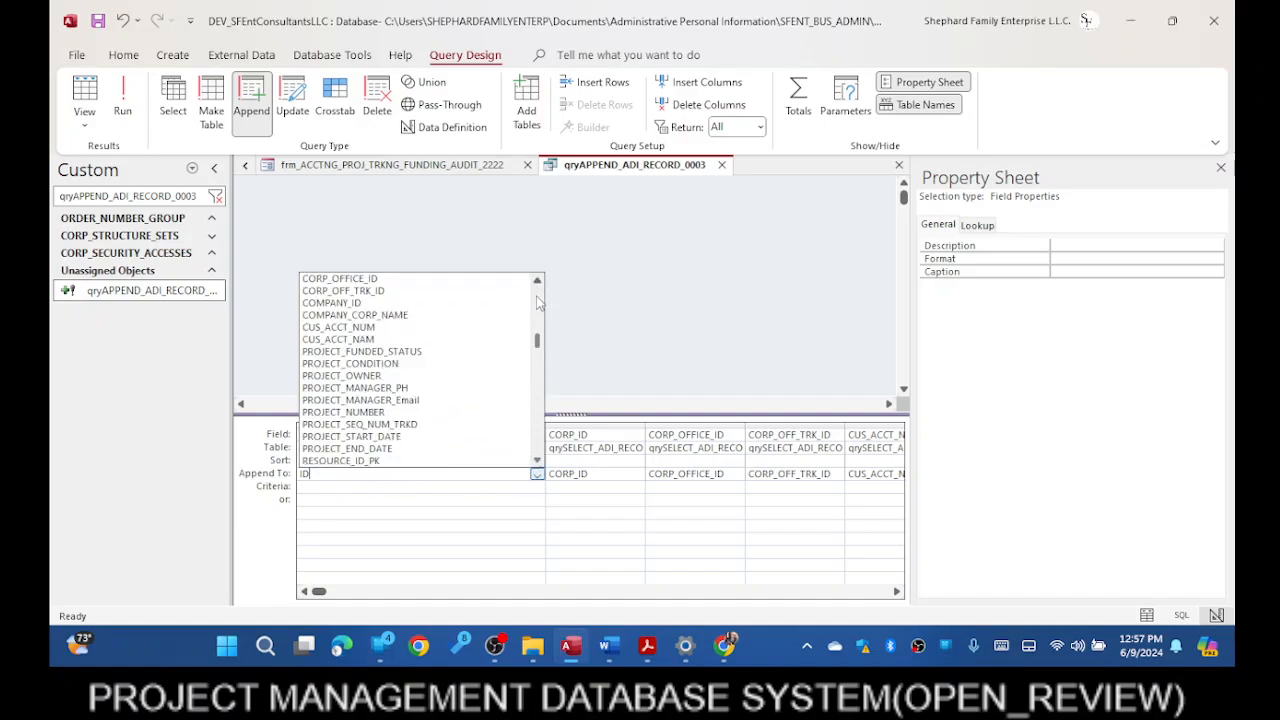
{"action": "left_click_drag", "start_coordinate": [537, 345], "coordinate": [537, 300]}
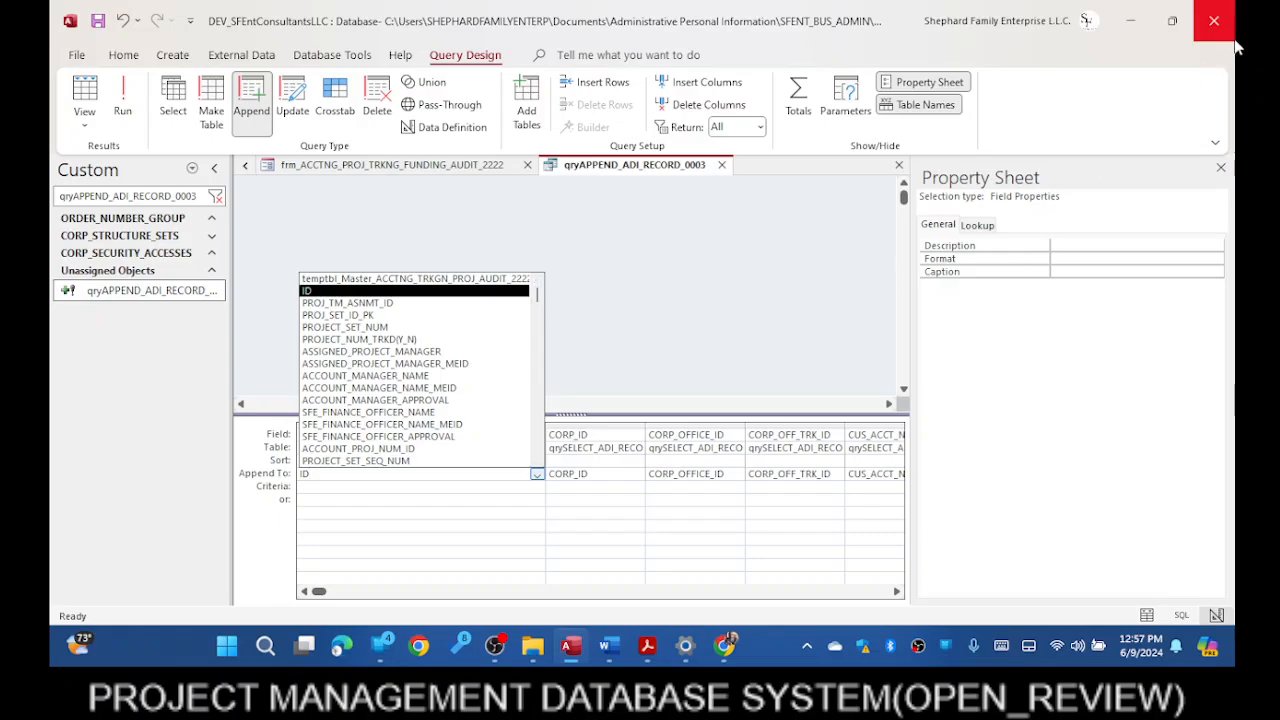
{"action": "left_click", "coordinate": [1130, 12]}
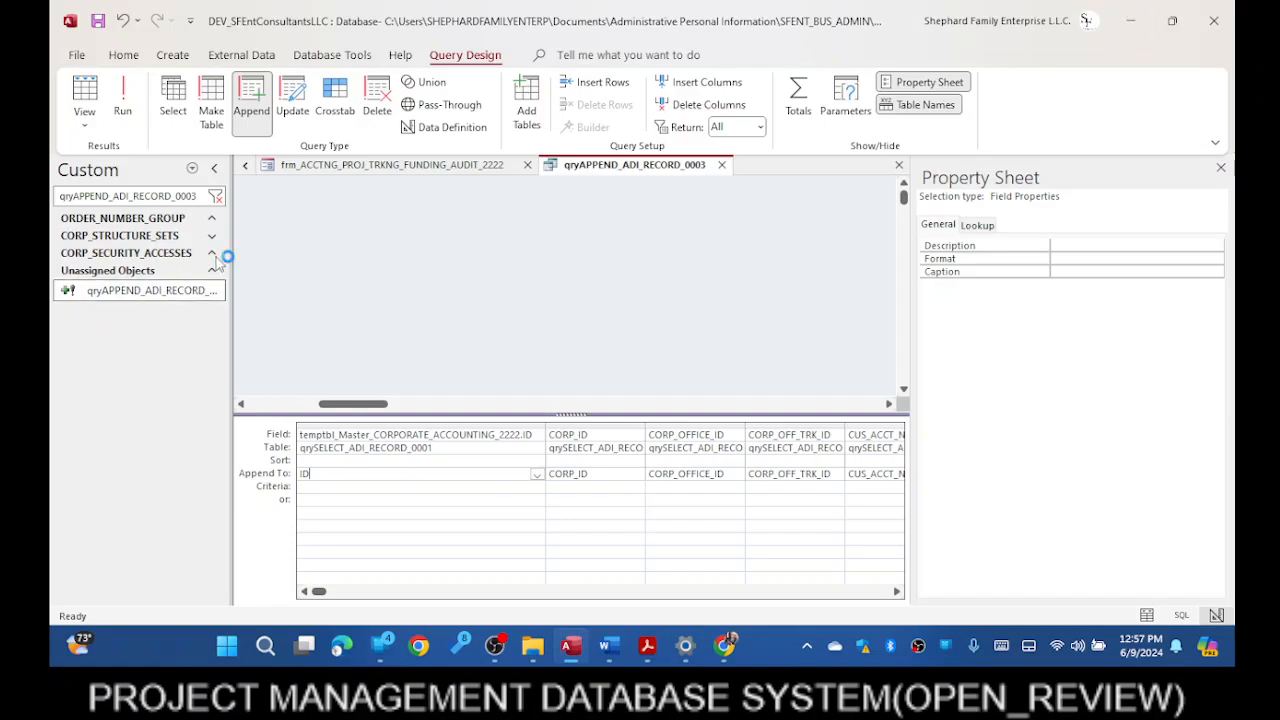
{"action": "left_click", "coordinate": [244, 166]}
{"action": "left_click", "coordinate": [245, 168]}
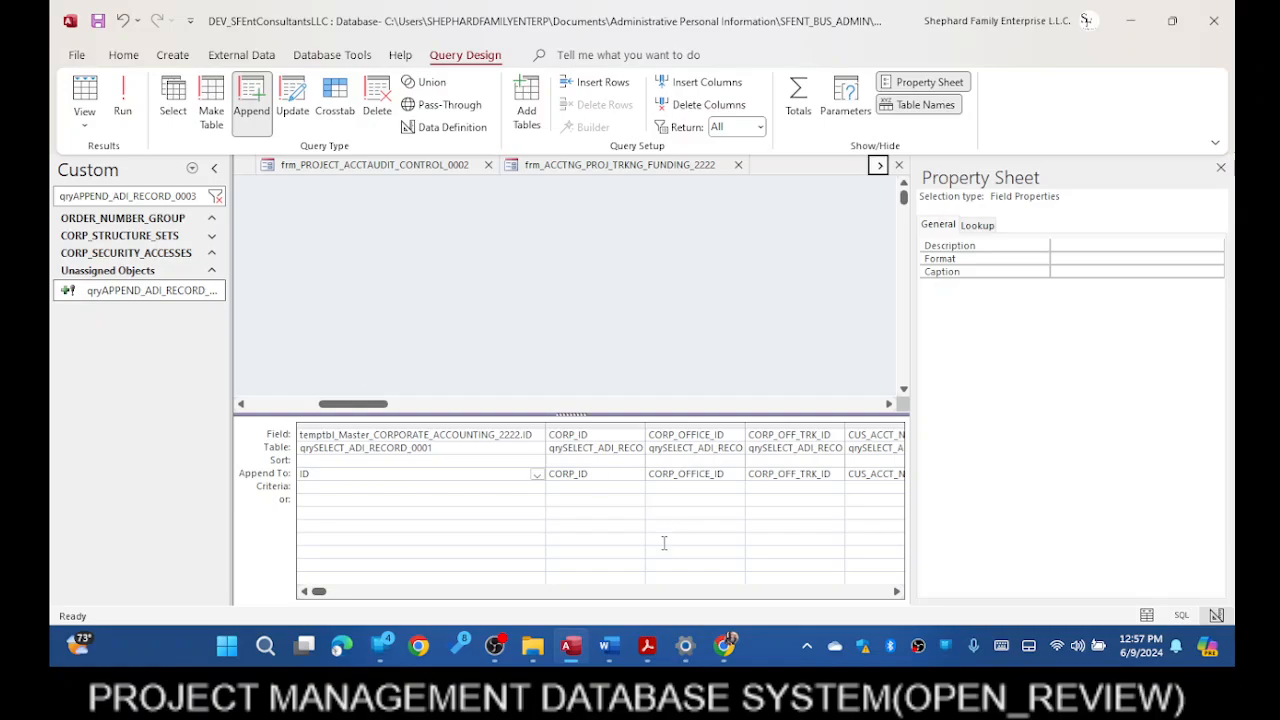
- Switch to the Word meeting notes and copy the table name temptbl_Master_ACCTNG_TRKGN_PROJ_AUDIT_2222 from the 29 May 2024 entry
{"action": "left_click", "coordinate": [612, 648]}
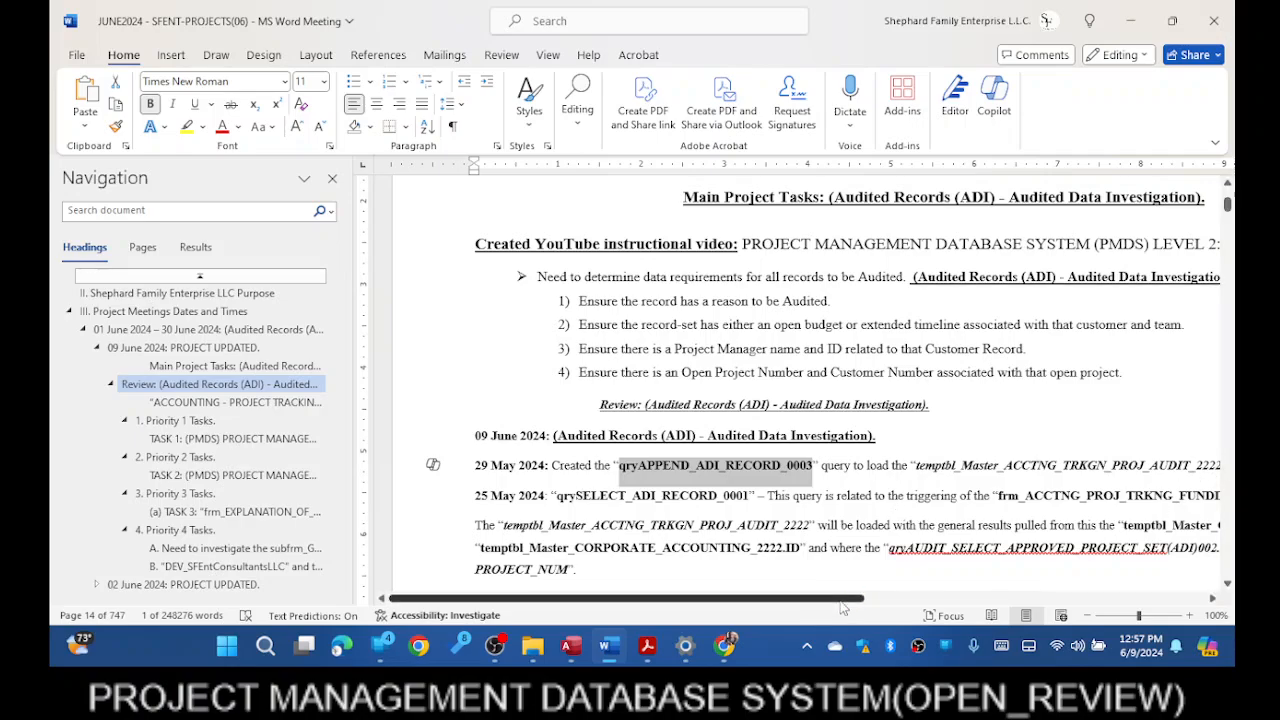
{"action": "left_click_drag", "start_coordinate": [845, 599], "coordinate": [910, 607]}
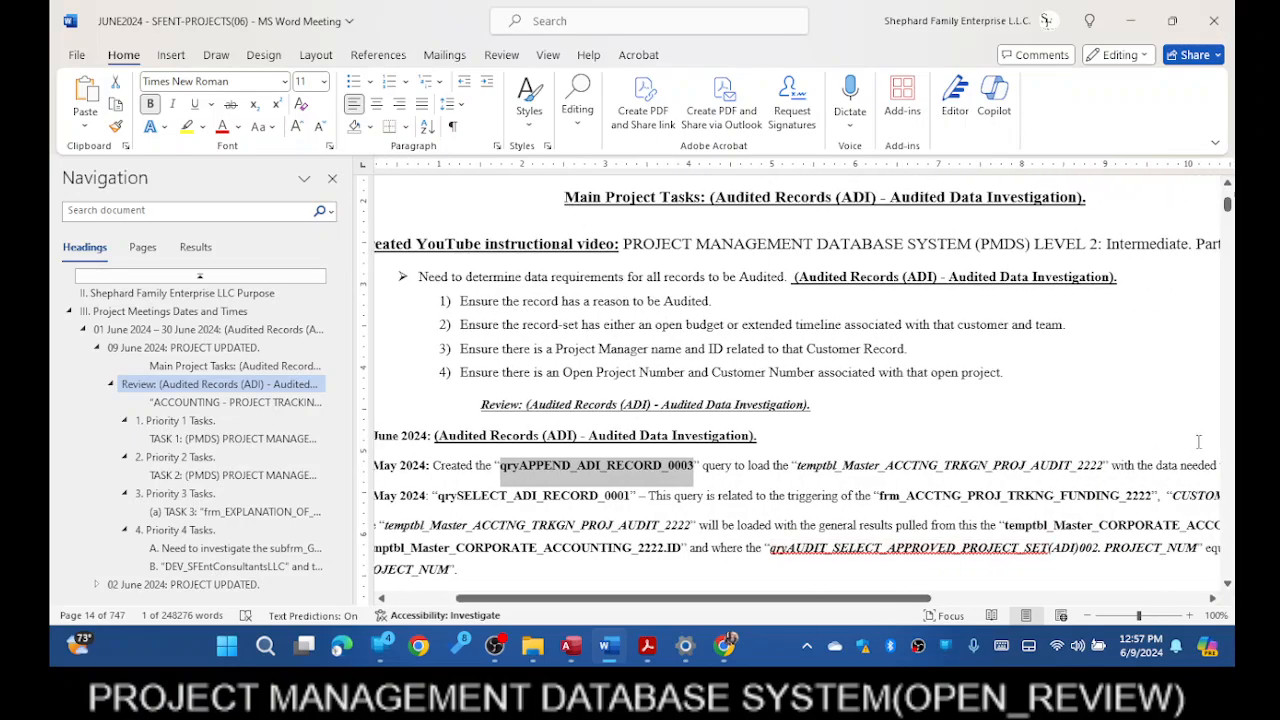
{"action": "left_click", "coordinate": [1104, 463]}
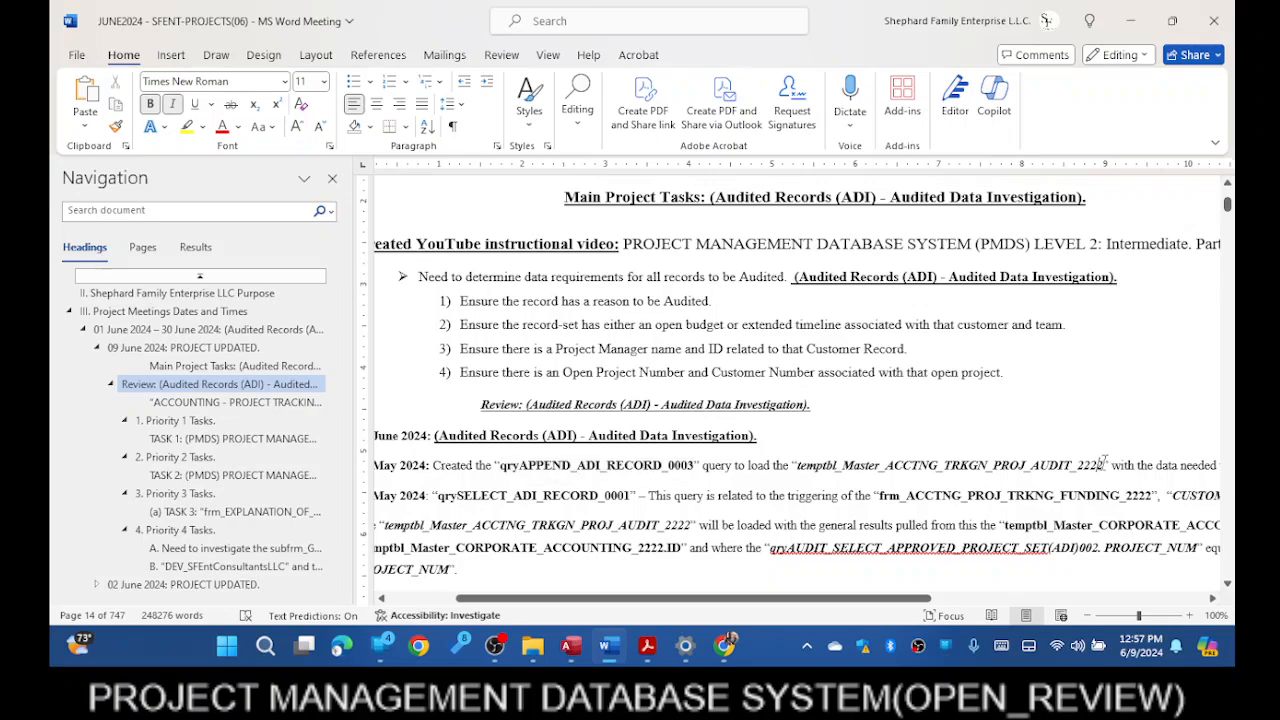
{"action": "left_click_drag", "start_coordinate": [1108, 463], "coordinate": [800, 466]}
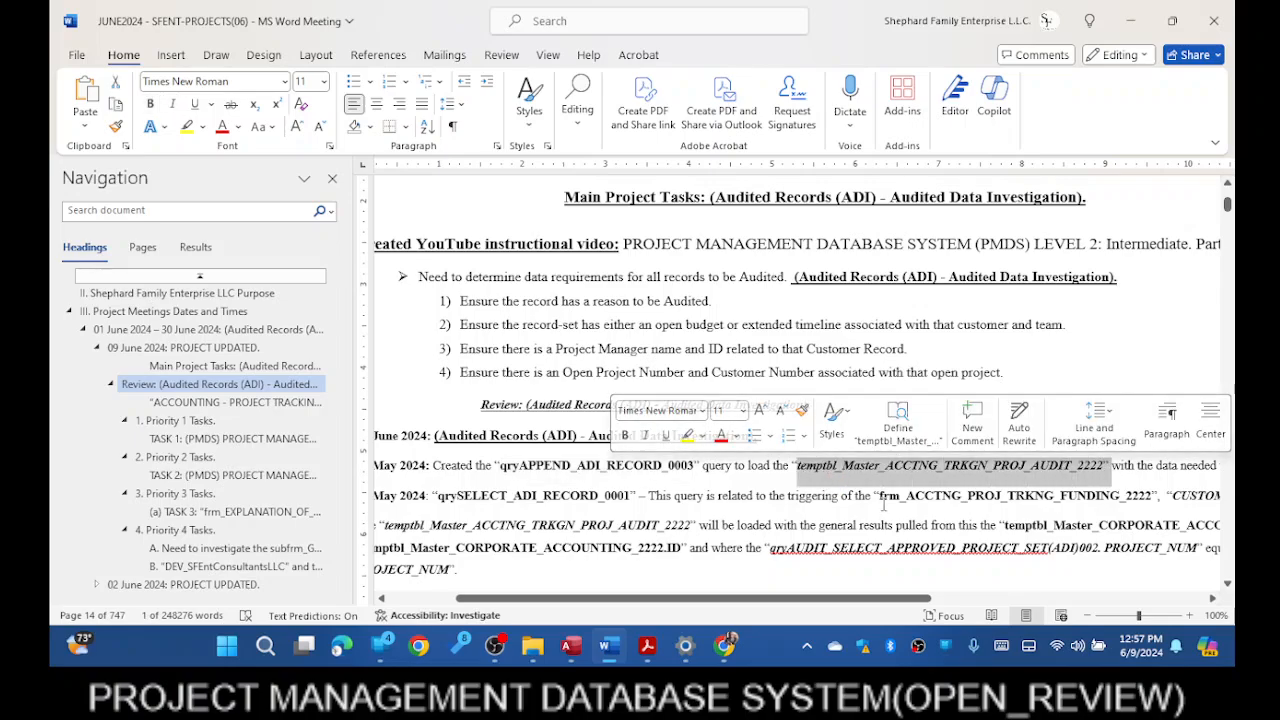
- Return to Access, search the database objects for temptbl_Master_ACCTNG_TRKGN_PROJ_AUDIT_2222 and open that table in Design View
{"action": "left_click", "coordinate": [1130, 20]}
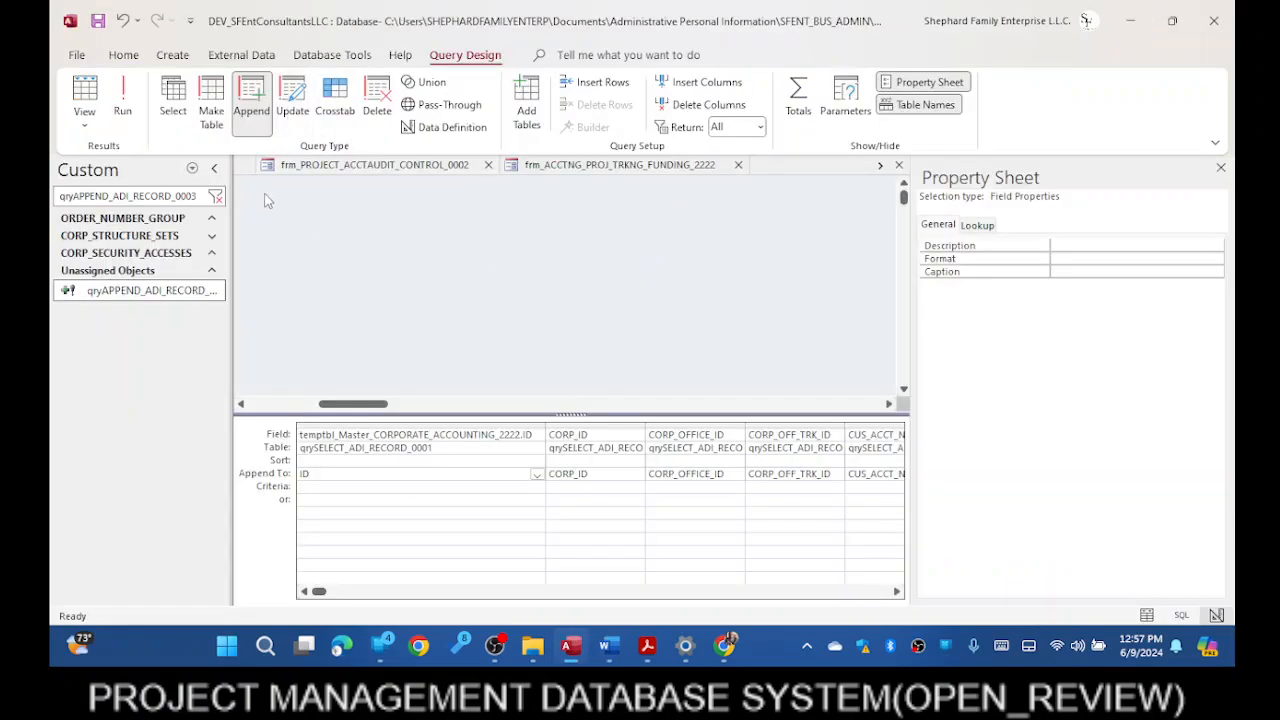
{"action": "left_click", "coordinate": [216, 198]}
{"action": "left_click", "coordinate": [216, 198]}
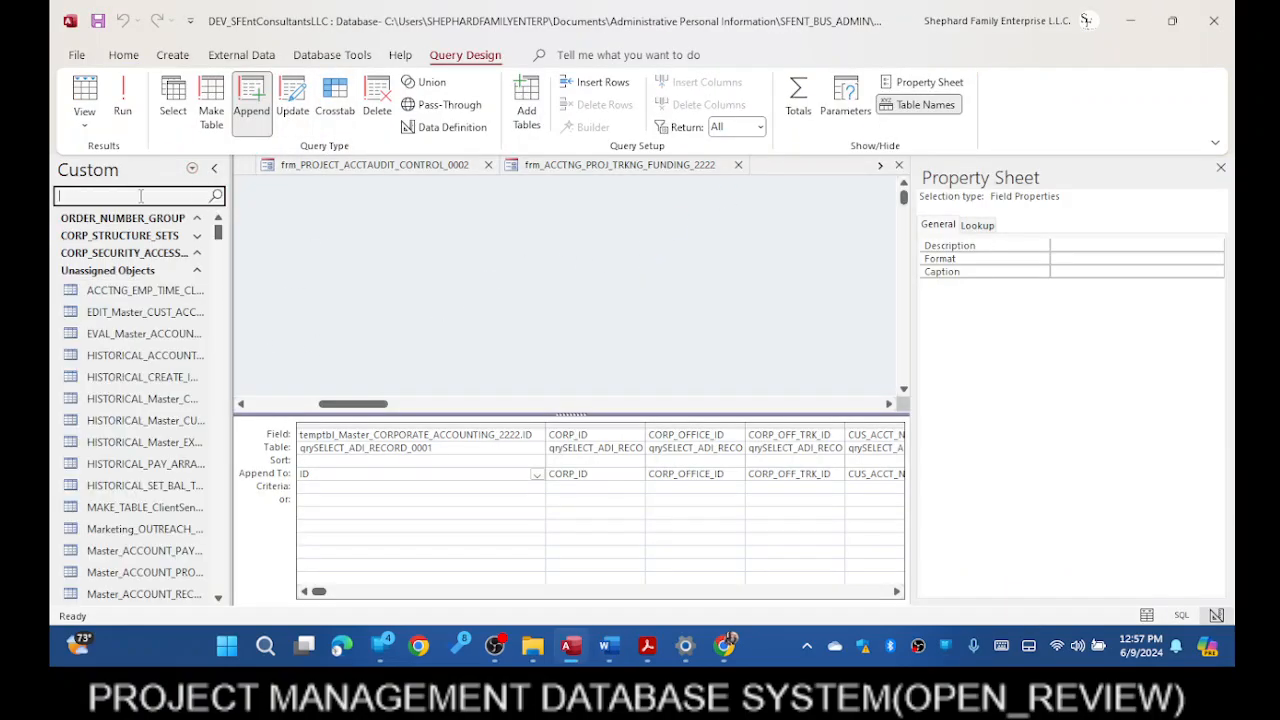
{"action": "key", "text": "ctrl+v"}
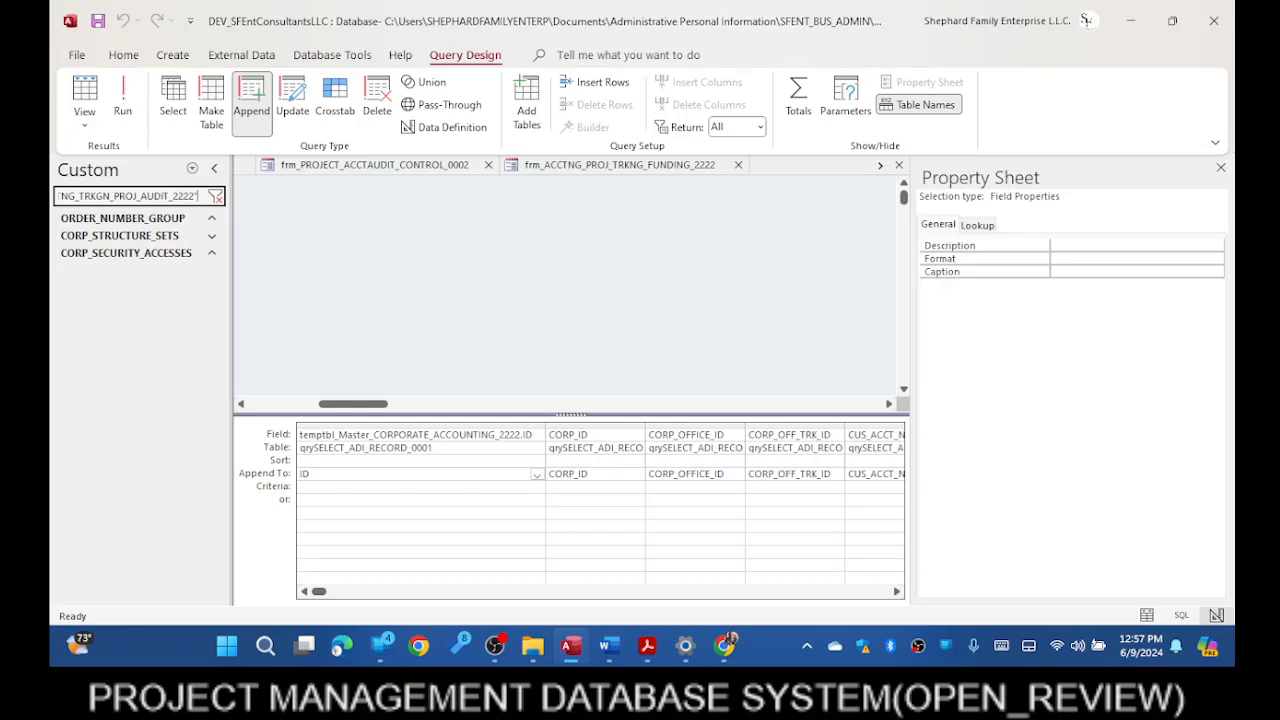
{"action": "key", "text": "BackSpace"}
{"action": "right_click", "coordinate": [120, 292]}
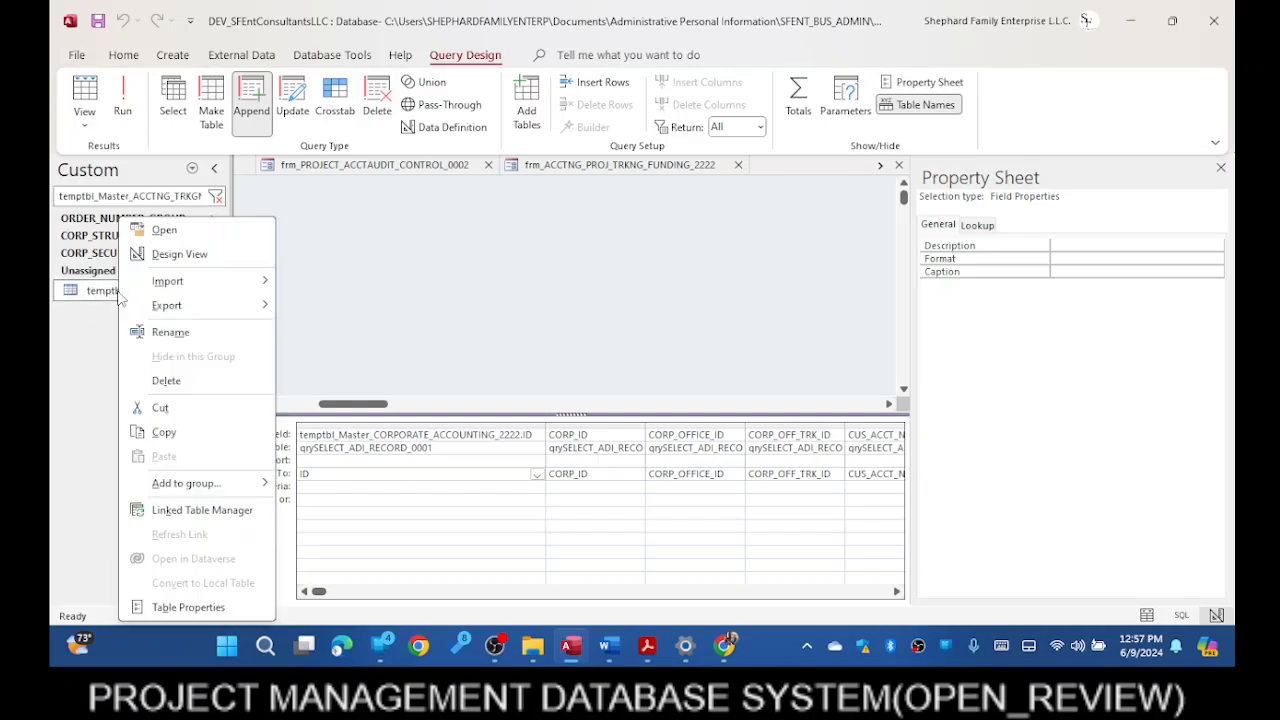
{"action": "left_click", "coordinate": [180, 255]}
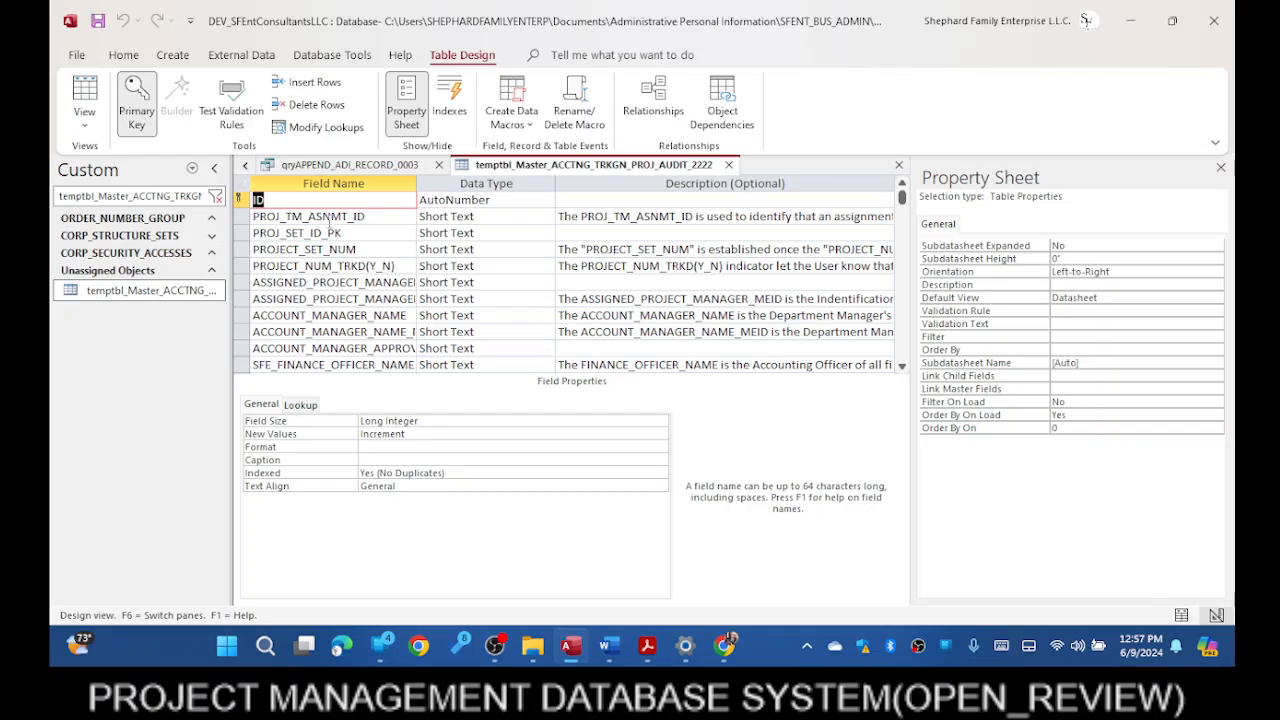
- Examine the audit table's records across its columns in Datasheet View and widen the object list to show the full table name
{"action": "left_click", "coordinate": [86, 88]}
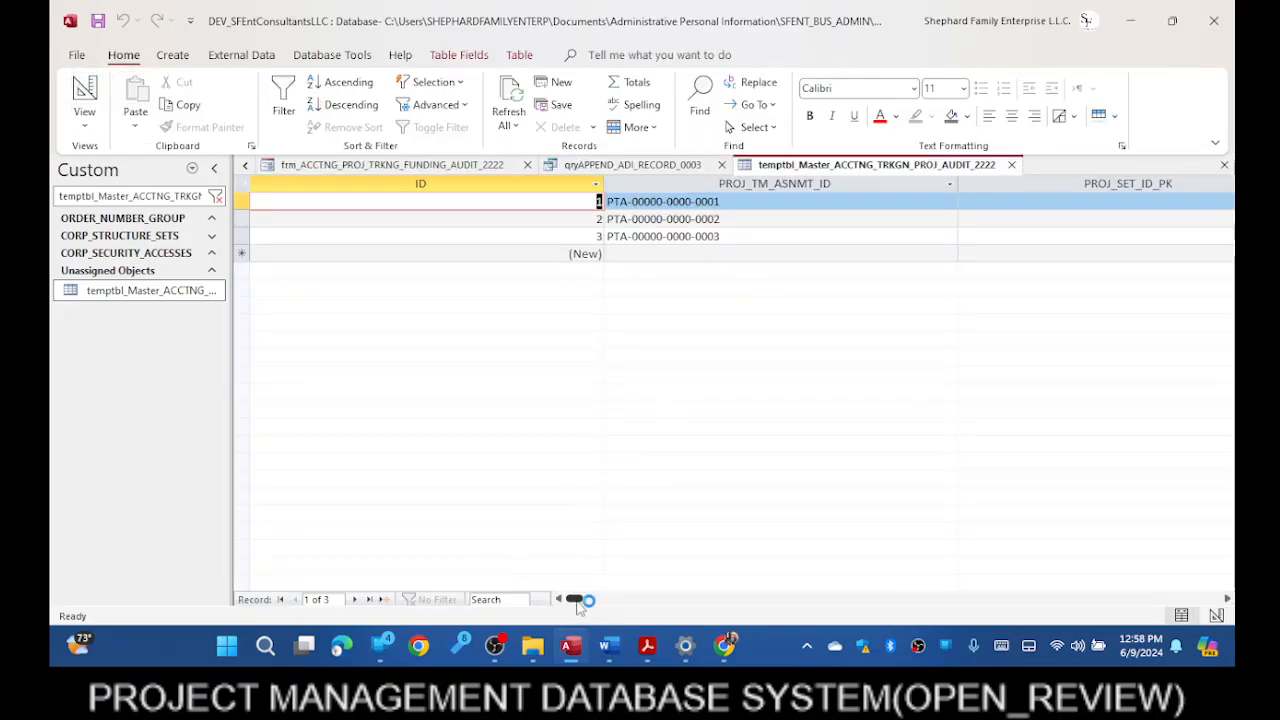
{"action": "left_click_drag", "start_coordinate": [585, 602], "coordinate": [697, 599]}
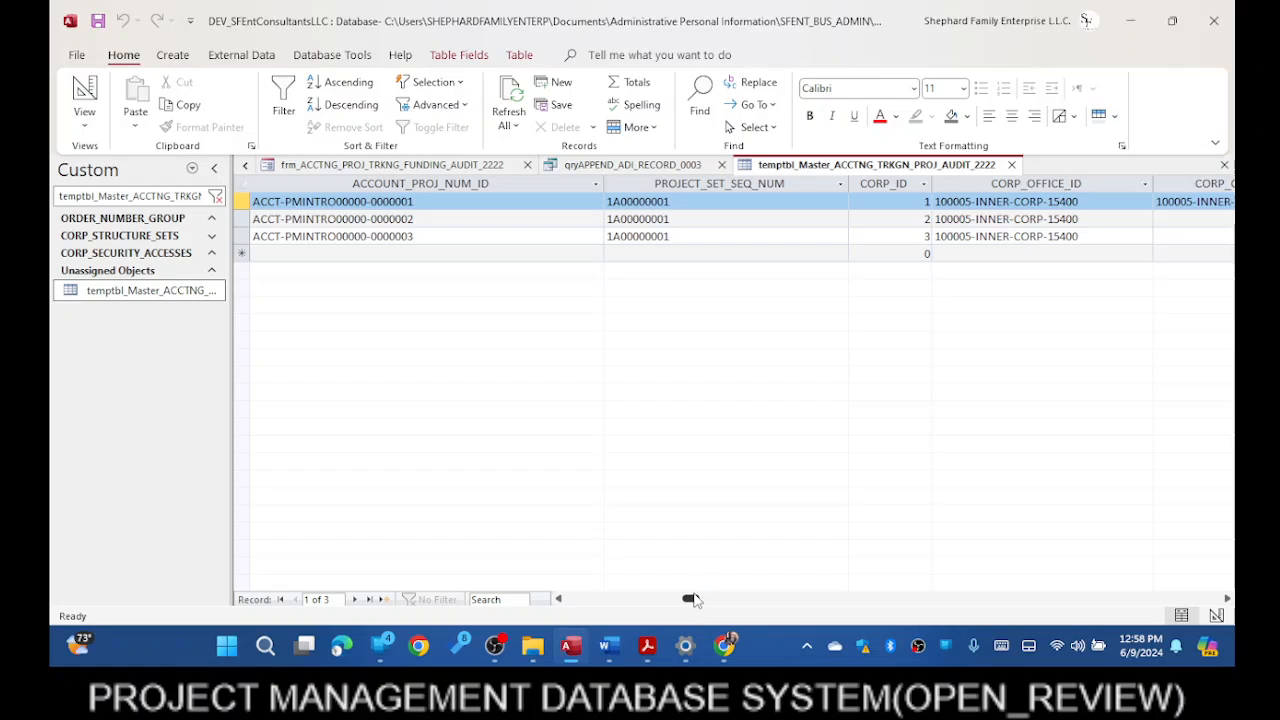
{"action": "mouse_move", "coordinate": [697, 599]}
{"action": "left_mouse_down"}
{"action": "mouse_move", "coordinate": [838, 599]}
{"action": "mouse_move", "coordinate": [700, 604]}
{"action": "left_mouse_up"}
{"action": "left_click_drag", "start_coordinate": [700, 604], "coordinate": [588, 616]}
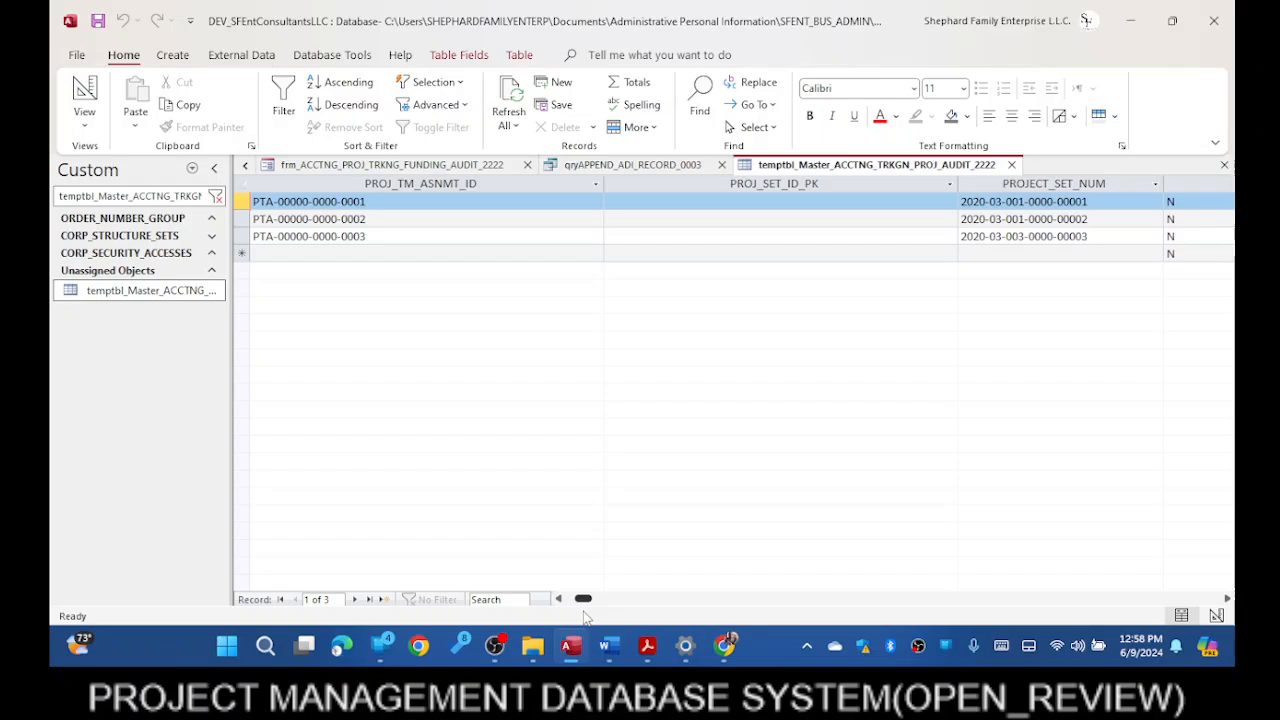
{"action": "left_click_drag", "start_coordinate": [588, 616], "coordinate": [810, 604]}
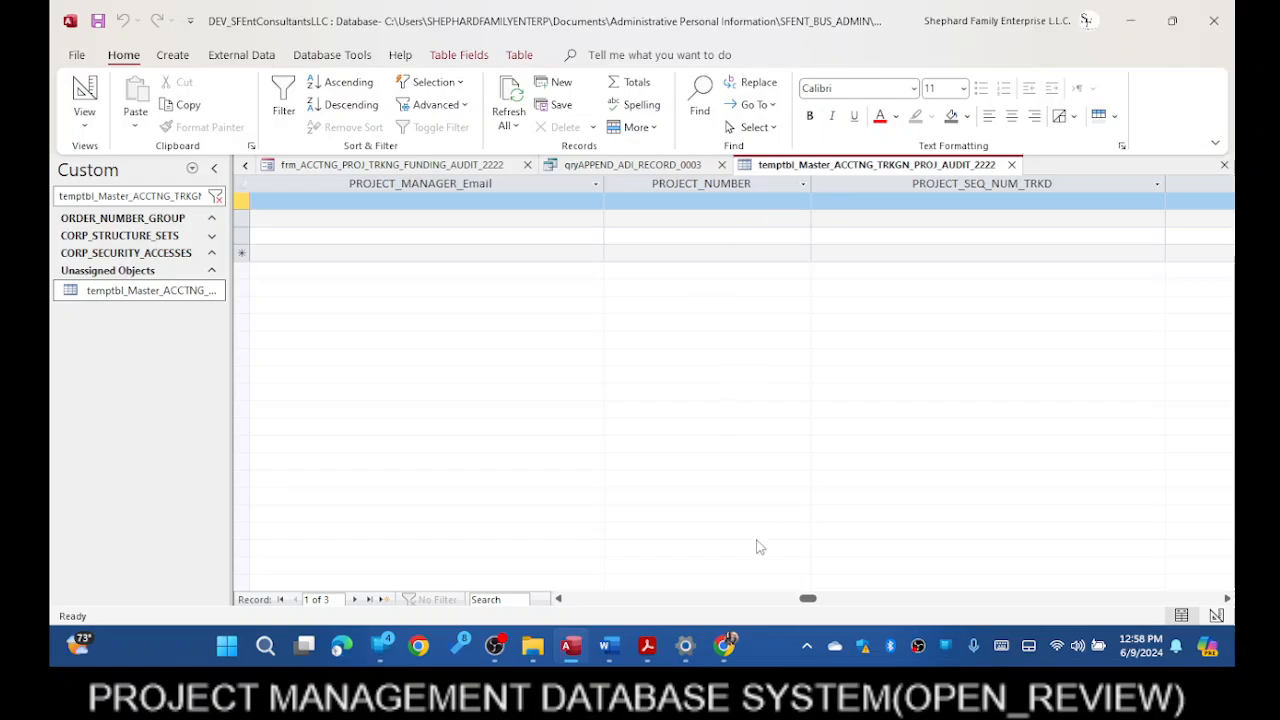
{"action": "left_click_drag", "start_coordinate": [811, 600], "coordinate": [573, 600]}
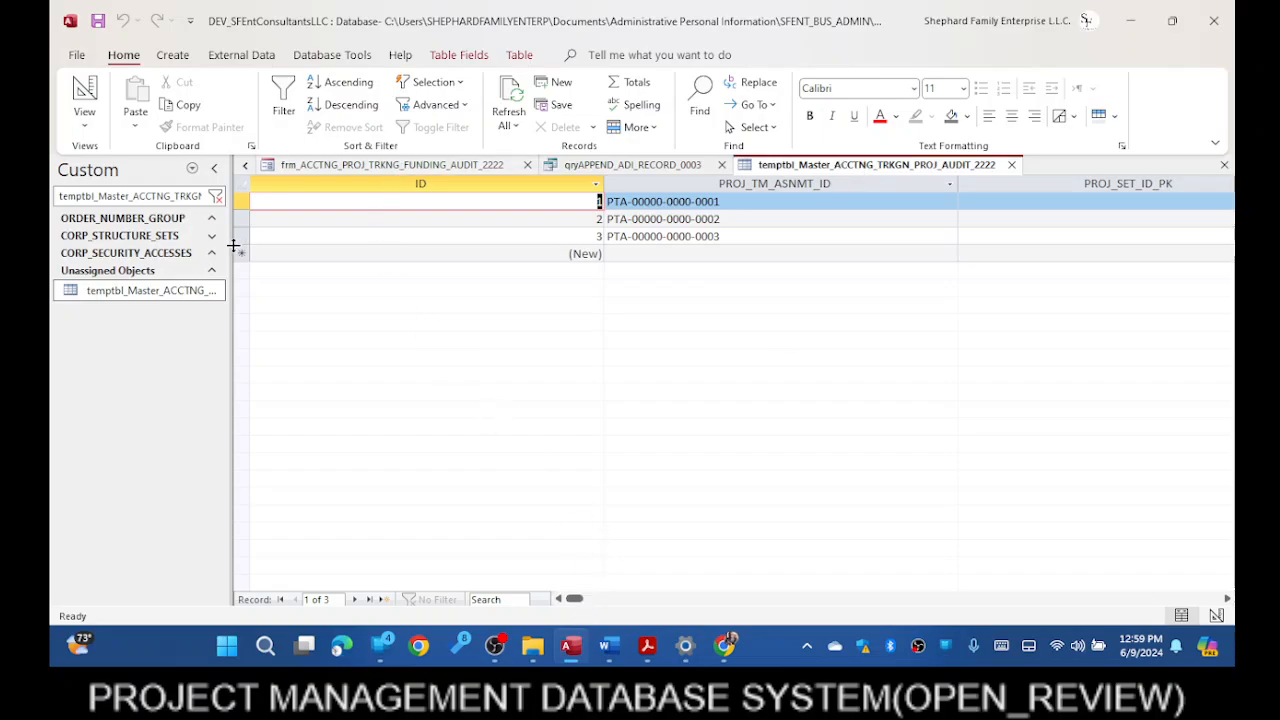
{"action": "left_click_drag", "start_coordinate": [232, 251], "coordinate": [370, 225]}
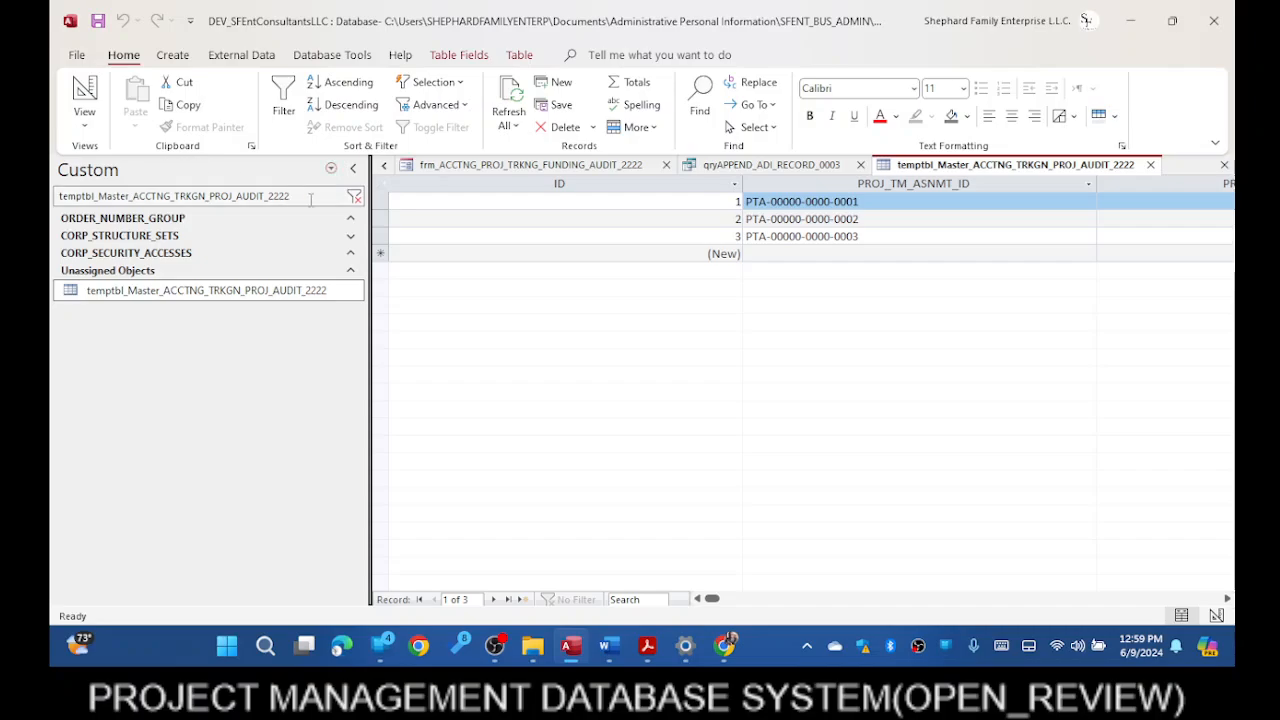
- Search the database objects for "projec" in place of the audit table name
{"action": "left_click", "coordinate": [311, 197]}
{"action": "left_click_drag", "start_coordinate": [311, 197], "coordinate": [53, 200]}
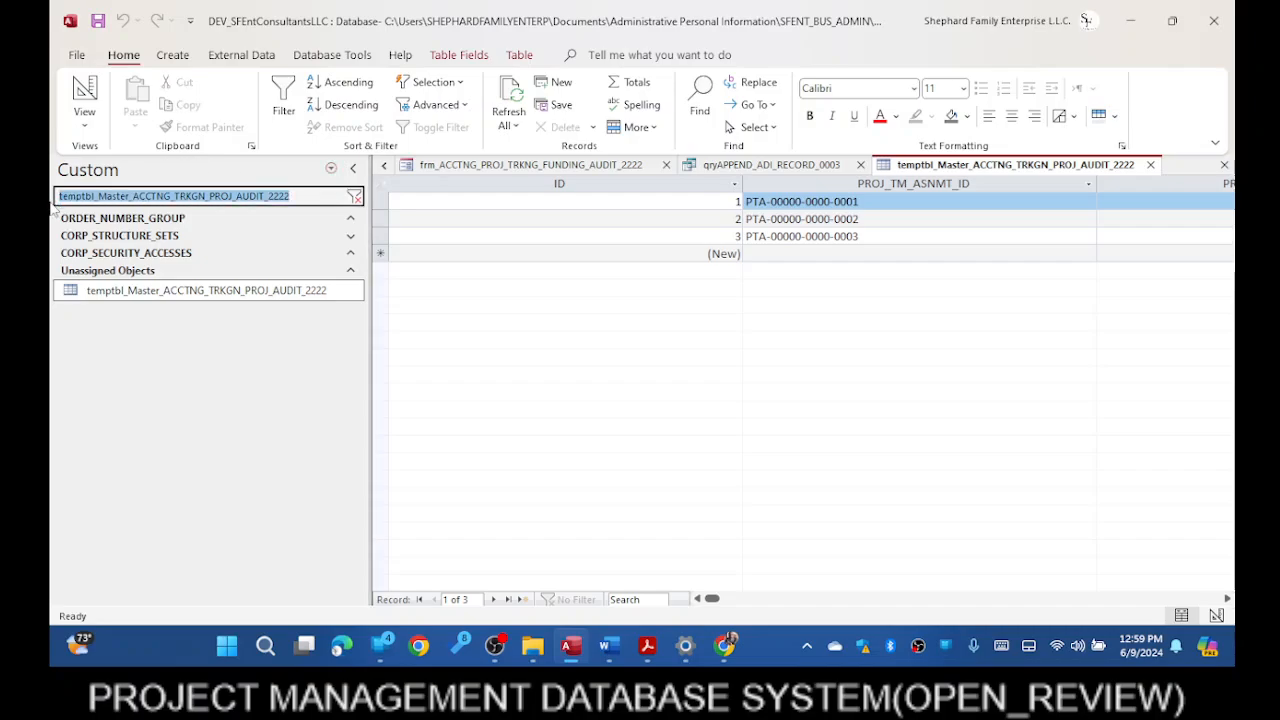
{"action": "type", "text": "pro"}
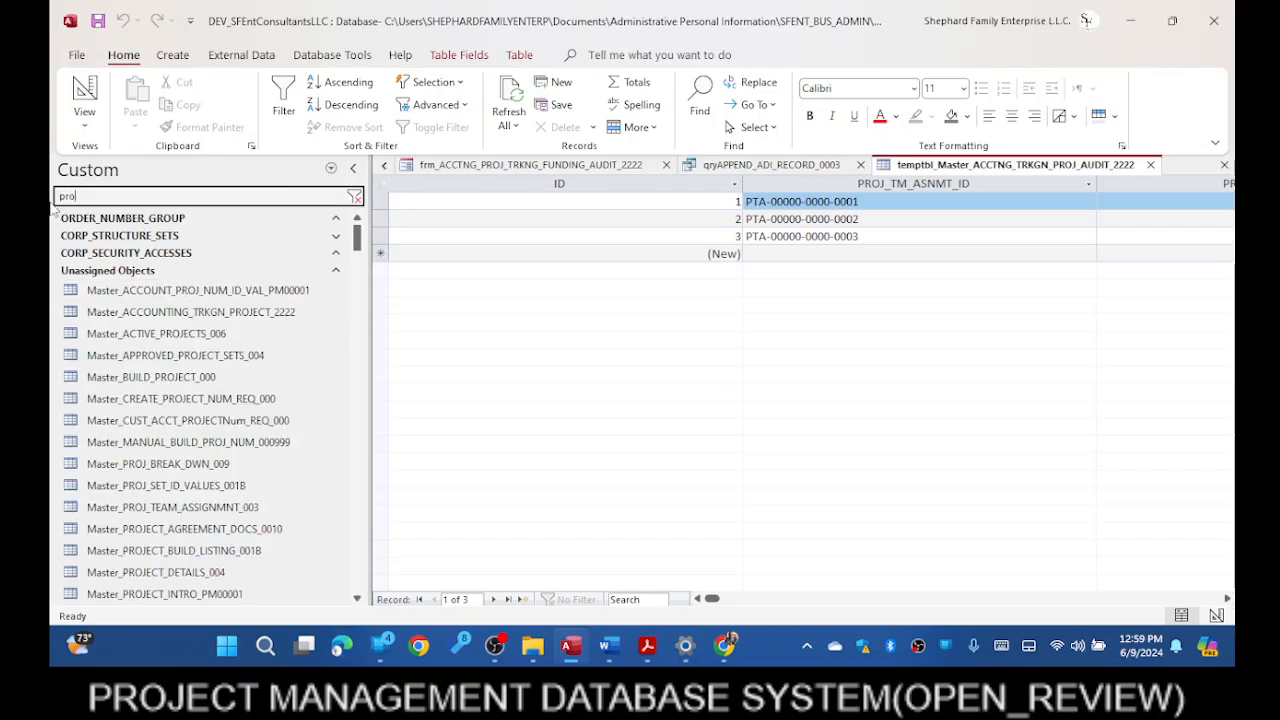
{"action": "type", "text": "jec"}
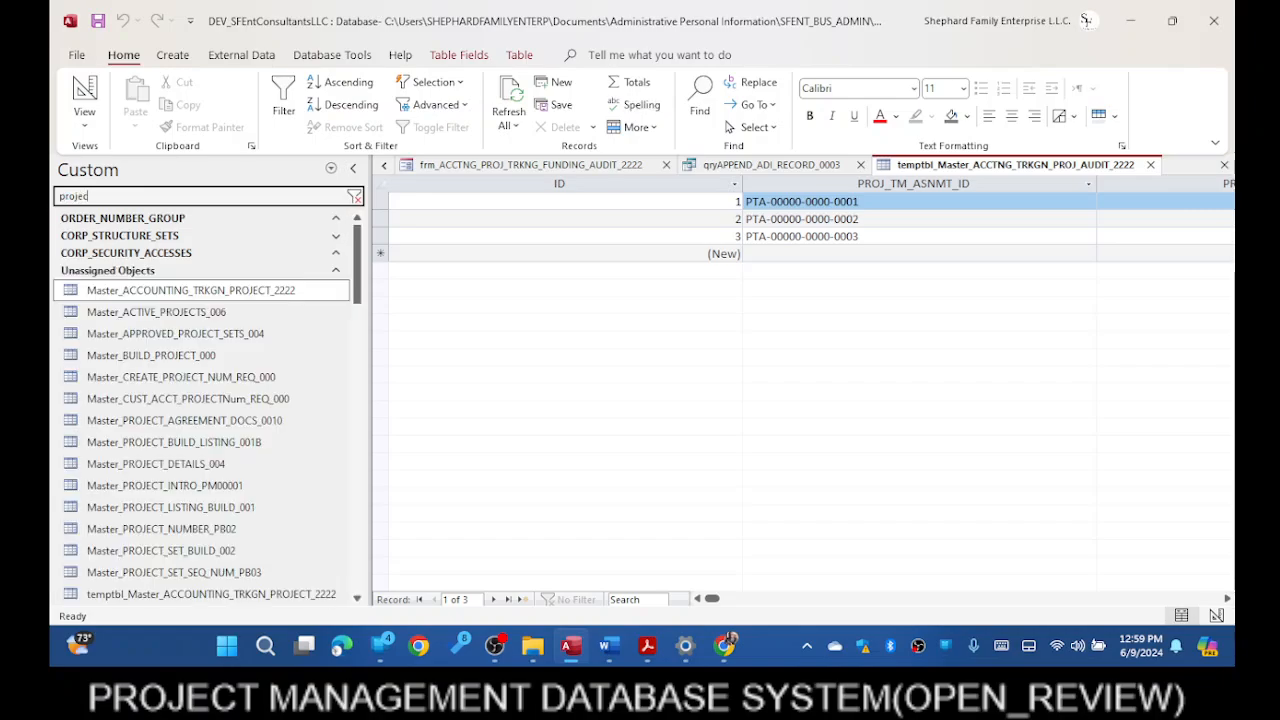
- Search the database objects for "frm" and look through the forms for frm_CUST_PROJ_ACCT_ADMIN_000
{"action": "key", "text": "BackSpace"}
{"action": "key", "text": "BackSpace"}
{"action": "key", "text": "BackSpace"}
{"action": "key", "text": "BackSpace"}
{"action": "key", "text": "BackSpace"}
{"action": "key", "text": "BackSpace"}
{"action": "key", "text": "BackSpace"}
{"action": "type", "text": "frm"}
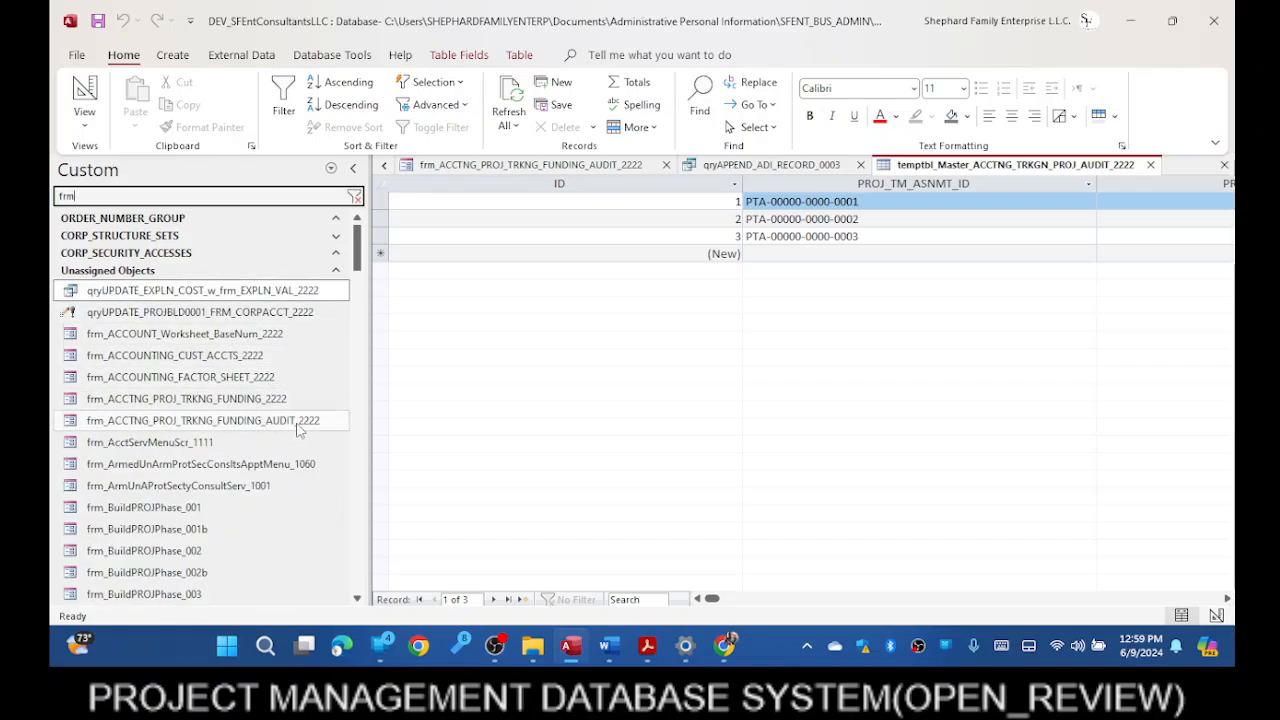
{"action": "scroll", "coordinate": [305, 422], "scroll_direction": "down", "scroll_amount": 5}
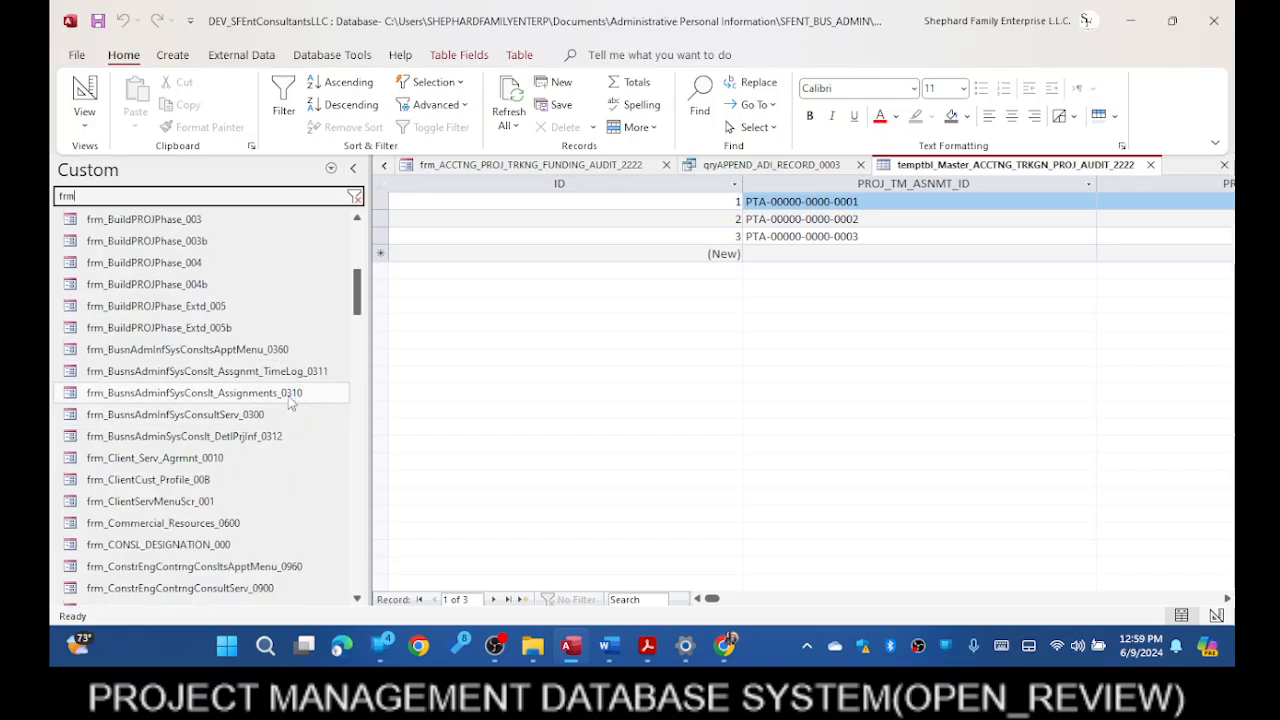
{"action": "scroll", "coordinate": [290, 400], "scroll_direction": "down", "scroll_amount": 4}
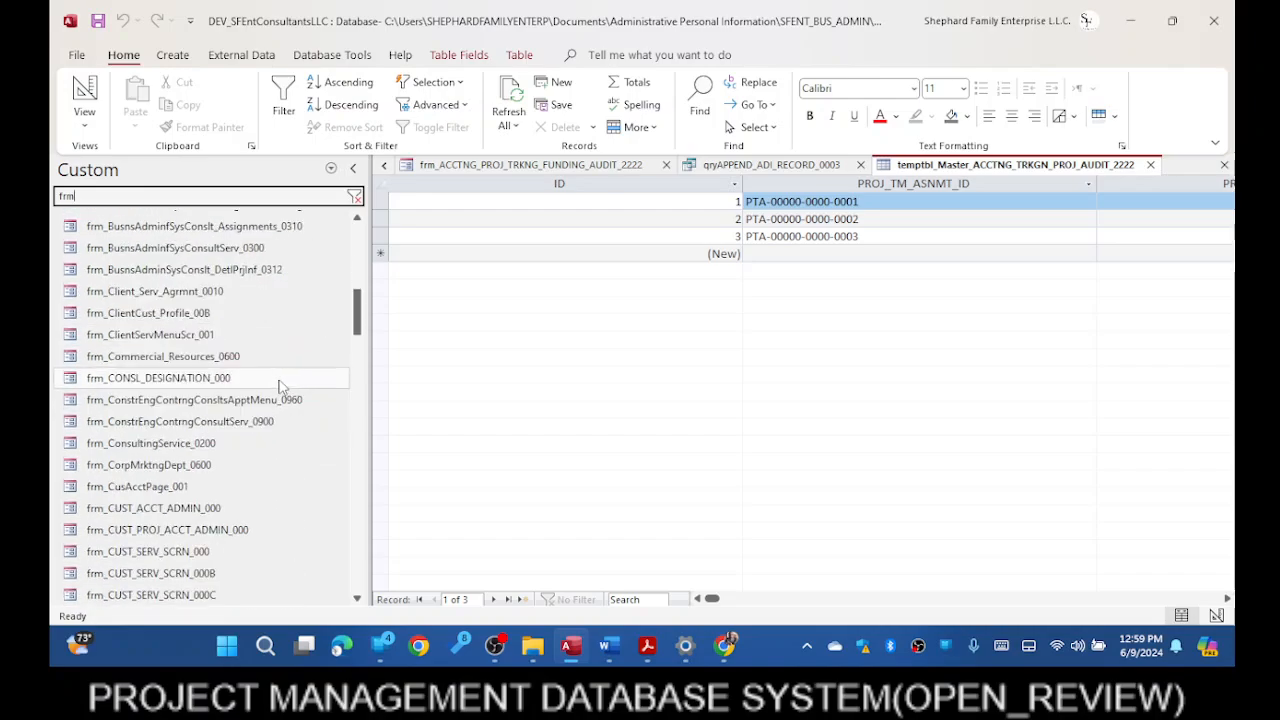
- Open frm_CUST_PROJ_ACCT_ADMIN_000 in Design View and narrow the object list and Property Sheet to make room for the form
{"action": "left_click", "coordinate": [227, 537]}
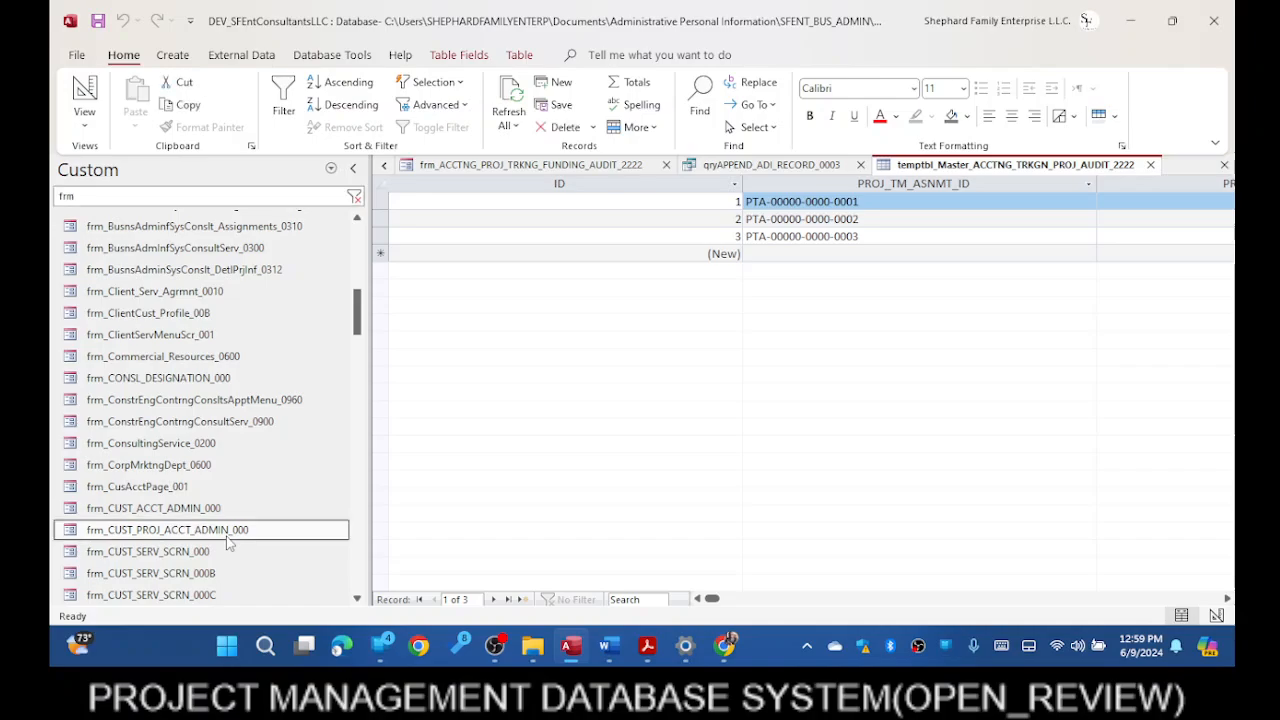
{"action": "right_click", "coordinate": [160, 543]}
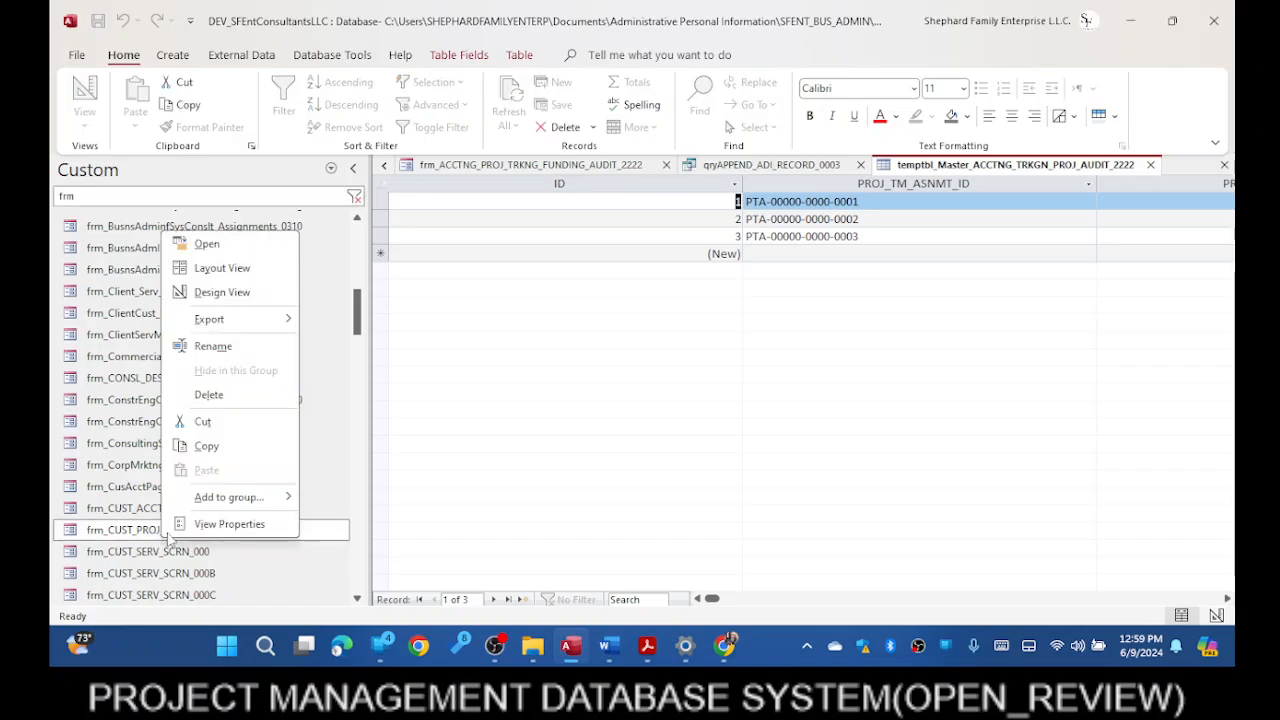
{"action": "left_click", "coordinate": [219, 291]}
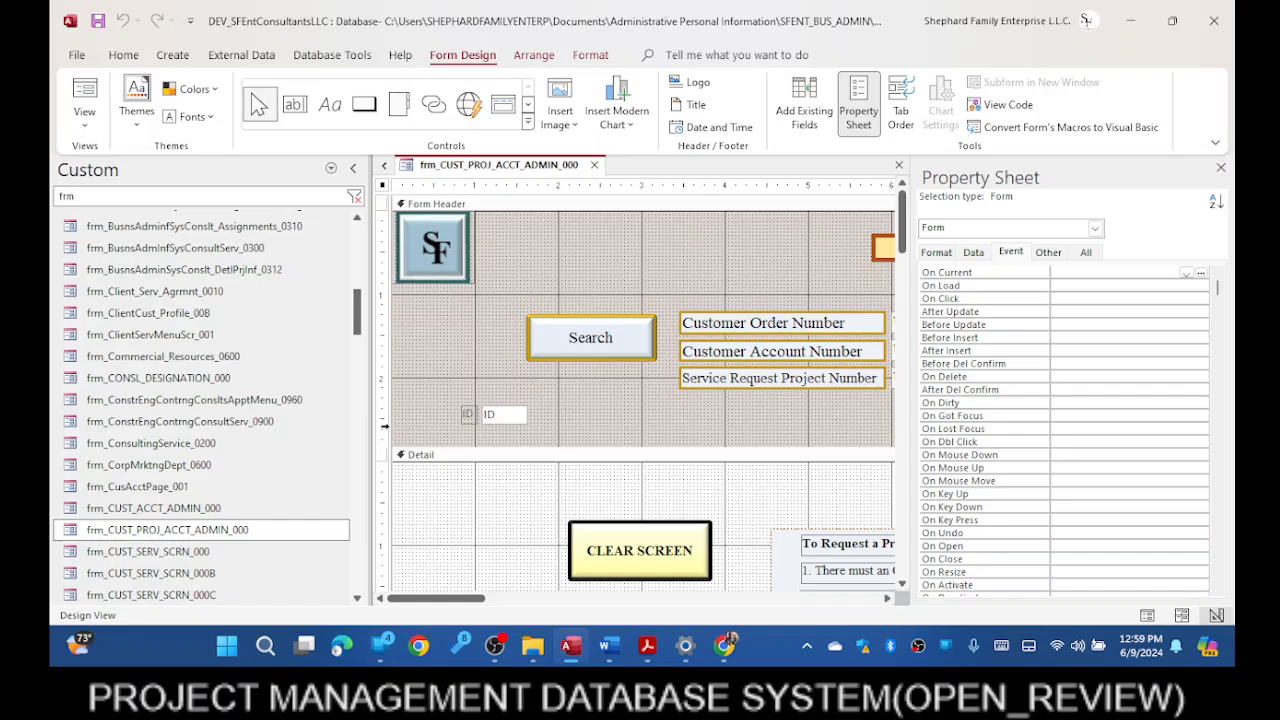
{"action": "left_click_drag", "start_coordinate": [368, 403], "coordinate": [192, 397]}
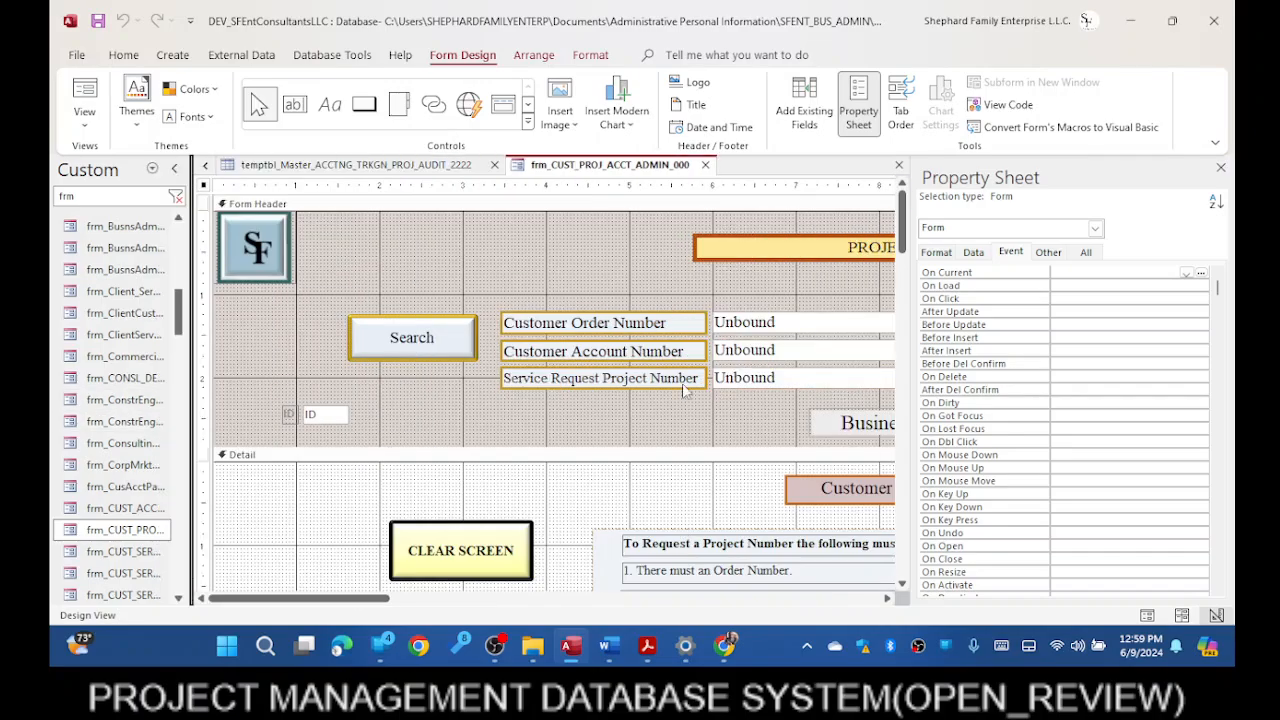
{"action": "left_click_drag", "start_coordinate": [915, 355], "coordinate": [1200, 340]}
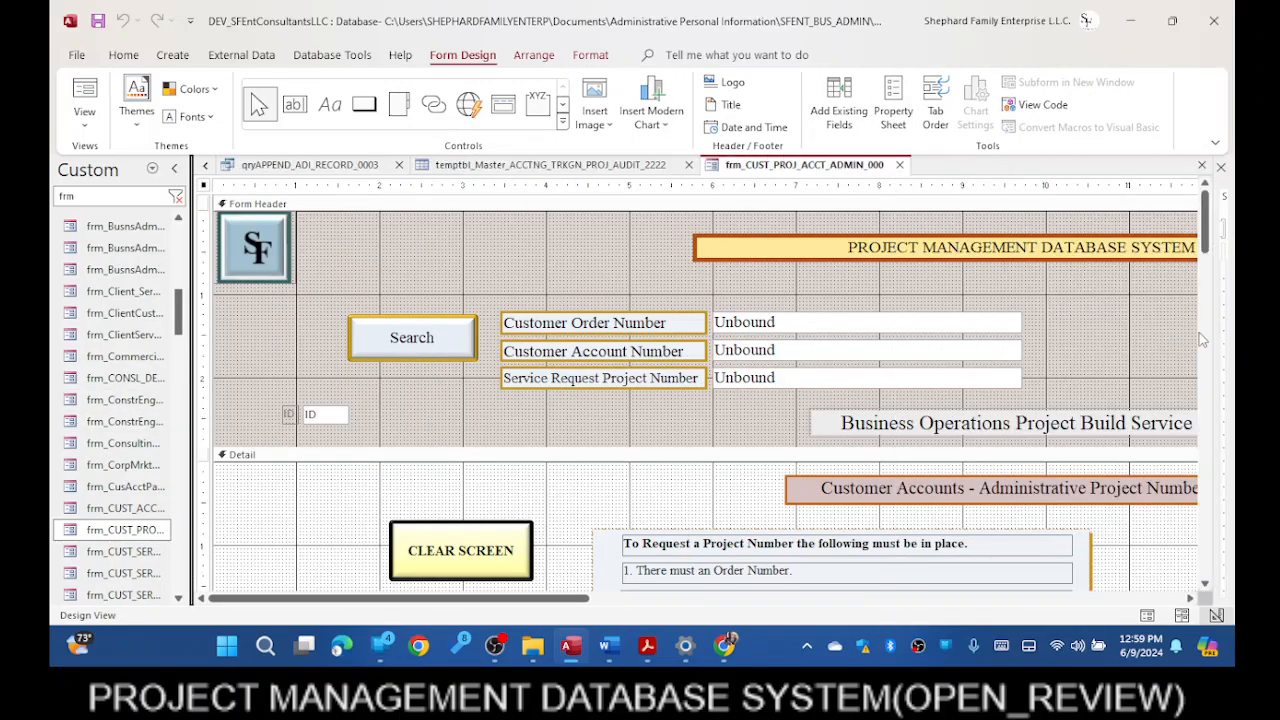
- Look over the form's design layout, switch it to Form View and maximize its window
{"action": "scroll", "coordinate": [1186, 357], "scroll_direction": "down", "scroll_amount": 5}
{"action": "scroll", "coordinate": [1186, 357], "scroll_direction": "down", "scroll_amount": 8}
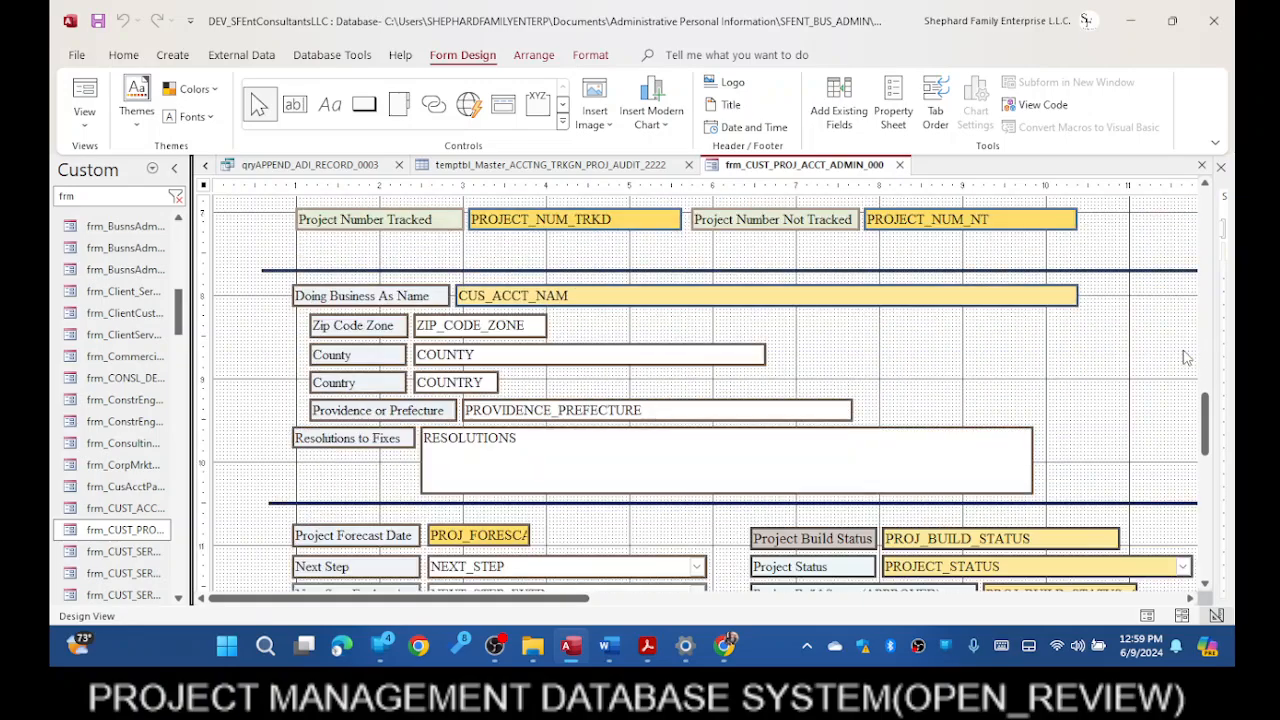
{"action": "scroll", "coordinate": [1186, 357], "scroll_direction": "up", "scroll_amount": 3}
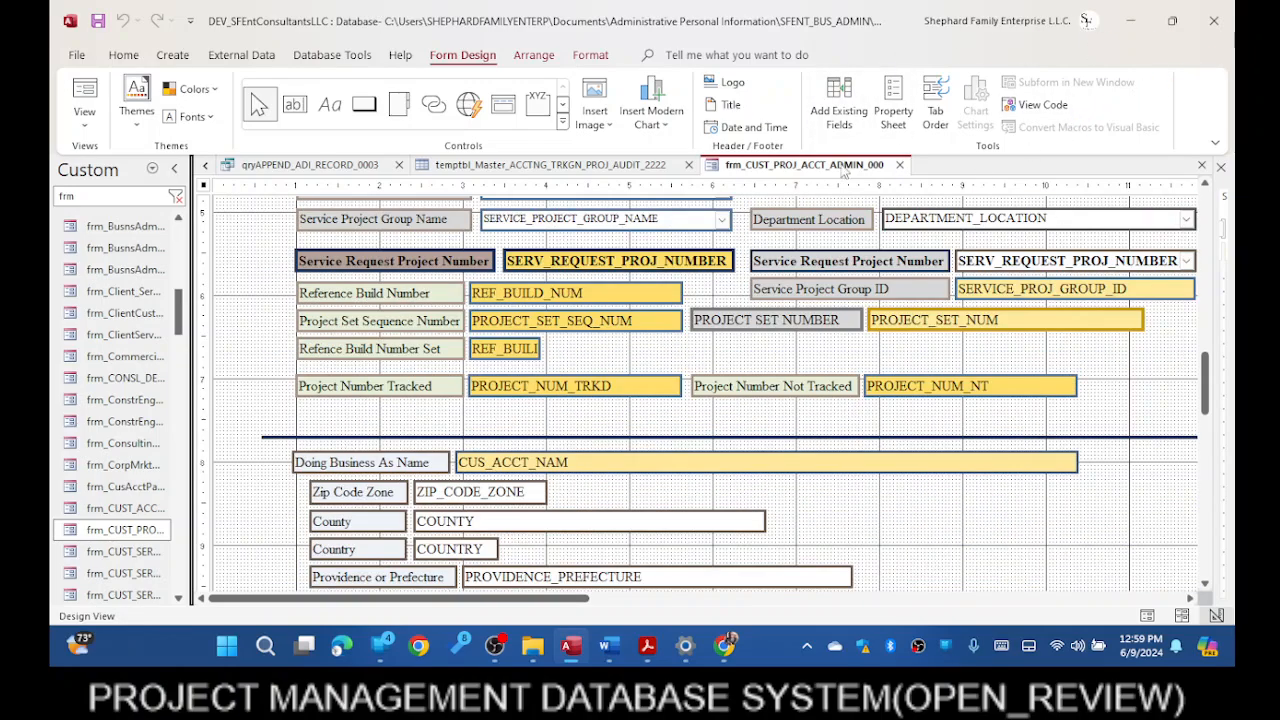
{"action": "right_click", "coordinate": [795, 165]}
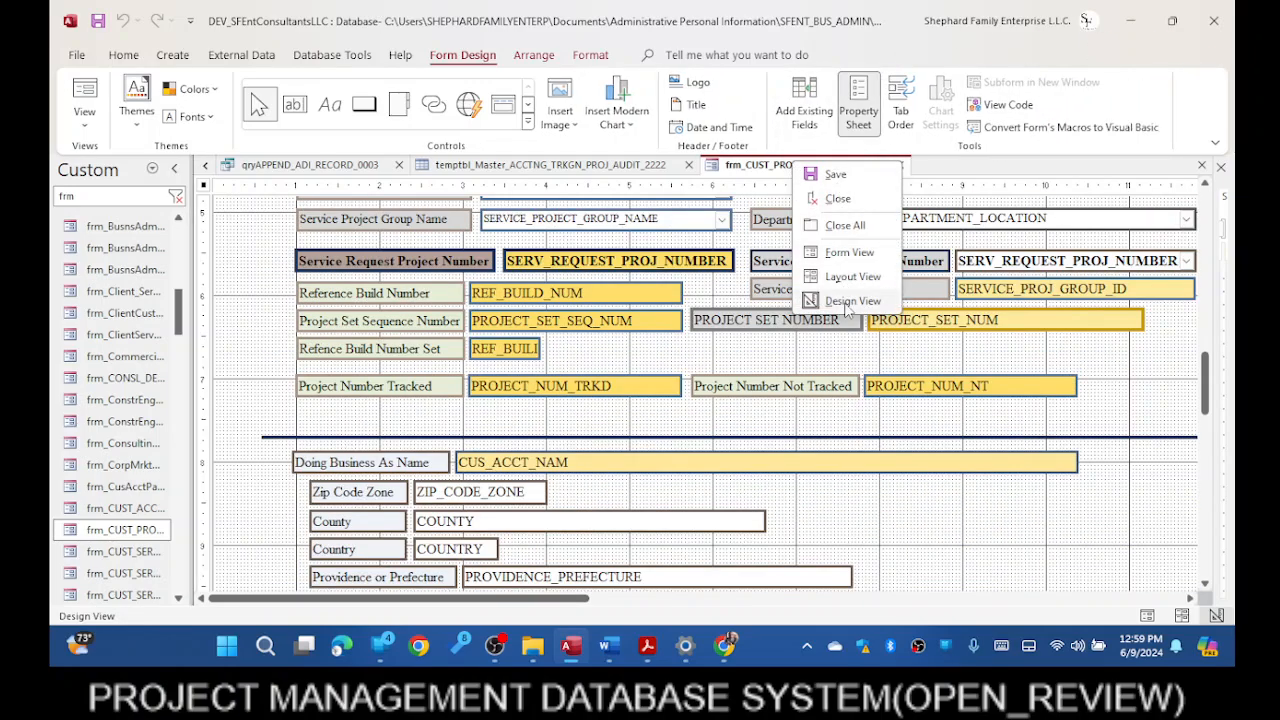
{"action": "left_click", "coordinate": [849, 253]}
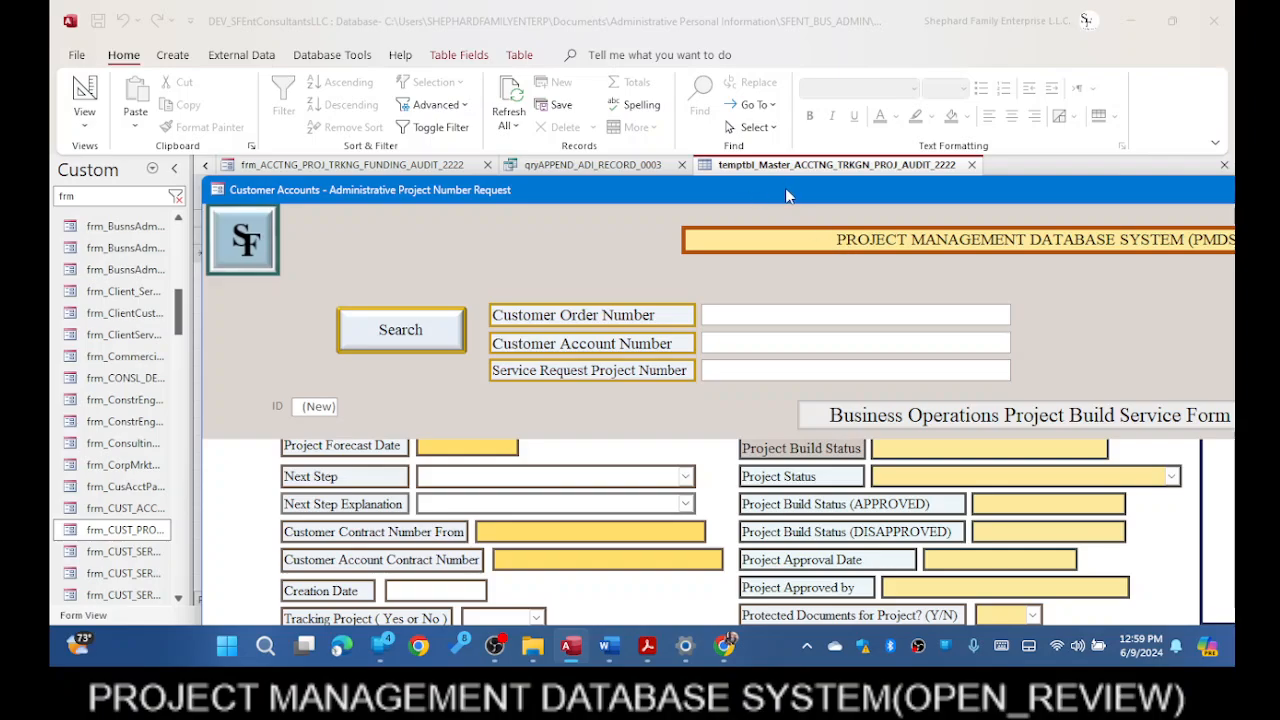
{"action": "left_click_drag", "start_coordinate": [811, 197], "coordinate": [713, 133]}
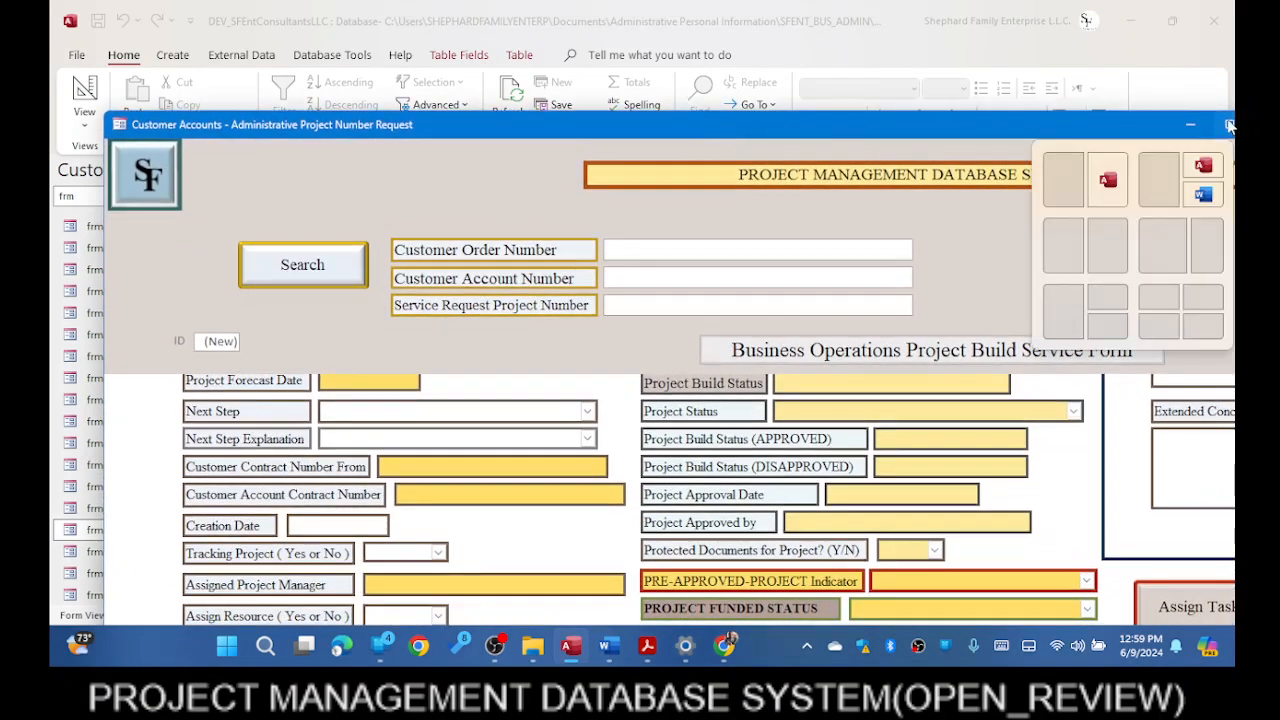
{"action": "left_click", "coordinate": [1229, 125]}
- Examine the fields of the Administrative Project Number Request form from its bottom up to its heading and close it
{"action": "scroll", "coordinate": [630, 315], "scroll_direction": "down", "scroll_amount": 1}
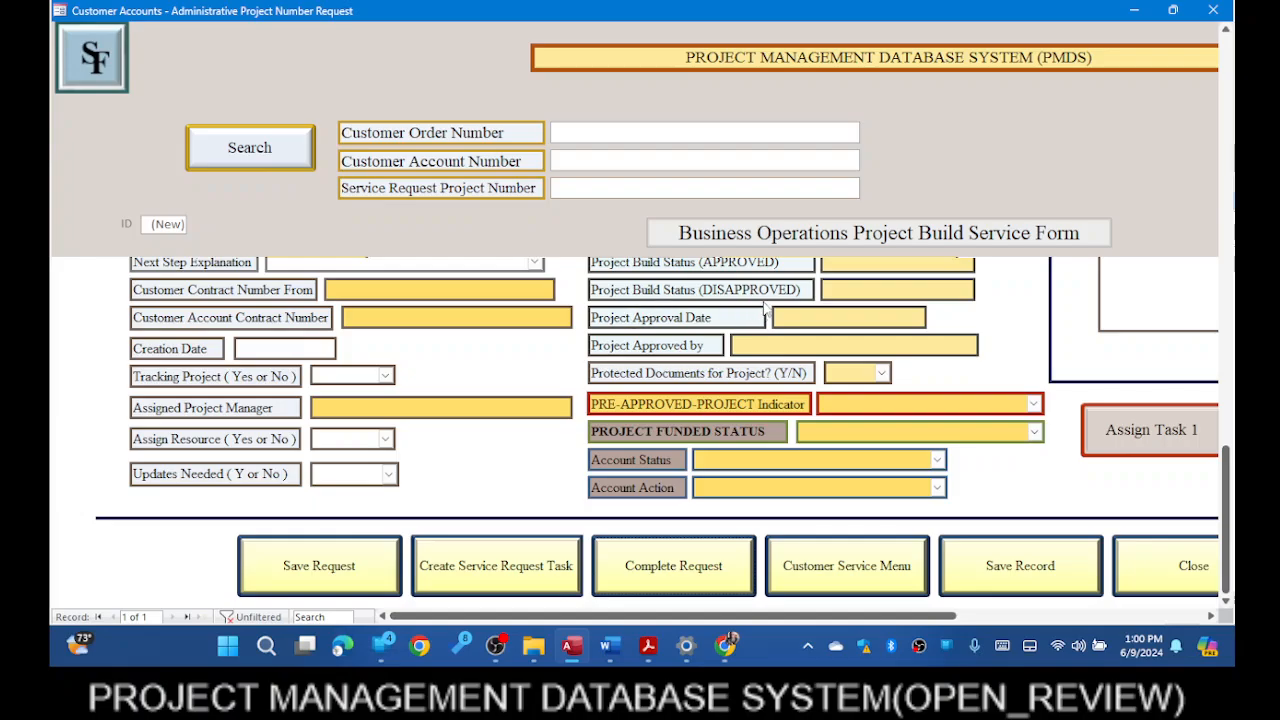
{"action": "scroll", "coordinate": [765, 302], "scroll_direction": "up", "scroll_amount": 5}
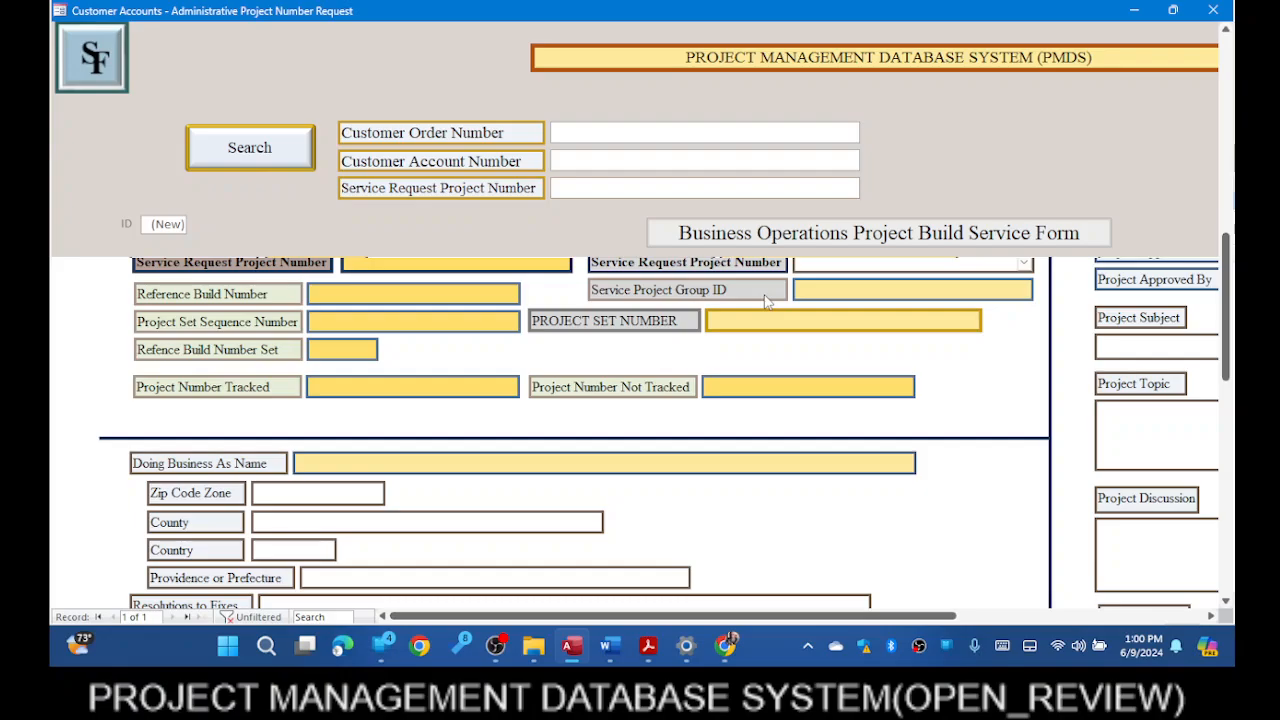
{"action": "scroll", "coordinate": [765, 302], "scroll_direction": "up", "scroll_amount": 1}
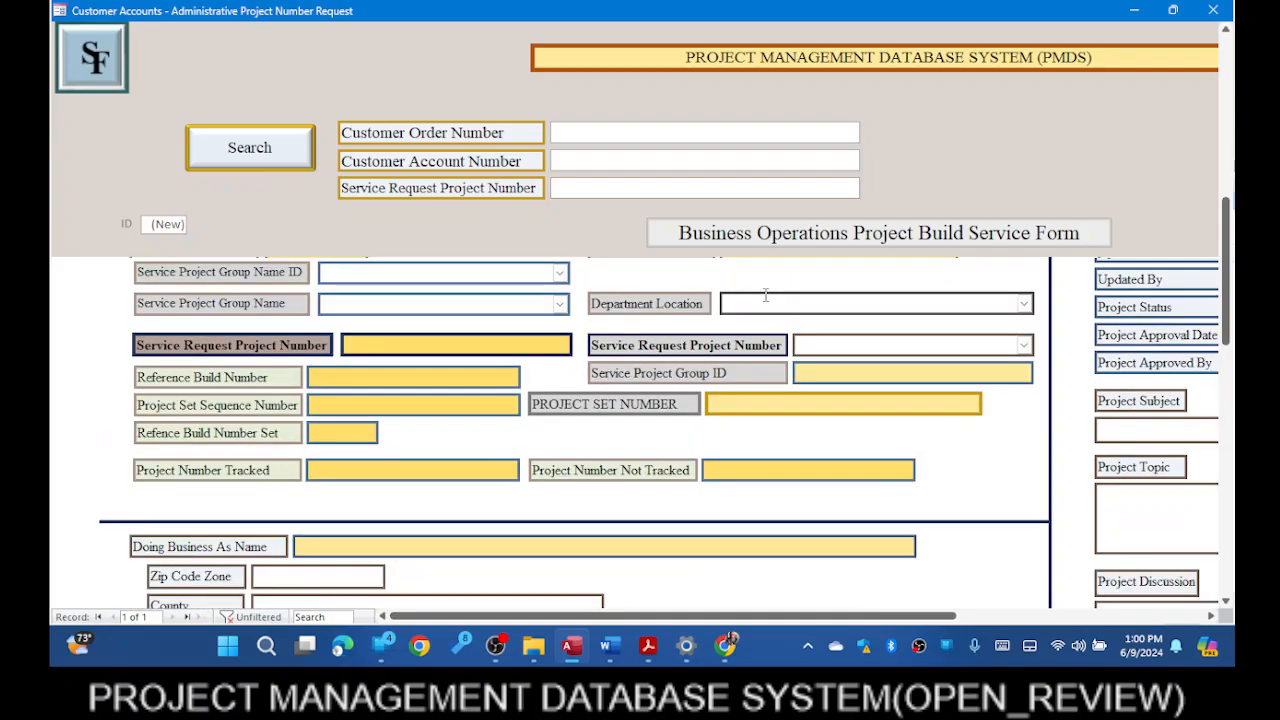
{"action": "scroll", "coordinate": [765, 297], "scroll_direction": "up", "scroll_amount": 3}
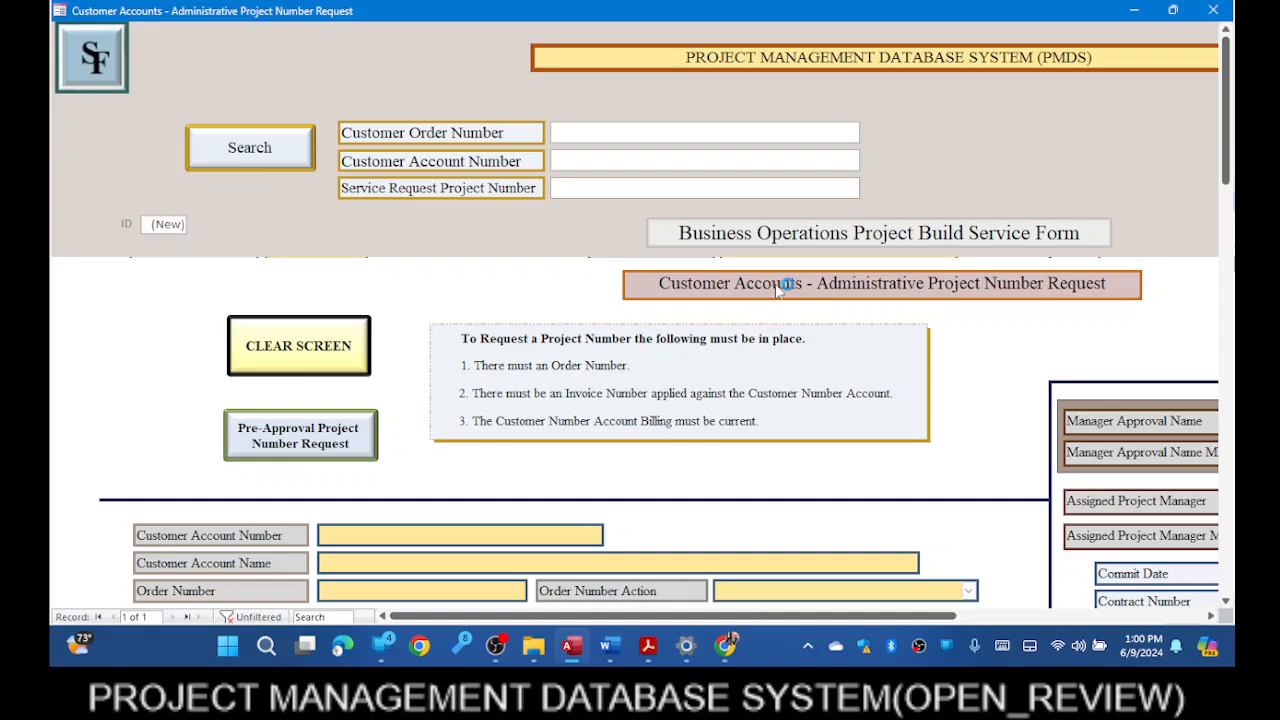
{"action": "left_click", "coordinate": [1218, 10]}
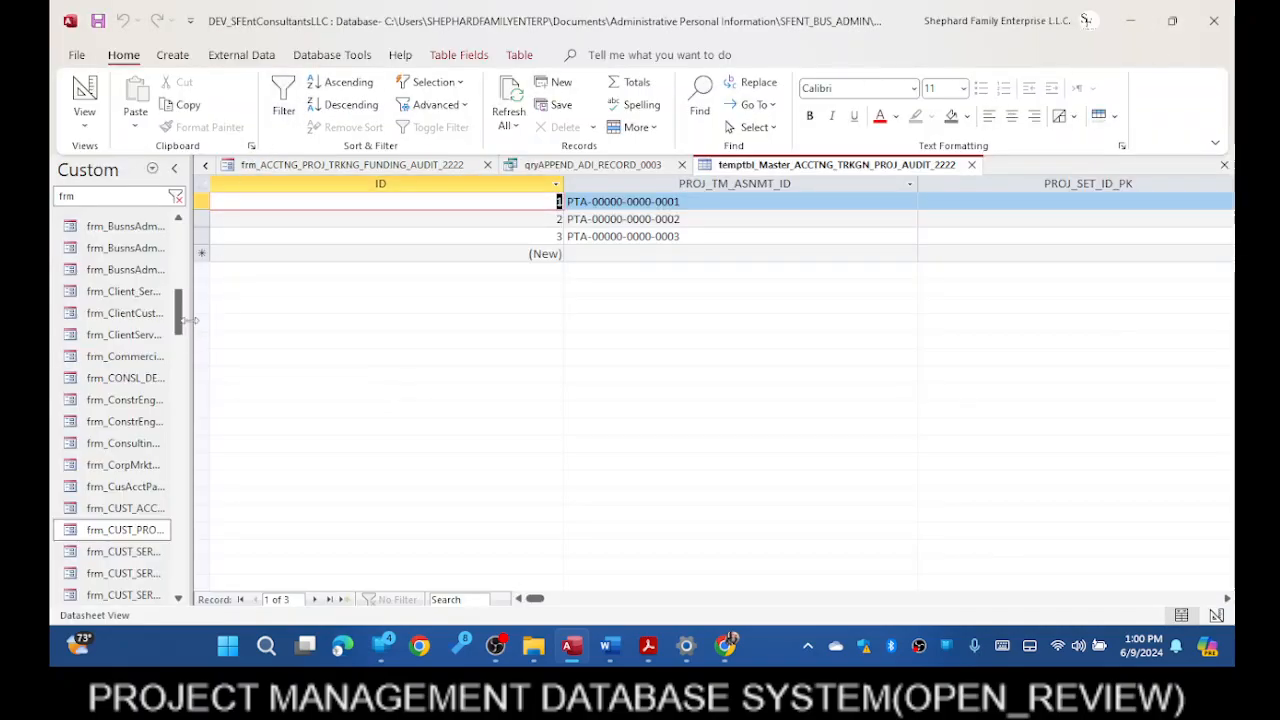
- Widen the object list to show full form names, find frm_EXPLANATION_OF_COSTS_2222 and open it in Design View
{"action": "left_click_drag", "start_coordinate": [196, 323], "coordinate": [438, 340]}
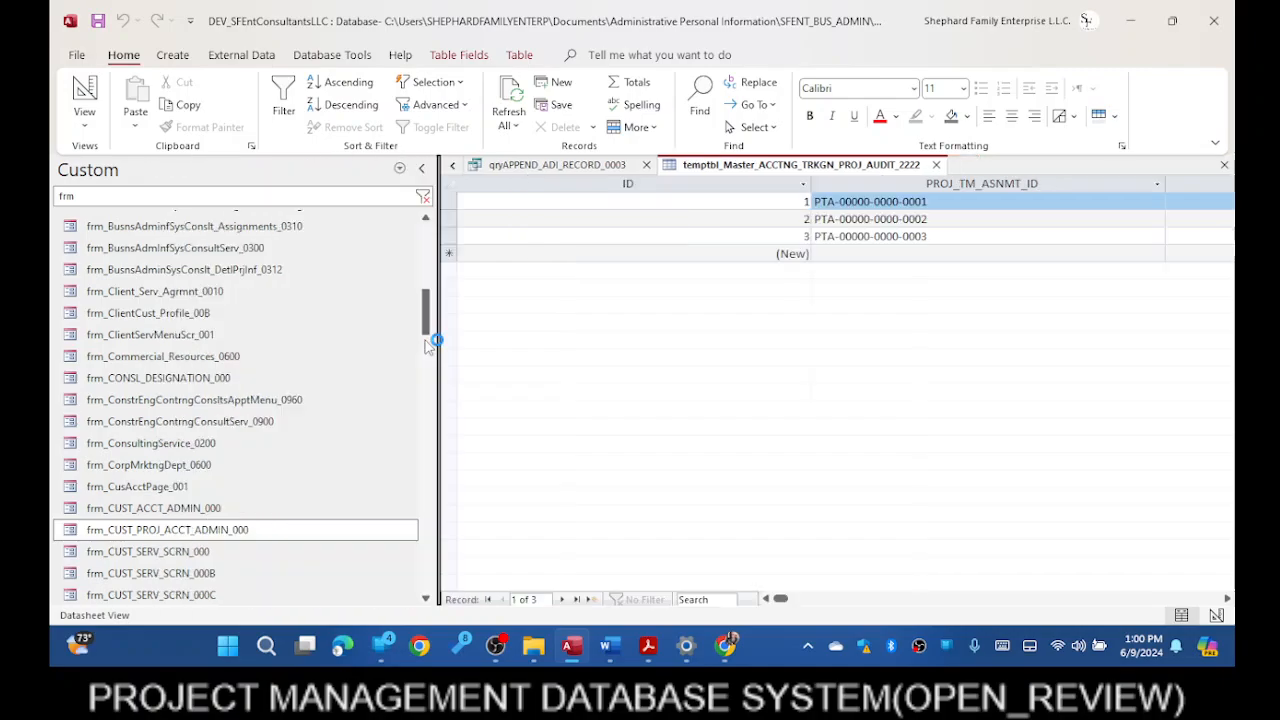
{"action": "scroll", "coordinate": [267, 410], "scroll_direction": "down", "scroll_amount": 1}
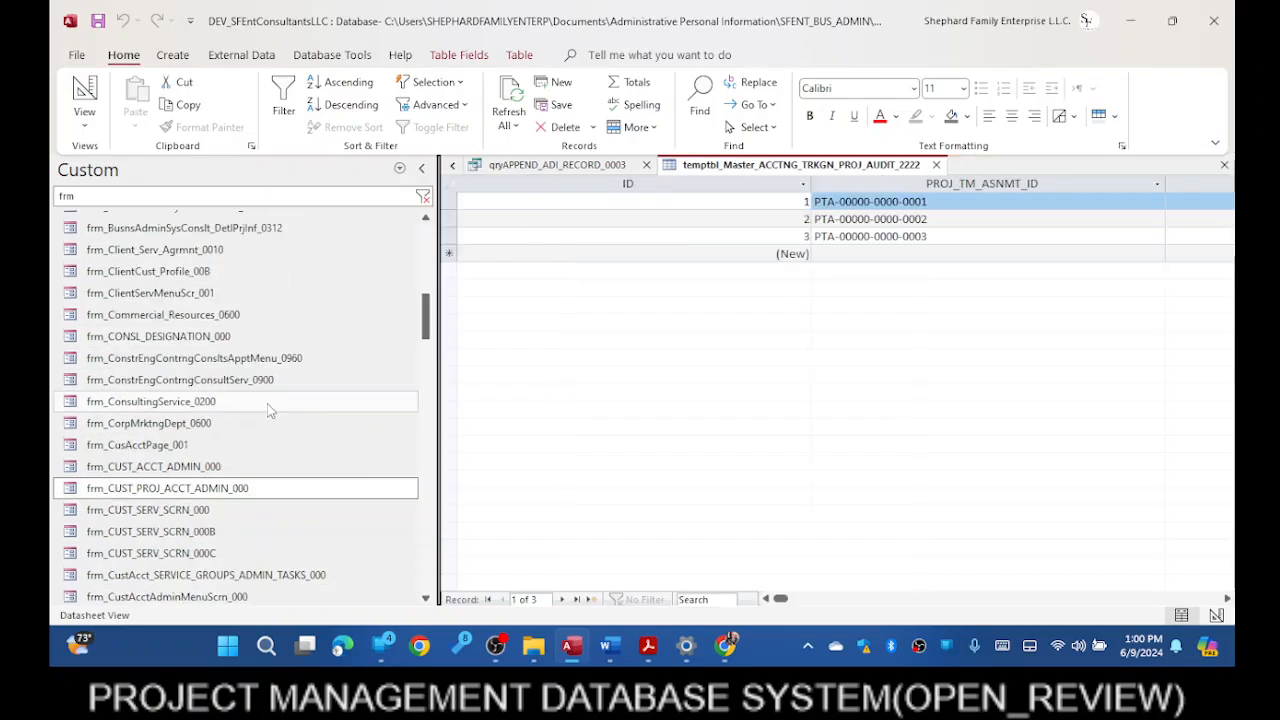
{"action": "scroll", "coordinate": [274, 407], "scroll_direction": "down", "scroll_amount": 2}
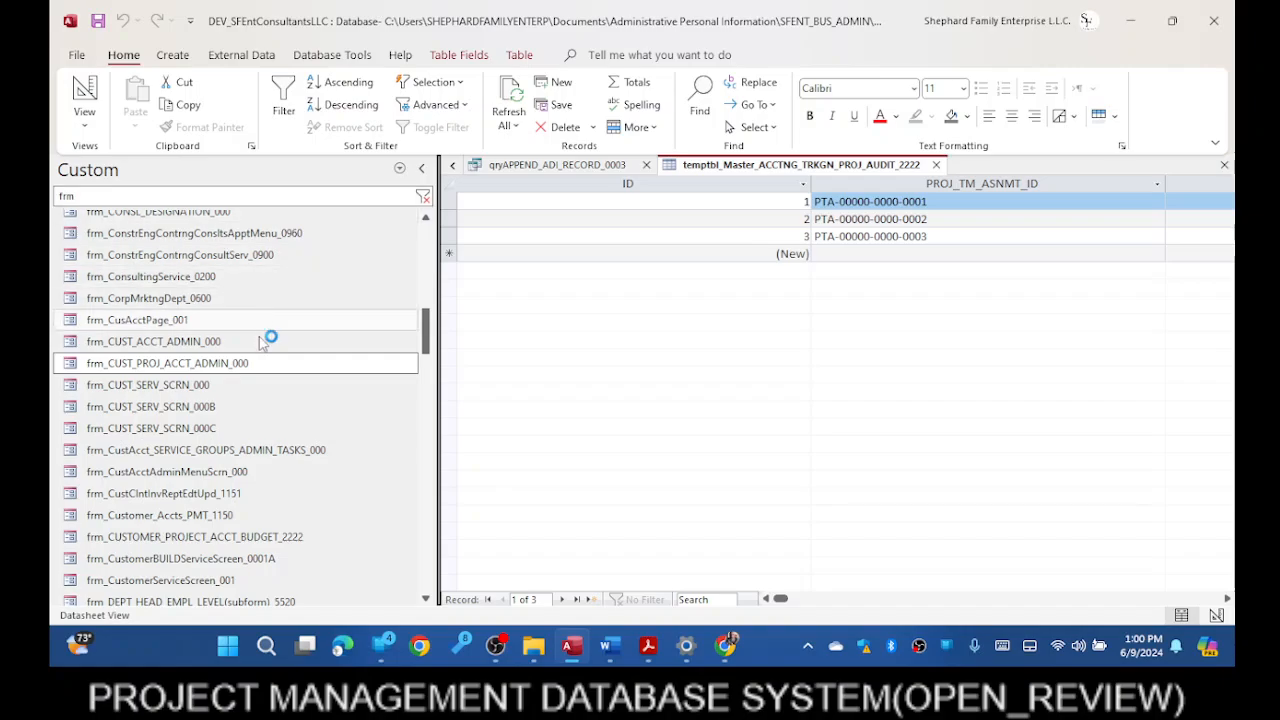
{"action": "scroll", "coordinate": [262, 345], "scroll_direction": "down", "scroll_amount": 1}
{"action": "scroll", "coordinate": [256, 353], "scroll_direction": "down", "scroll_amount": 1}
{"action": "scroll", "coordinate": [256, 353], "scroll_direction": "down", "scroll_amount": 5}
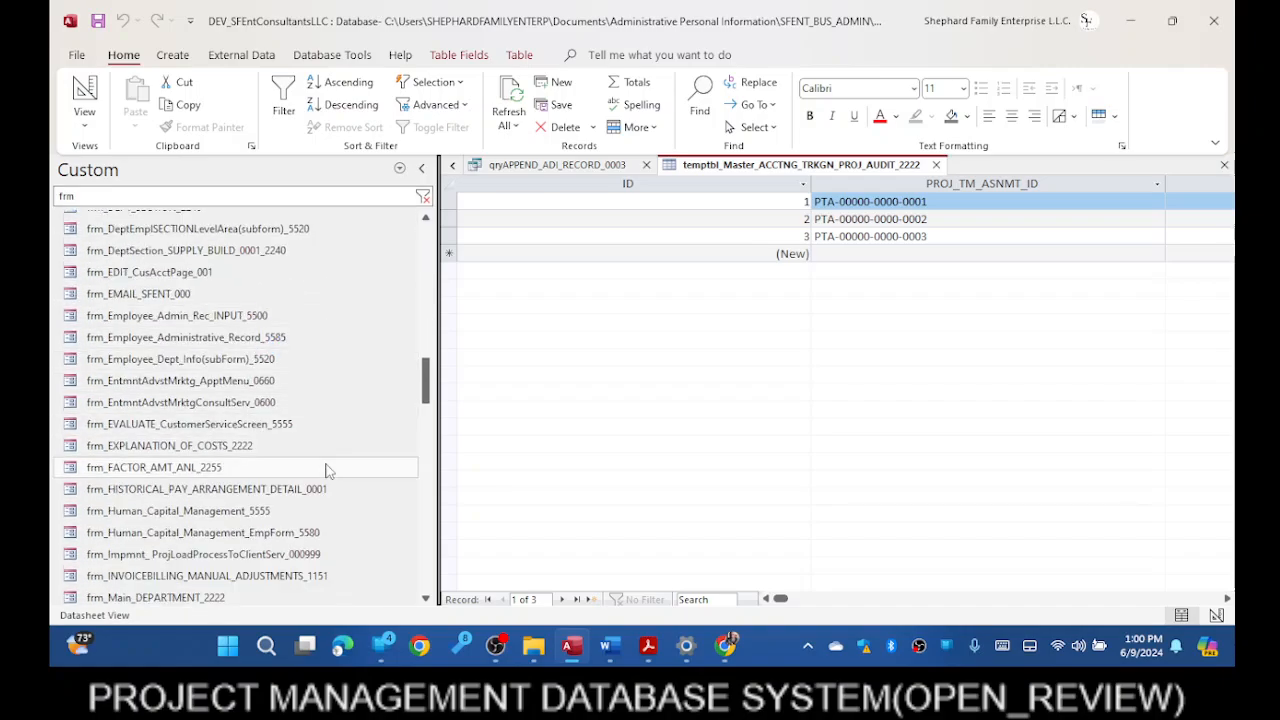
{"action": "right_click", "coordinate": [224, 450]}
{"action": "mouse_move", "coordinate": [275, 232]}
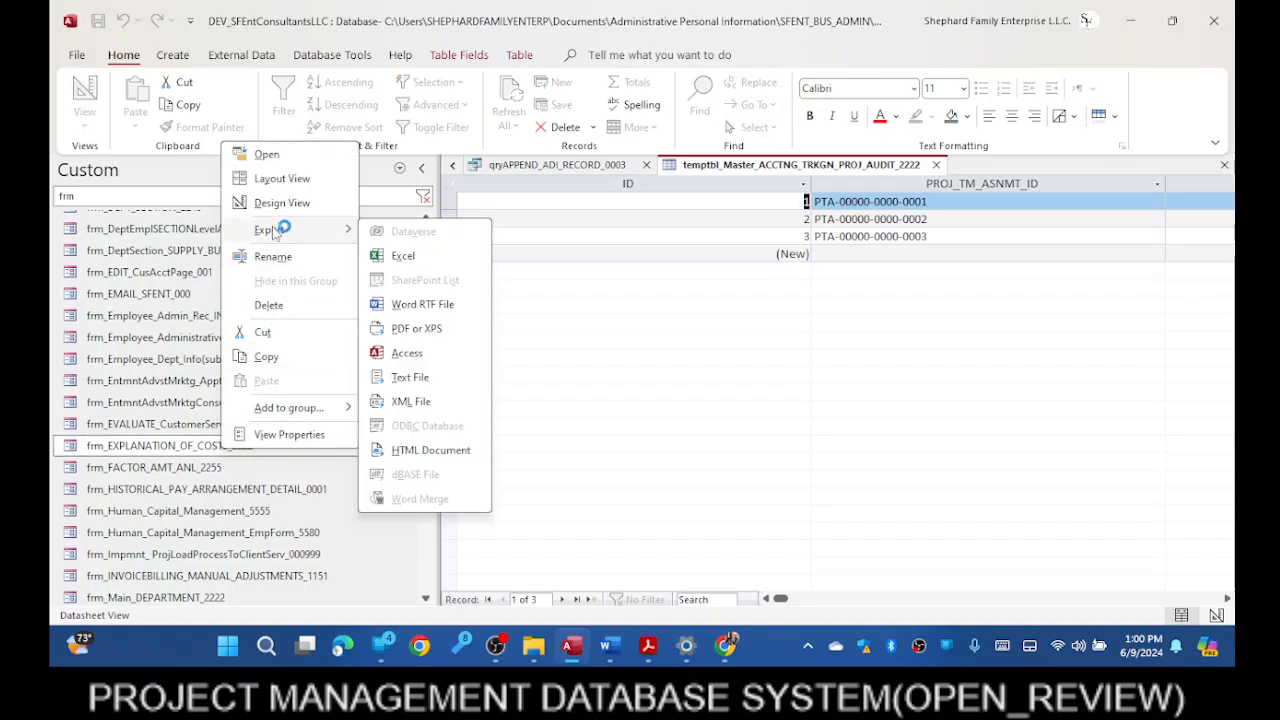
{"action": "left_click", "coordinate": [282, 203]}
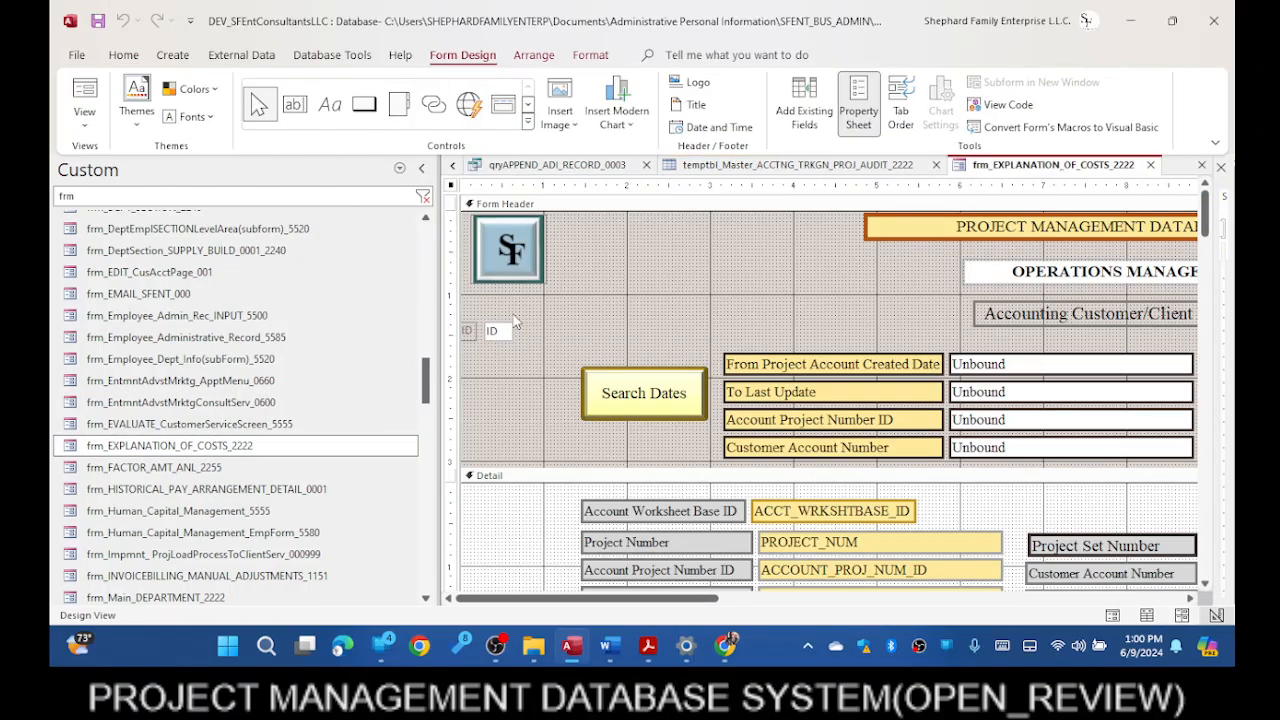
- Show frm_EXPLANATION_OF_COSTS_2222 in Form View and examine its task cost sections, project total cost, Project Team Assignment ID and audit search area
{"action": "right_click", "coordinate": [1012, 172]}
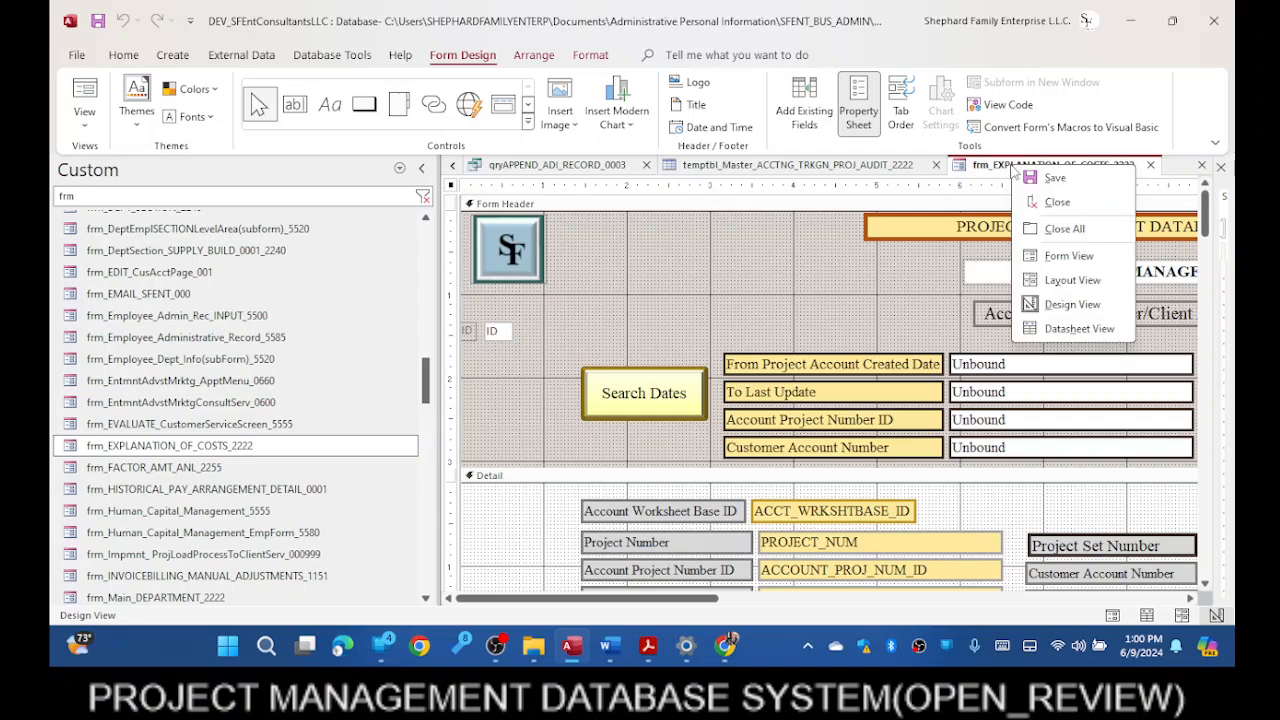
{"action": "left_click", "coordinate": [1068, 258]}
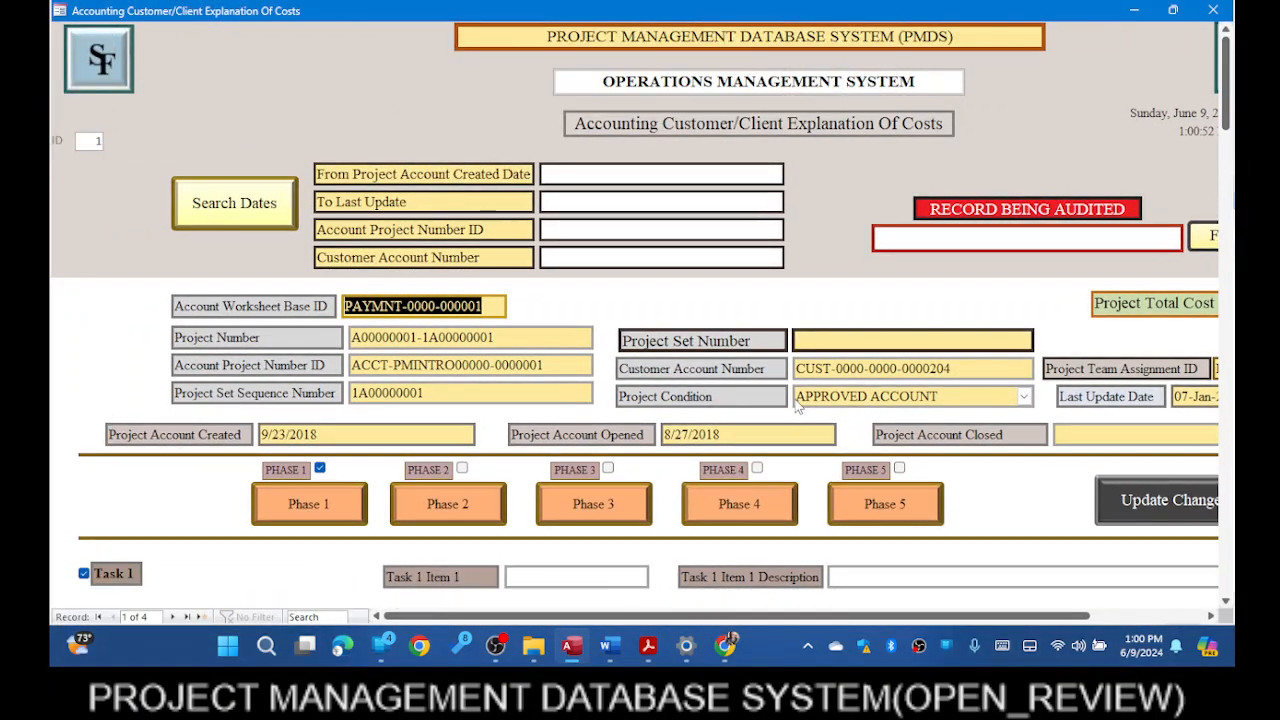
{"action": "scroll", "coordinate": [799, 400], "scroll_direction": "down", "scroll_amount": 5}
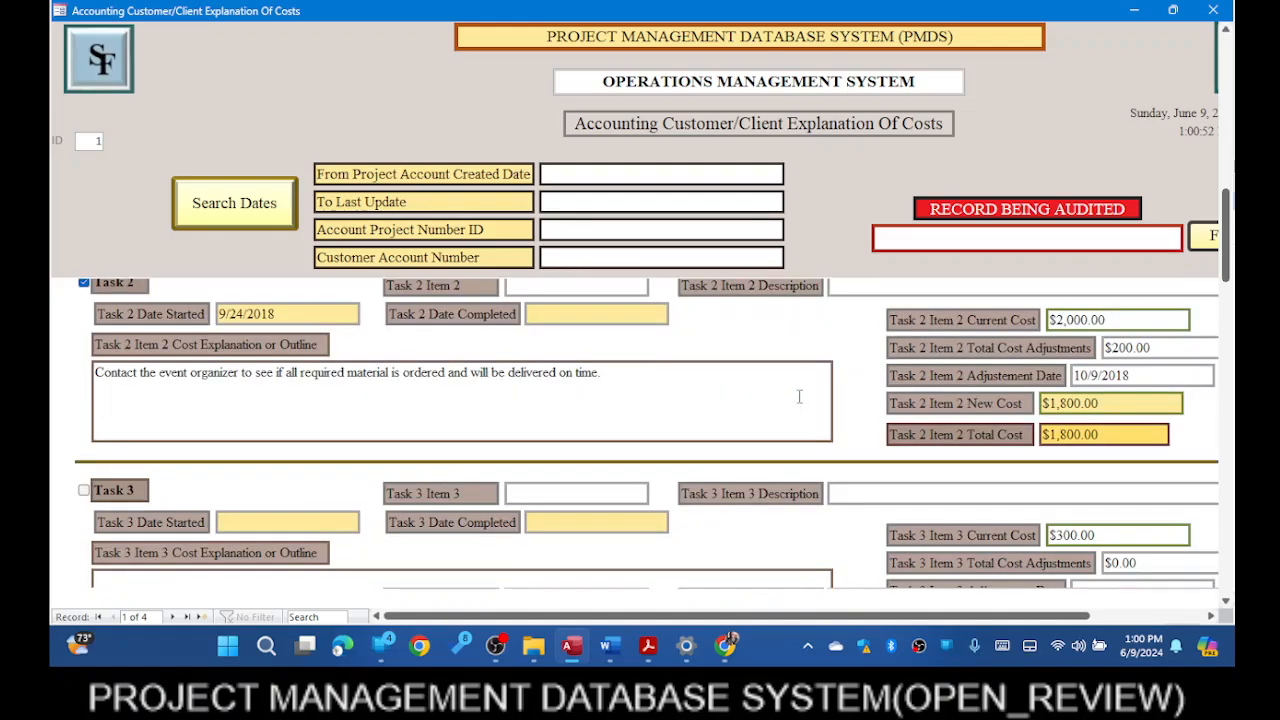
{"action": "scroll", "coordinate": [595, 436], "scroll_direction": "down", "scroll_amount": 3}
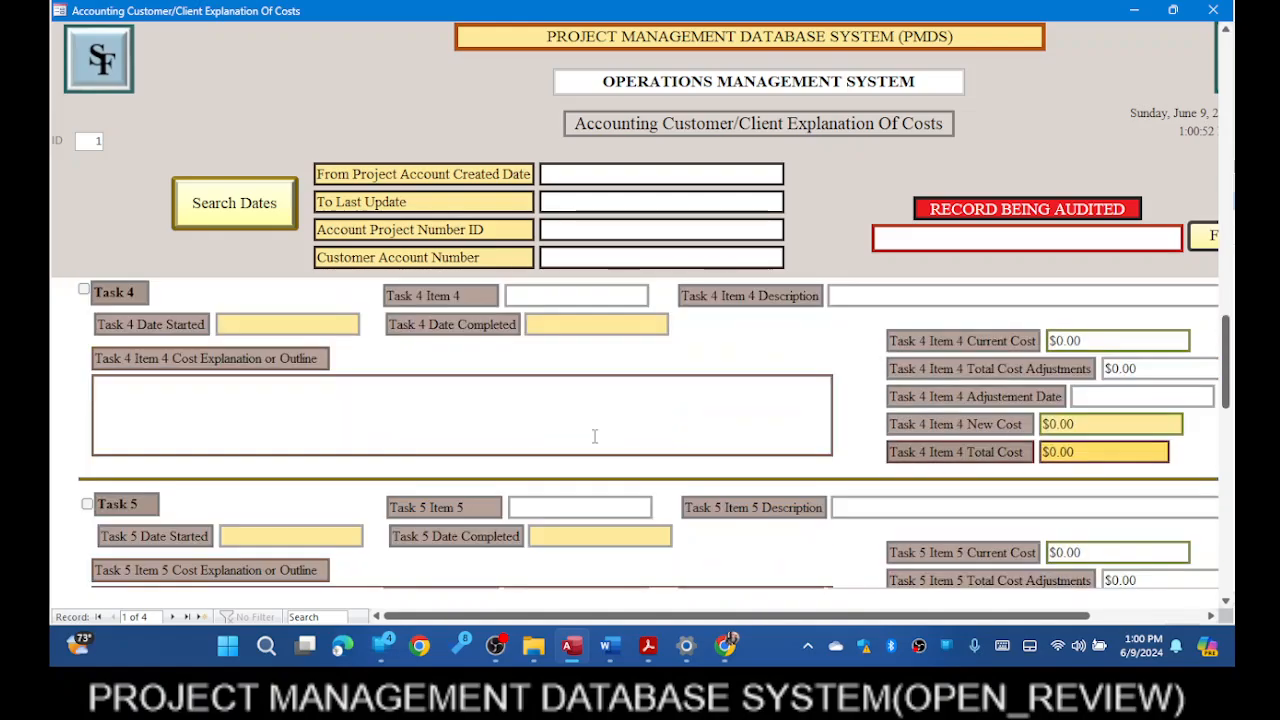
{"action": "scroll", "coordinate": [745, 535], "scroll_direction": "up", "scroll_amount": 4}
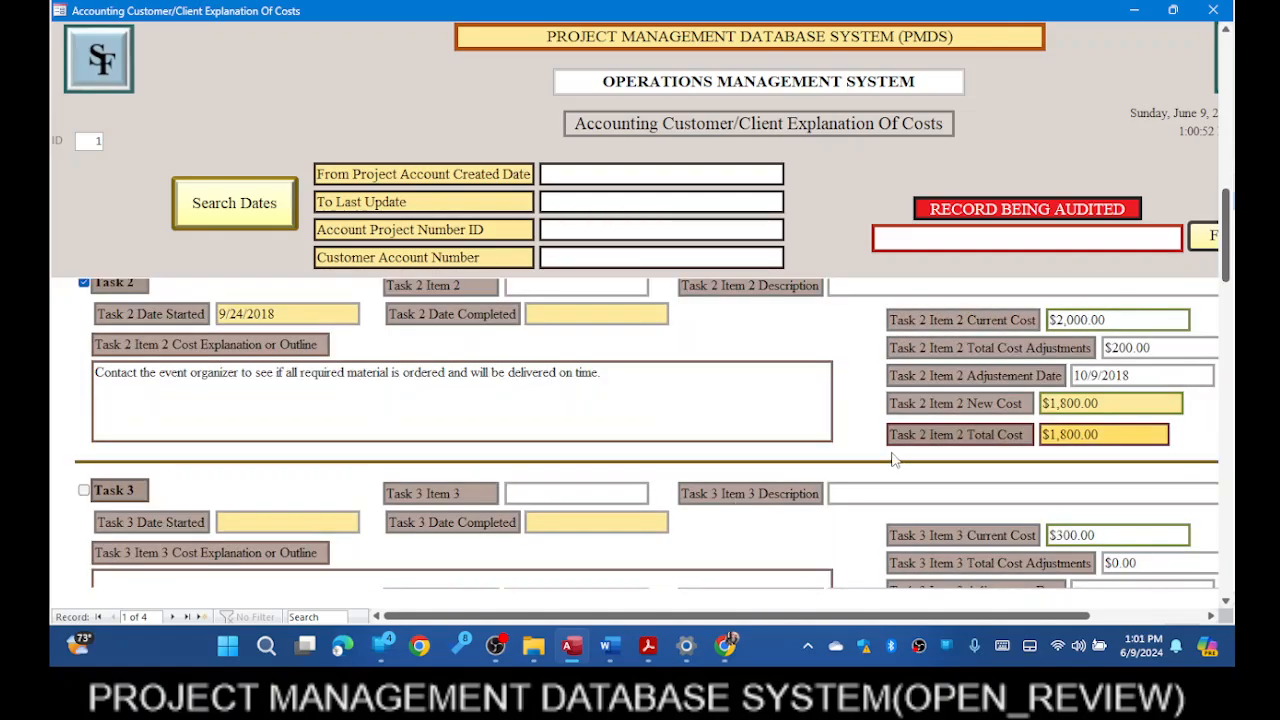
{"action": "scroll", "coordinate": [895, 460], "scroll_direction": "up", "scroll_amount": 6}
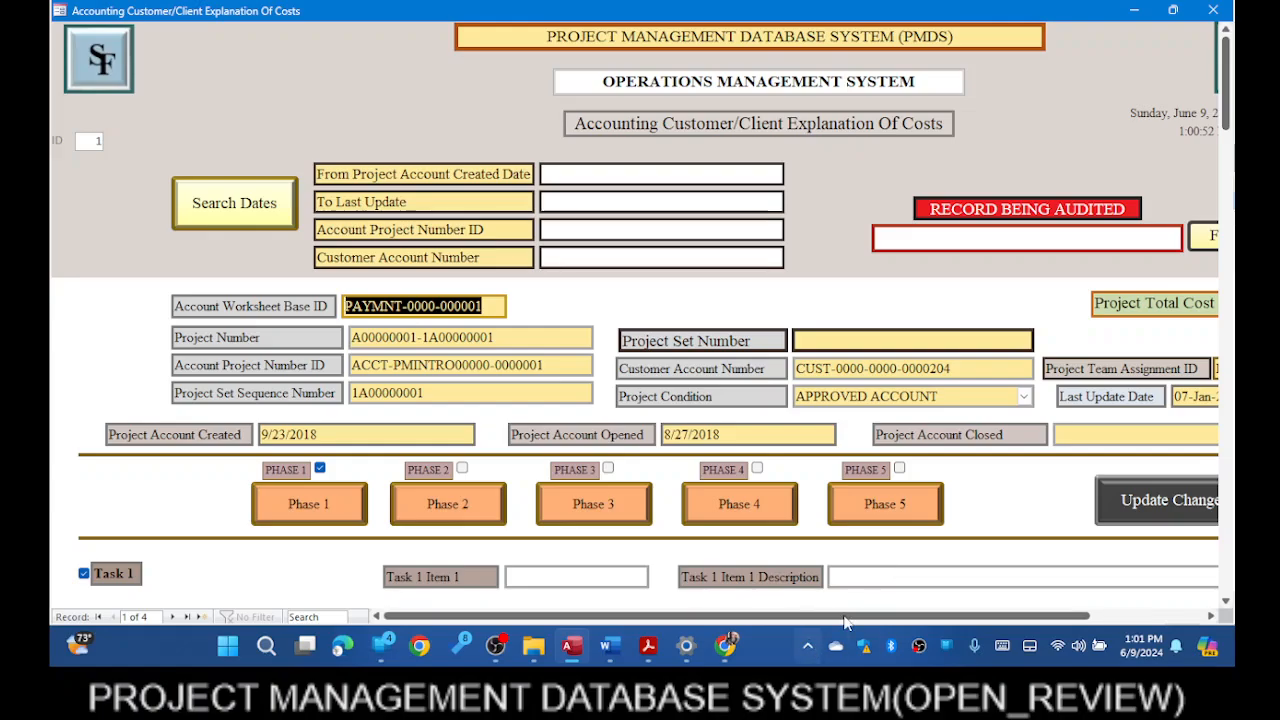
{"action": "left_click_drag", "start_coordinate": [843, 617], "coordinate": [985, 618]}
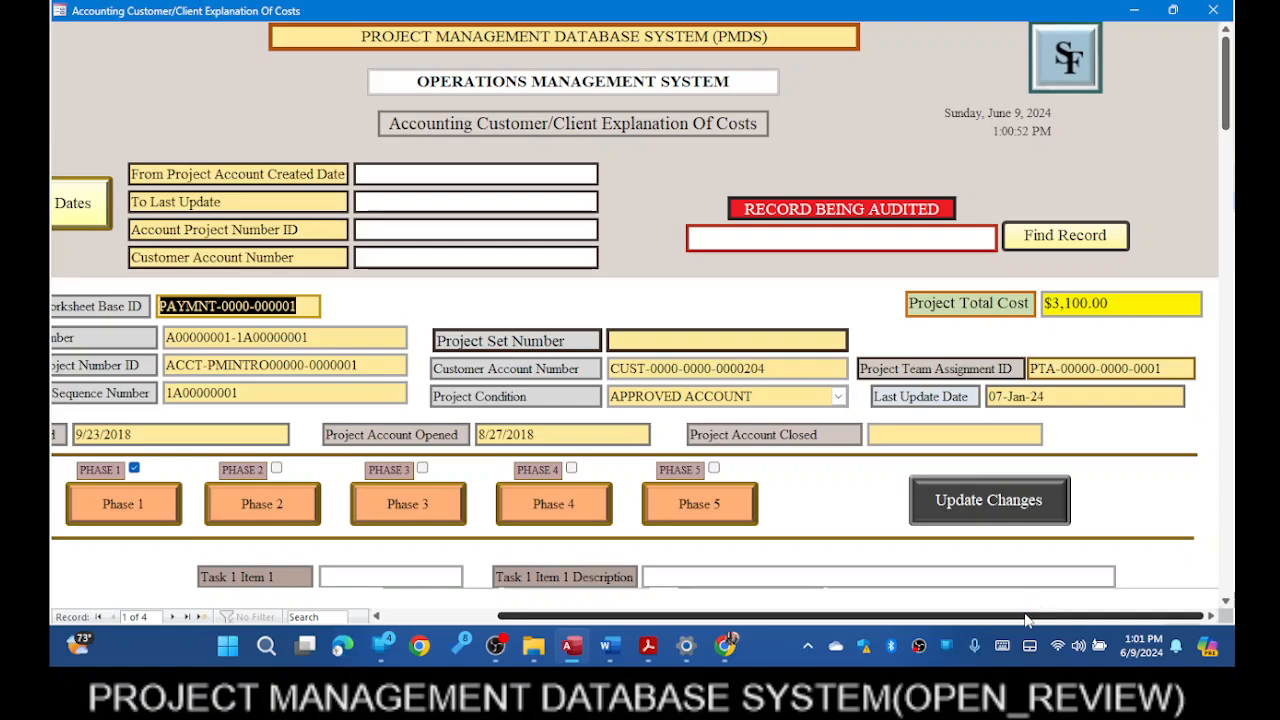
{"action": "scroll", "coordinate": [1025, 617], "scroll_direction": "left", "scroll_amount": 3}
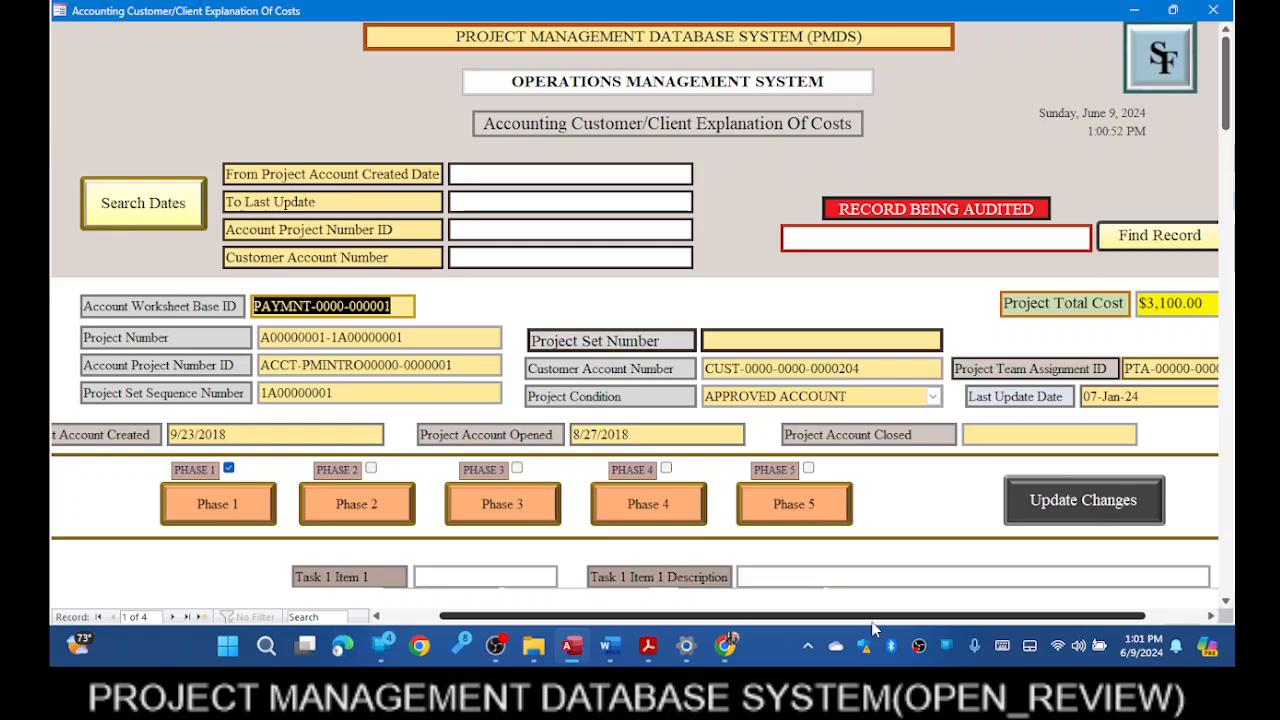
- Review the form's Task 3 and Task 4 cost sections and return to the project total cost and Project Team Assignment ID fields
{"action": "scroll", "coordinate": [871, 621], "scroll_direction": "left", "scroll_amount": 2}
{"action": "scroll", "coordinate": [845, 630], "scroll_direction": "right", "scroll_amount": 5}
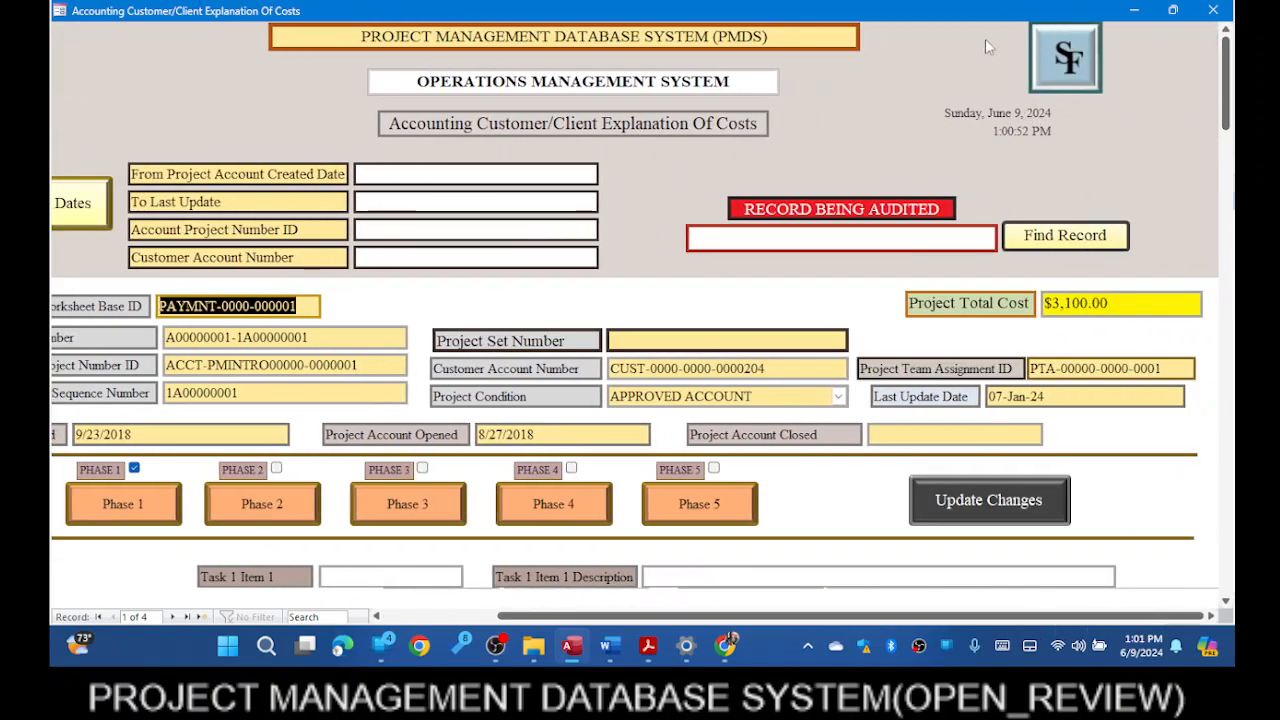
{"action": "scroll", "coordinate": [815, 428], "scroll_direction": "down", "scroll_amount": 10}
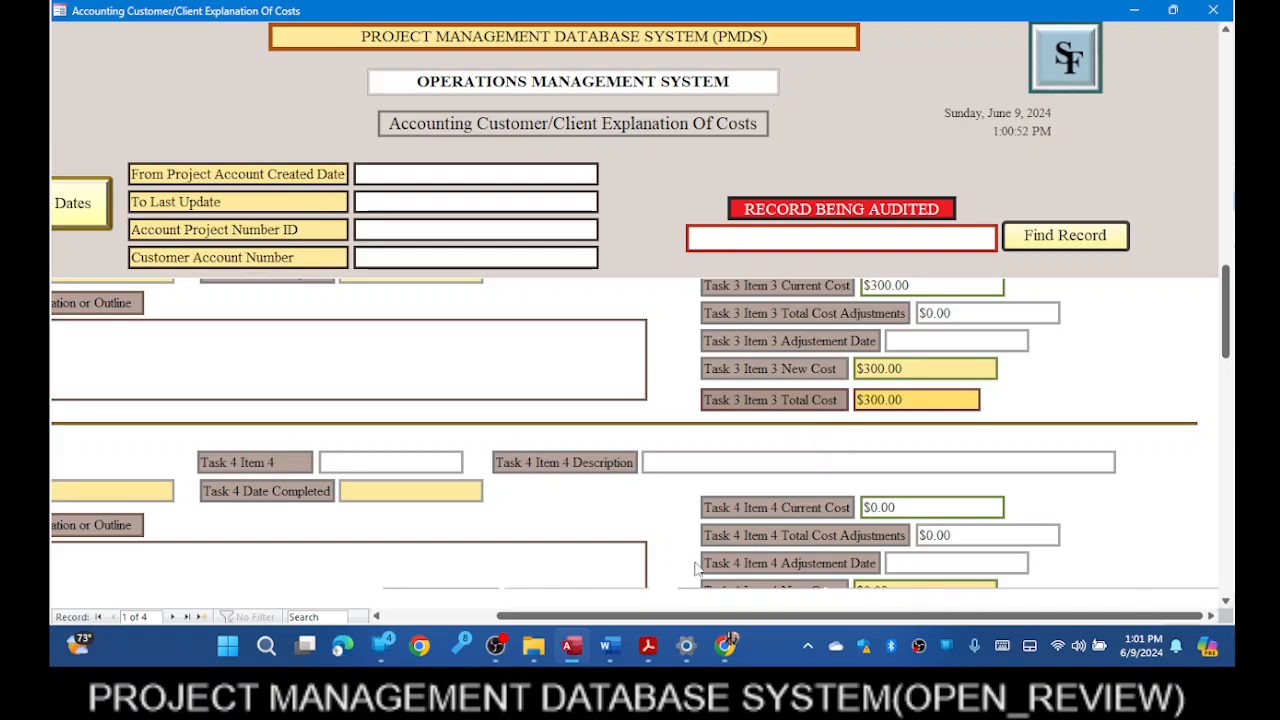
{"action": "scroll", "coordinate": [731, 622], "scroll_direction": "left", "scroll_amount": 3}
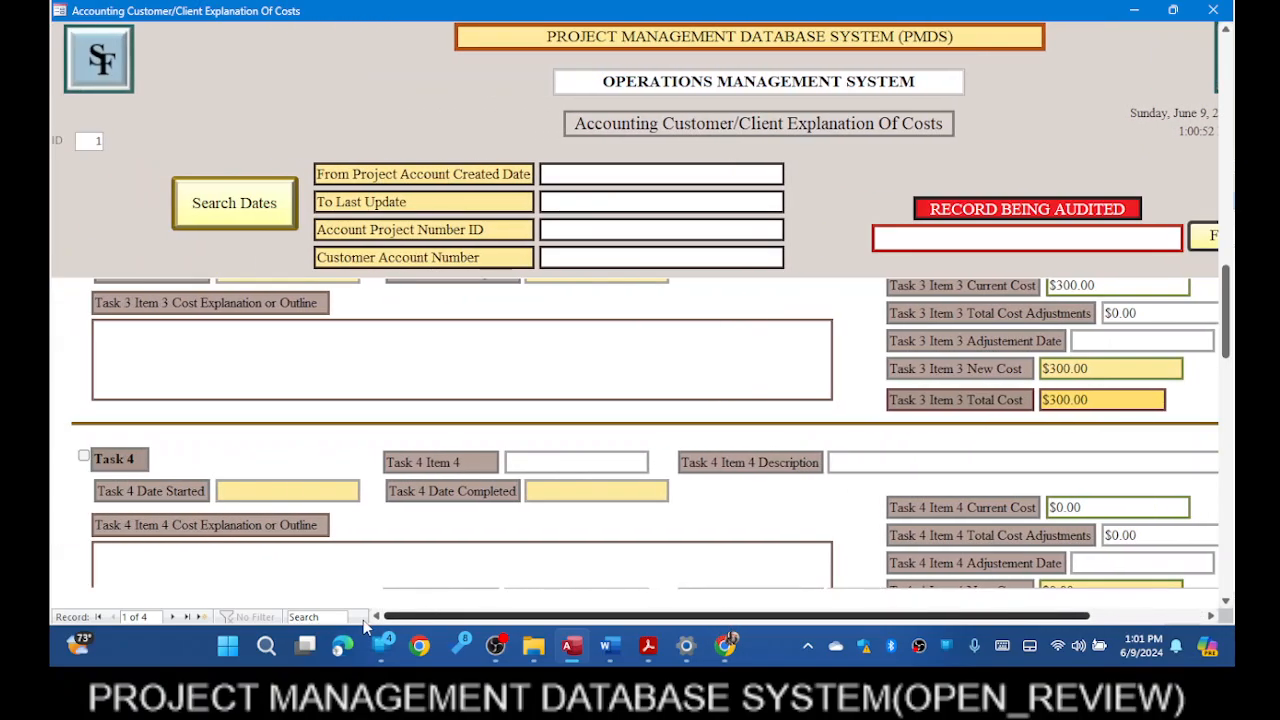
{"action": "left_click_drag", "start_coordinate": [772, 613], "coordinate": [1109, 580]}
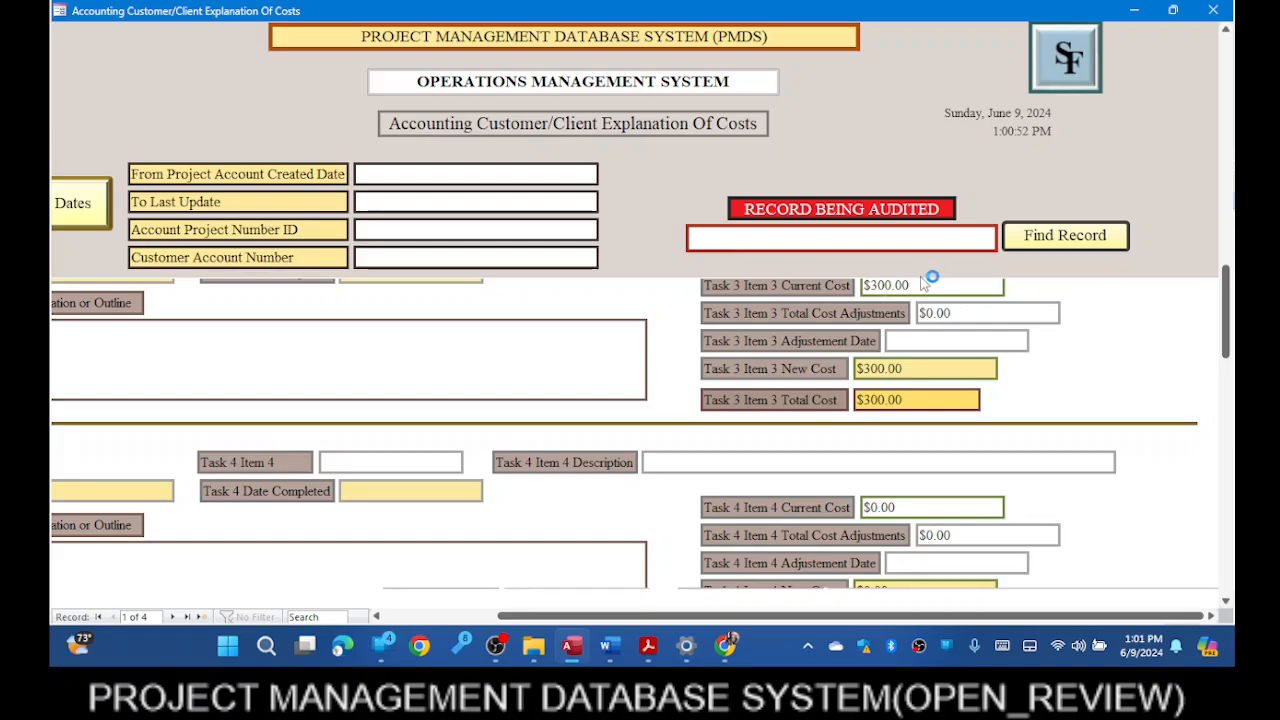
{"action": "scroll", "coordinate": [930, 285], "scroll_direction": "up", "scroll_amount": 5}
{"action": "scroll", "coordinate": [932, 290], "scroll_direction": "up", "scroll_amount": 3}
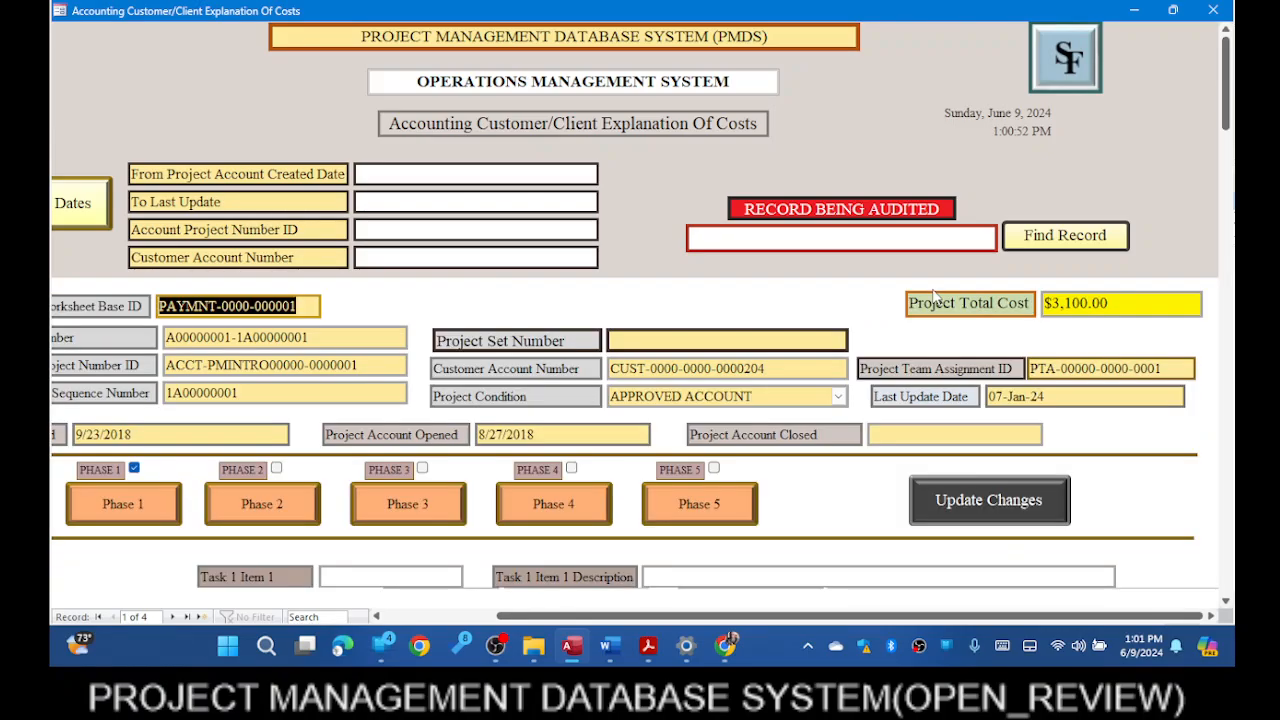
- Switch the Explanation Of Costs form to Design View and close it
{"action": "right_click", "coordinate": [982, 17]}
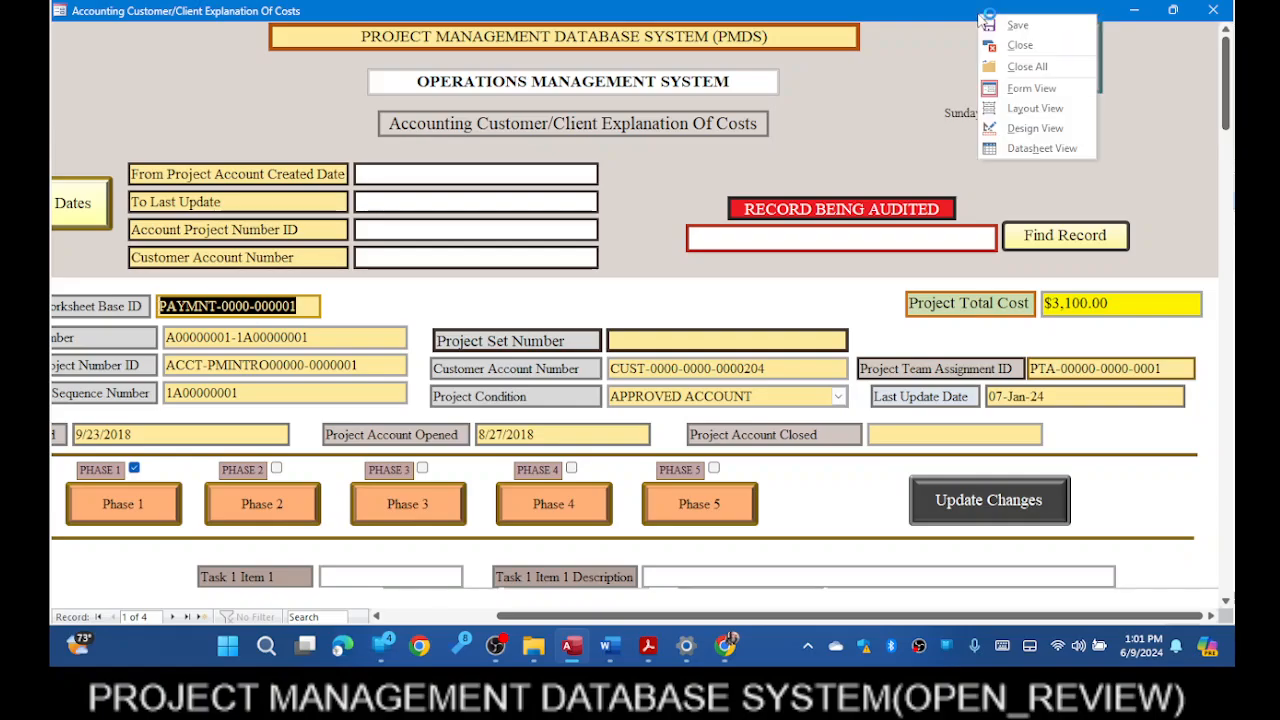
{"action": "left_click", "coordinate": [1053, 111]}
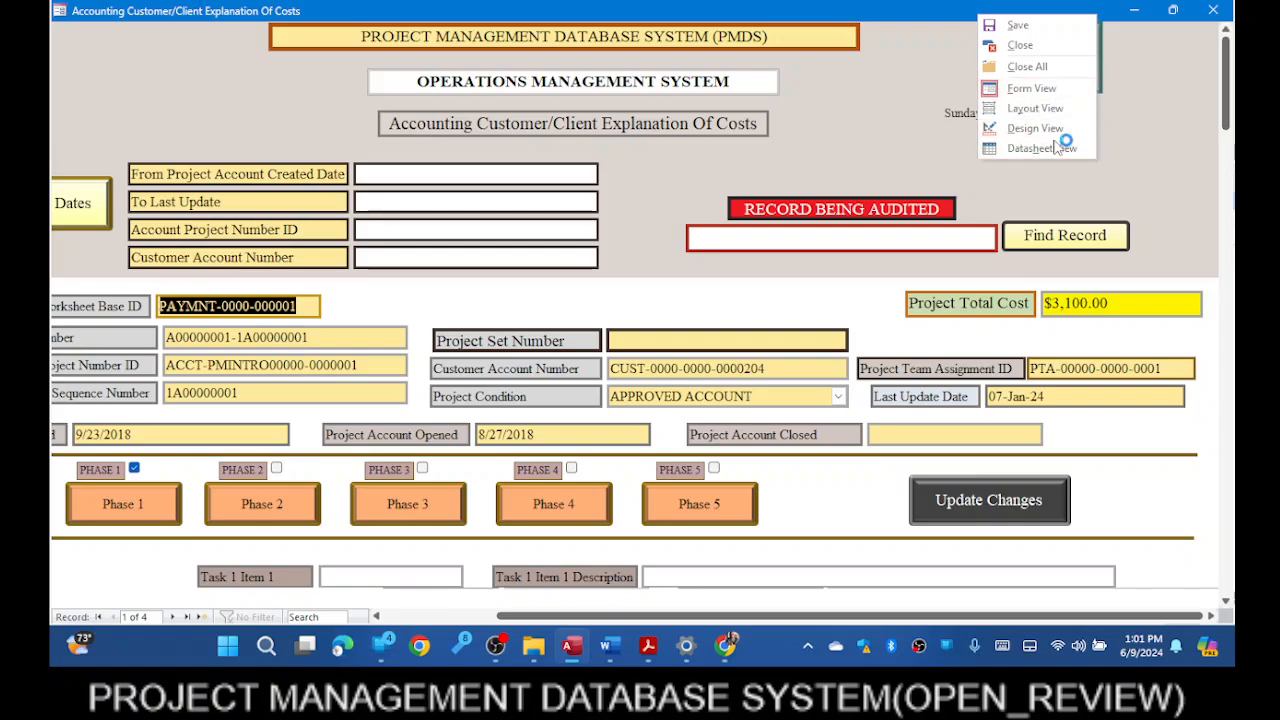
{"action": "left_click", "coordinate": [1056, 129]}
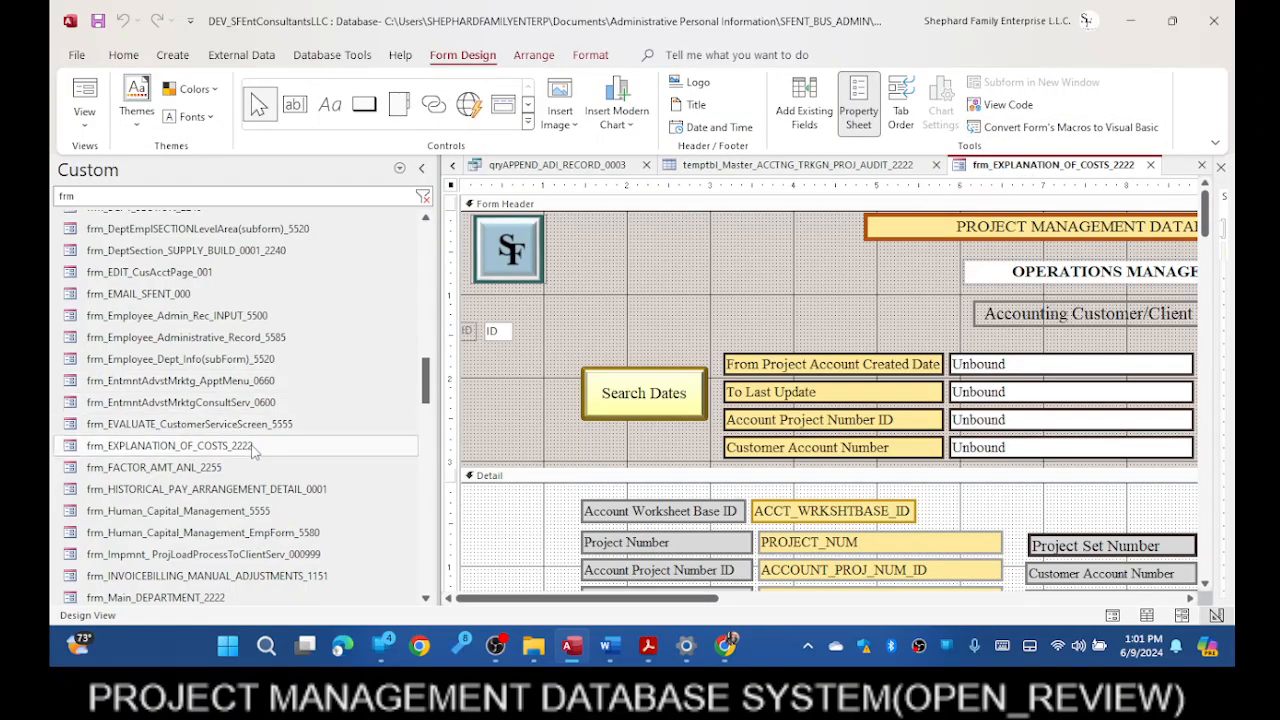
{"action": "left_click", "coordinate": [1151, 165]}
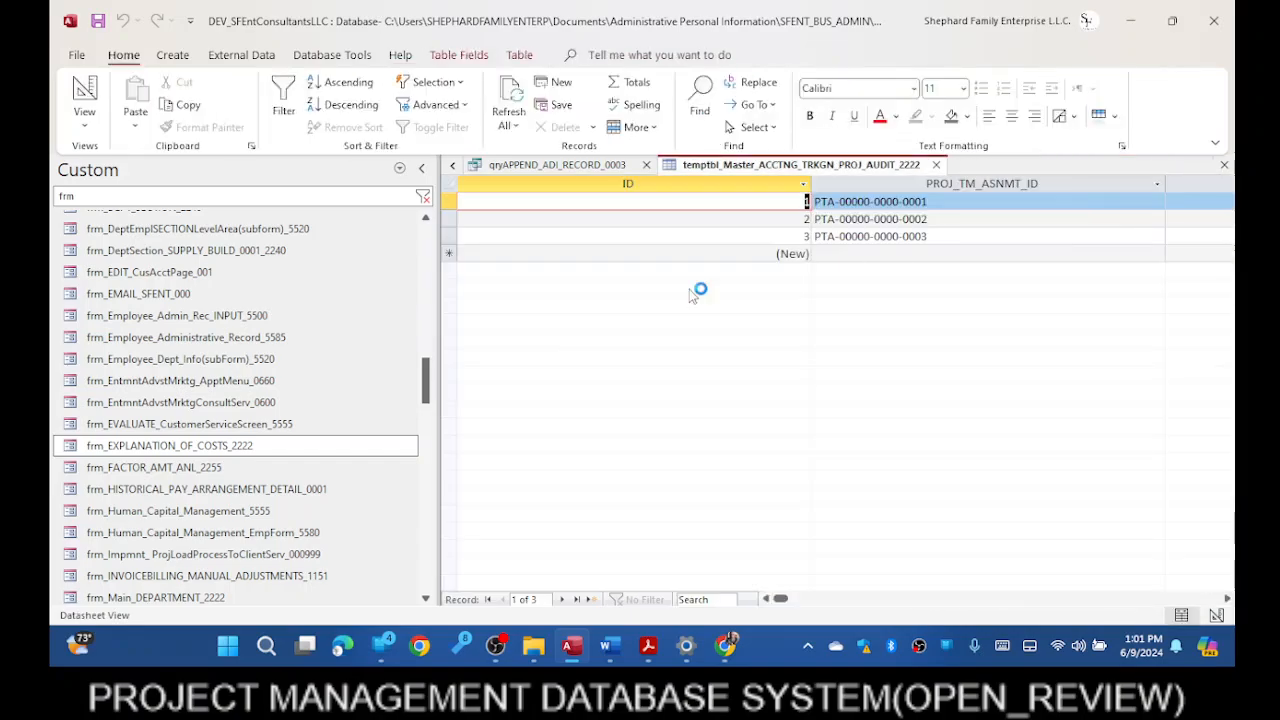
- Copy the name of frm_EXPLANATION_OF_COSTS_2222 from the object list, leaving the form's name as it is
{"action": "right_click", "coordinate": [190, 450]}
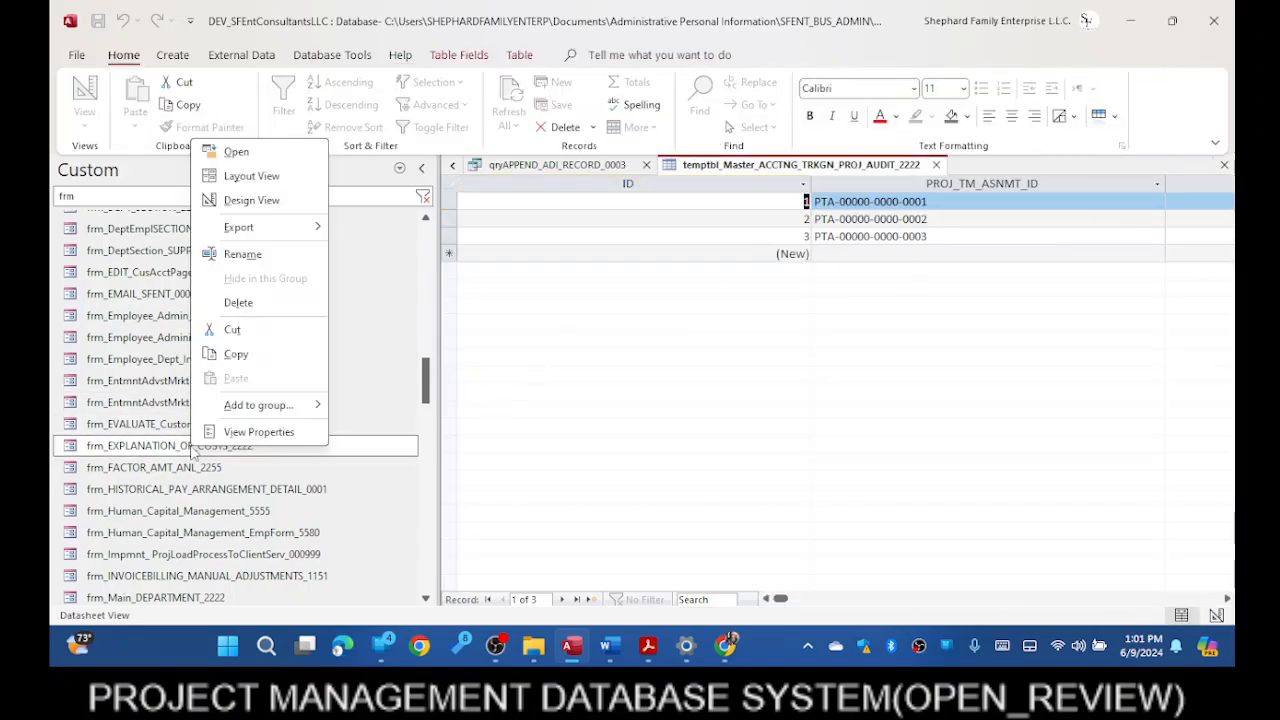
{"action": "left_click", "coordinate": [243, 254]}
{"action": "key", "text": "ctrl+c"}
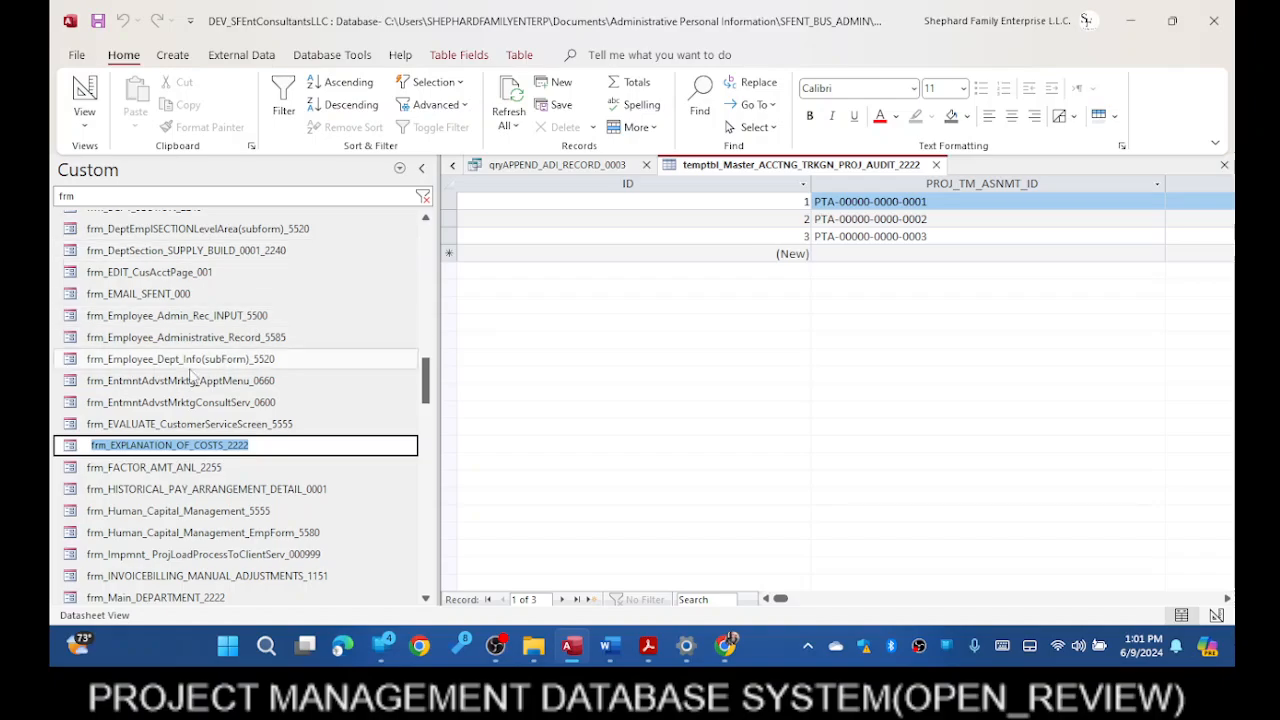
{"action": "left_click", "coordinate": [68, 452]}
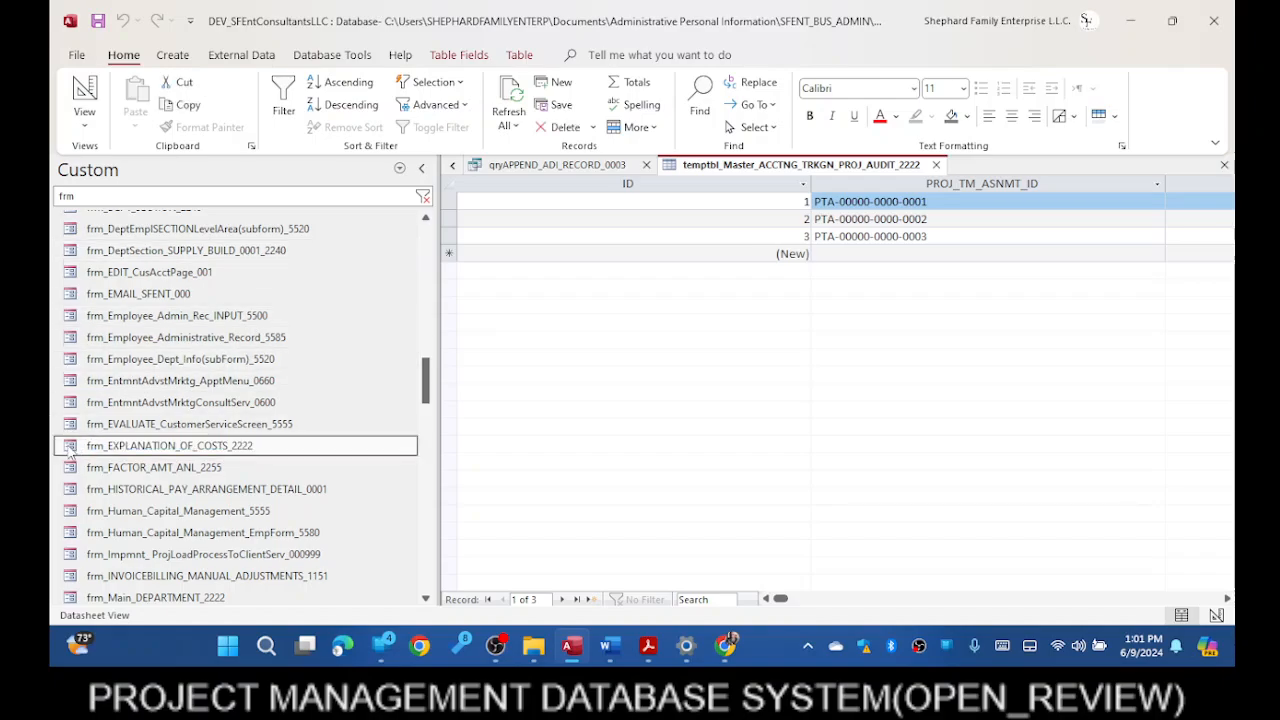
- Switch to the Word meeting notes and start a numbered list with 1) on a new line below the 09 June 2024 entry
{"action": "left_click", "coordinate": [1130, 20]}
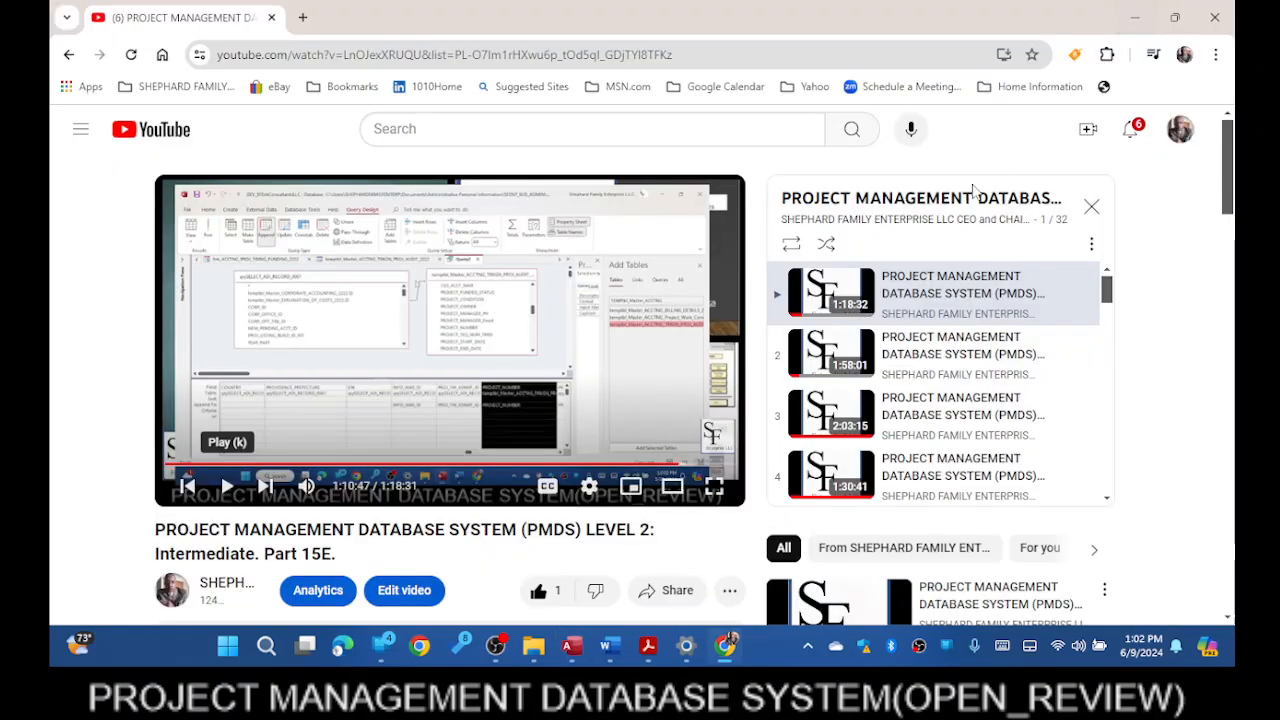
{"action": "left_click", "coordinate": [1134, 24]}
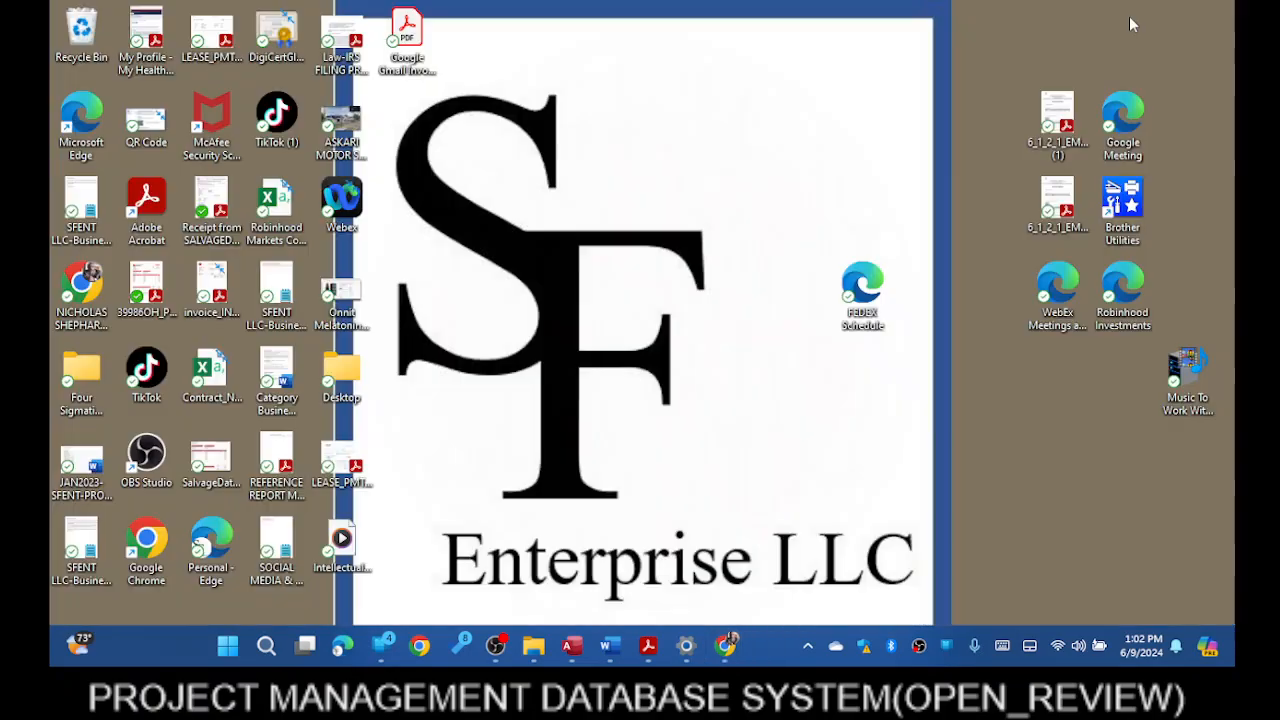
{"action": "left_click", "coordinate": [609, 647]}
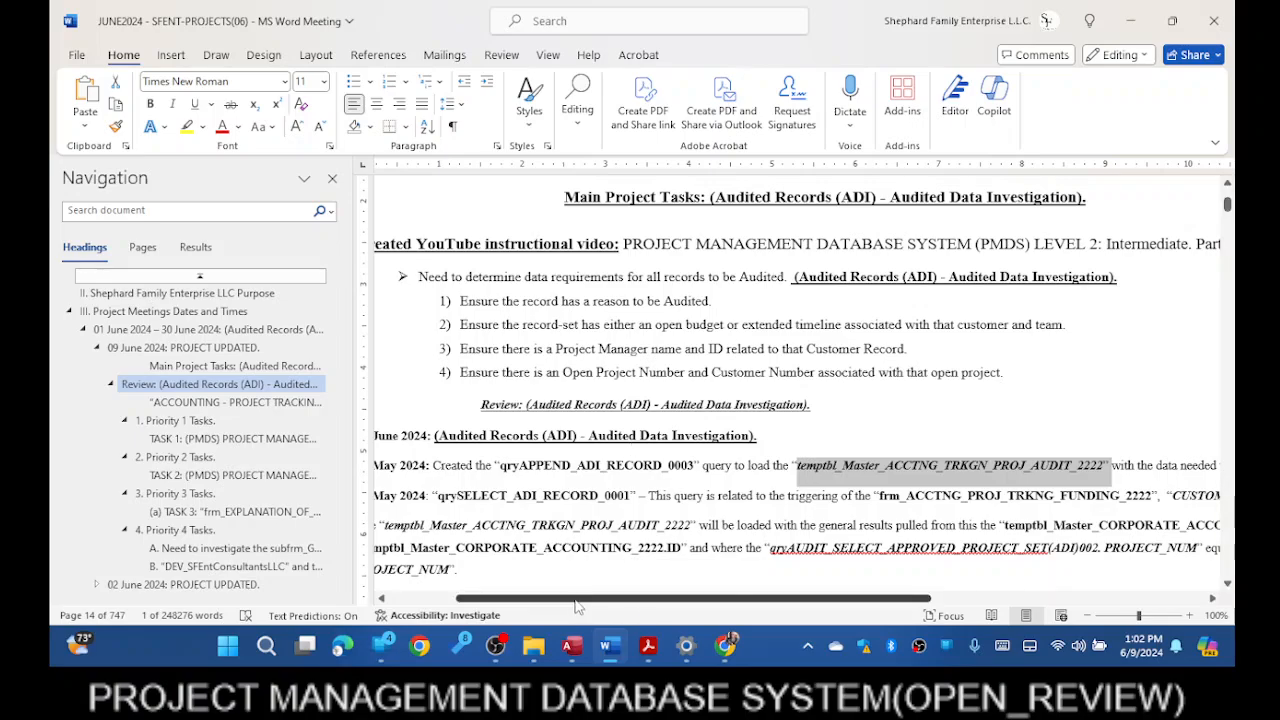
{"action": "left_click_drag", "start_coordinate": [575, 598], "coordinate": [446, 600]}
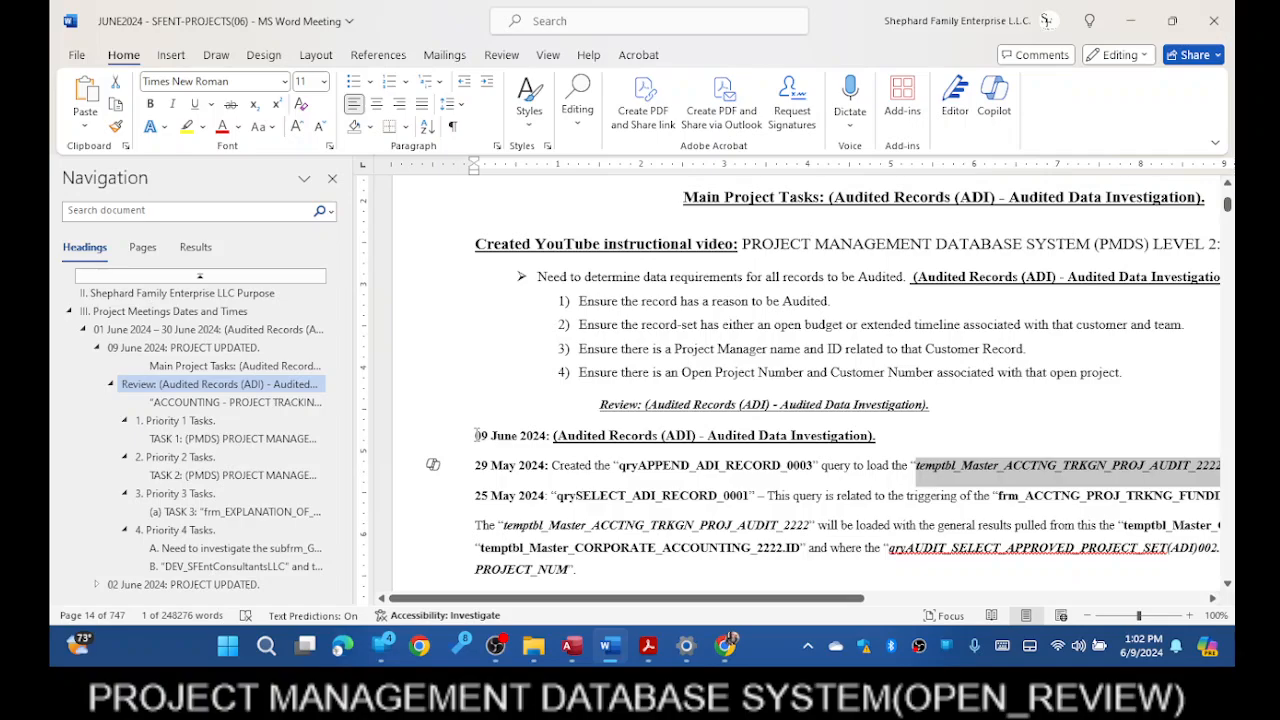
{"action": "left_click", "coordinate": [908, 431]}
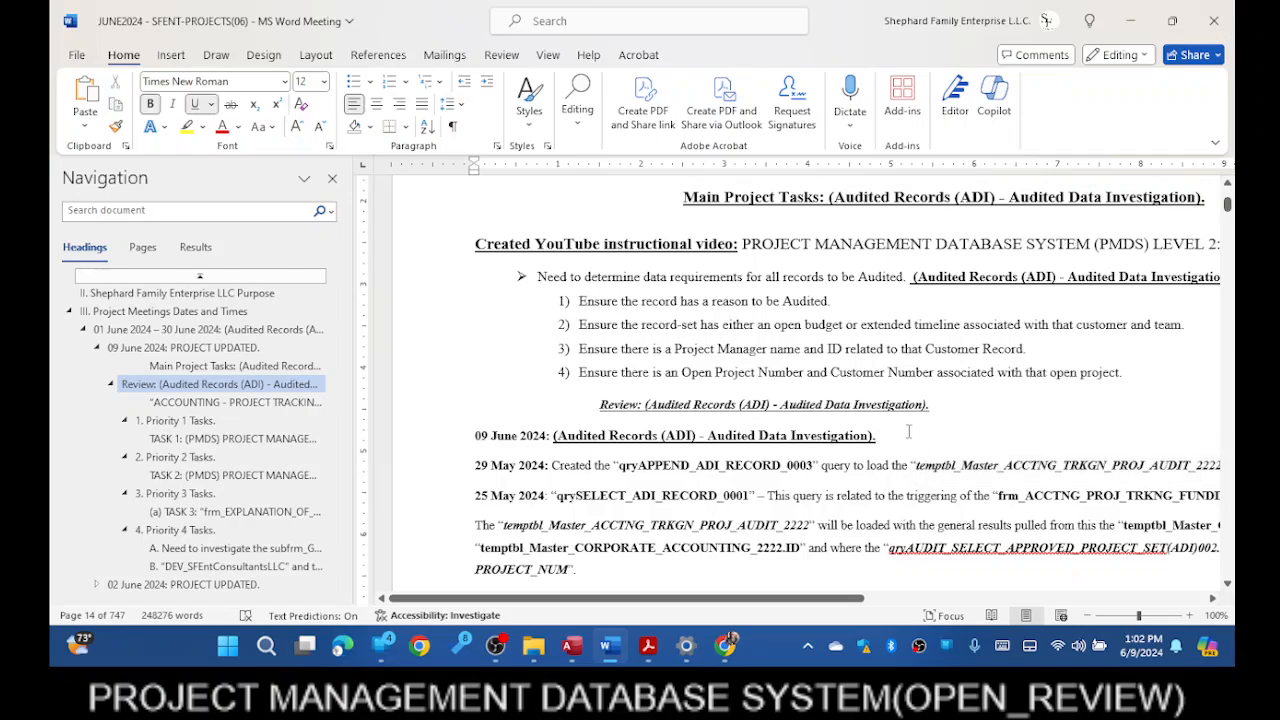
{"action": "key", "text": "Return"}
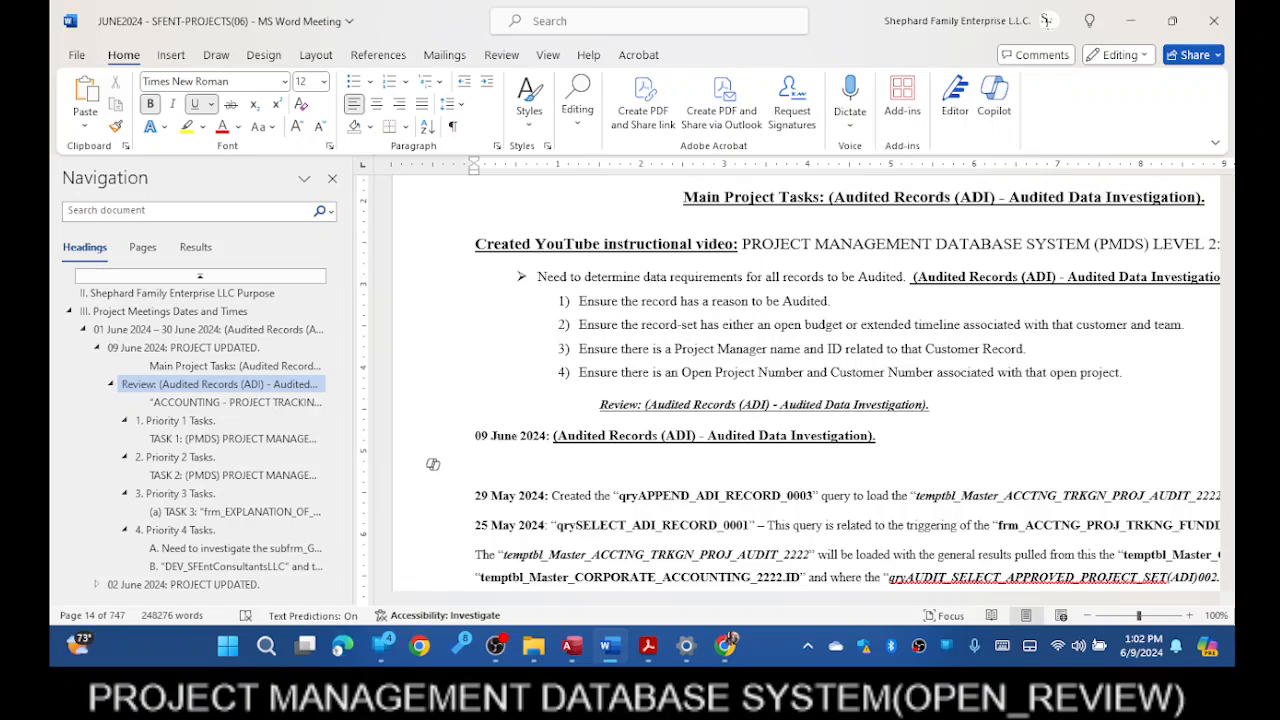
{"action": "type", "text": "1"}
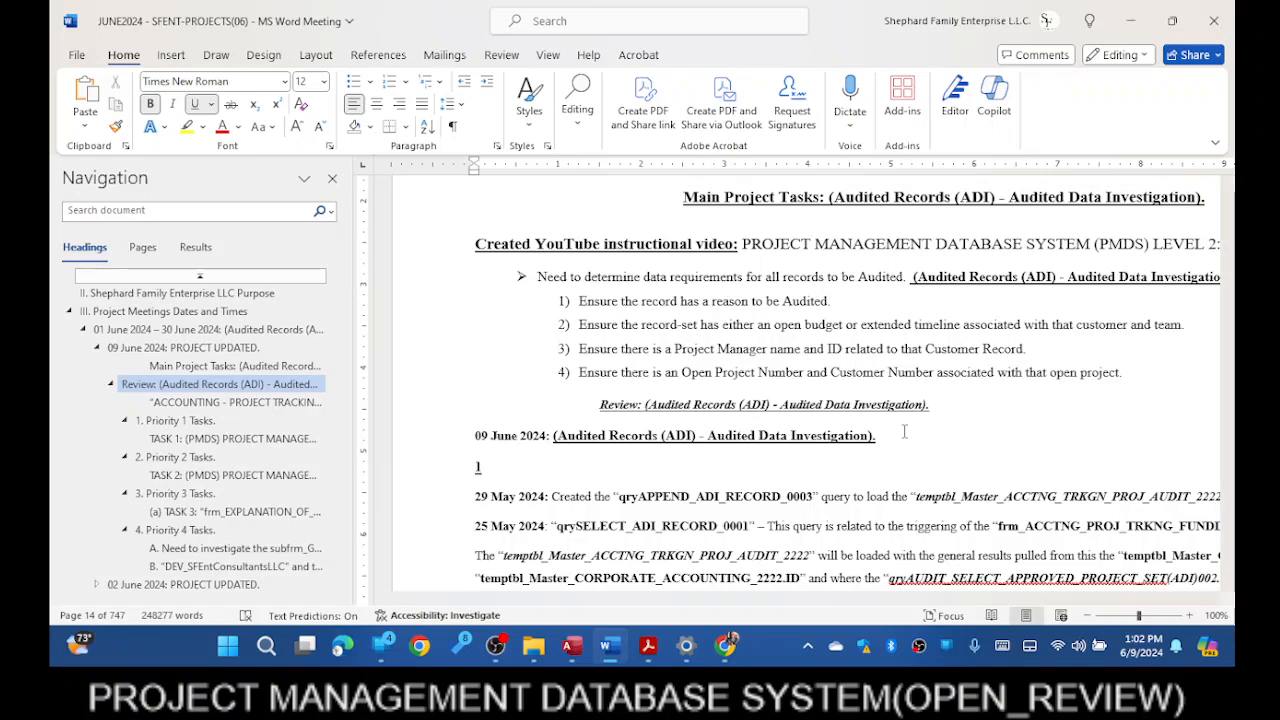
{"action": "type", "text": ")"}
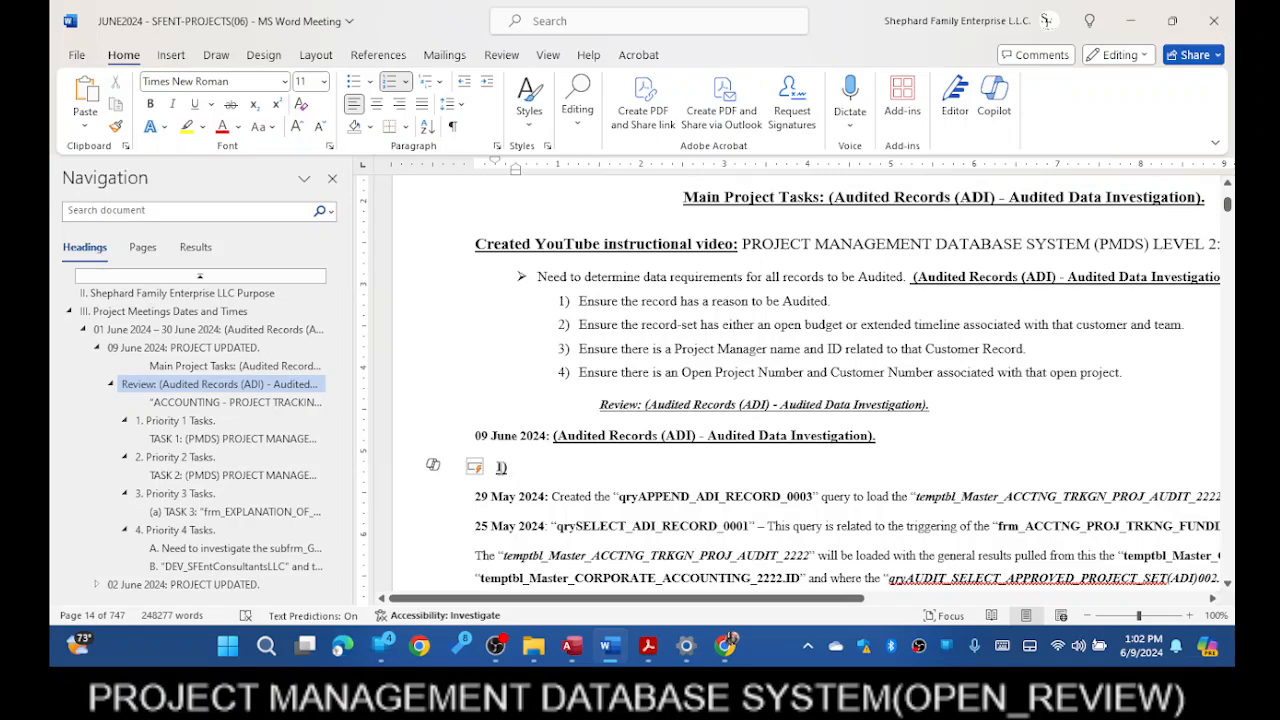
- Remove the bold and underline formatting from the new list number and place the cursor after it
{"action": "left_click", "coordinate": [501, 468]}
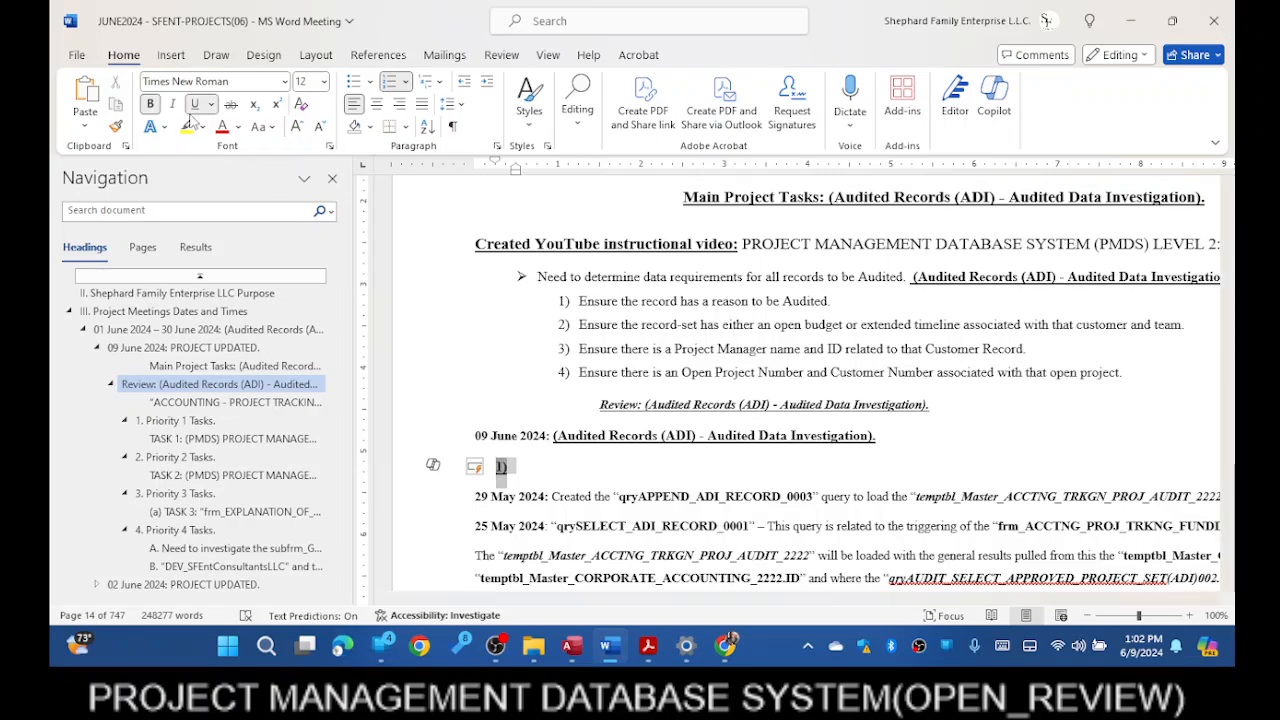
{"action": "left_click", "coordinate": [150, 106]}
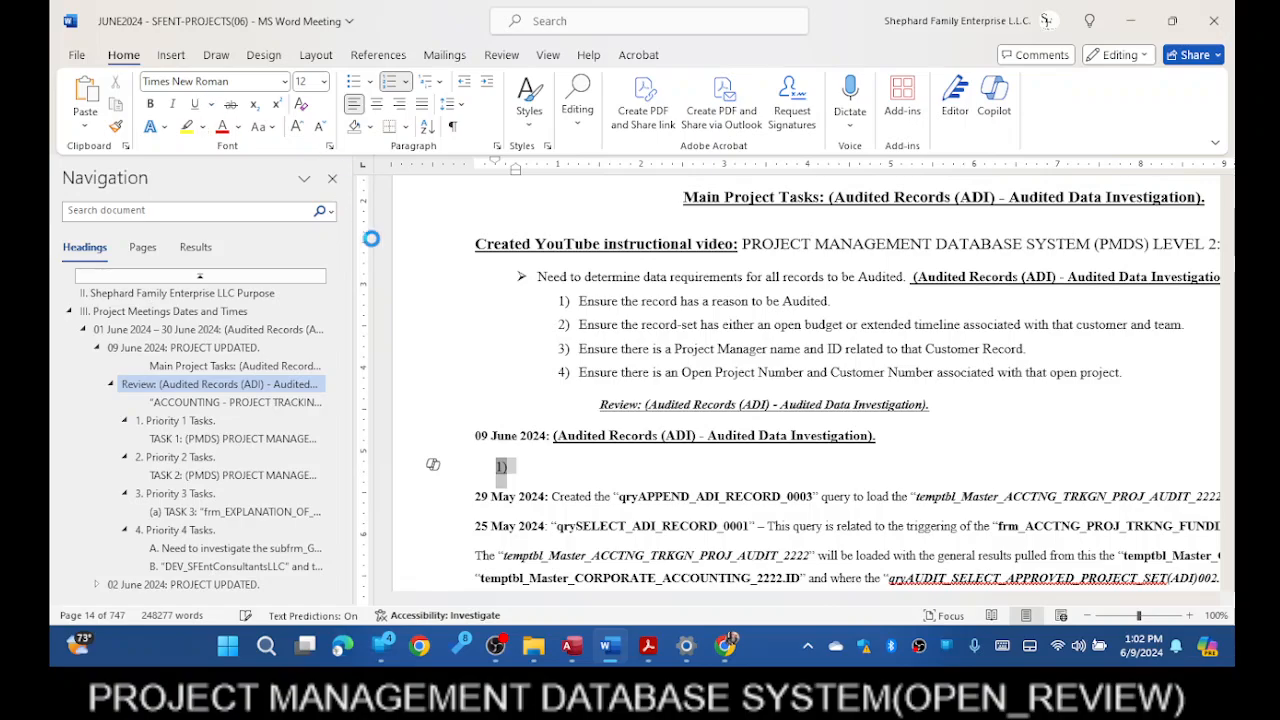
{"action": "left_click", "coordinate": [534, 466]}
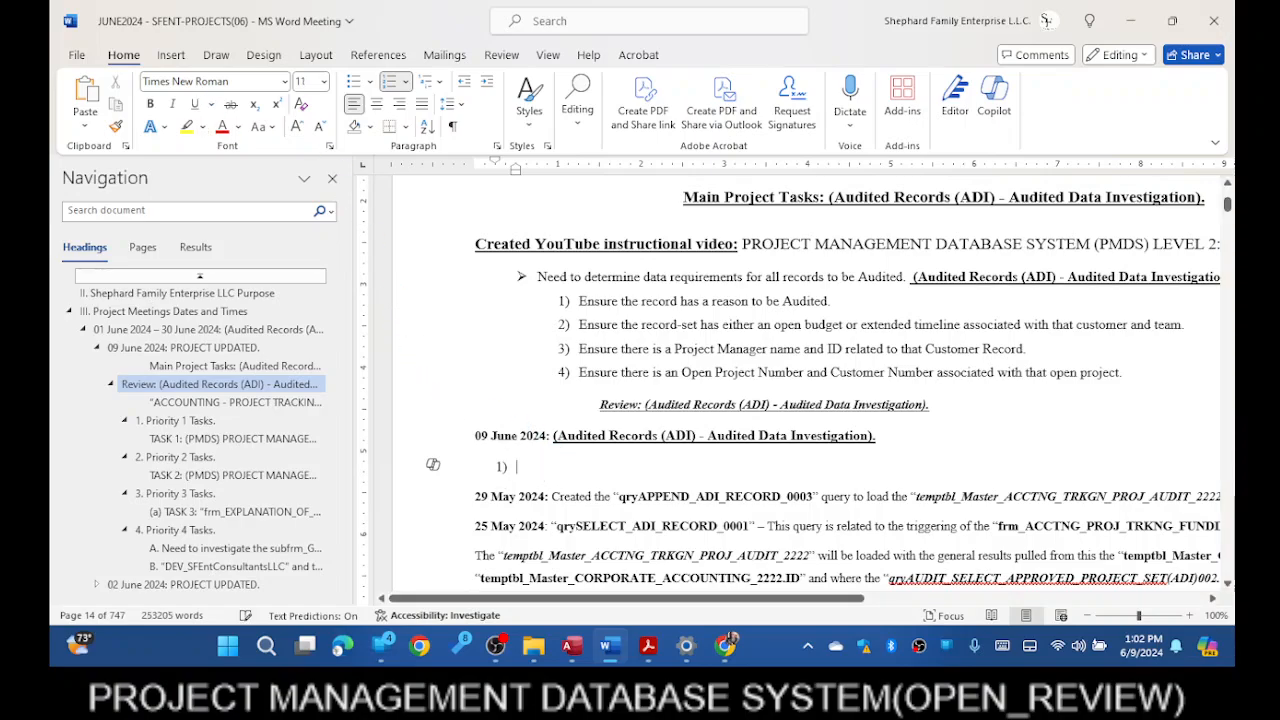
- Write "Need to investigate the “frm_EXPLANATION_OF_COSTS_2222”" as list item 1, inserting the copied form name between the quotation marks
{"action": "type", "text": "Need to in"}
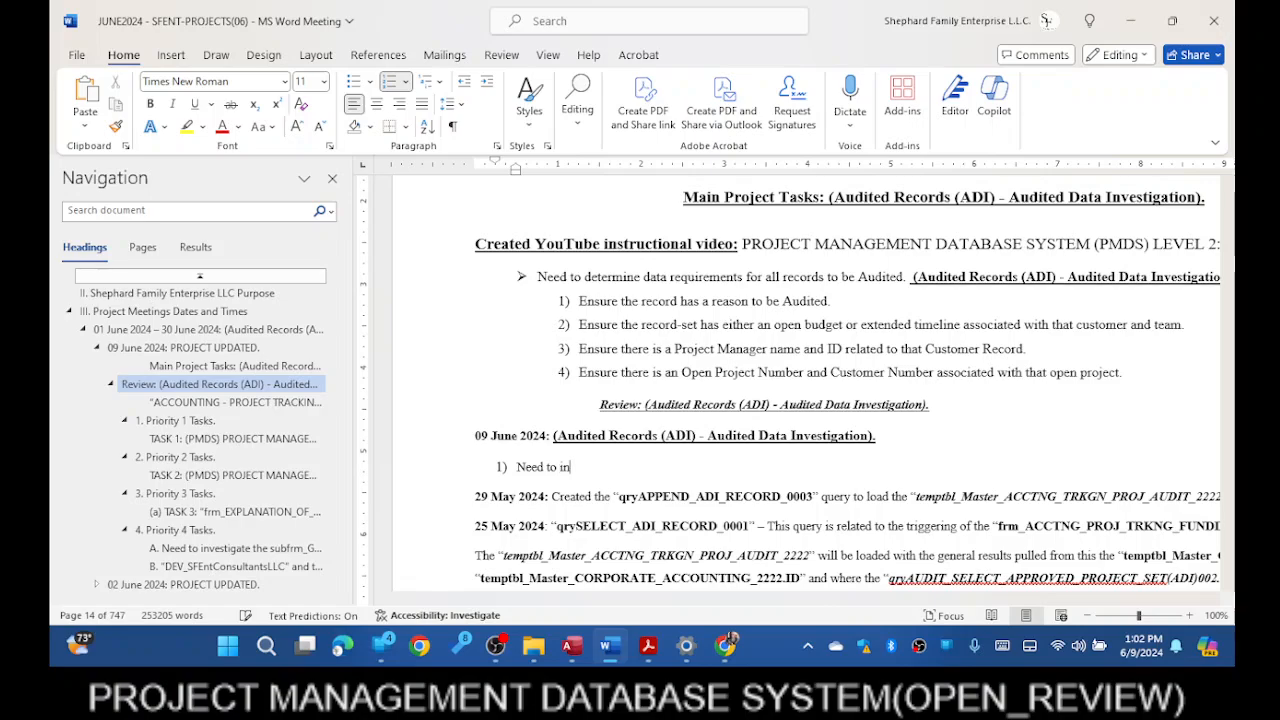
{"action": "type", "text": "vestigate the"}
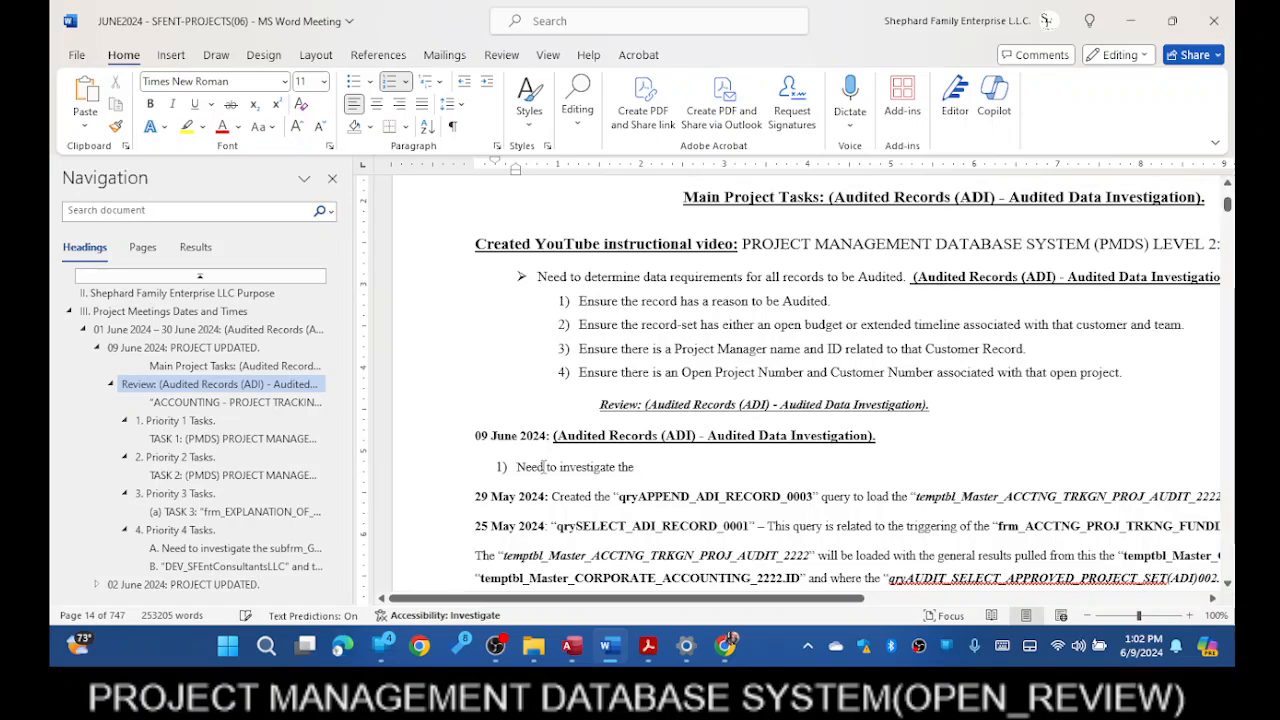
{"action": "type", "text": " \"\""}
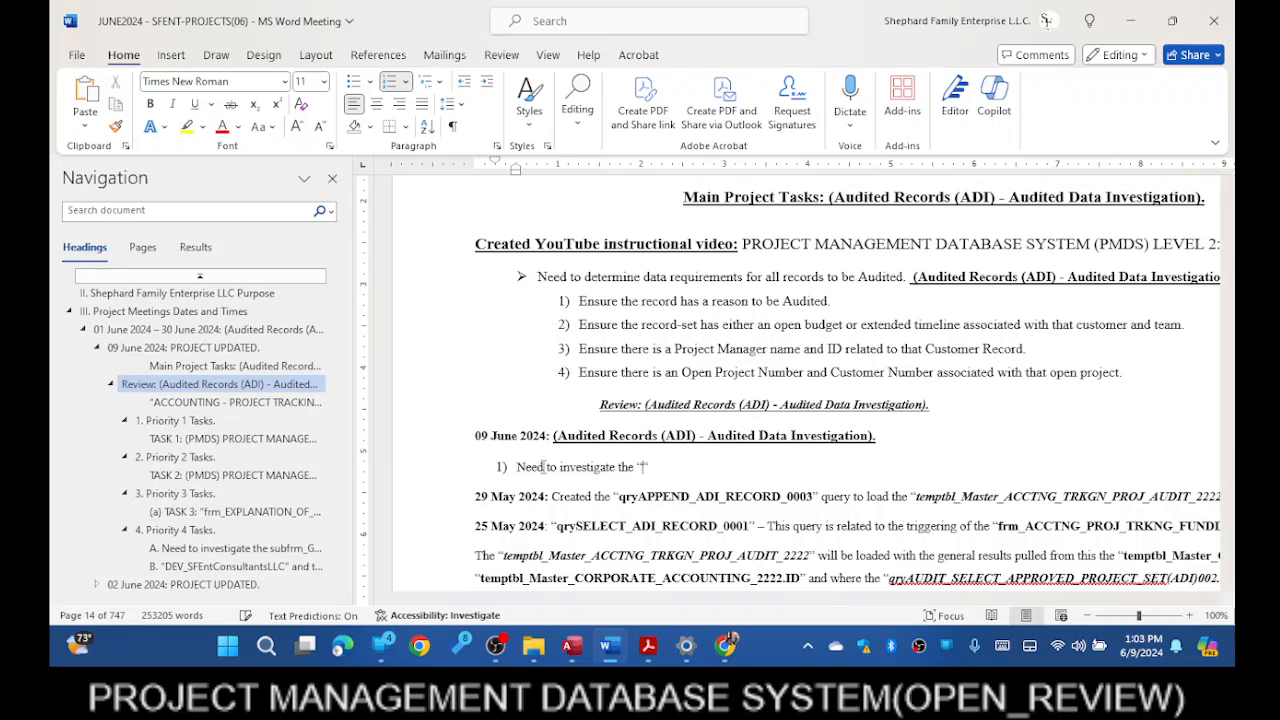
{"action": "key", "text": "ctrl+v"}
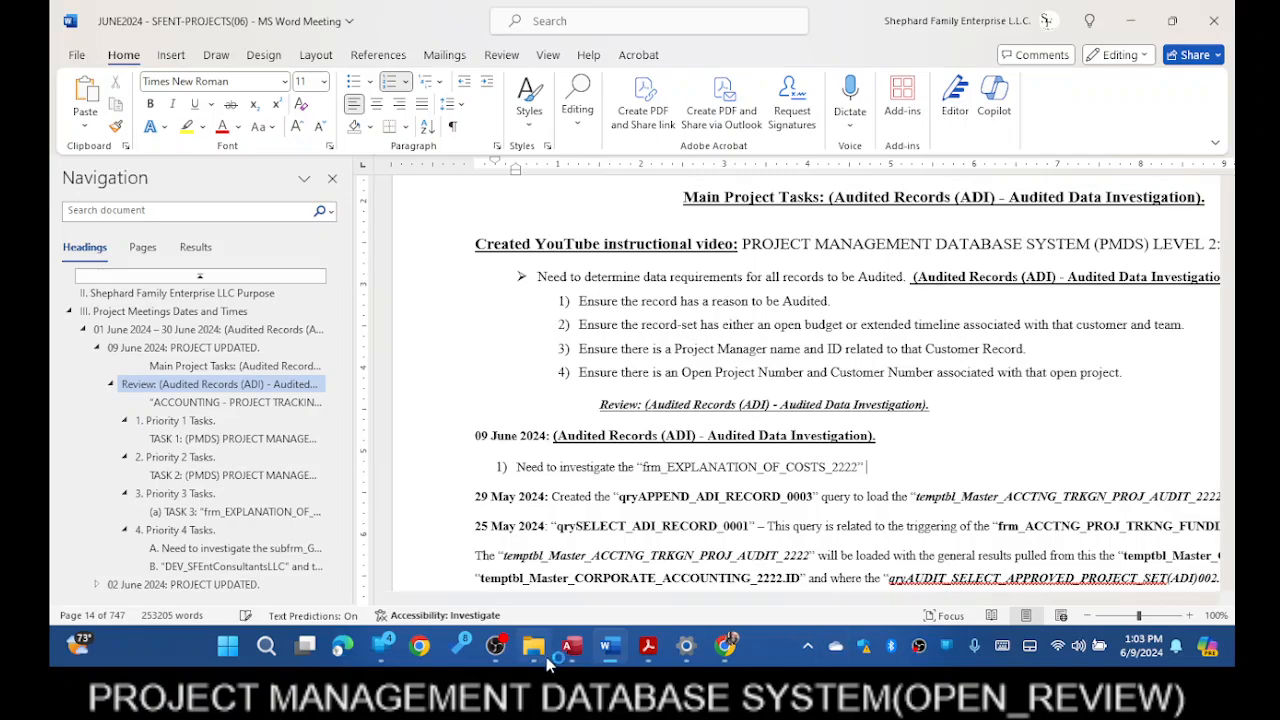
- Switch to Access, open frm_EXPLANATION_OF_COSTS_2222 in Design View and show its data properties with the full Record Source name readable
{"action": "left_click", "coordinate": [588, 655]}
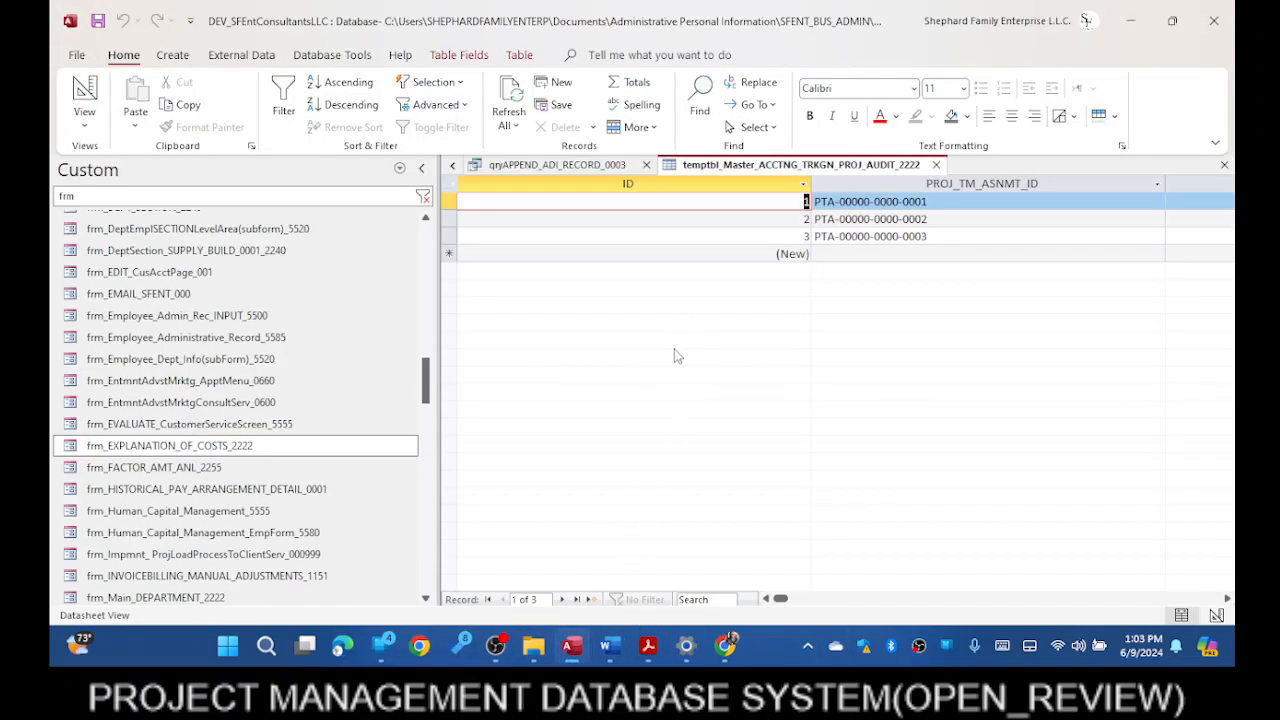
{"action": "right_click", "coordinate": [255, 450]}
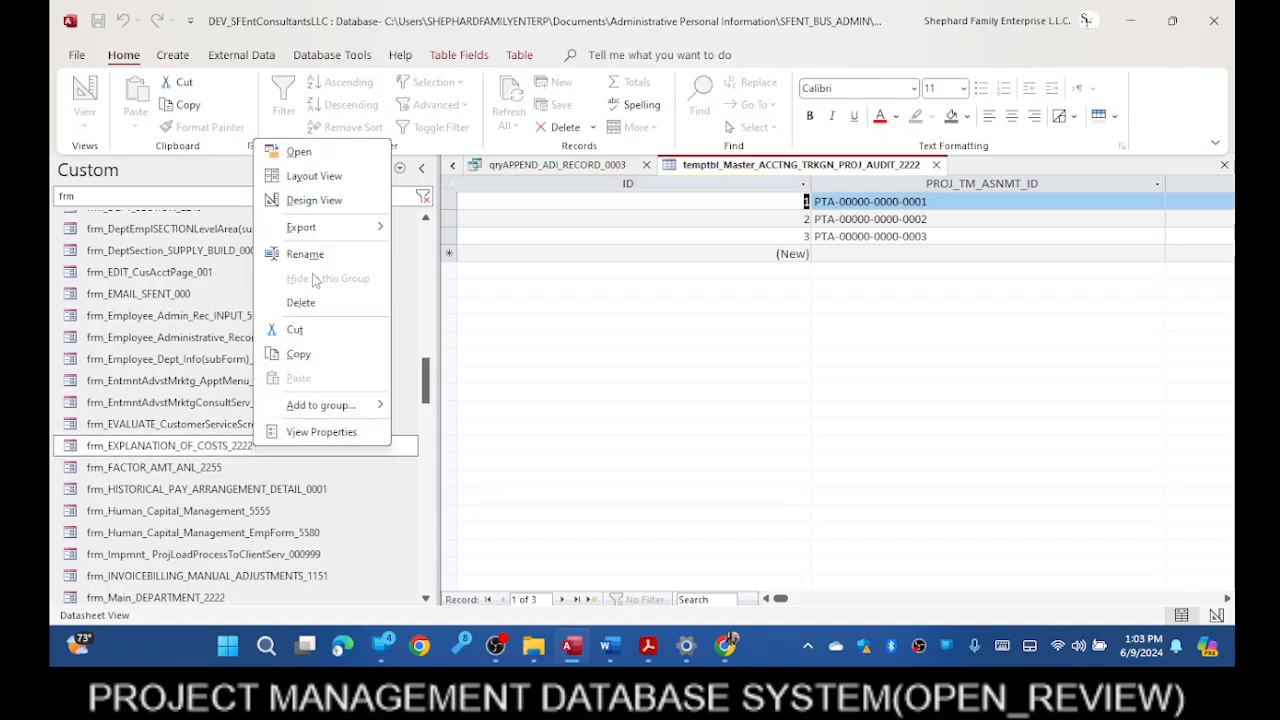
{"action": "left_click", "coordinate": [322, 202]}
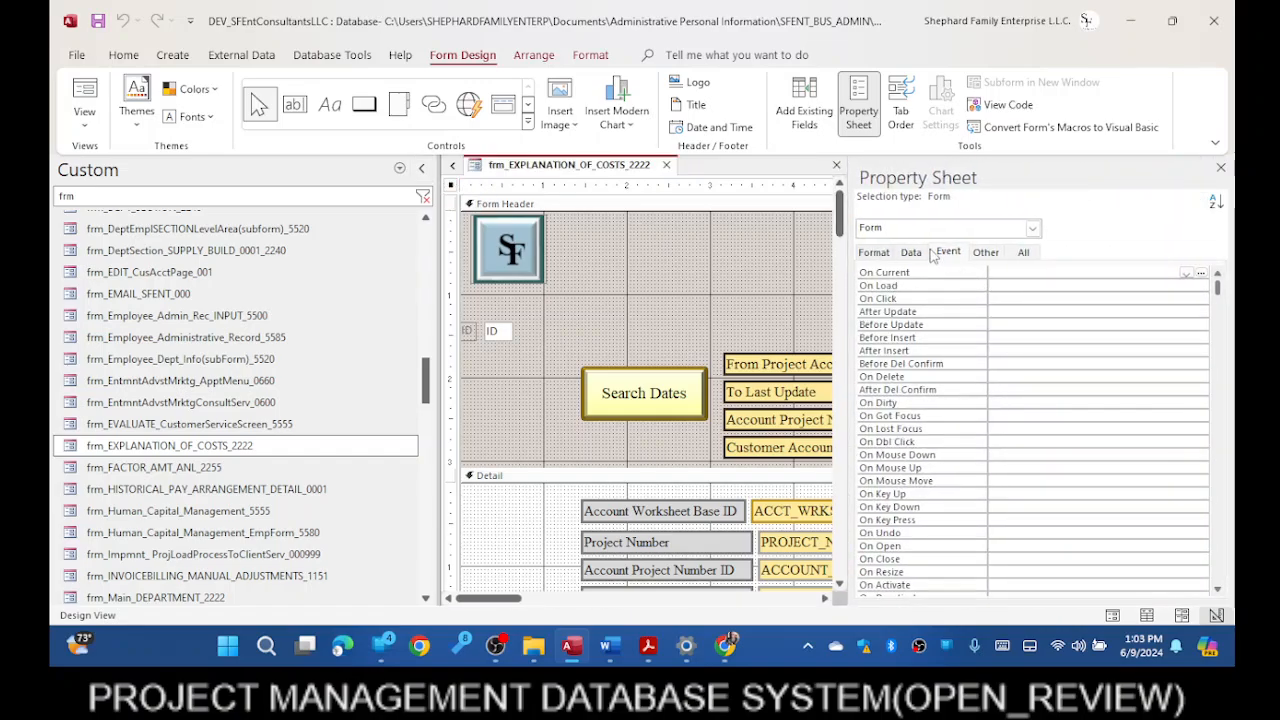
{"action": "left_click", "coordinate": [914, 253]}
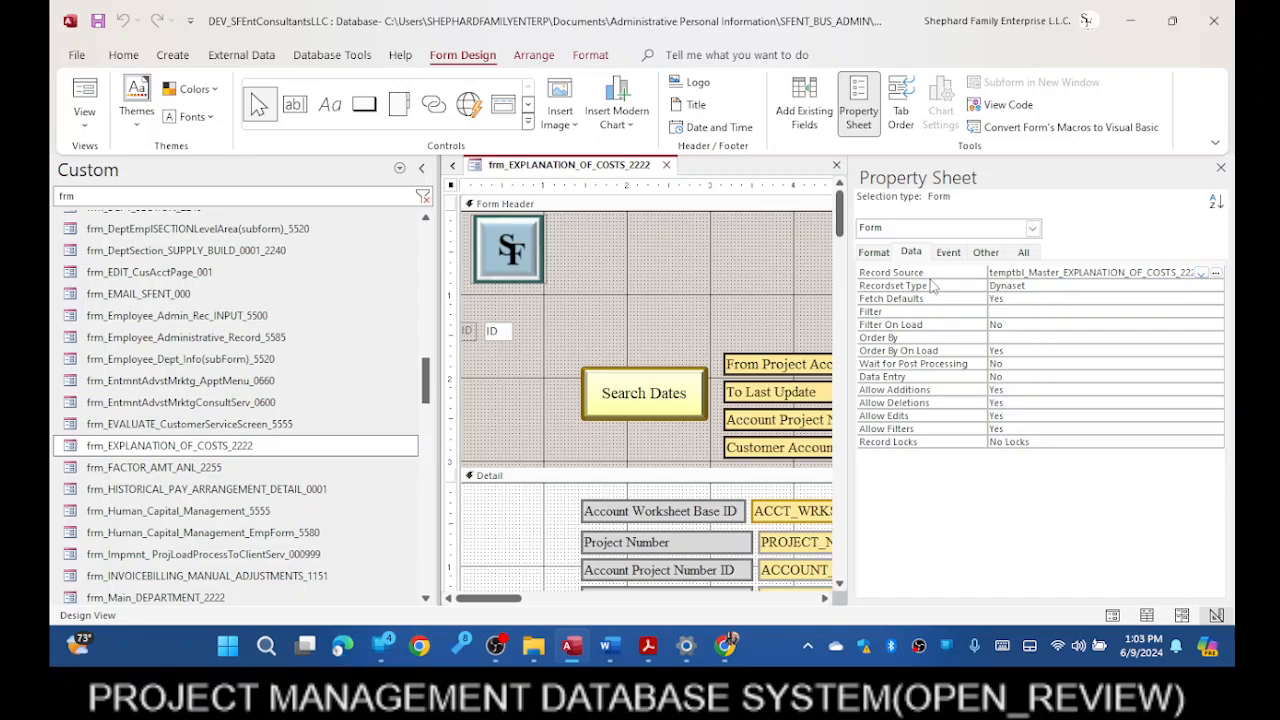
{"action": "left_click_drag", "start_coordinate": [846, 284], "coordinate": [618, 318]}
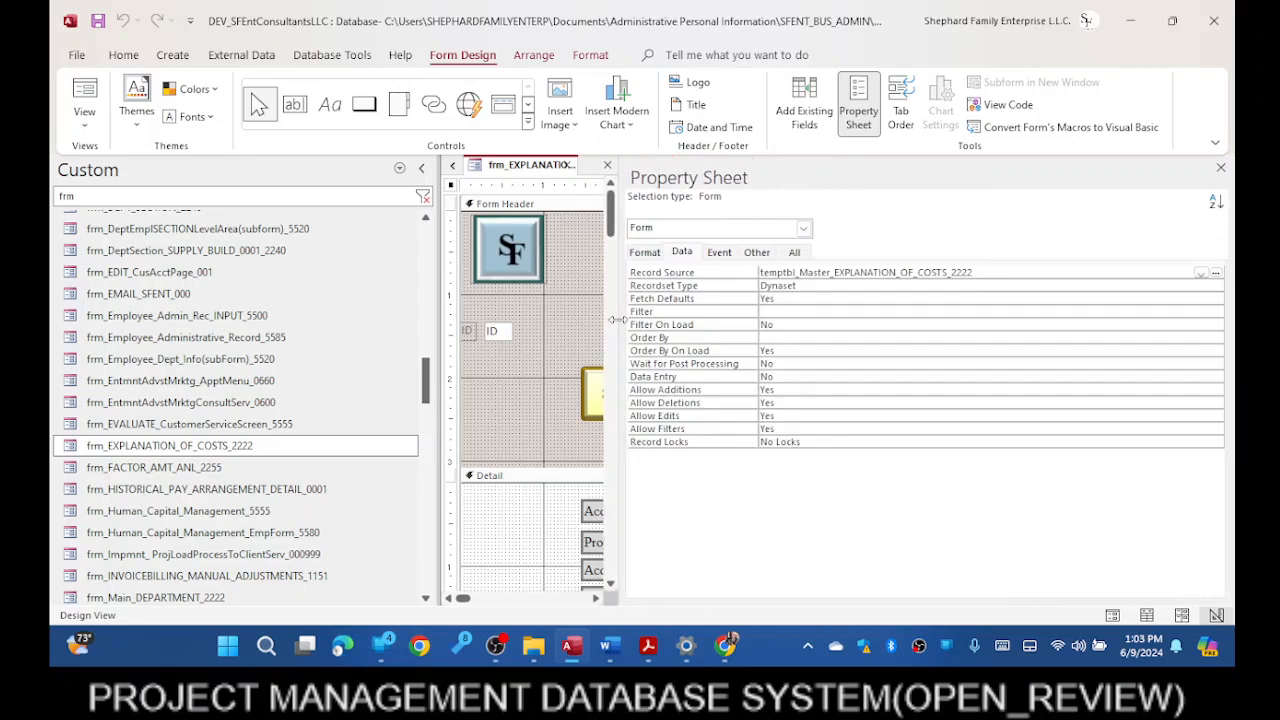
- Copy the form's Record Source name, temptbl_Master_EXPLANATION_OF_COSTS_2222, and narrow the property sheet again
{"action": "left_click", "coordinate": [982, 274]}
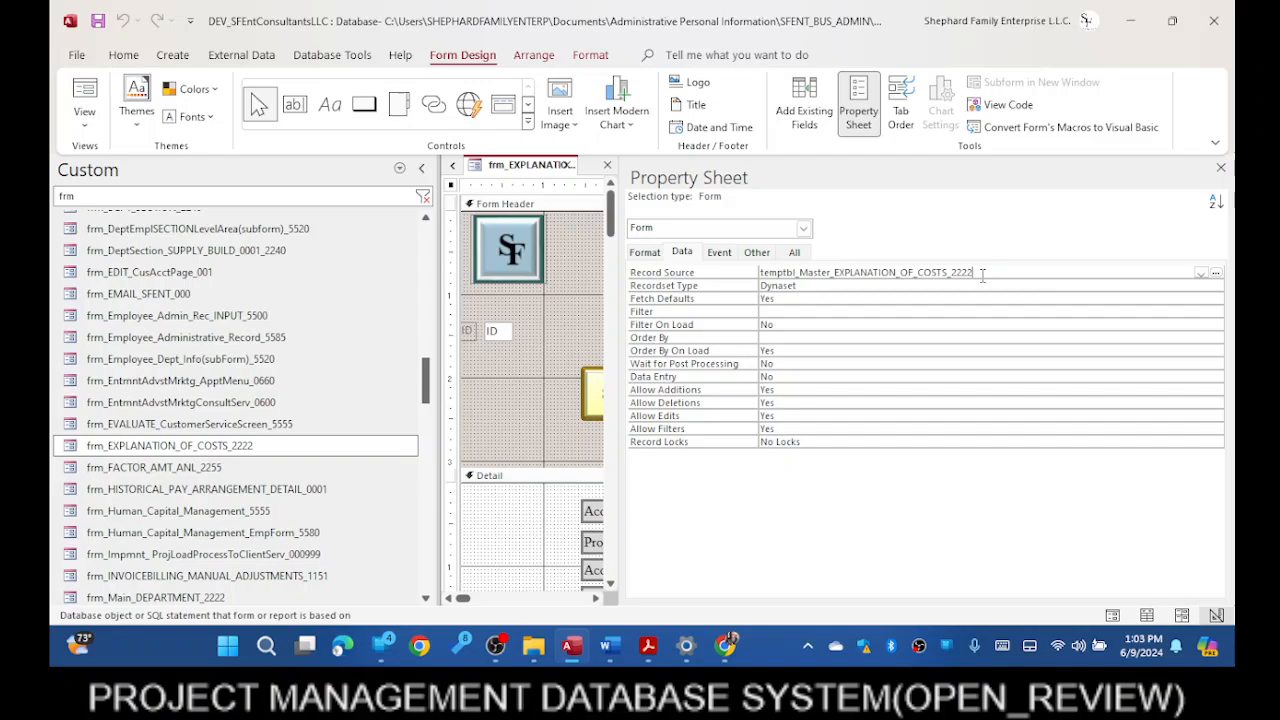
{"action": "left_click", "coordinate": [757, 272]}
{"action": "key", "text": "ctrl+c"}
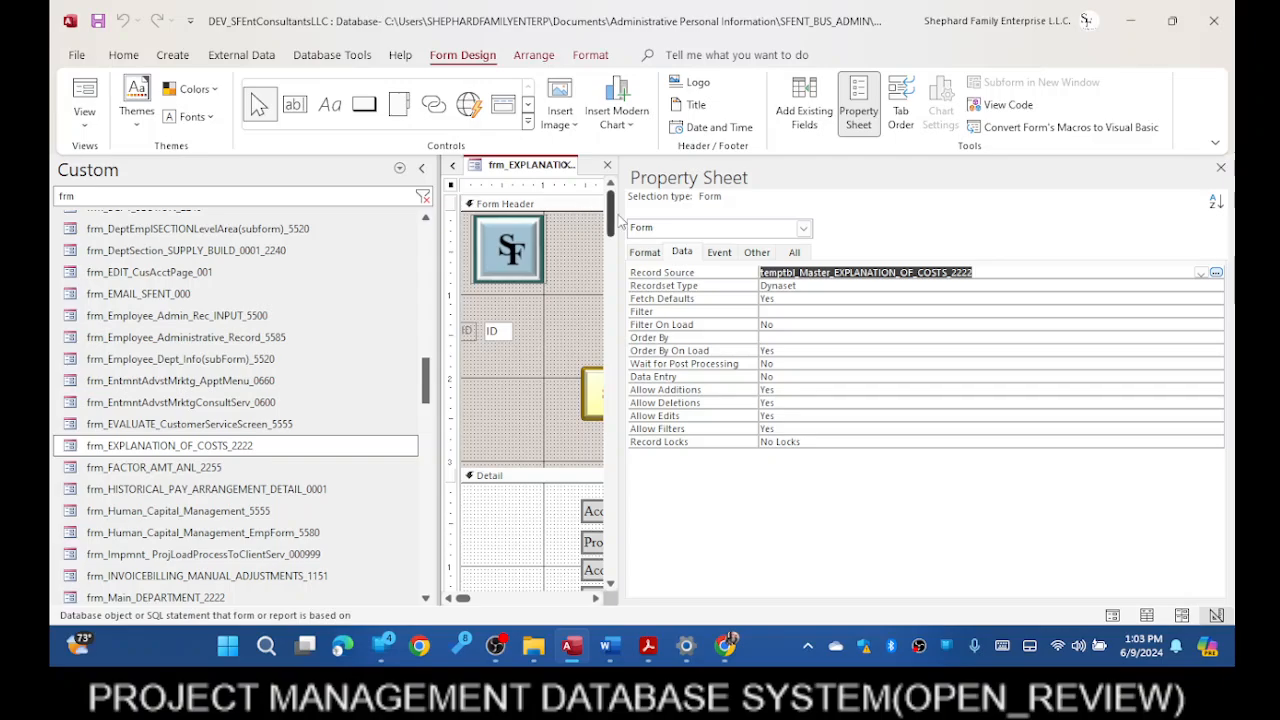
{"action": "left_click_drag", "start_coordinate": [620, 213], "coordinate": [985, 272]}
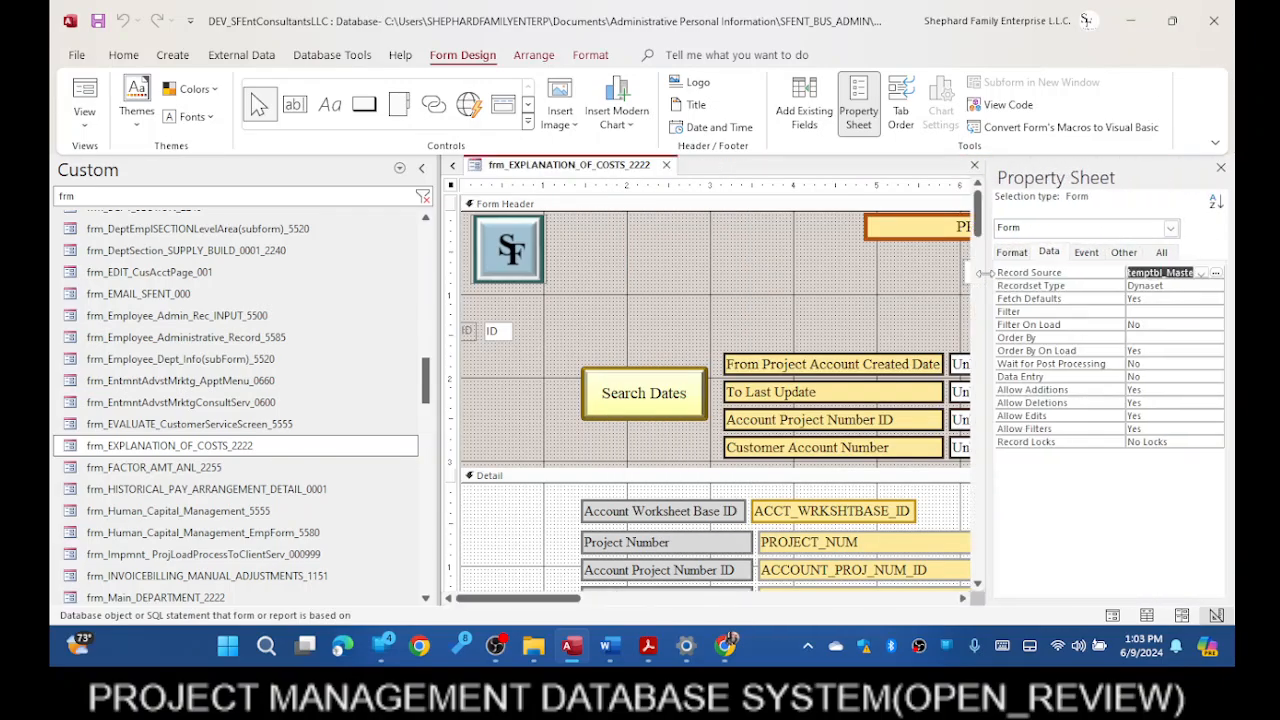
- Narrow the navigation pane to give the form design more room, and switch back to the Word meeting notes
{"action": "left_click", "coordinate": [968, 350]}
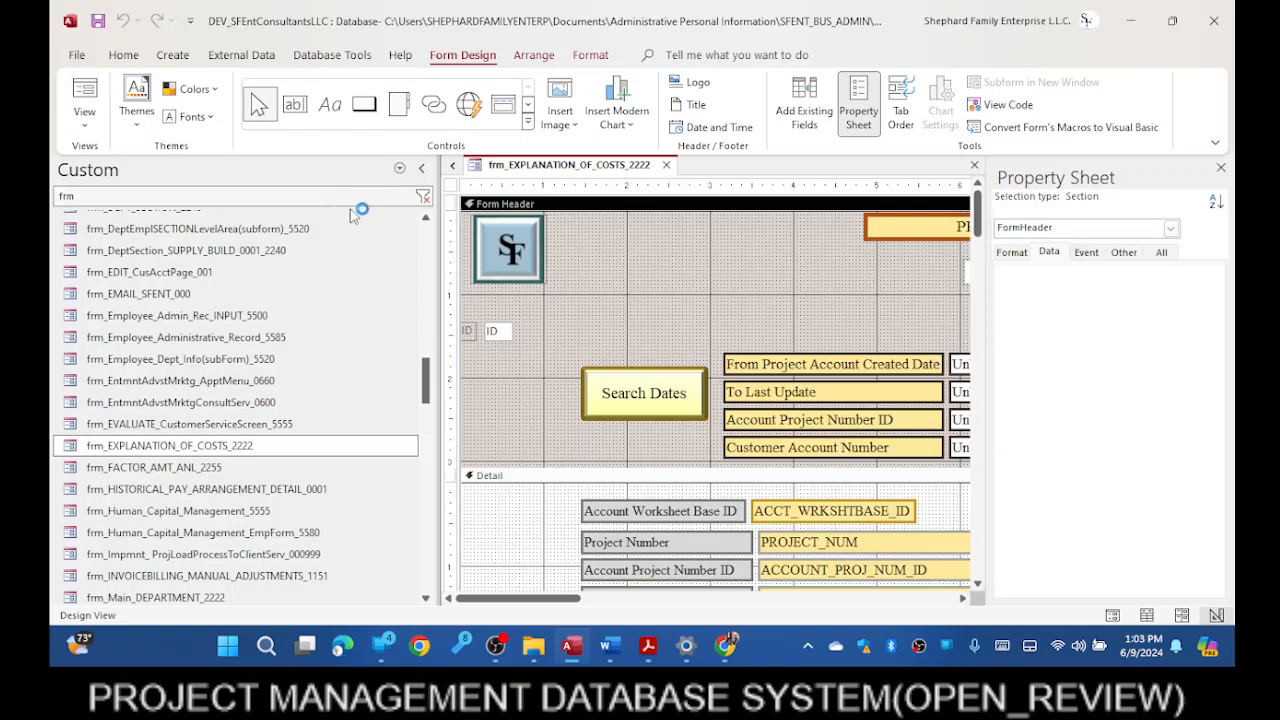
{"action": "left_click_drag", "start_coordinate": [435, 287], "coordinate": [368, 287]}
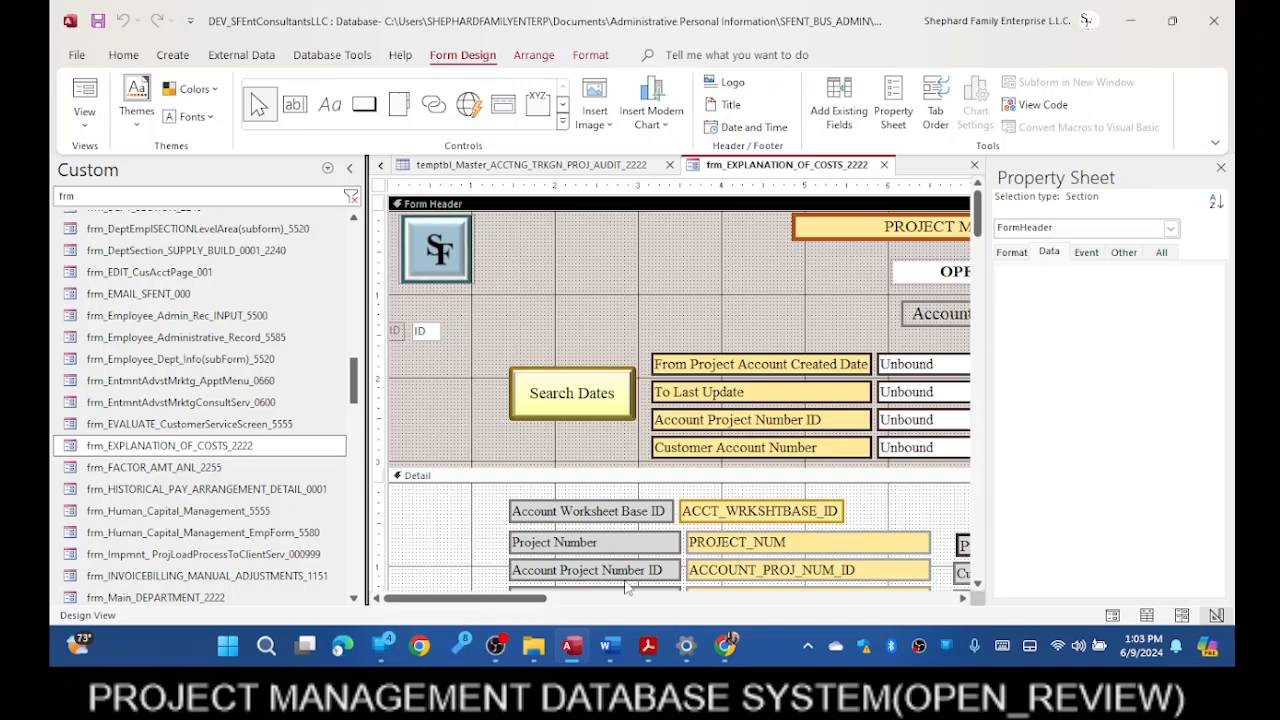
{"action": "left_click", "coordinate": [608, 647]}
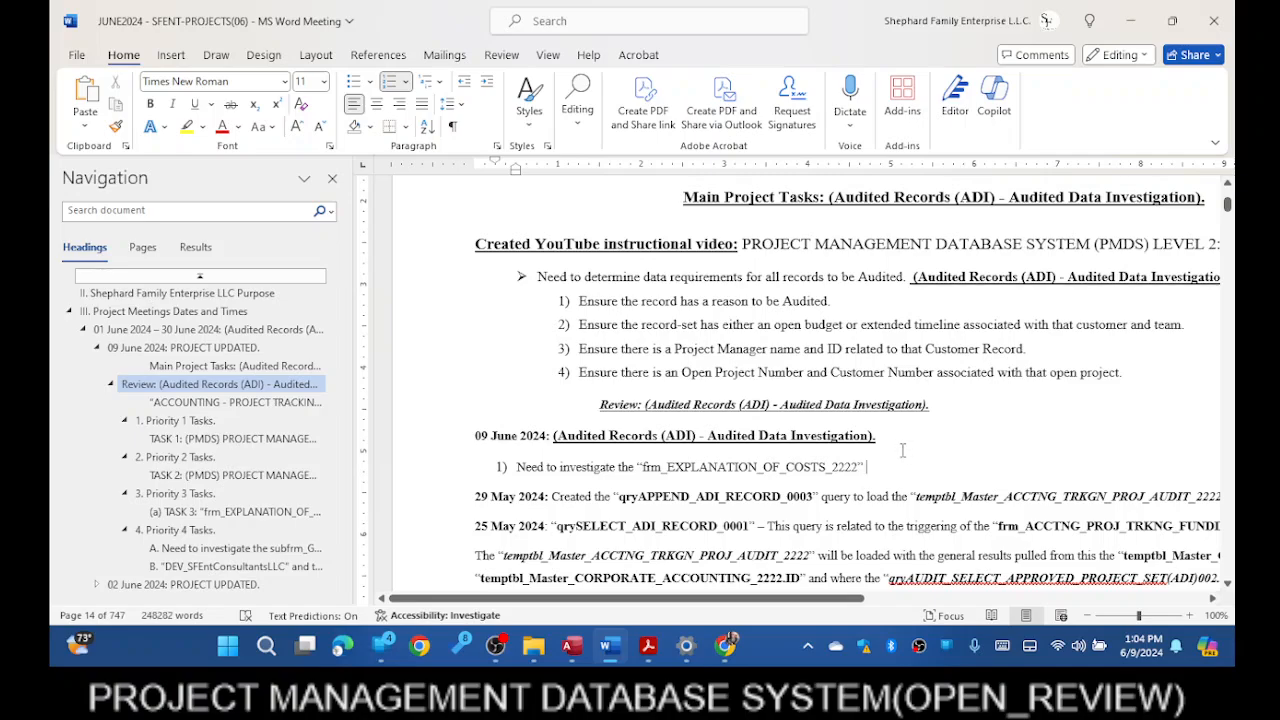
- Continue list item 1 with “associated with the “temptbl_Master_EXPLANATION_OF_COSTS_2222” table”, inserting the copied Record Source name between the quotation marks
{"action": "type", "text": "asso"}
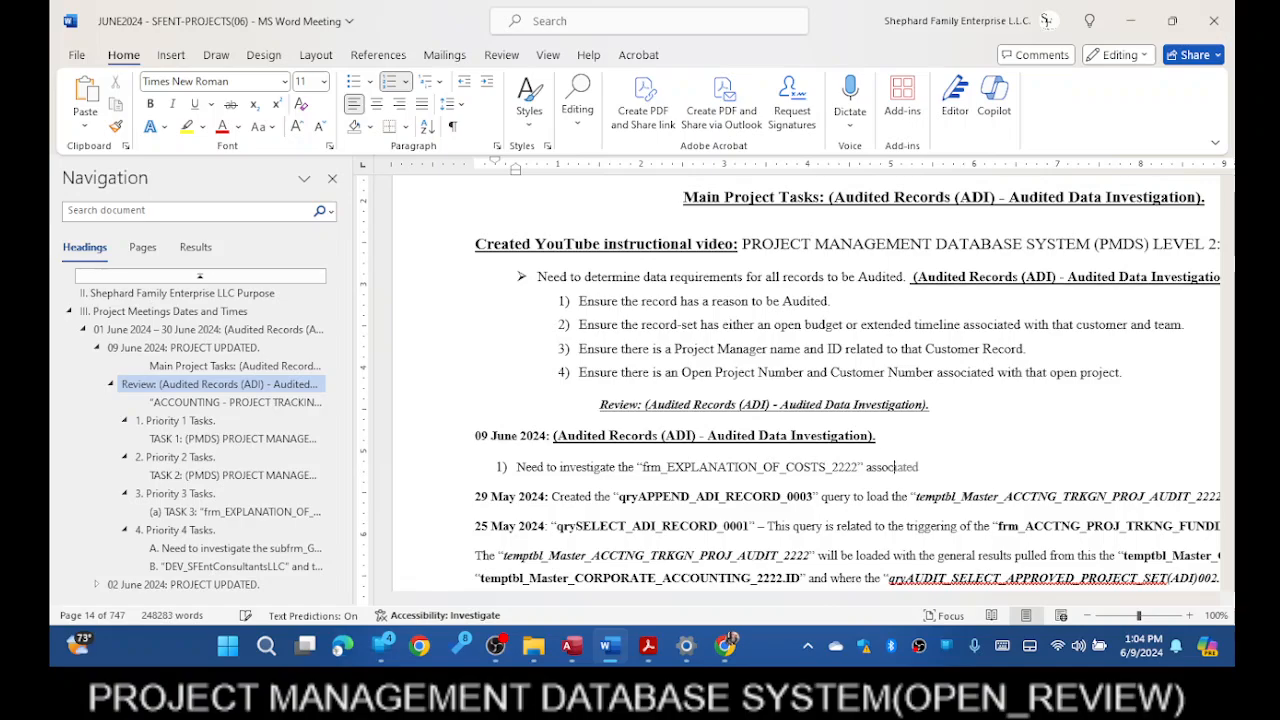
{"action": "type", "text": "c"}
{"action": "key", "text": "Tab"}
{"action": "type", "text": "with the "}
{"action": "type", "text": "\""}
{"action": "key", "text": "ctrl+v"}
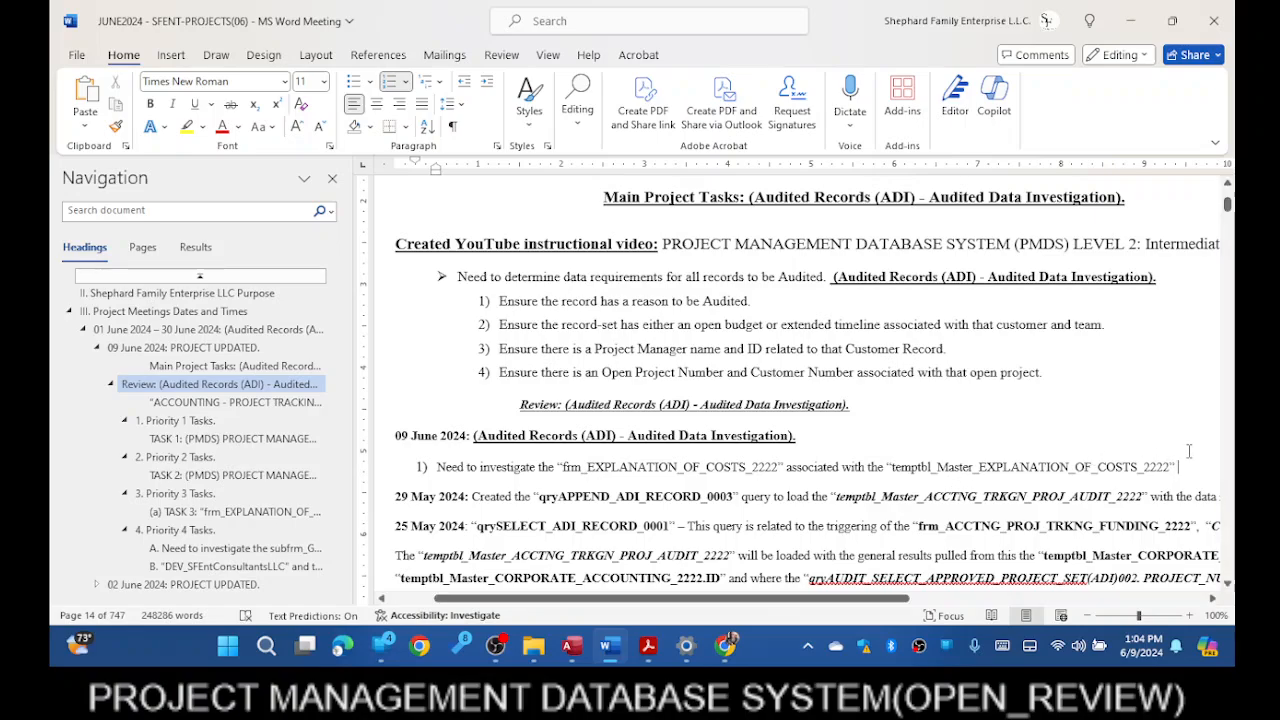
{"action": "type", "text": "table"}
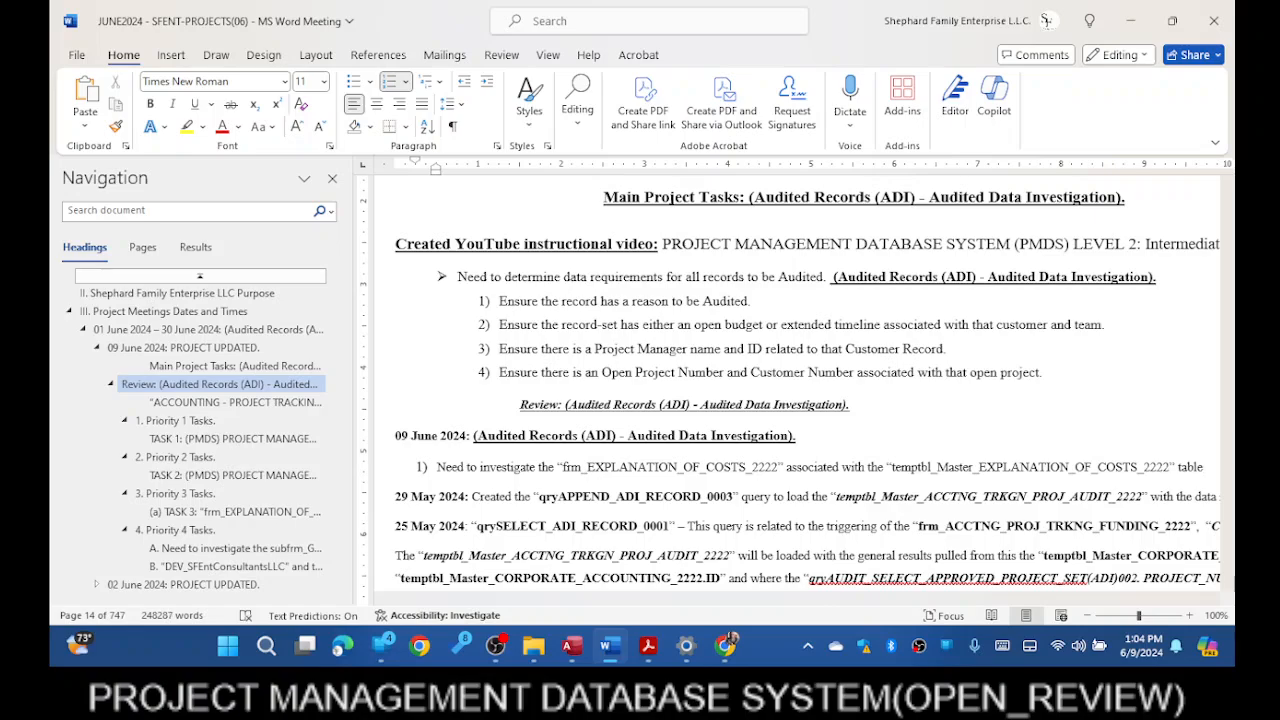
- Insert “form that is” before “associated” in list item 1 and end the sentence with a period
{"action": "left_click", "coordinate": [786, 466]}
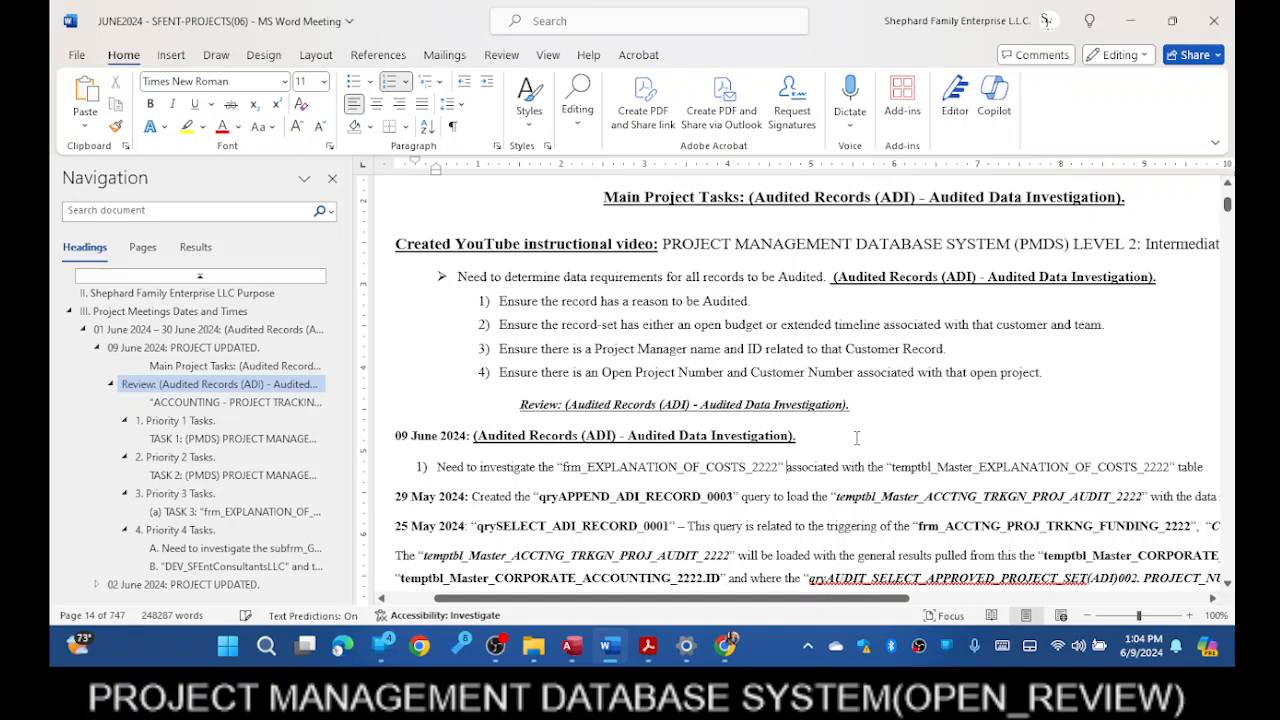
{"action": "type", "text": "fo"}
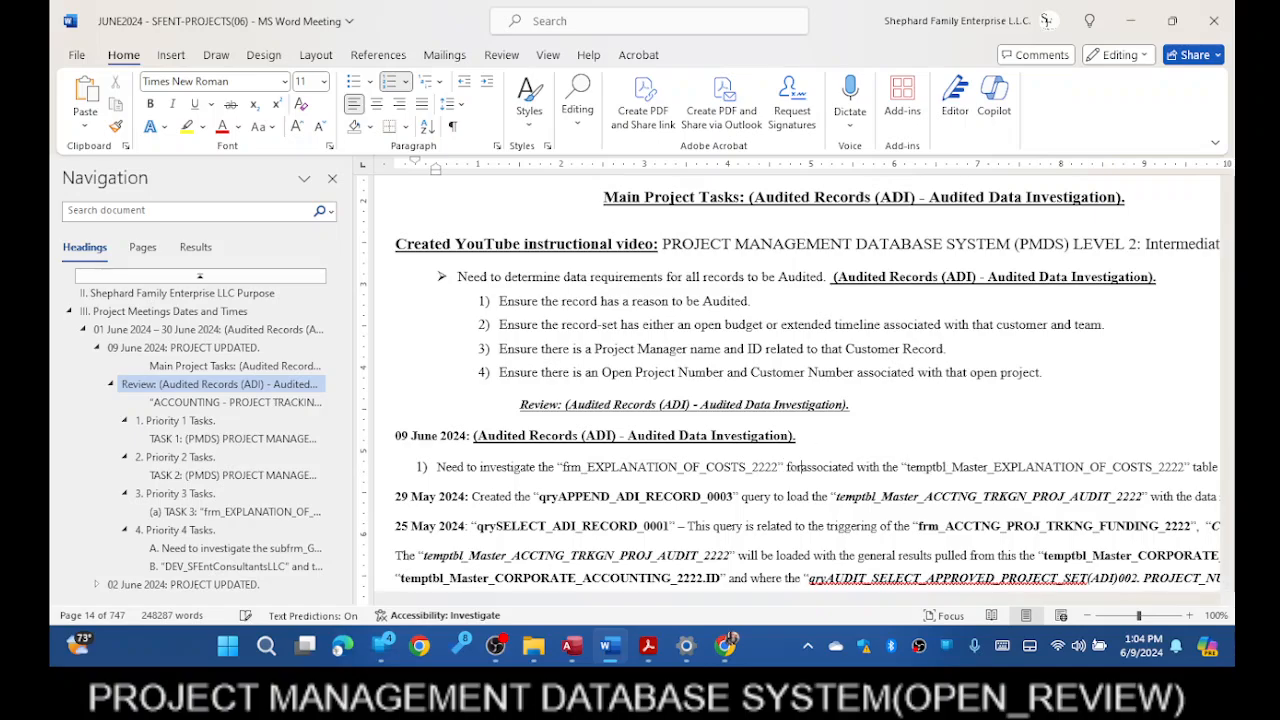
{"action": "type", "text": "rm that is"}
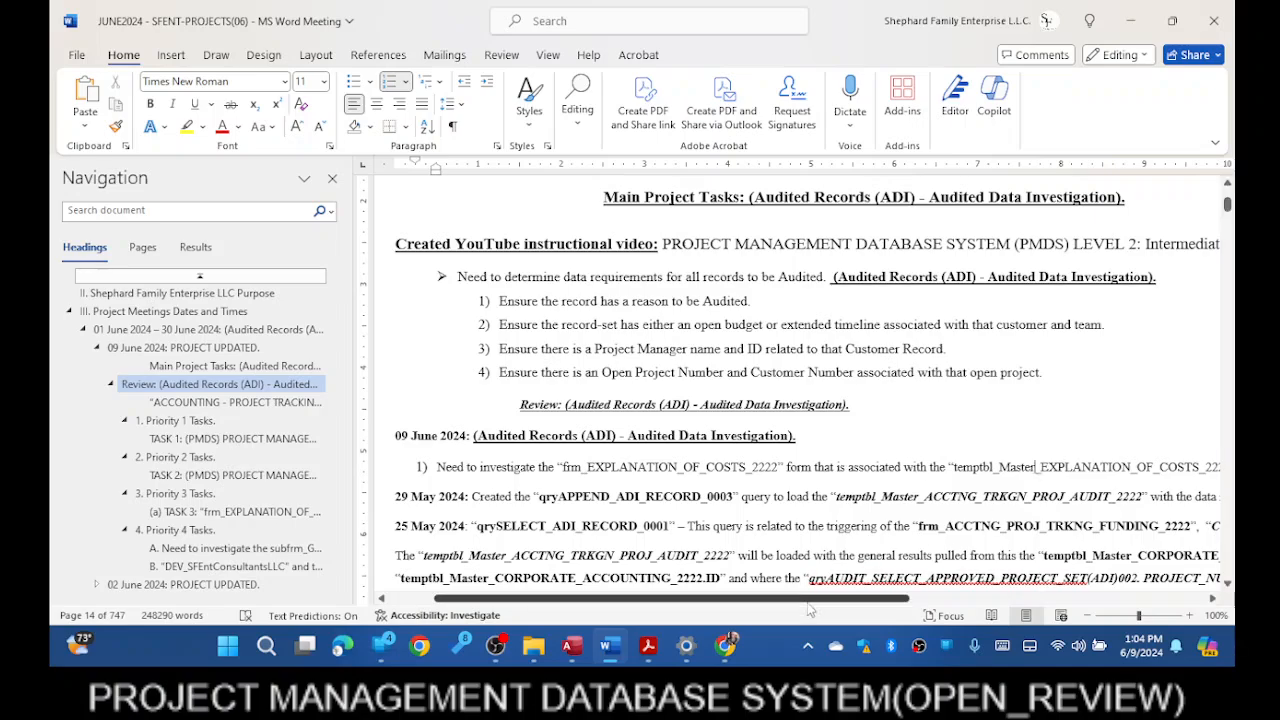
{"action": "scroll", "coordinate": [810, 605], "scroll_direction": "right", "scroll_amount": 5}
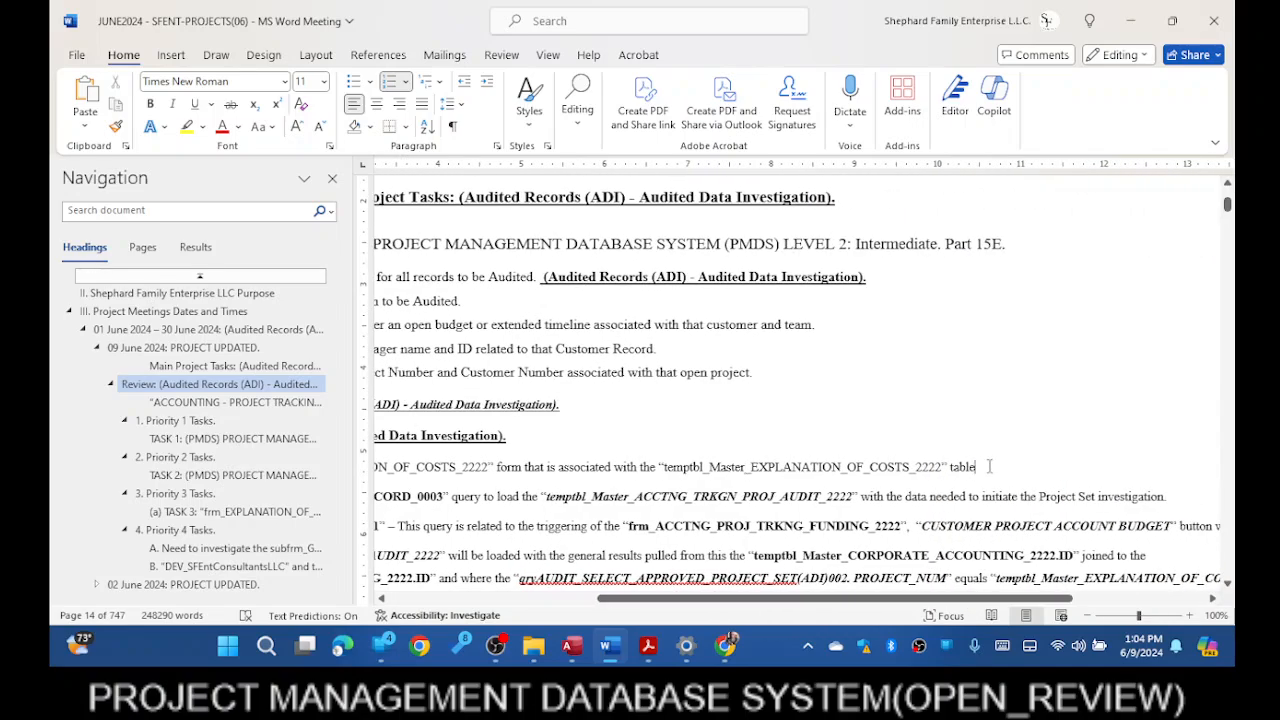
{"action": "type", "text": "."}
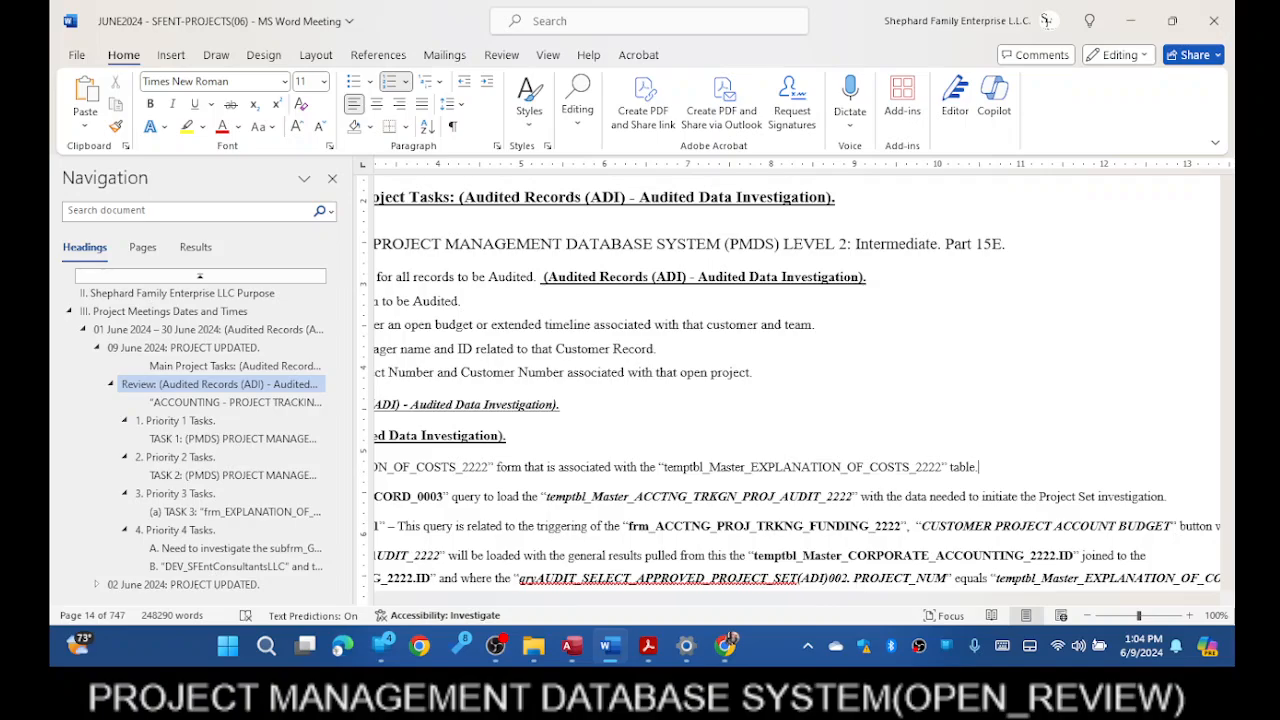
{"action": "left_click", "coordinate": [494, 650]}
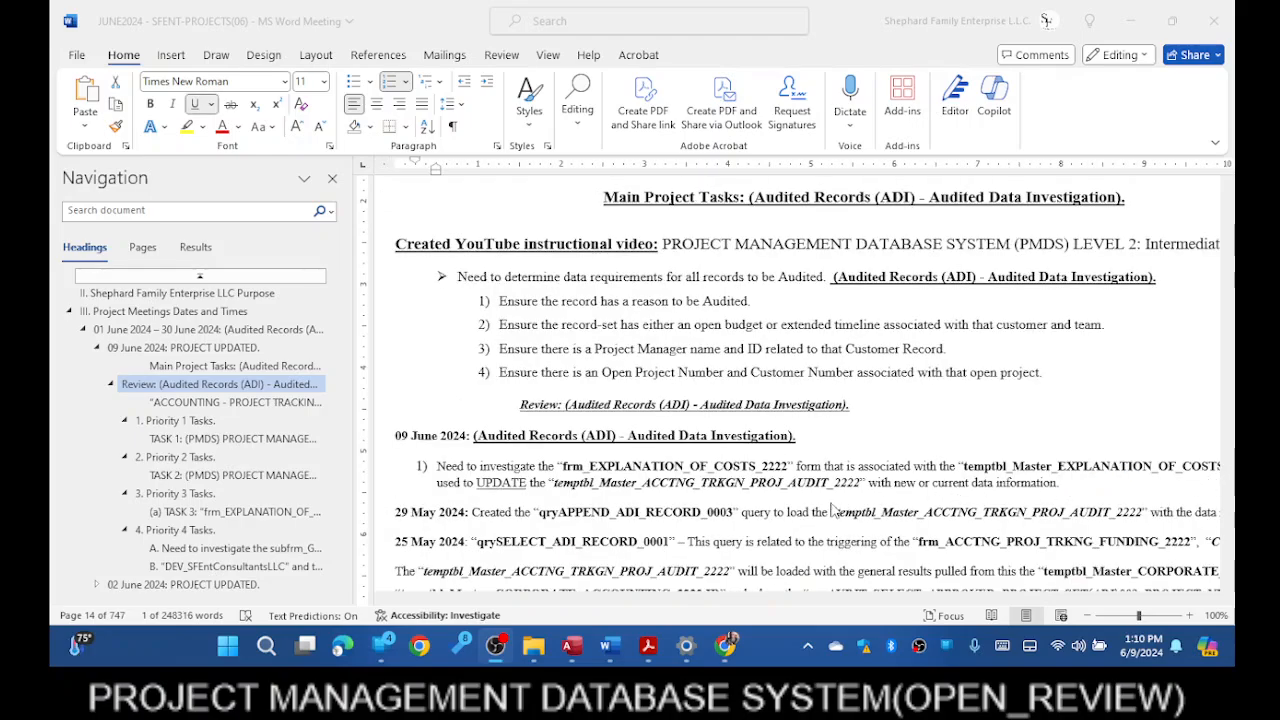
{"action": "left_click", "coordinate": [1130, 15]}
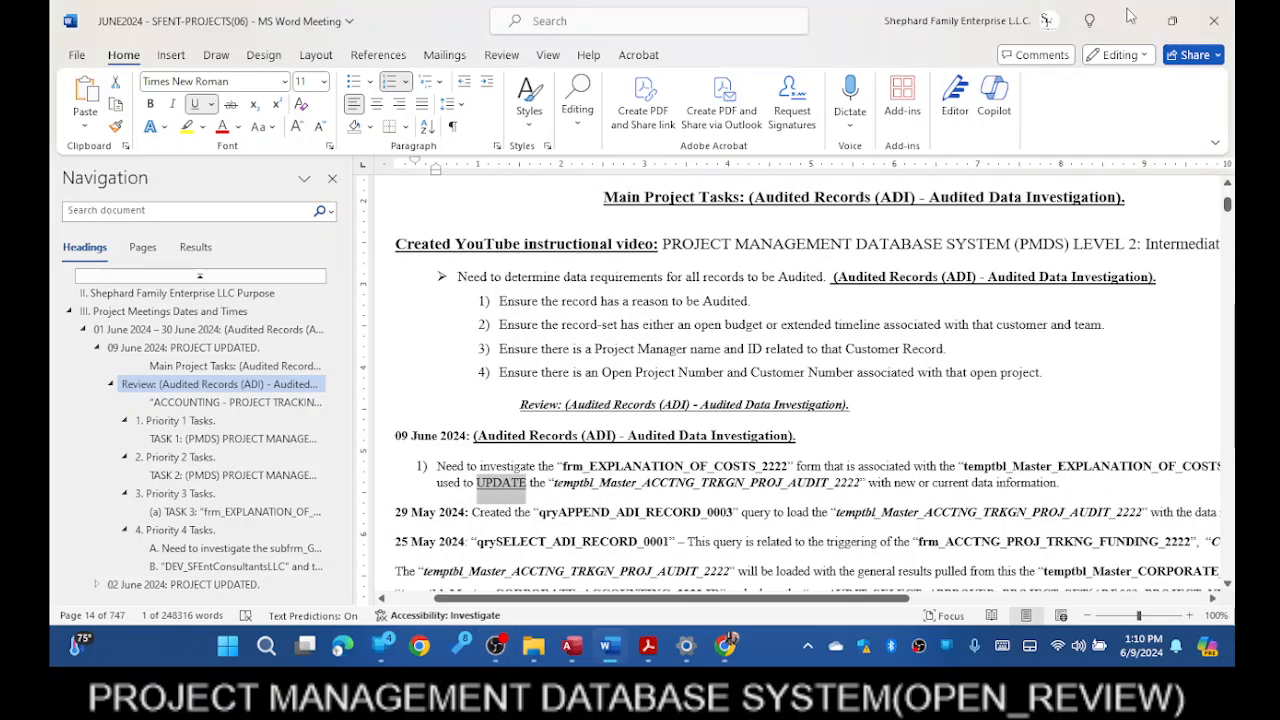
{"action": "left_click", "coordinate": [505, 650]}
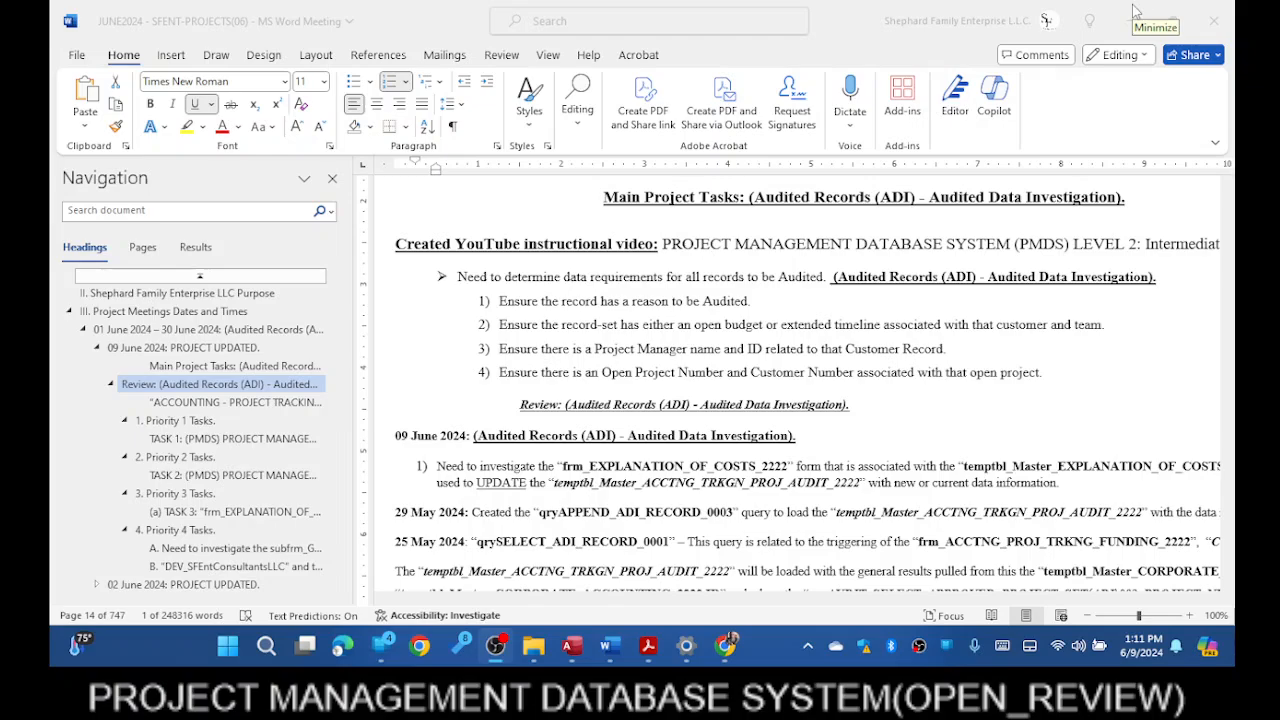
{"action": "left_click", "coordinate": [783, 287]}
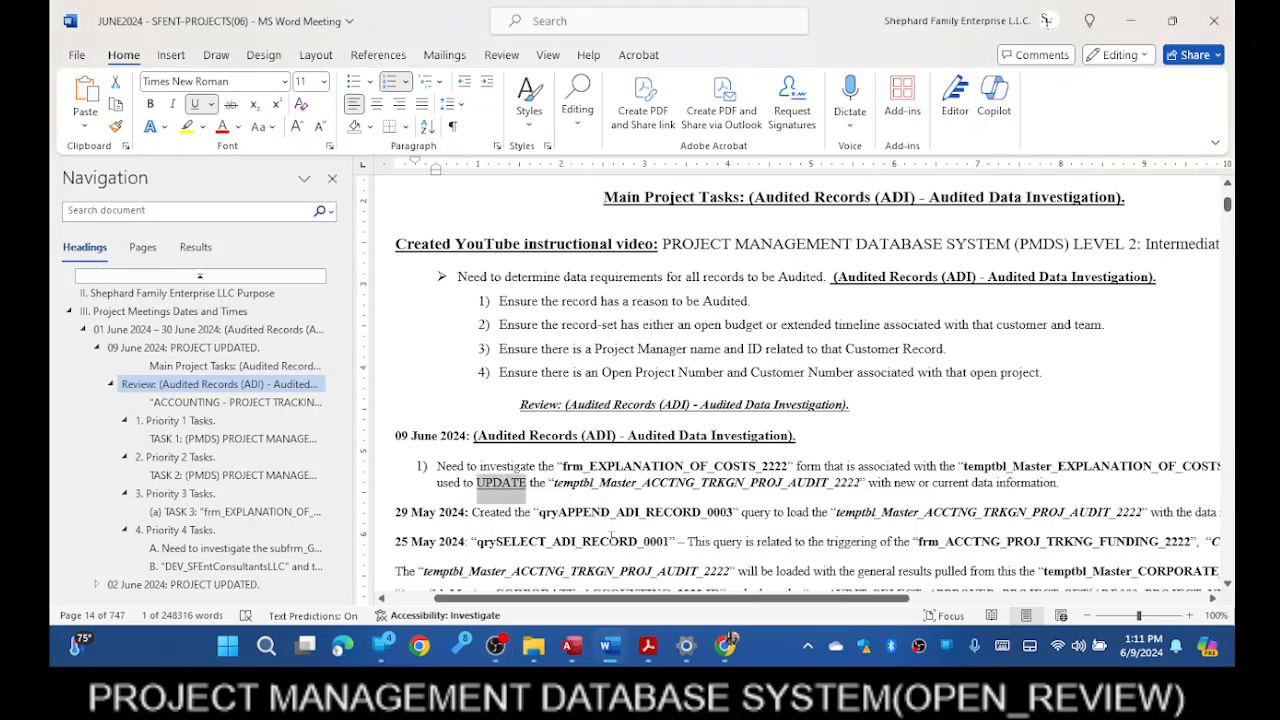
- Review list item 1, highlighting the form name frm_EXPLANATION_OF_COSTS_2222 and the table name temptbl_Master_EXPLANATION_OF_COSTS_2222 in turn
{"action": "left_click", "coordinate": [527, 508]}
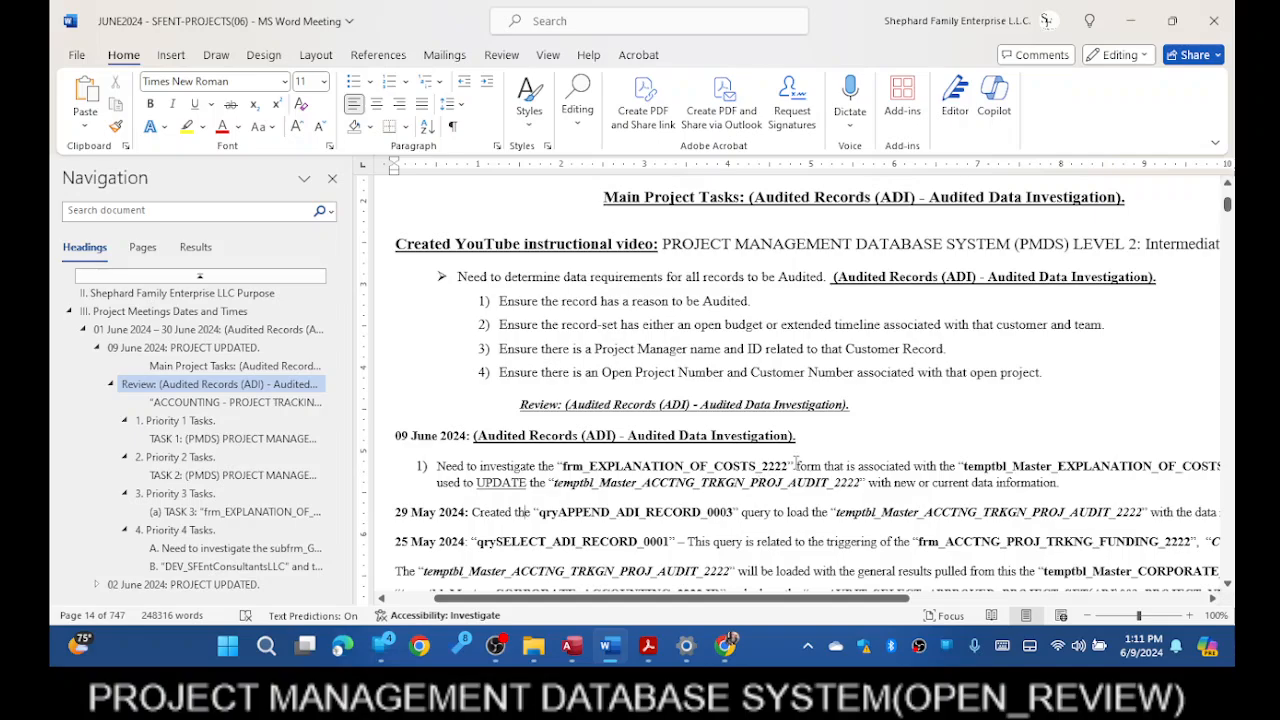
{"action": "mouse_move", "coordinate": [789, 463]}
{"action": "left_mouse_down"}
{"action": "mouse_move", "coordinate": [566, 474]}
{"action": "mouse_move", "coordinate": [792, 466]}
{"action": "left_mouse_up"}
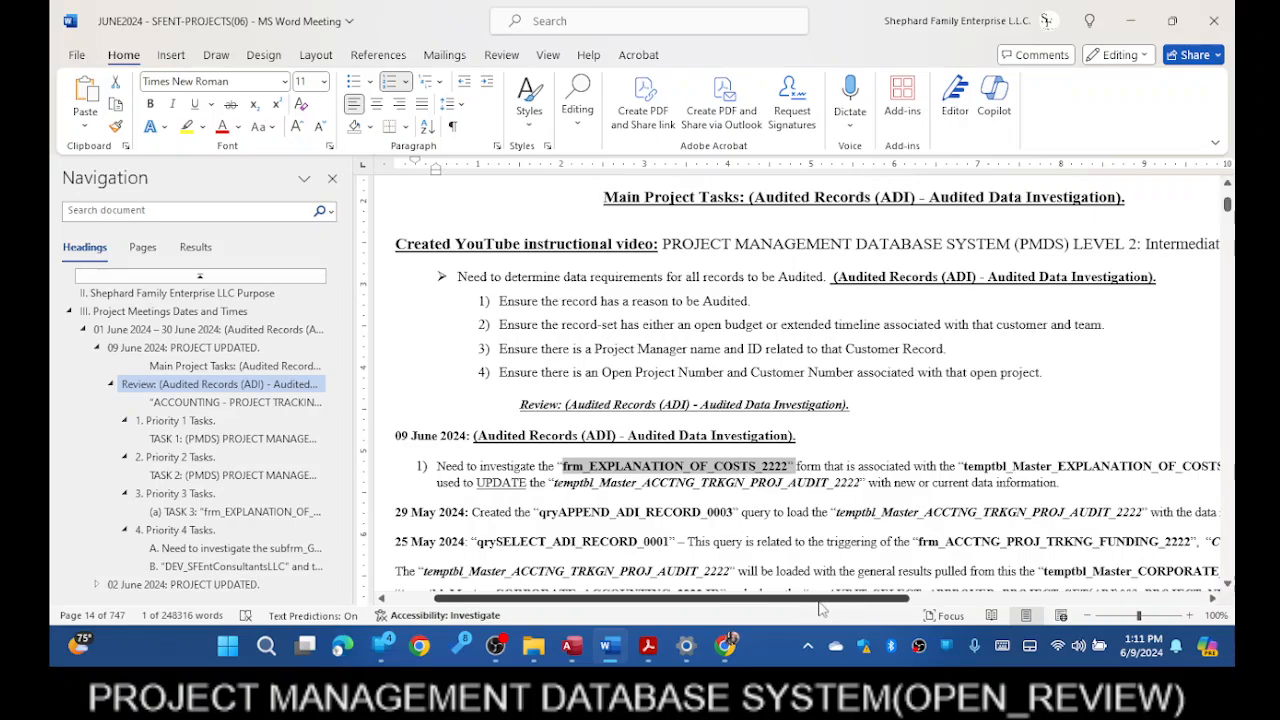
{"action": "left_click_drag", "start_coordinate": [826, 606], "coordinate": [918, 607]}
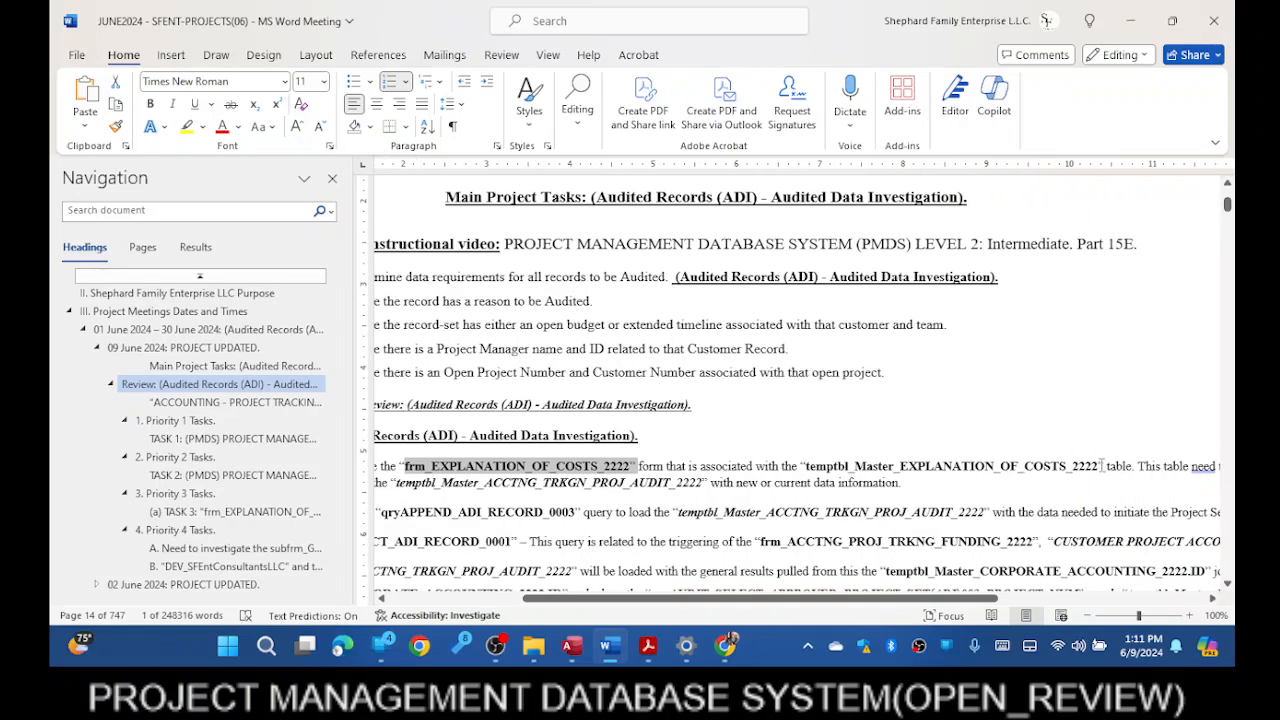
{"action": "left_click_drag", "start_coordinate": [1101, 465], "coordinate": [830, 468]}
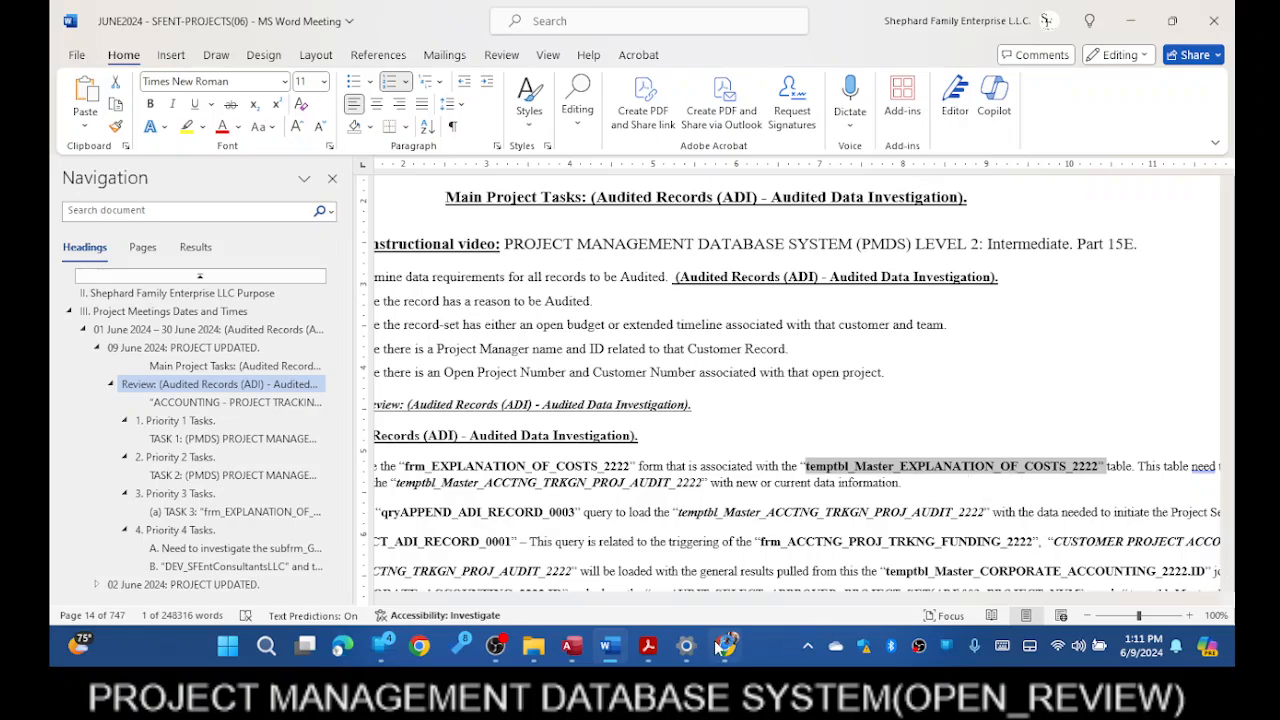
- Switch to Access, show frm_EXPLANATION_OF_COSTS_2222 in Form View and maximize its window
{"action": "left_click", "coordinate": [585, 649]}
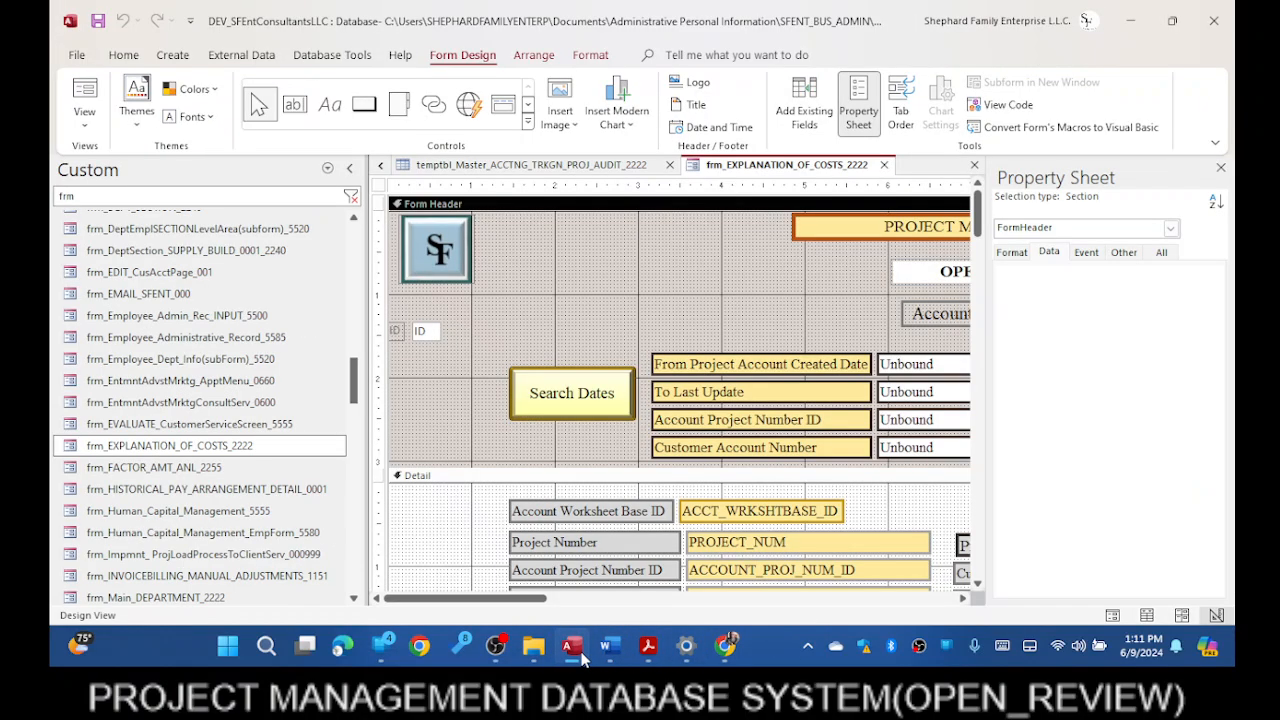
{"action": "right_click", "coordinate": [772, 167]}
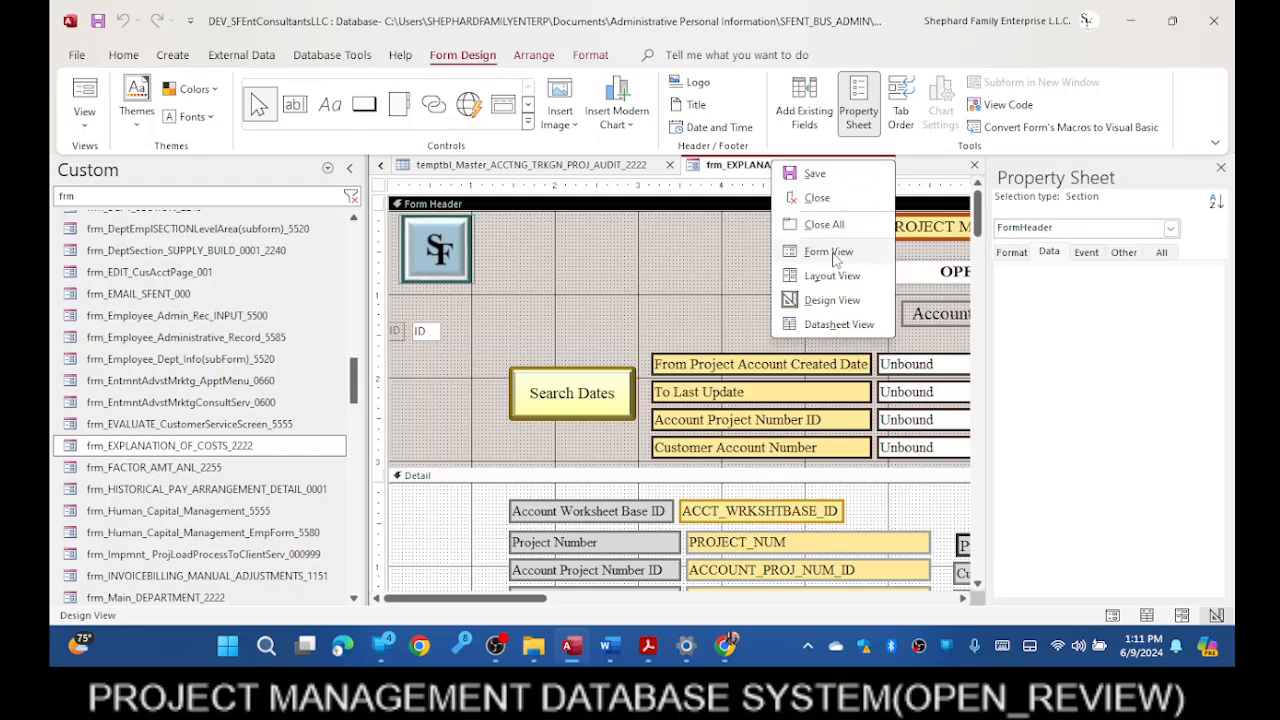
{"action": "left_click", "coordinate": [828, 252]}
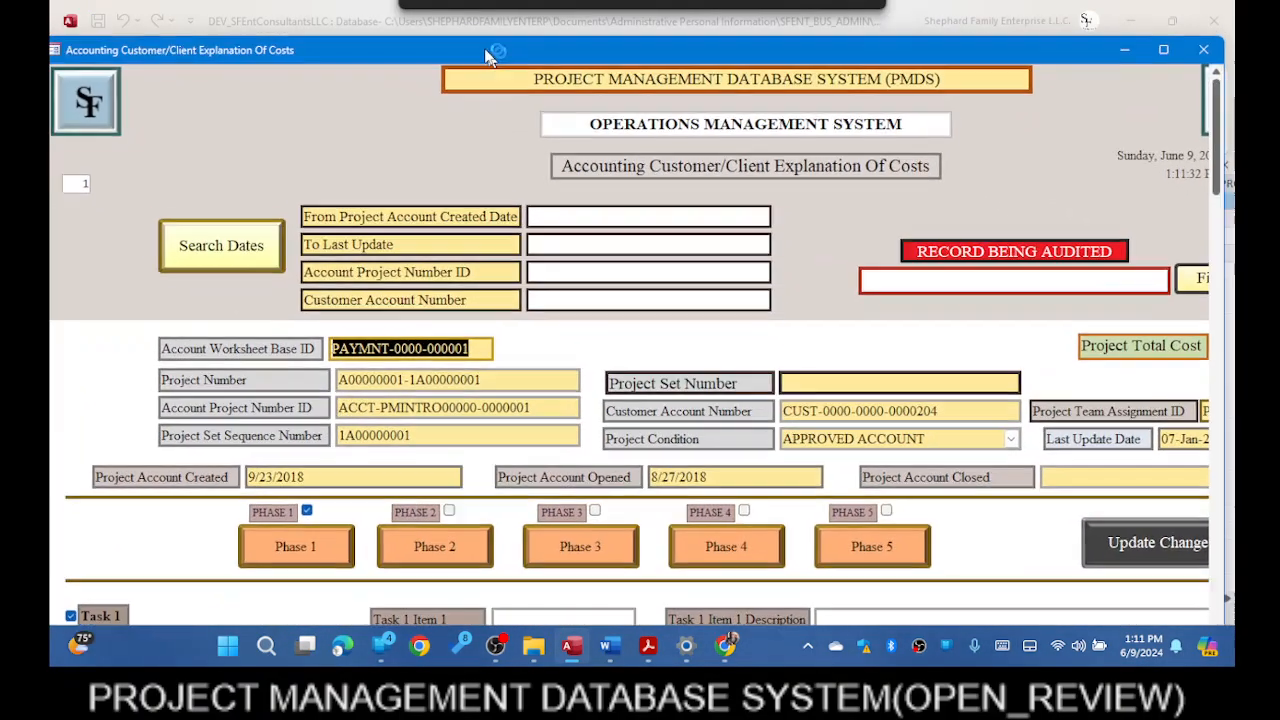
{"action": "left_click_drag", "start_coordinate": [488, 55], "coordinate": [413, 23]}
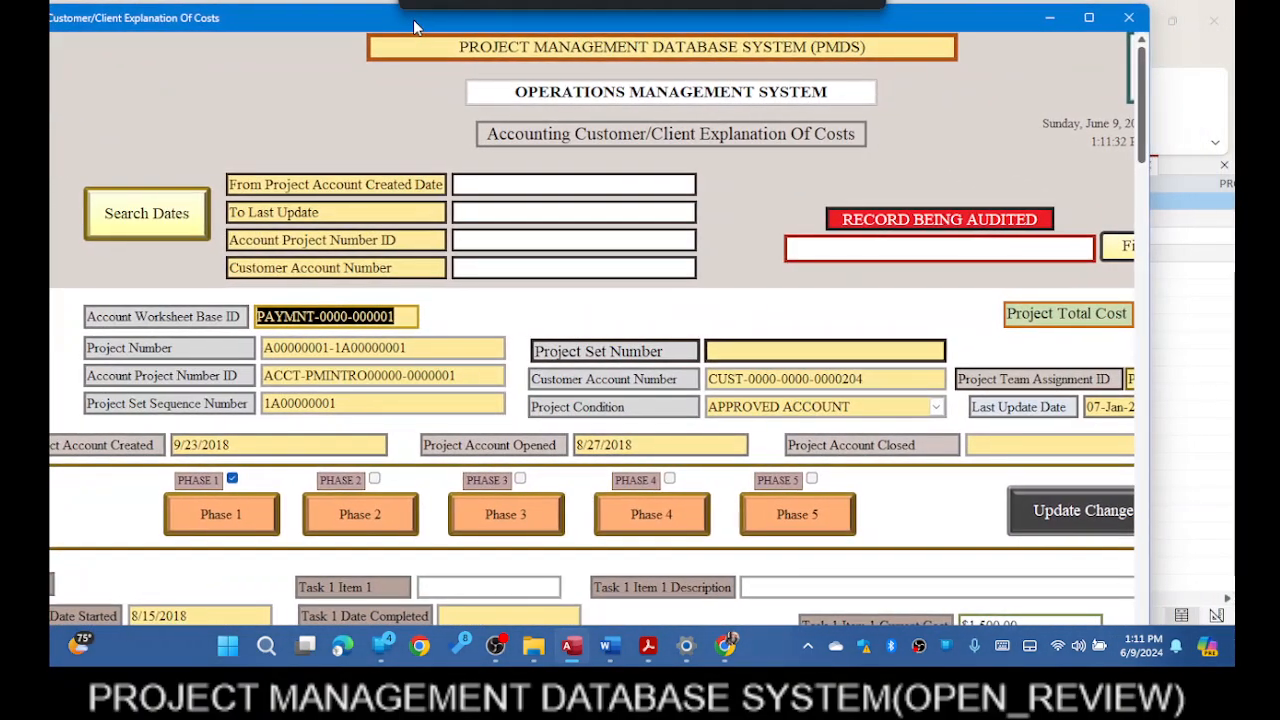
{"action": "left_click", "coordinate": [1091, 19]}
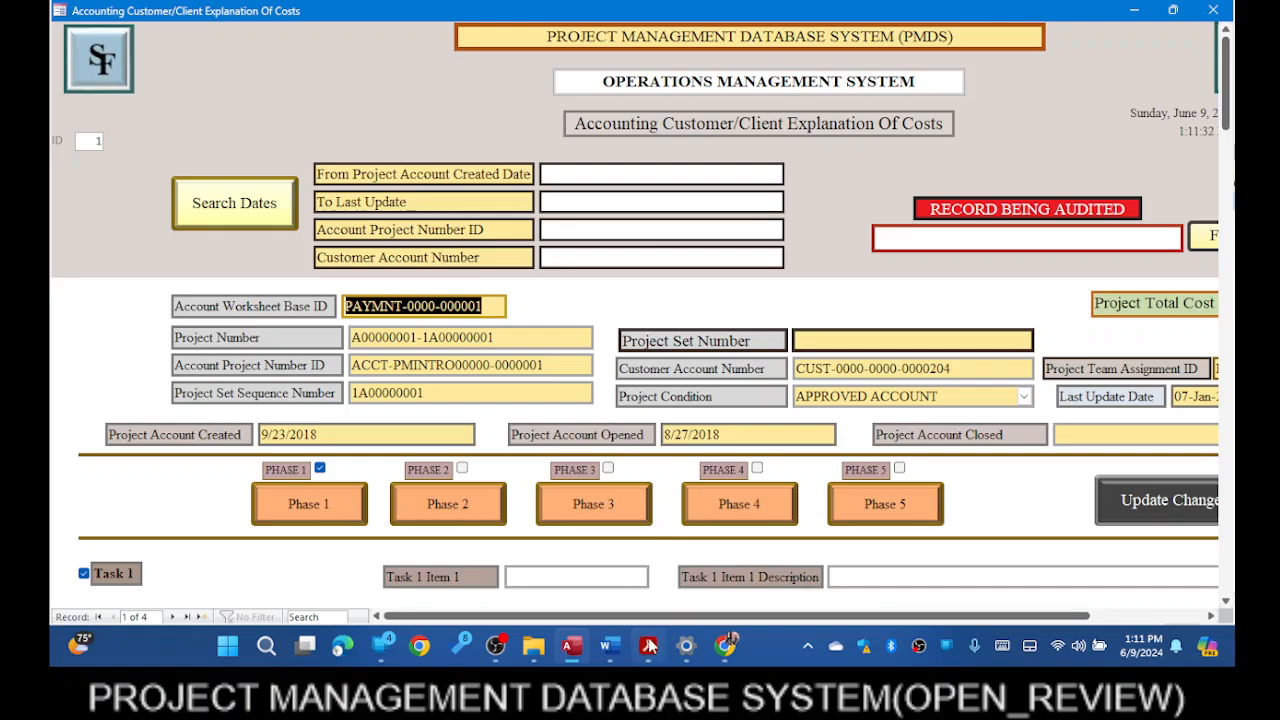
- Examine the form's phase section and the dates, explanations and cost fields of Tasks 1 to 7, down to the buttons at its end
{"action": "scroll", "coordinate": [915, 490], "scroll_direction": "down", "scroll_amount": 5}
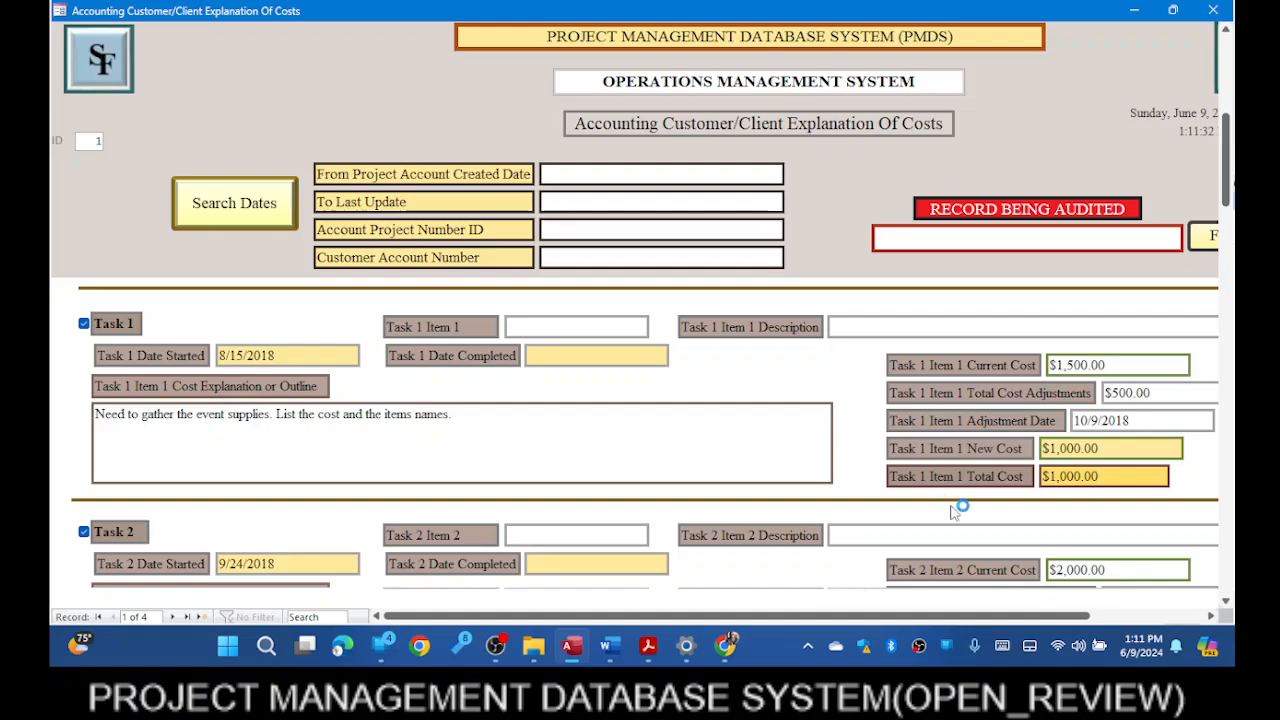
{"action": "scroll", "coordinate": [808, 595], "scroll_direction": "down", "scroll_amount": 3}
{"action": "scroll", "coordinate": [808, 595], "scroll_direction": "down", "scroll_amount": 3}
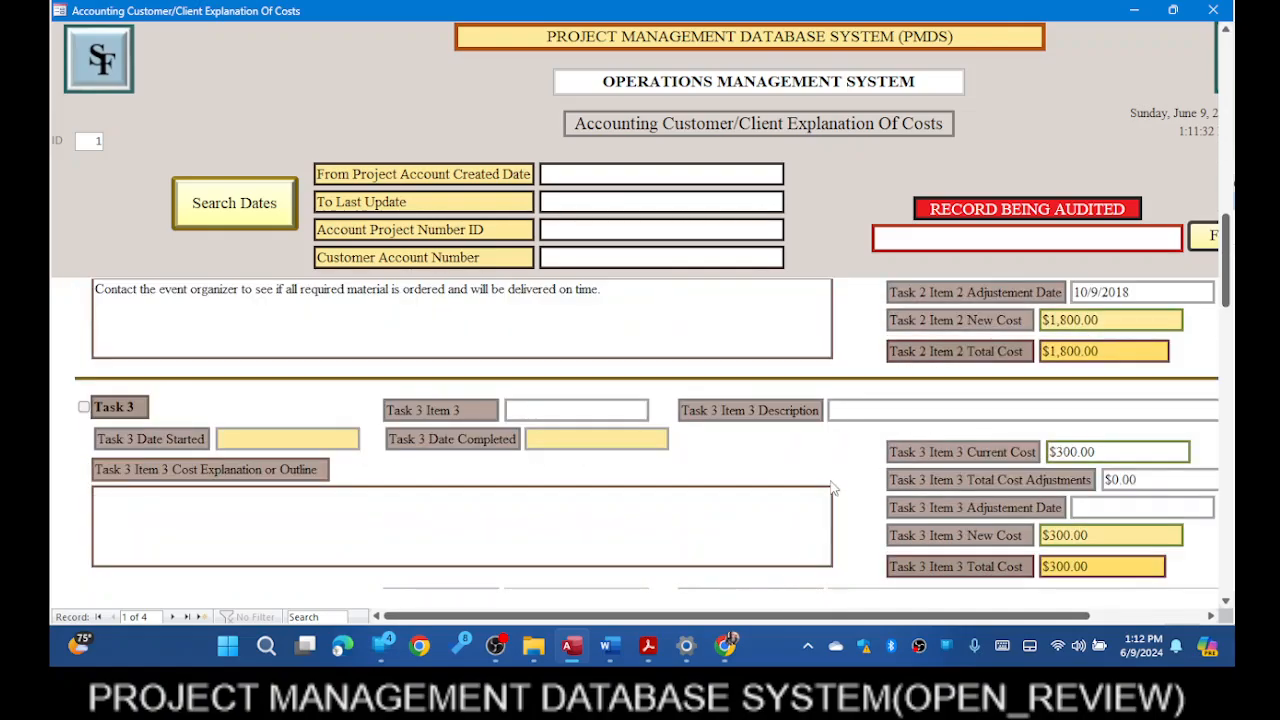
{"action": "scroll", "coordinate": [795, 510], "scroll_direction": "down", "scroll_amount": 7}
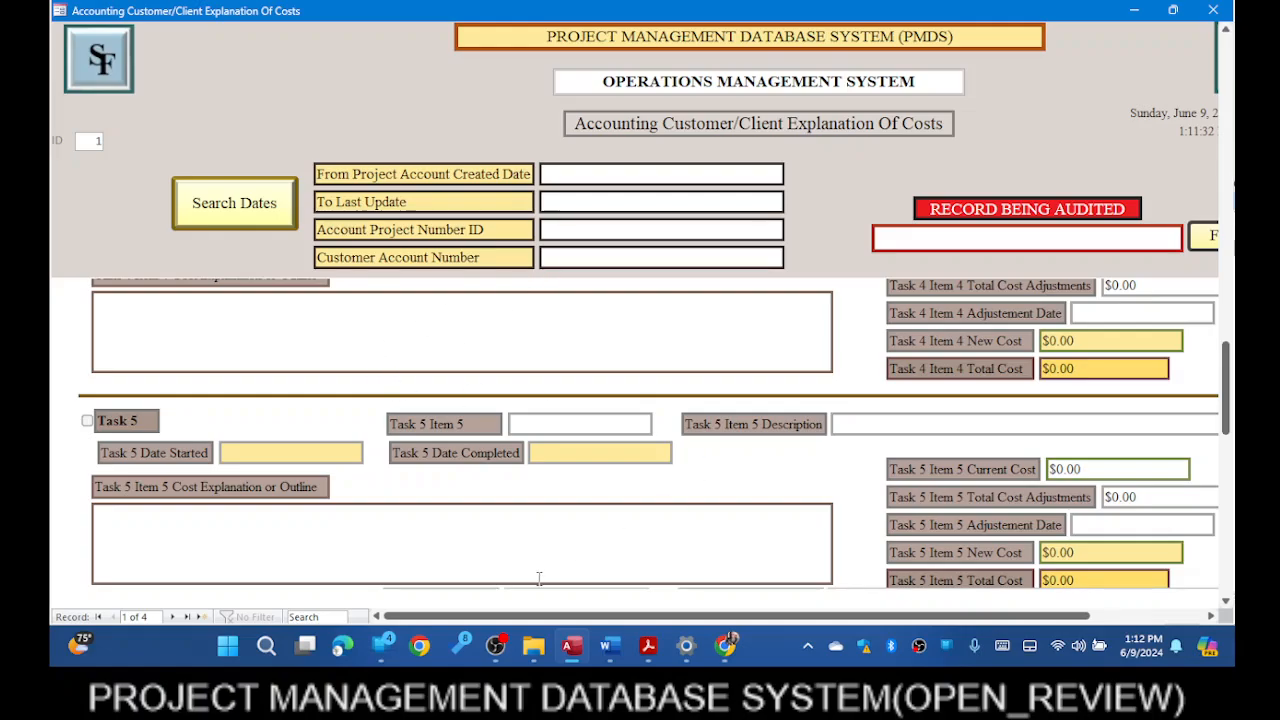
{"action": "scroll", "coordinate": [546, 522], "scroll_direction": "up", "scroll_amount": 4}
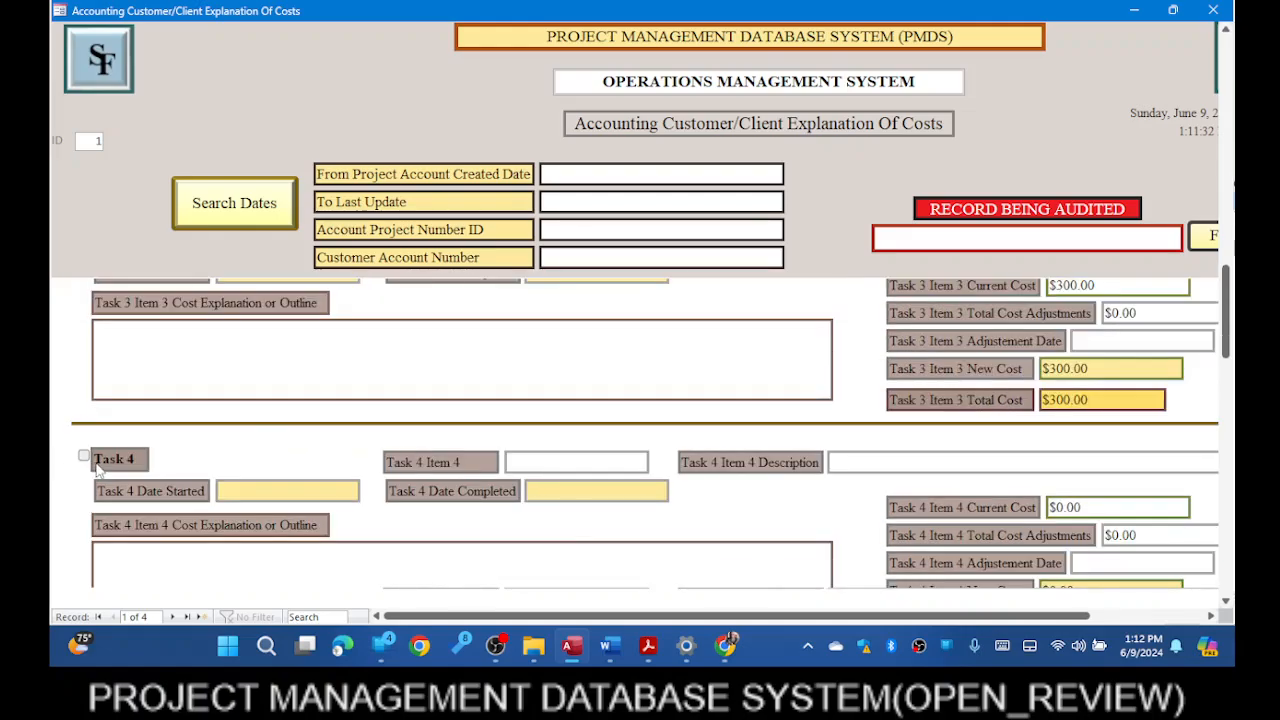
{"action": "scroll", "coordinate": [578, 430], "scroll_direction": "up", "scroll_amount": 3}
{"action": "scroll", "coordinate": [289, 436], "scroll_direction": "down", "scroll_amount": 11}
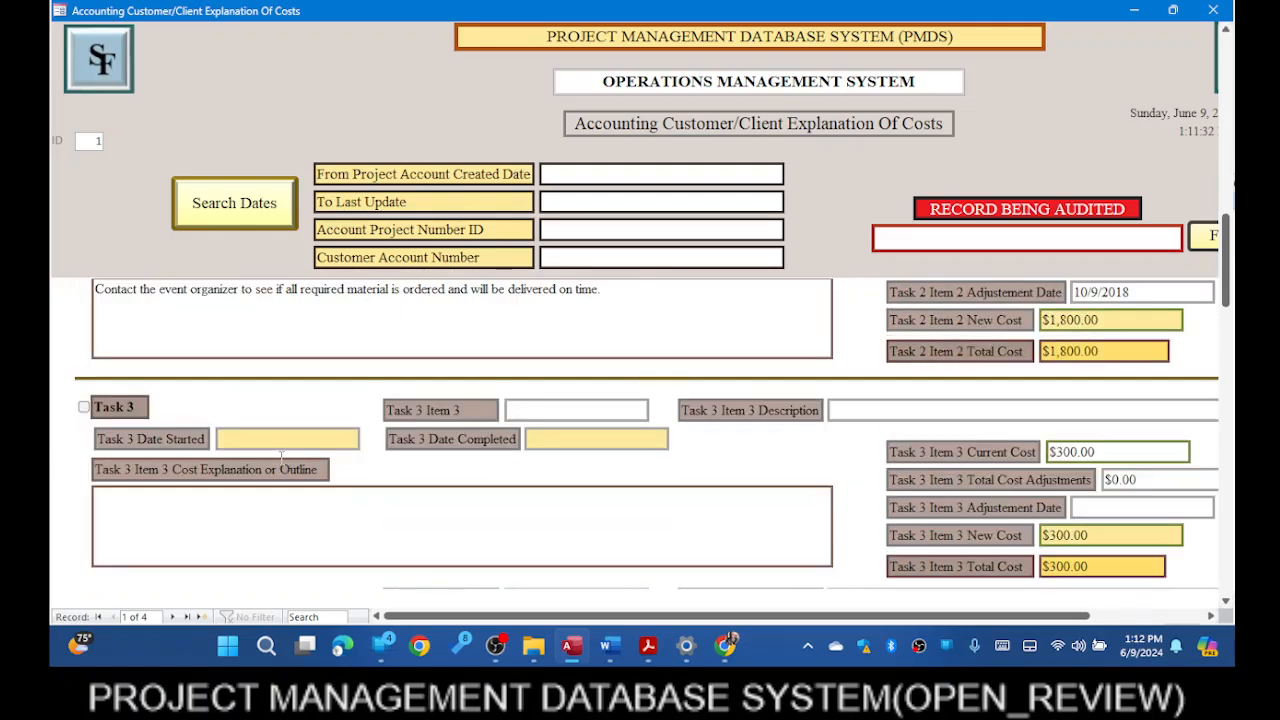
{"action": "scroll", "coordinate": [284, 472], "scroll_direction": "down", "scroll_amount": 3}
{"action": "scroll", "coordinate": [282, 478], "scroll_direction": "up", "scroll_amount": 20}
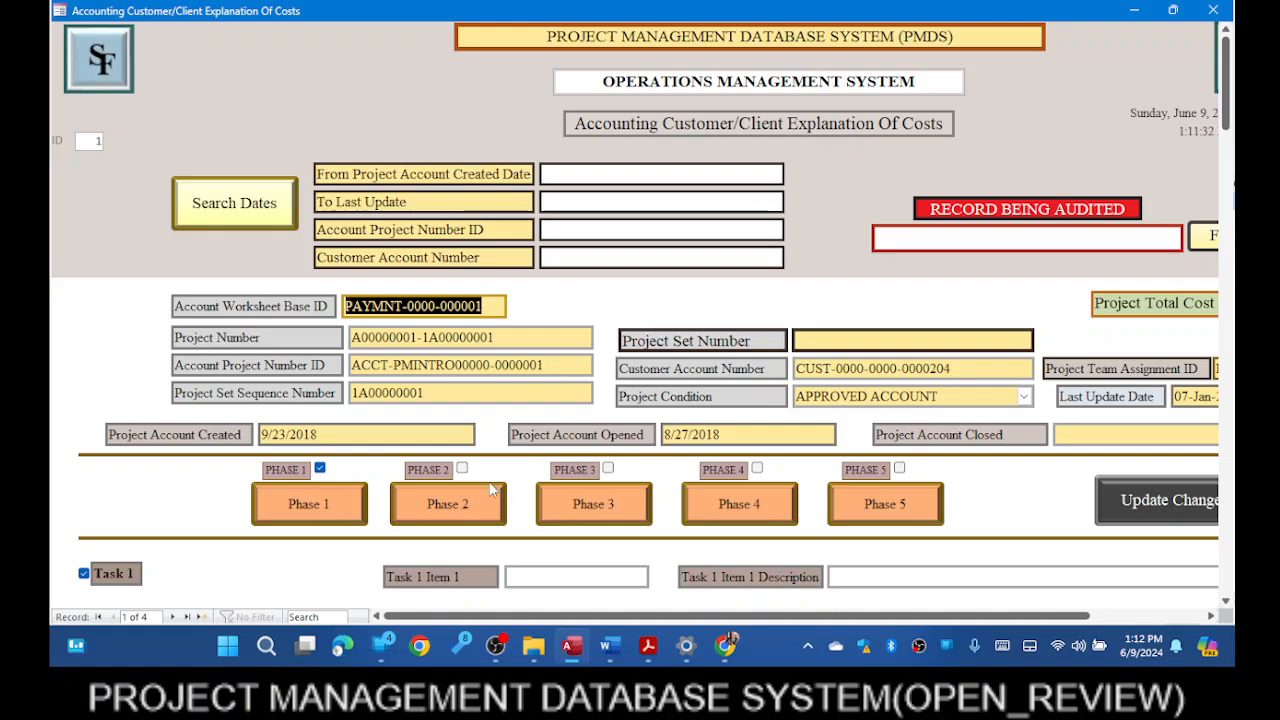
{"action": "scroll", "coordinate": [480, 490], "scroll_direction": "down", "scroll_amount": 1}
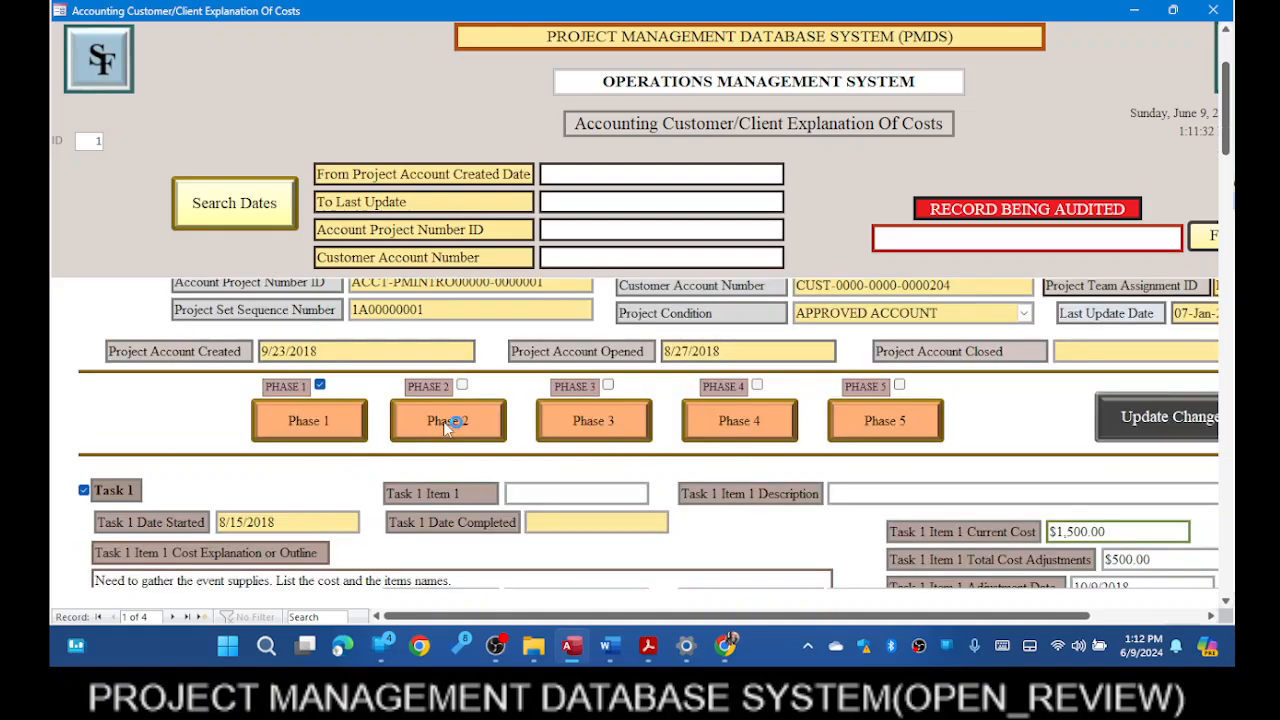
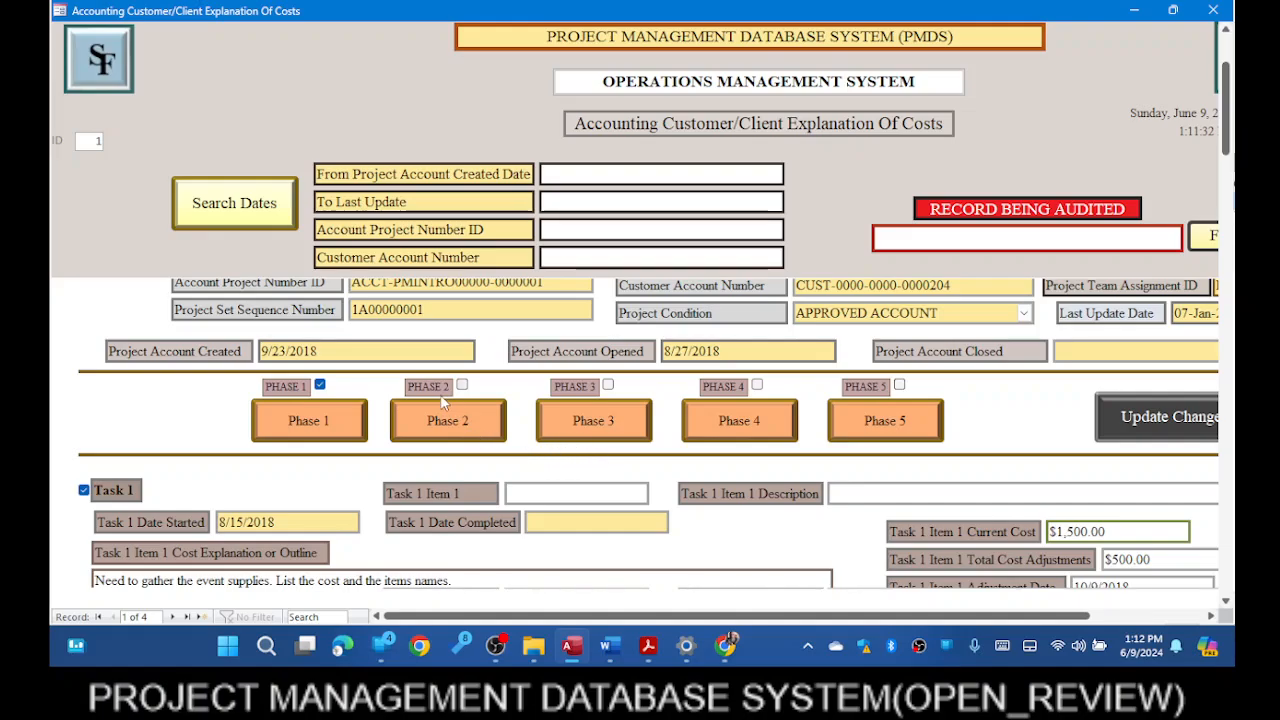
{"action": "scroll", "coordinate": [470, 428], "scroll_direction": "down", "scroll_amount": 5}
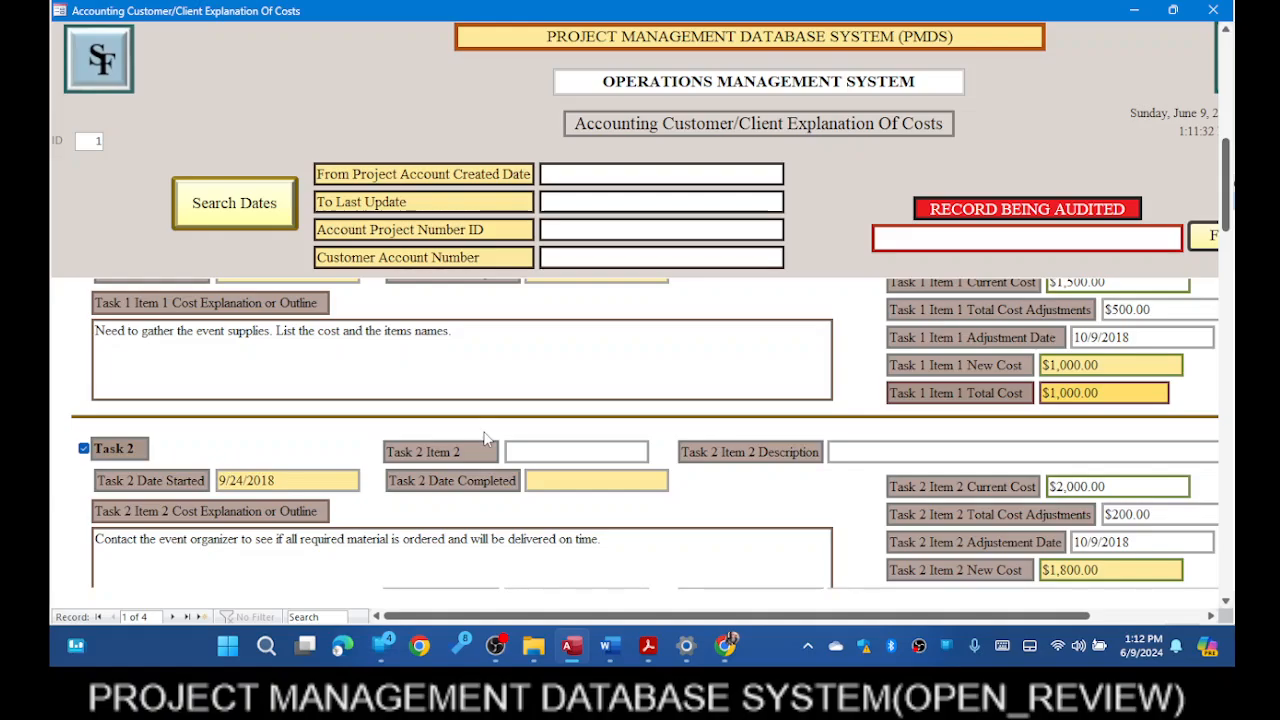
{"action": "scroll", "coordinate": [486, 438], "scroll_direction": "down", "scroll_amount": 6}
{"action": "scroll", "coordinate": [488, 438], "scroll_direction": "down", "scroll_amount": 3}
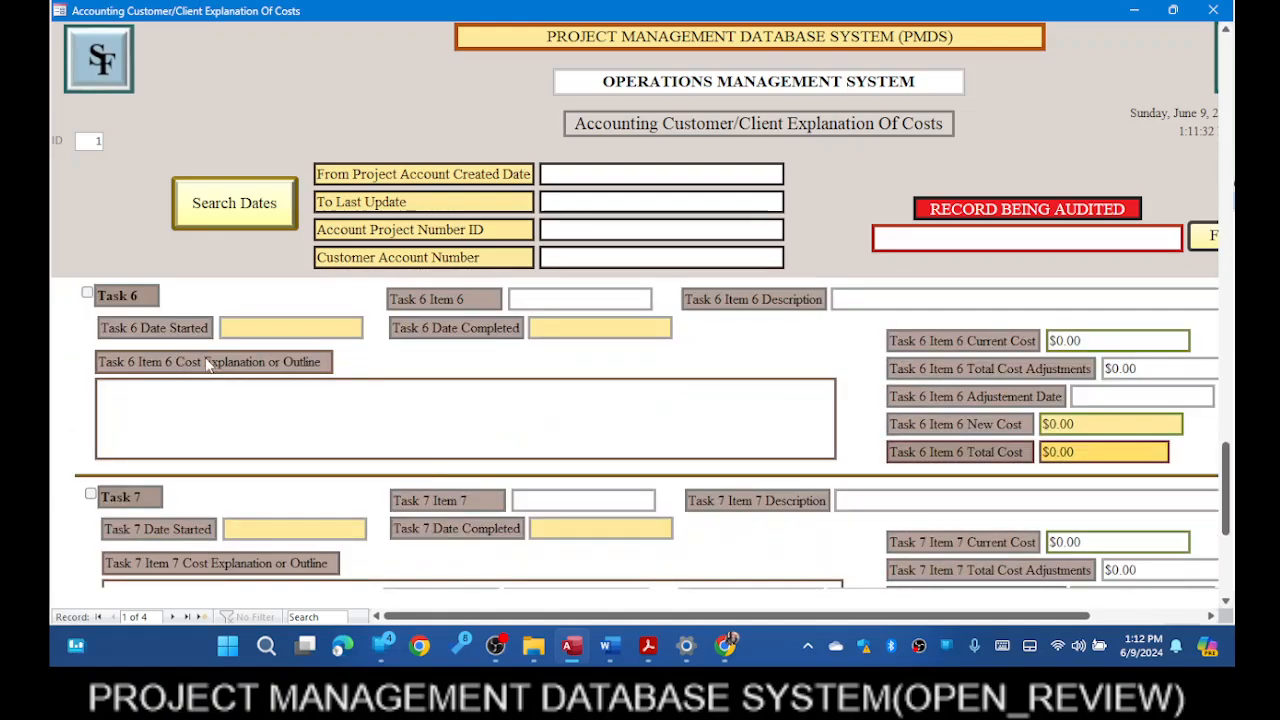
{"action": "scroll", "coordinate": [212, 360], "scroll_direction": "down", "scroll_amount": 3}
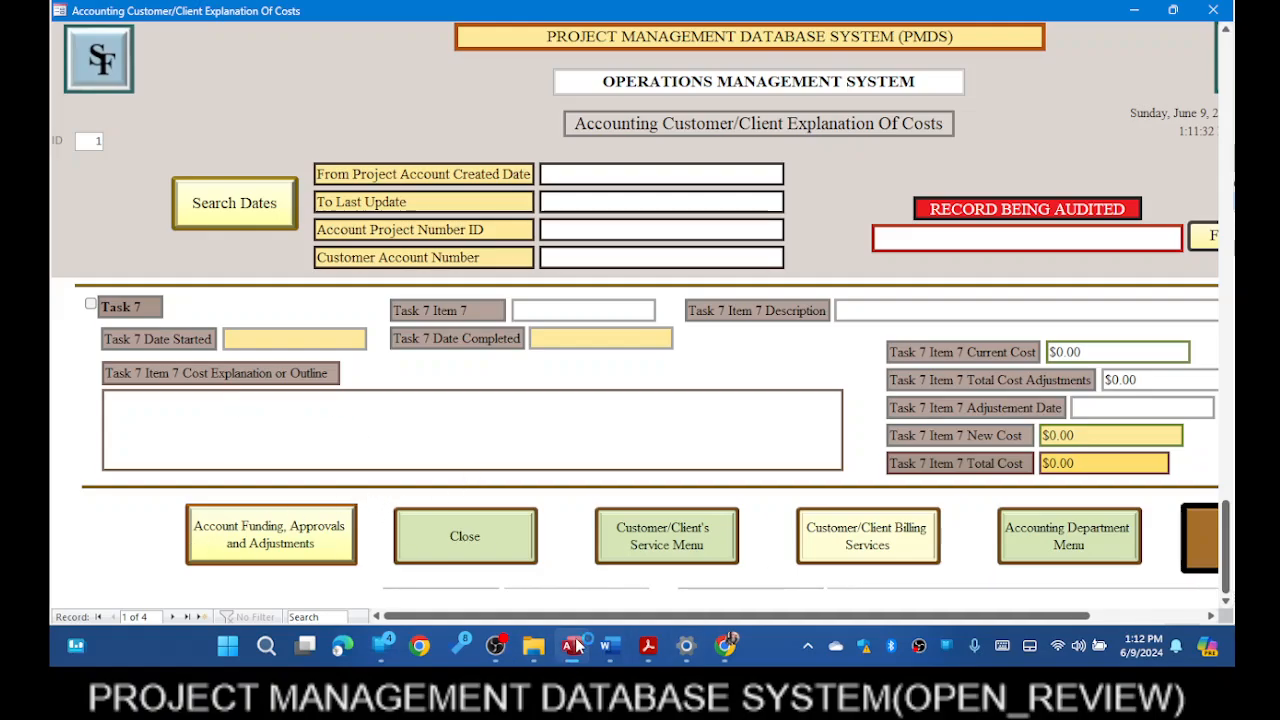
- Switch frm_EXPLANATION_OF_COSTS_2222 to Design View and locate the Submit Estimate button at the end of its Detail section
{"action": "left_click_drag", "start_coordinate": [700, 617], "coordinate": [818, 619]}
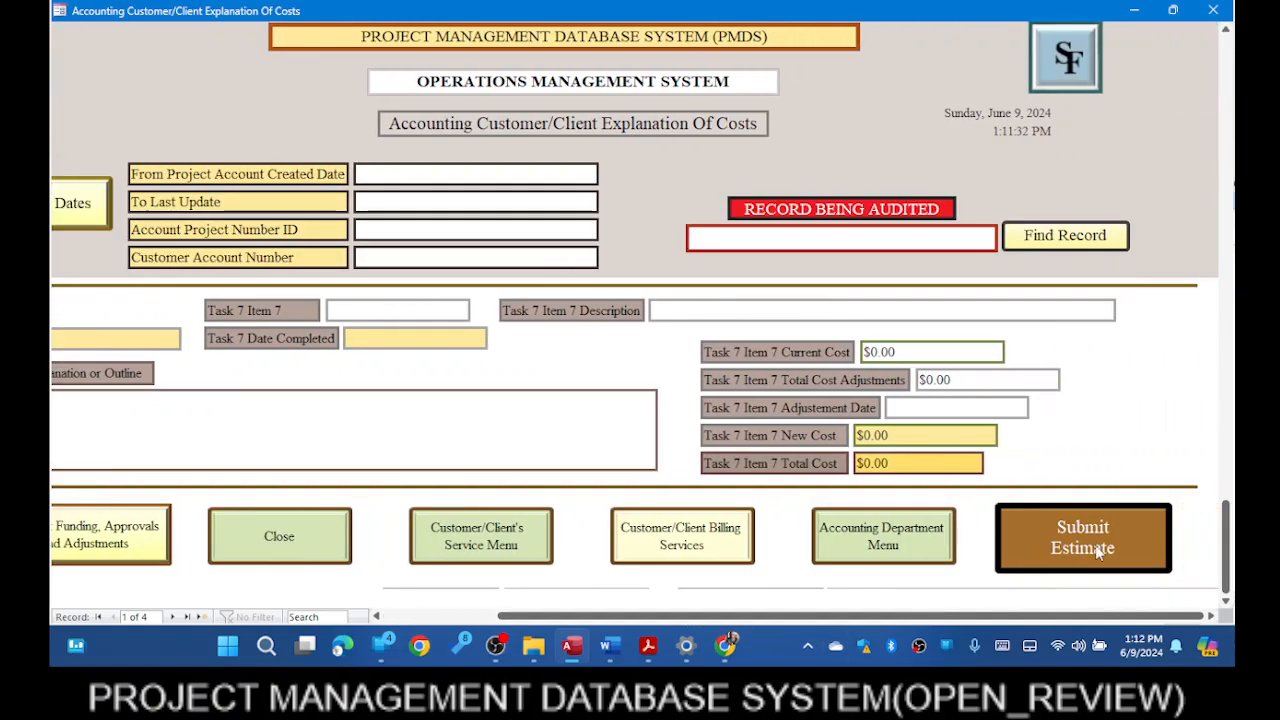
{"action": "right_click", "coordinate": [868, 13]}
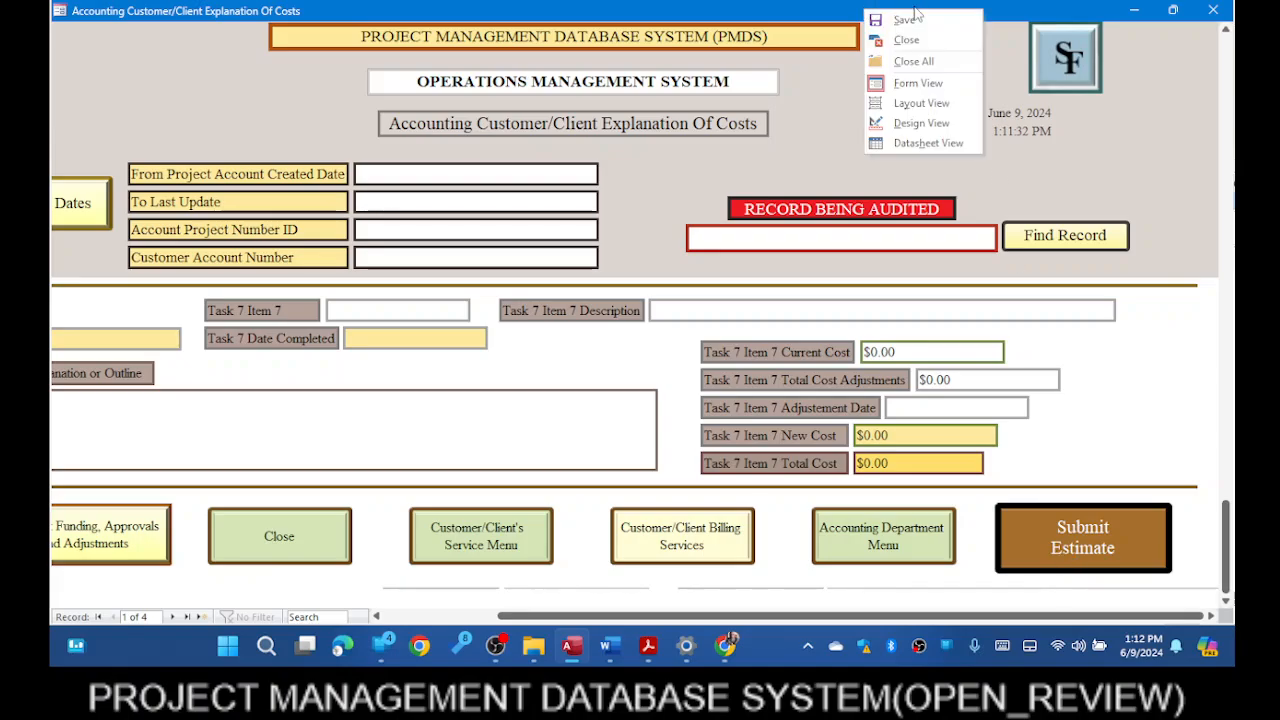
{"action": "left_click", "coordinate": [920, 124]}
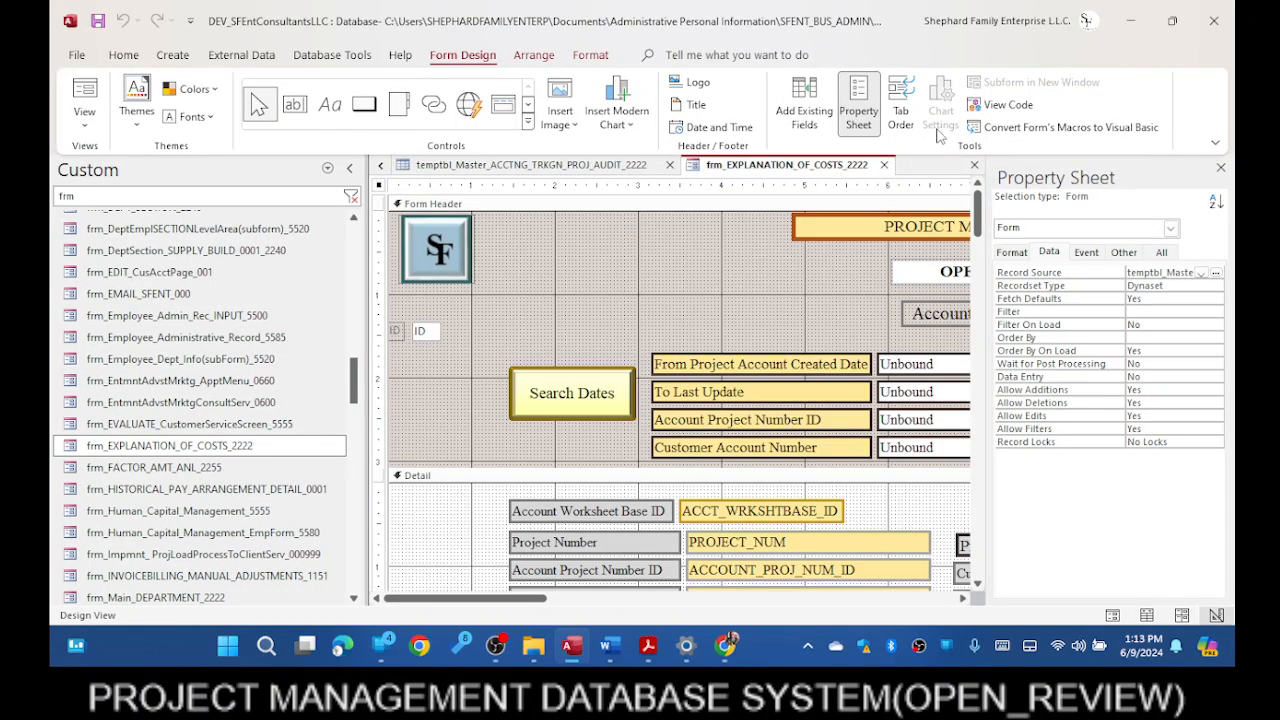
{"action": "left_click_drag", "start_coordinate": [985, 351], "coordinate": [1172, 351]}
{"action": "left_click_drag", "start_coordinate": [666, 600], "coordinate": [1056, 603]}
{"action": "scroll", "coordinate": [950, 412], "scroll_direction": "down", "scroll_amount": 5}
{"action": "scroll", "coordinate": [950, 412], "scroll_direction": "down", "scroll_amount": 15}
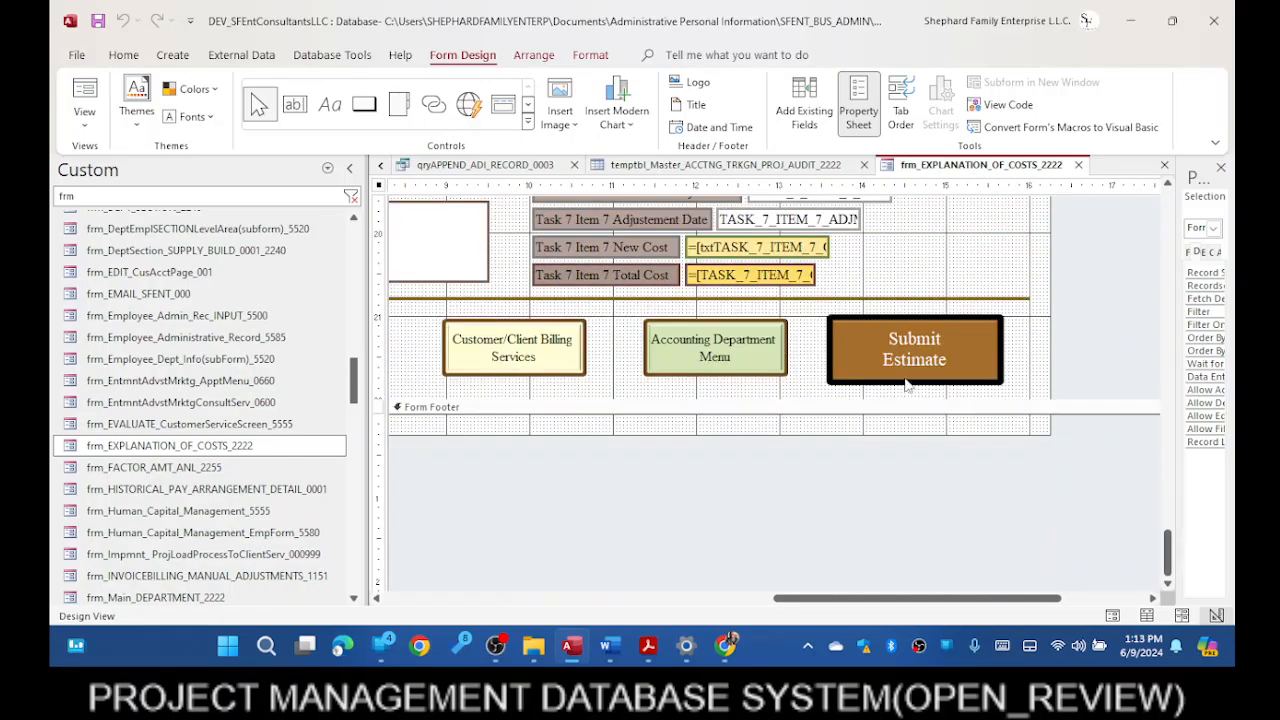
- Inspect the macro behind the Submit Estimate button's On Click event, and close it without changes
{"action": "left_click", "coordinate": [929, 352]}
{"action": "left_click_drag", "start_coordinate": [1175, 333], "coordinate": [897, 333]}
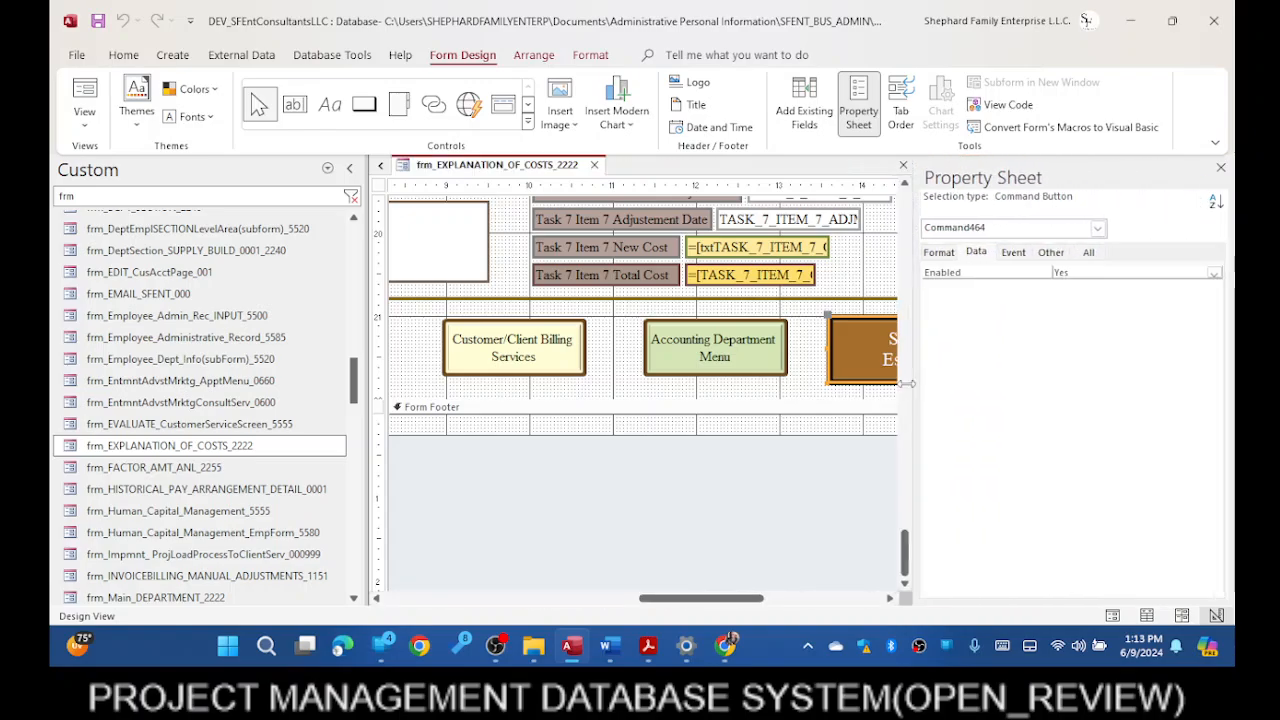
{"action": "left_click", "coordinate": [996, 252]}
{"action": "left_click", "coordinate": [1216, 273]}
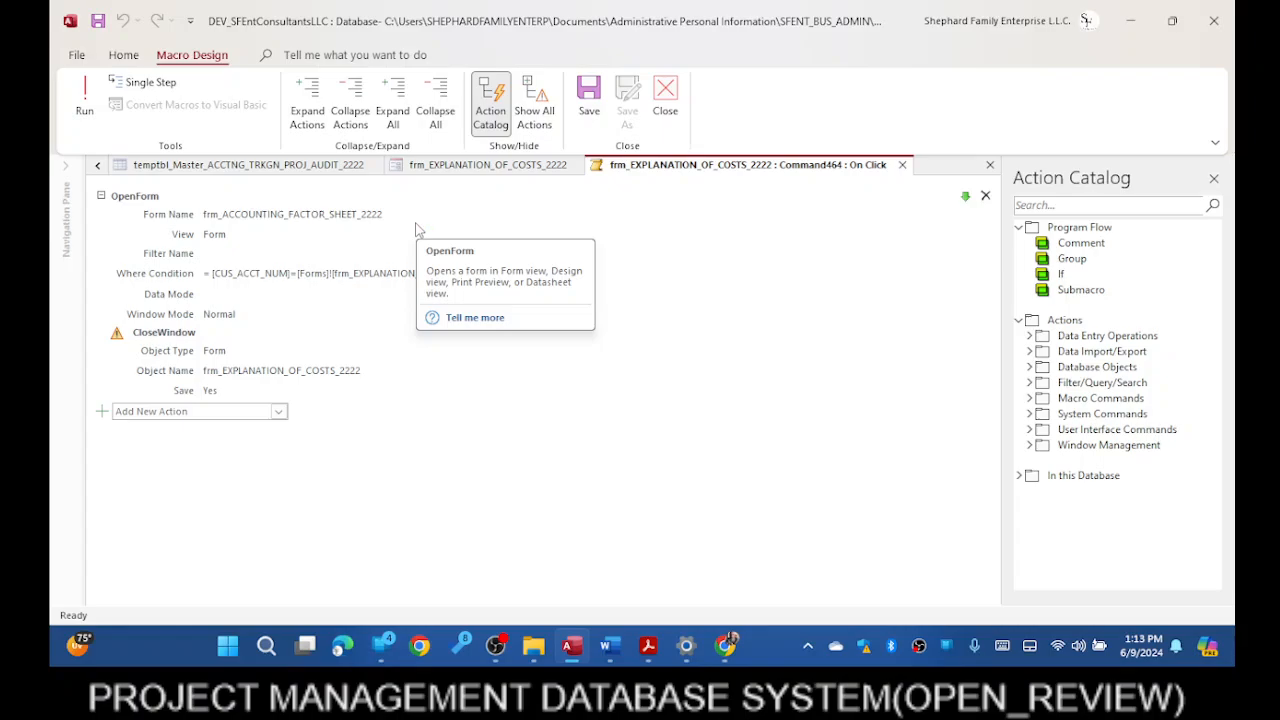
{"action": "left_click", "coordinate": [665, 100]}
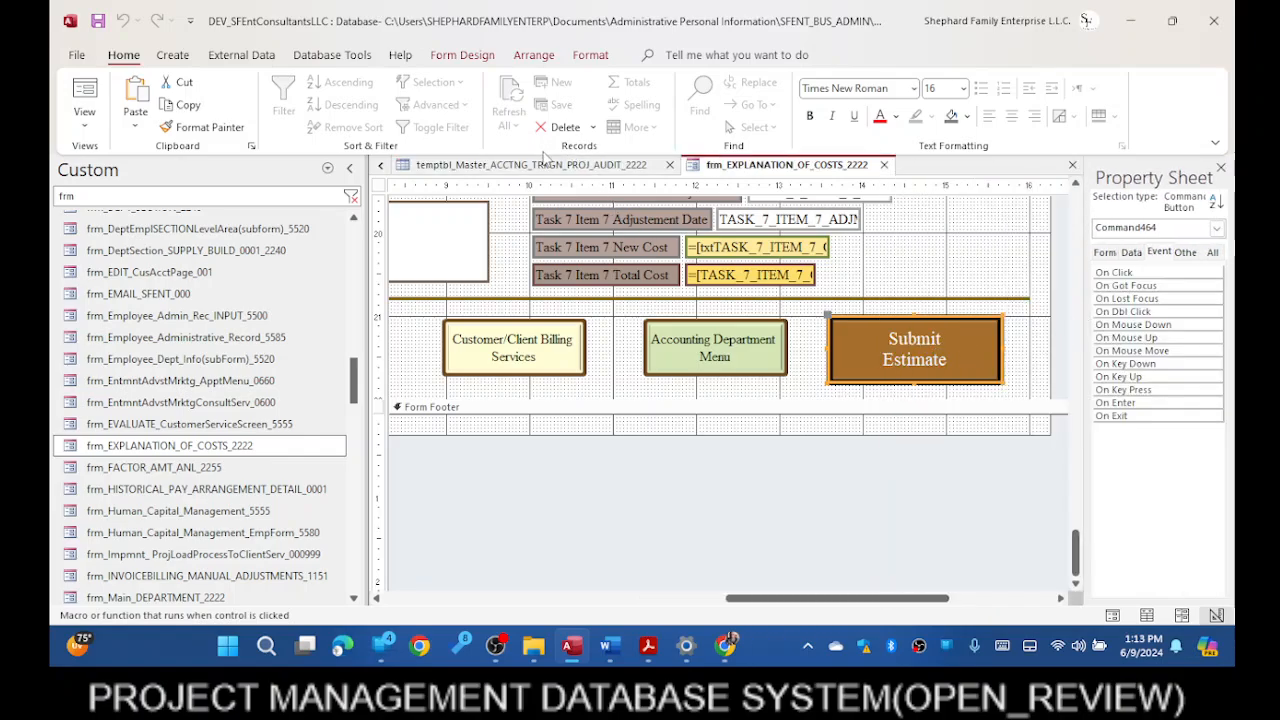
- Show frm_ACCTNG_PROJ_TRKNG_FUNDING_AUDIT_2222 in Design View and select its ESTIMATE OF COST worksheet button
{"action": "left_click", "coordinate": [546, 166]}
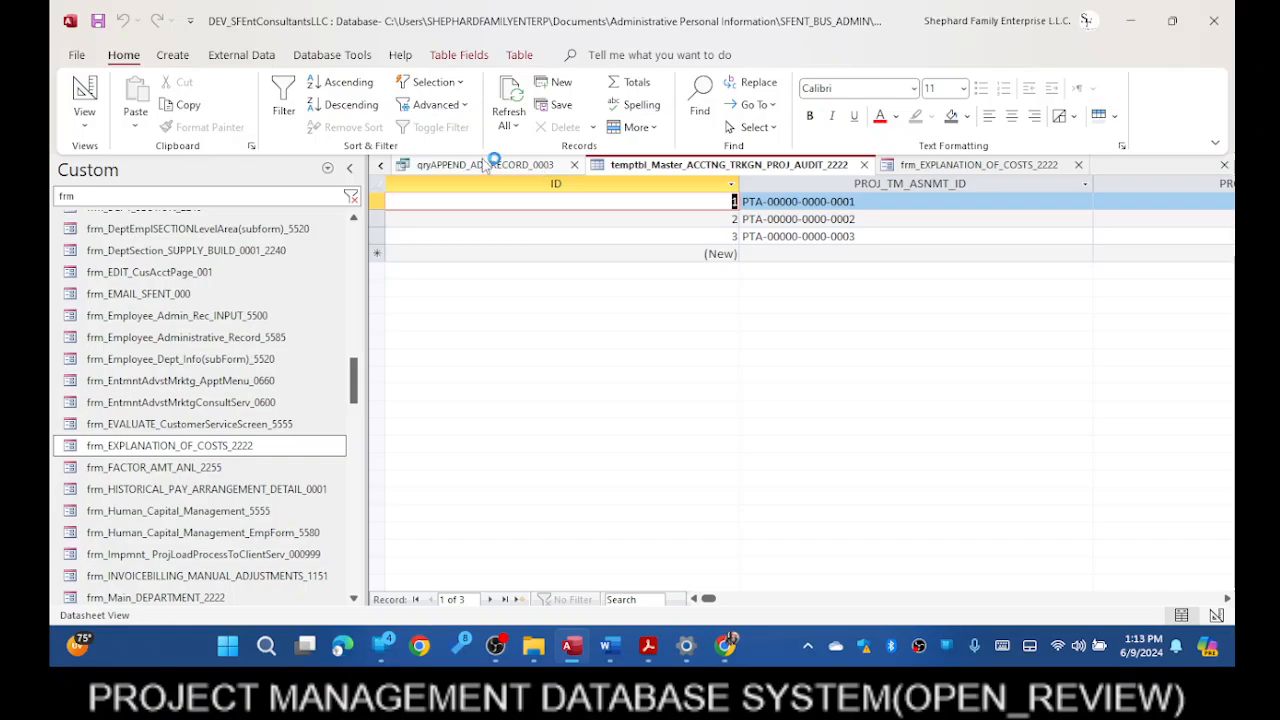
{"action": "left_click", "coordinate": [380, 166]}
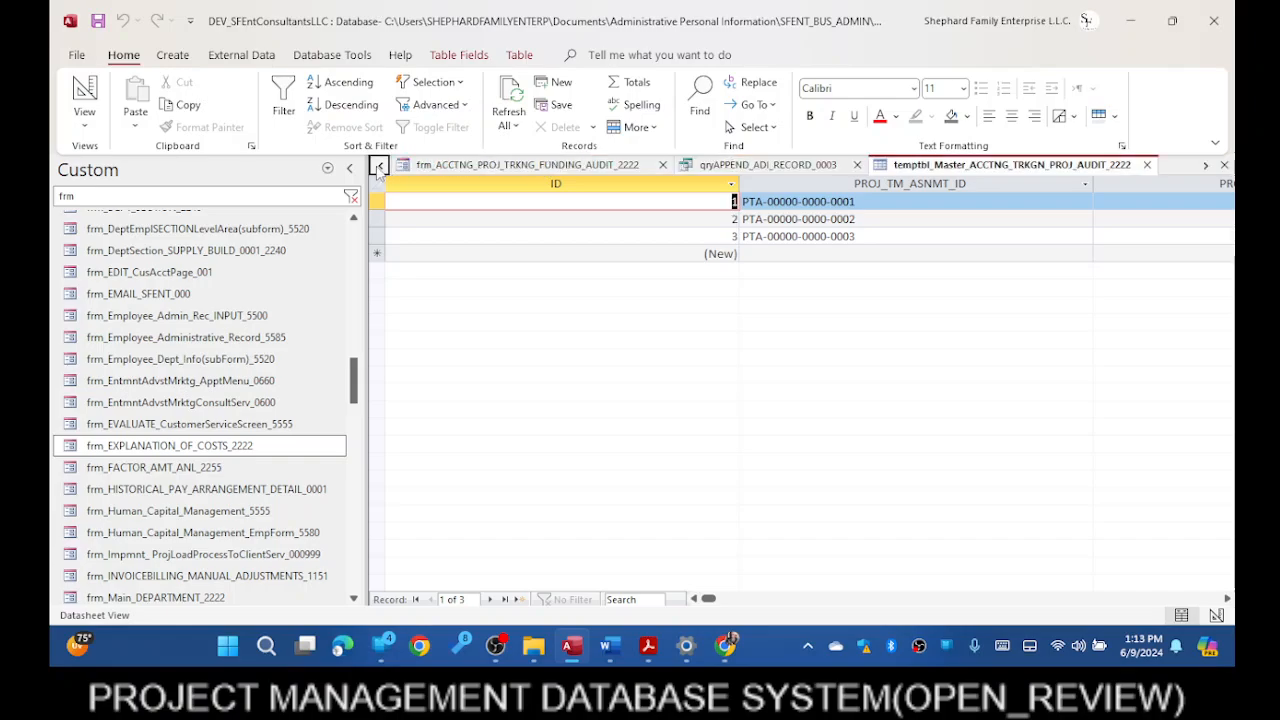
{"action": "left_click", "coordinate": [519, 166]}
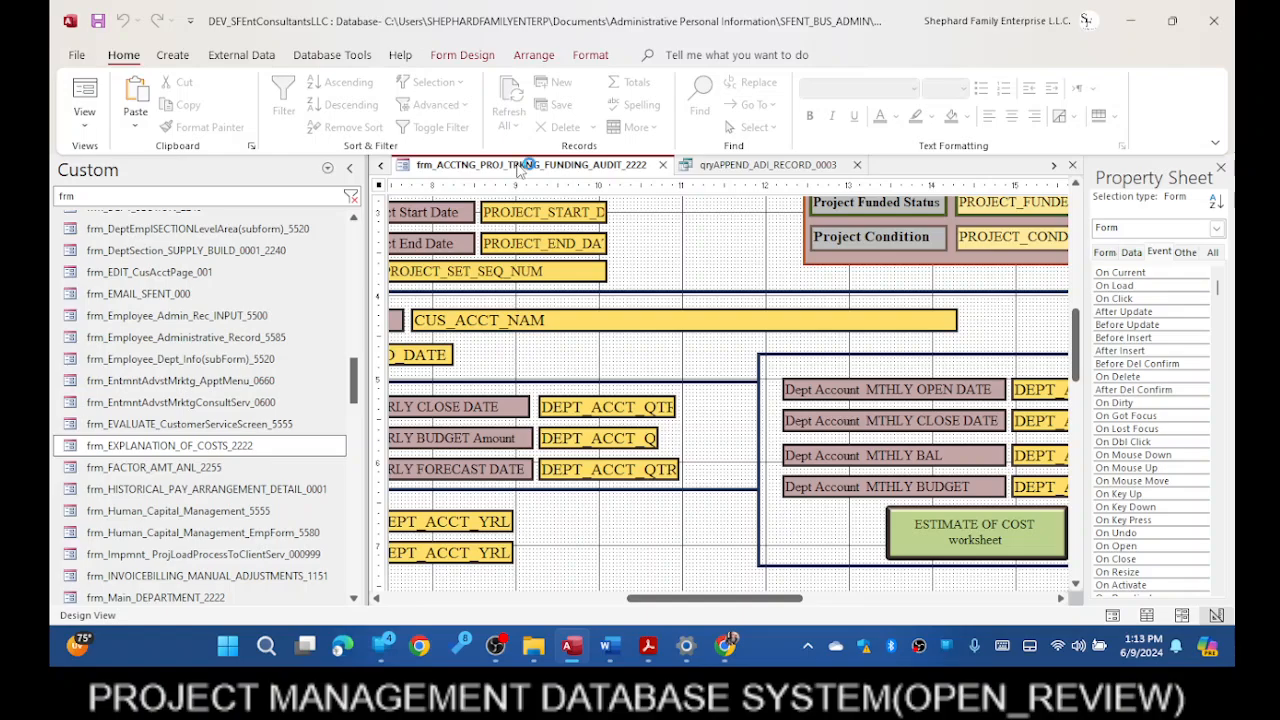
{"action": "left_click", "coordinate": [988, 551]}
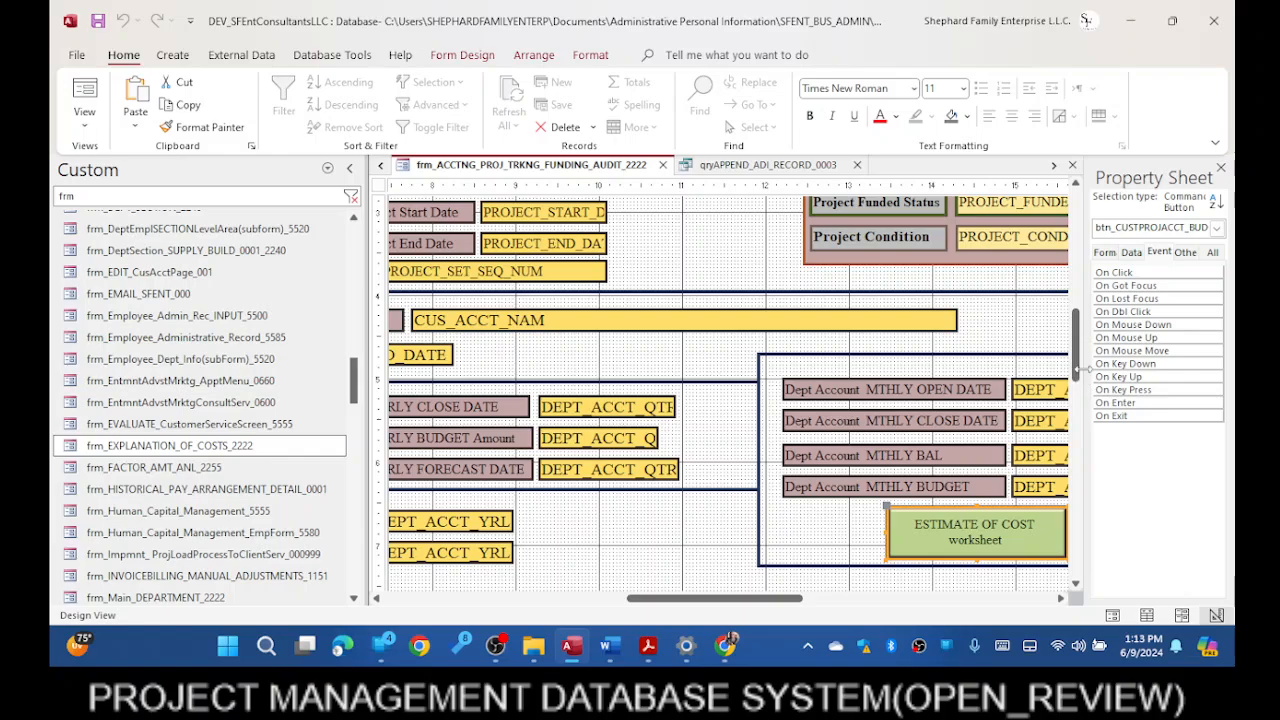
{"action": "left_click_drag", "start_coordinate": [1085, 383], "coordinate": [770, 412]}
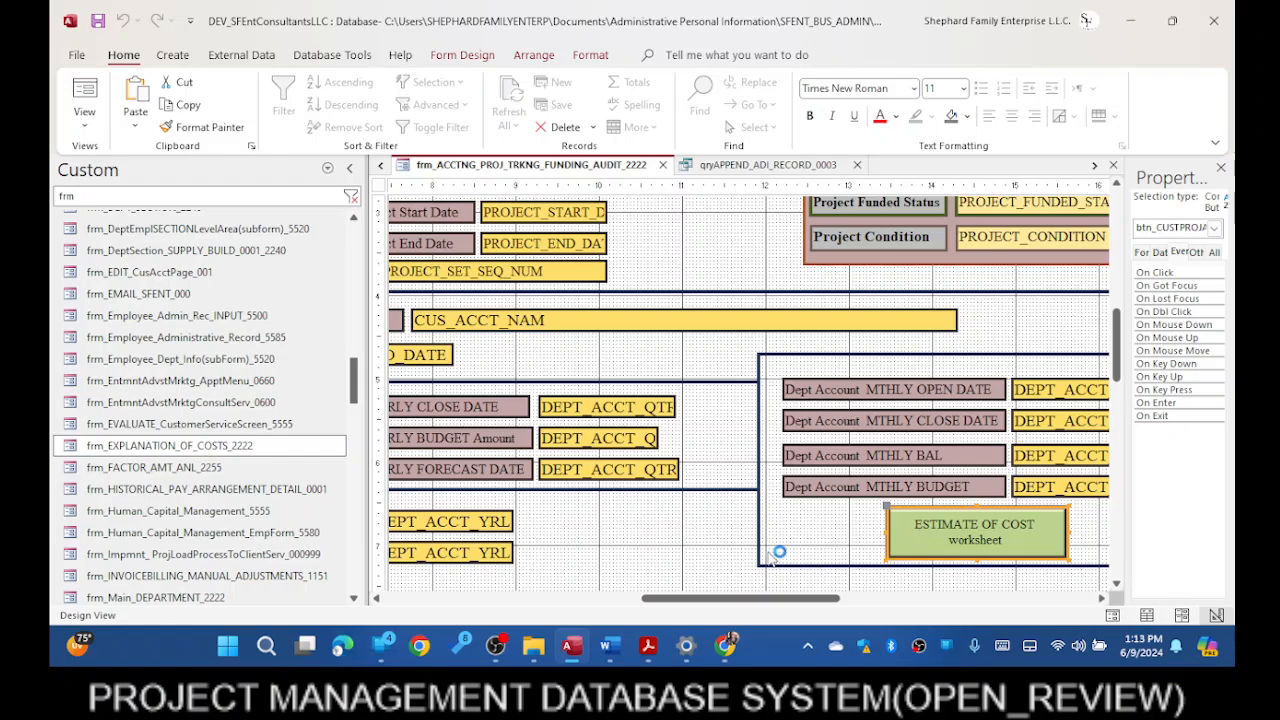
- Examine the audit form's Customer Historical Records box, project status section, monthly account fields and project identification fields
{"action": "scroll", "coordinate": [745, 560], "scroll_direction": "down", "scroll_amount": 5}
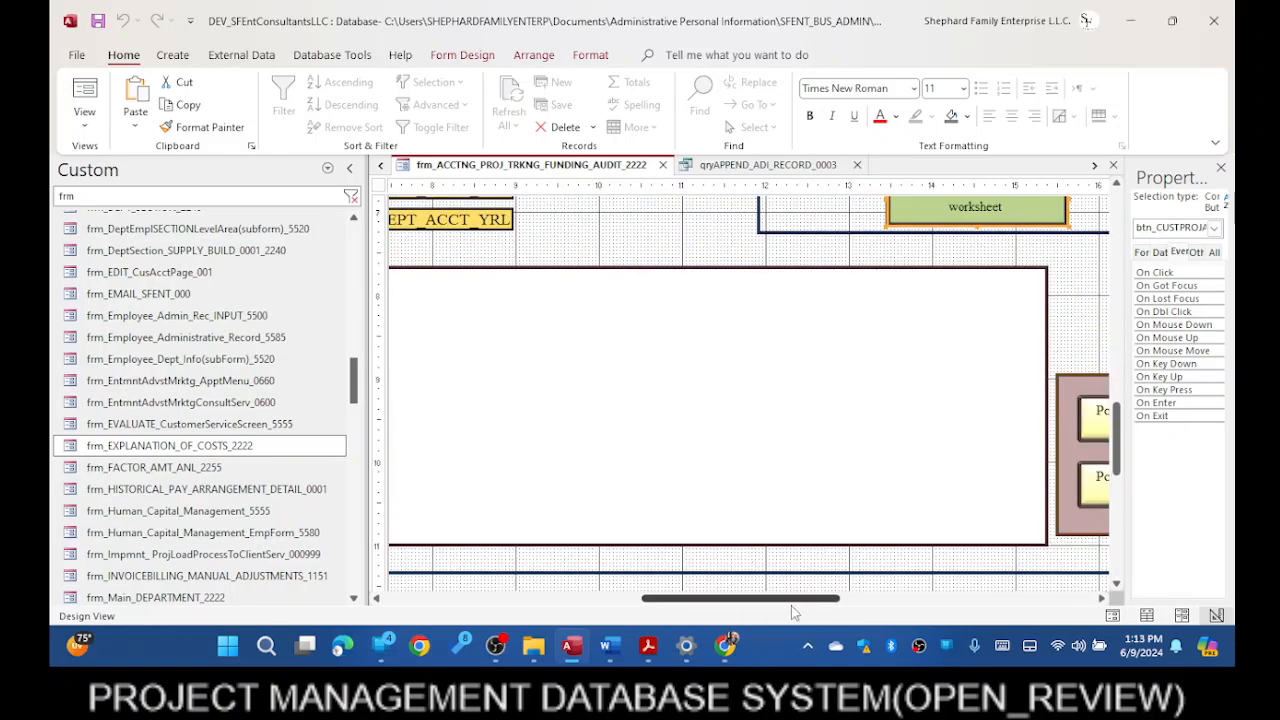
{"action": "left_click_drag", "start_coordinate": [790, 598], "coordinate": [604, 655]}
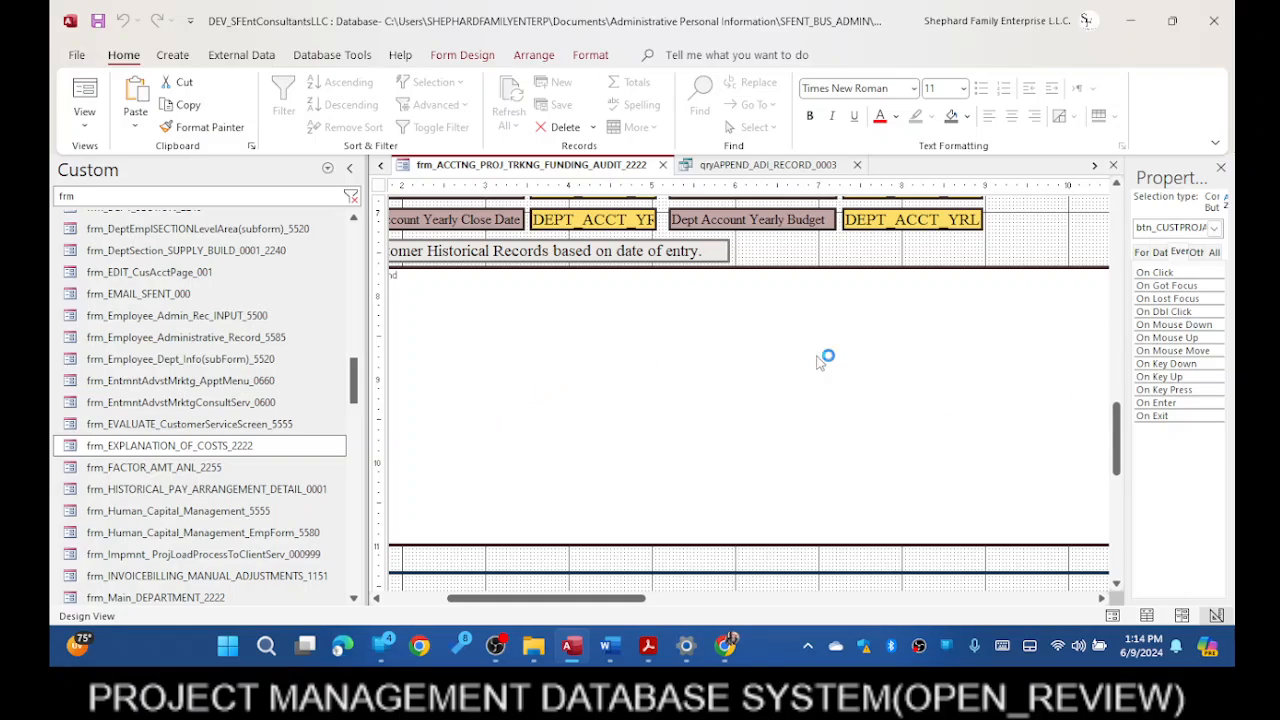
{"action": "left_click_drag", "start_coordinate": [588, 605], "coordinate": [566, 620]}
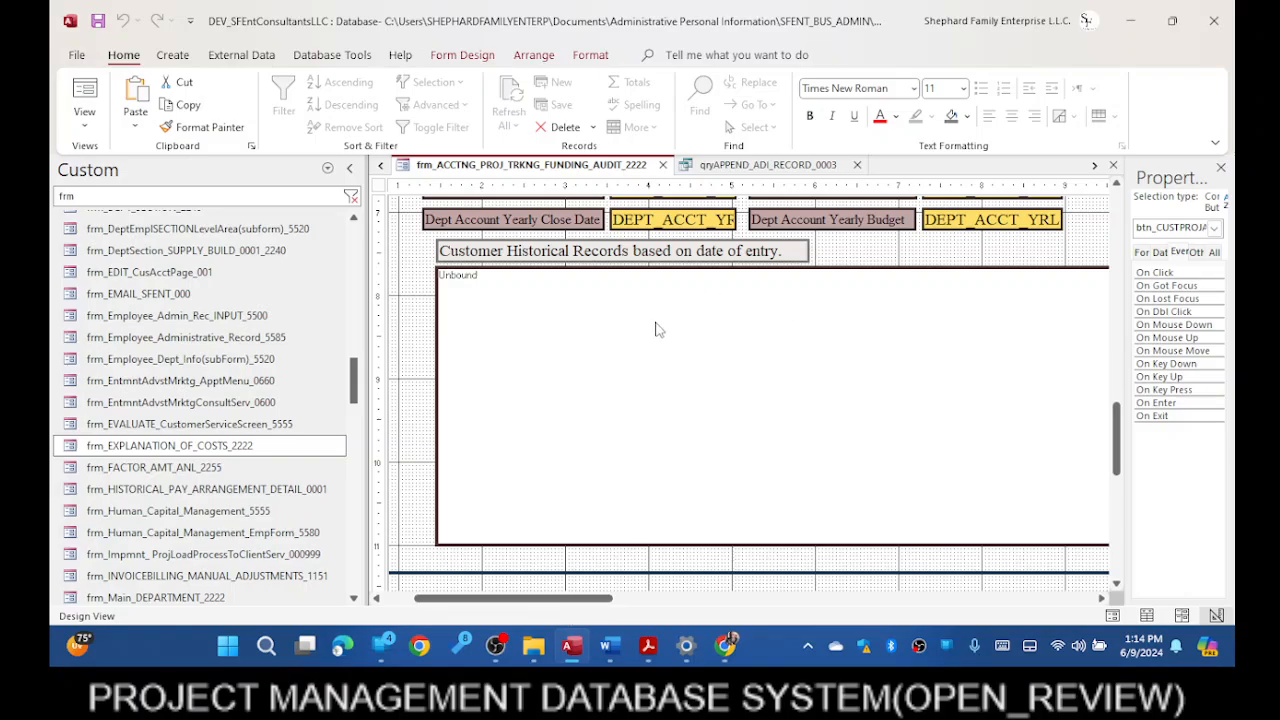
{"action": "left_click_drag", "start_coordinate": [555, 598], "coordinate": [780, 670]}
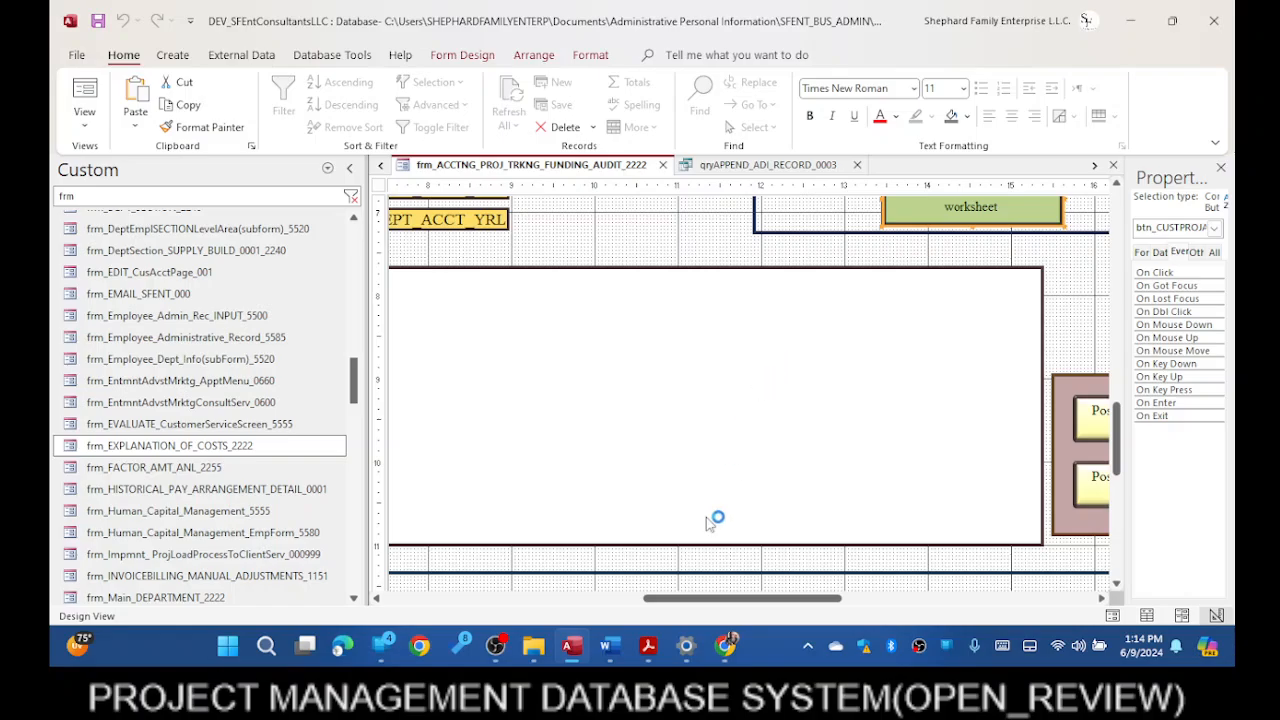
{"action": "left_click_drag", "start_coordinate": [755, 598], "coordinate": [858, 628]}
{"action": "scroll", "coordinate": [851, 467], "scroll_direction": "up", "scroll_amount": 5}
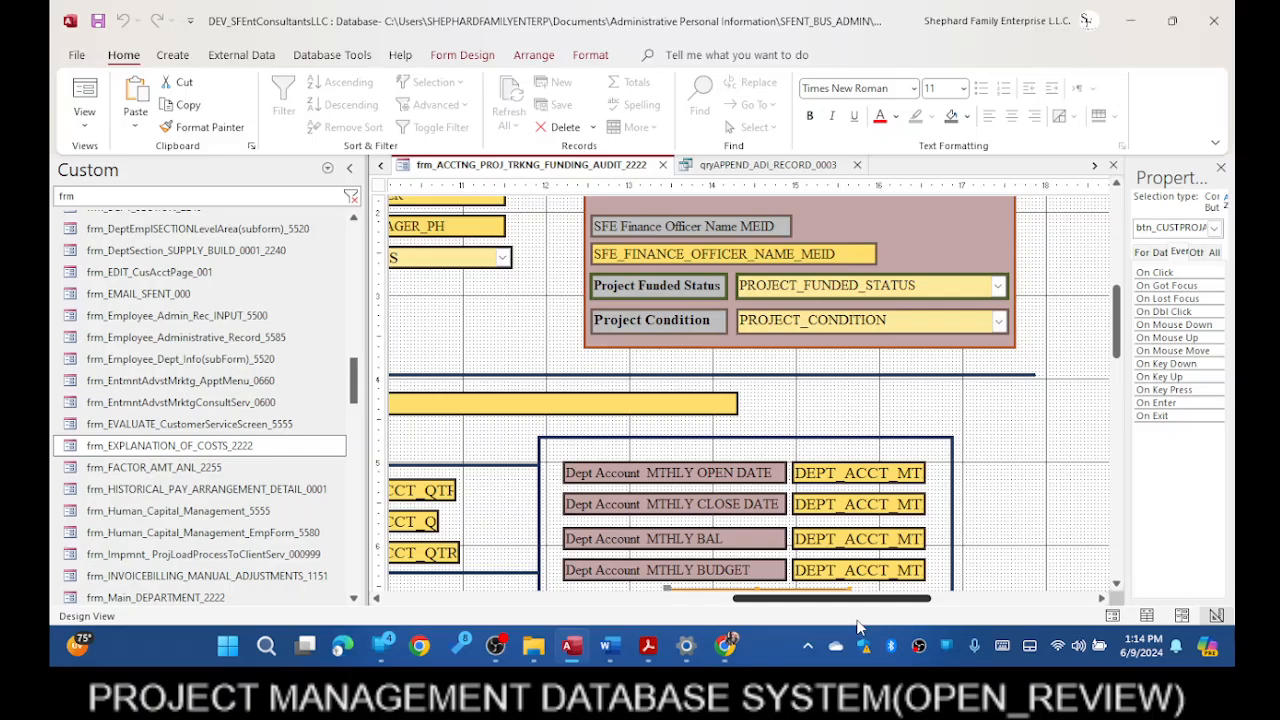
{"action": "scroll", "coordinate": [1008, 494], "scroll_direction": "up", "scroll_amount": 5}
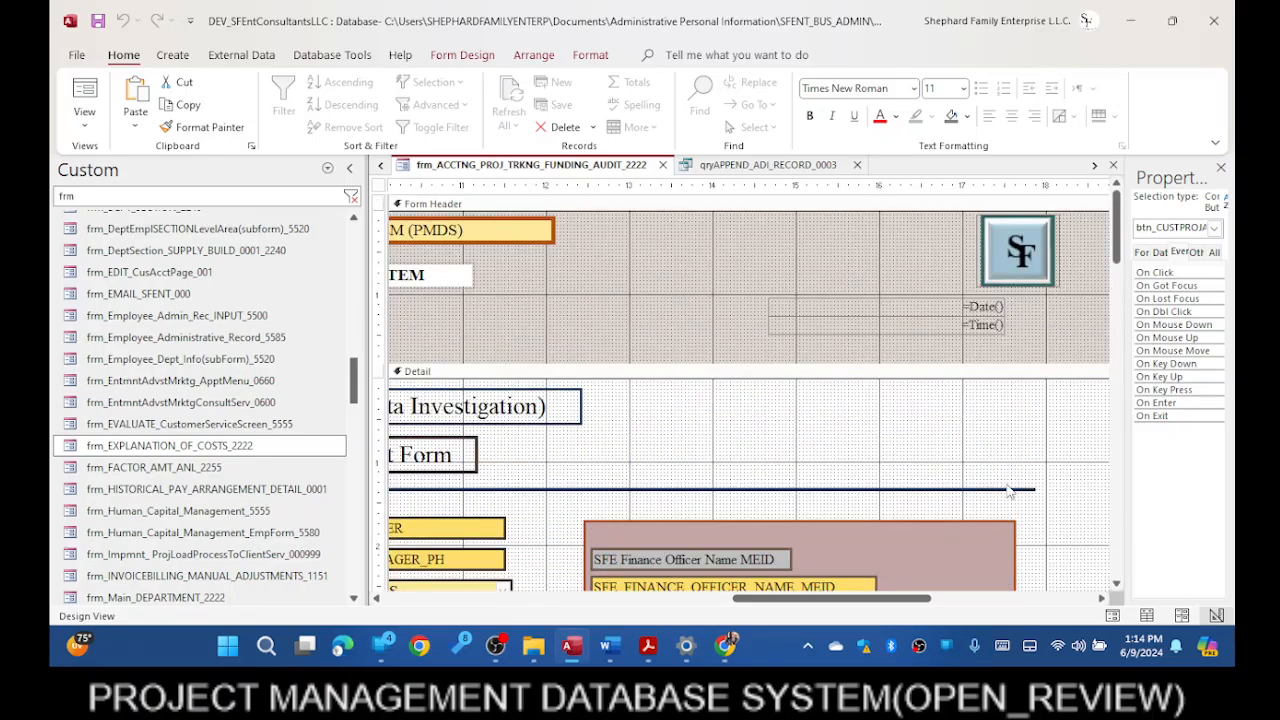
{"action": "scroll", "coordinate": [1008, 494], "scroll_direction": "down", "scroll_amount": 5}
{"action": "scroll", "coordinate": [1008, 494], "scroll_direction": "down", "scroll_amount": 5}
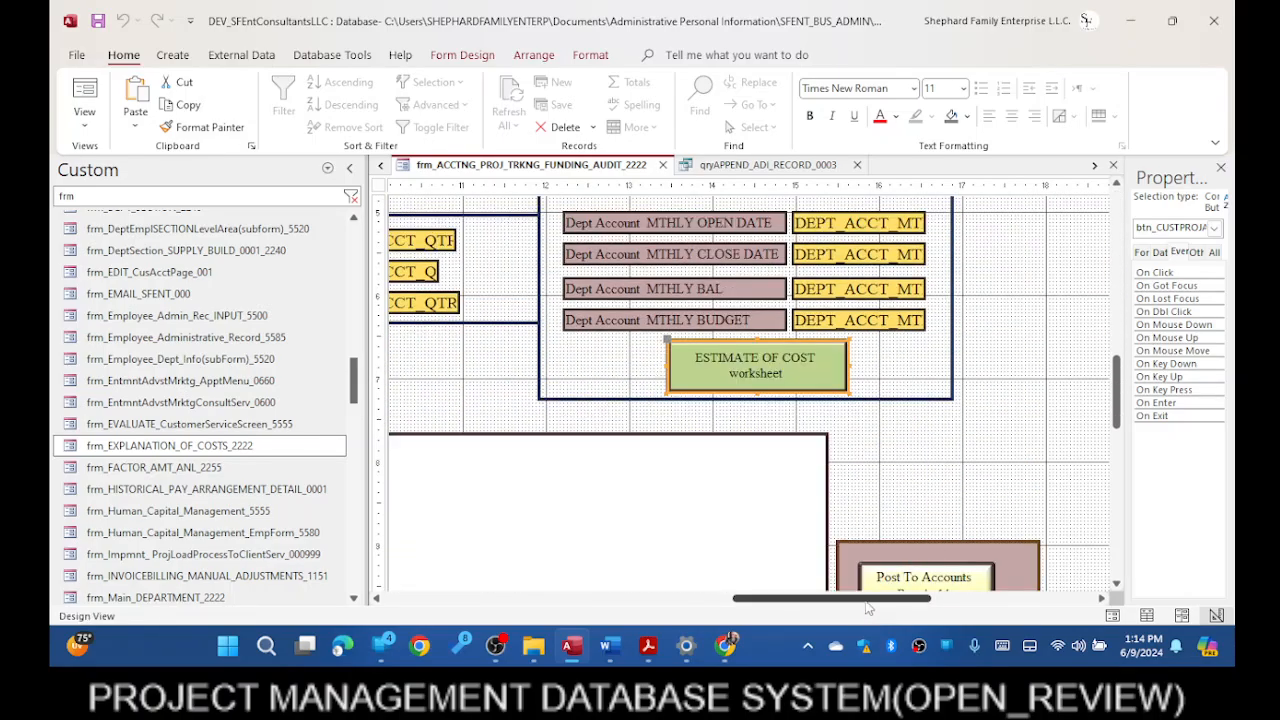
{"action": "left_click_drag", "start_coordinate": [869, 608], "coordinate": [543, 607]}
{"action": "scroll", "coordinate": [840, 348], "scroll_direction": "up", "scroll_amount": 5}
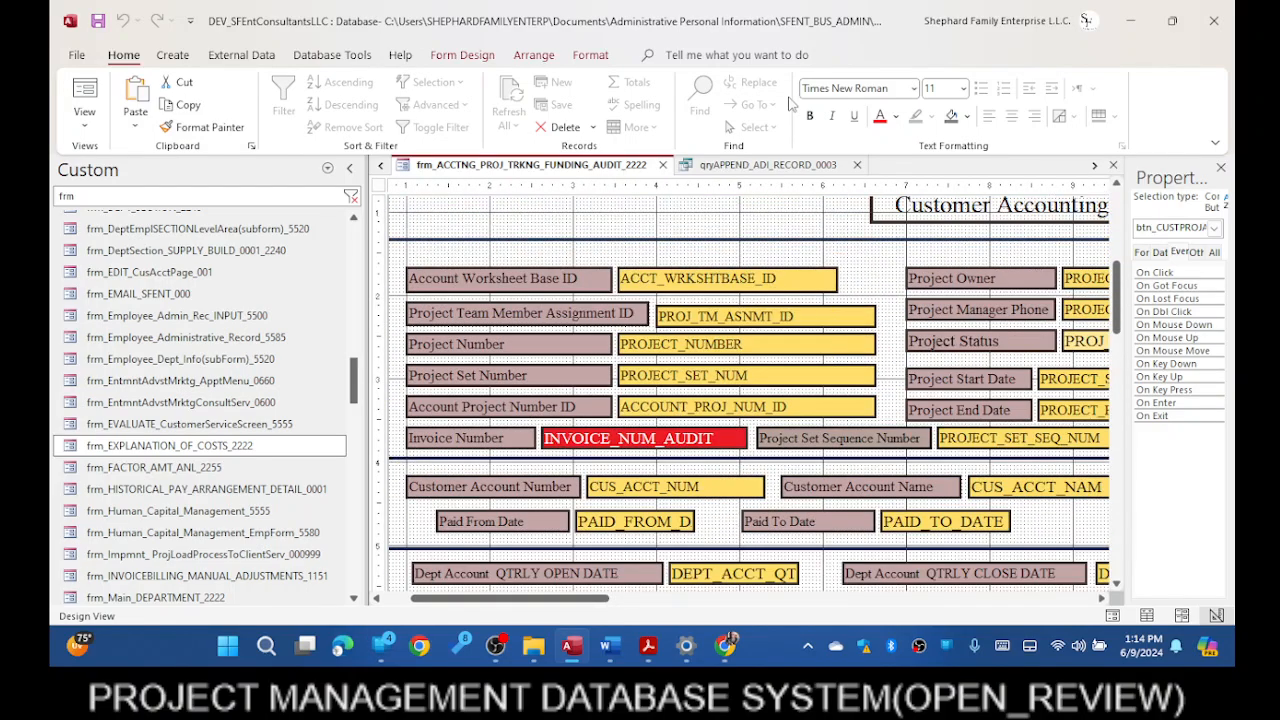
- View the source field list in the query qryAPPEND_ADI_RECORD_0003, and return to the audit form
{"action": "left_click", "coordinate": [758, 167]}
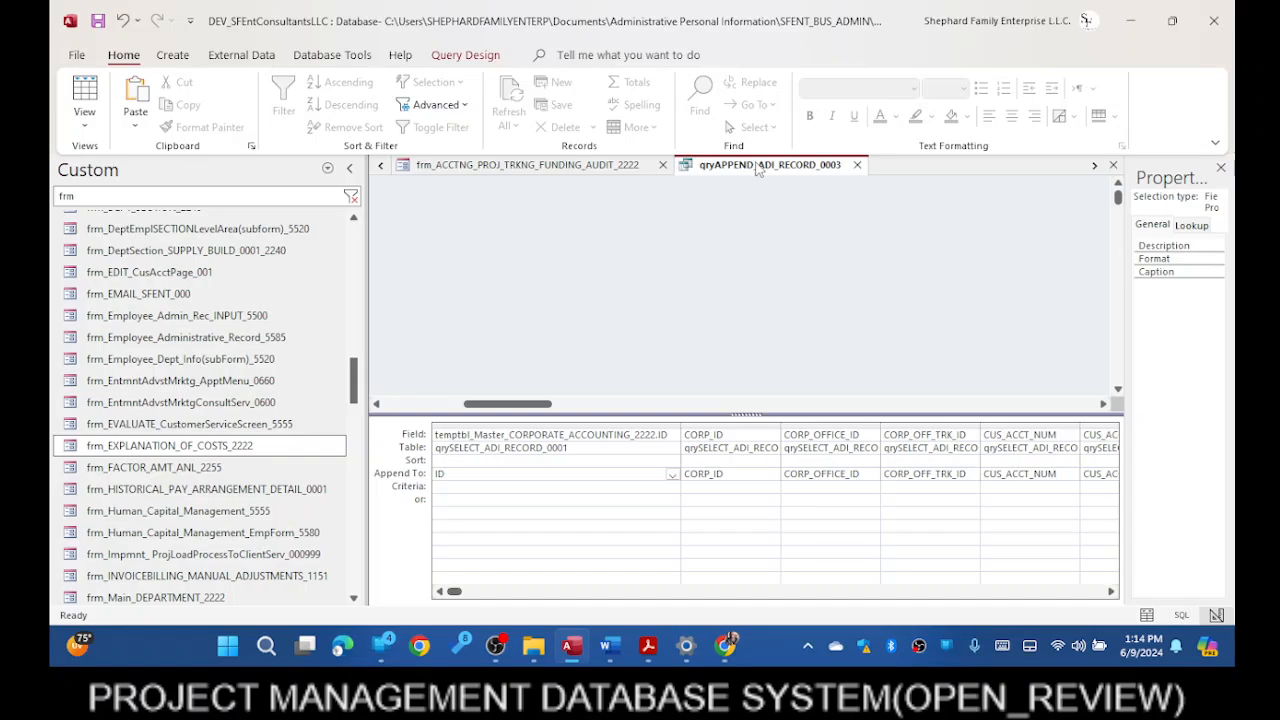
{"action": "left_click_drag", "start_coordinate": [470, 404], "coordinate": [386, 404]}
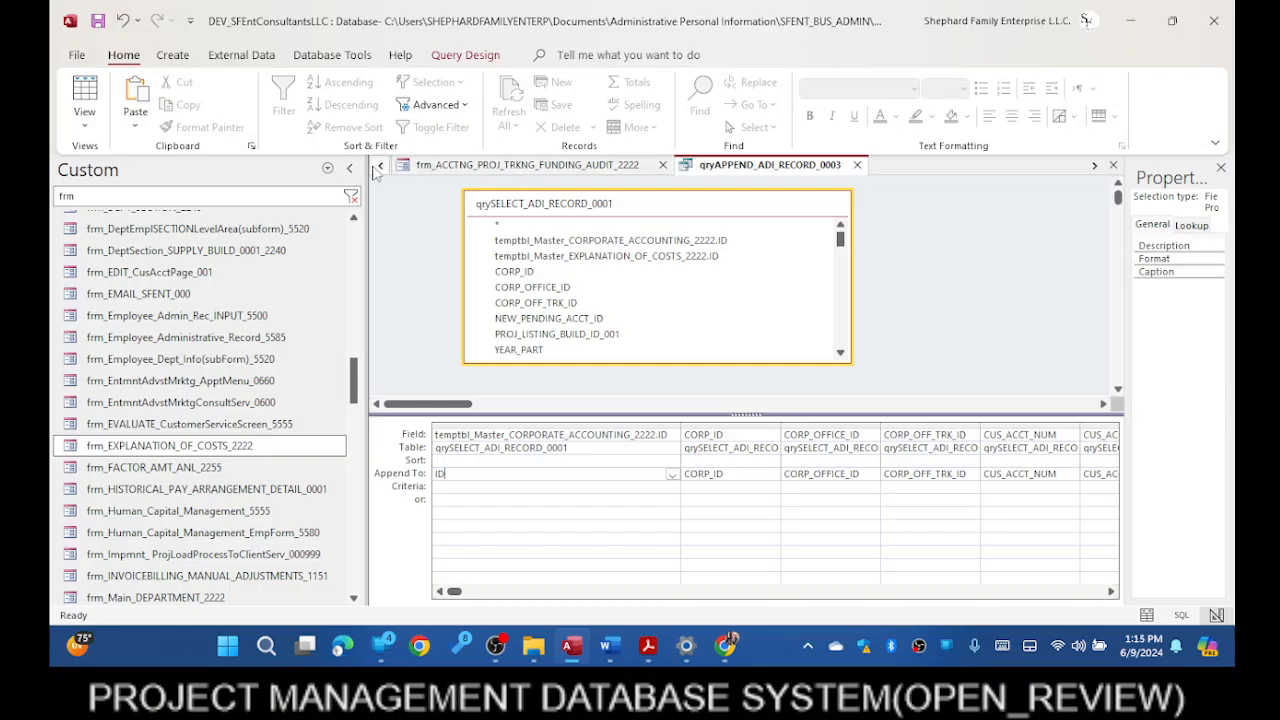
{"action": "left_click", "coordinate": [470, 167]}
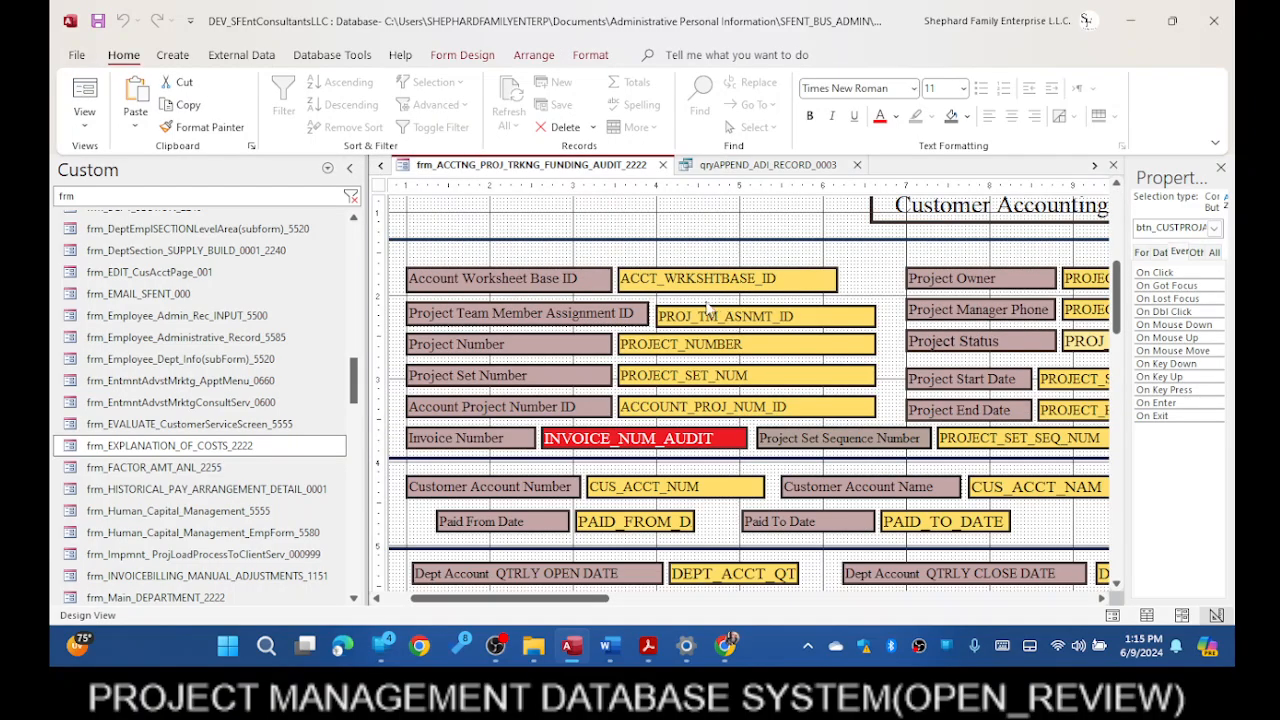
{"action": "scroll", "coordinate": [708, 310], "scroll_direction": "down", "scroll_amount": 5}
{"action": "scroll", "coordinate": [708, 310], "scroll_direction": "up", "scroll_amount": 5}
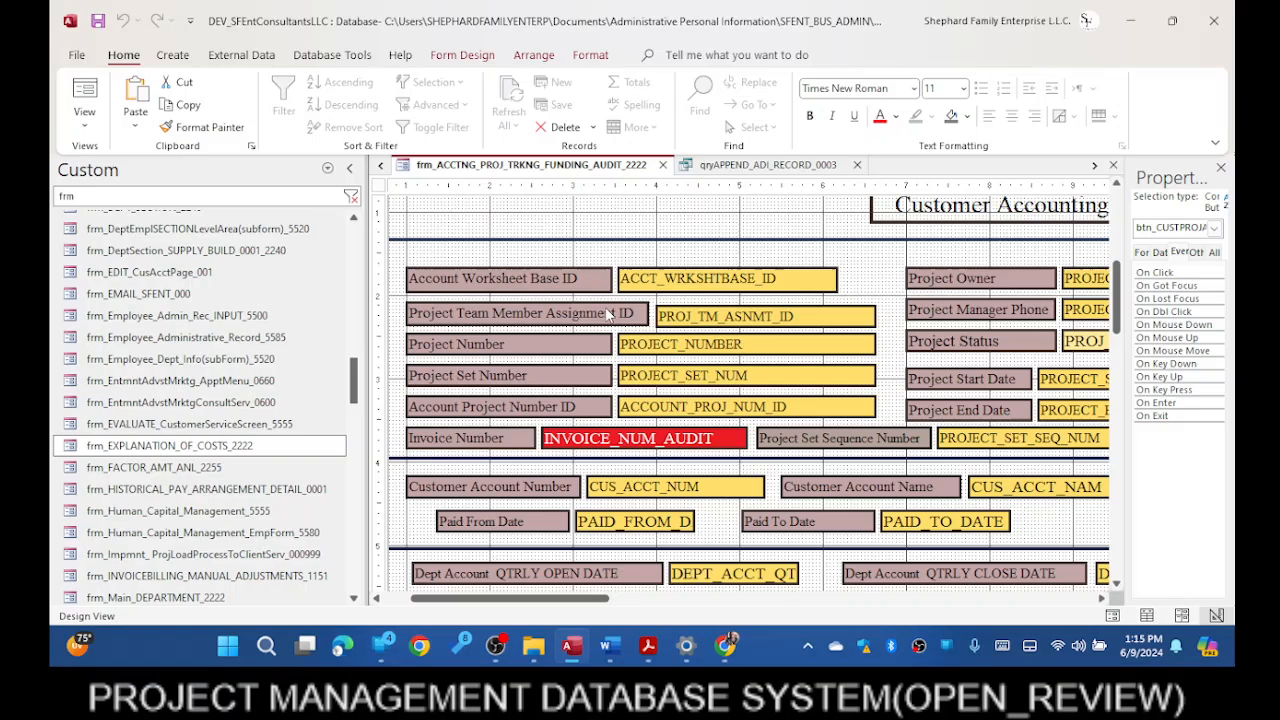
- Show frm_ACCTNG_PROJ_TRKNG_FUNDING_2222 in Form View and maximize its window
{"action": "left_click", "coordinate": [380, 166]}
{"action": "left_click", "coordinate": [480, 168]}
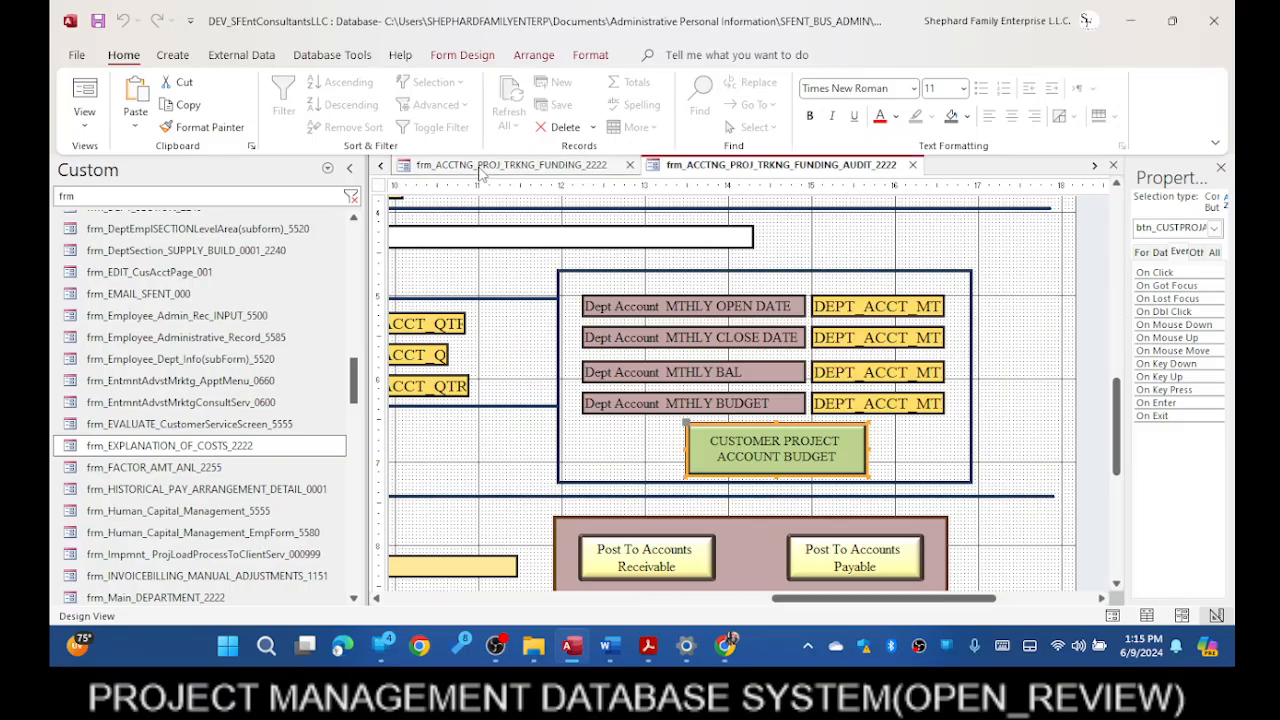
{"action": "left_click", "coordinate": [480, 168]}
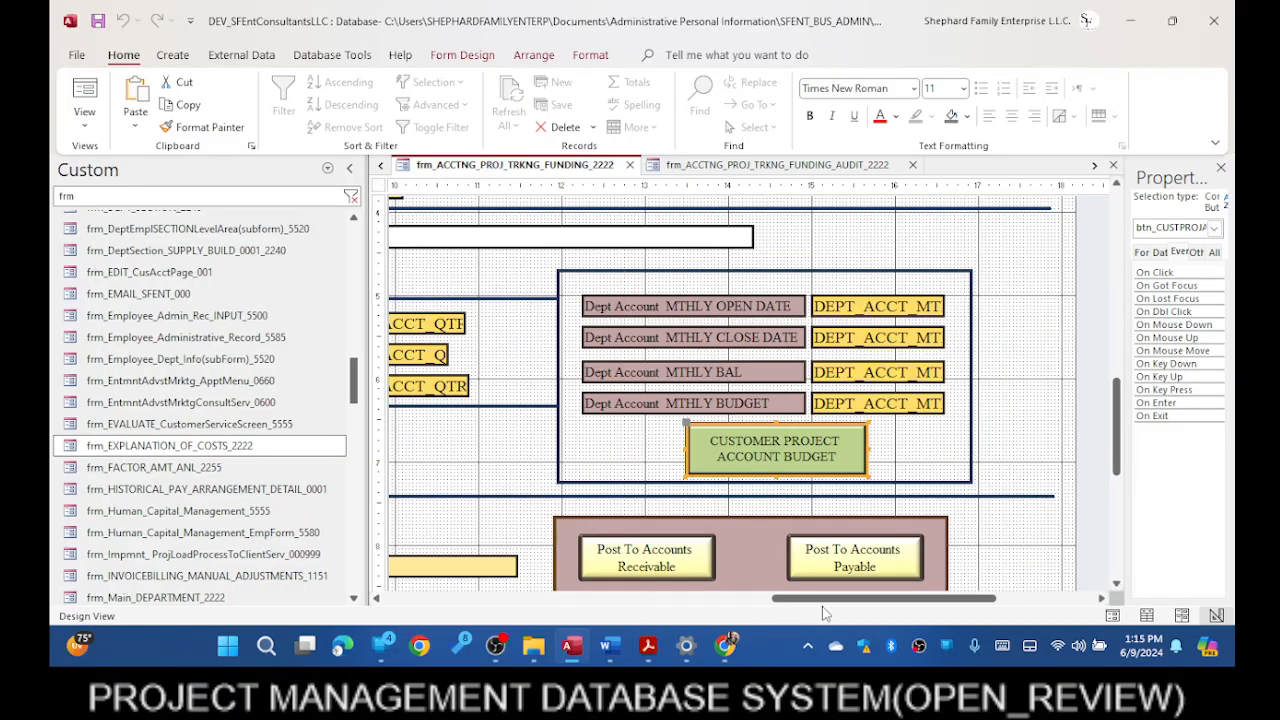
{"action": "left_click_drag", "start_coordinate": [824, 599], "coordinate": [519, 275]}
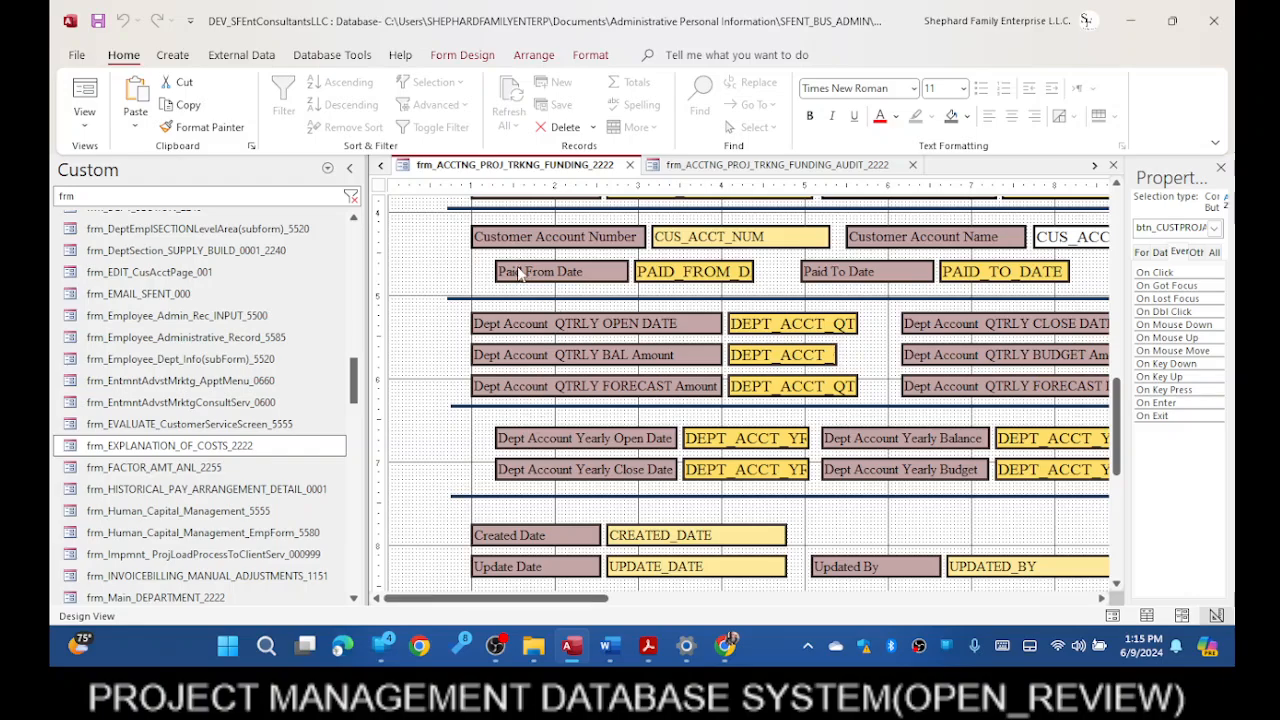
{"action": "right_click", "coordinate": [490, 170]}
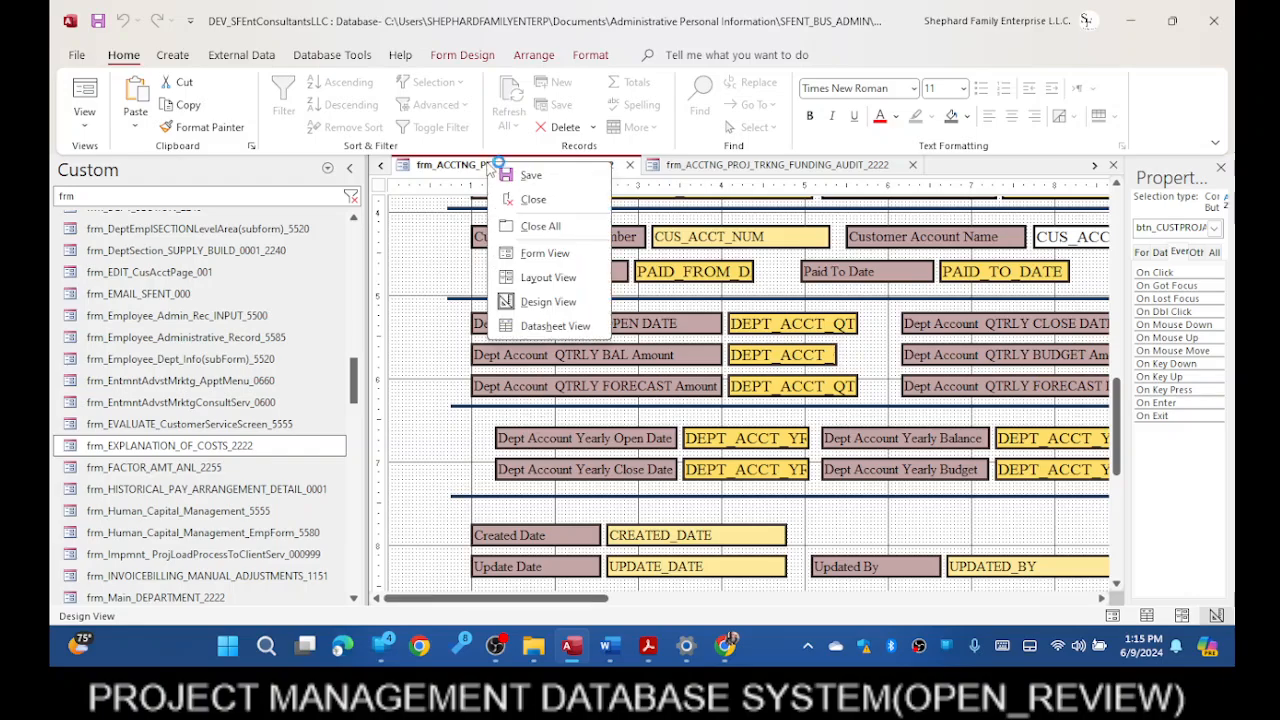
{"action": "left_click", "coordinate": [551, 251]}
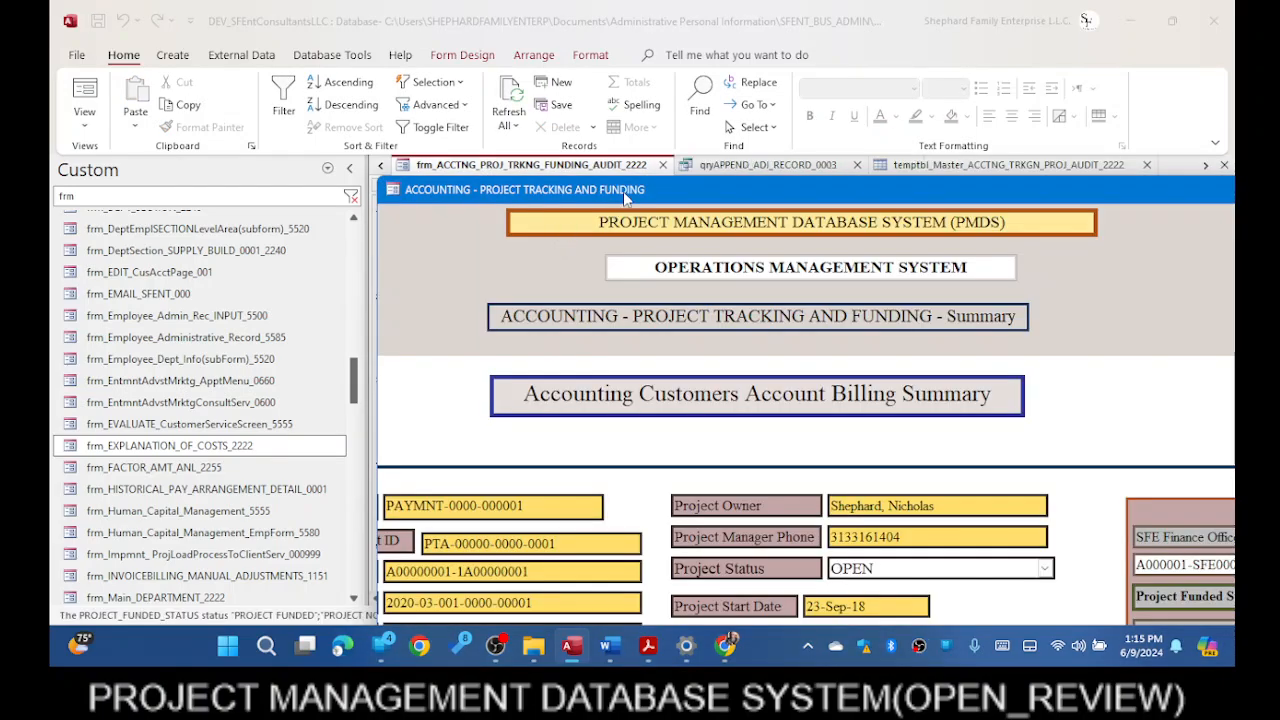
{"action": "left_click_drag", "start_coordinate": [623, 191], "coordinate": [385, 2]}
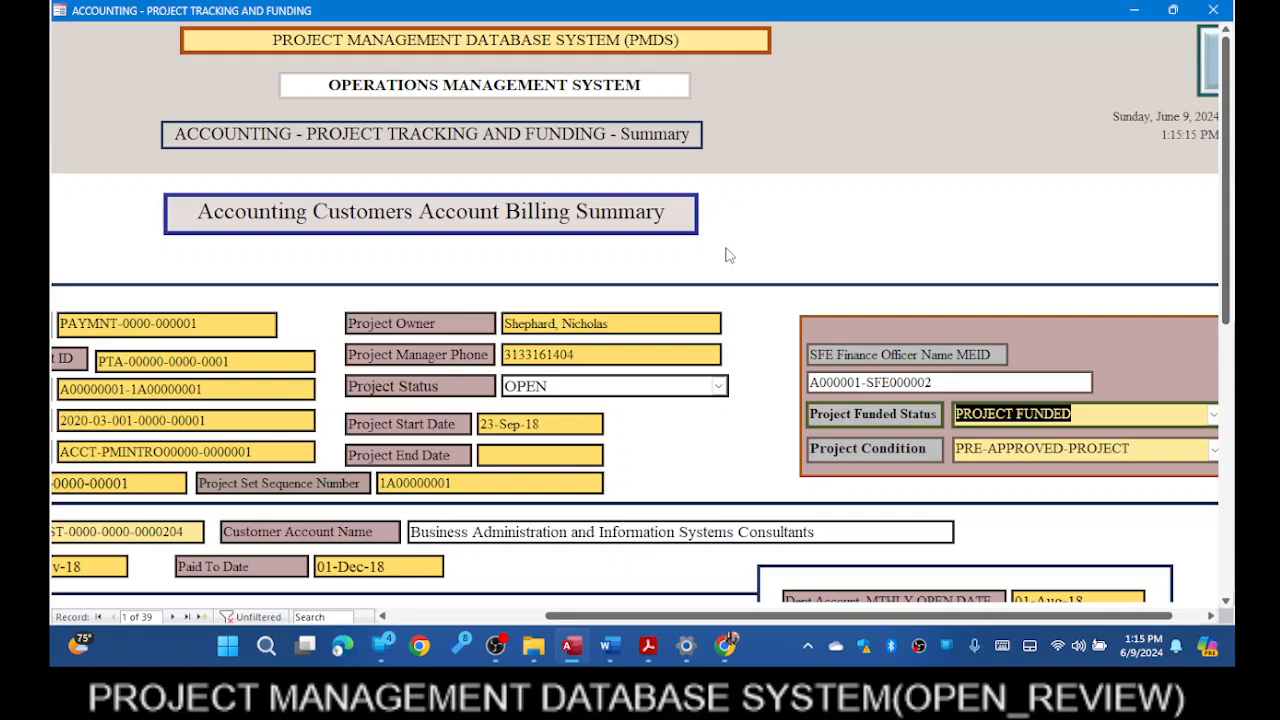
- Examine the billing summary's project details, quarterly, monthly and yearly department account fields, and the buttons at its end
{"action": "scroll", "coordinate": [940, 270], "scroll_direction": "down", "scroll_amount": 3}
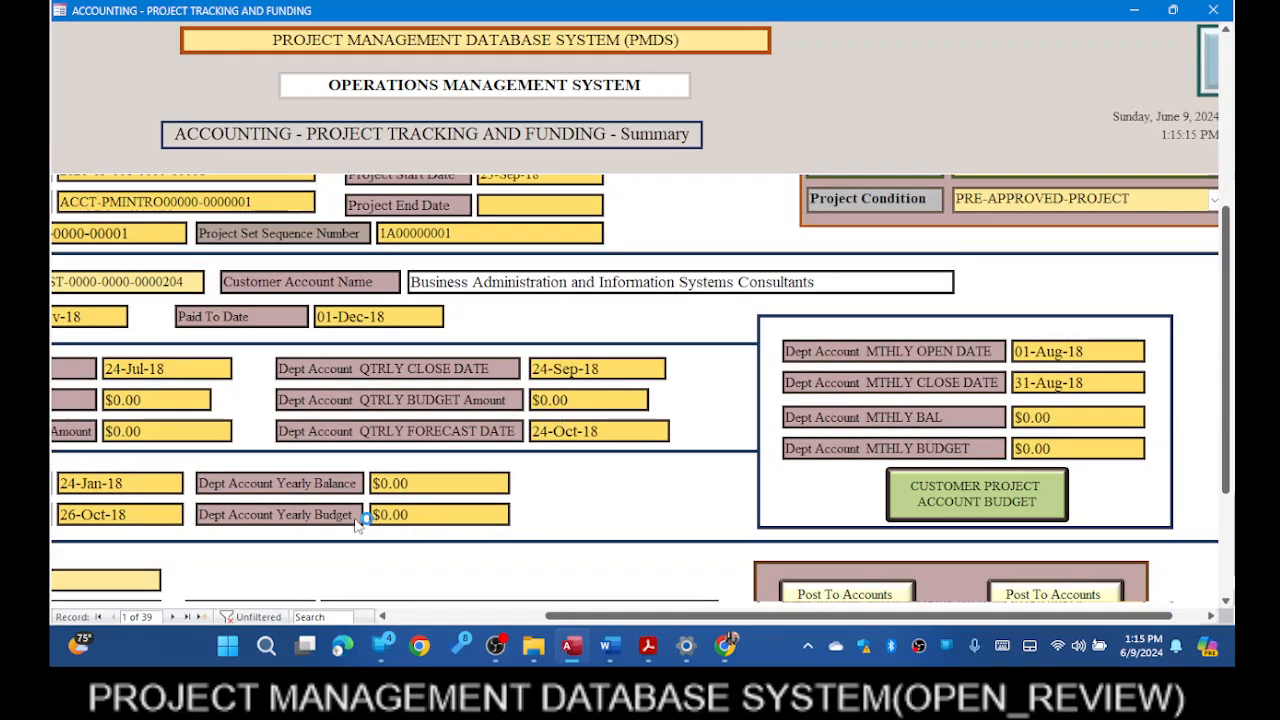
{"action": "left_click_drag", "start_coordinate": [585, 620], "coordinate": [427, 629]}
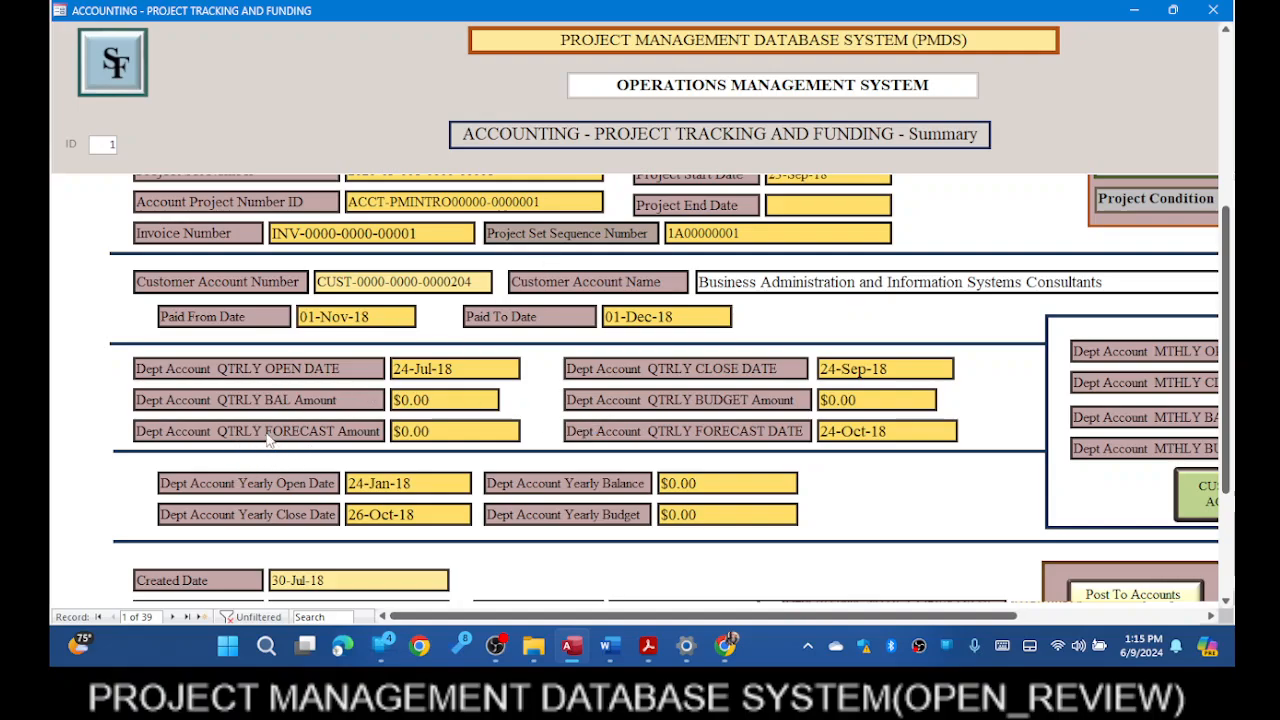
{"action": "scroll", "coordinate": [268, 441], "scroll_direction": "up", "scroll_amount": 5}
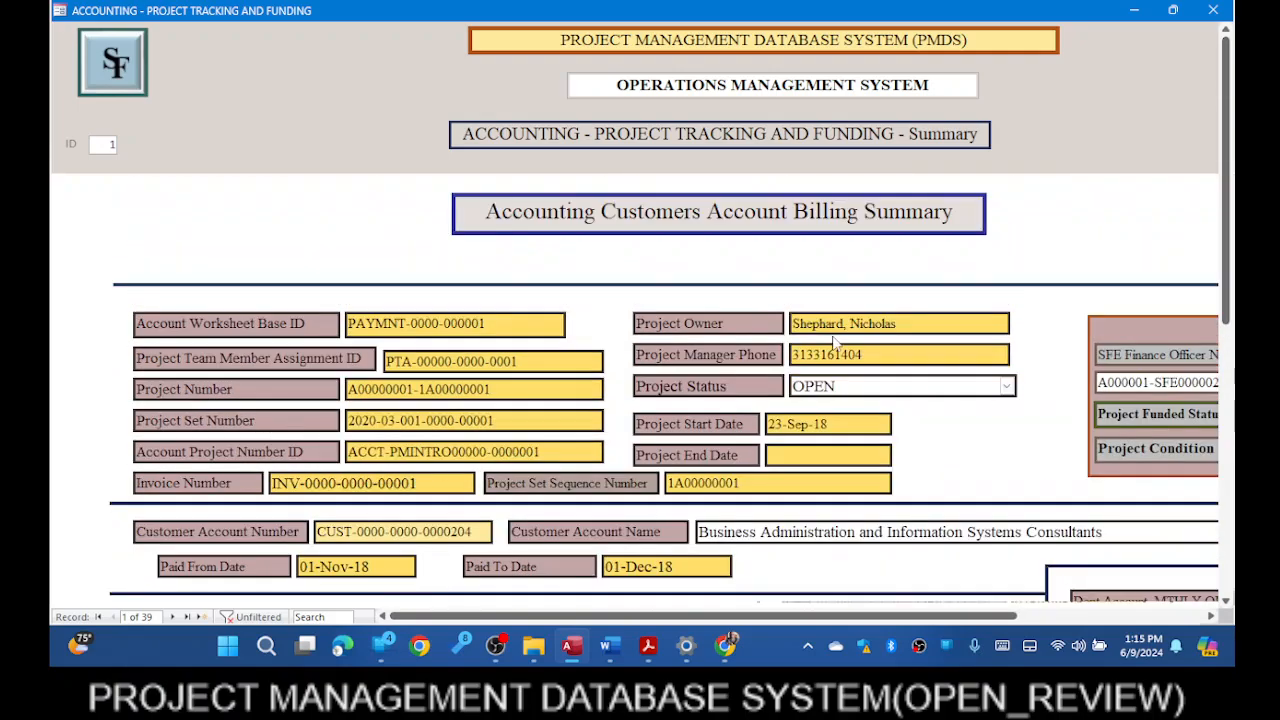
{"action": "scroll", "coordinate": [814, 287], "scroll_direction": "down", "scroll_amount": 5}
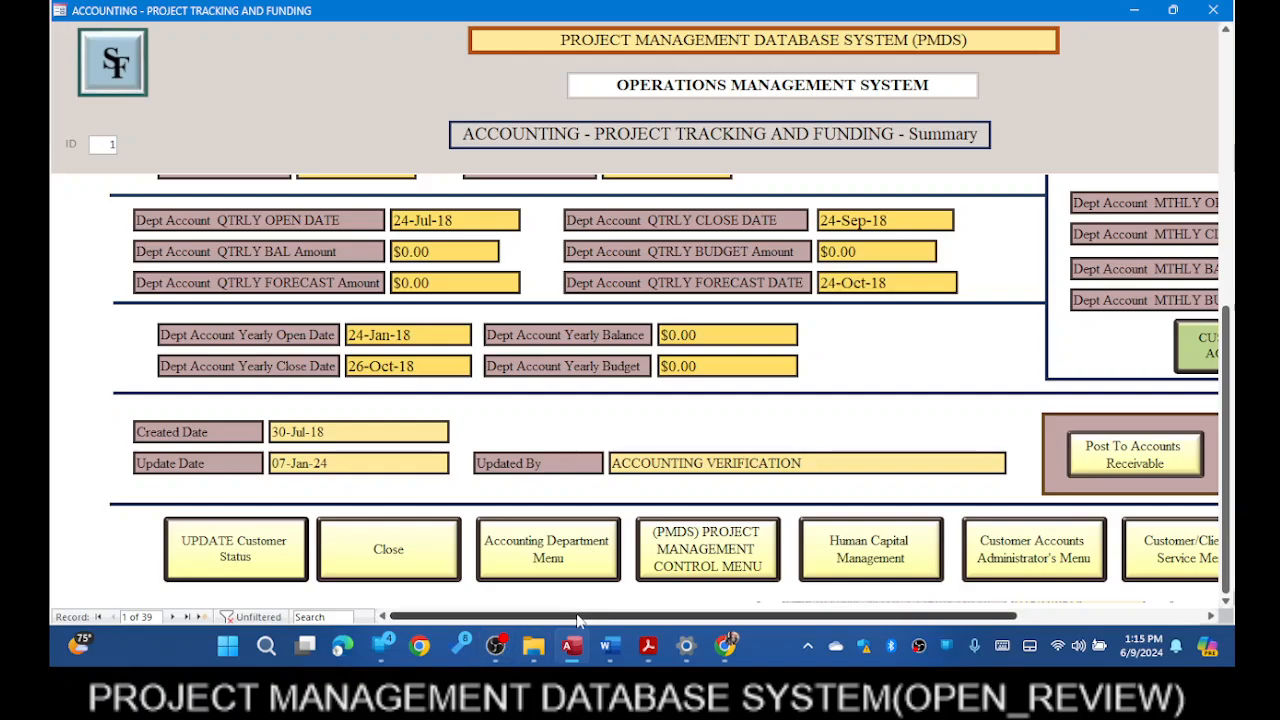
{"action": "left_click_drag", "start_coordinate": [582, 616], "coordinate": [622, 625]}
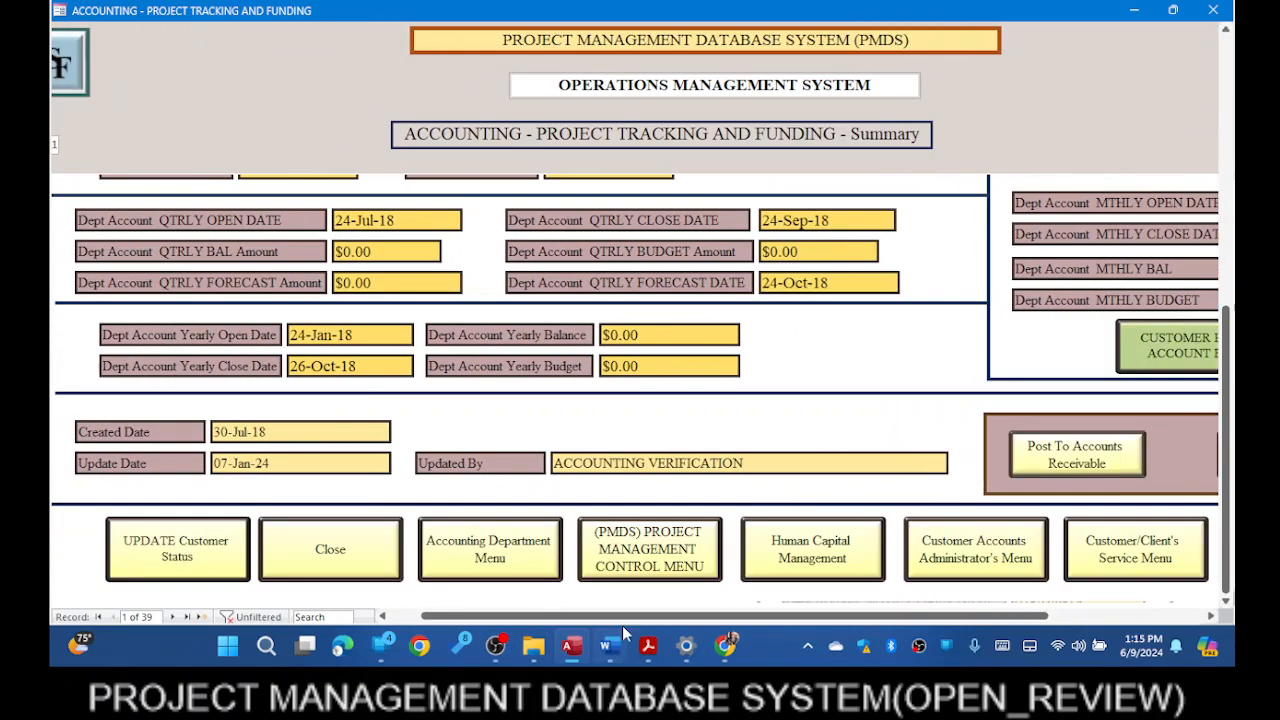
- Review the end of the project tracking and funding summary, and return the form to Design View
{"action": "scroll", "coordinate": [800, 447], "scroll_direction": "up", "scroll_amount": 3}
{"action": "scroll", "coordinate": [800, 447], "scroll_direction": "up", "scroll_amount": 3}
{"action": "scroll", "coordinate": [786, 405], "scroll_direction": "down", "scroll_amount": 5}
{"action": "right_click", "coordinate": [603, 9]}
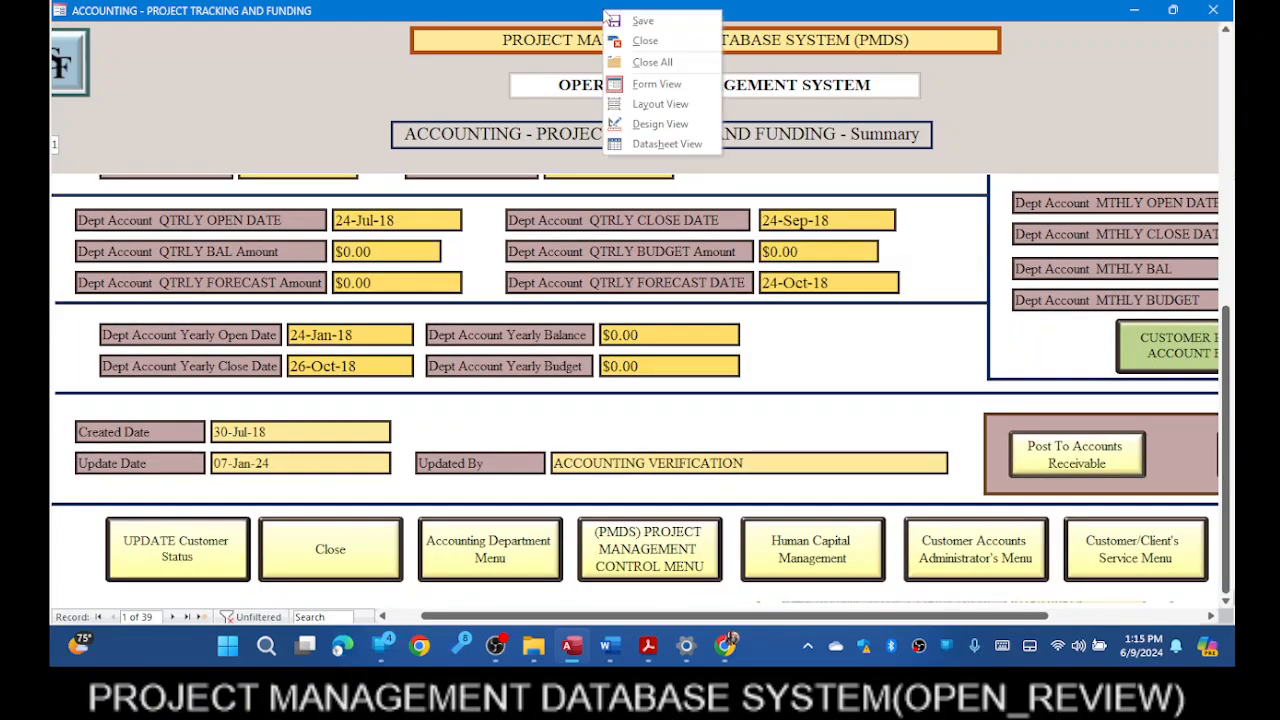
{"action": "left_click", "coordinate": [658, 124]}
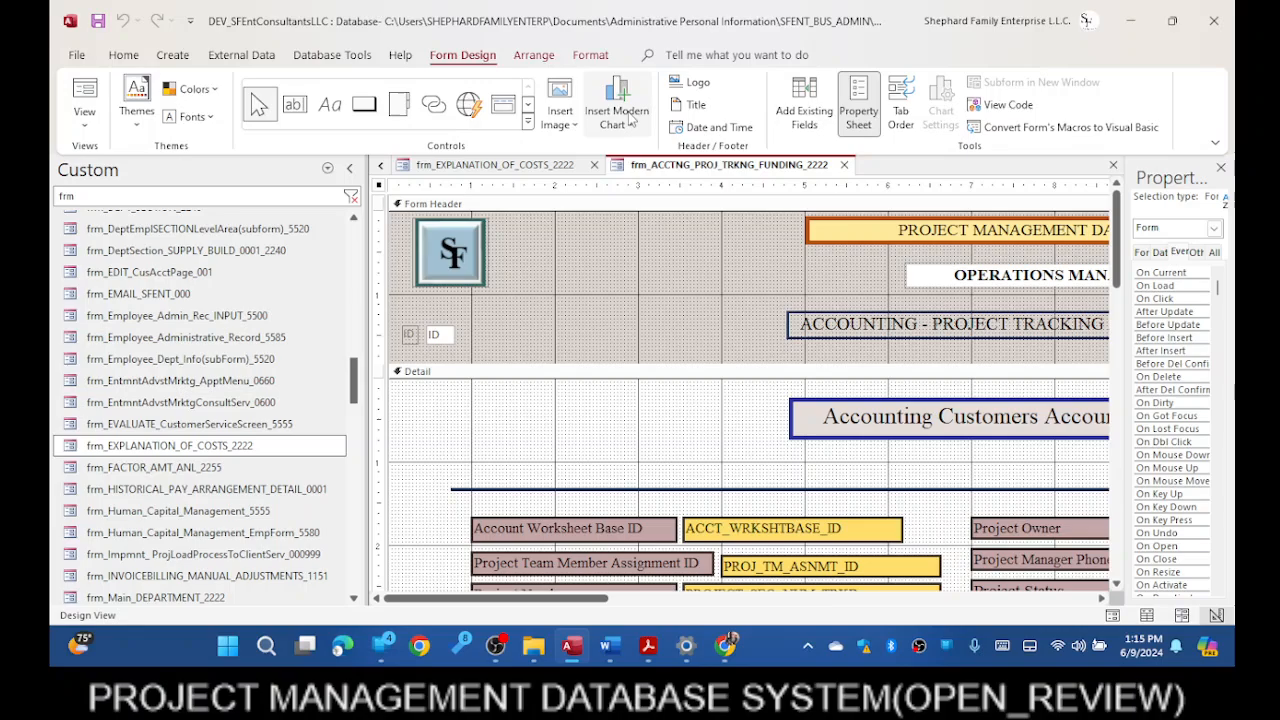
- Bring up the open form frm_PROJECT_ACCTAUDIT_CONTROL_0002 and examine its header, project fields and Research Audit Form Details section in Design View
{"action": "left_click", "coordinate": [380, 166]}
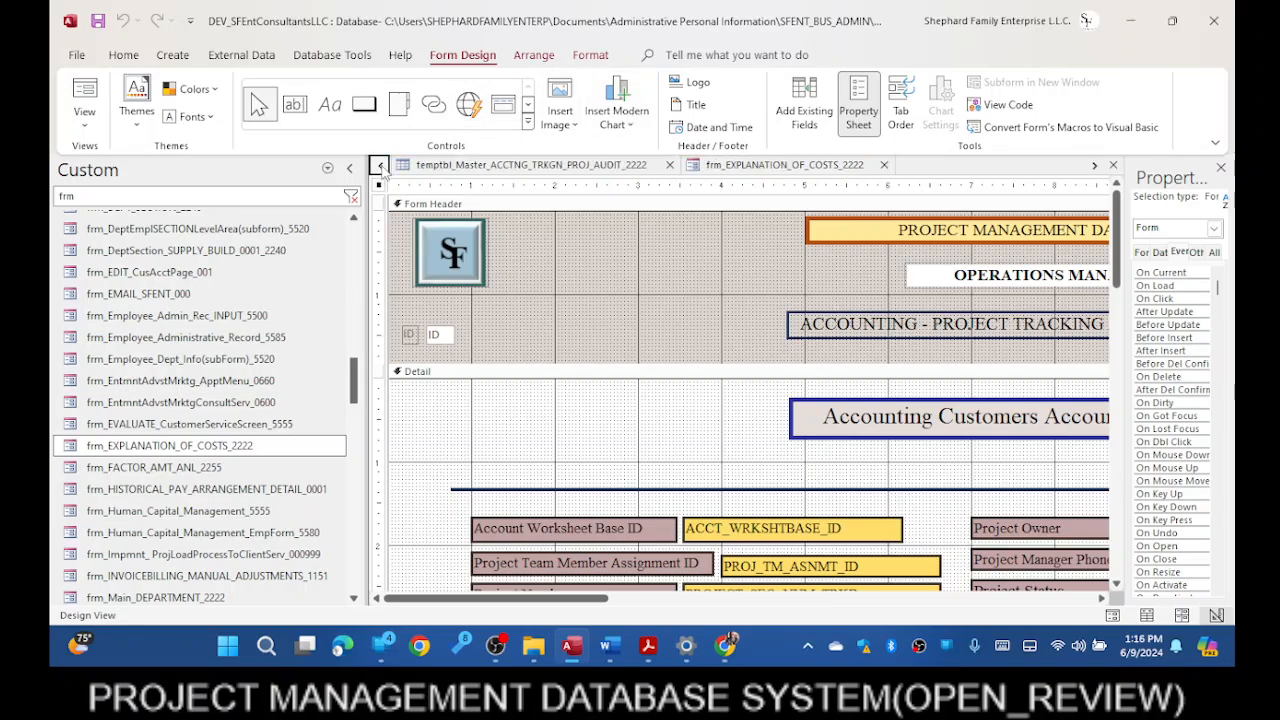
{"action": "left_click", "coordinate": [380, 166]}
{"action": "left_click", "coordinate": [380, 166]}
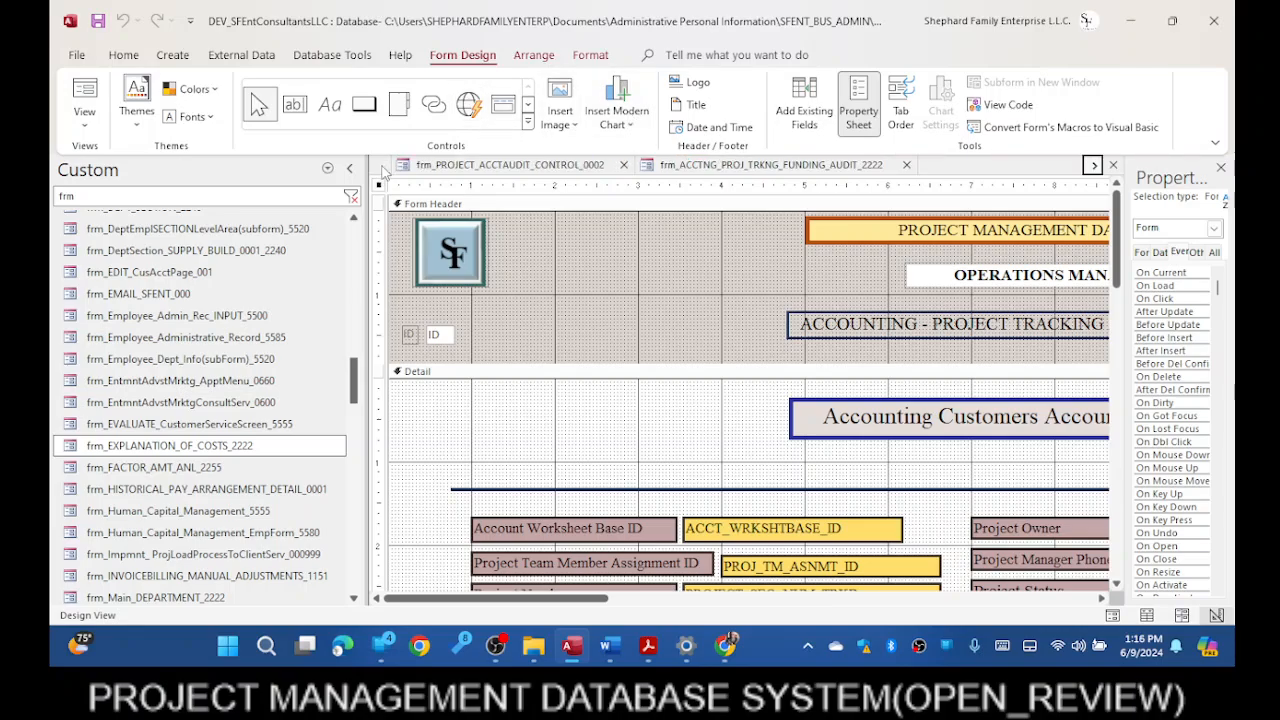
{"action": "left_click", "coordinate": [498, 168]}
{"action": "scroll", "coordinate": [665, 297], "scroll_direction": "down", "scroll_amount": 5}
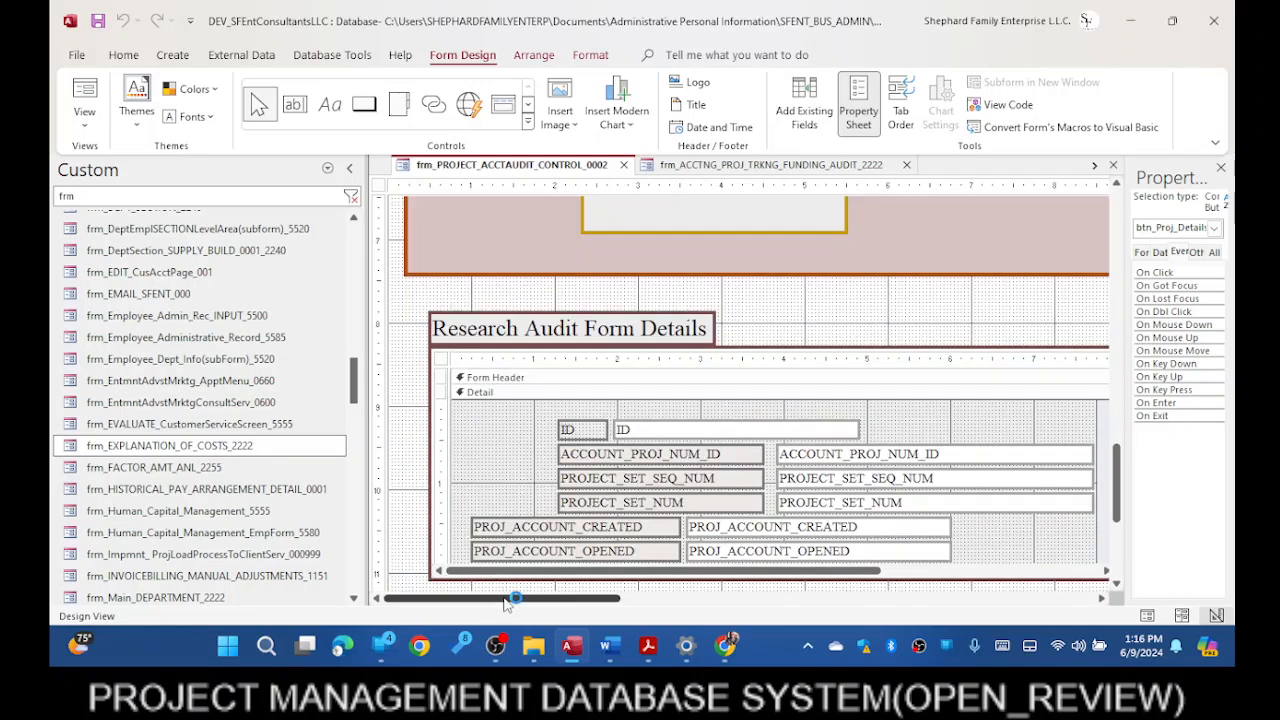
{"action": "left_click_drag", "start_coordinate": [505, 598], "coordinate": [720, 630]}
{"action": "scroll", "coordinate": [672, 438], "scroll_direction": "up", "scroll_amount": 5}
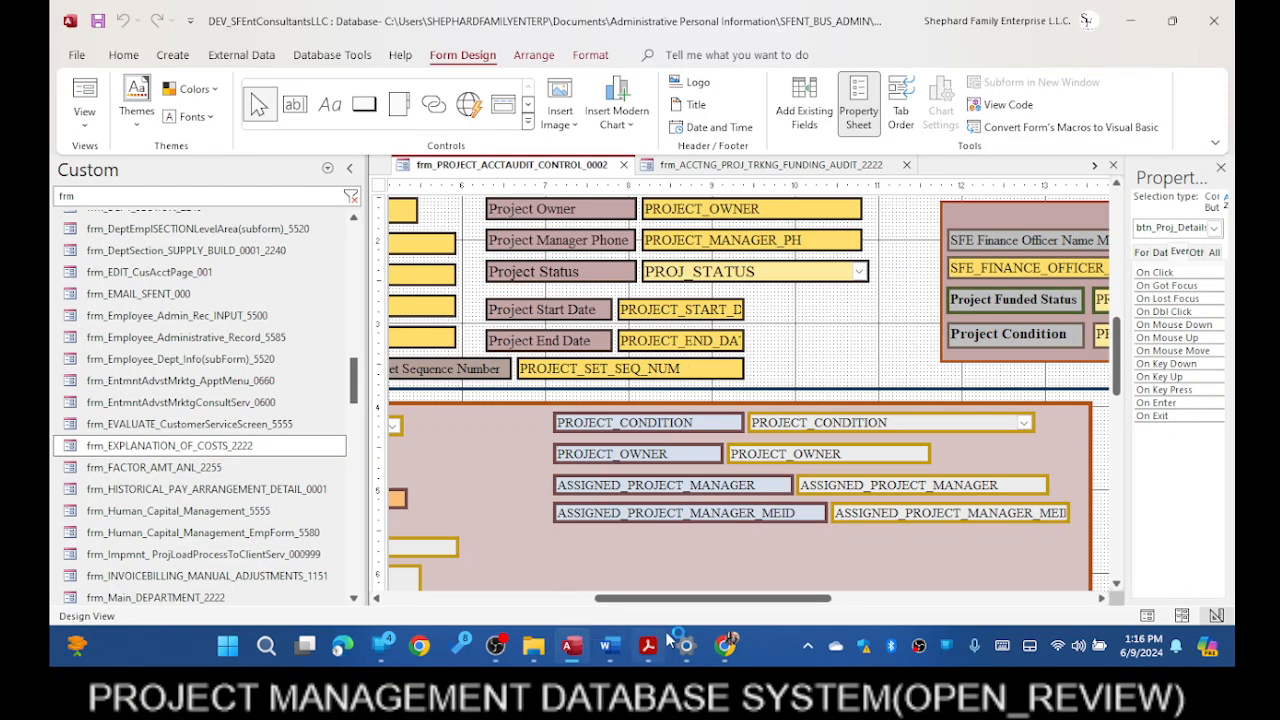
{"action": "left_click_drag", "start_coordinate": [712, 598], "coordinate": [500, 598]}
{"action": "scroll", "coordinate": [893, 500], "scroll_direction": "up", "scroll_amount": 10}
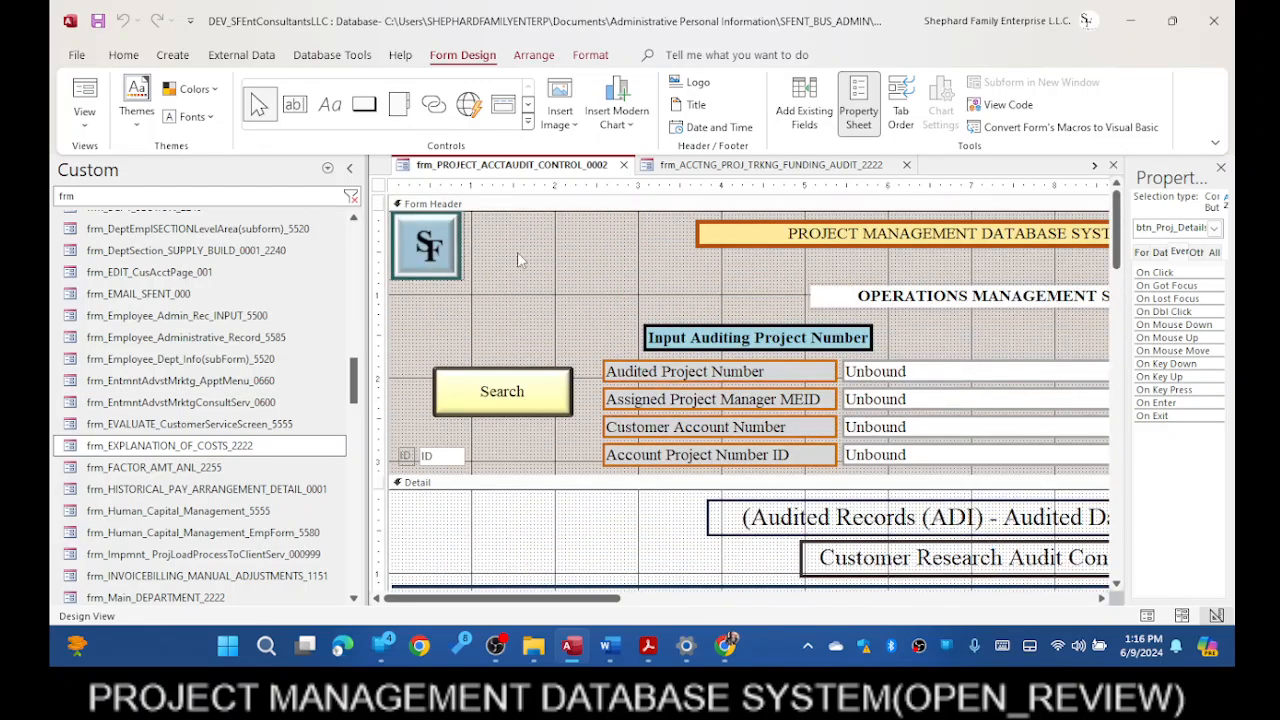
{"action": "scroll", "coordinate": [573, 428], "scroll_direction": "down", "scroll_amount": 12}
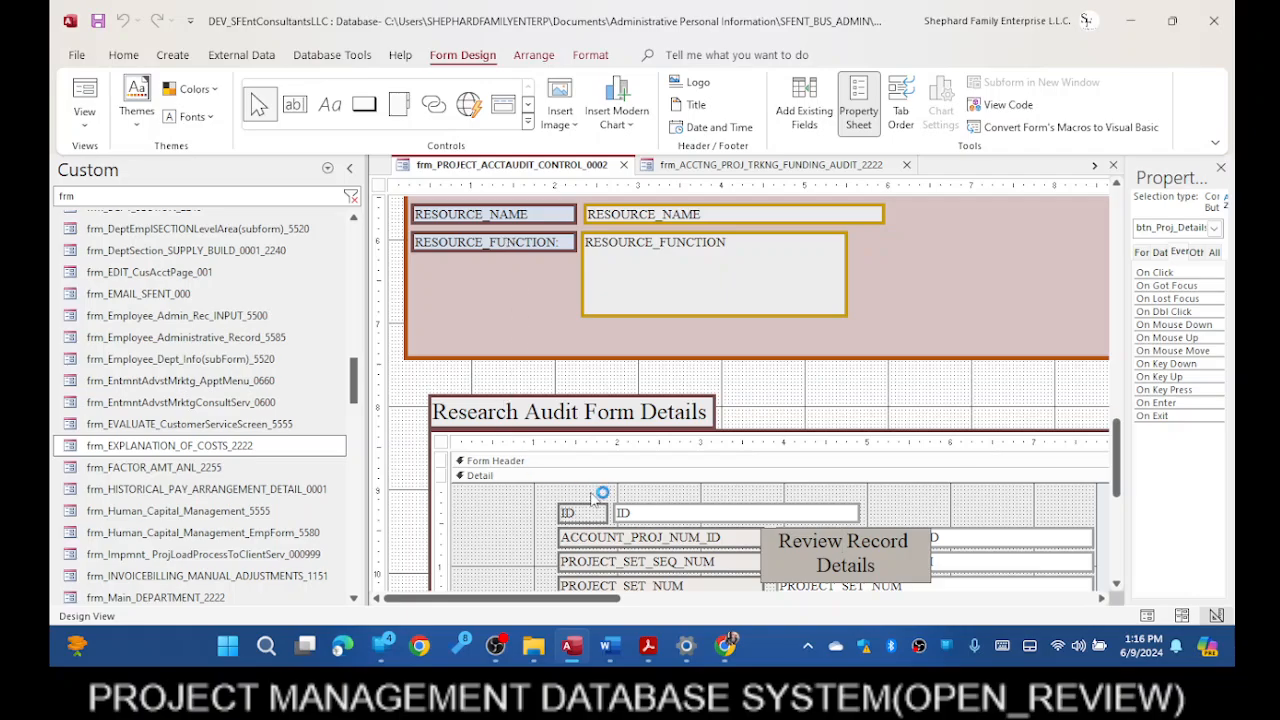
- Show frm_PROJECT_ACCTAUDIT_CONTROL_0002 in Form View, maximize its window and view the area around the Review Record Details button
{"action": "right_click", "coordinate": [516, 166]}
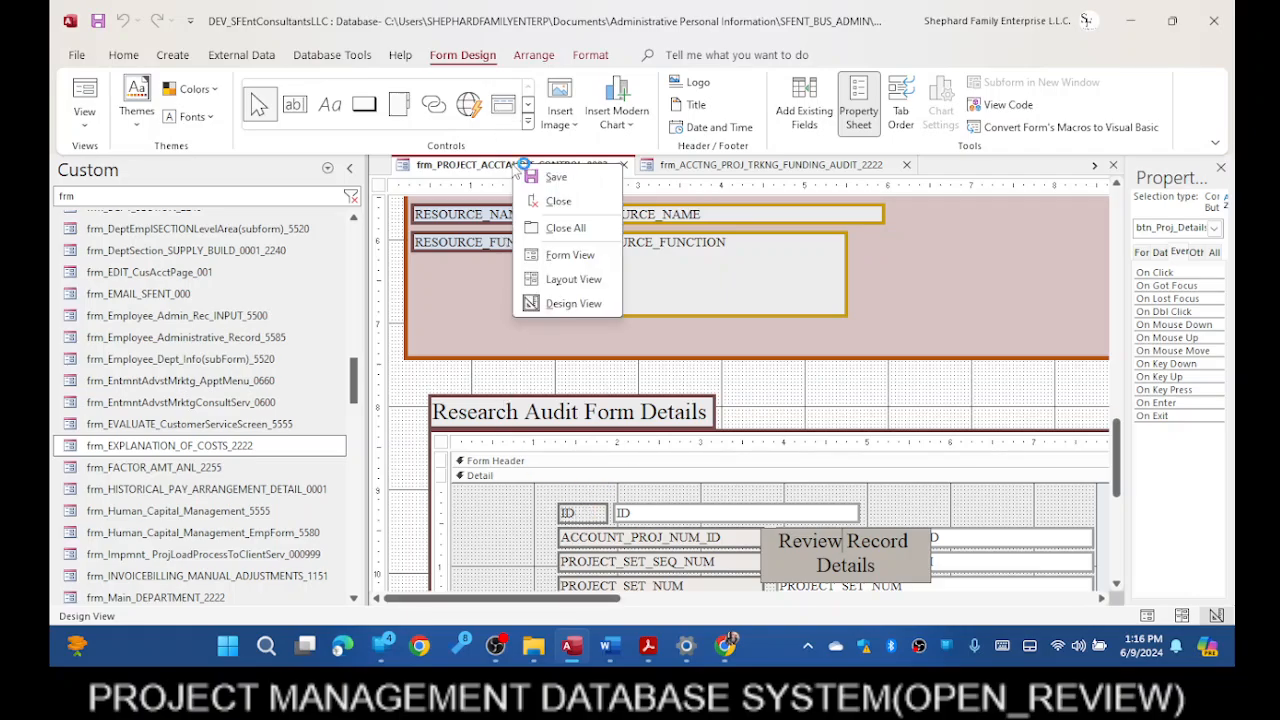
{"action": "left_click", "coordinate": [569, 257]}
{"action": "left_click_drag", "start_coordinate": [595, 186], "coordinate": [209, 60]}
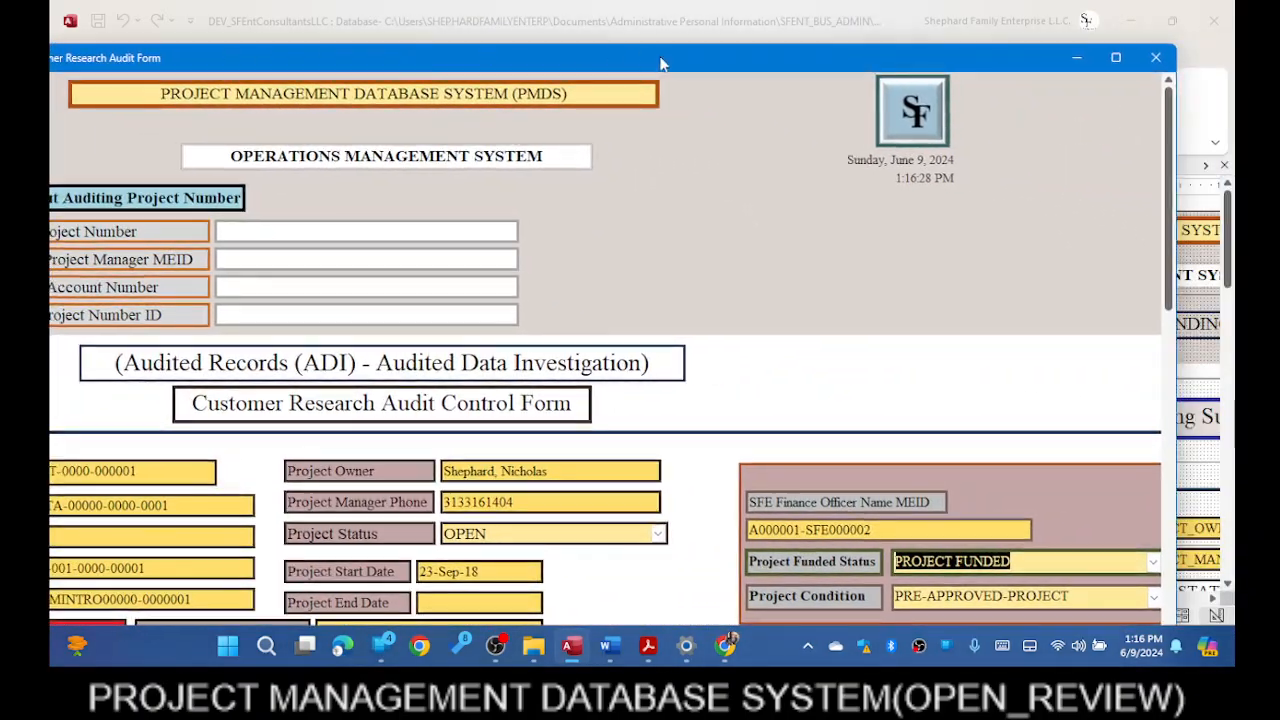
{"action": "left_click", "coordinate": [1116, 58]}
{"action": "scroll", "coordinate": [894, 284], "scroll_direction": "down", "scroll_amount": 5}
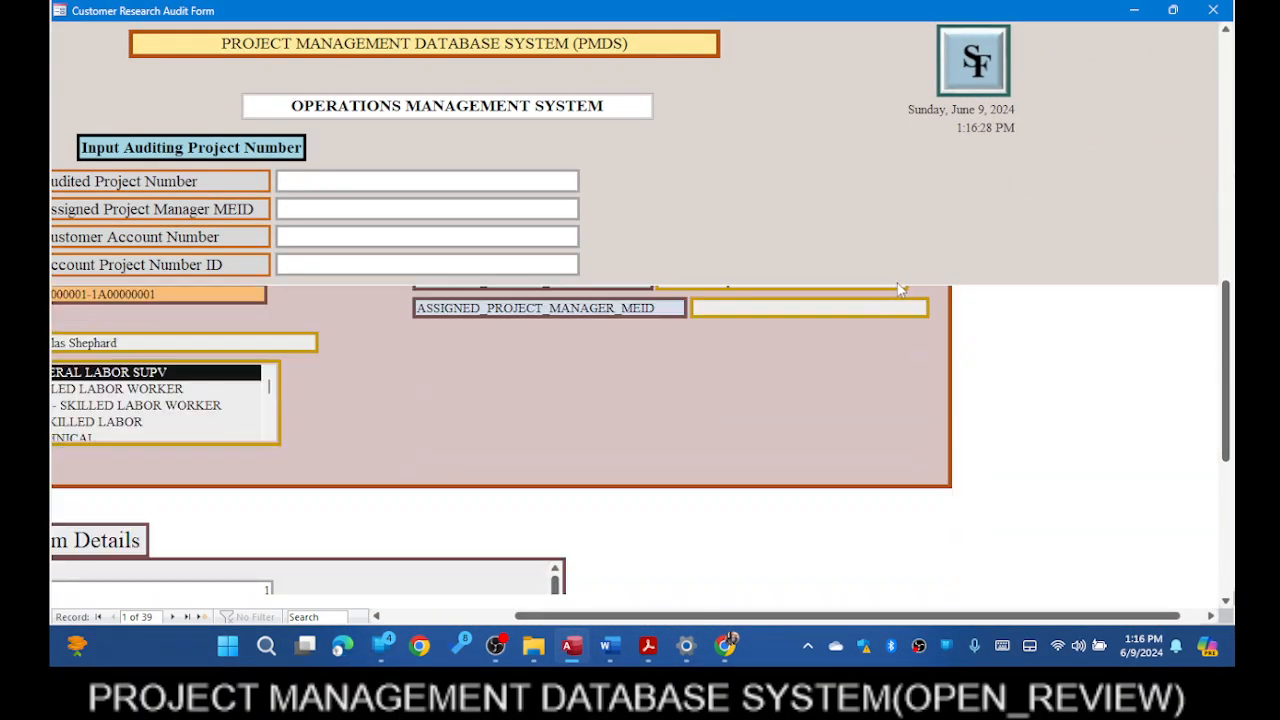
{"action": "scroll", "coordinate": [898, 288], "scroll_direction": "down", "scroll_amount": 3}
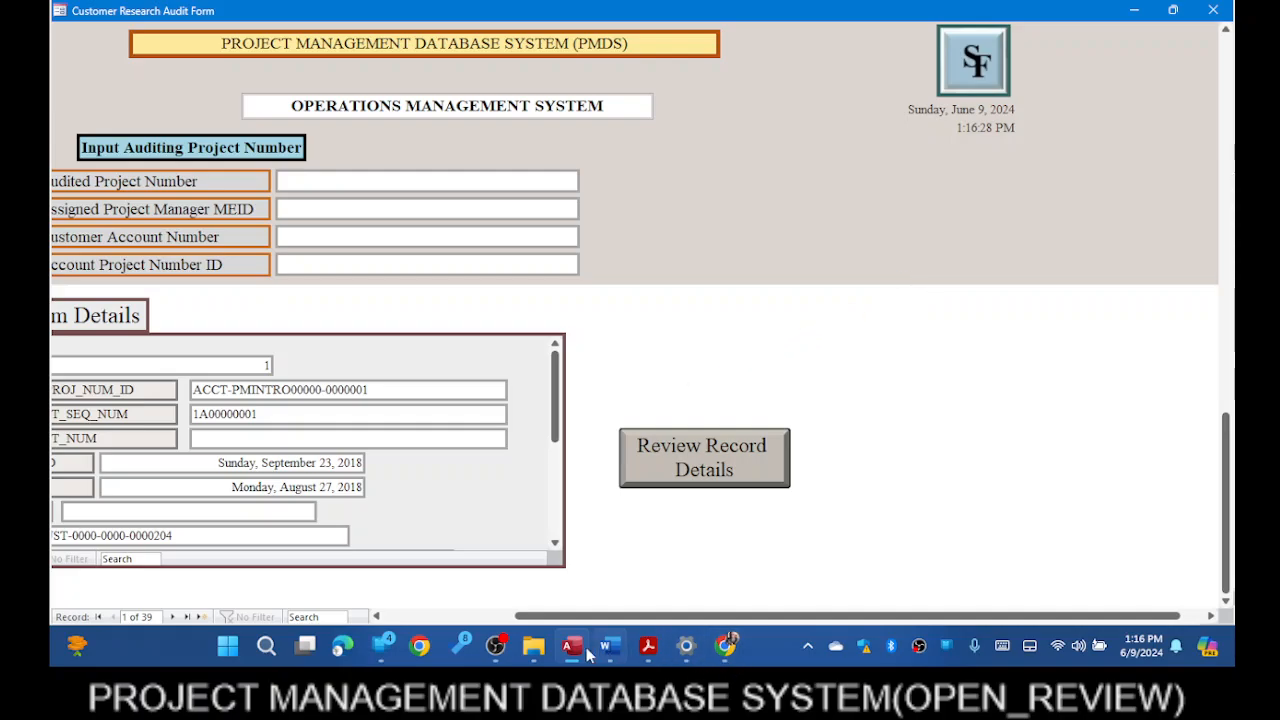
{"action": "left_click", "coordinate": [495, 650]}
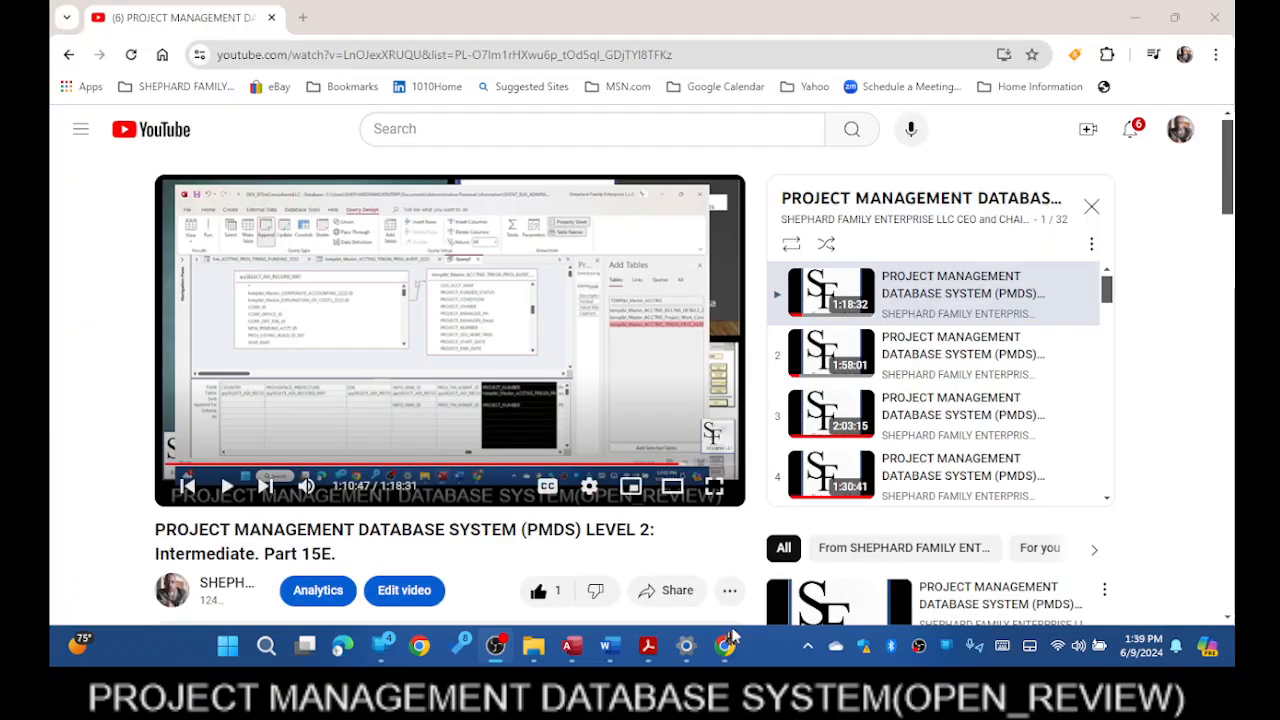
{"action": "mouse_move", "coordinate": [727, 645]}
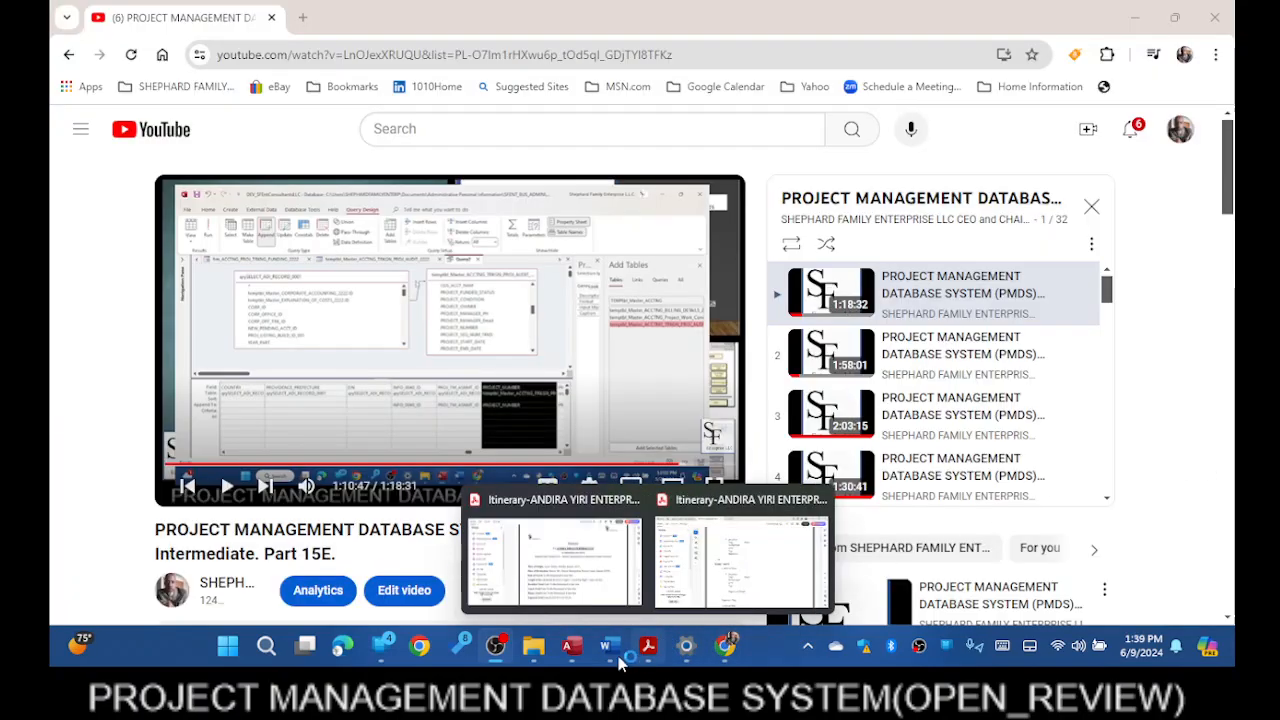
{"action": "left_click", "coordinate": [573, 648]}
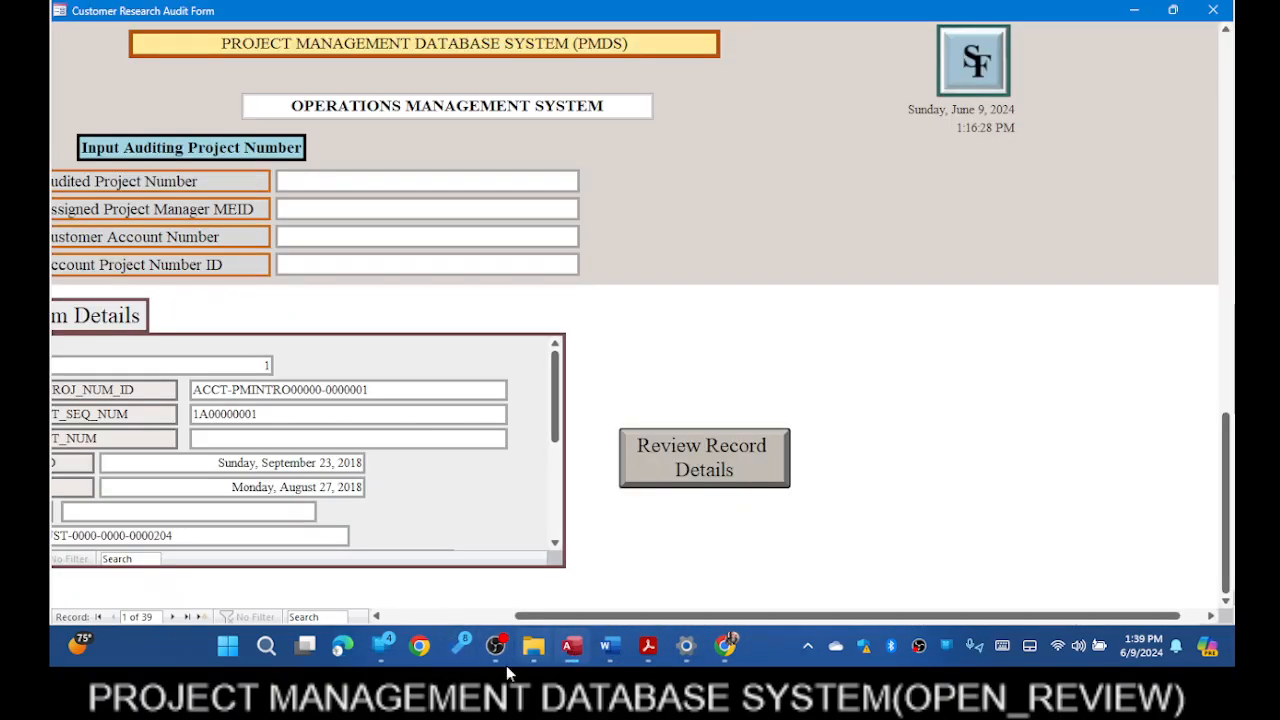
- Examine the Research Audit Form Details subform and its account project fields on the Customer Research Audit Form
{"action": "left_click_drag", "start_coordinate": [578, 617], "coordinate": [329, 617]}
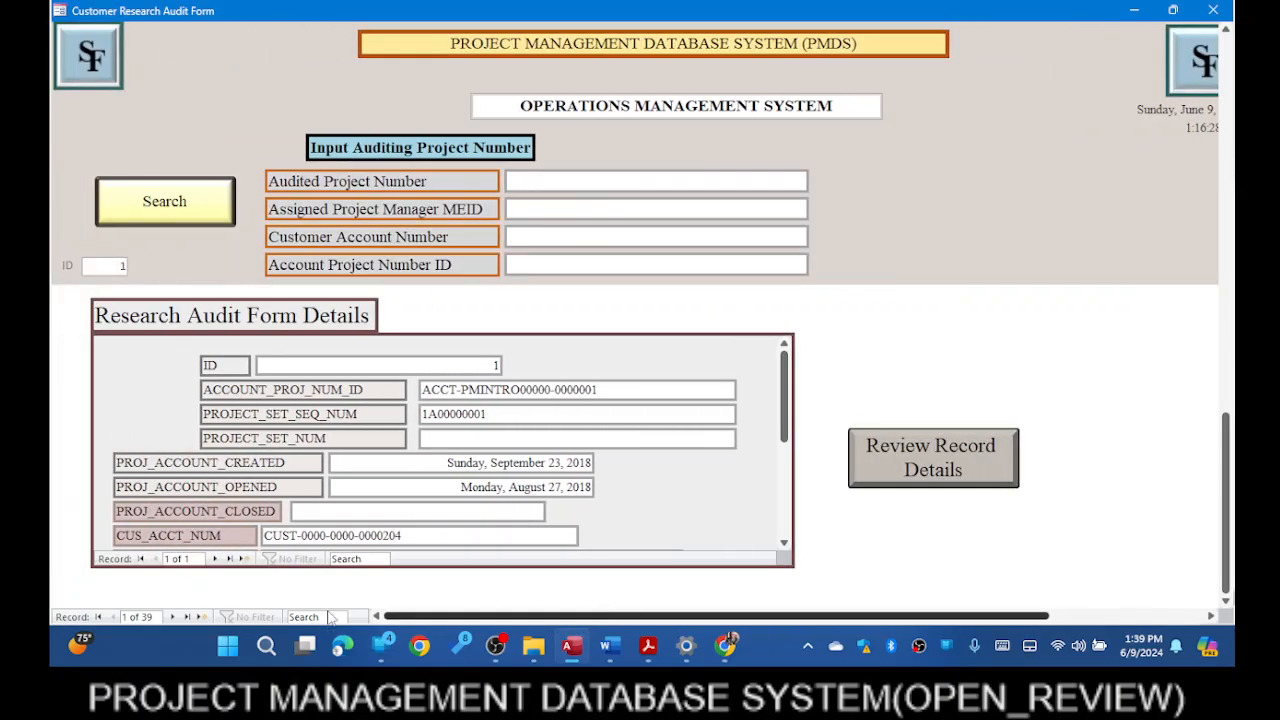
{"action": "scroll", "coordinate": [283, 493], "scroll_direction": "down", "scroll_amount": 5}
{"action": "scroll", "coordinate": [283, 493], "scroll_direction": "up", "scroll_amount": 5}
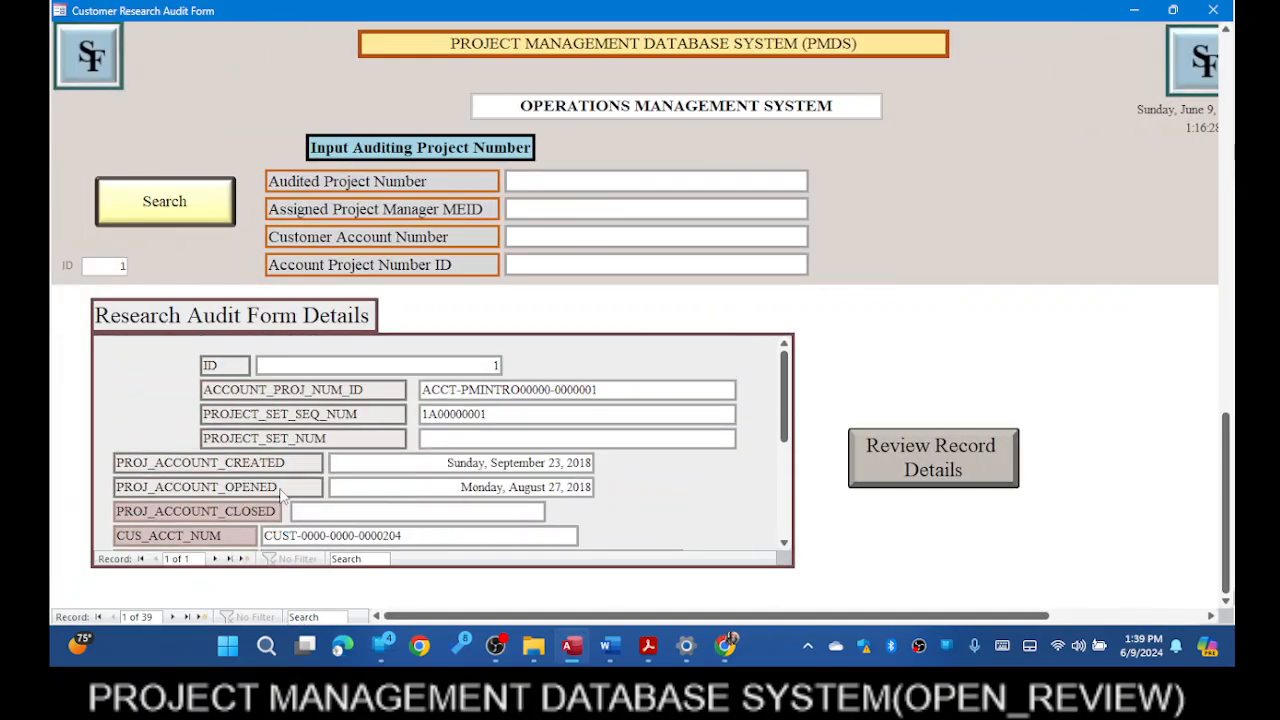
{"action": "scroll", "coordinate": [876, 522], "scroll_direction": "up", "scroll_amount": 3}
{"action": "scroll", "coordinate": [876, 522], "scroll_direction": "down", "scroll_amount": 3}
- Switch the audit form to Design View, select the Review Record Details button and widen the property sheet to show its events
{"action": "right_click", "coordinate": [862, 8]}
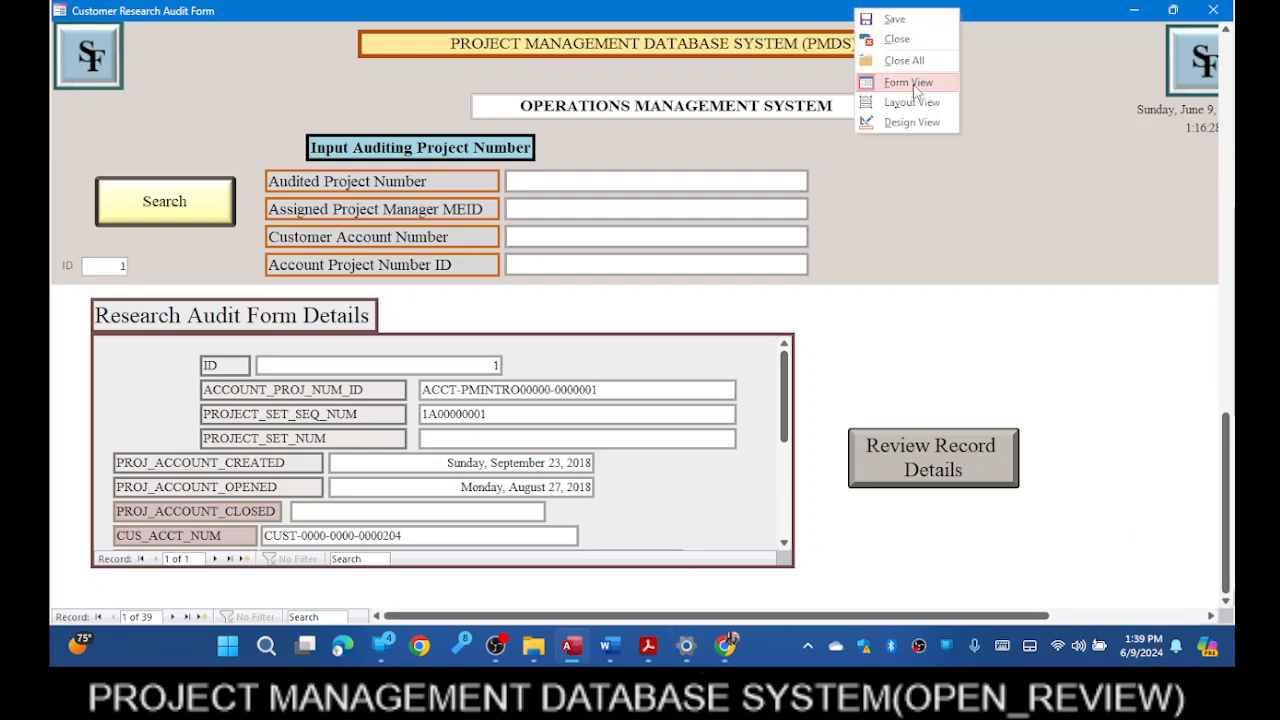
{"action": "left_click", "coordinate": [904, 123]}
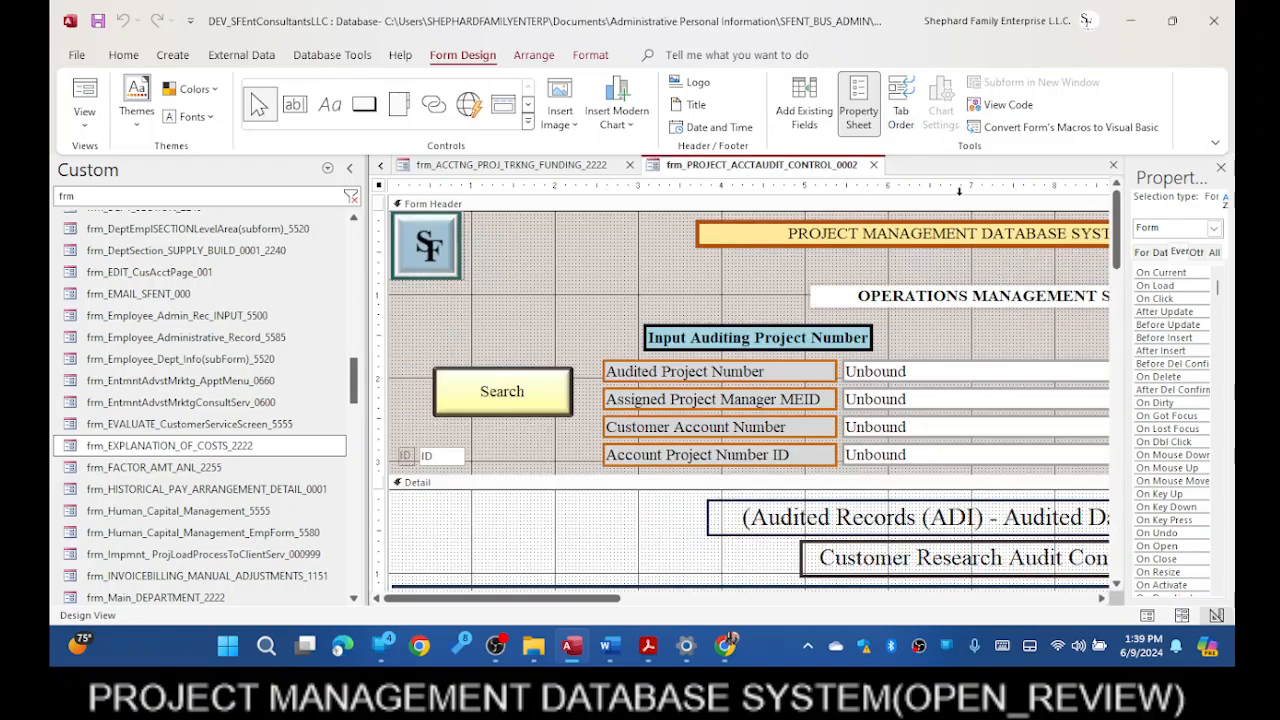
{"action": "scroll", "coordinate": [833, 259], "scroll_direction": "down", "scroll_amount": 10}
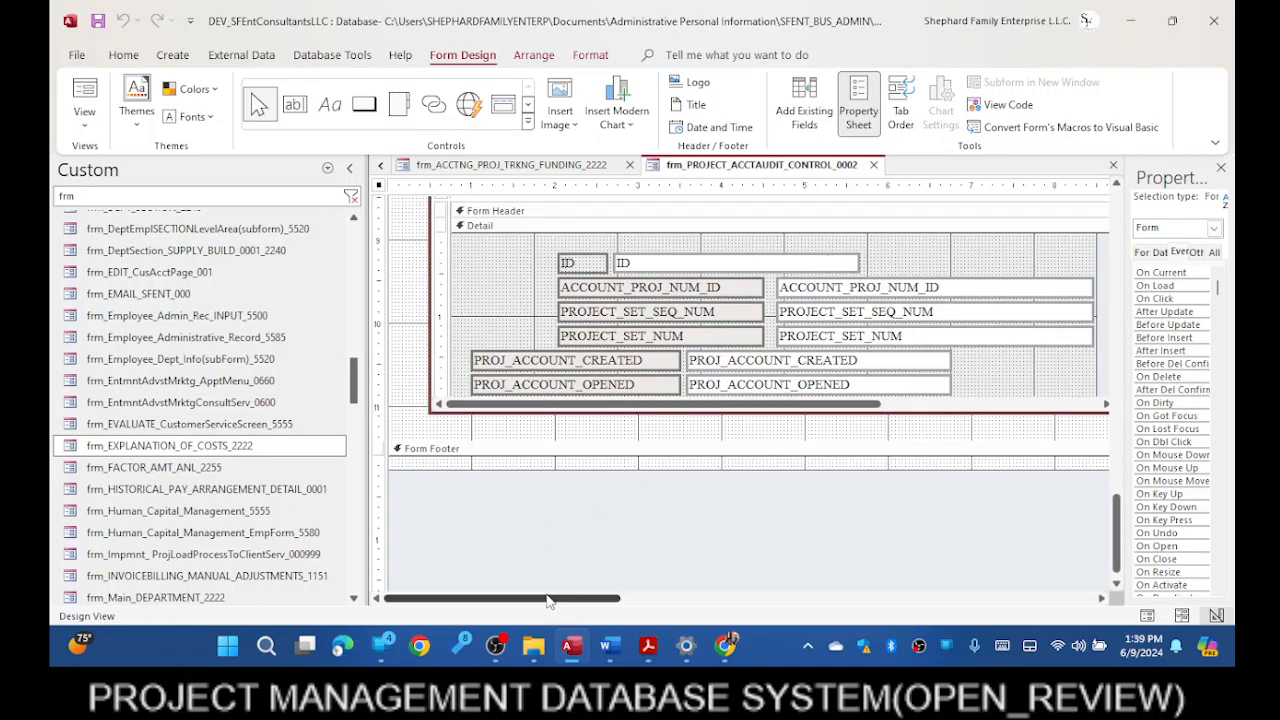
{"action": "left_click_drag", "start_coordinate": [548, 598], "coordinate": [815, 617]}
{"action": "left_click", "coordinate": [740, 295]}
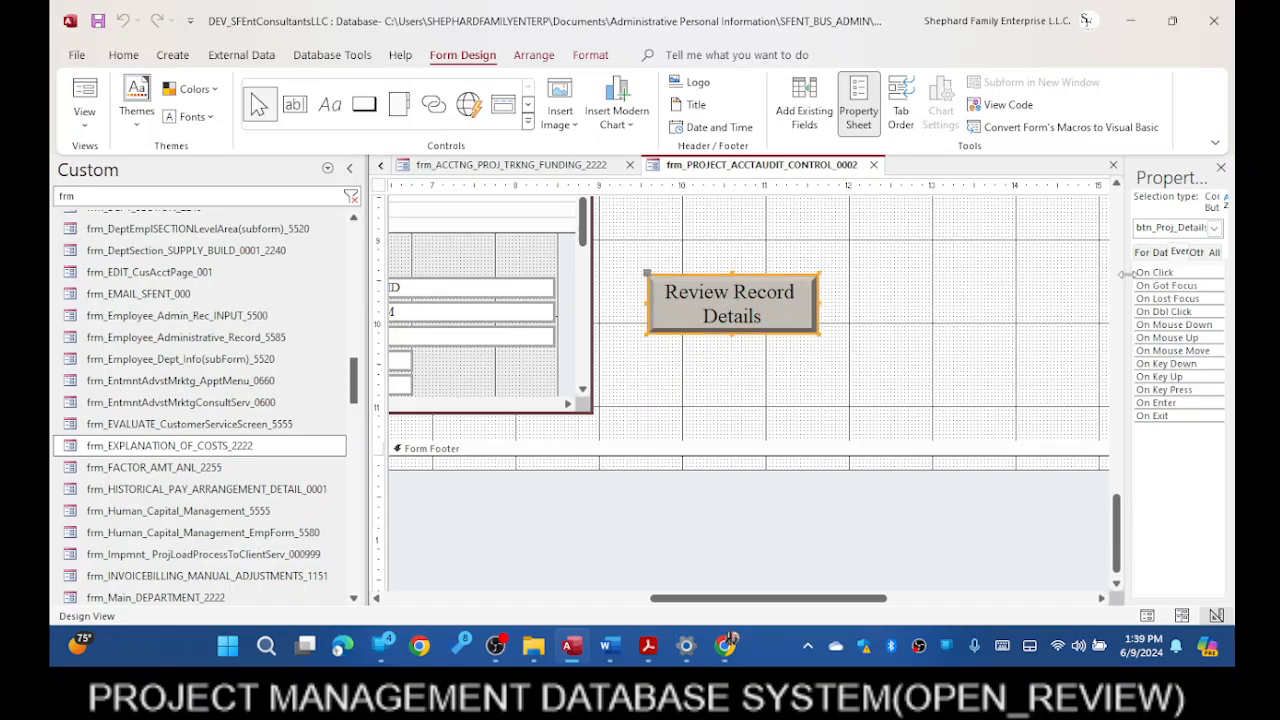
{"action": "left_click_drag", "start_coordinate": [1125, 272], "coordinate": [897, 302]}
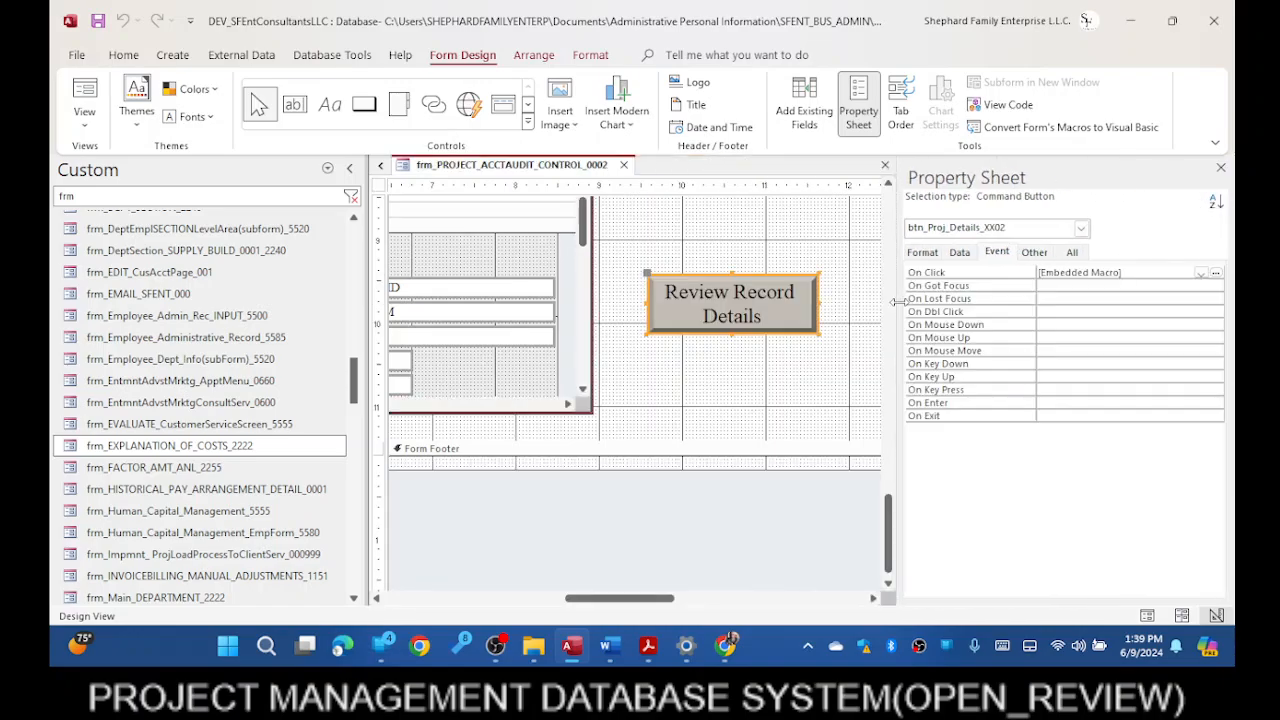
- Inspect the On Click embedded macro of the Review Record Details button, and close the macro
{"action": "left_click", "coordinate": [1215, 273]}
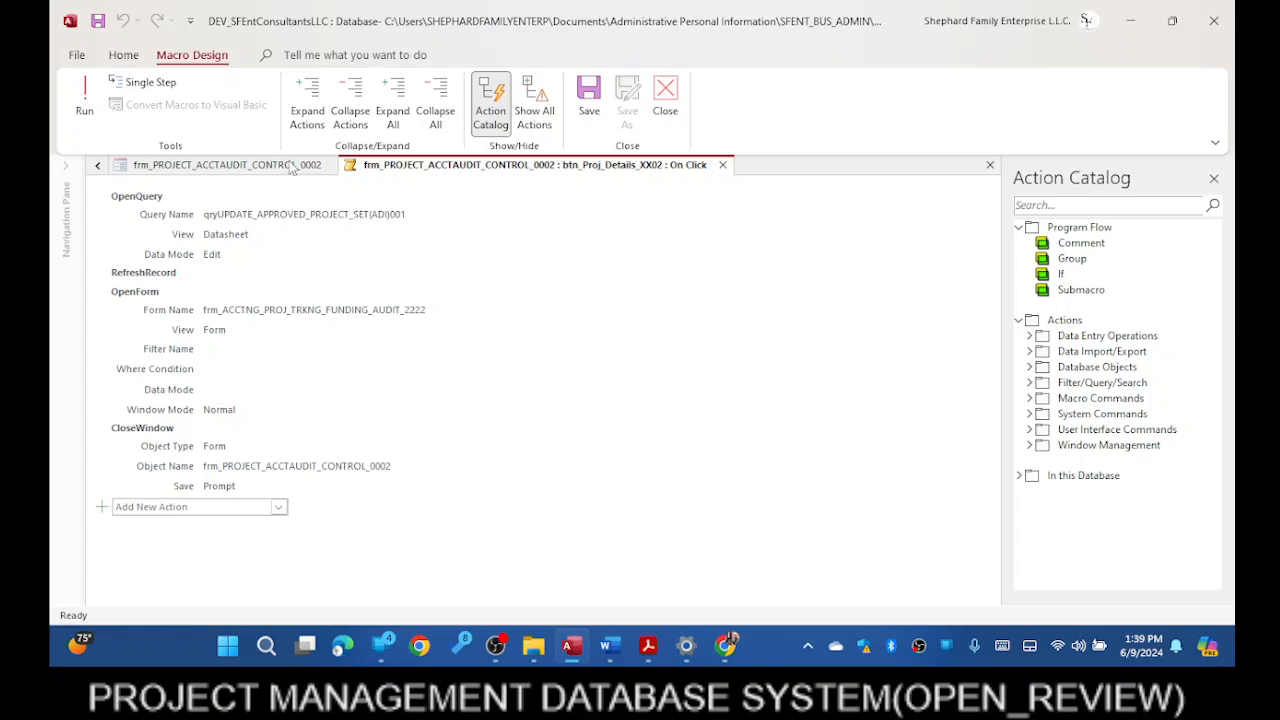
{"action": "left_click", "coordinate": [665, 98]}
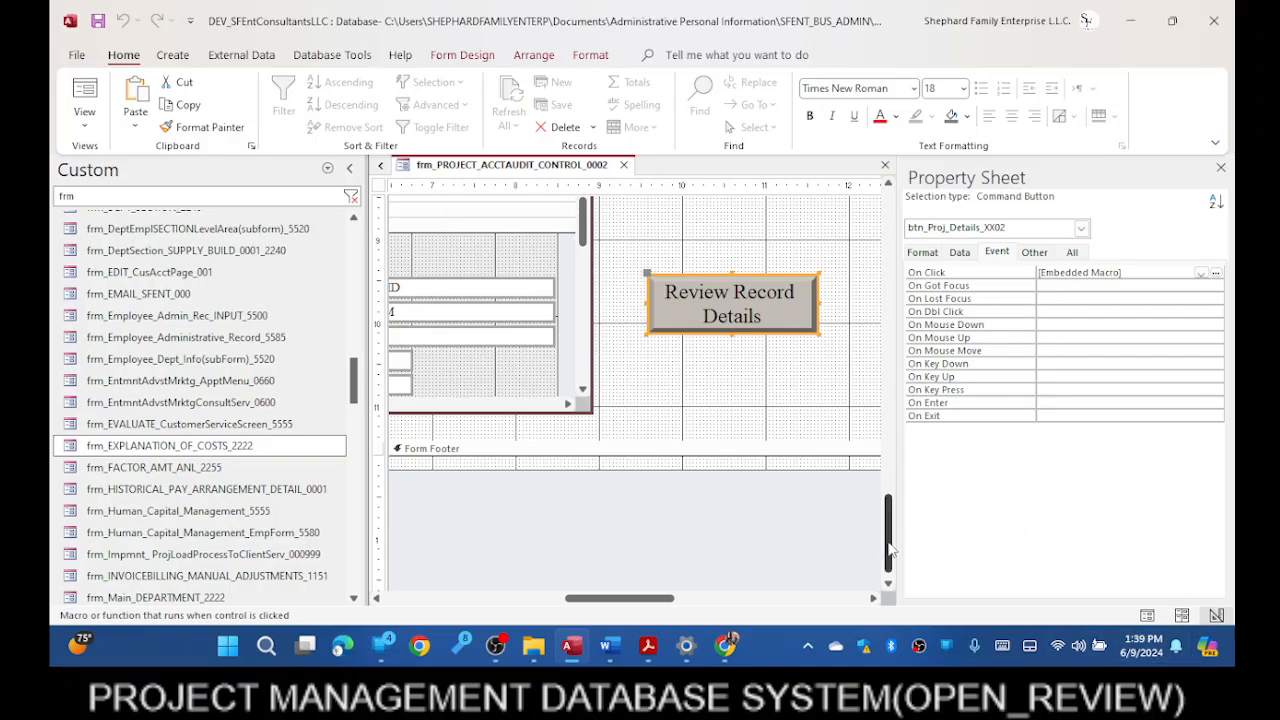
{"action": "left_click_drag", "start_coordinate": [889, 549], "coordinate": [895, 424]}
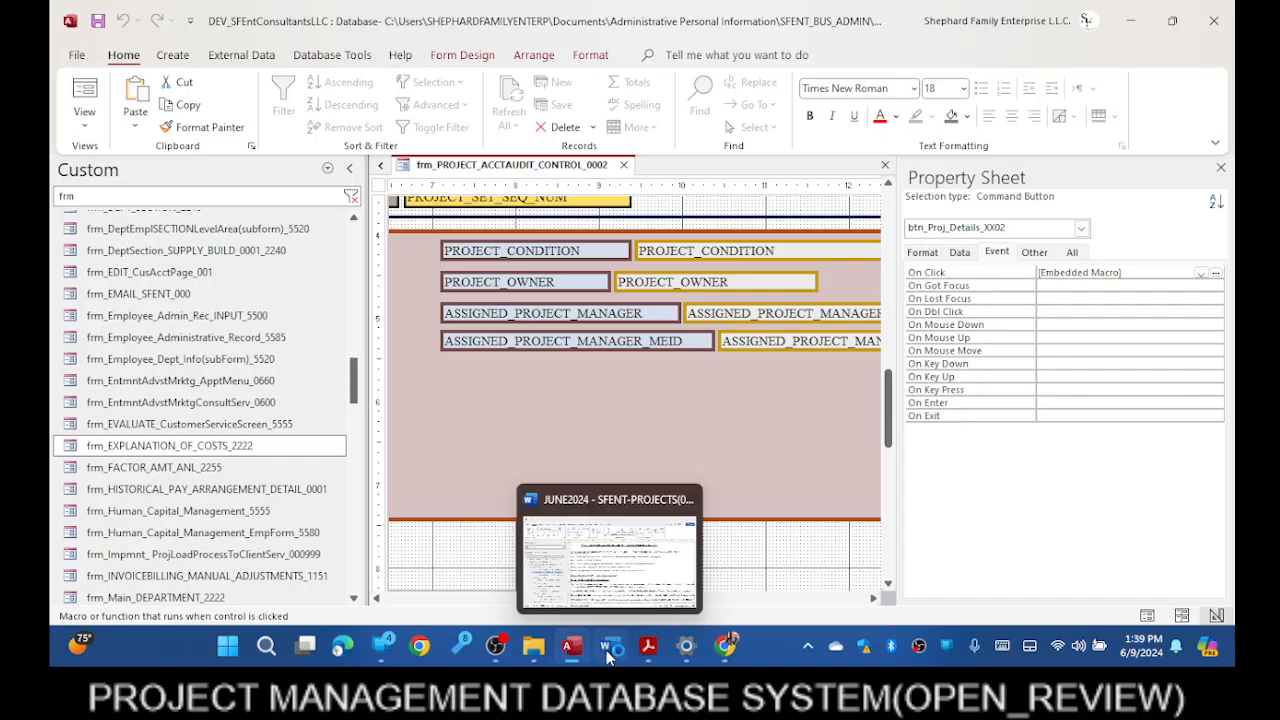
- Switch to the Word meeting notes and read the main project tasks and the 09 June 2024 audited data investigation entry
{"action": "left_click", "coordinate": [608, 652]}
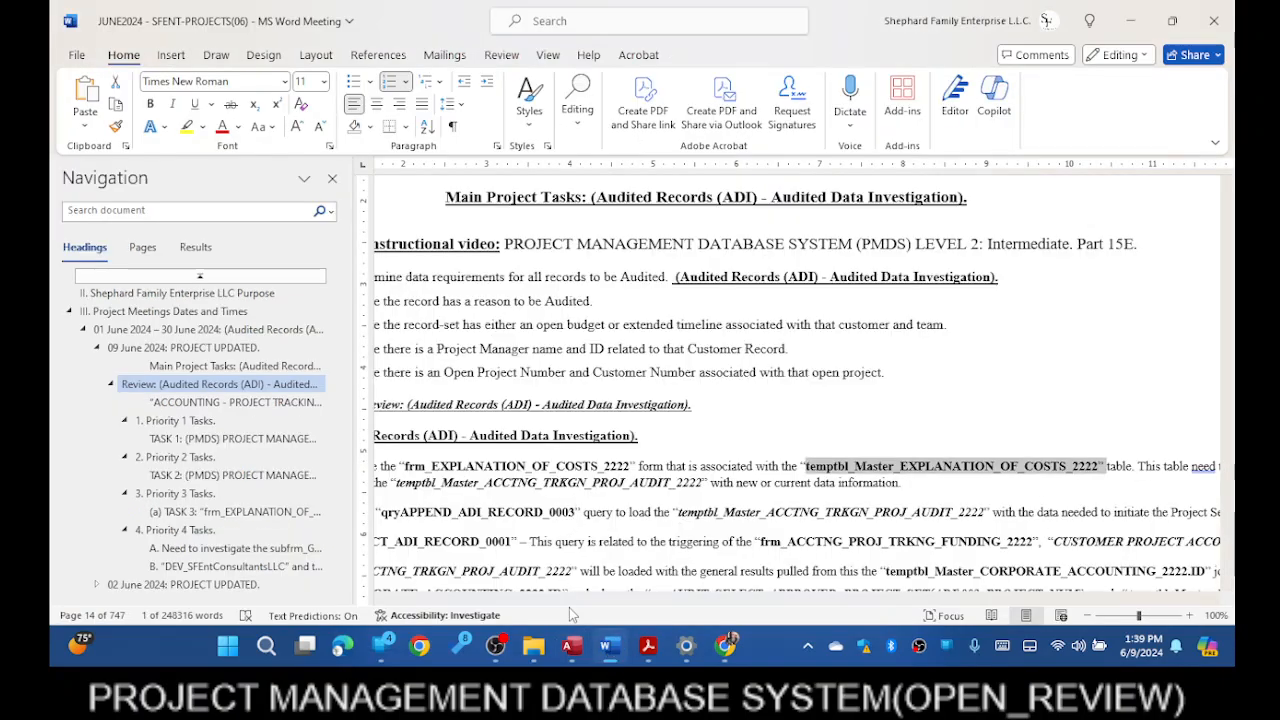
{"action": "left_click_drag", "start_coordinate": [569, 598], "coordinate": [435, 598]}
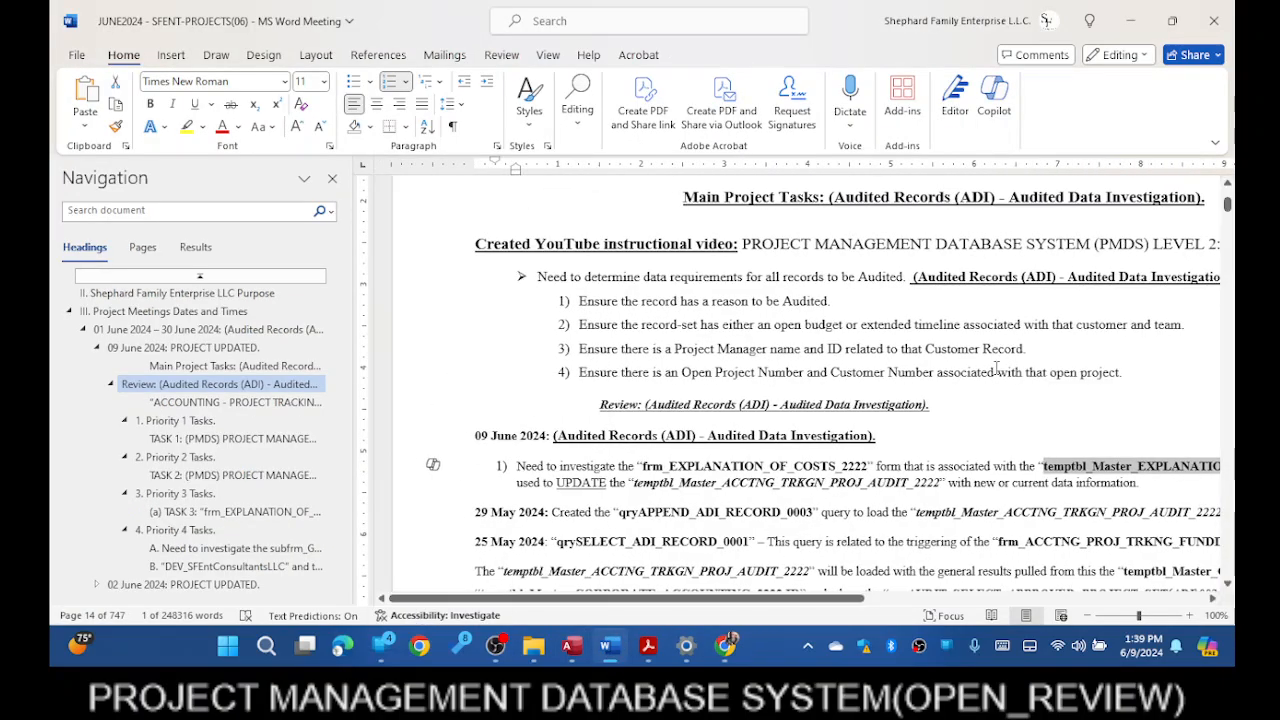
{"action": "scroll", "coordinate": [832, 408], "scroll_direction": "up", "scroll_amount": 4}
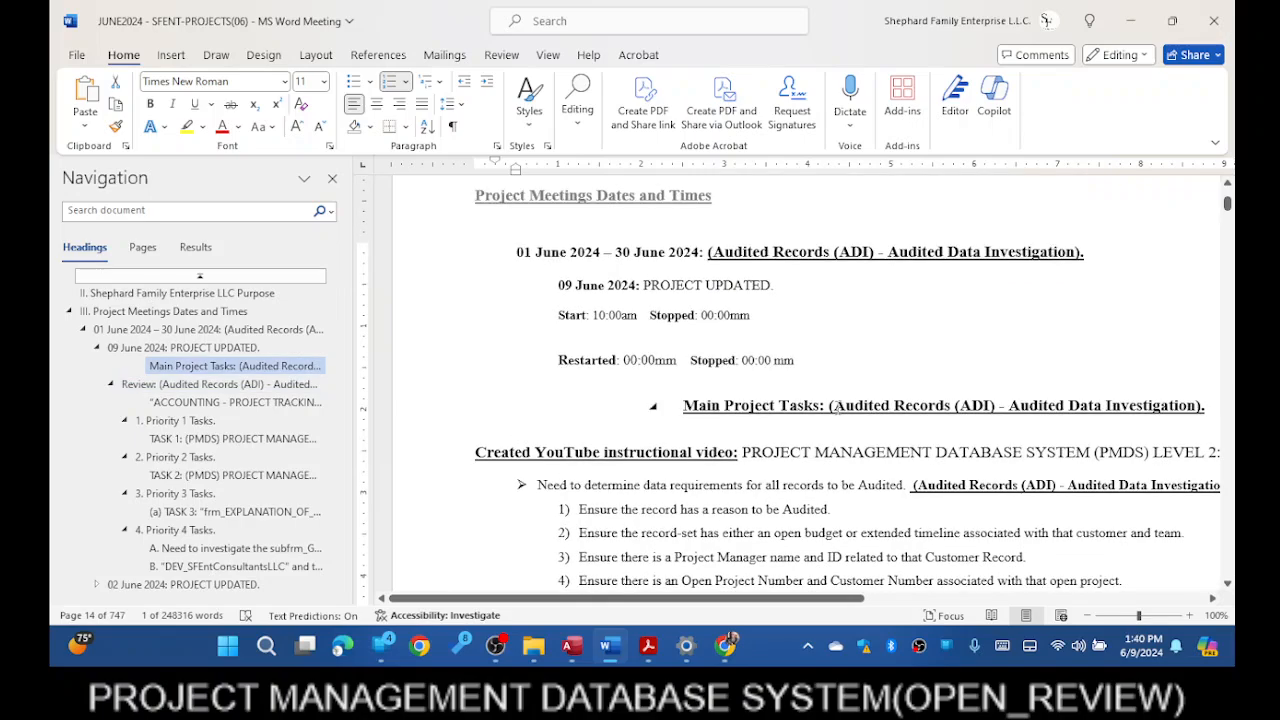
{"action": "scroll", "coordinate": [840, 408], "scroll_direction": "down", "scroll_amount": 5}
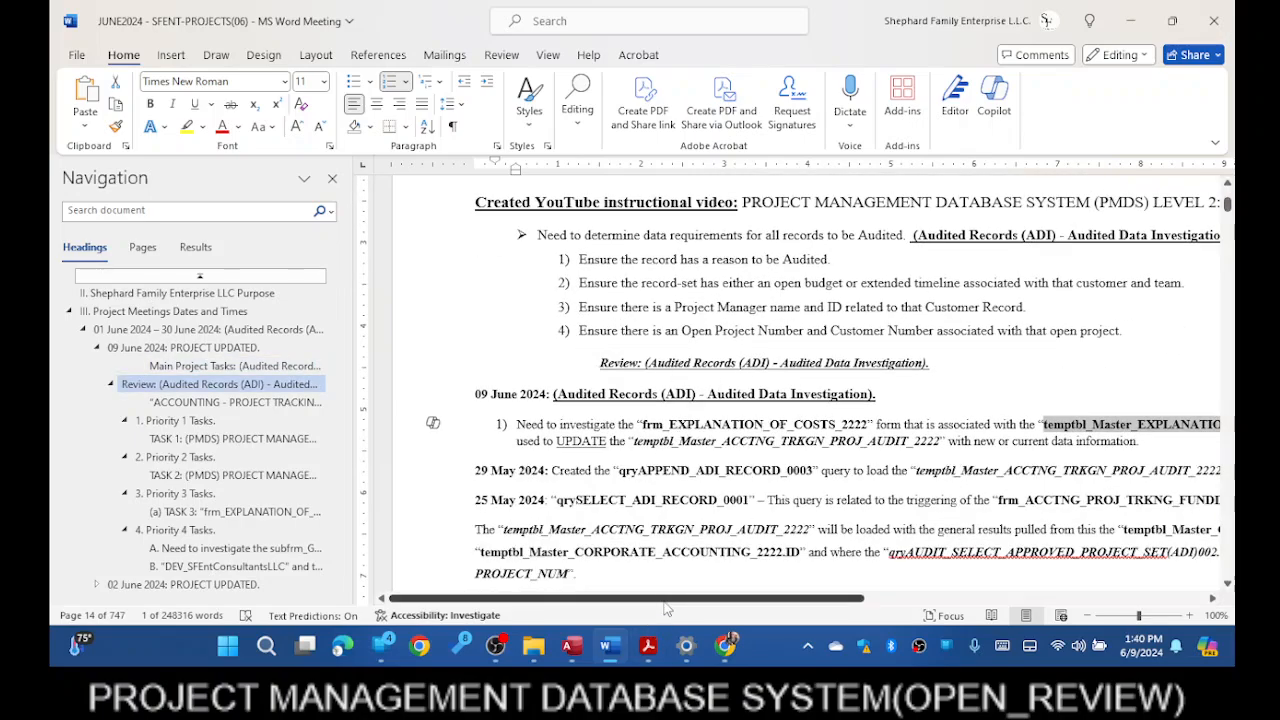
{"action": "left_click_drag", "start_coordinate": [667, 598], "coordinate": [834, 598]}
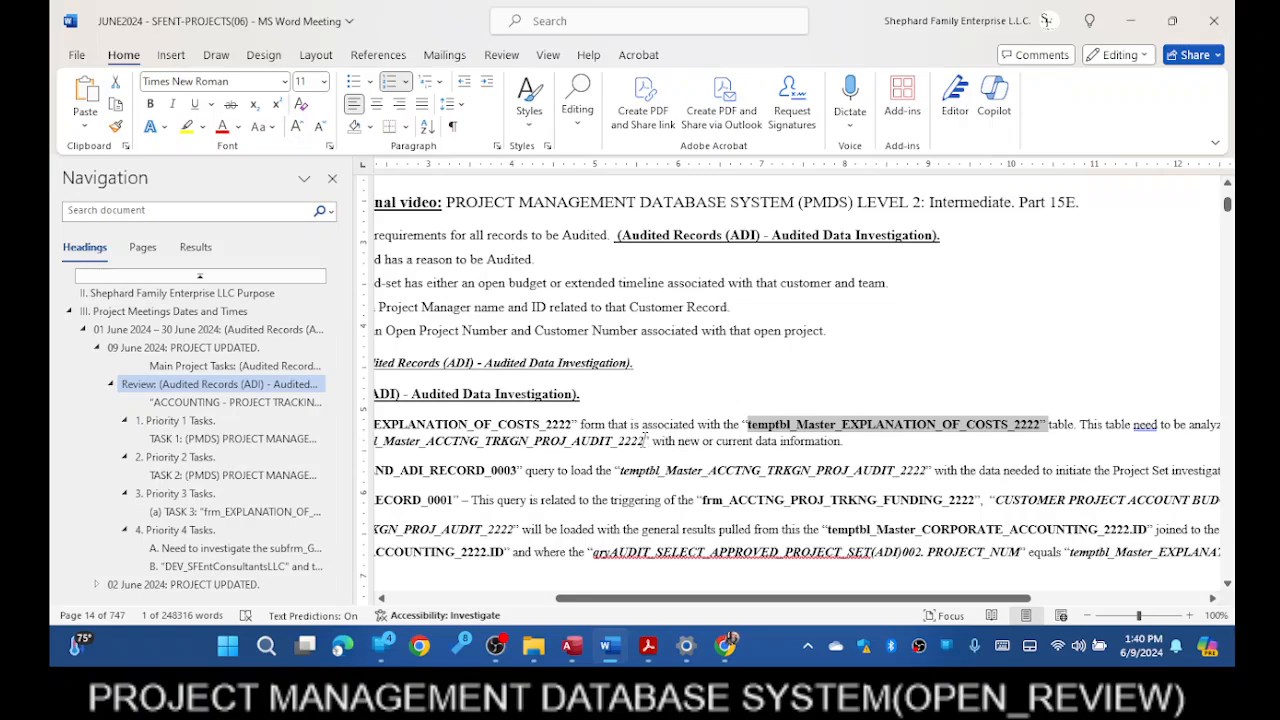
- Copy the table name temptbl_Master_ACCTNG_TRKGN_PROJ_AUDIT_2222 from the 09 June 2024 entry
{"action": "left_click", "coordinate": [645, 437]}
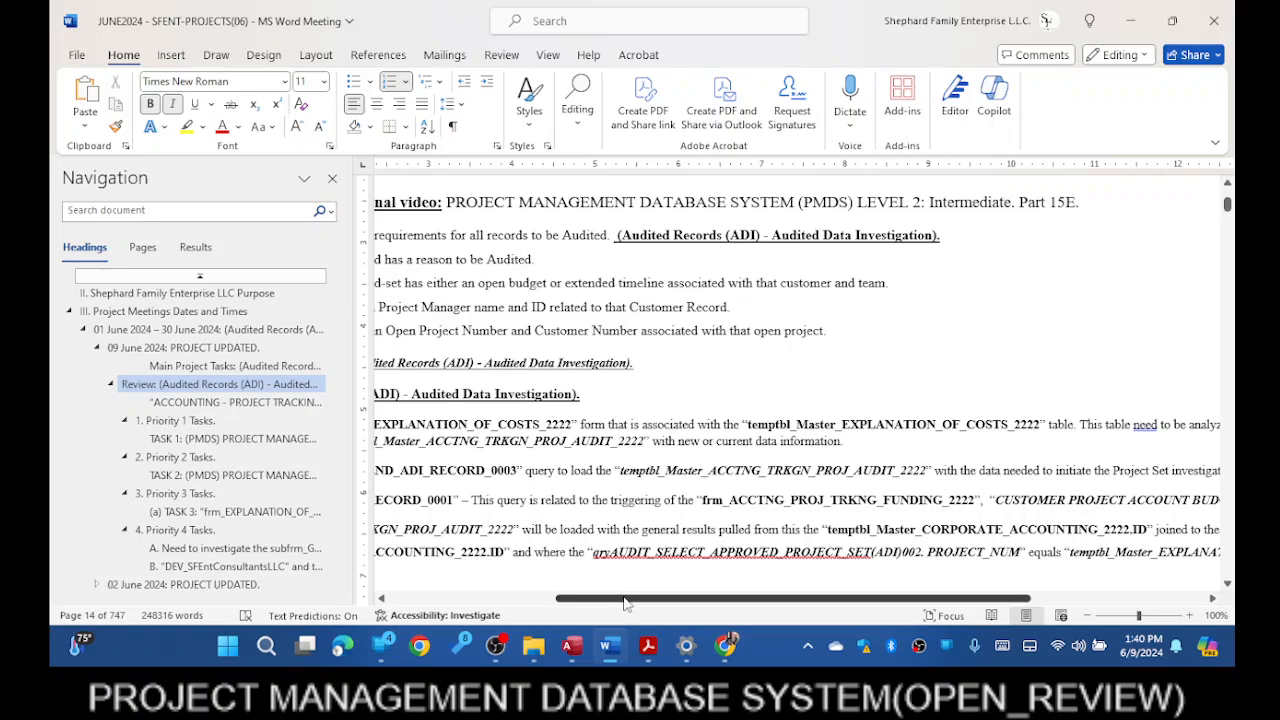
{"action": "left_click_drag", "start_coordinate": [626, 609], "coordinate": [548, 610]}
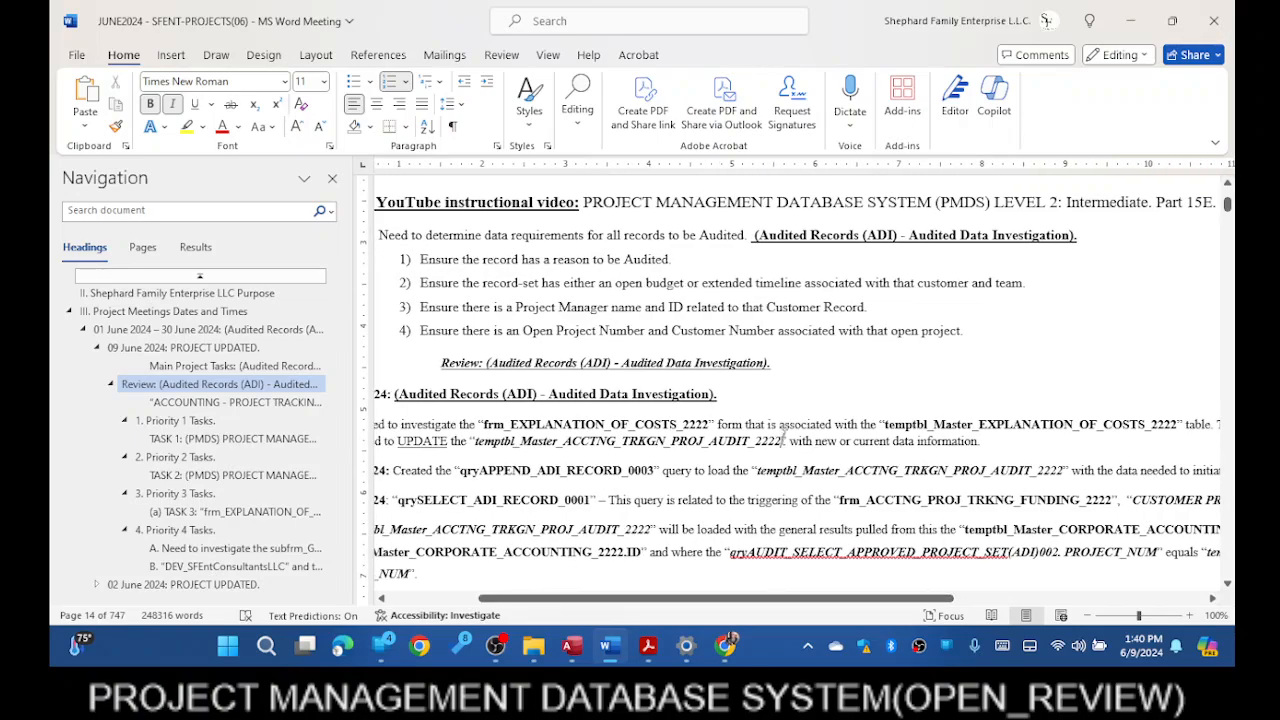
{"action": "left_click_drag", "start_coordinate": [784, 440], "coordinate": [477, 444]}
{"action": "key", "text": "ctrl+c"}
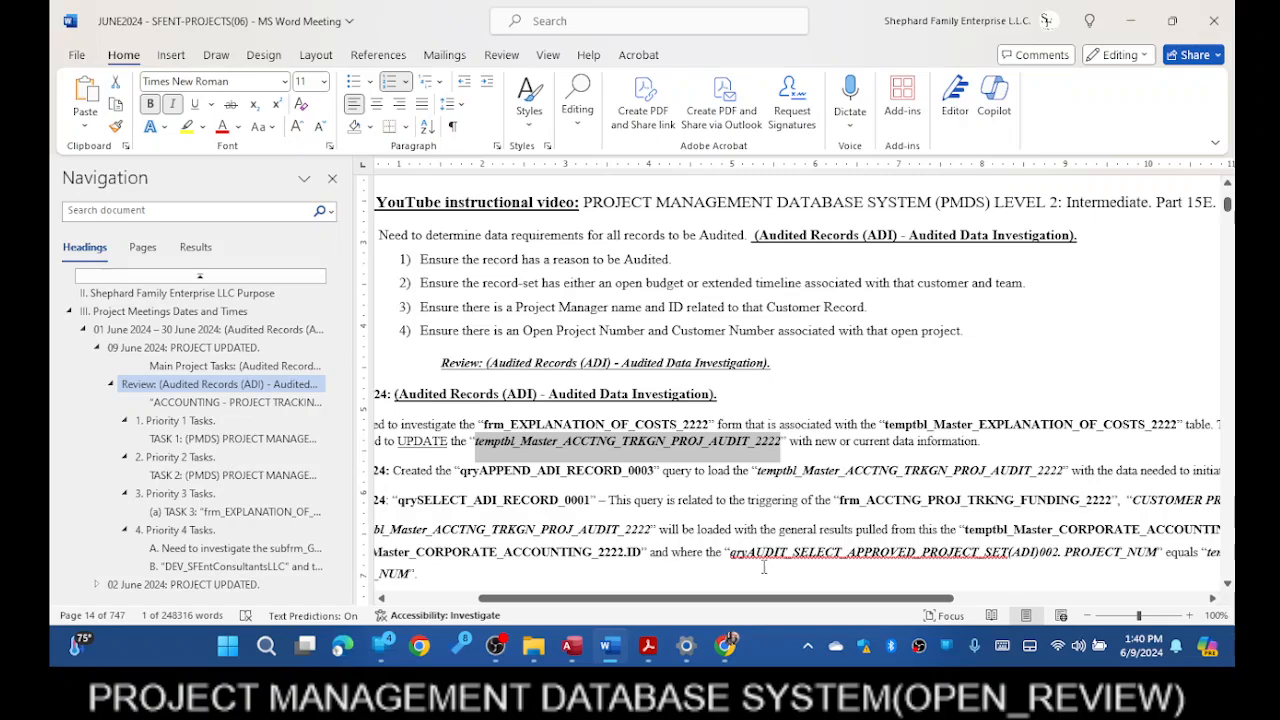
- Switch to the Access database and filter the object list for temptbl_Master_ACCTNG_TRKGN_PROJ_AUDIT_2222
{"action": "left_click", "coordinate": [573, 650]}
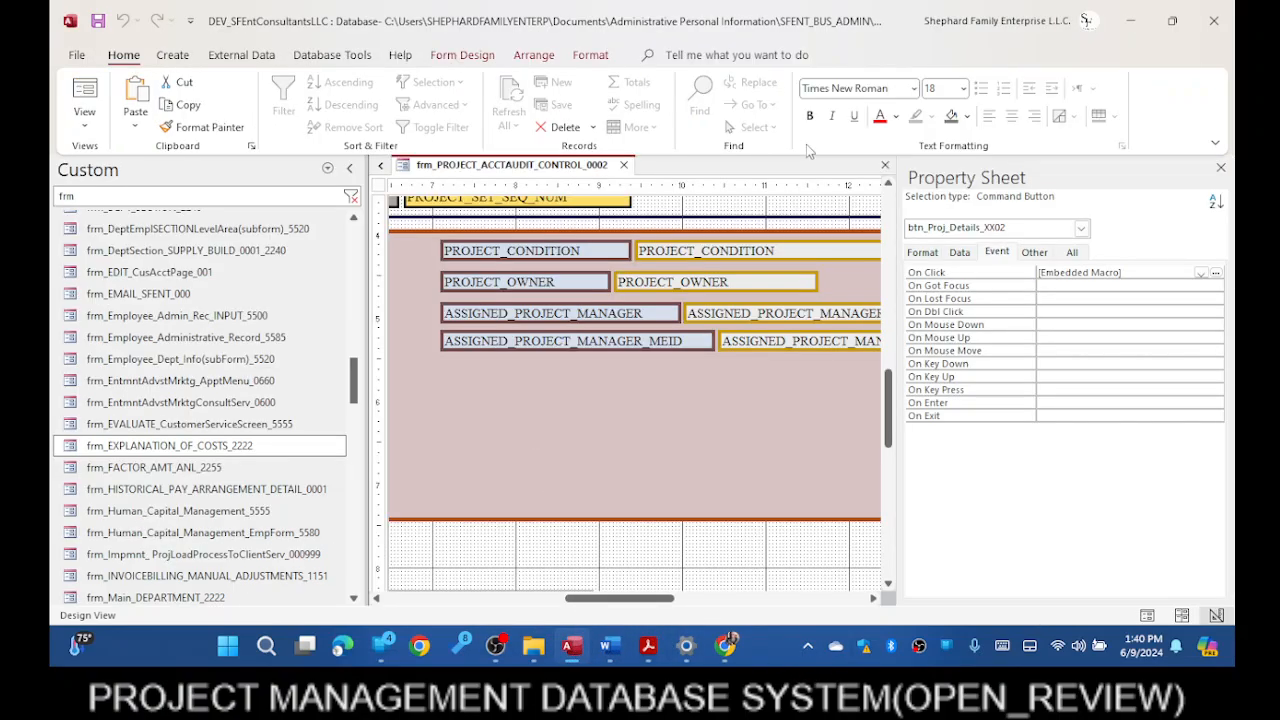
{"action": "left_click", "coordinate": [381, 166]}
{"action": "left_click", "coordinate": [381, 166]}
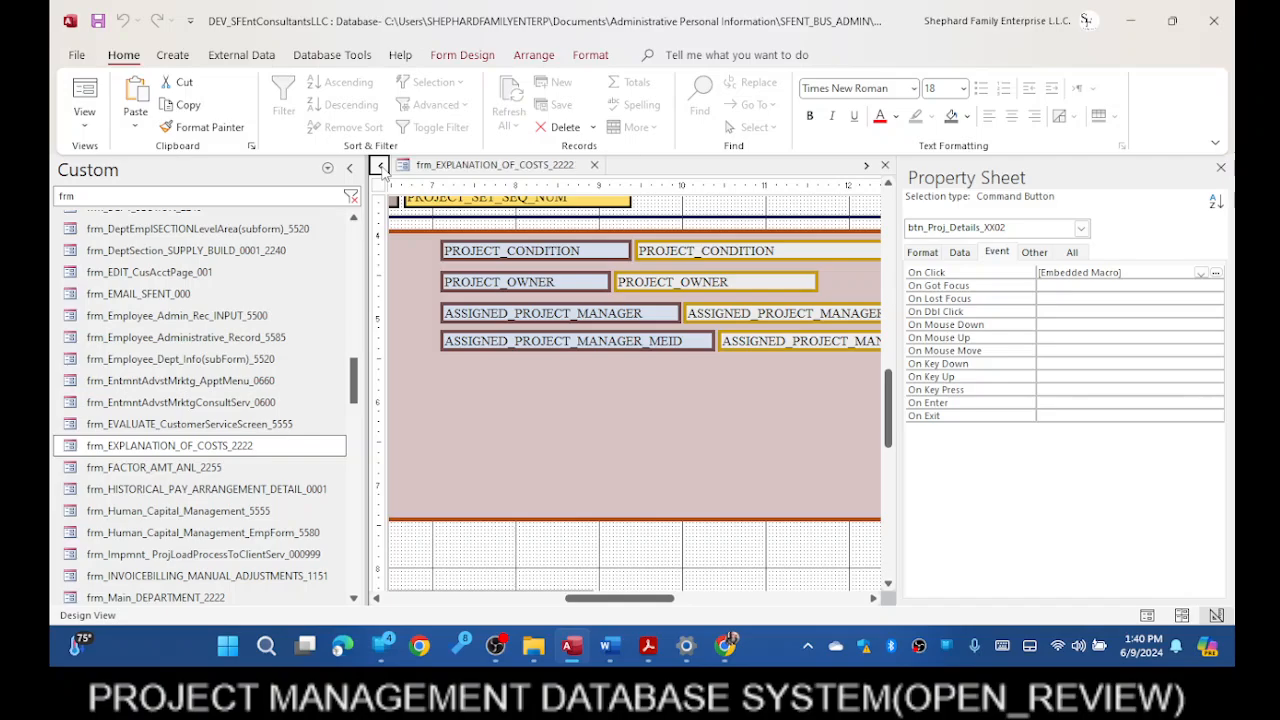
{"action": "left_click", "coordinate": [381, 166]}
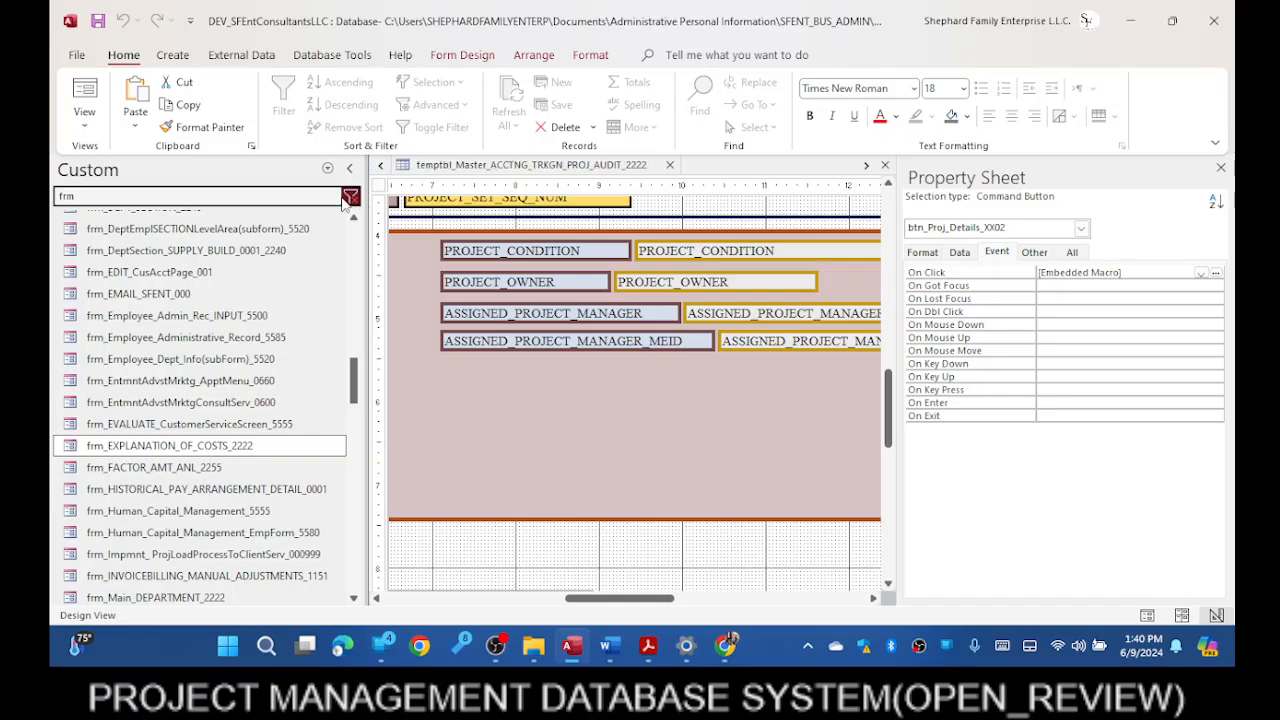
{"action": "left_click", "coordinate": [350, 196]}
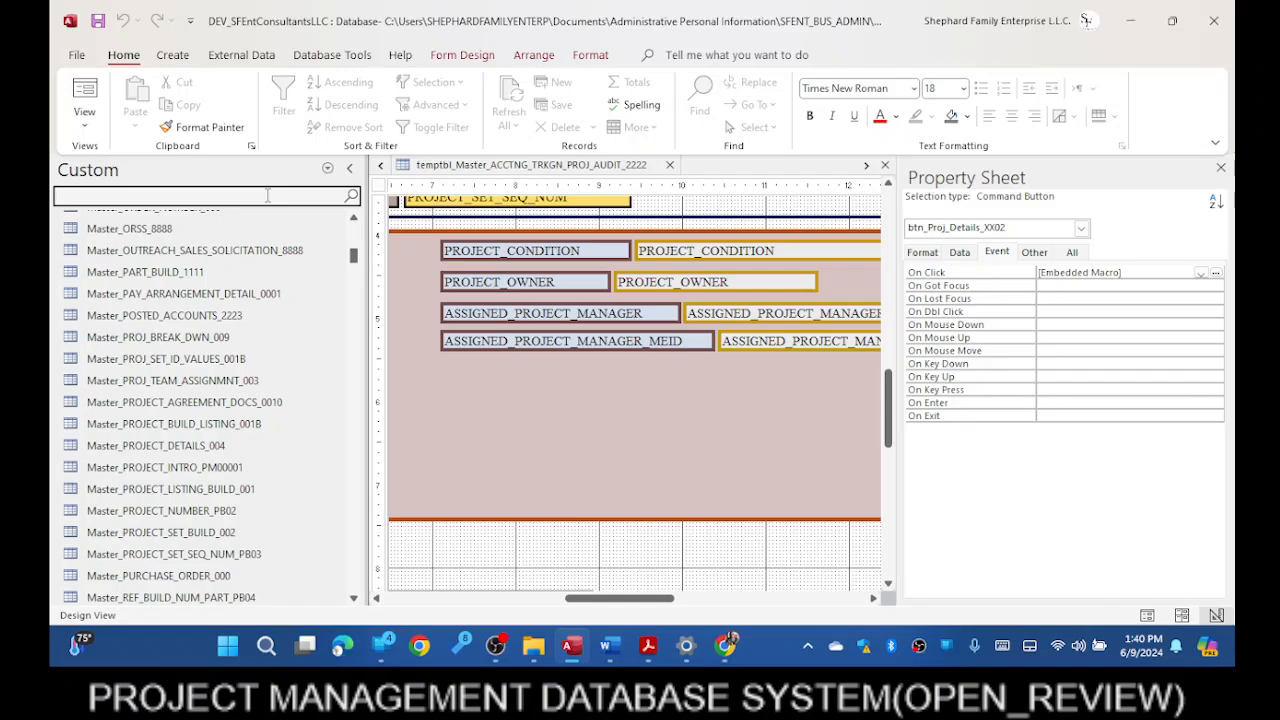
{"action": "key", "text": "ctrl+v"}
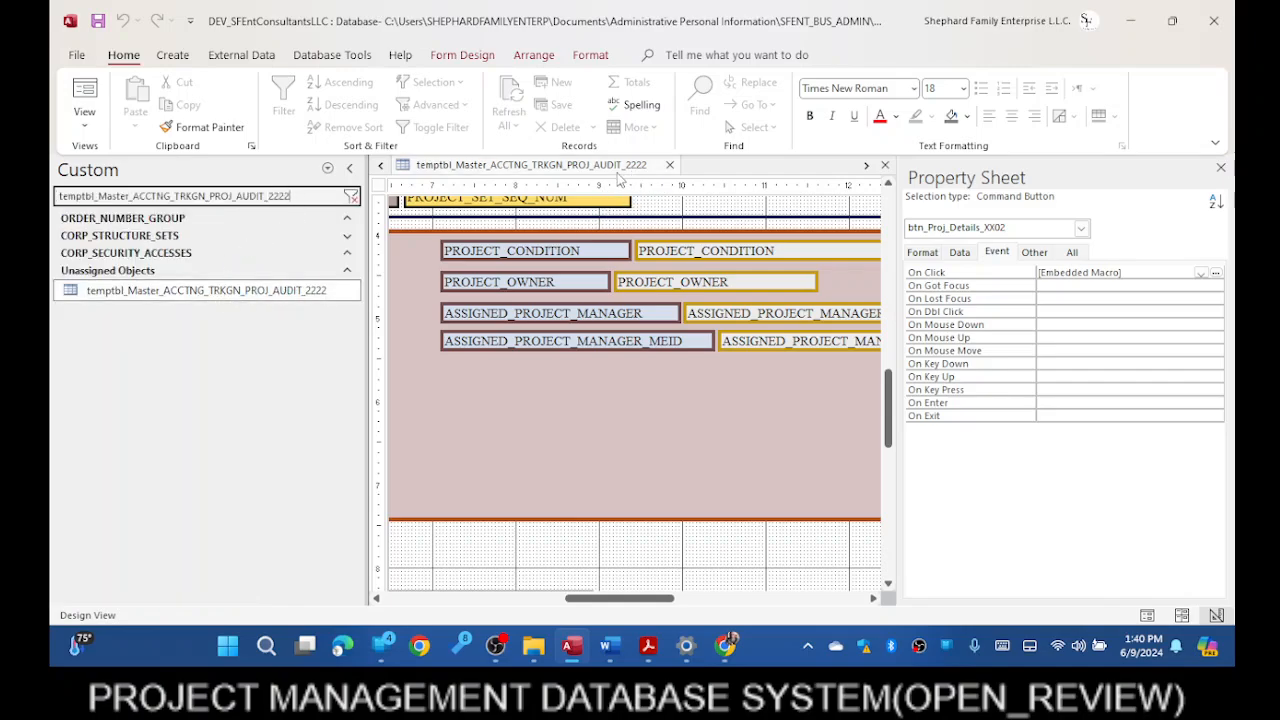
- Bring the open temptbl_Master_ACCTNG_TRKGN_PROJ_AUDIT_2222 datasheet to the front and examine its records and columns
{"action": "left_click", "coordinate": [503, 171]}
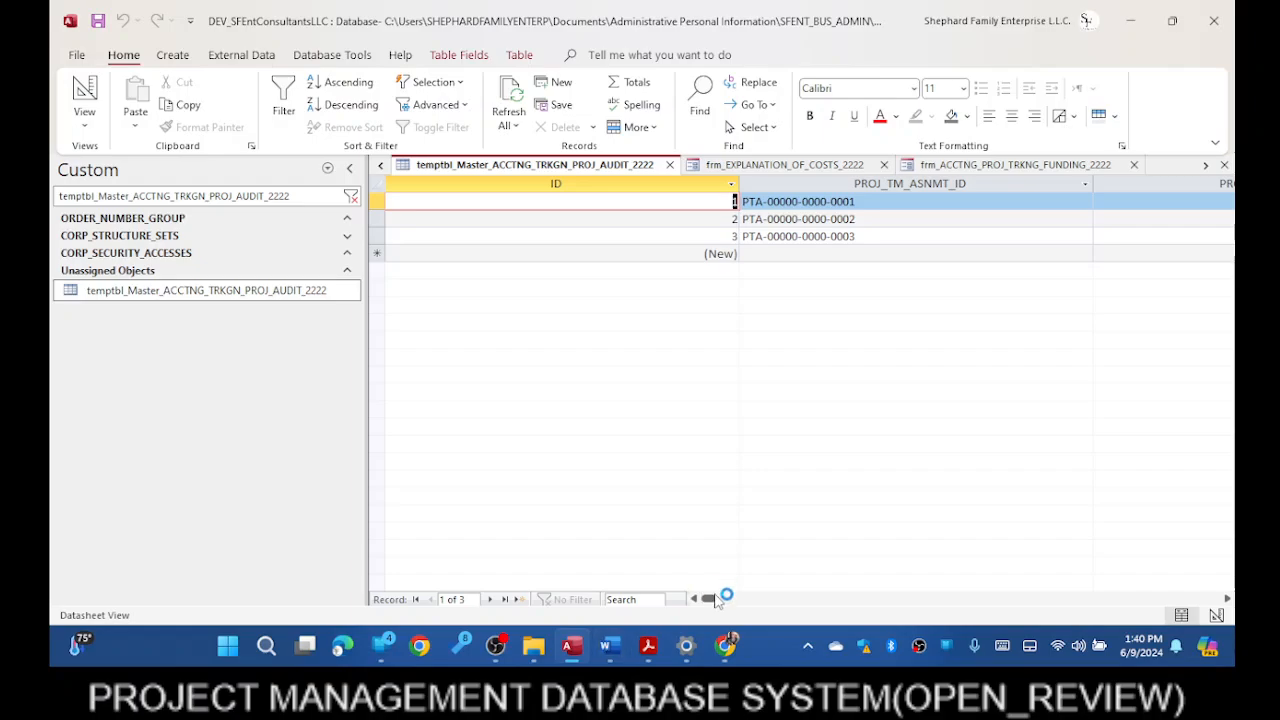
{"action": "left_click_drag", "start_coordinate": [712, 598], "coordinate": [456, 622]}
{"action": "left_click", "coordinate": [820, 165]}
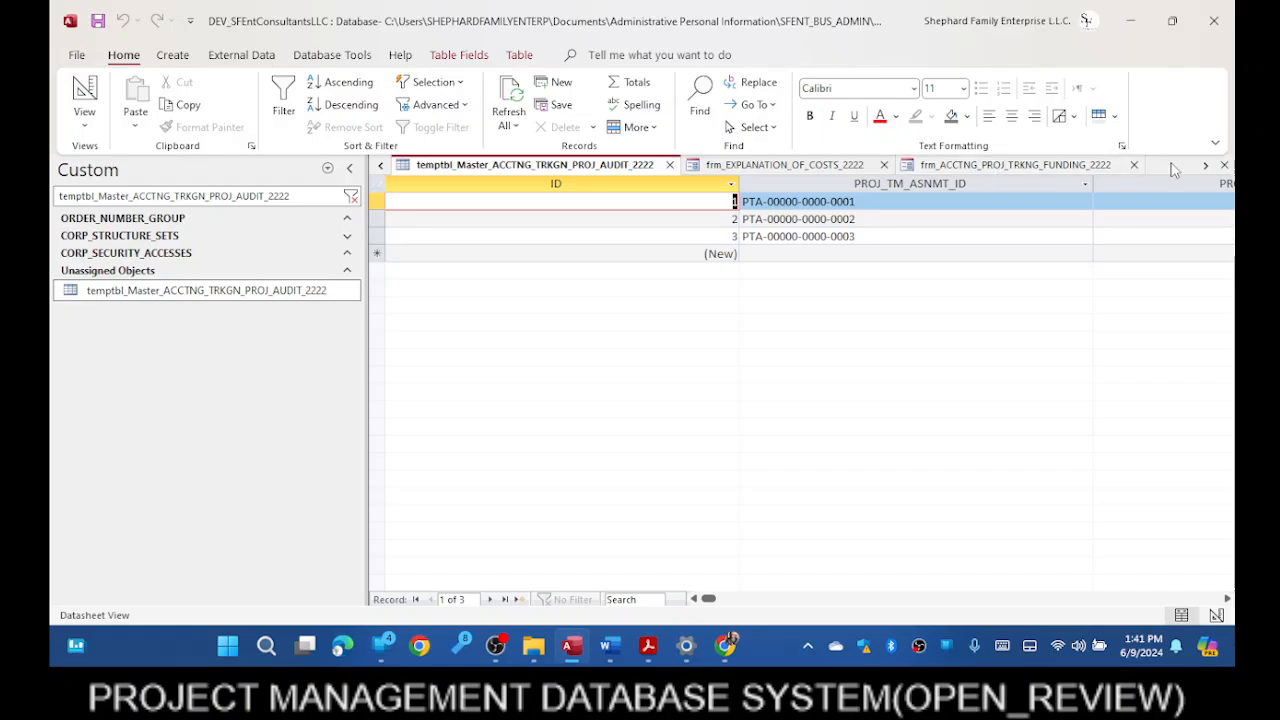
- Show the frm_PROJECT_ACCTAUDIT_CONTROL_0002 form design and examine the area around the Review Record Details button
{"action": "left_click", "coordinate": [1210, 165]}
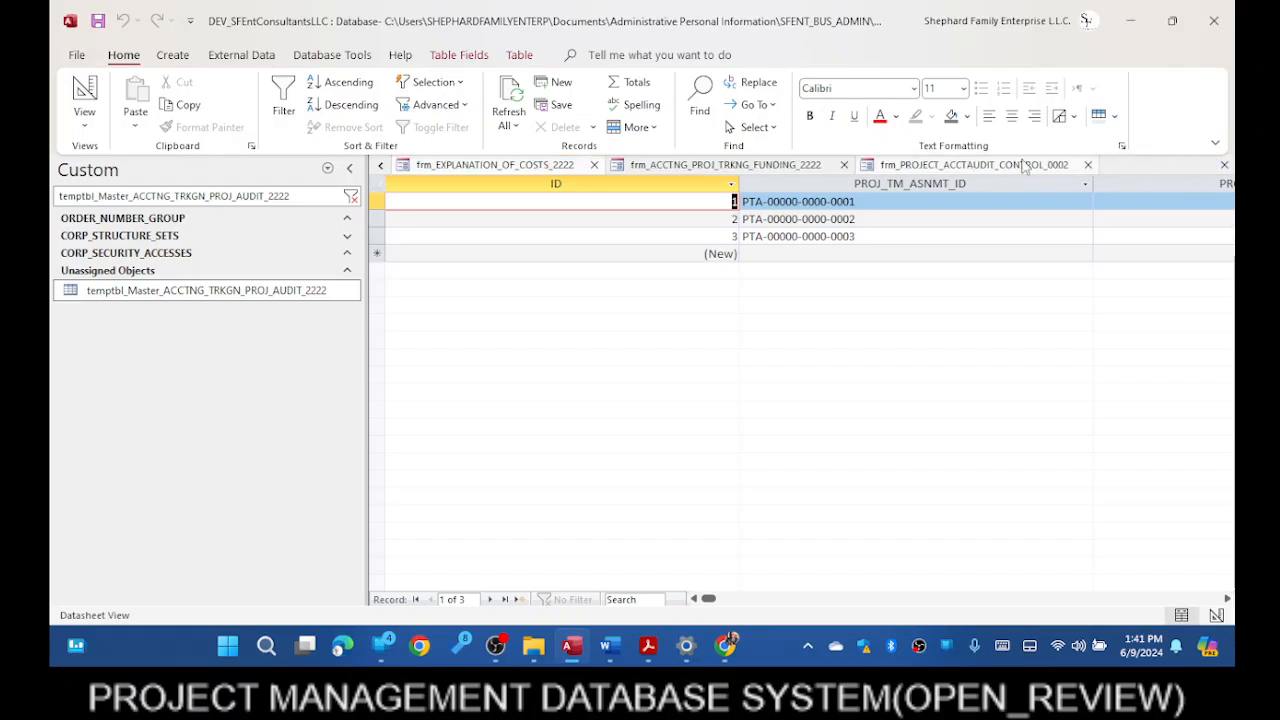
{"action": "left_click", "coordinate": [494, 164]}
{"action": "scroll", "coordinate": [697, 414], "scroll_direction": "down", "scroll_amount": 5}
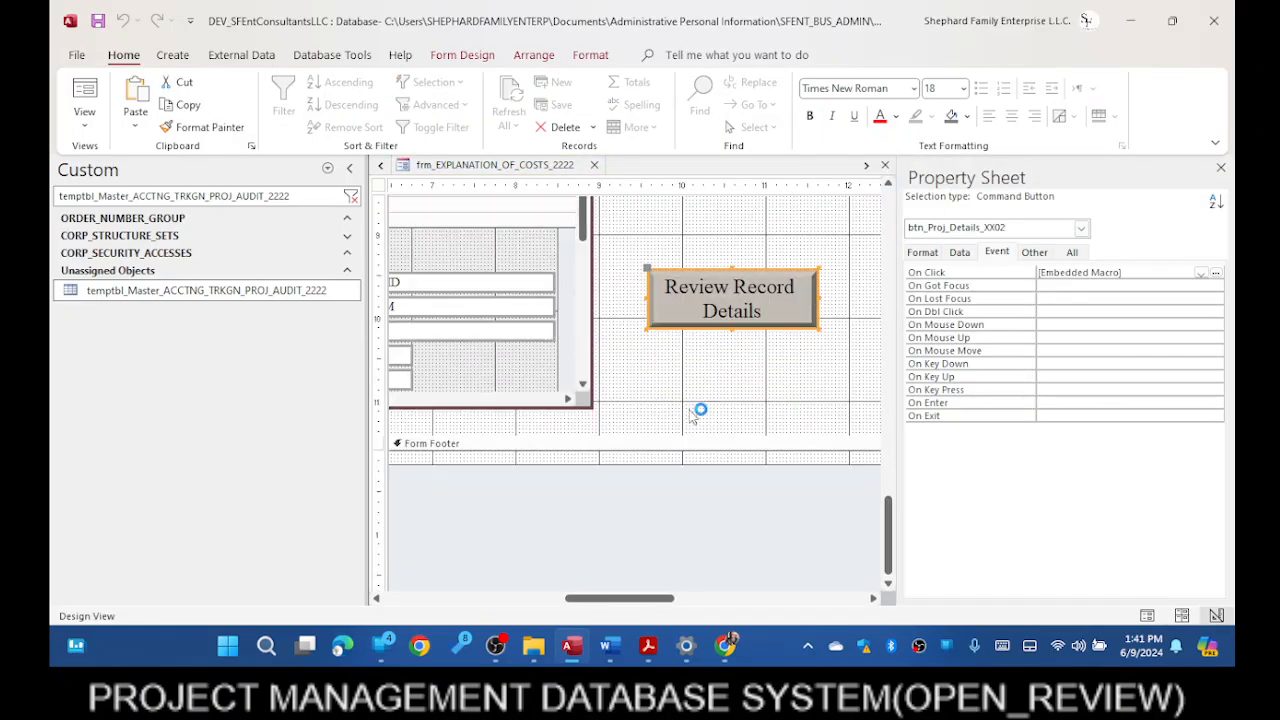
{"action": "left_click_drag", "start_coordinate": [653, 598], "coordinate": [576, 597]}
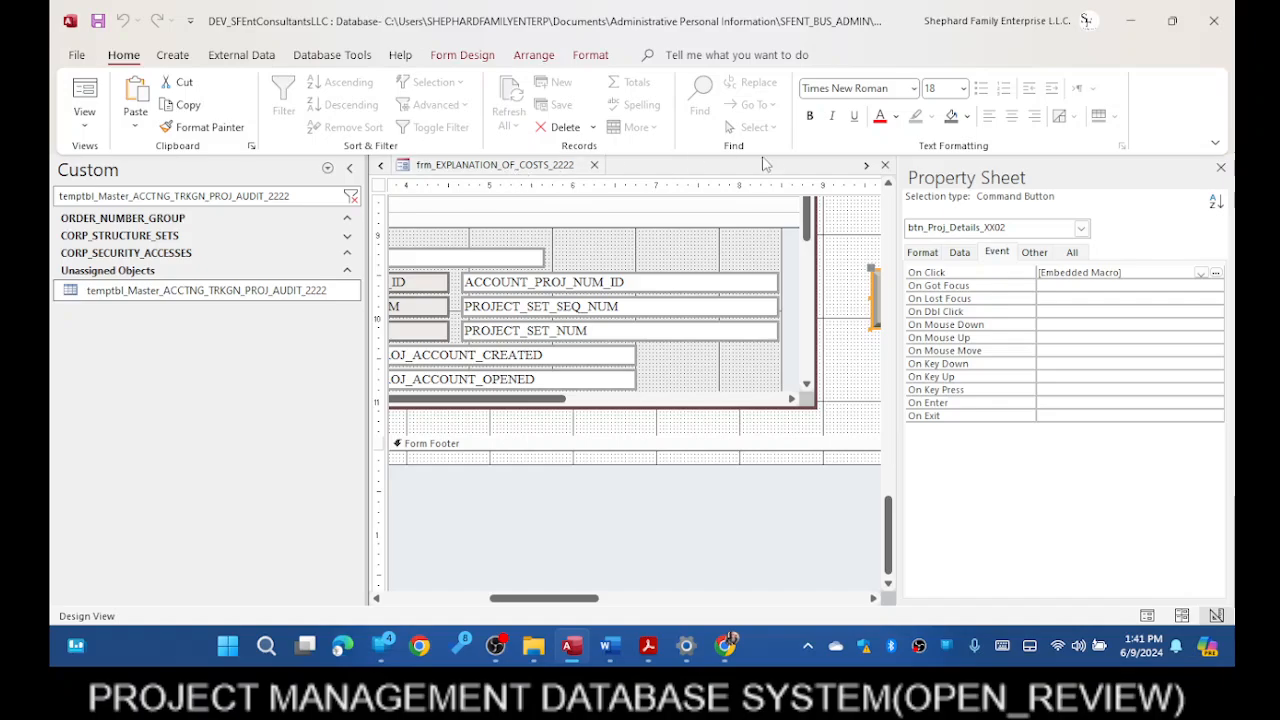
- Show the frm_ACCTNG_PROJ_TRKNG_FUNDING_2222 form design and examine the date fields and command buttons near its footer
{"action": "left_click", "coordinate": [863, 167]}
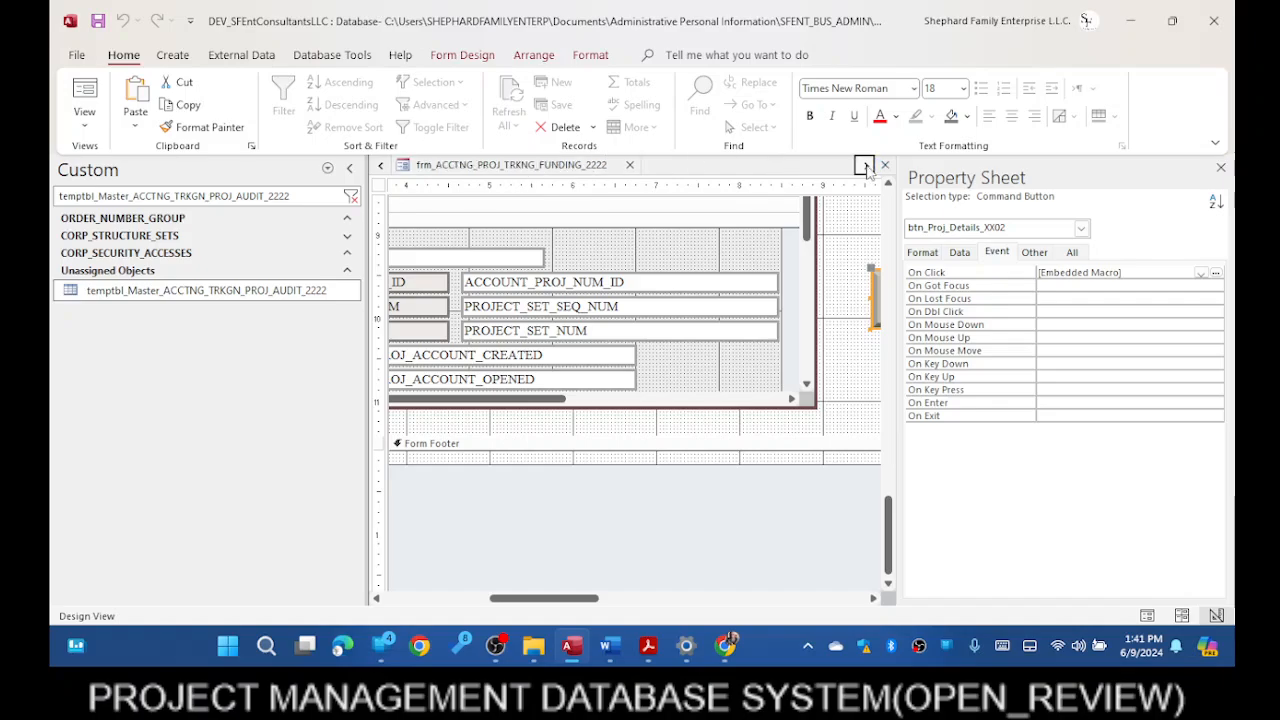
{"action": "left_click", "coordinate": [865, 167]}
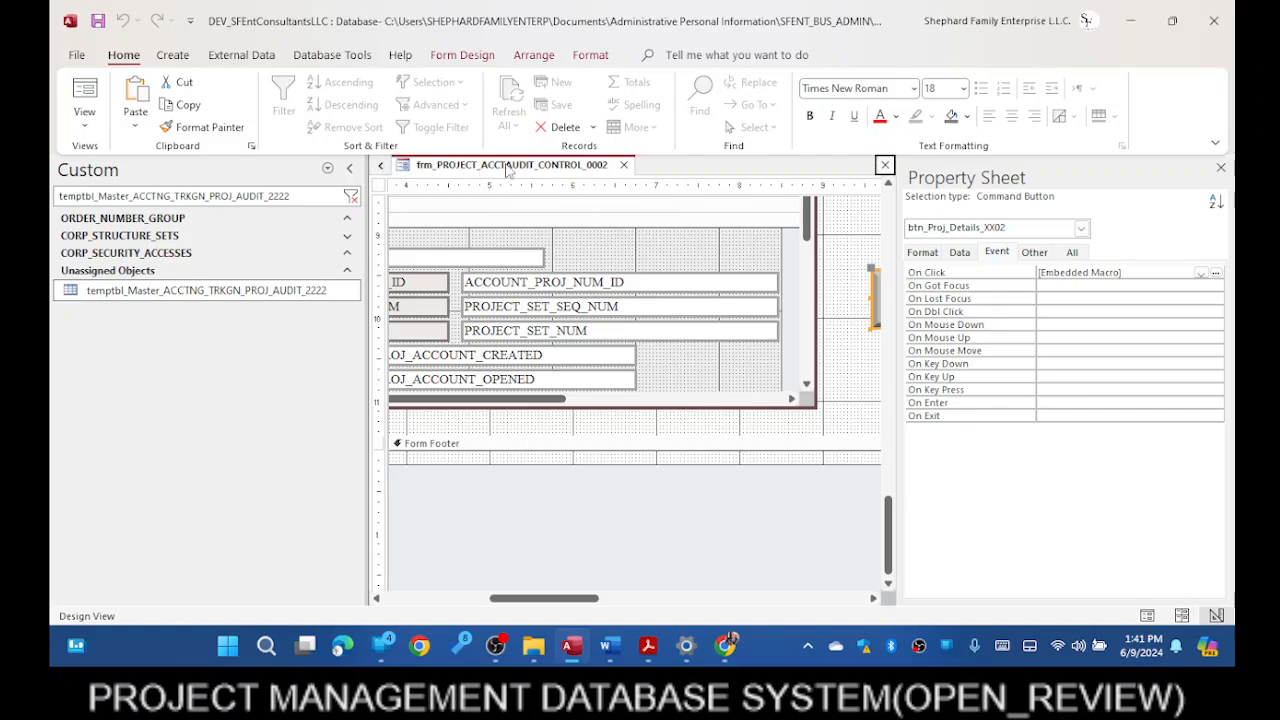
{"action": "scroll", "coordinate": [611, 288], "scroll_direction": "down", "scroll_amount": 3}
{"action": "scroll", "coordinate": [614, 284], "scroll_direction": "up", "scroll_amount": 3}
{"action": "left_click", "coordinate": [381, 166]}
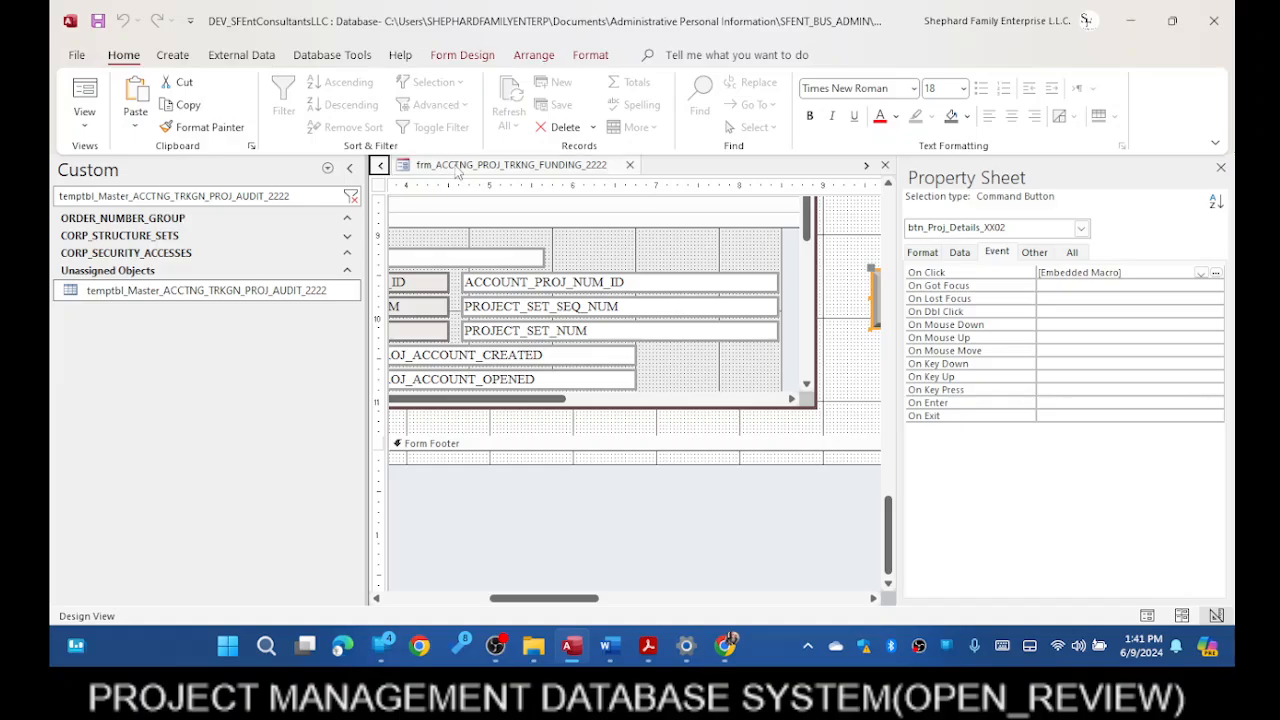
{"action": "scroll", "coordinate": [510, 284], "scroll_direction": "down", "scroll_amount": 5}
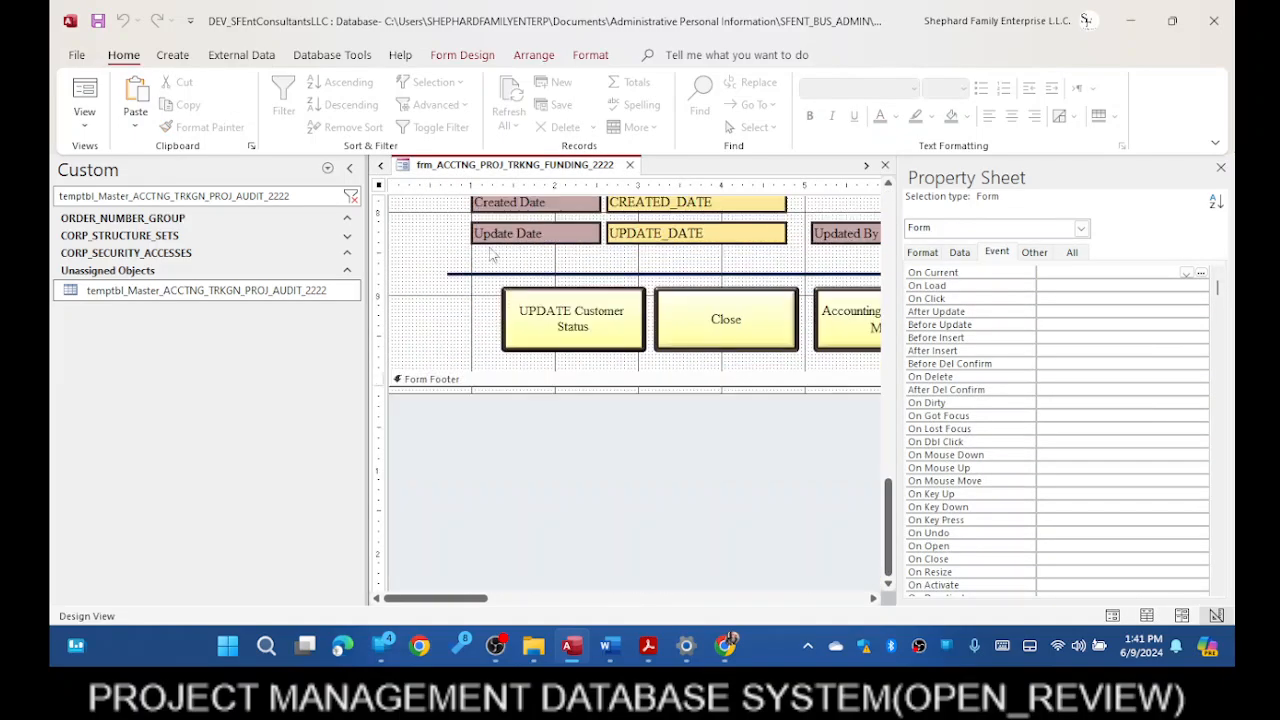
- Show the frm_ACCTNG_PROJ_TRKNG_FUNDING_AUDIT_2222 form design and look over its fields down to the customer historical records area
{"action": "left_click", "coordinate": [383, 167]}
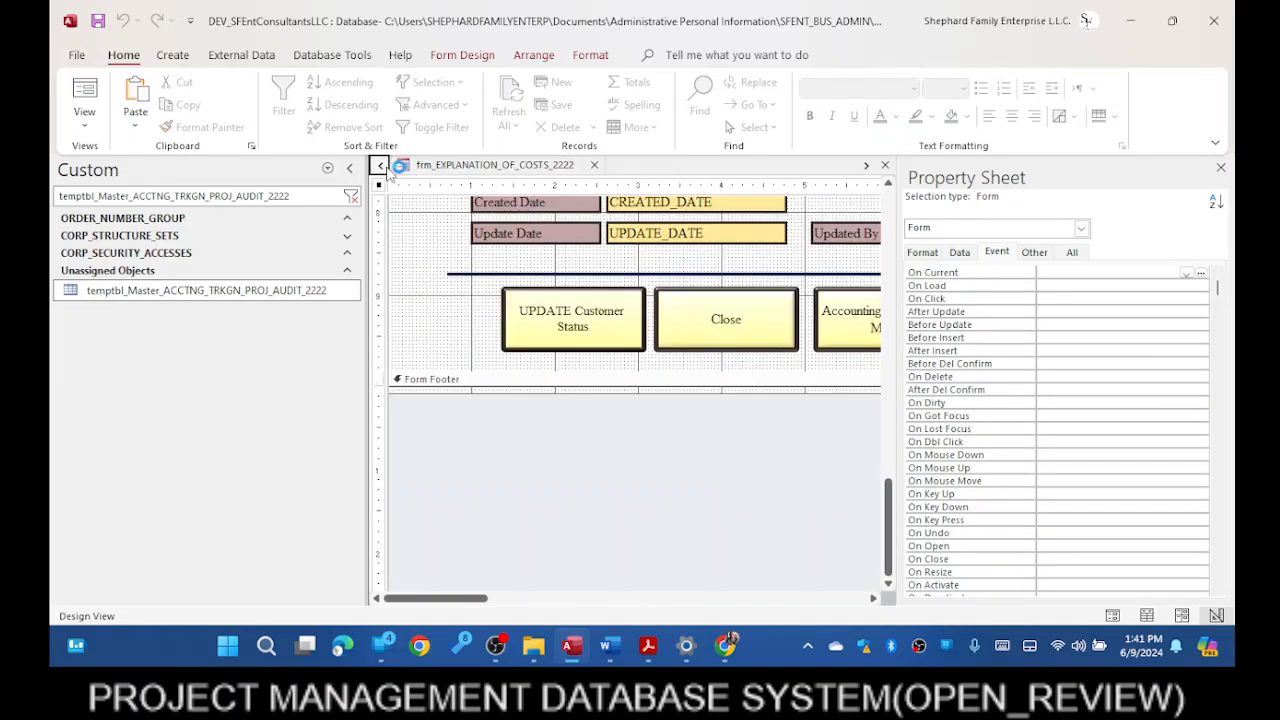
{"action": "left_click", "coordinate": [383, 167]}
{"action": "left_click", "coordinate": [383, 167]}
{"action": "left_click", "coordinate": [383, 167]}
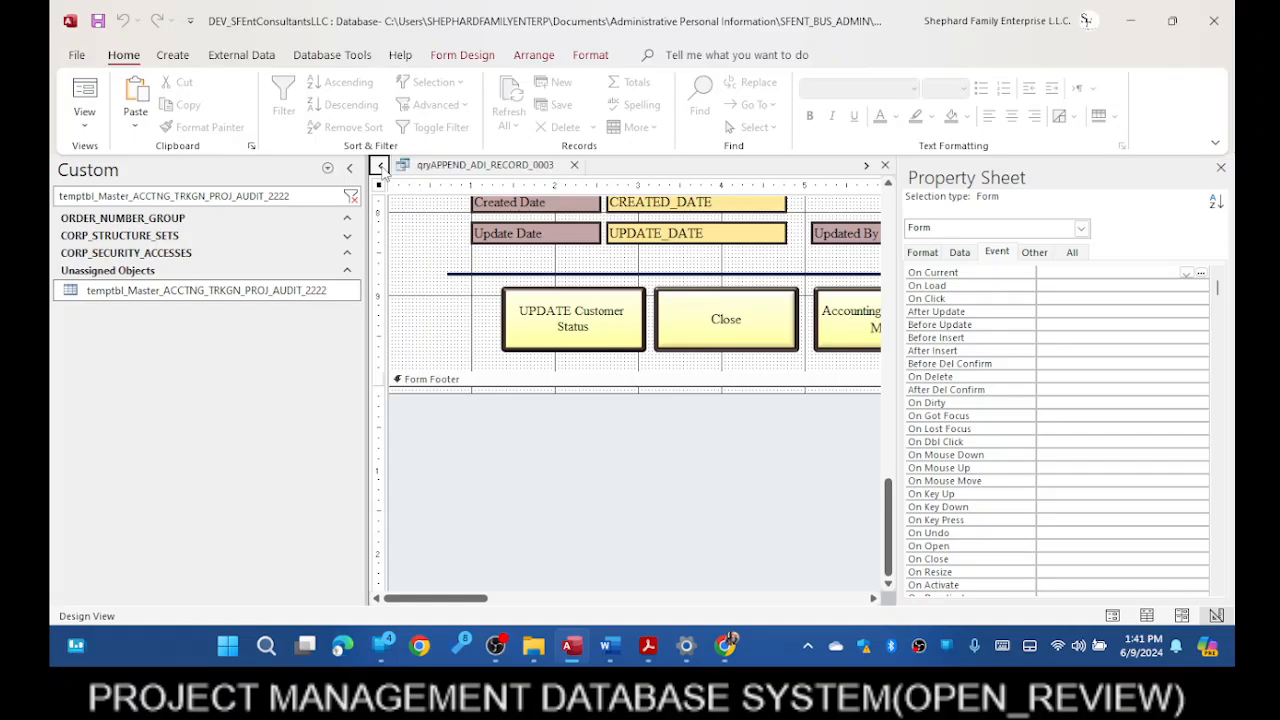
{"action": "left_click", "coordinate": [383, 167]}
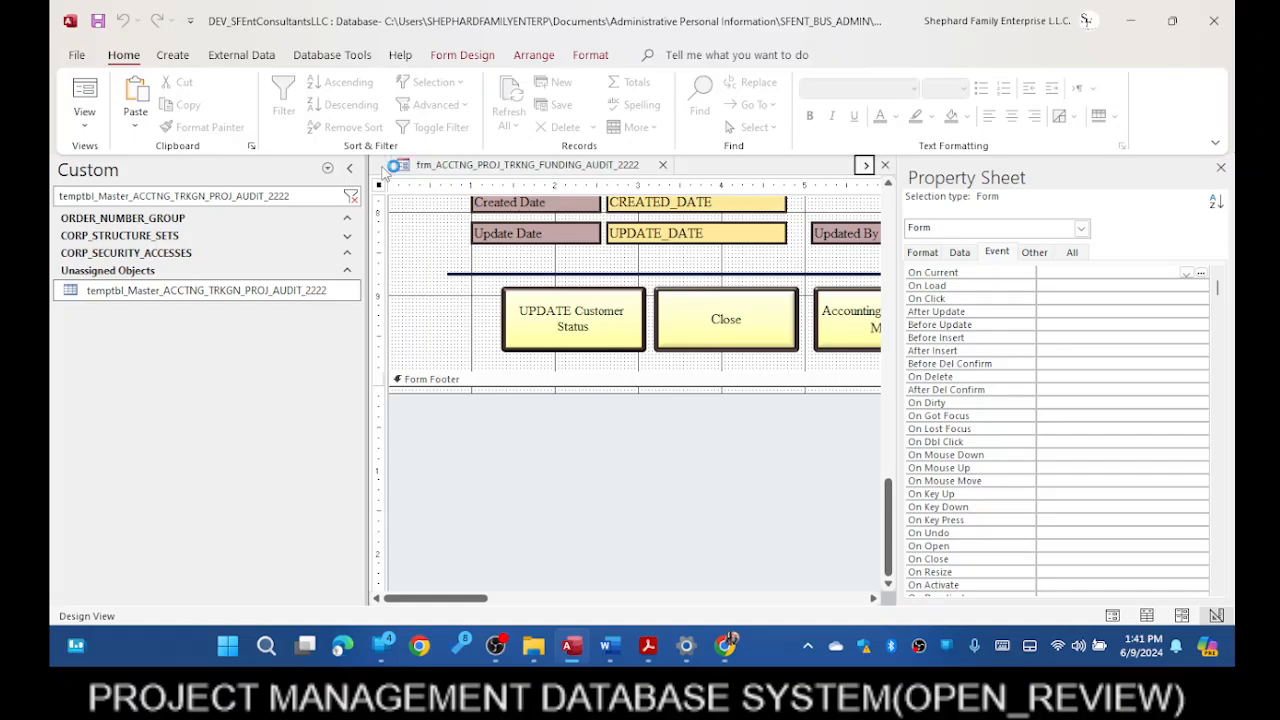
{"action": "left_click", "coordinate": [480, 167]}
{"action": "scroll", "coordinate": [485, 203], "scroll_direction": "down", "scroll_amount": 10}
{"action": "scroll", "coordinate": [575, 215], "scroll_direction": "up", "scroll_amount": 8}
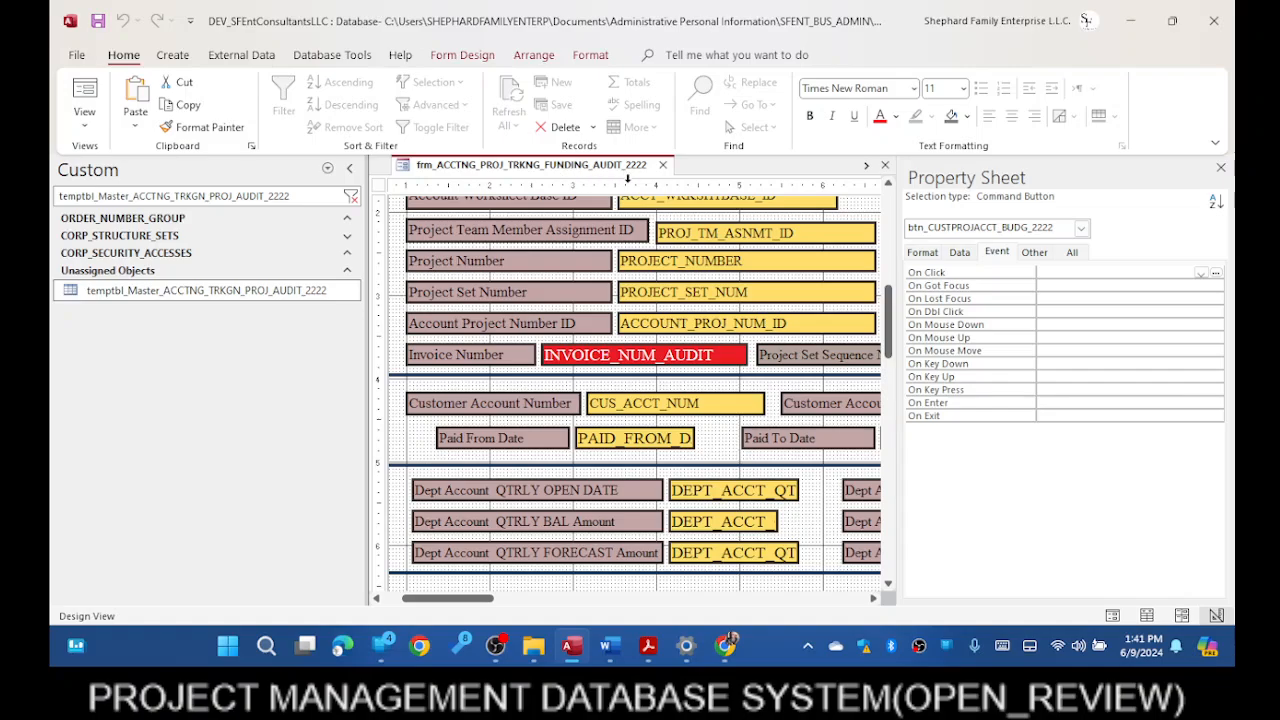
{"action": "scroll", "coordinate": [617, 240], "scroll_direction": "down", "scroll_amount": 5}
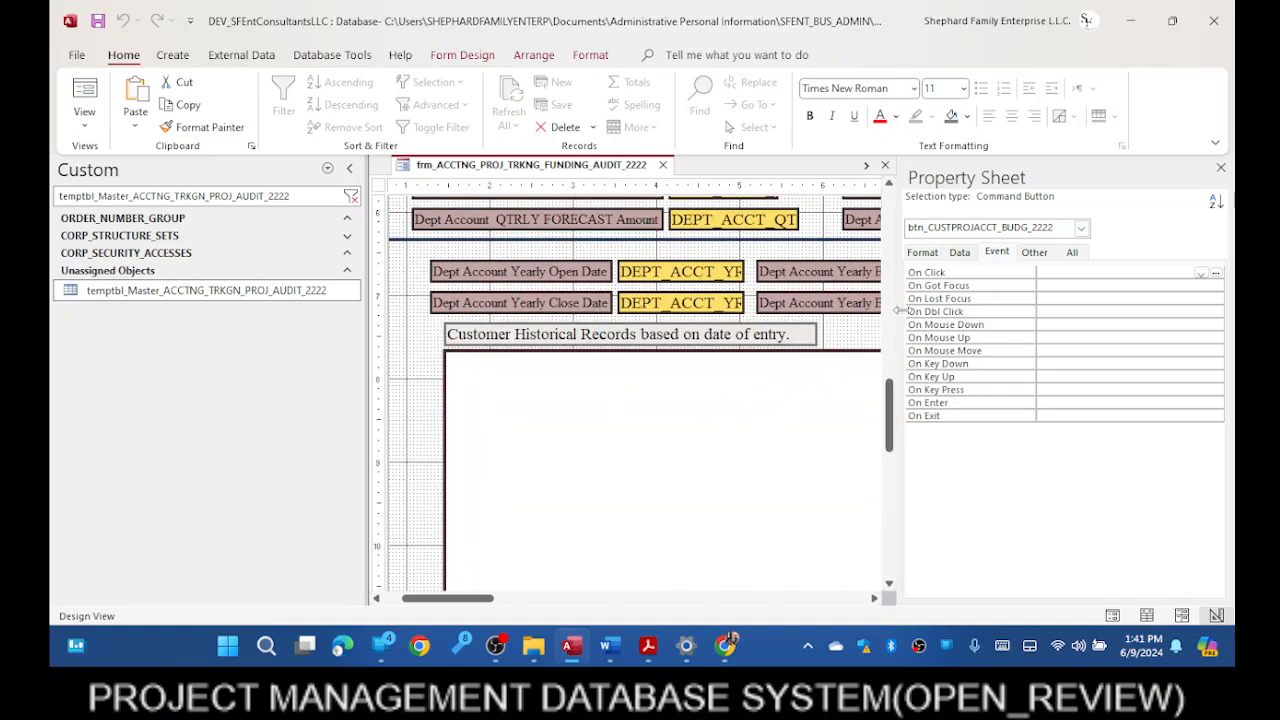
- Narrow the property sheet and examine the funding audit form's historical records area, department account fields and project fields
{"action": "left_click_drag", "start_coordinate": [901, 311], "coordinate": [1214, 375]}
{"action": "left_click_drag", "start_coordinate": [595, 601], "coordinate": [578, 639]}
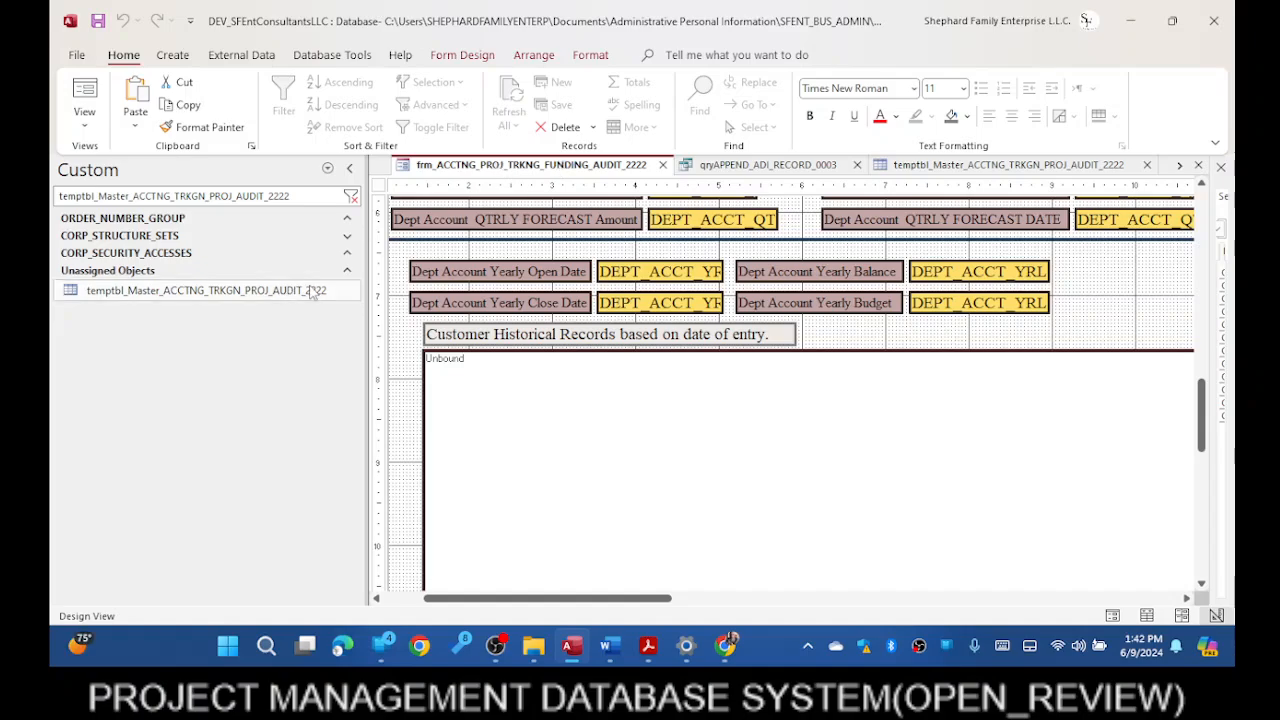
{"action": "left_click", "coordinate": [307, 196]}
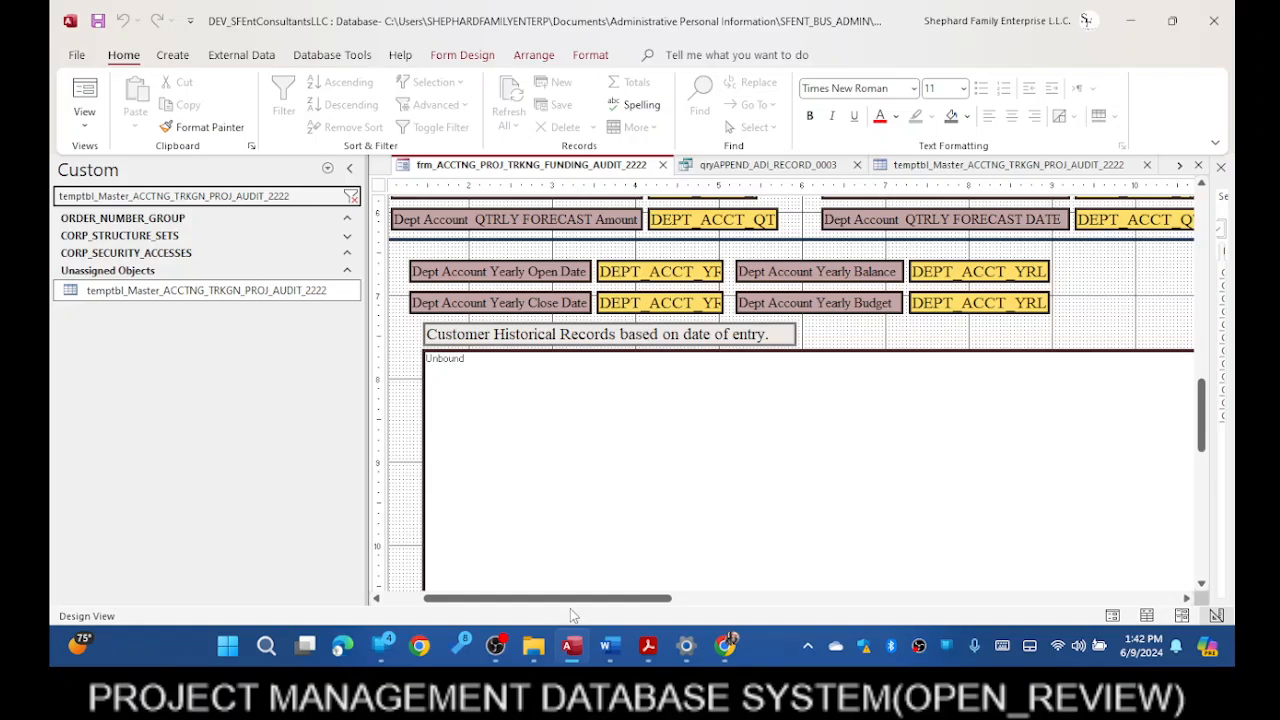
{"action": "left_click_drag", "start_coordinate": [586, 600], "coordinate": [635, 660]}
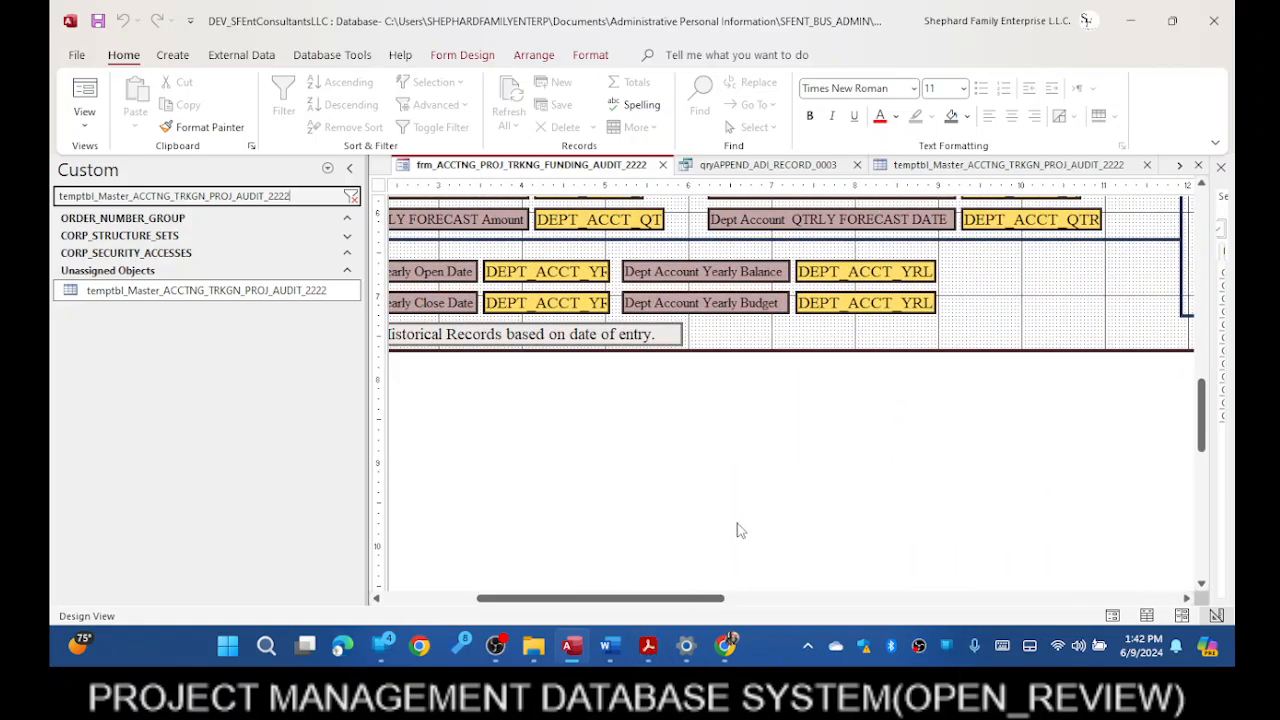
{"action": "scroll", "coordinate": [740, 530], "scroll_direction": "up", "scroll_amount": 5}
{"action": "left_click_drag", "start_coordinate": [695, 598], "coordinate": [500, 597]}
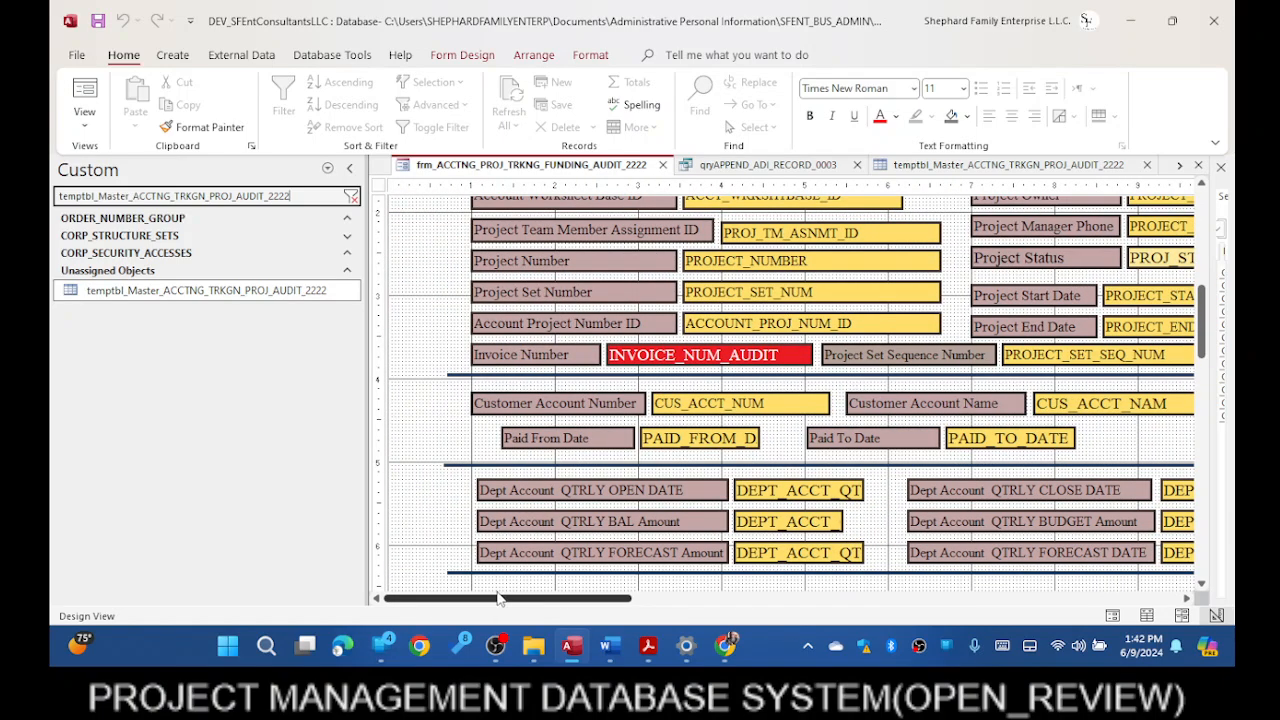